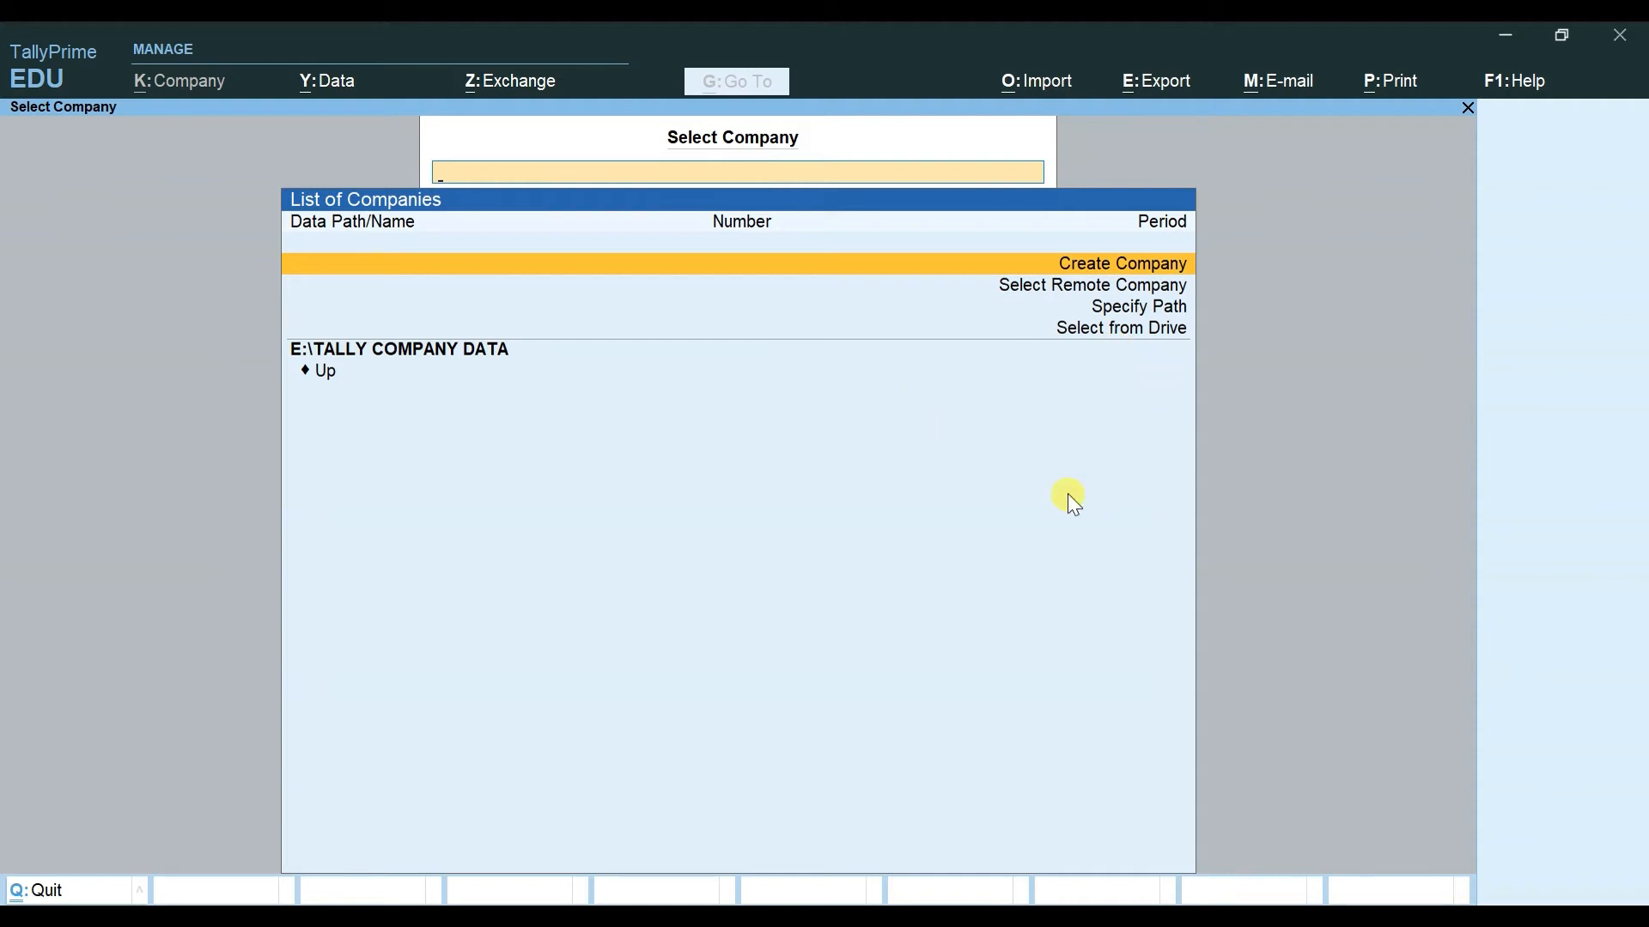
# Step: Browse the List of Companies, then return to Specify Path to open the path entry box
pyautogui.press('Down')
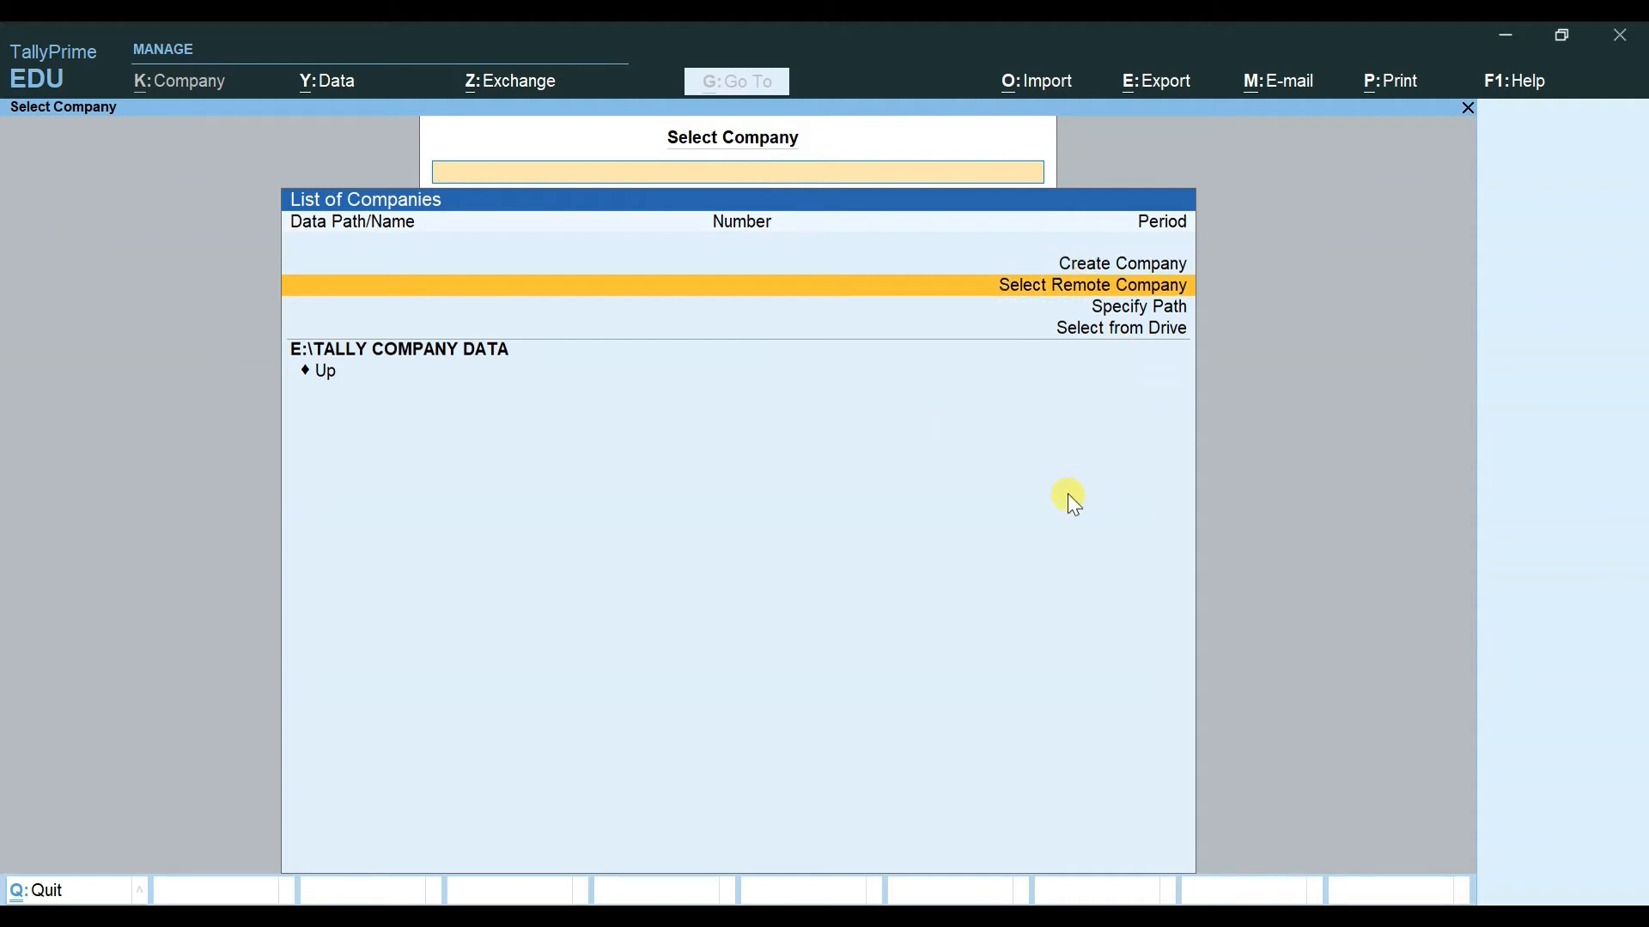
pyautogui.press('Down')
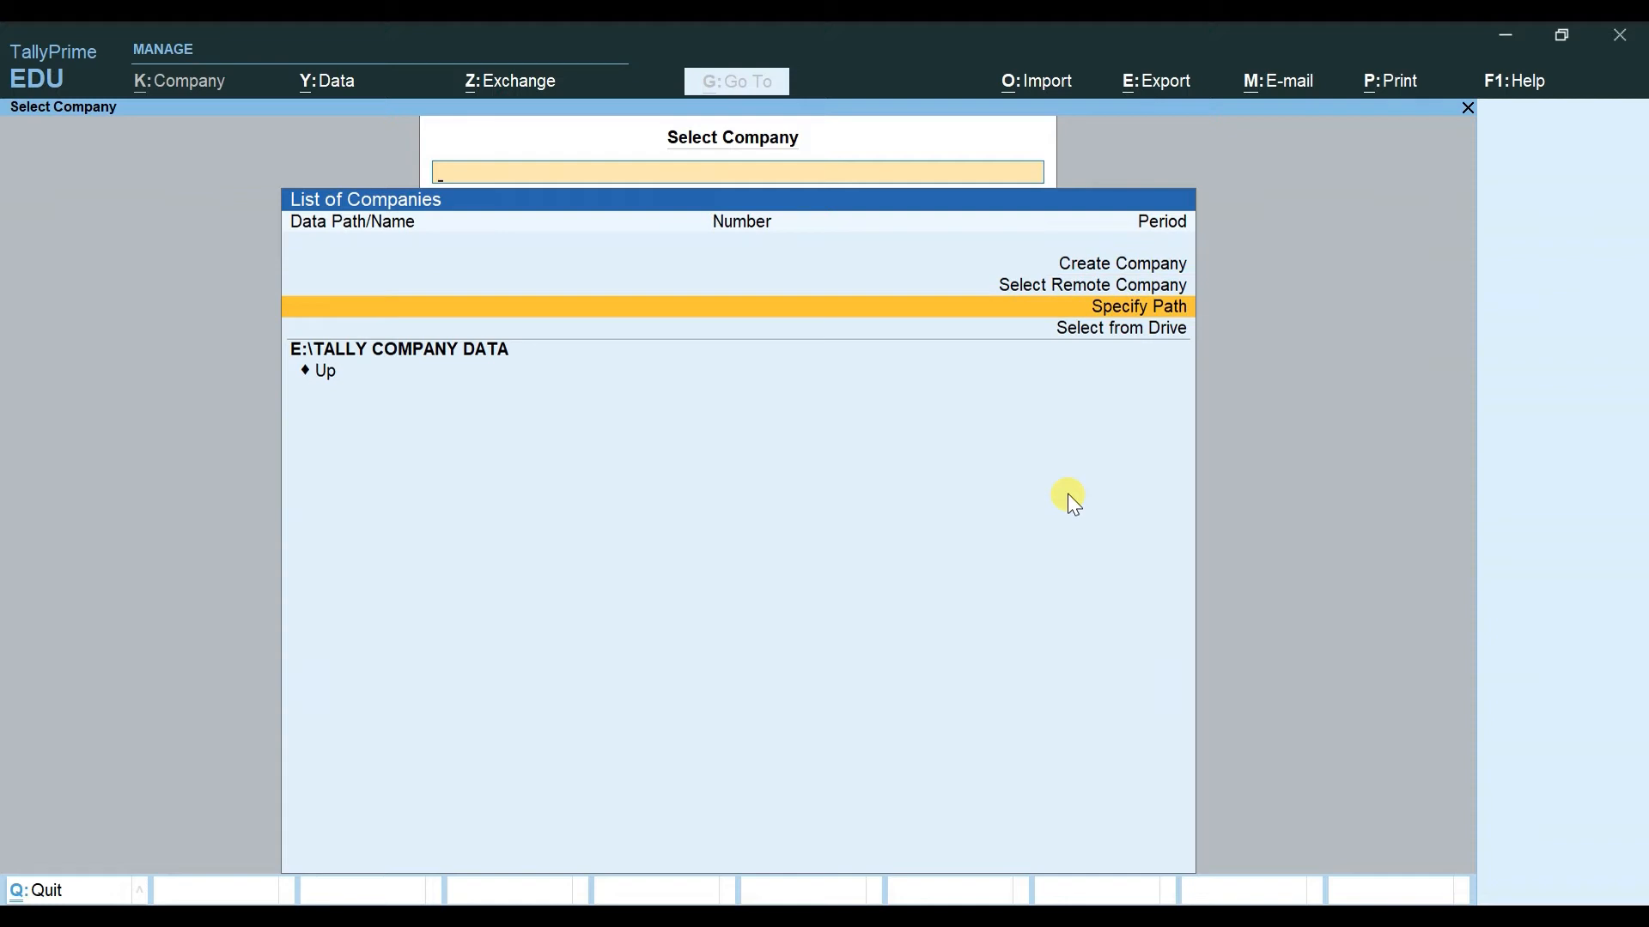
pyautogui.press('Down')
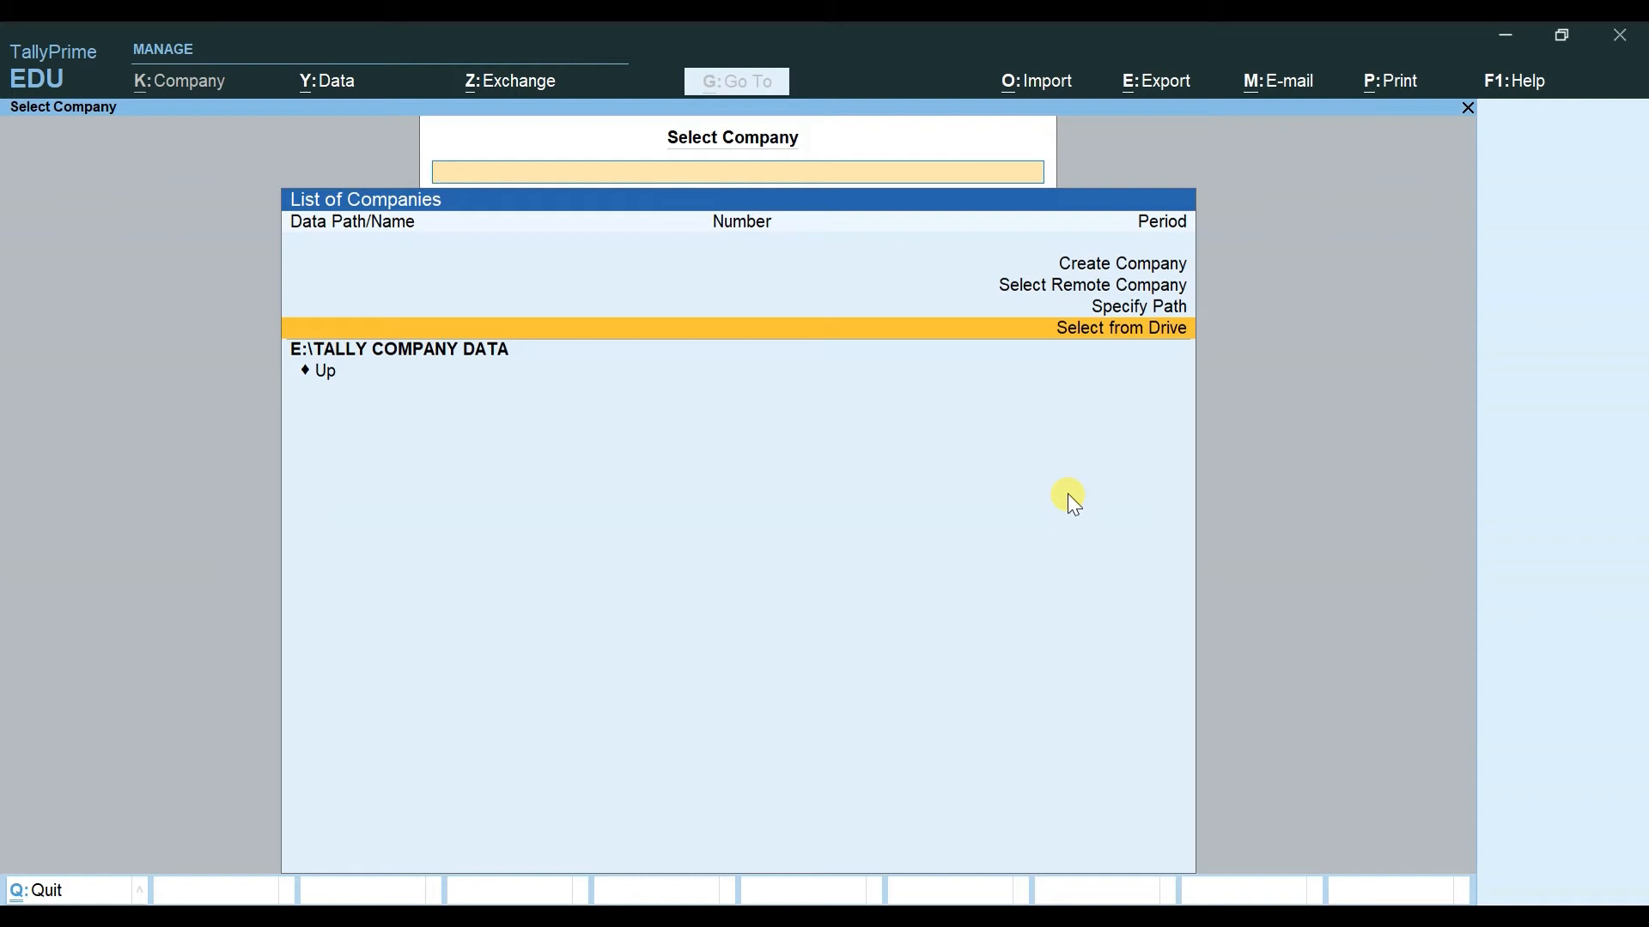
pyautogui.press('Down')
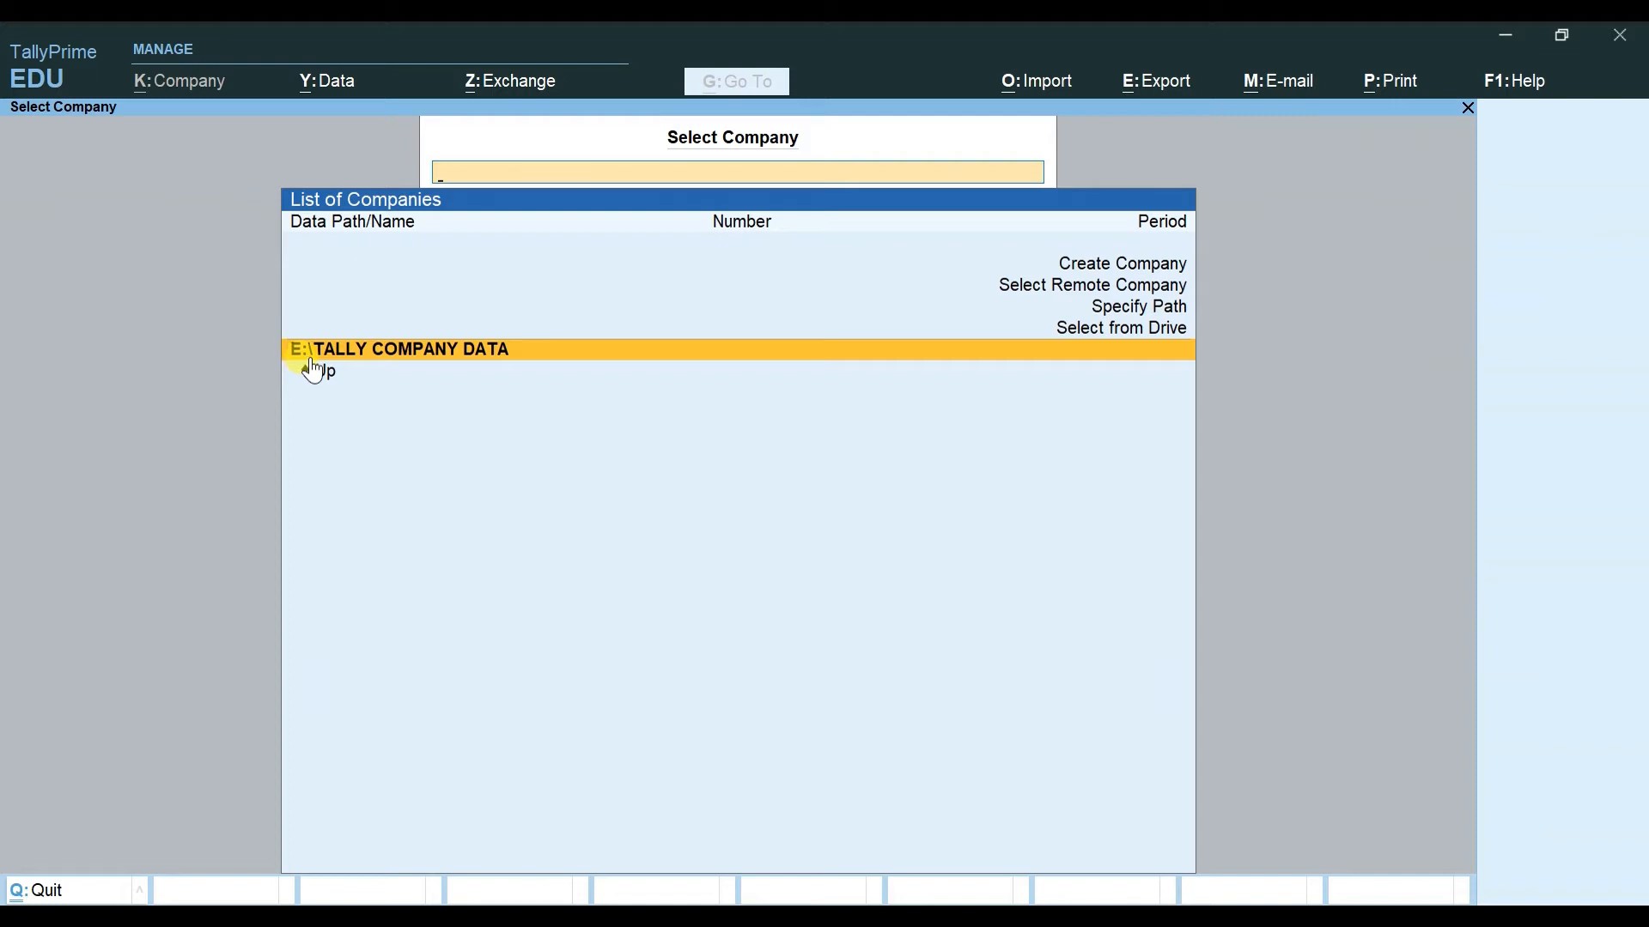
pyautogui.press('Up')
pyautogui.press('Up')
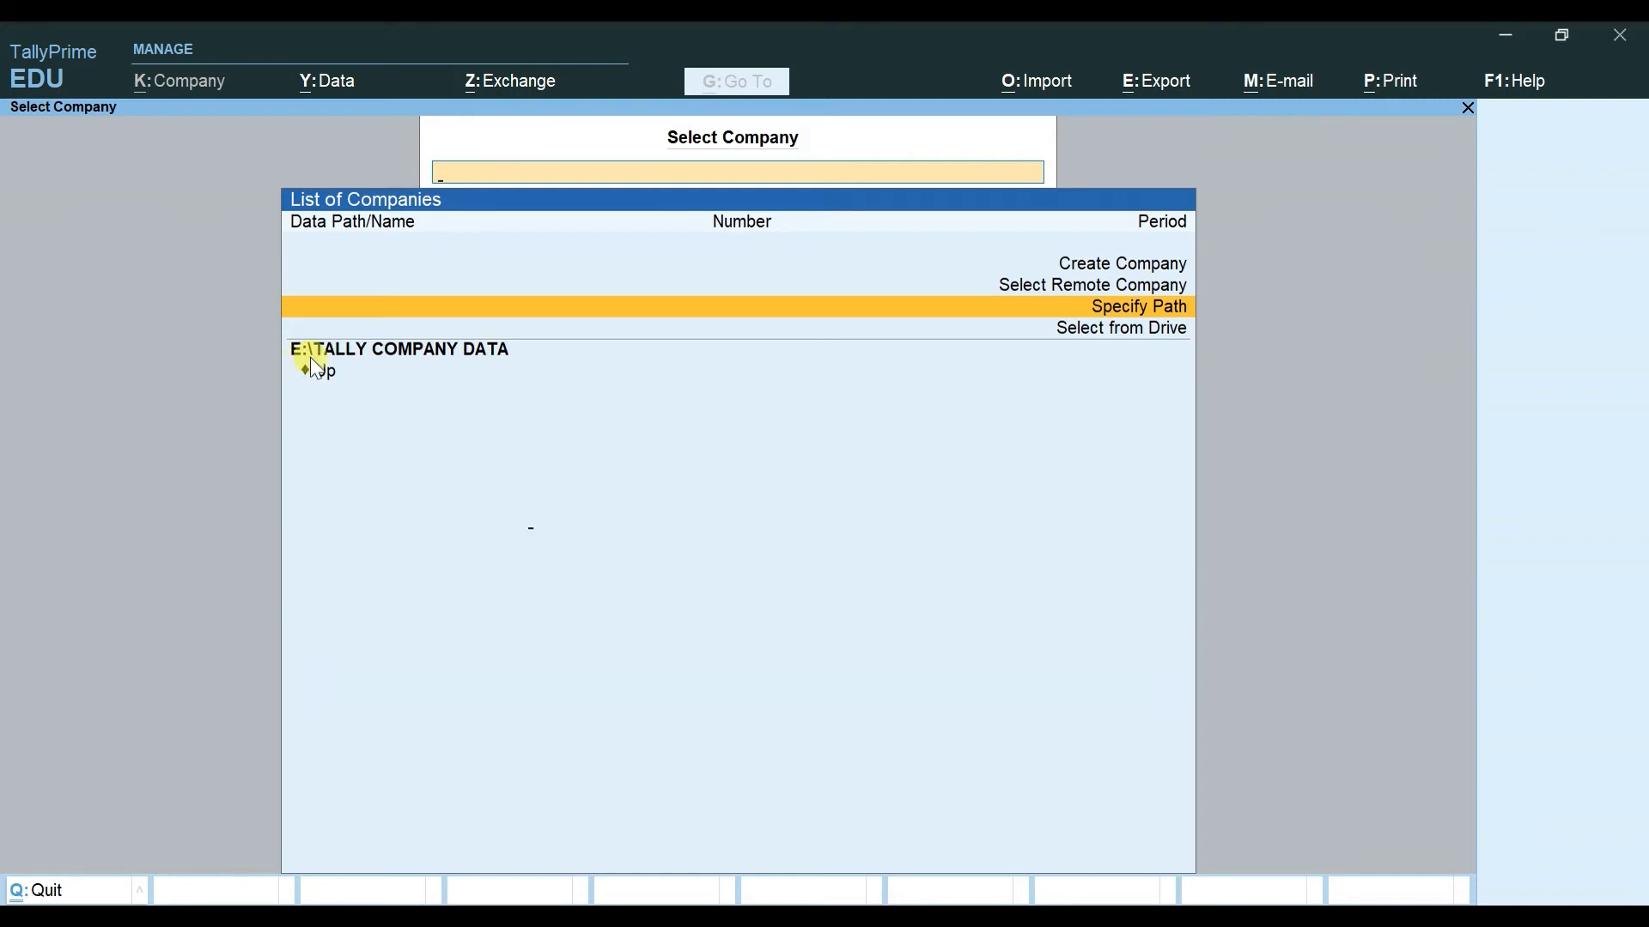
pyautogui.press('Return')
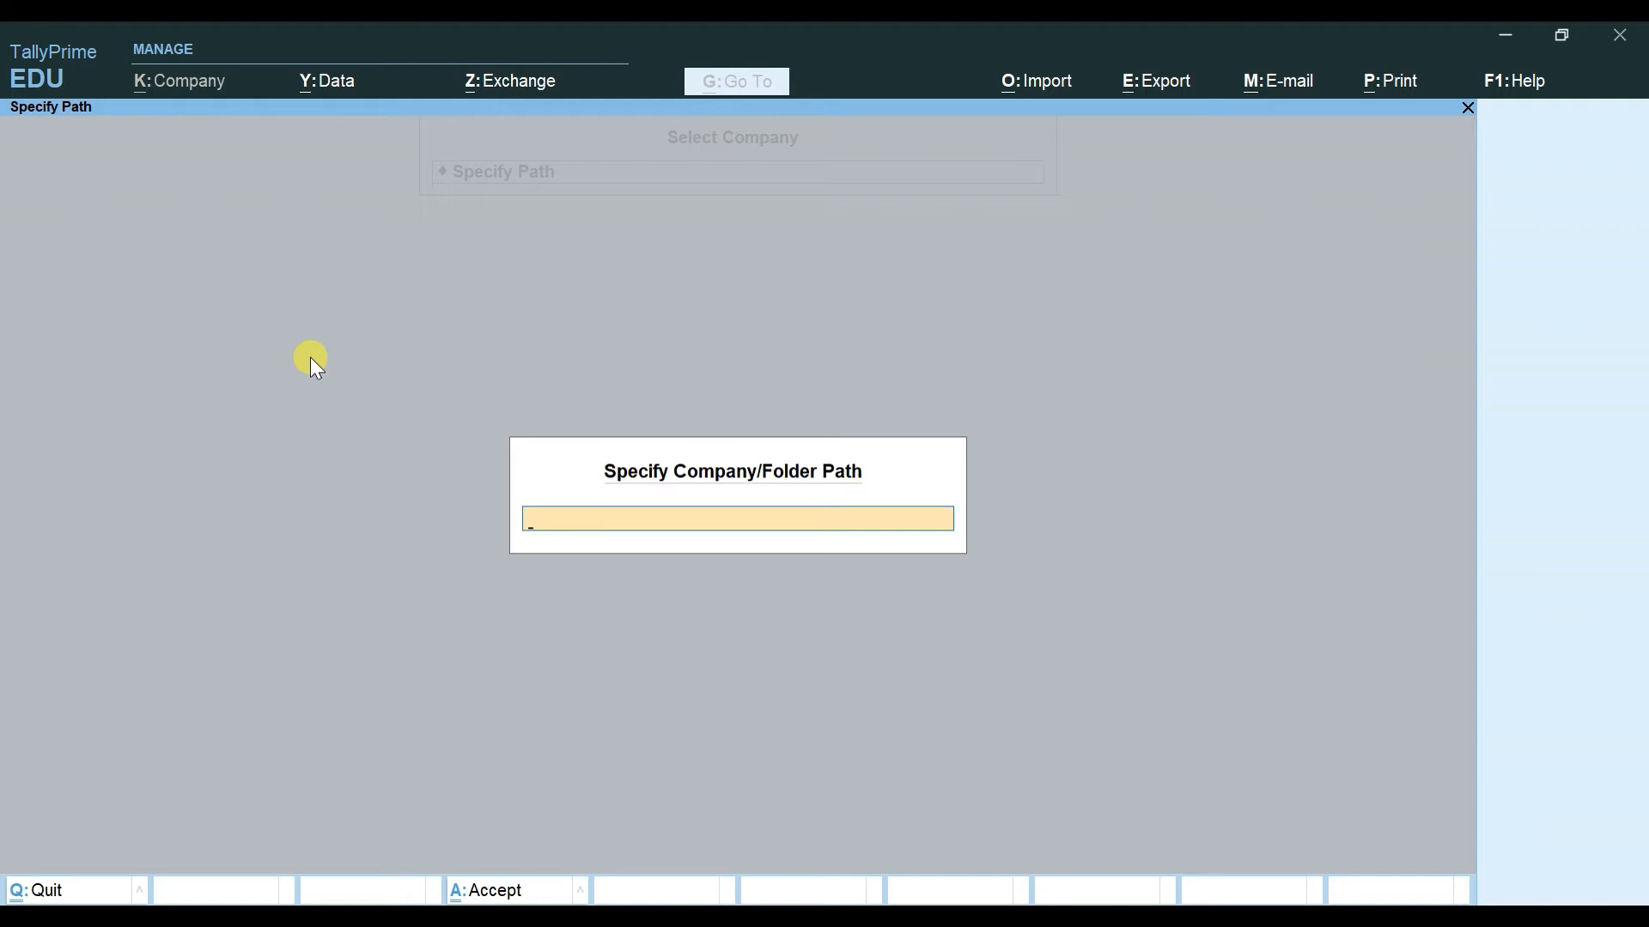
# Step: Reopen the Specify Path box, start entering D:\, then cancel back to the company list
pyautogui.press('Escape')
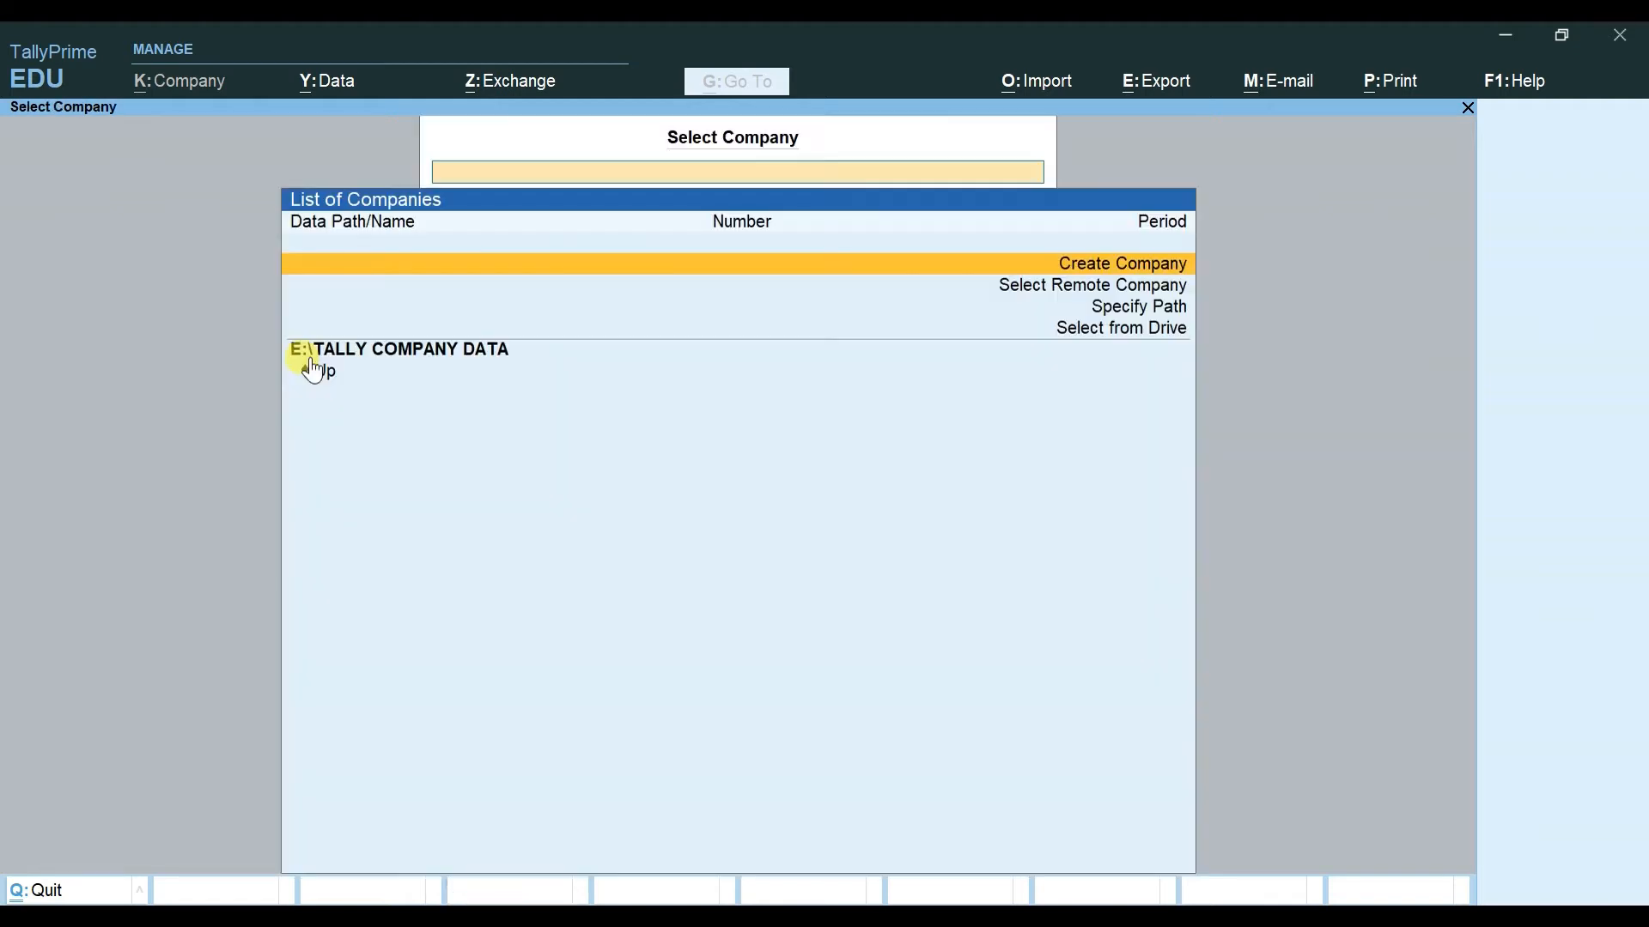
pyautogui.press('Down')
pyautogui.press('Down')
pyautogui.press('Down')
pyautogui.press('Down')
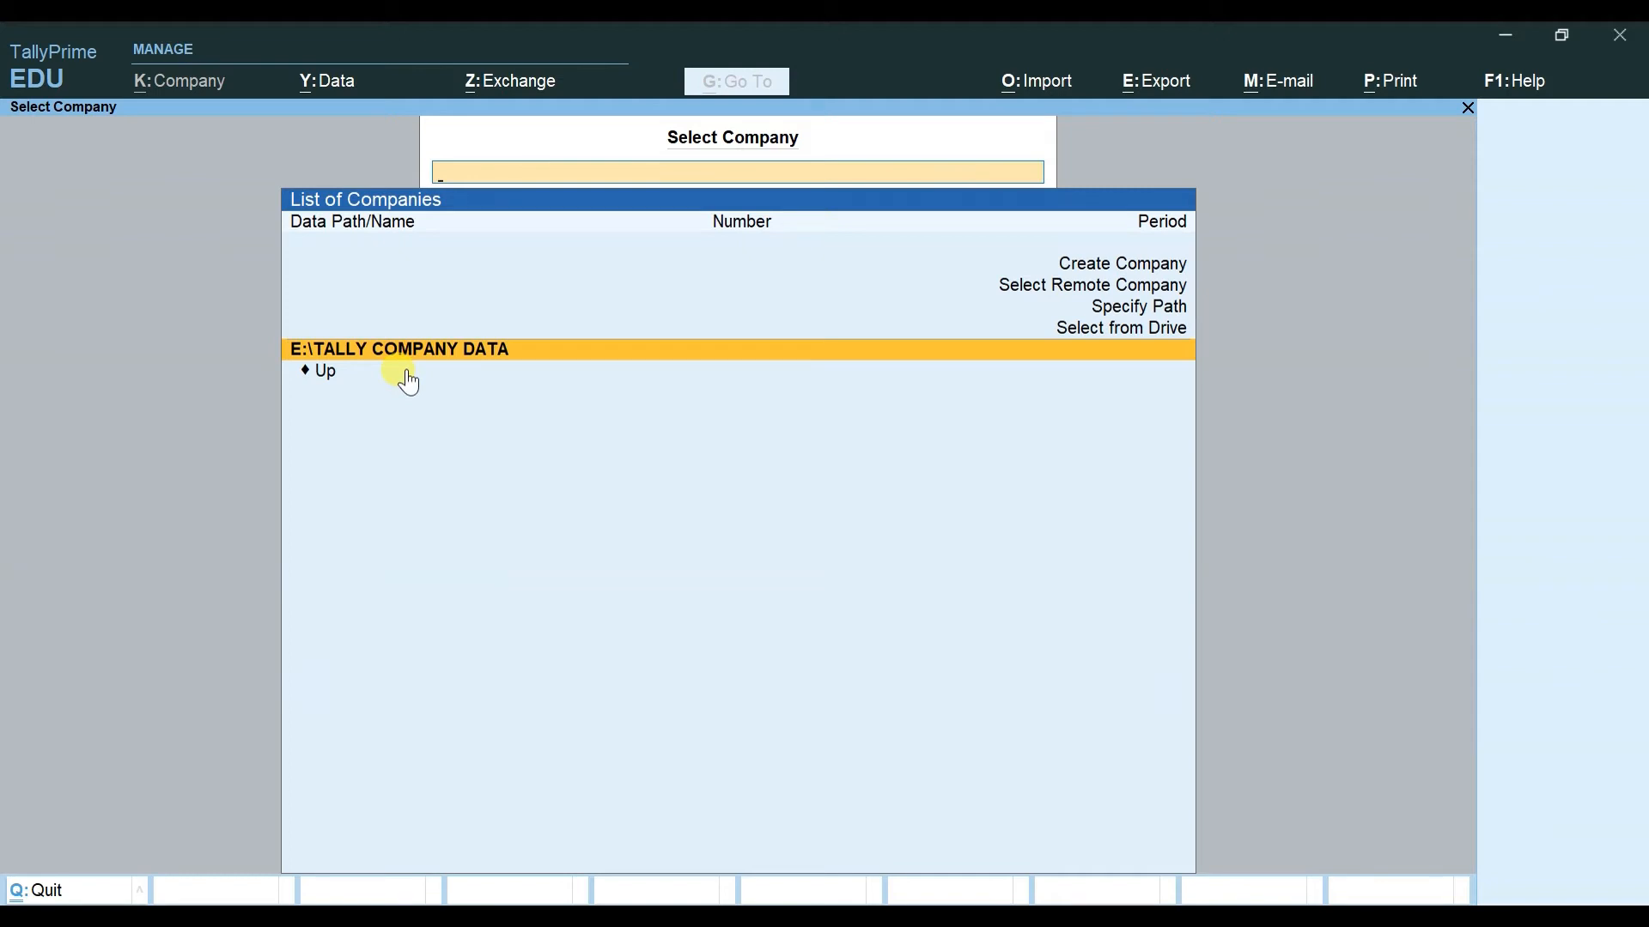
pyautogui.press('Up')
pyautogui.press('Up')
pyautogui.press('Up')
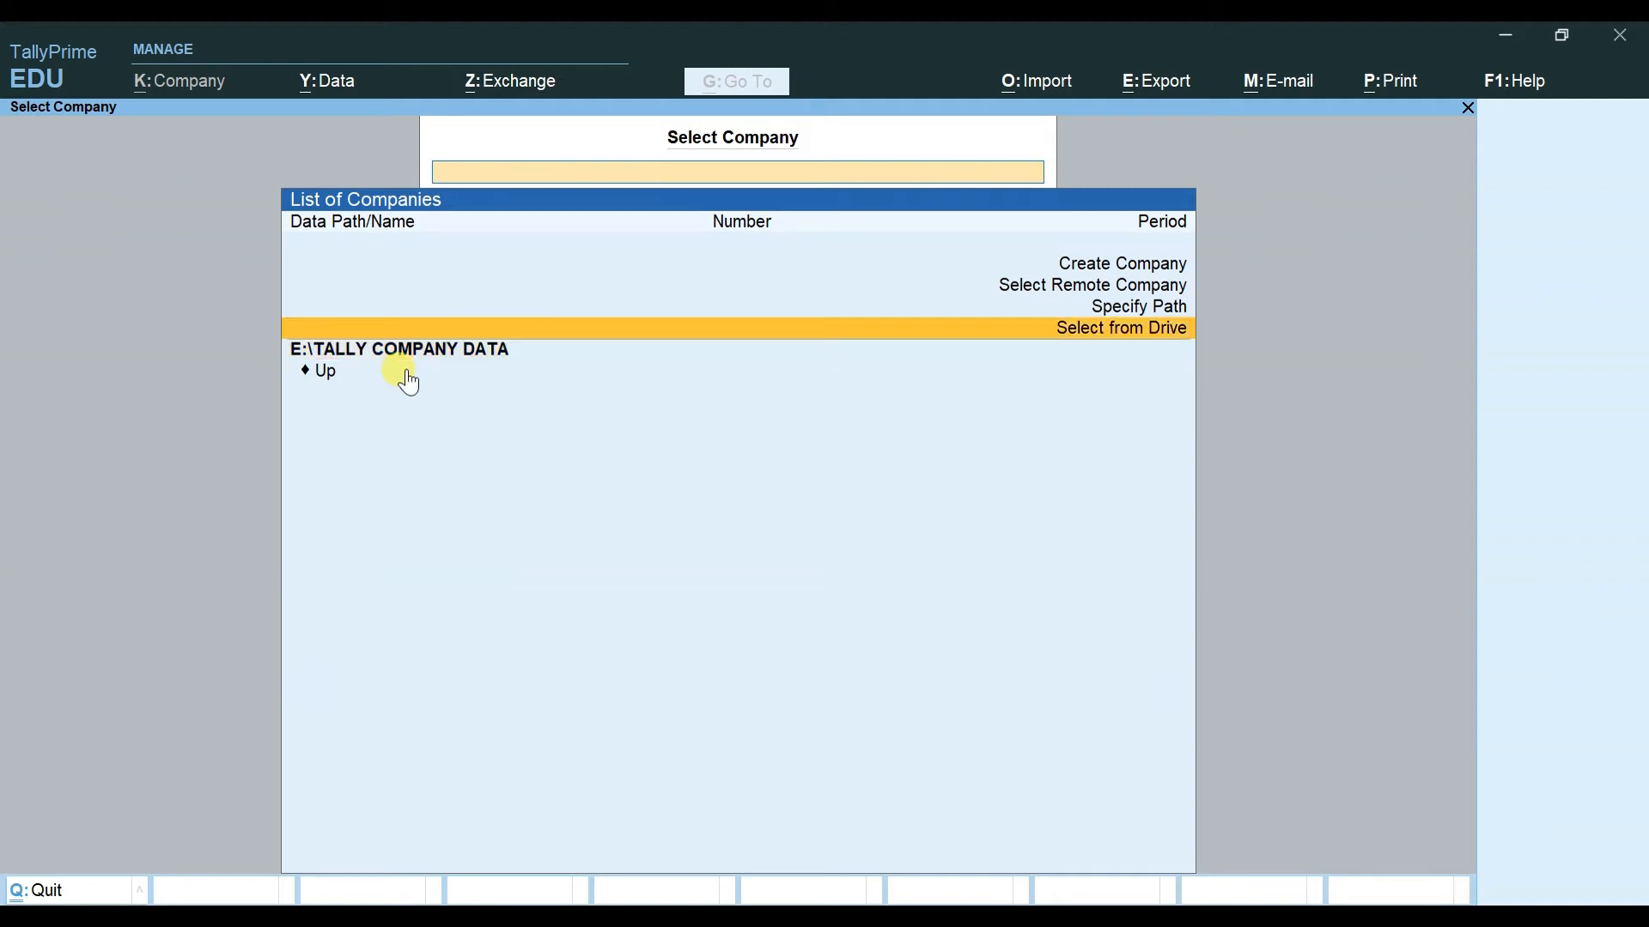
pyautogui.press('Down')
pyautogui.press('Return')
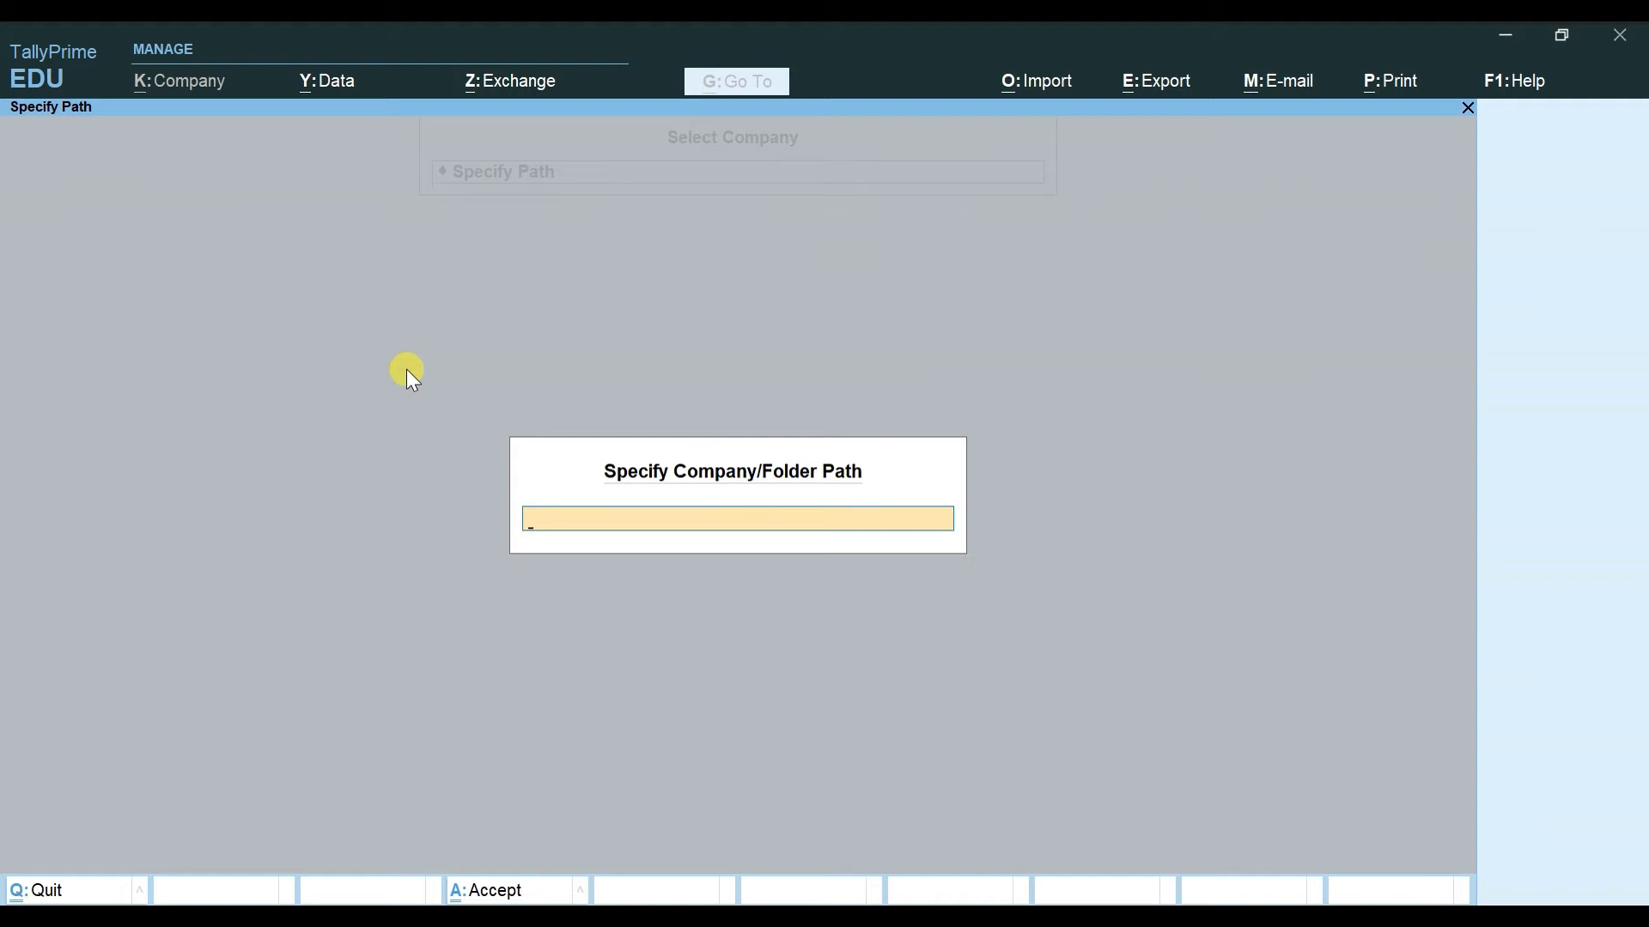
pyautogui.write('D:\\')
pyautogui.press('Escape')
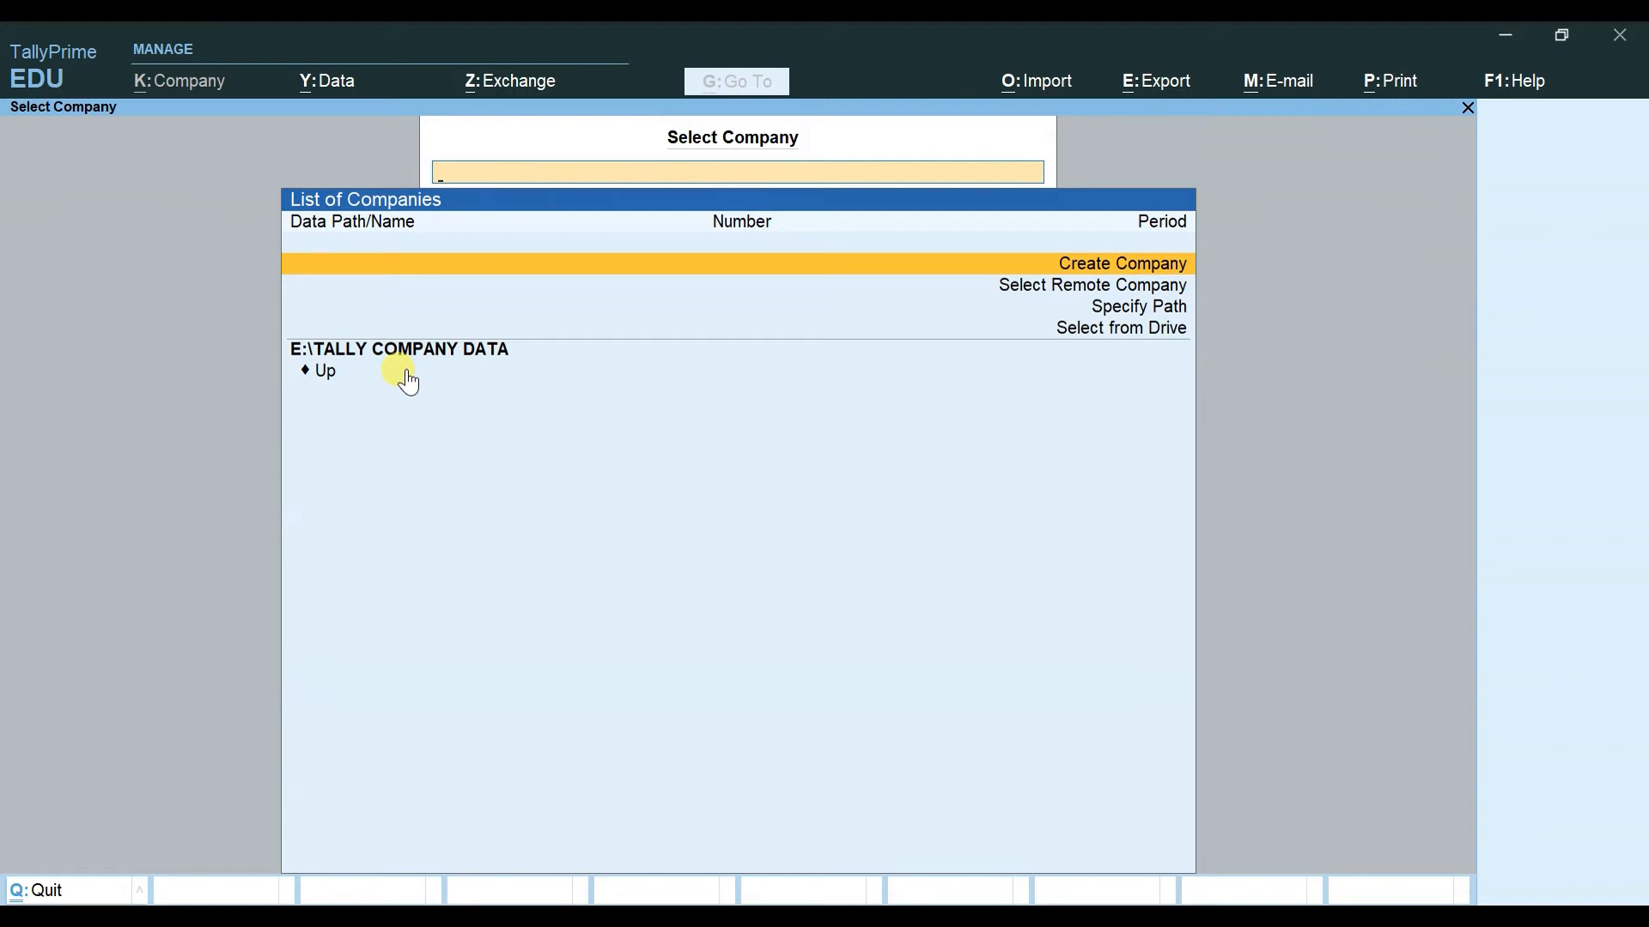
pyautogui.press('Down')
pyautogui.press('Down')
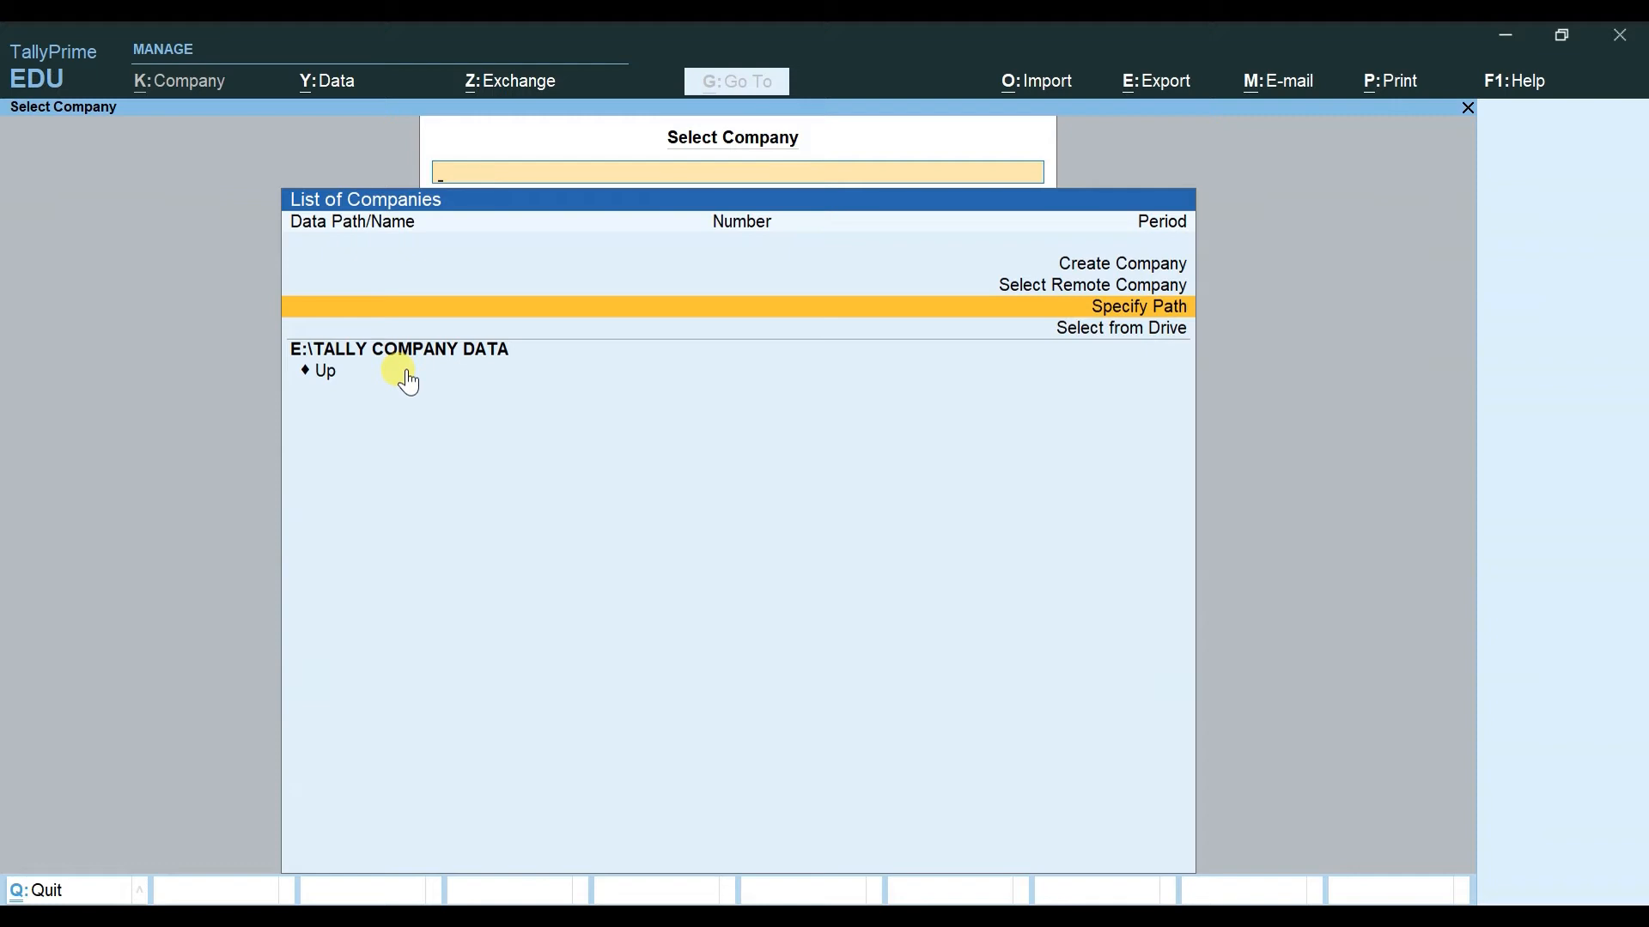
pyautogui.press('Down')
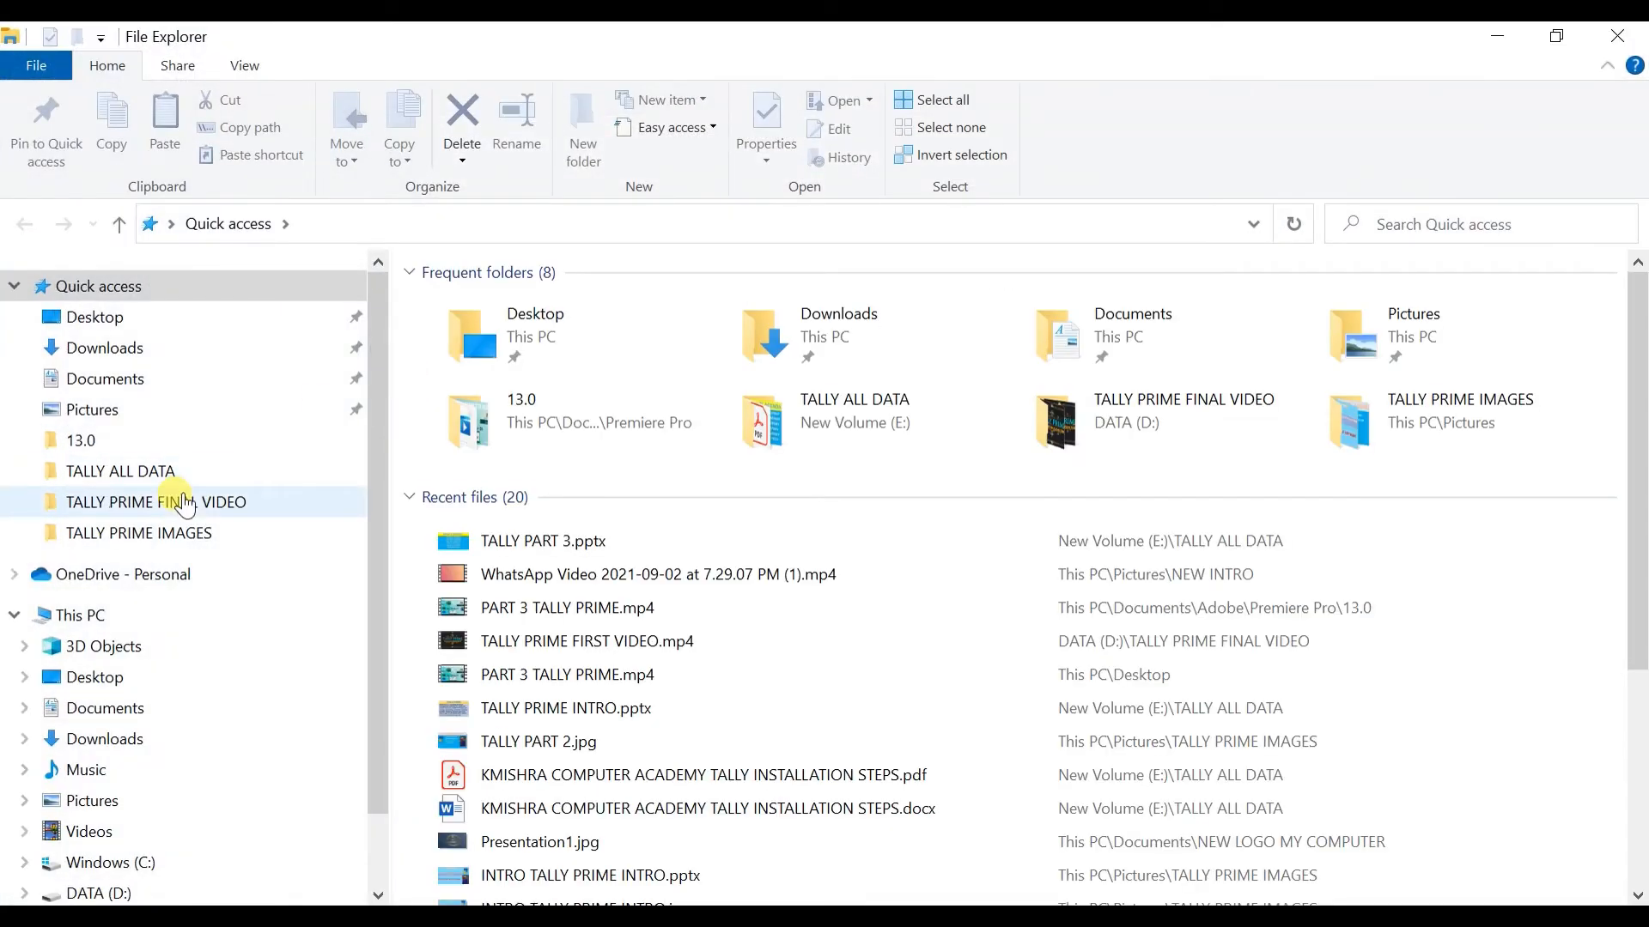
# Step: From This PC, open New Volume (E:), go back, then open DATA (D:)
pyautogui.click(71, 615)
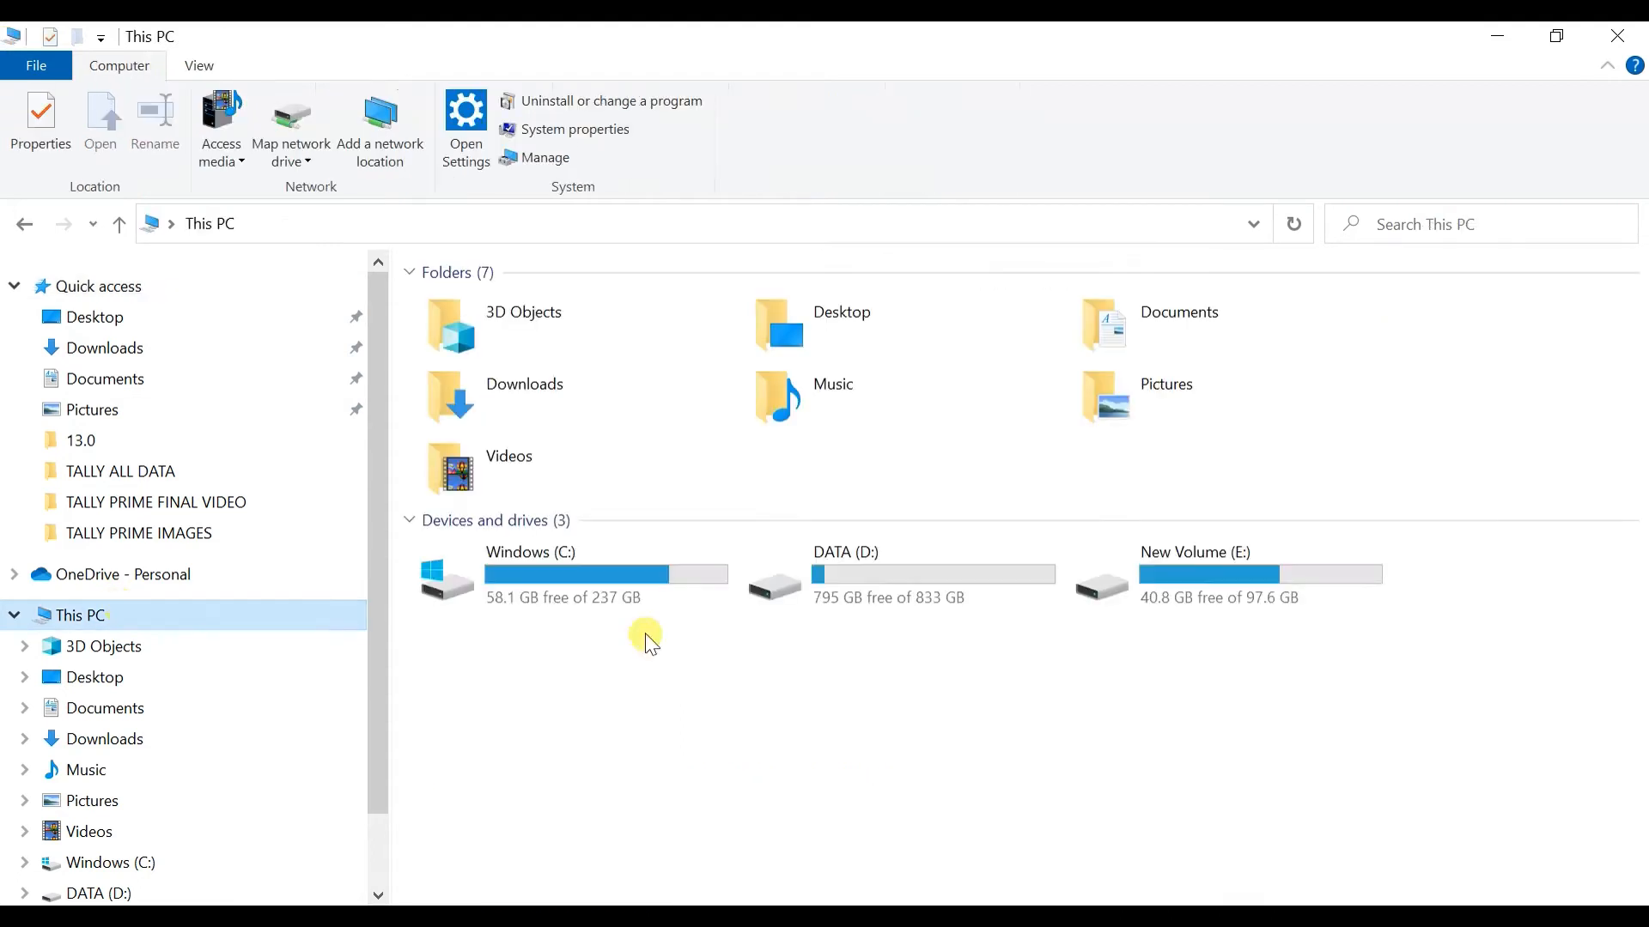
pyautogui.doubleClick(1183, 600)
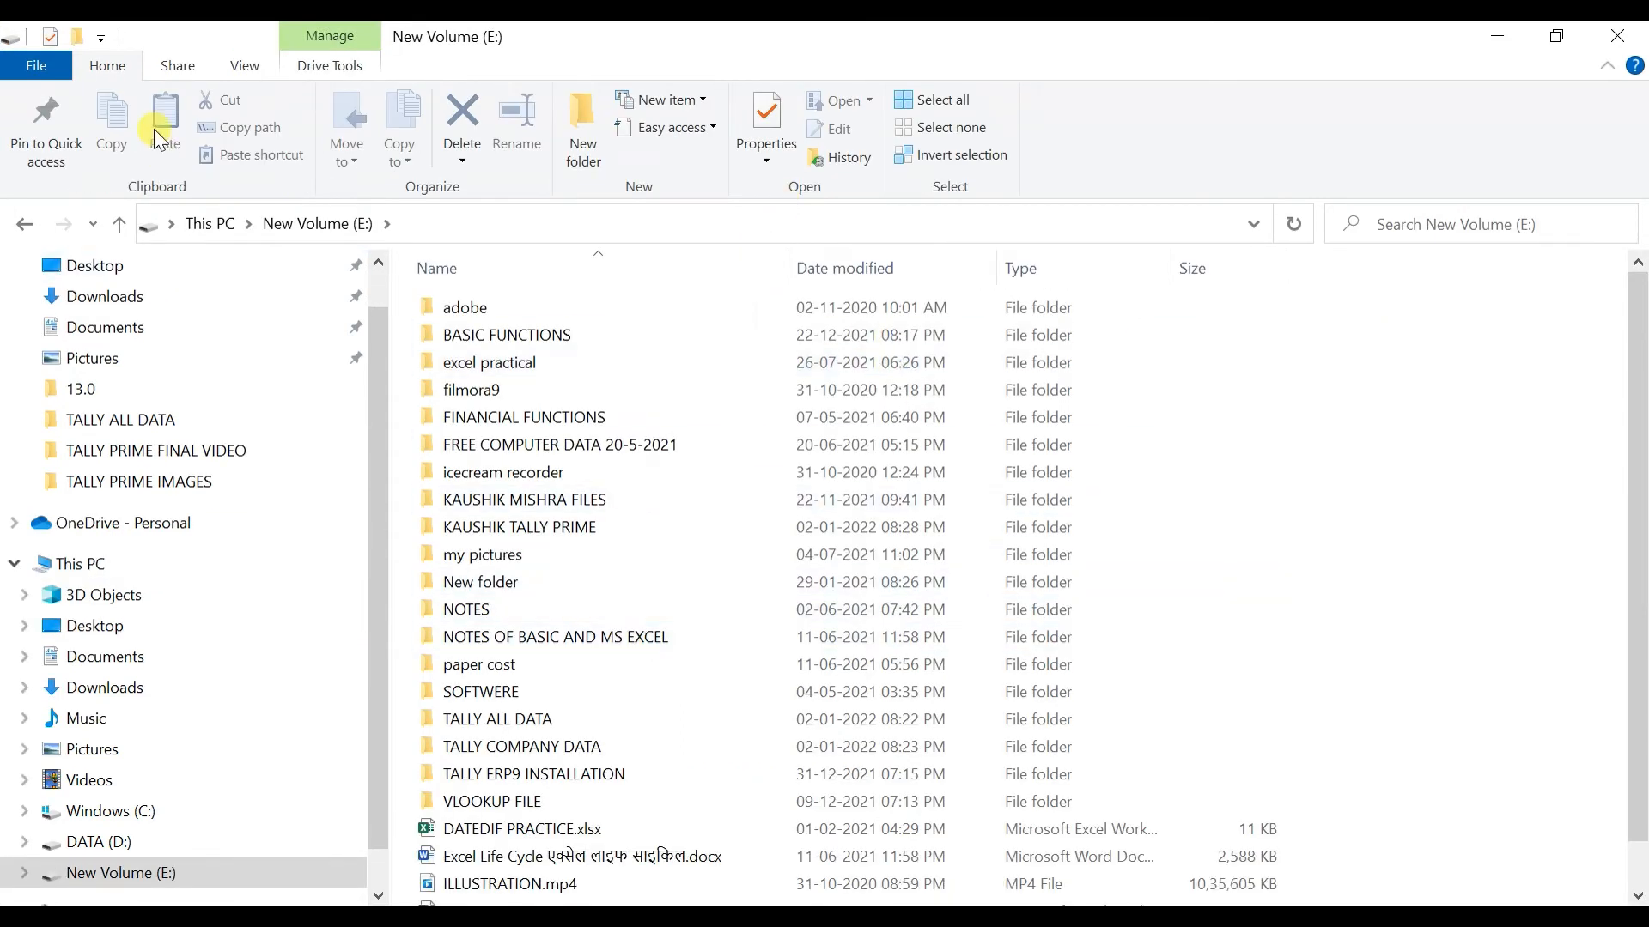
pyautogui.click(24, 225)
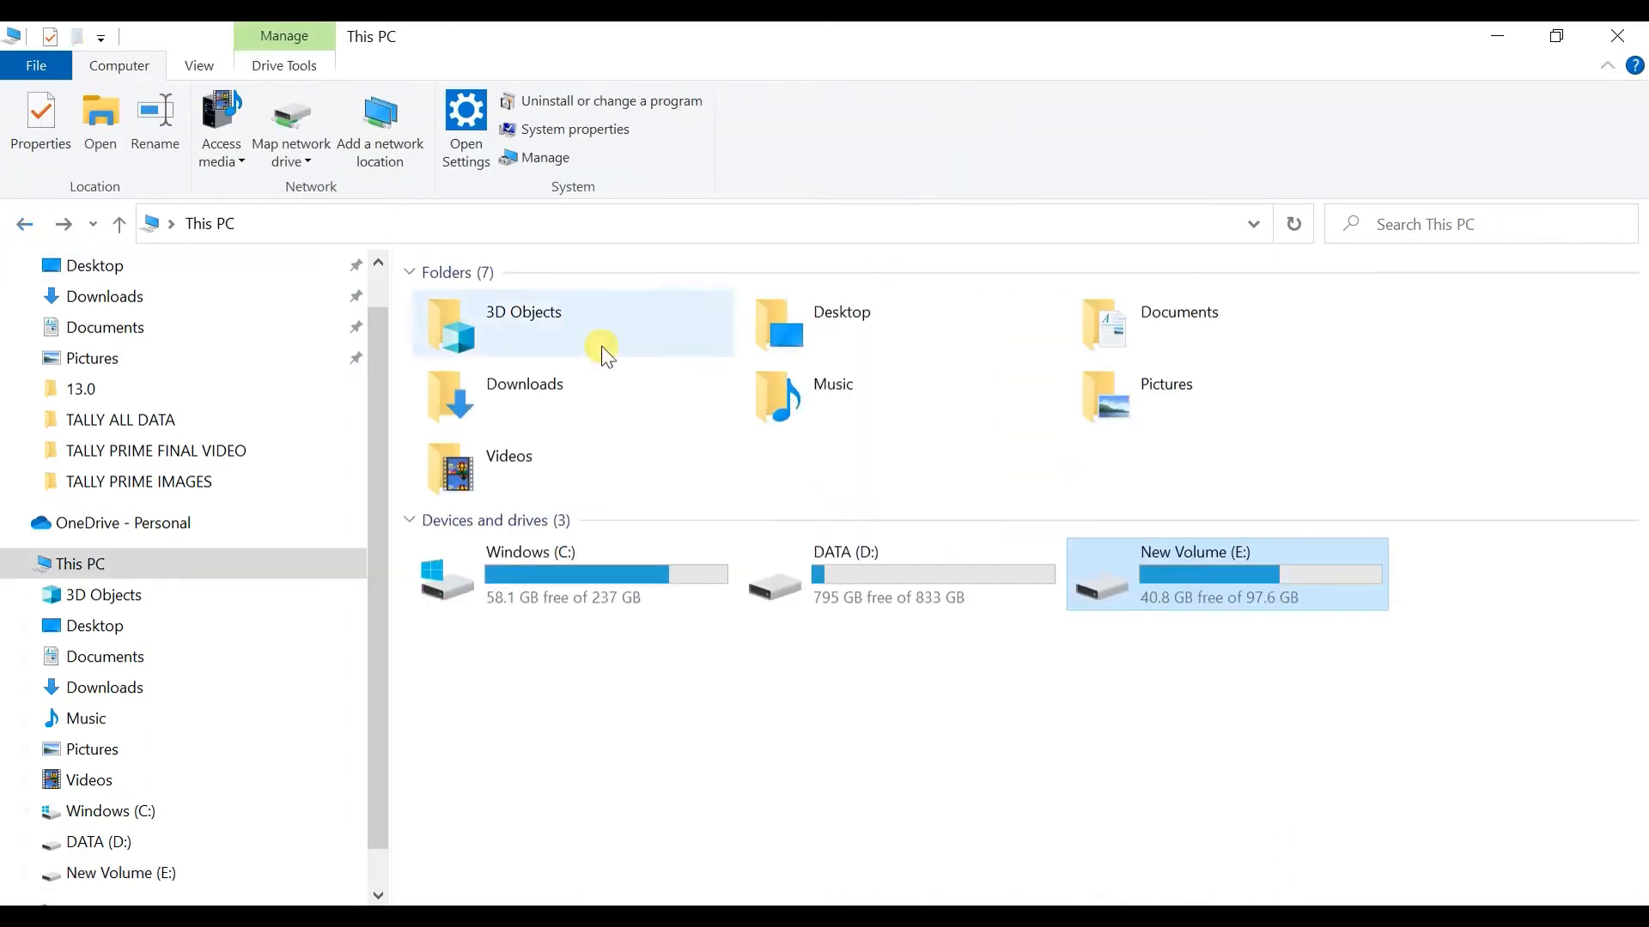
pyautogui.doubleClick(884, 561)
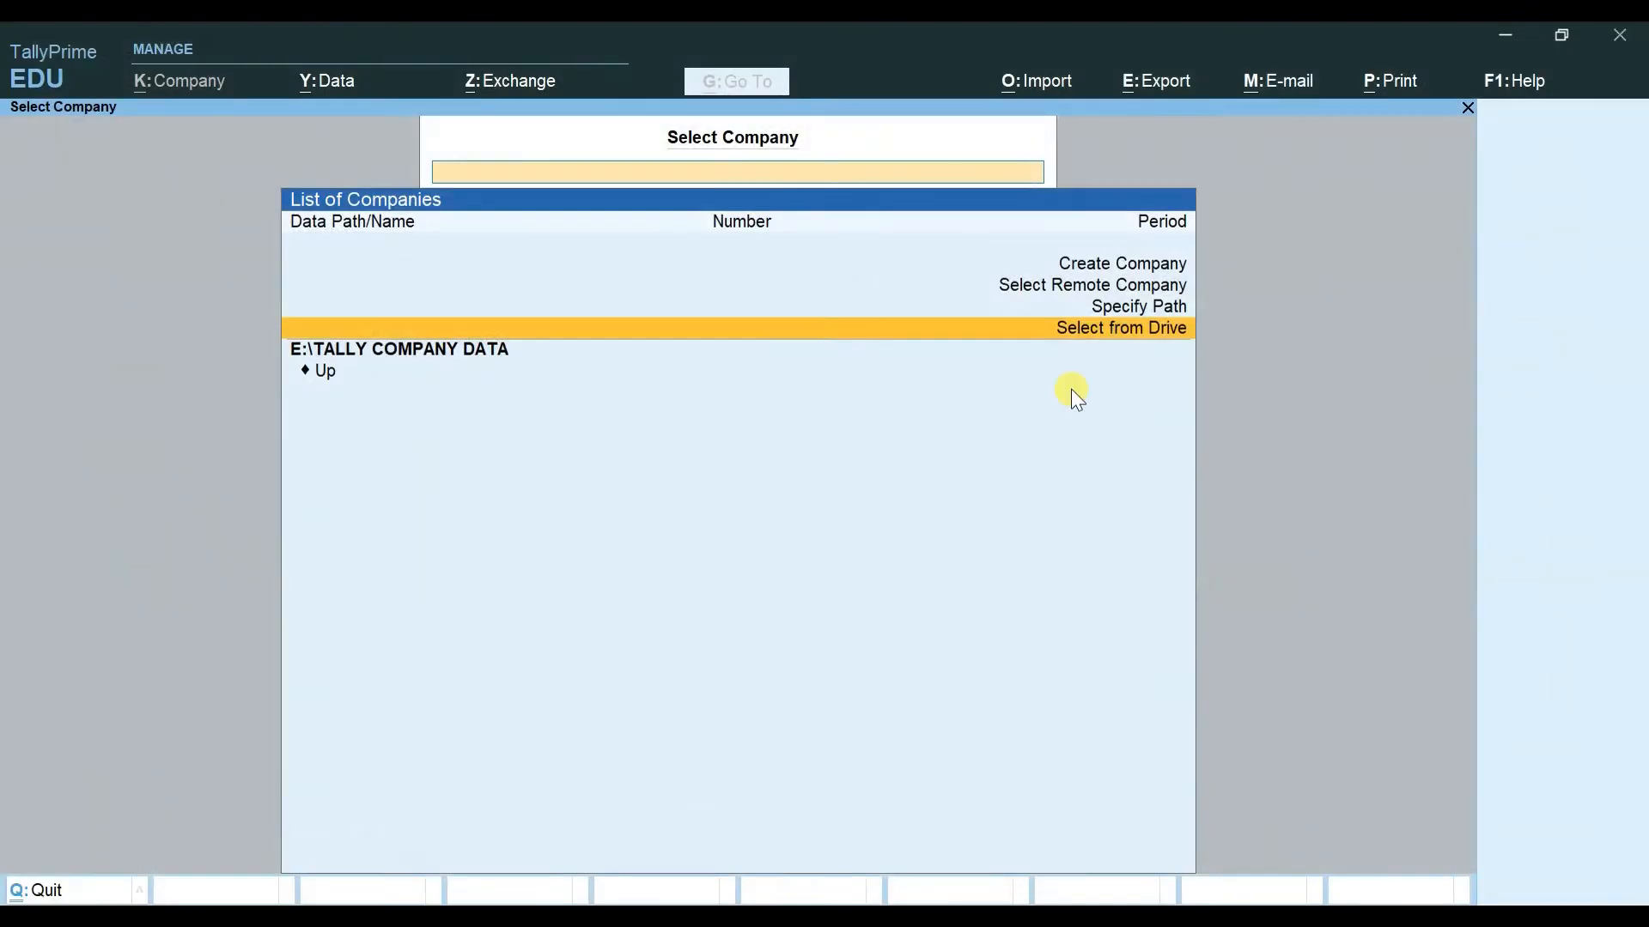
pyautogui.press('Return')
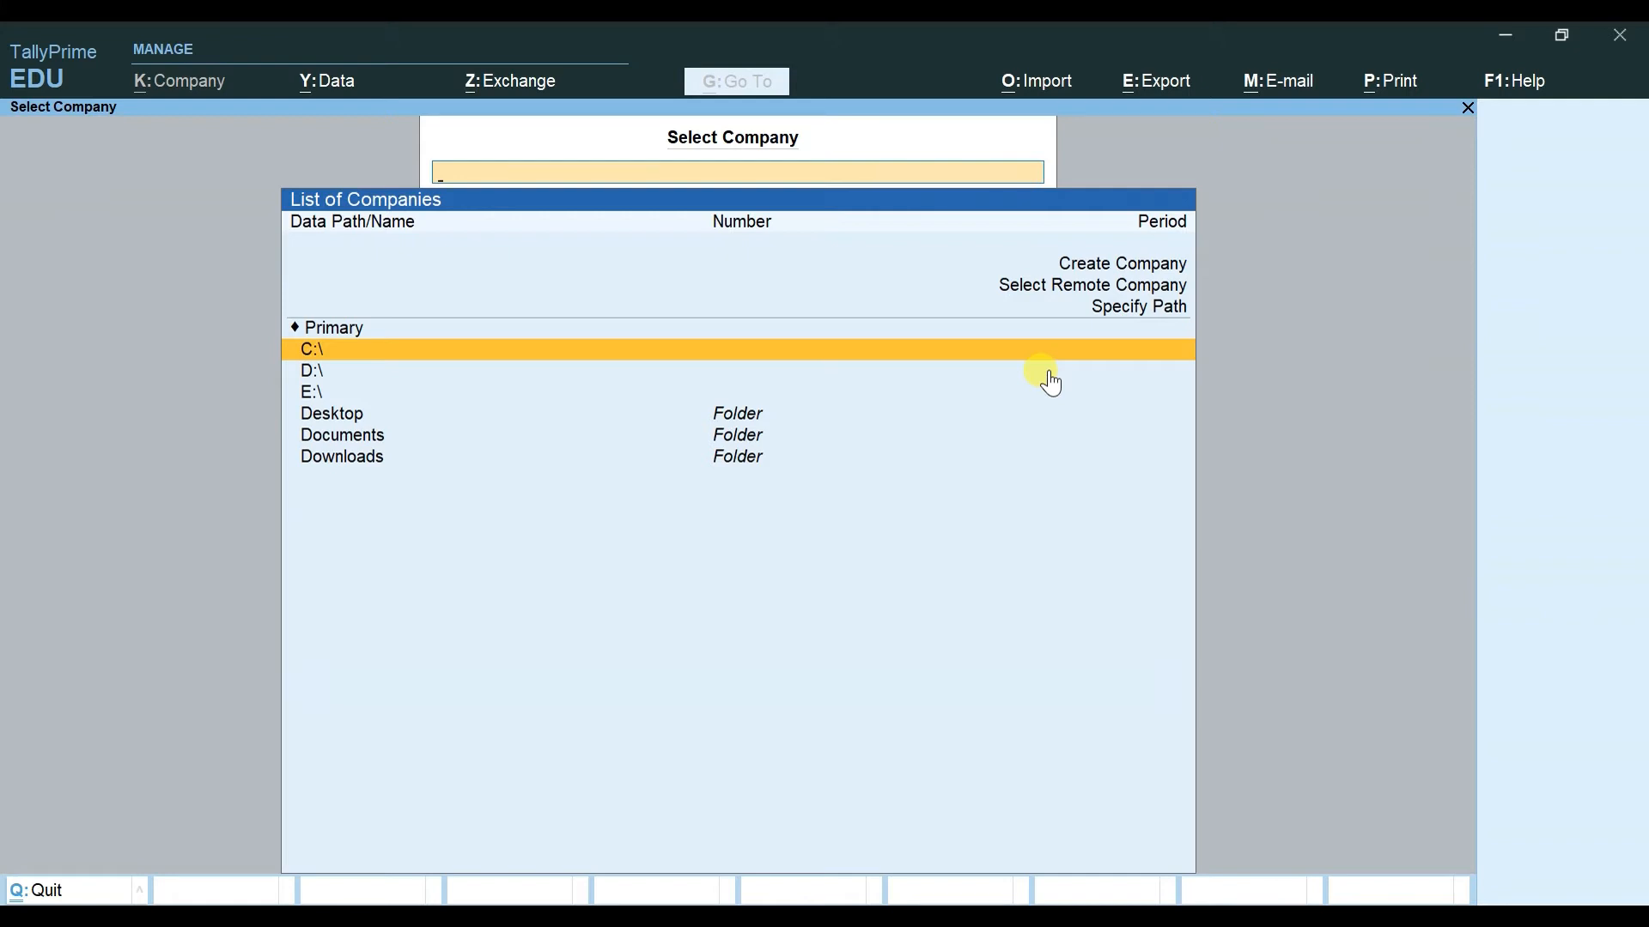
pyautogui.click(1052, 375)
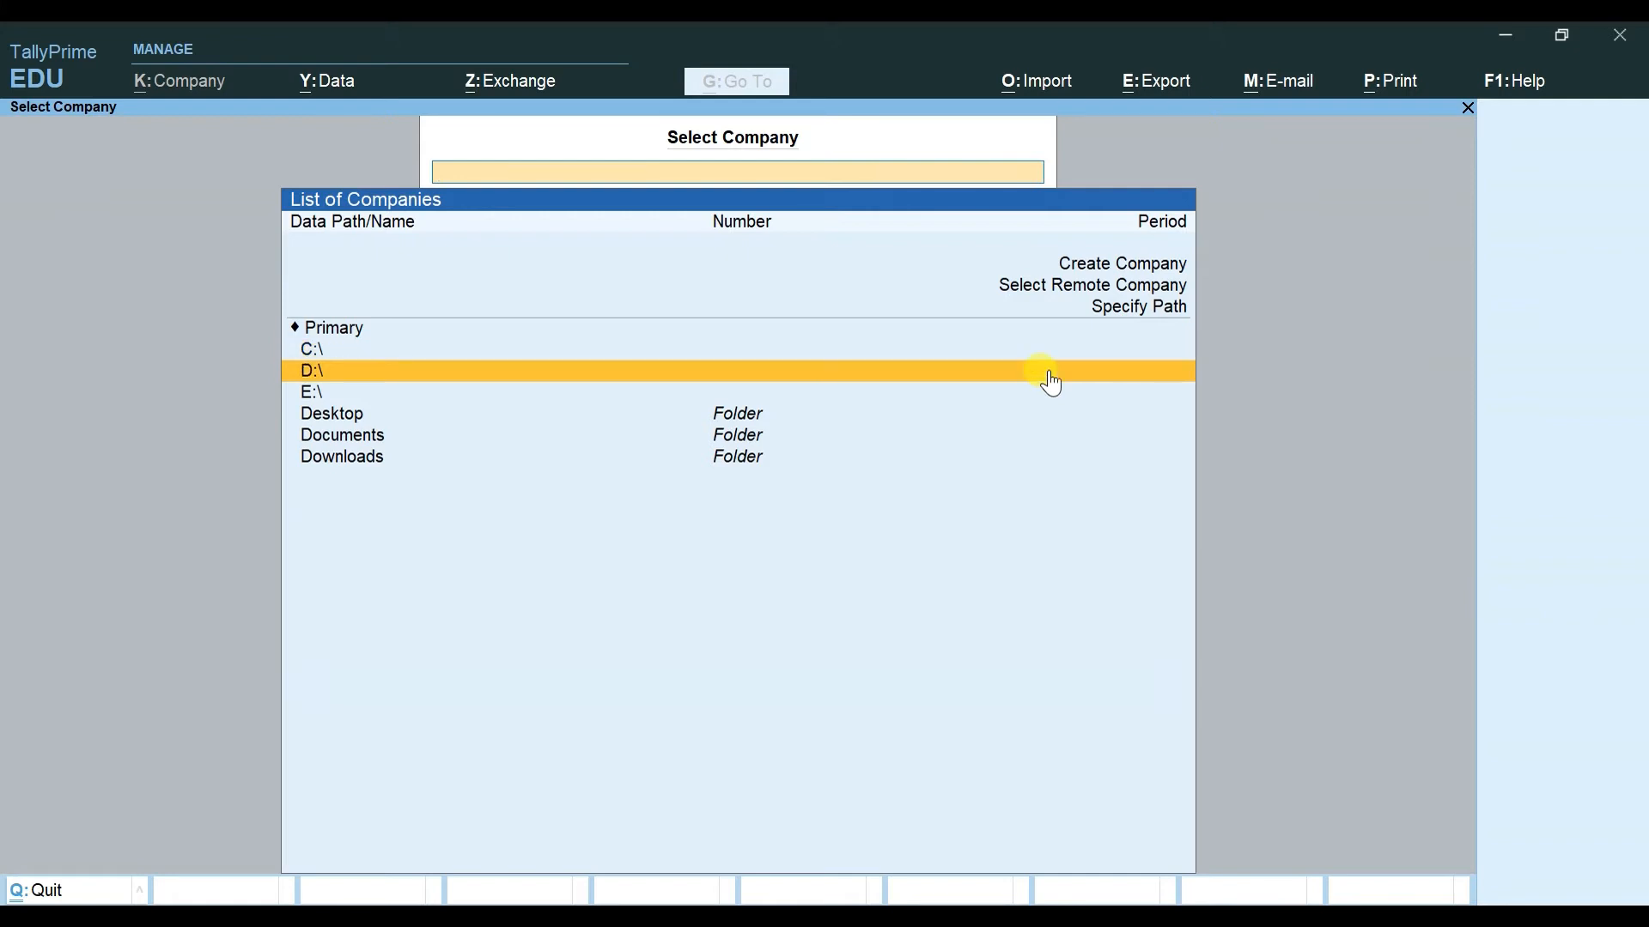
pyautogui.click(1051, 381)
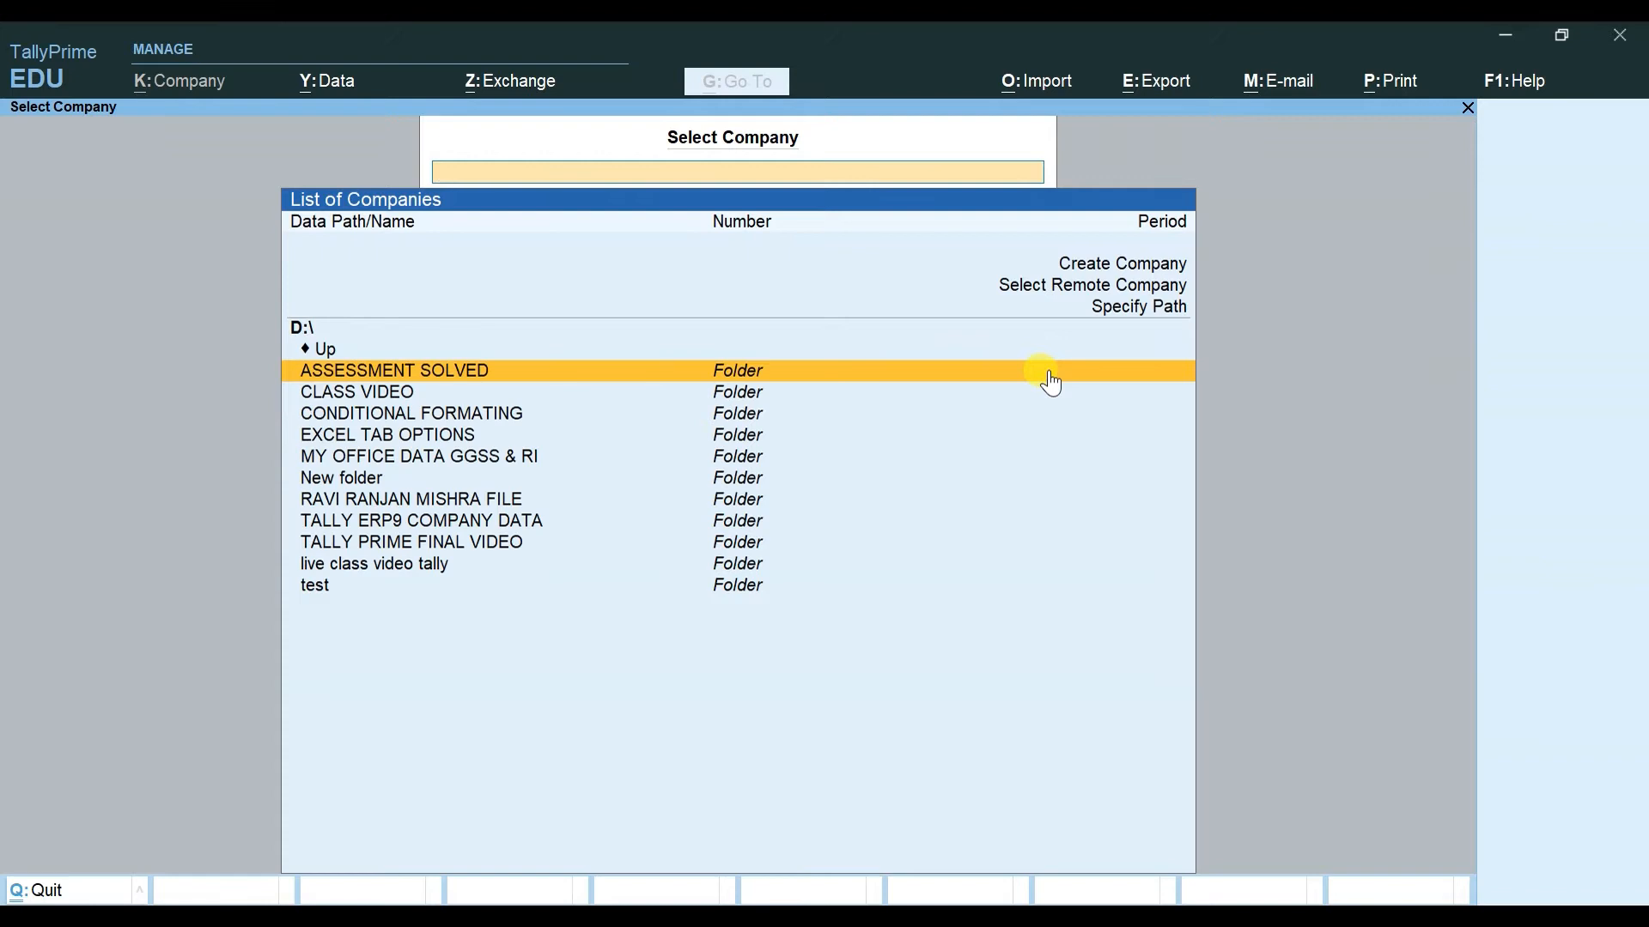
pyautogui.press('Down')
pyautogui.press('Down')
pyautogui.press('Down')
pyautogui.press('Down')
pyautogui.press('Down')
pyautogui.press('Down')
pyautogui.press('Down')
pyautogui.press('Down')
pyautogui.press('Down')
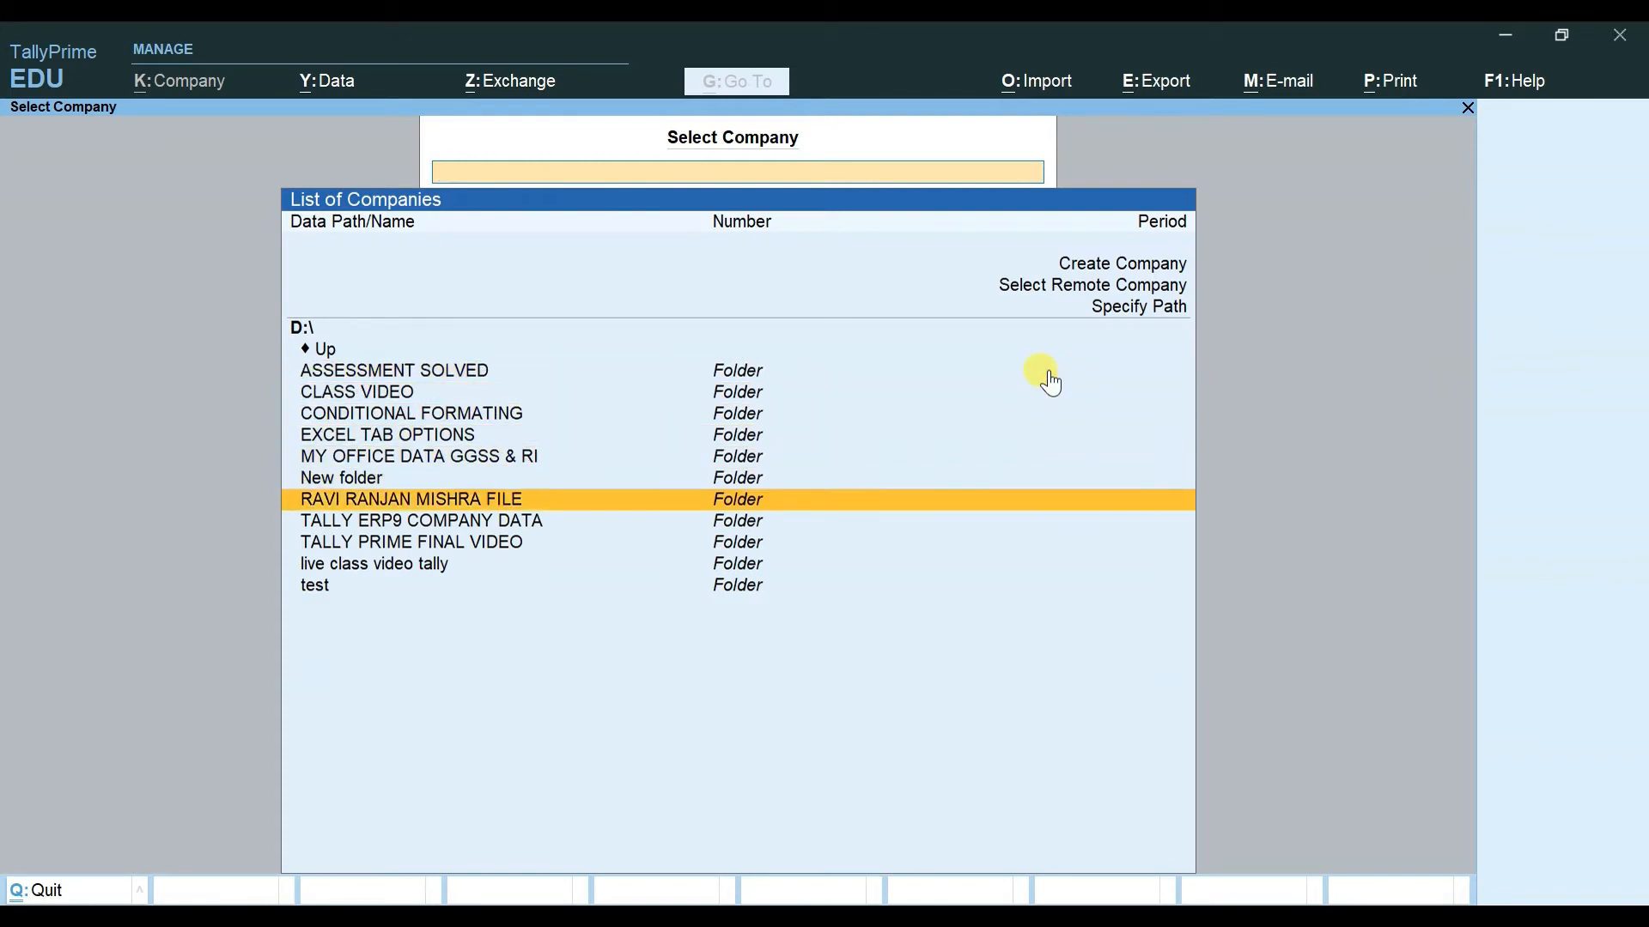
pyautogui.press('Up')
pyautogui.press('Up')
pyautogui.press('Up')
pyautogui.press('Up')
pyautogui.press('Up')
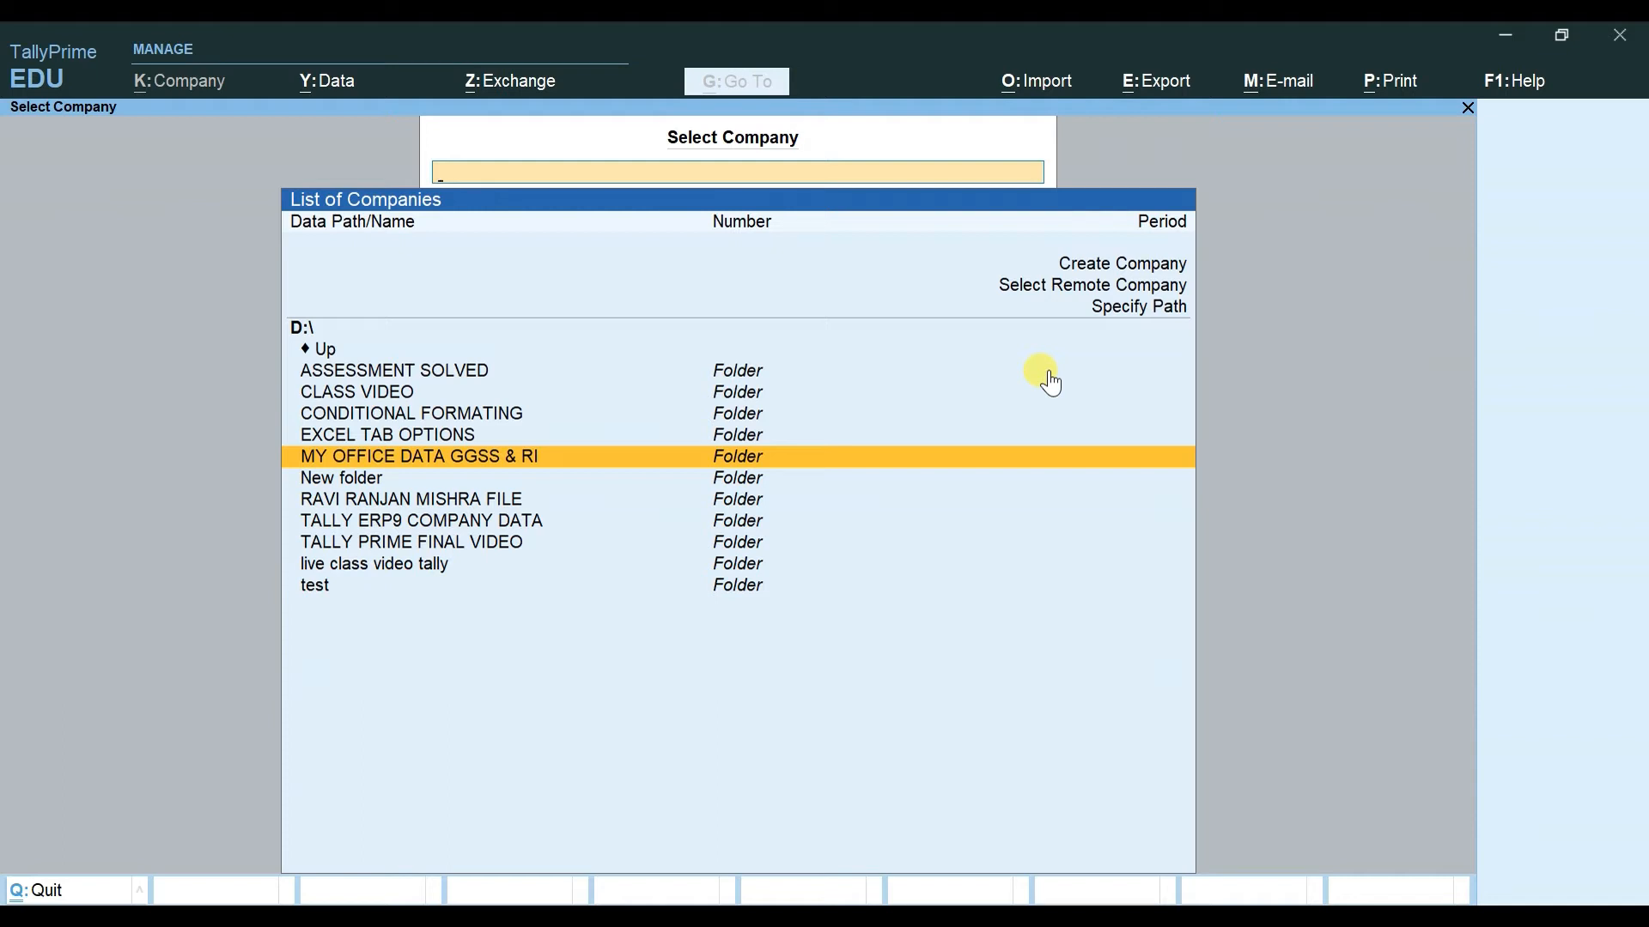
pyautogui.press('Escape')
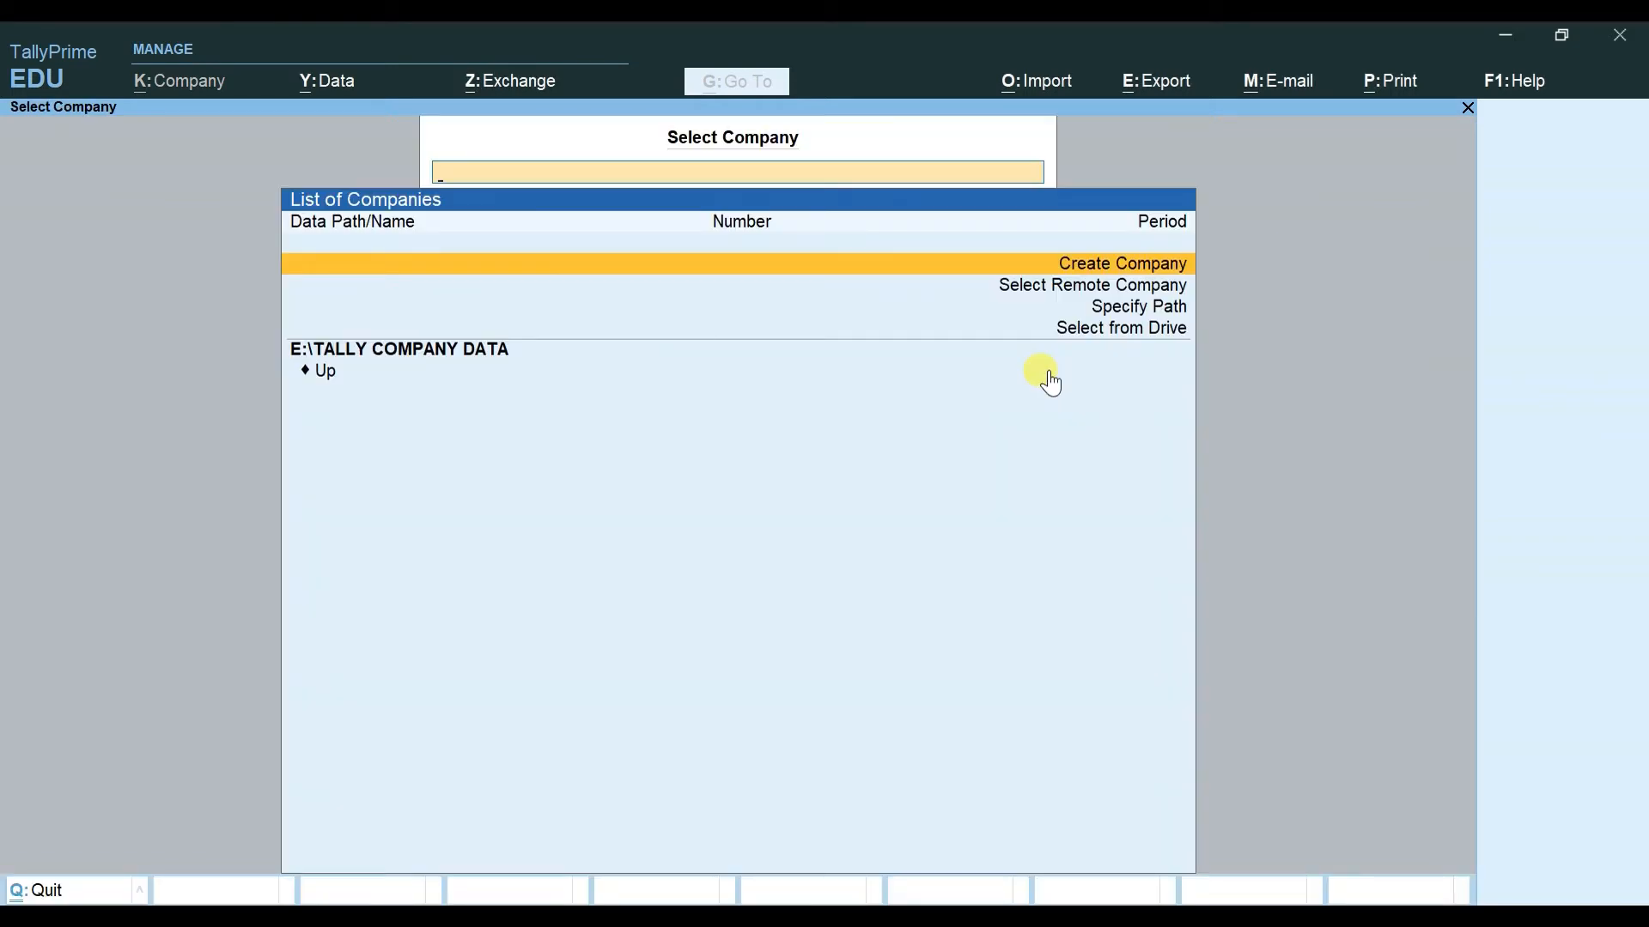
pyautogui.press('Down')
pyautogui.press('Down')
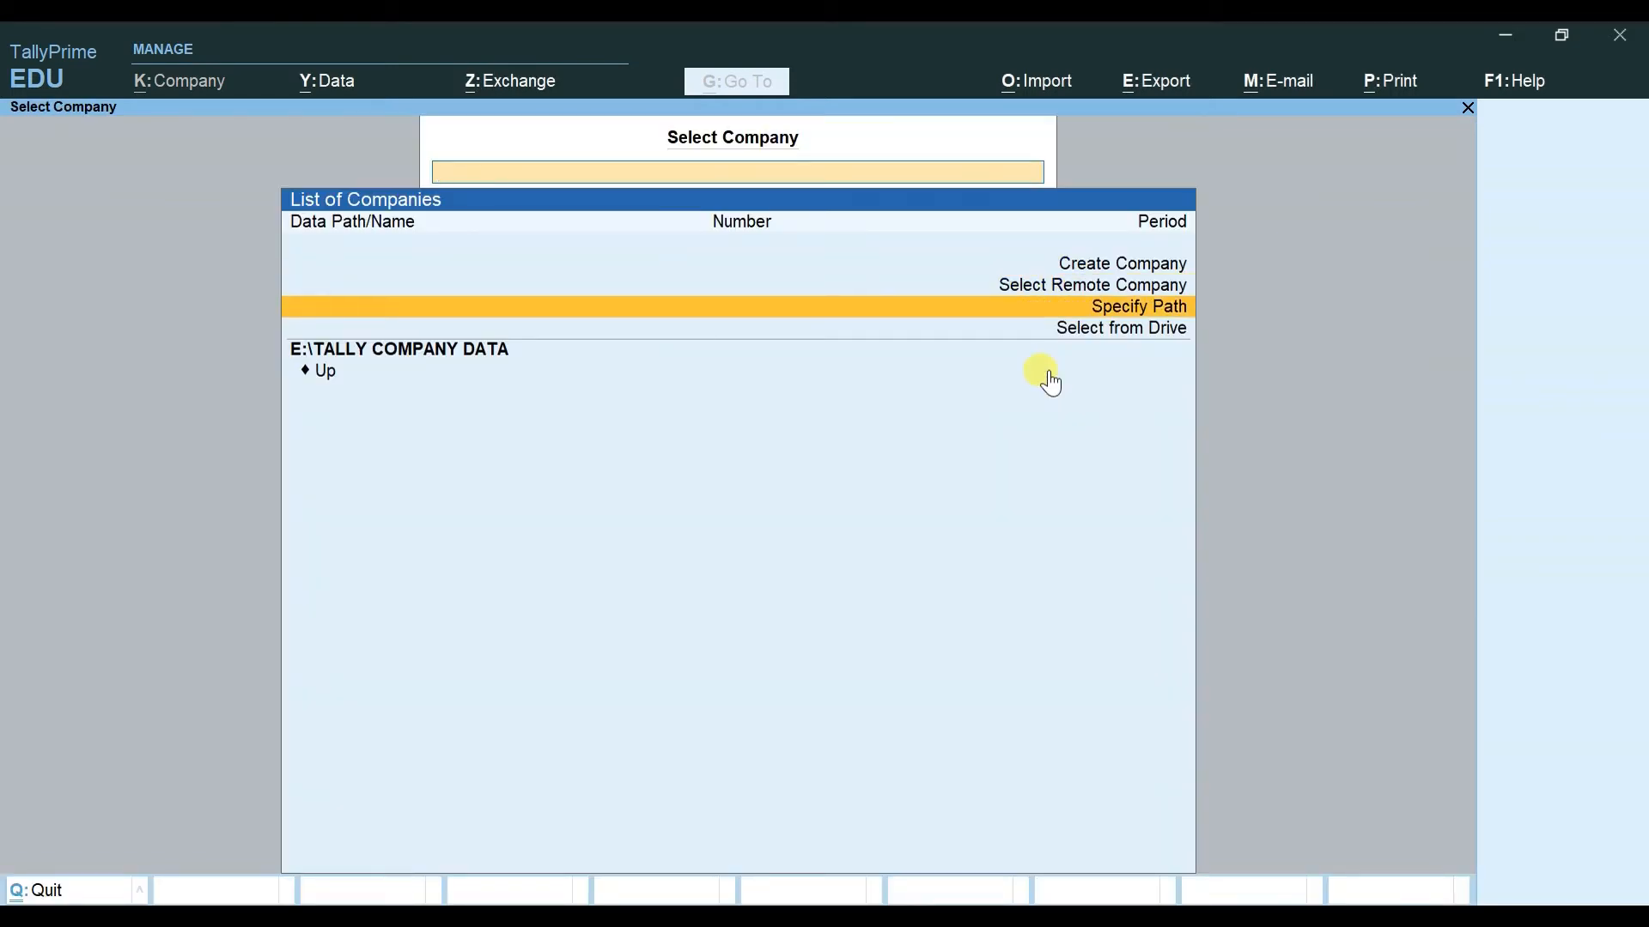
pyautogui.press('Down')
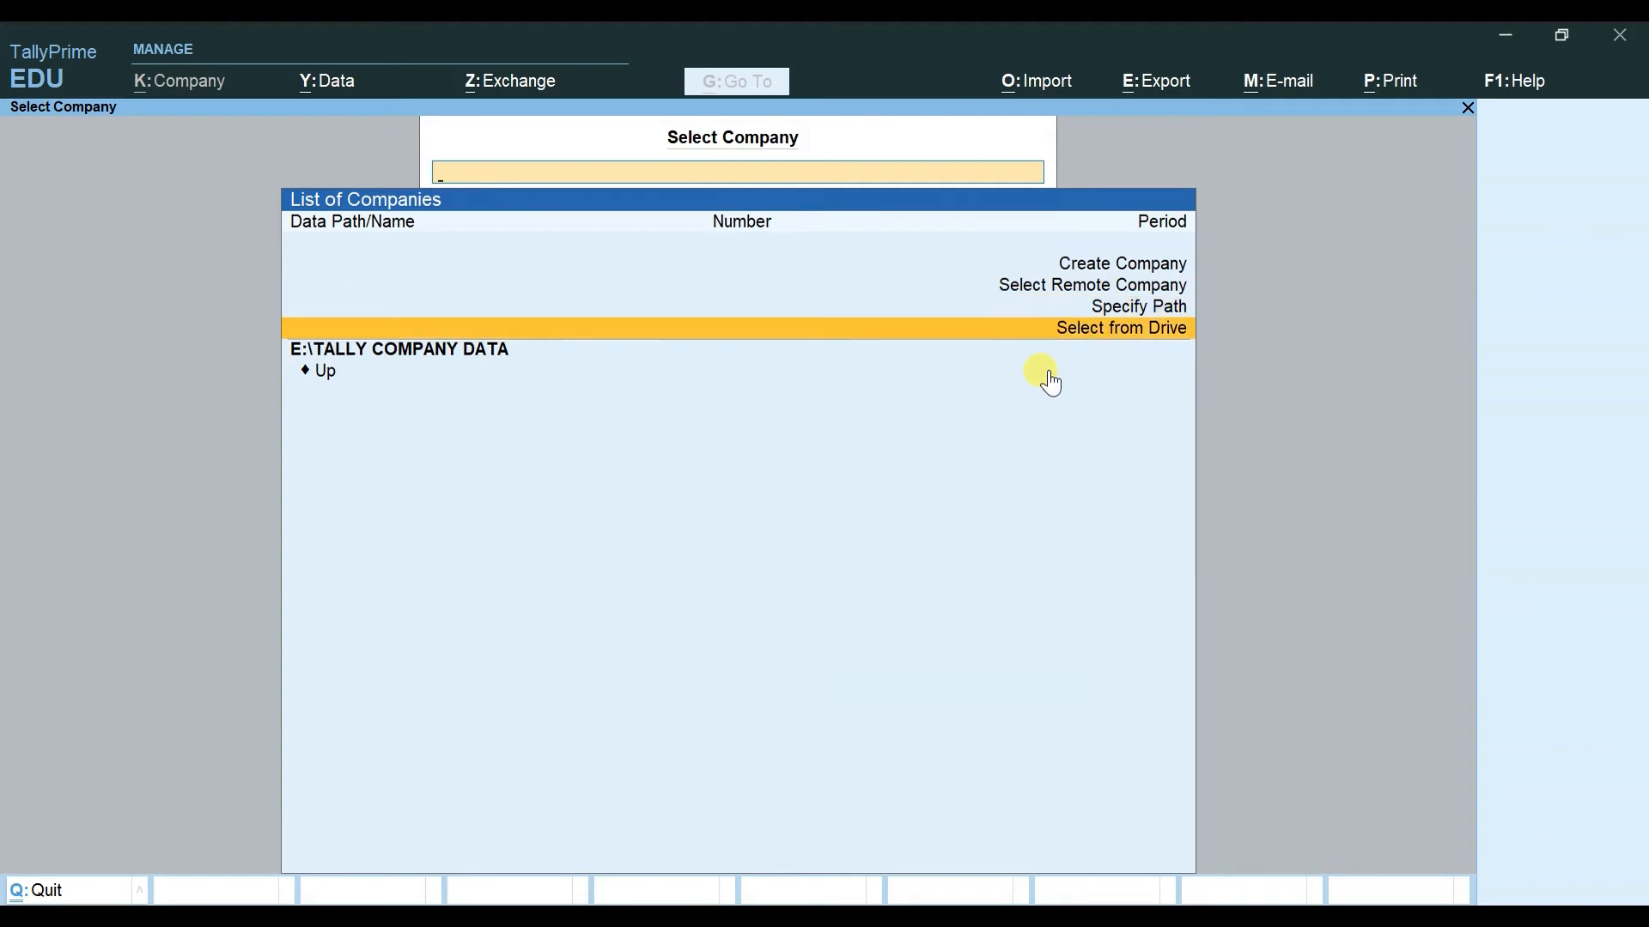
pyautogui.press('Return')
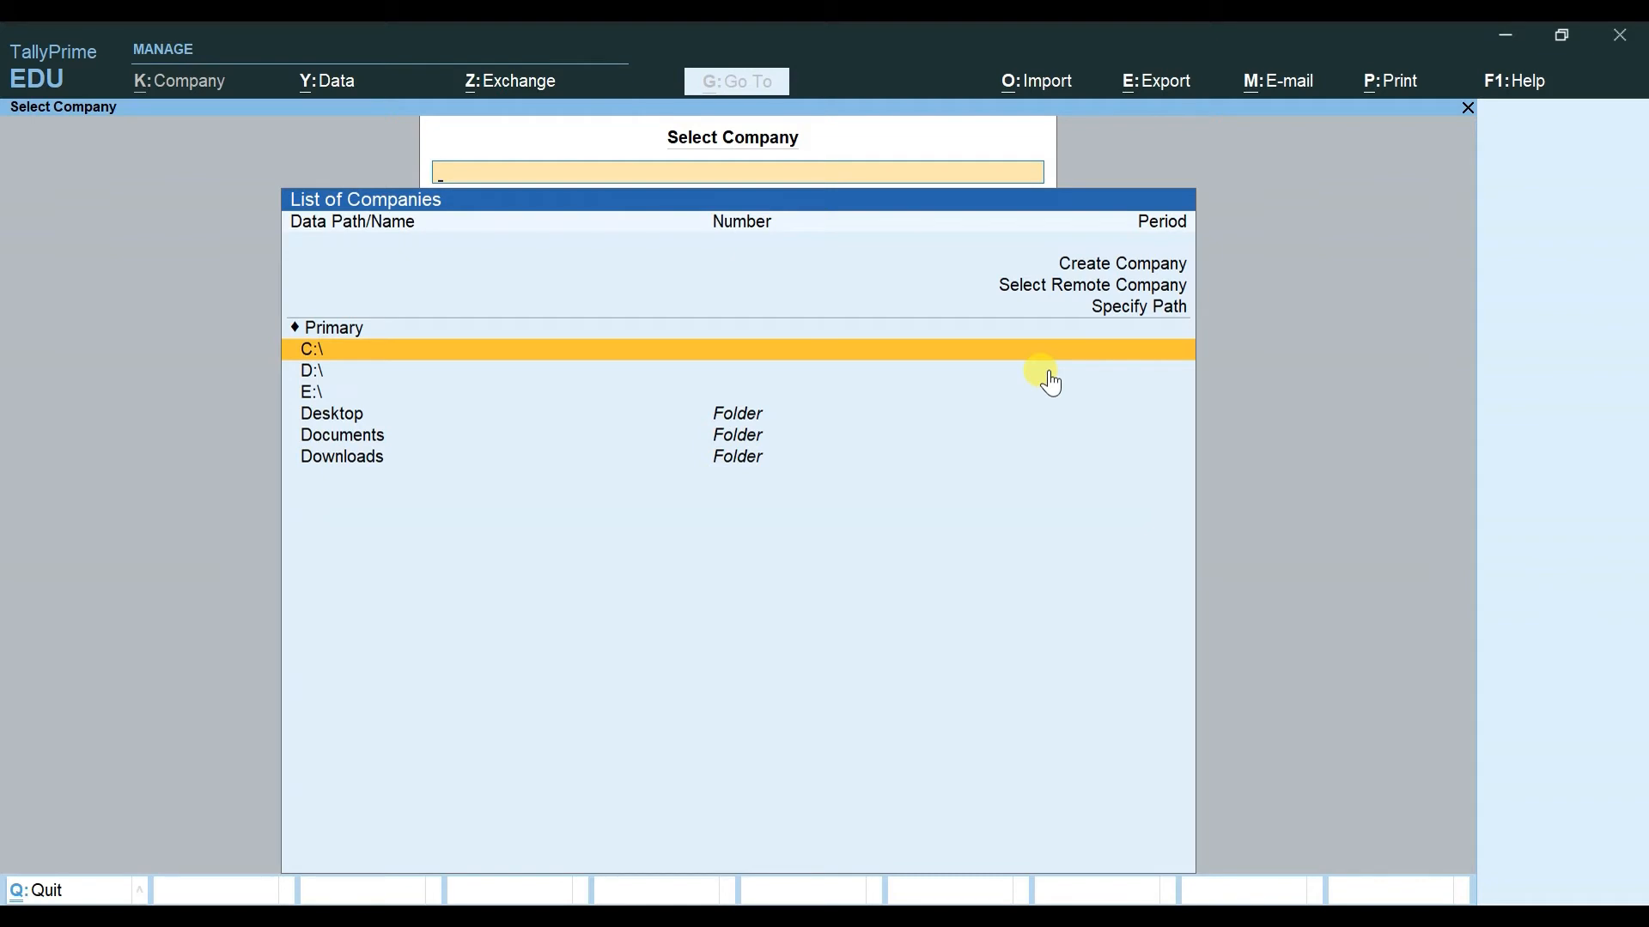
pyautogui.press('Down')
pyautogui.press('Down')
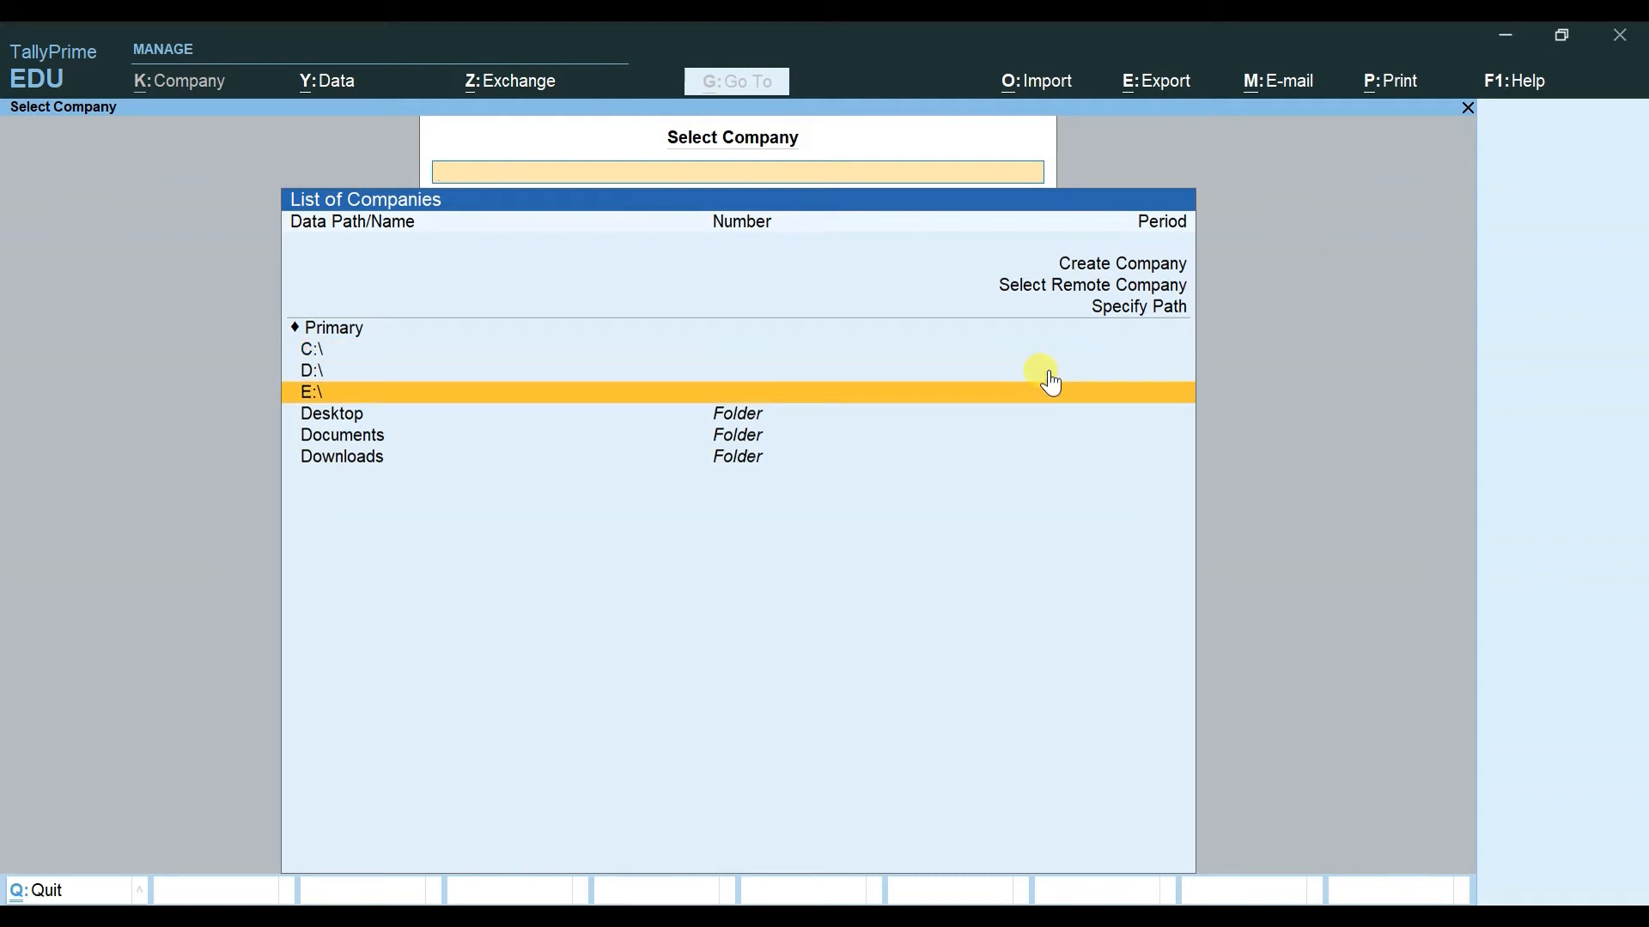
pyautogui.press('Return')
pyautogui.press('Escape')
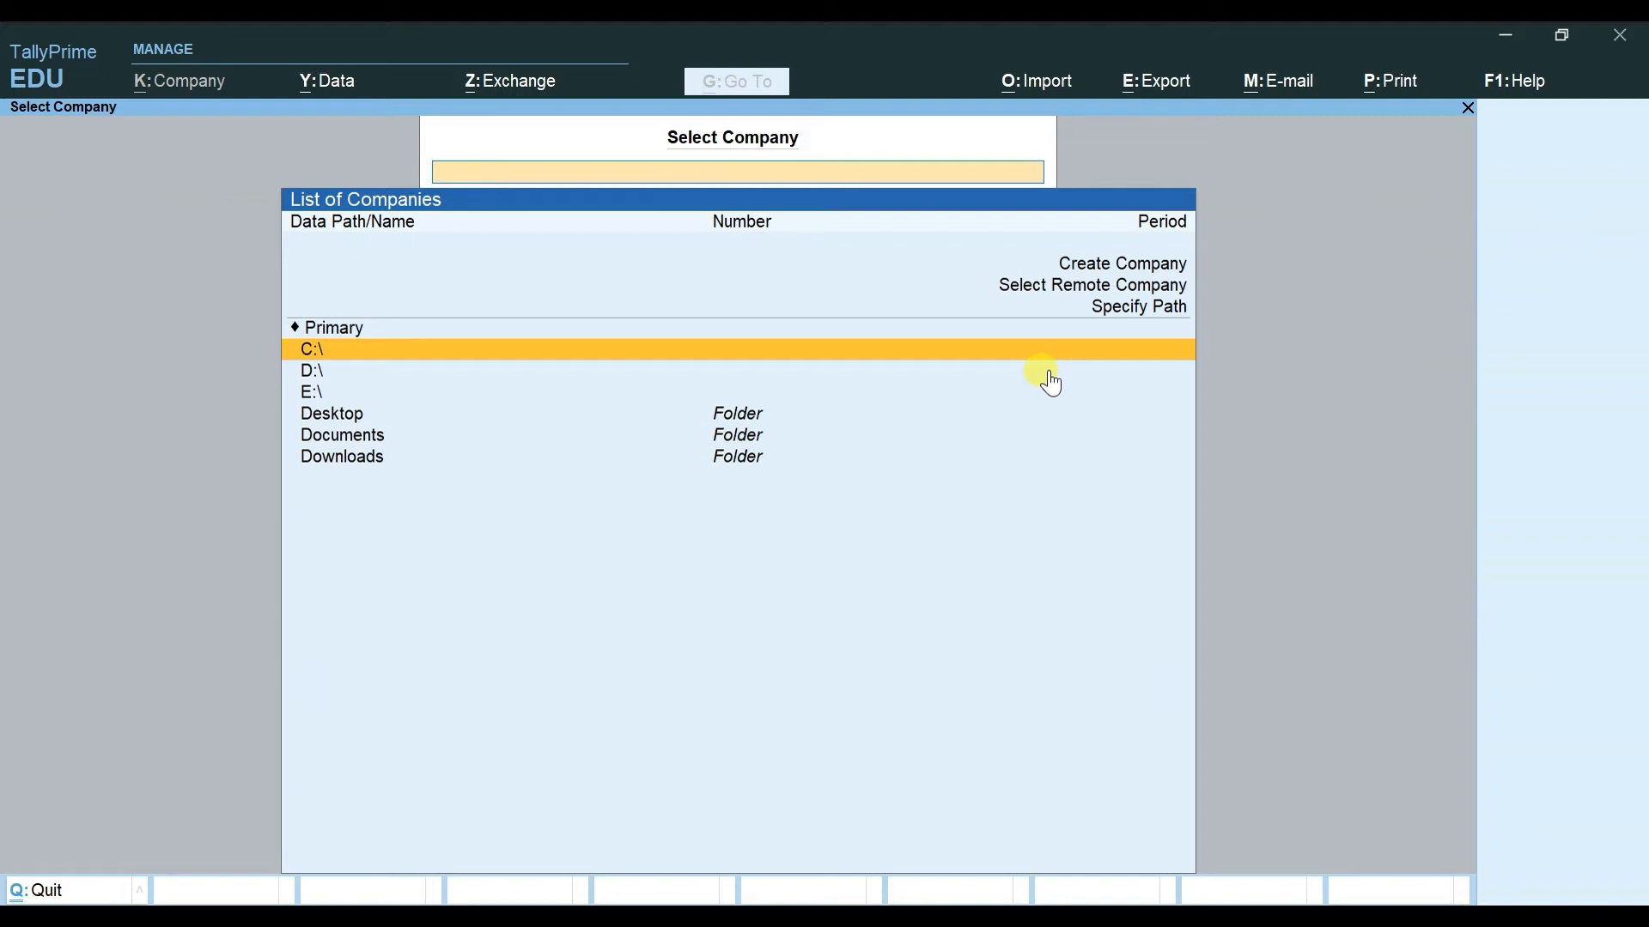
pyautogui.press('Down')
pyautogui.press('Down')
pyautogui.press('Down')
pyautogui.press('Up')
pyautogui.press('Up')
pyautogui.press('Down')
pyautogui.press('Down')
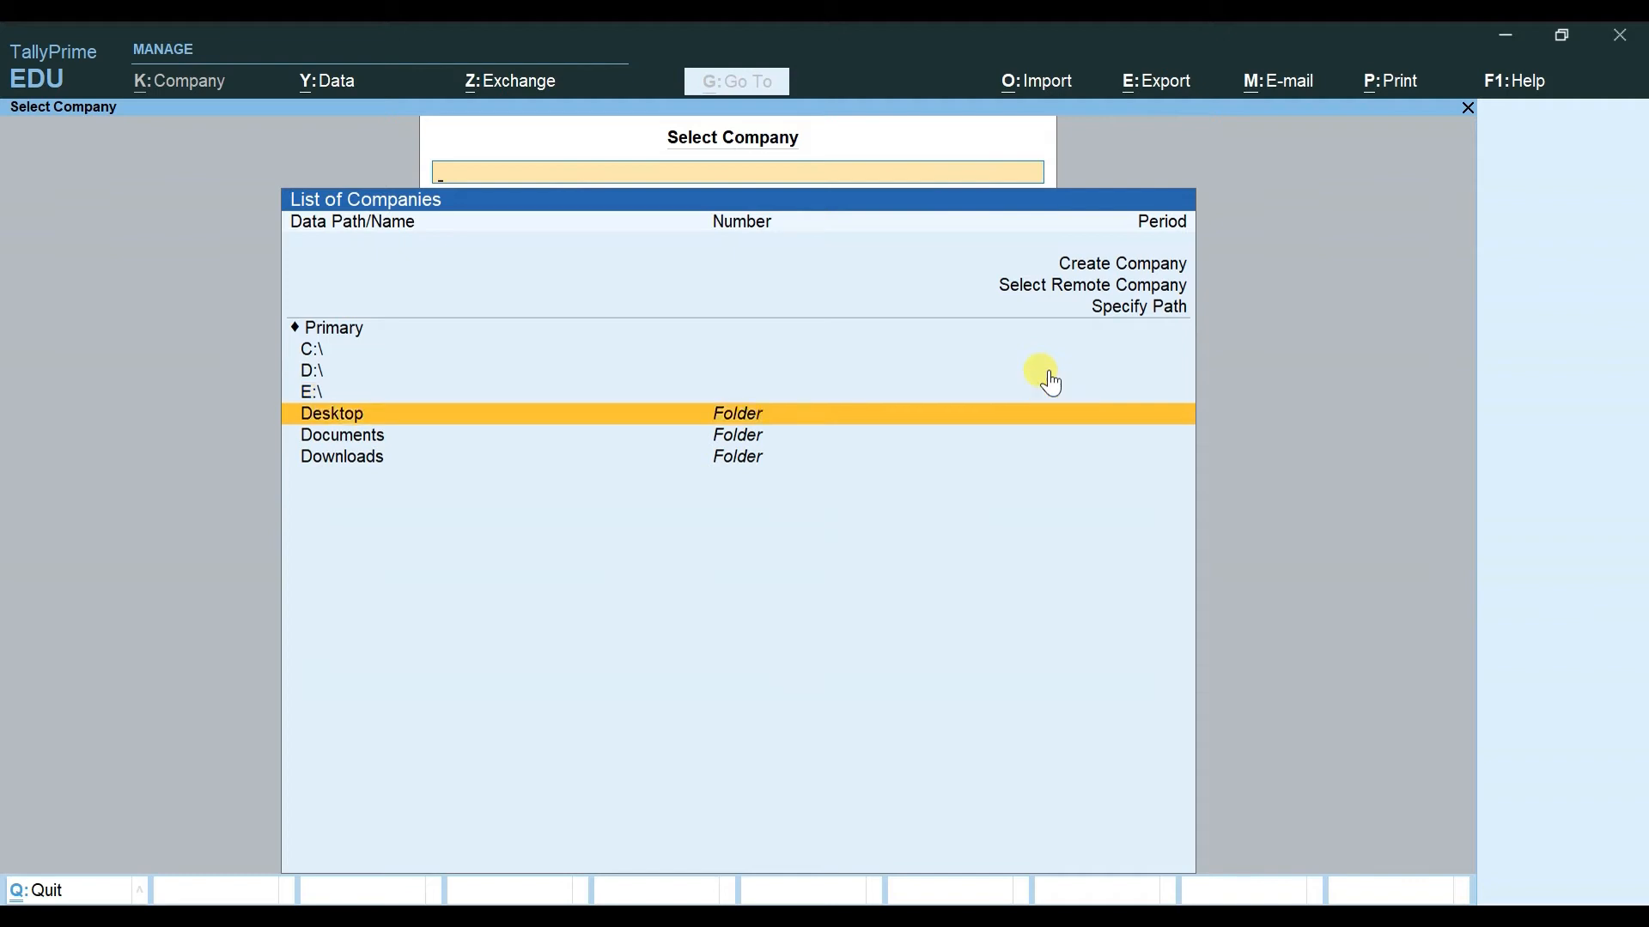
pyautogui.press('Return')
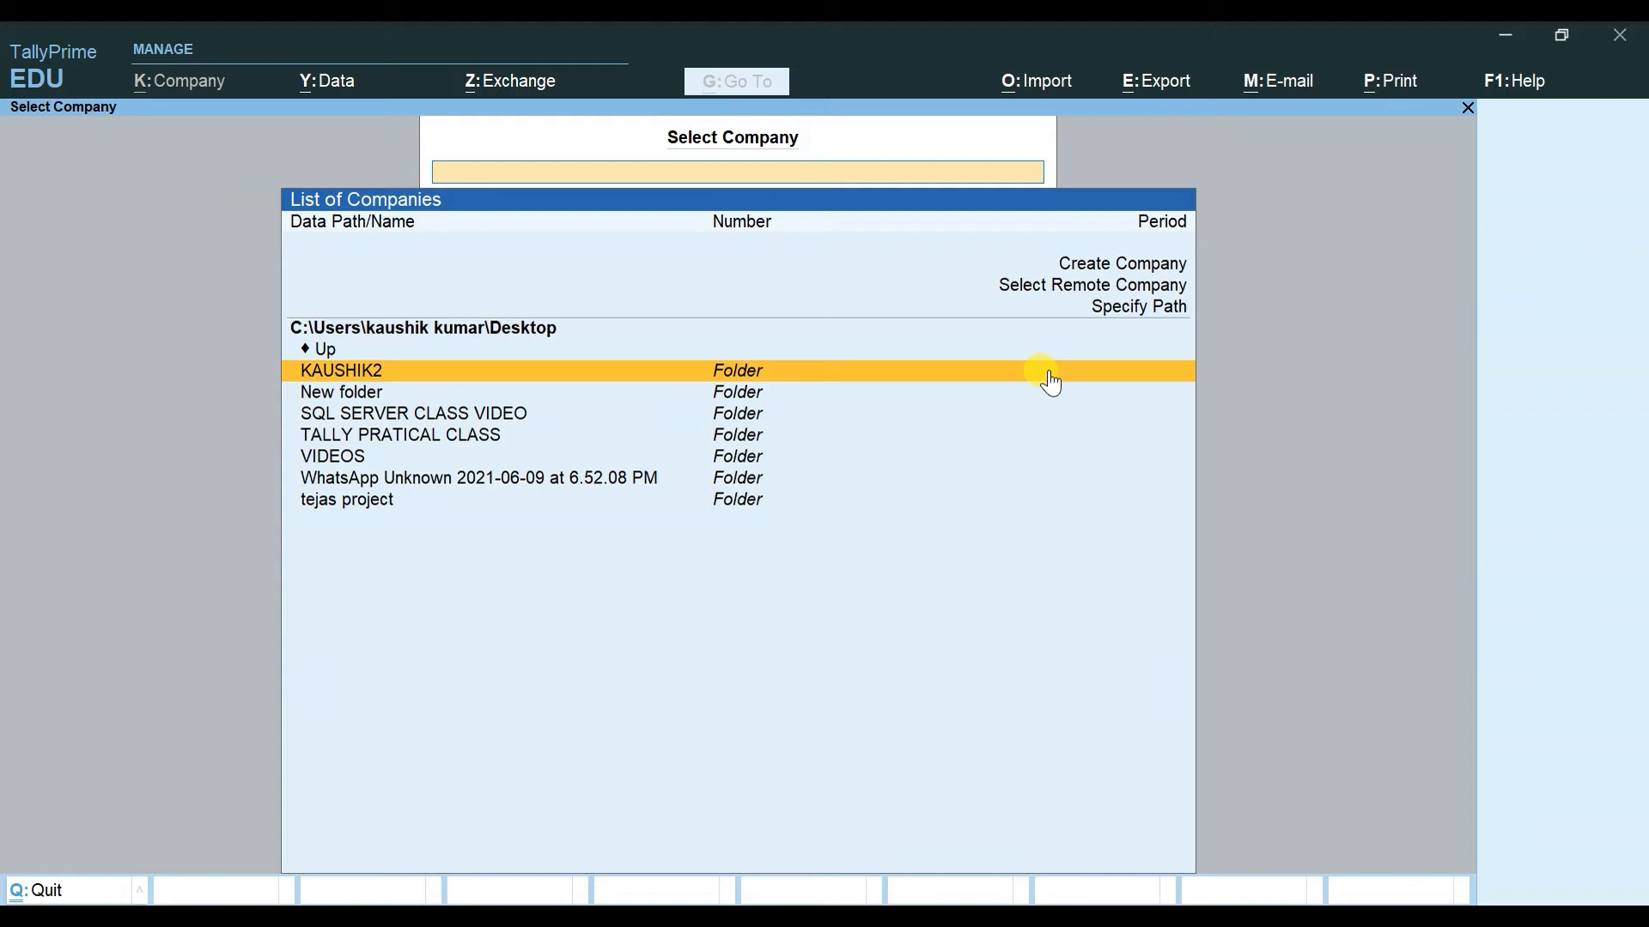
pyautogui.press('Up')
pyautogui.press('Return')
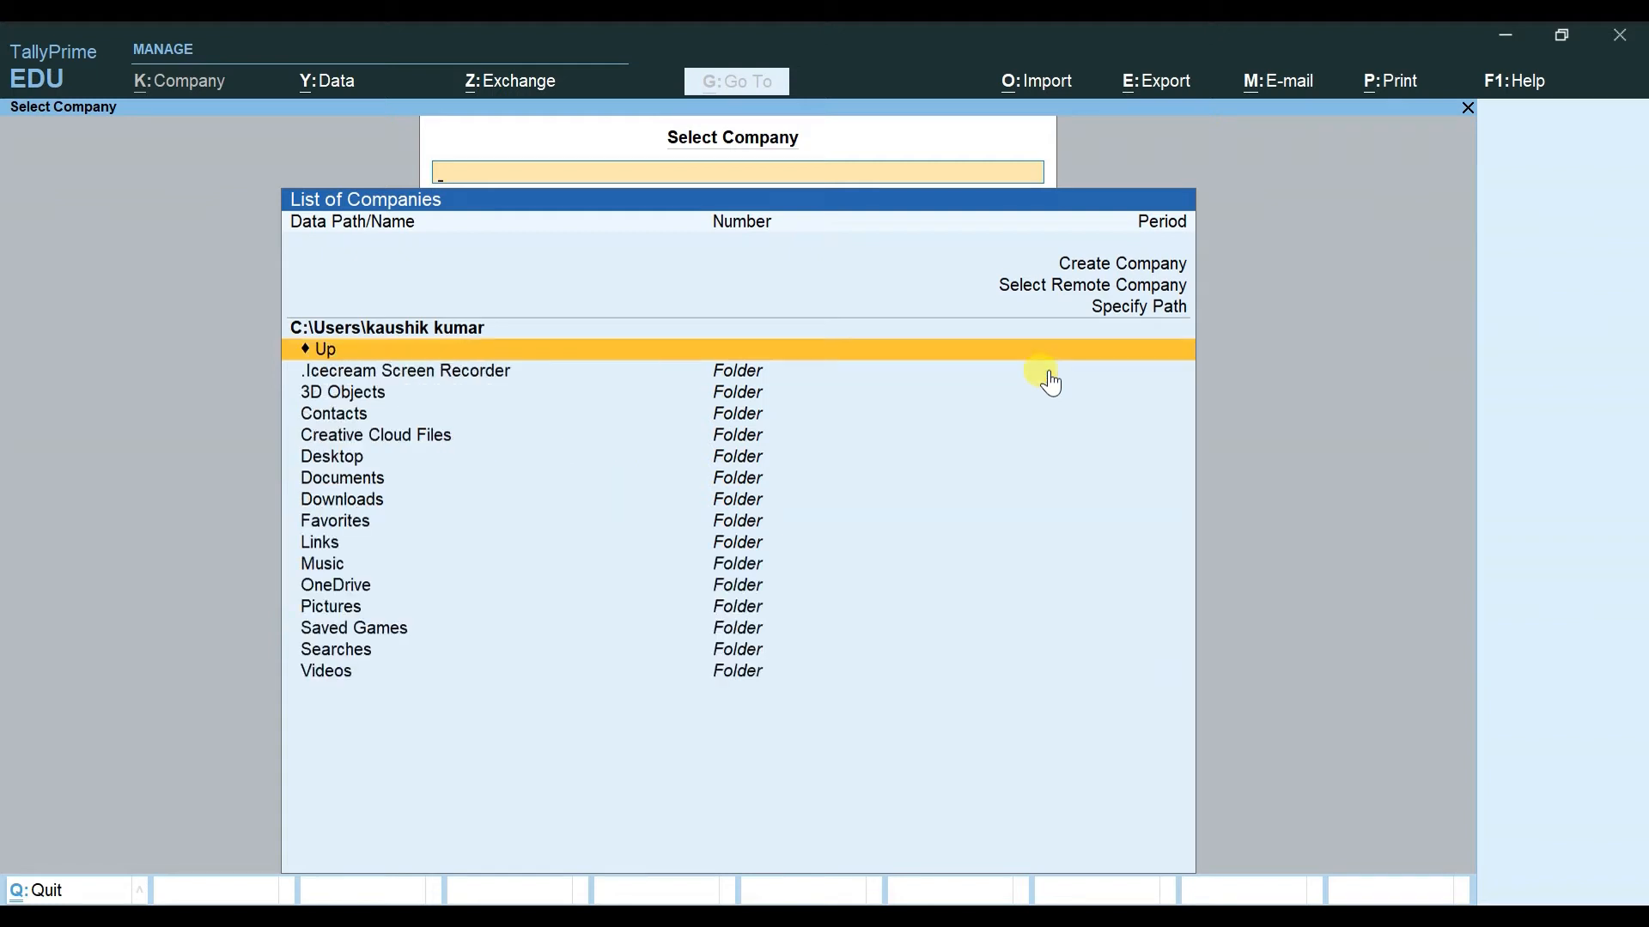
pyautogui.press('Return')
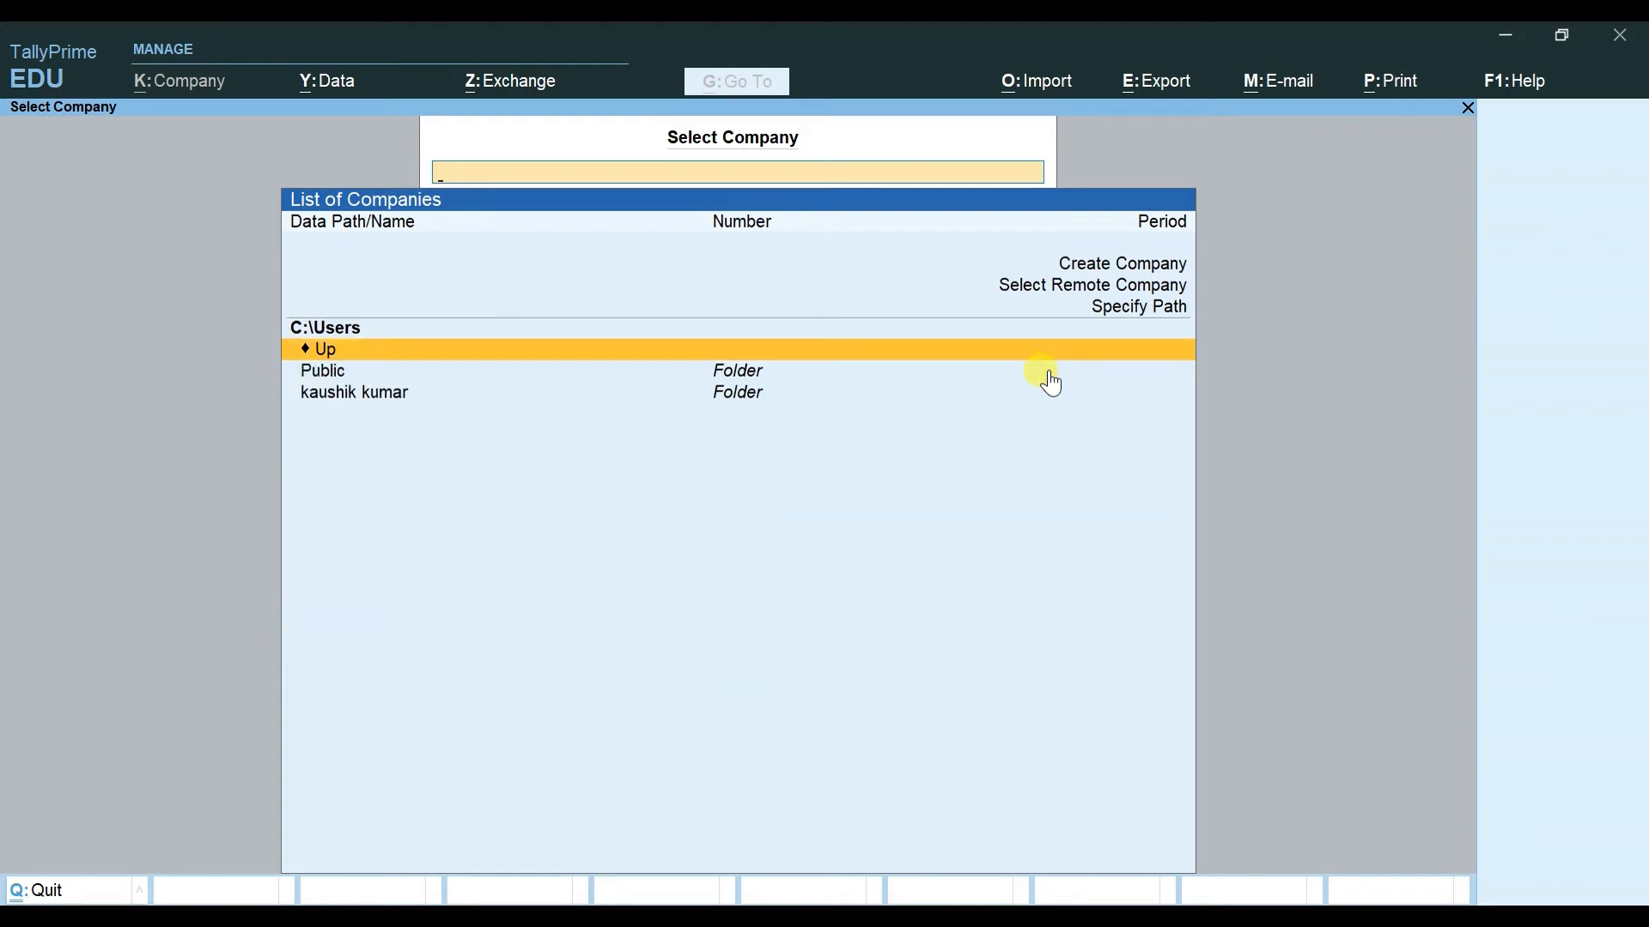
pyautogui.press('Return')
pyautogui.press('Return')
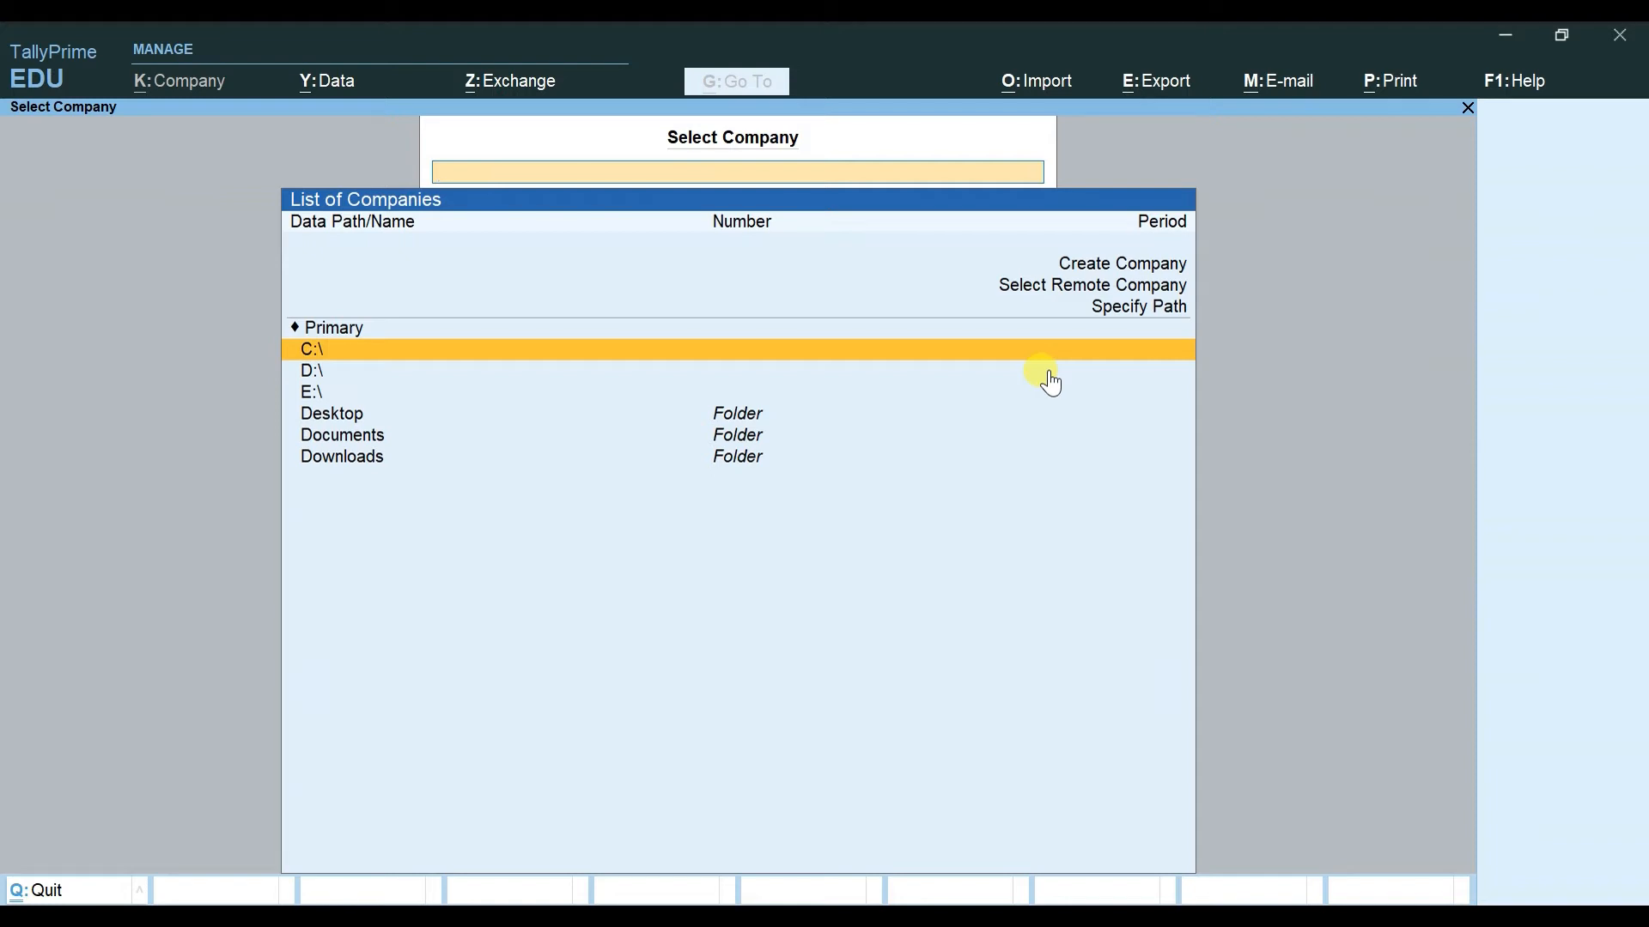
pyautogui.click(1051, 375)
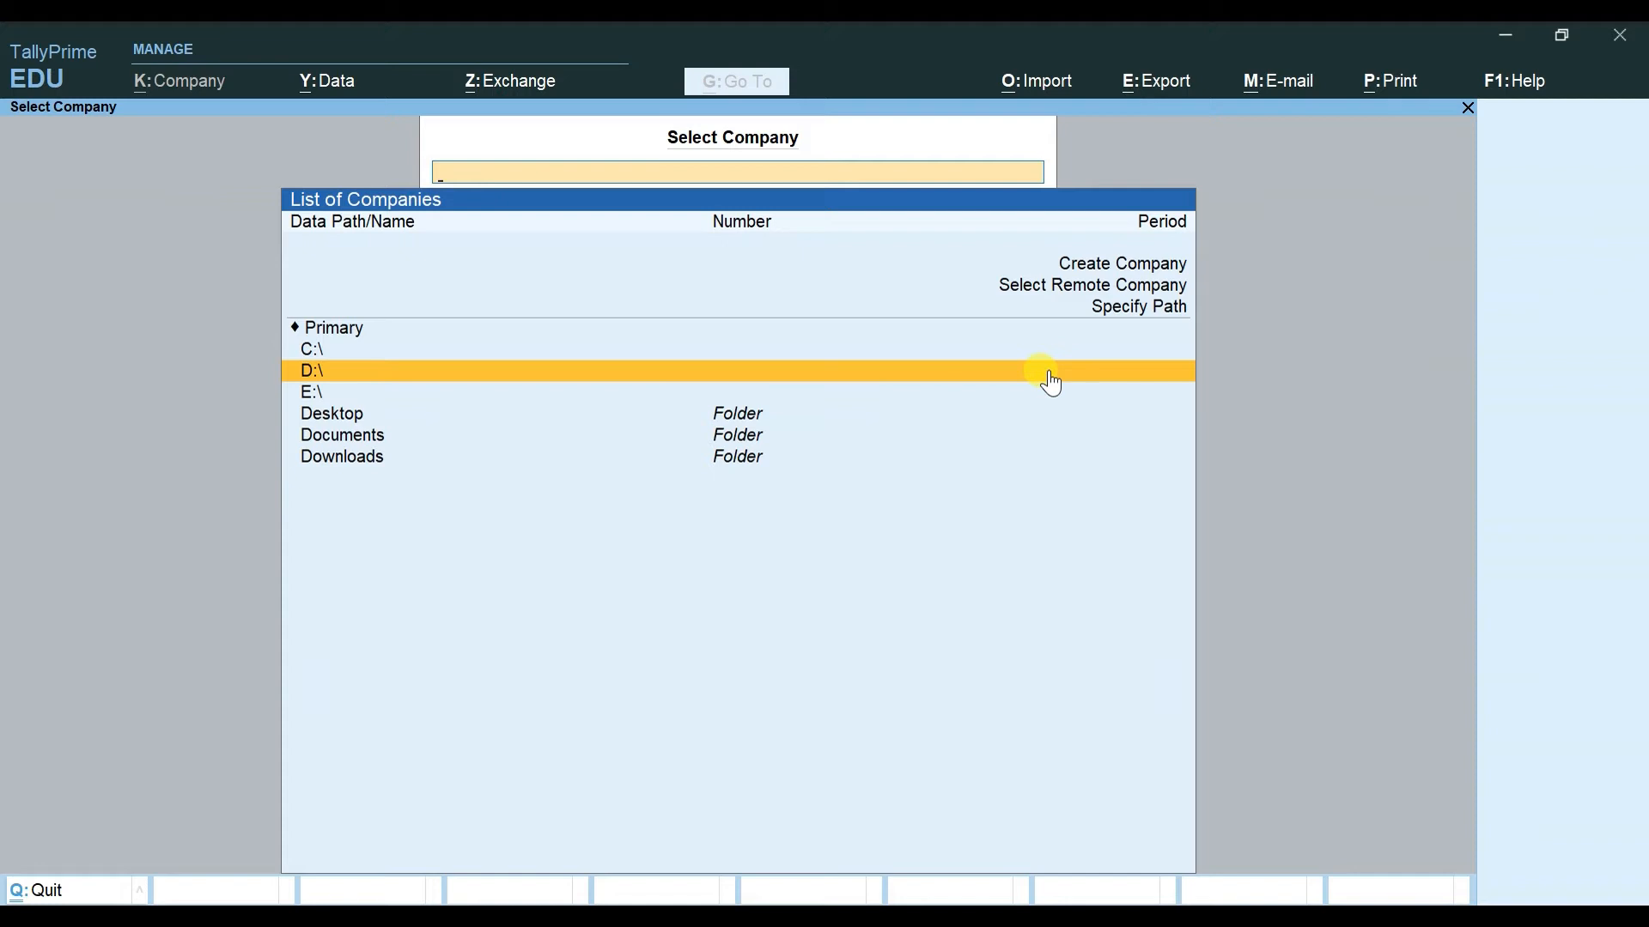
pyautogui.press('Up')
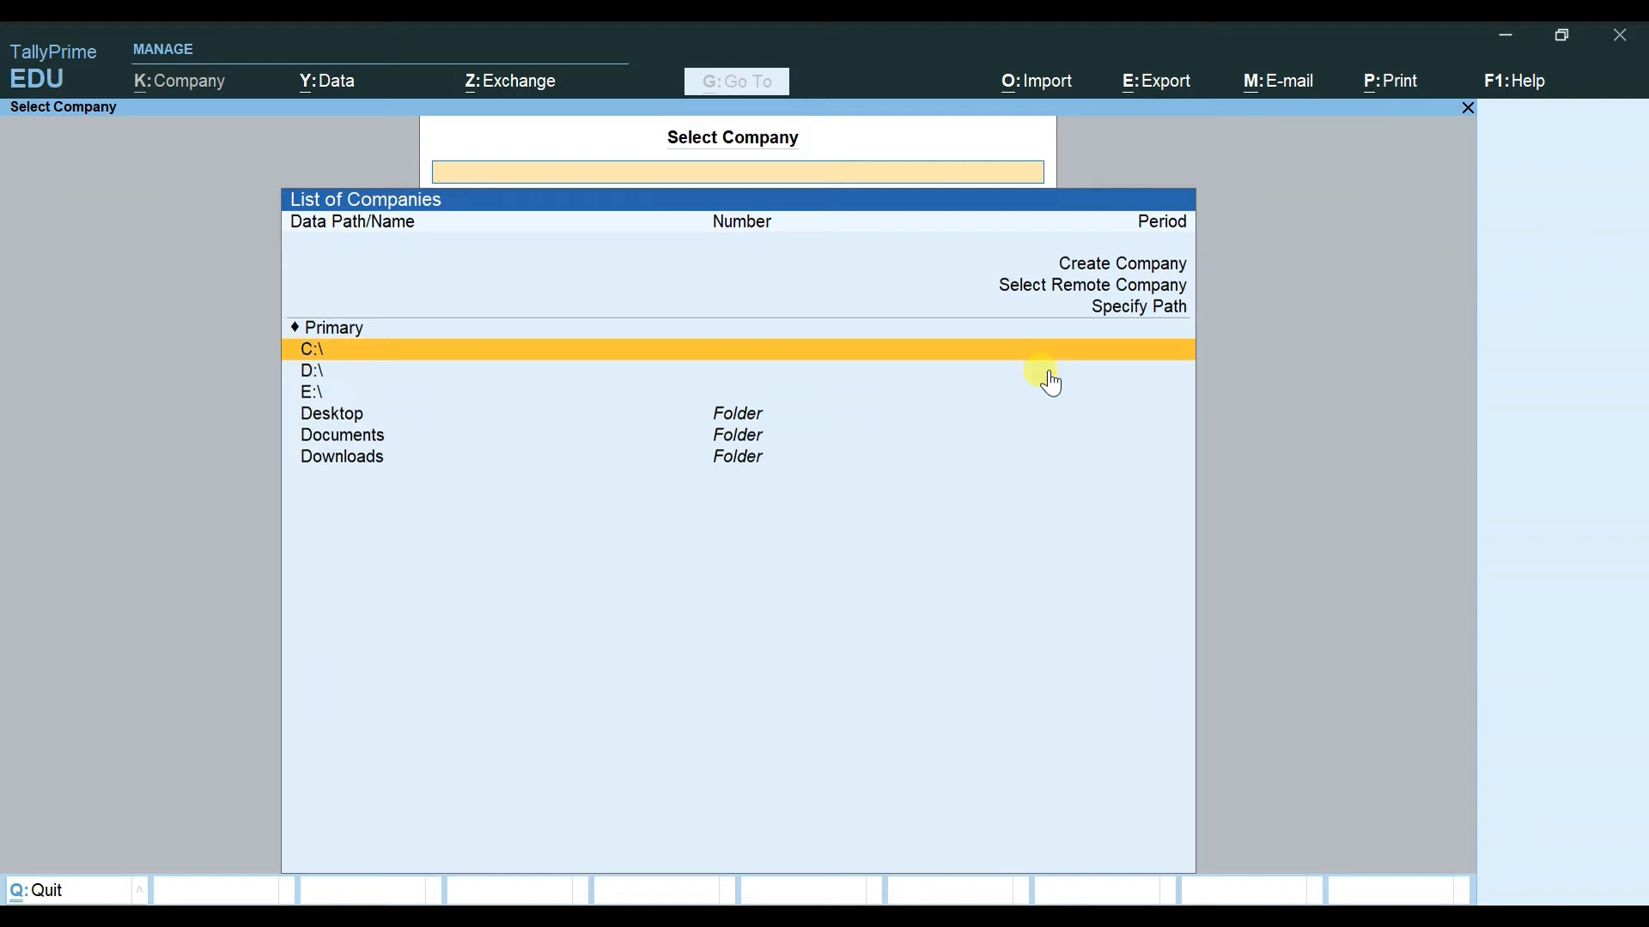
pyautogui.press('Return')
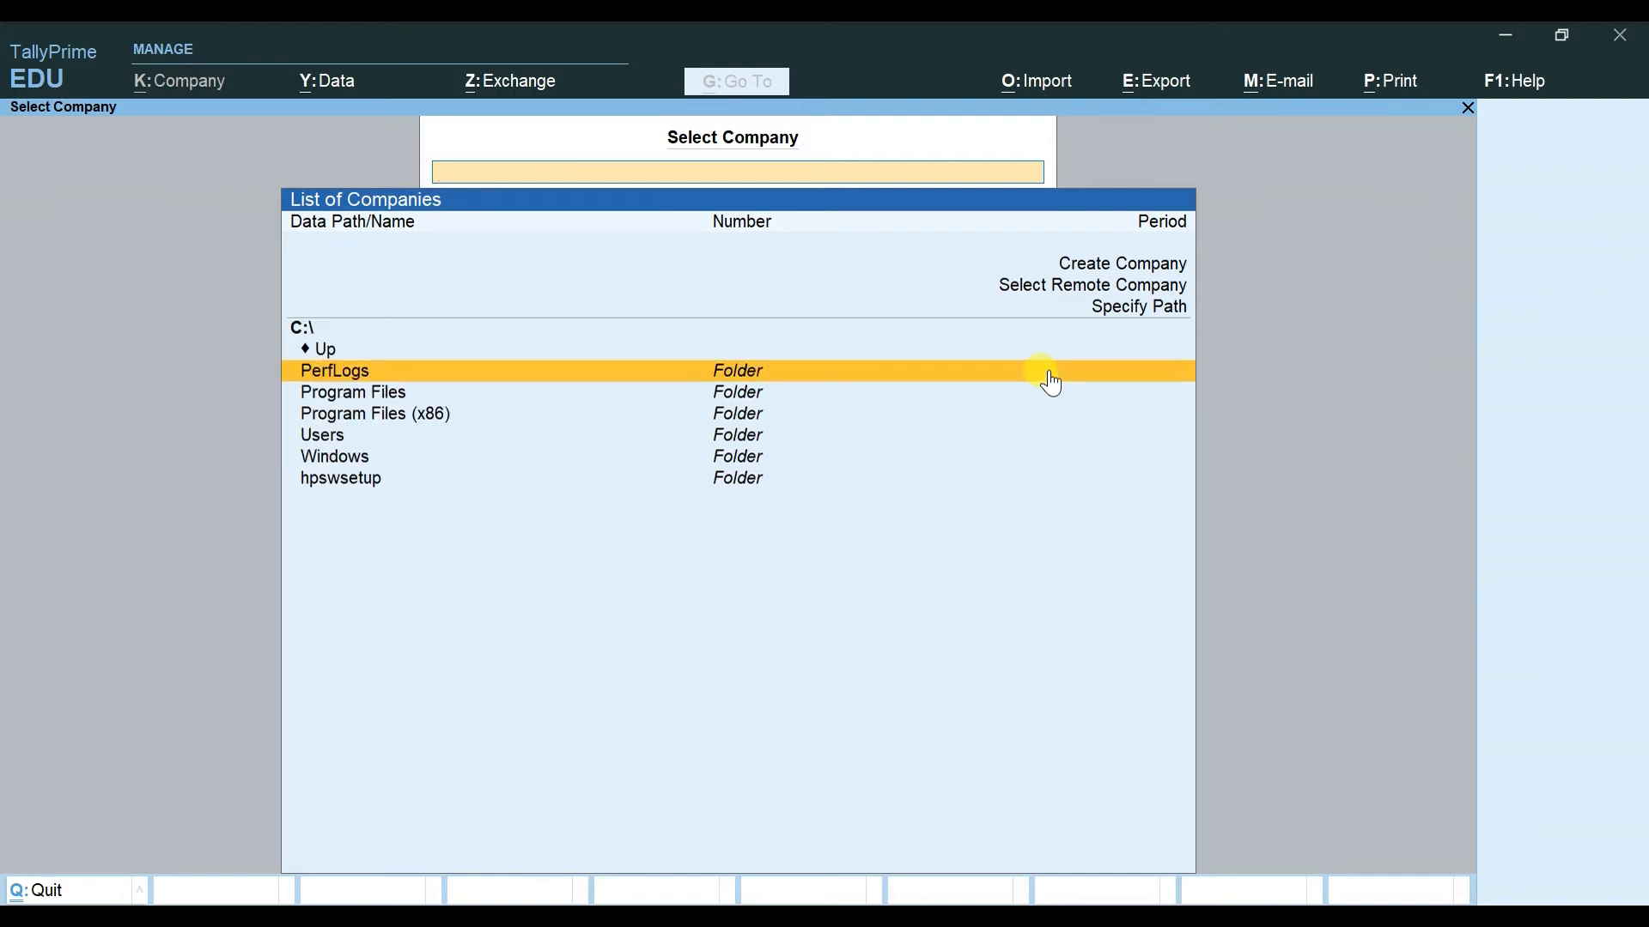
pyautogui.press('Down')
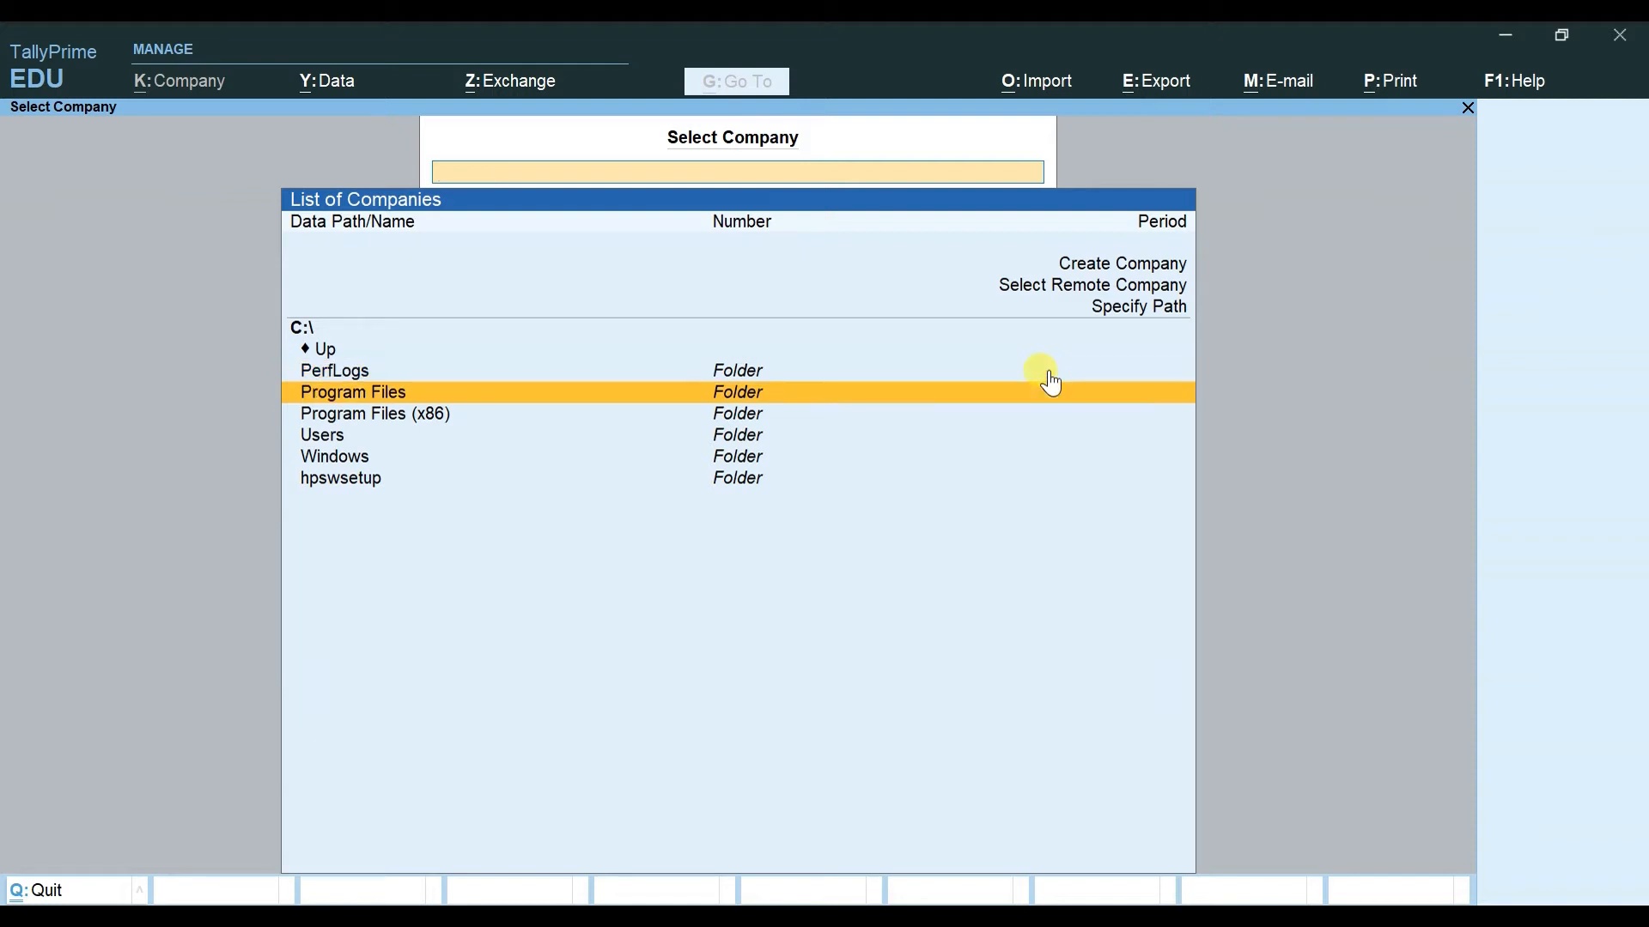
pyautogui.press('Return')
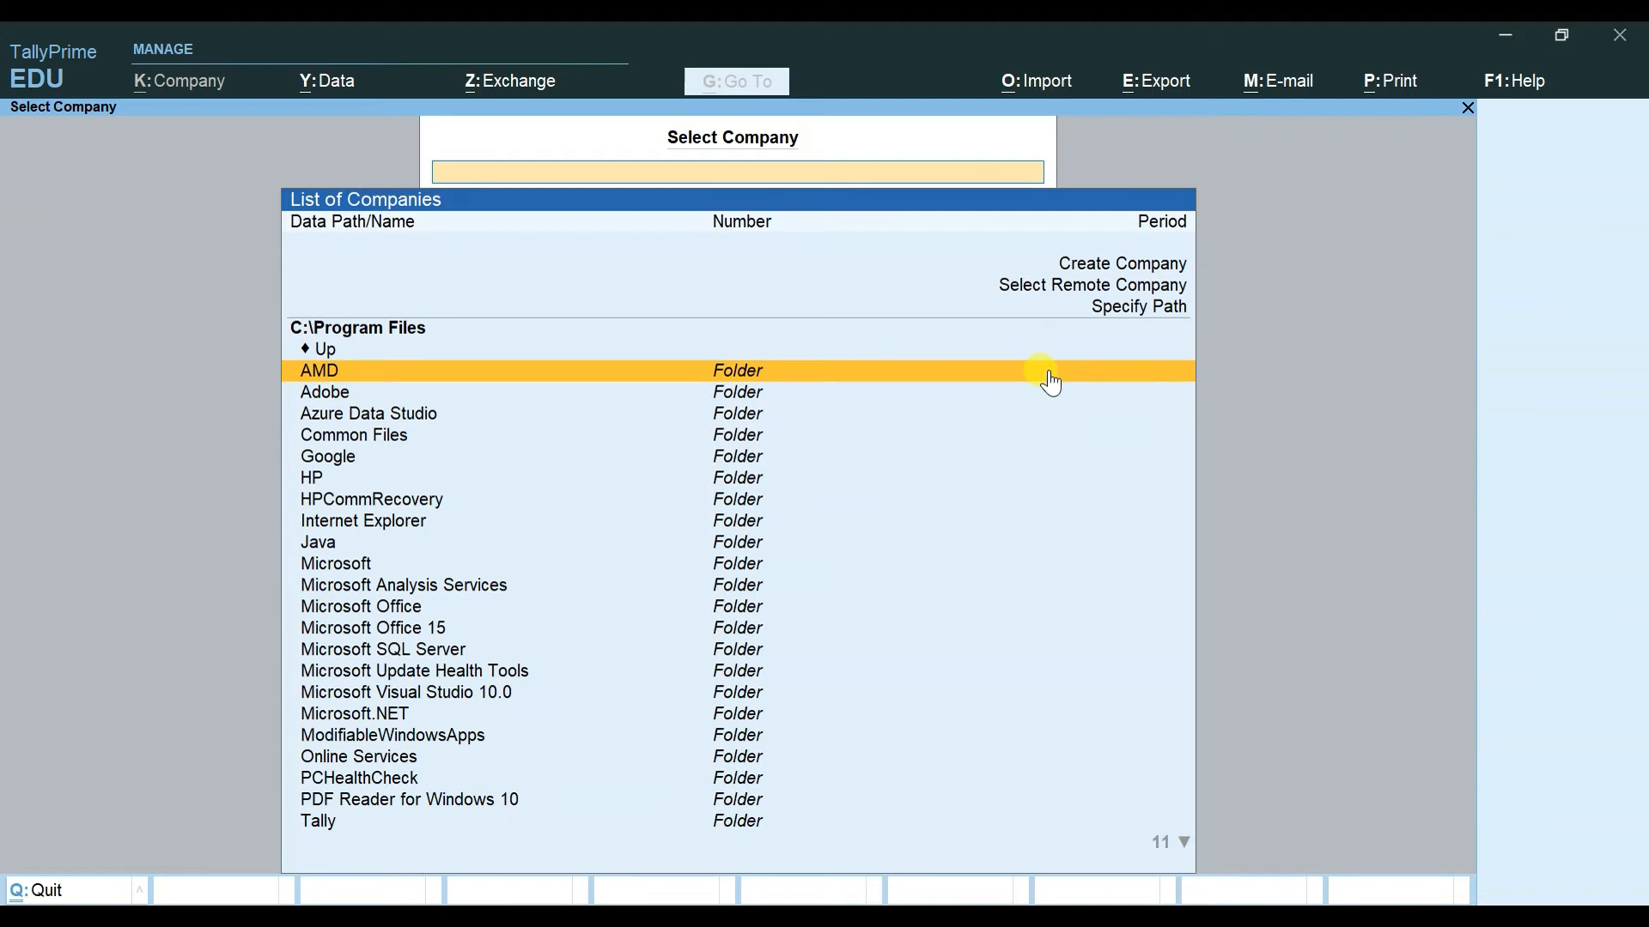
pyautogui.press('Up')
pyautogui.press('Return')
pyautogui.press('Return')
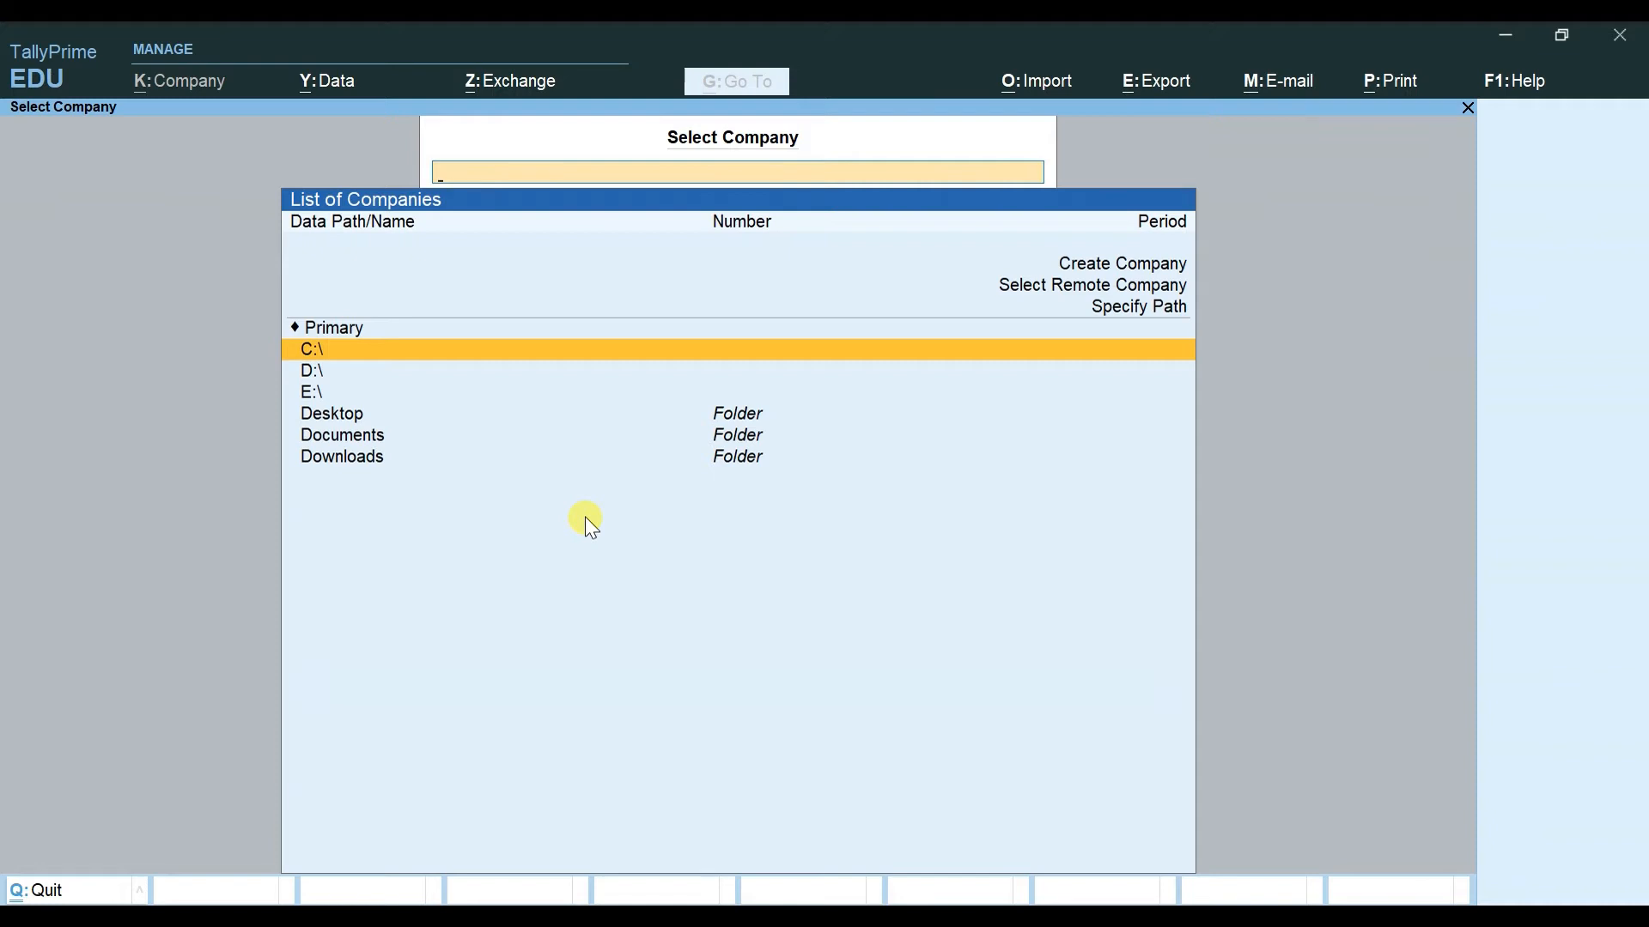
# Step: Move up the List of Companies toward Create Company
pyautogui.press('Up')
pyautogui.press('Up')
pyautogui.press('Up')
pyautogui.press('Up')
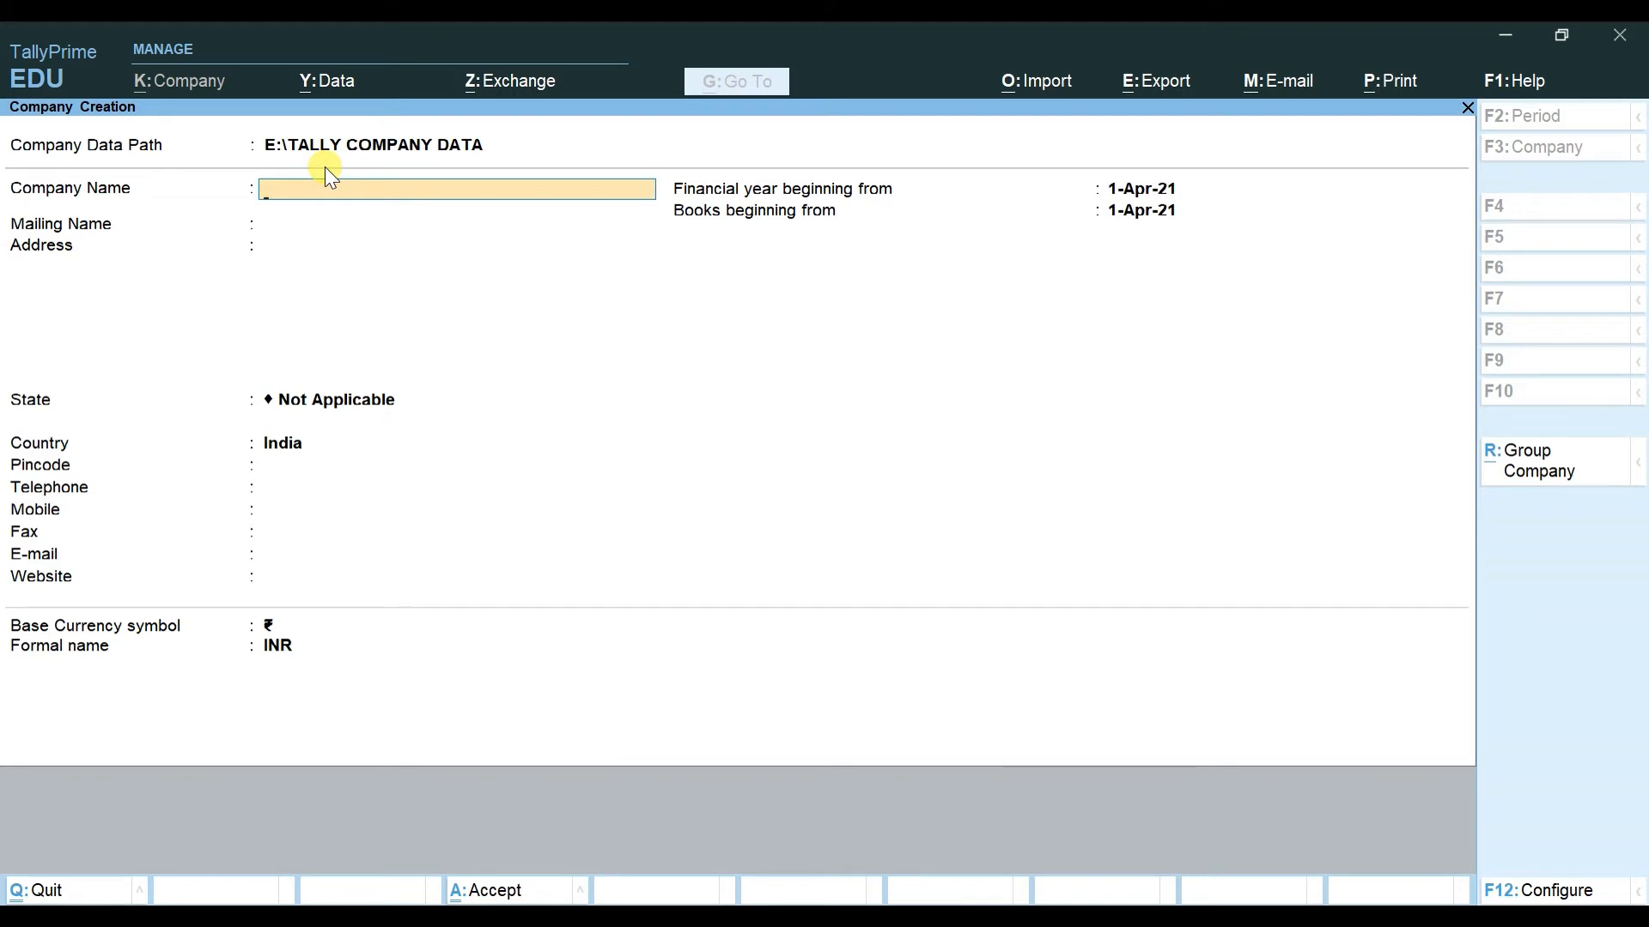
# Step: Enter MY FIRST COMPANY as the Company Name and move on to Mailing Name
pyautogui.write('MY FIRST COMPANY')
pyautogui.press('Return')
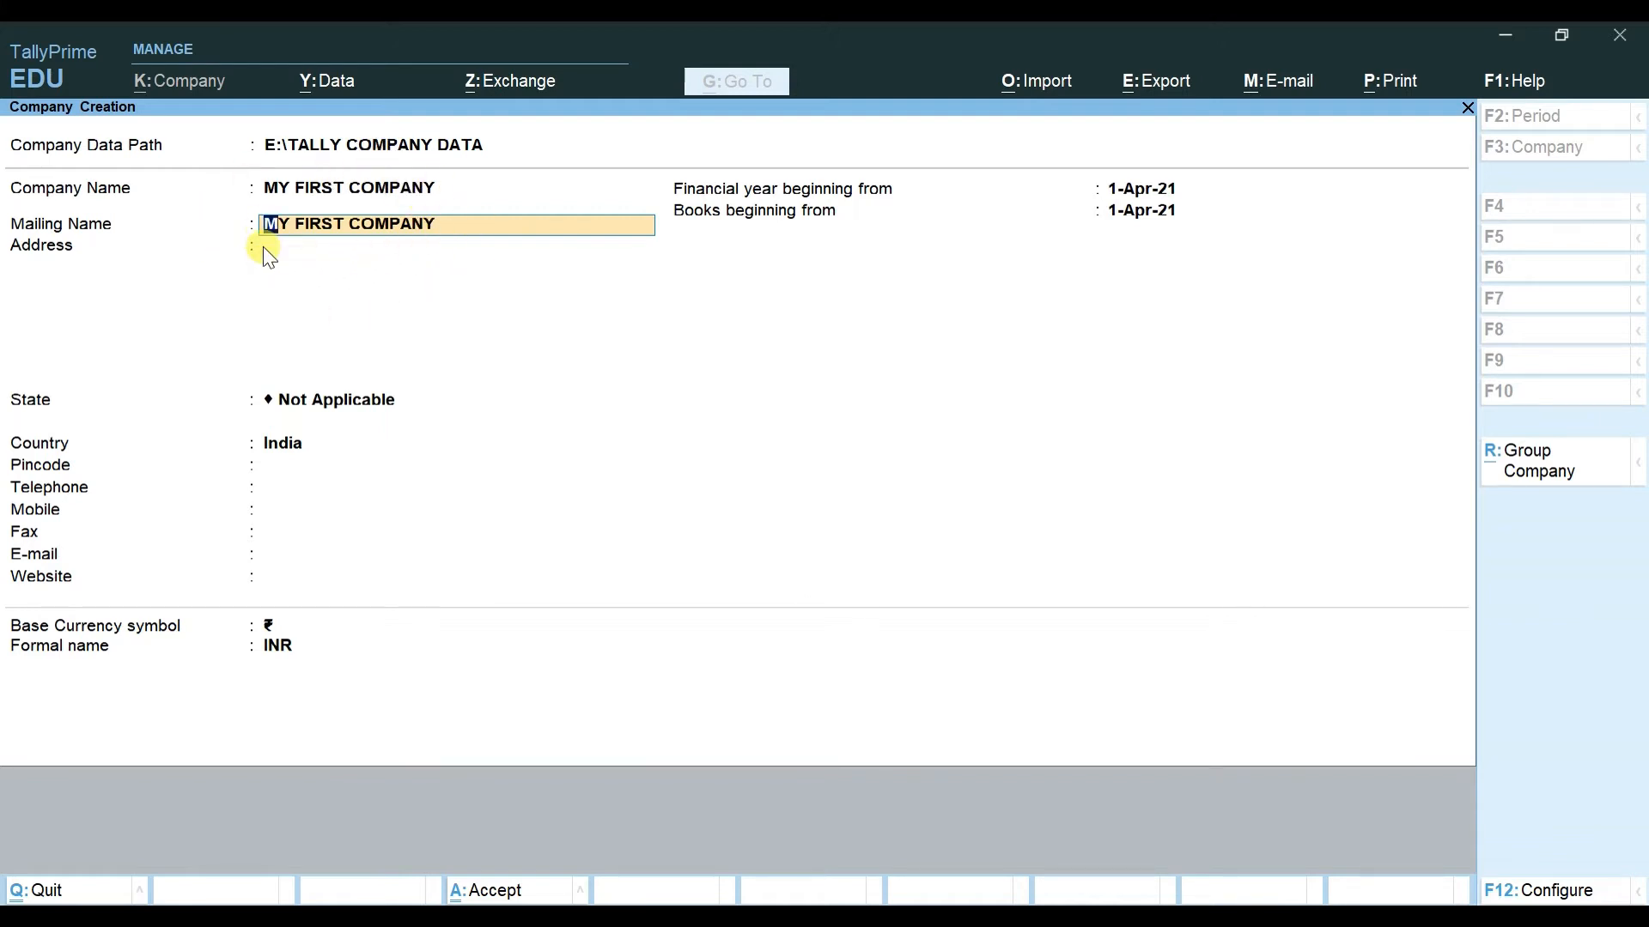
pyautogui.press('Up')
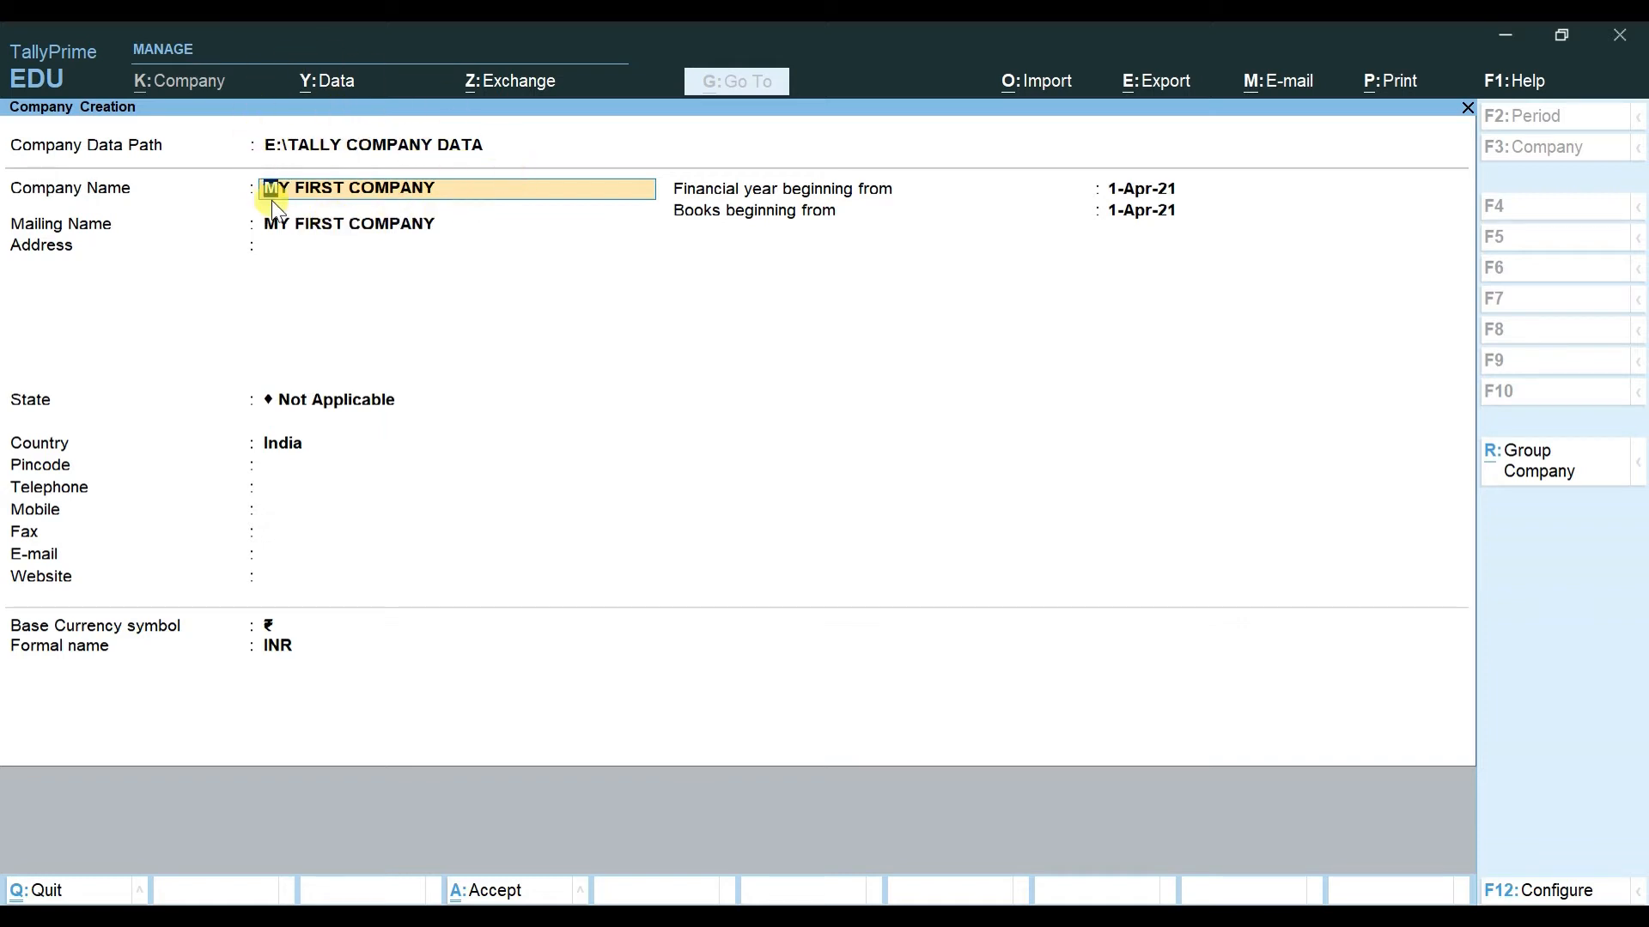
pyautogui.click(311, 227)
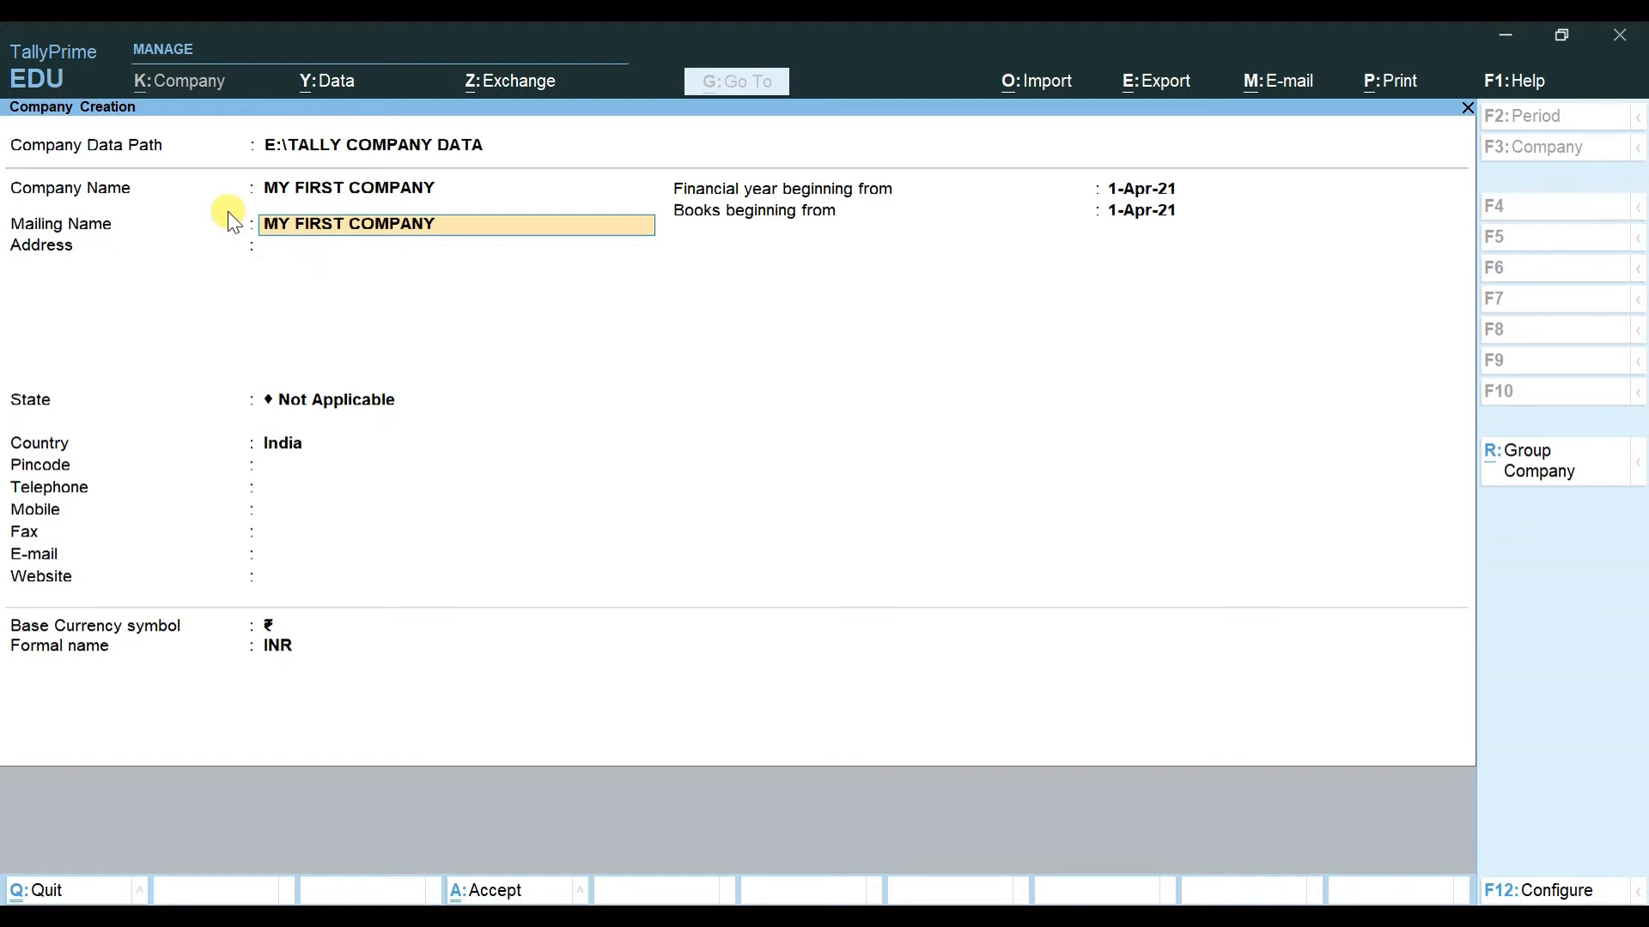
# Step: Keep MY FIRST COMPANY as the Mailing Name and skip the Address to reach State
pyautogui.press('BackSpace')
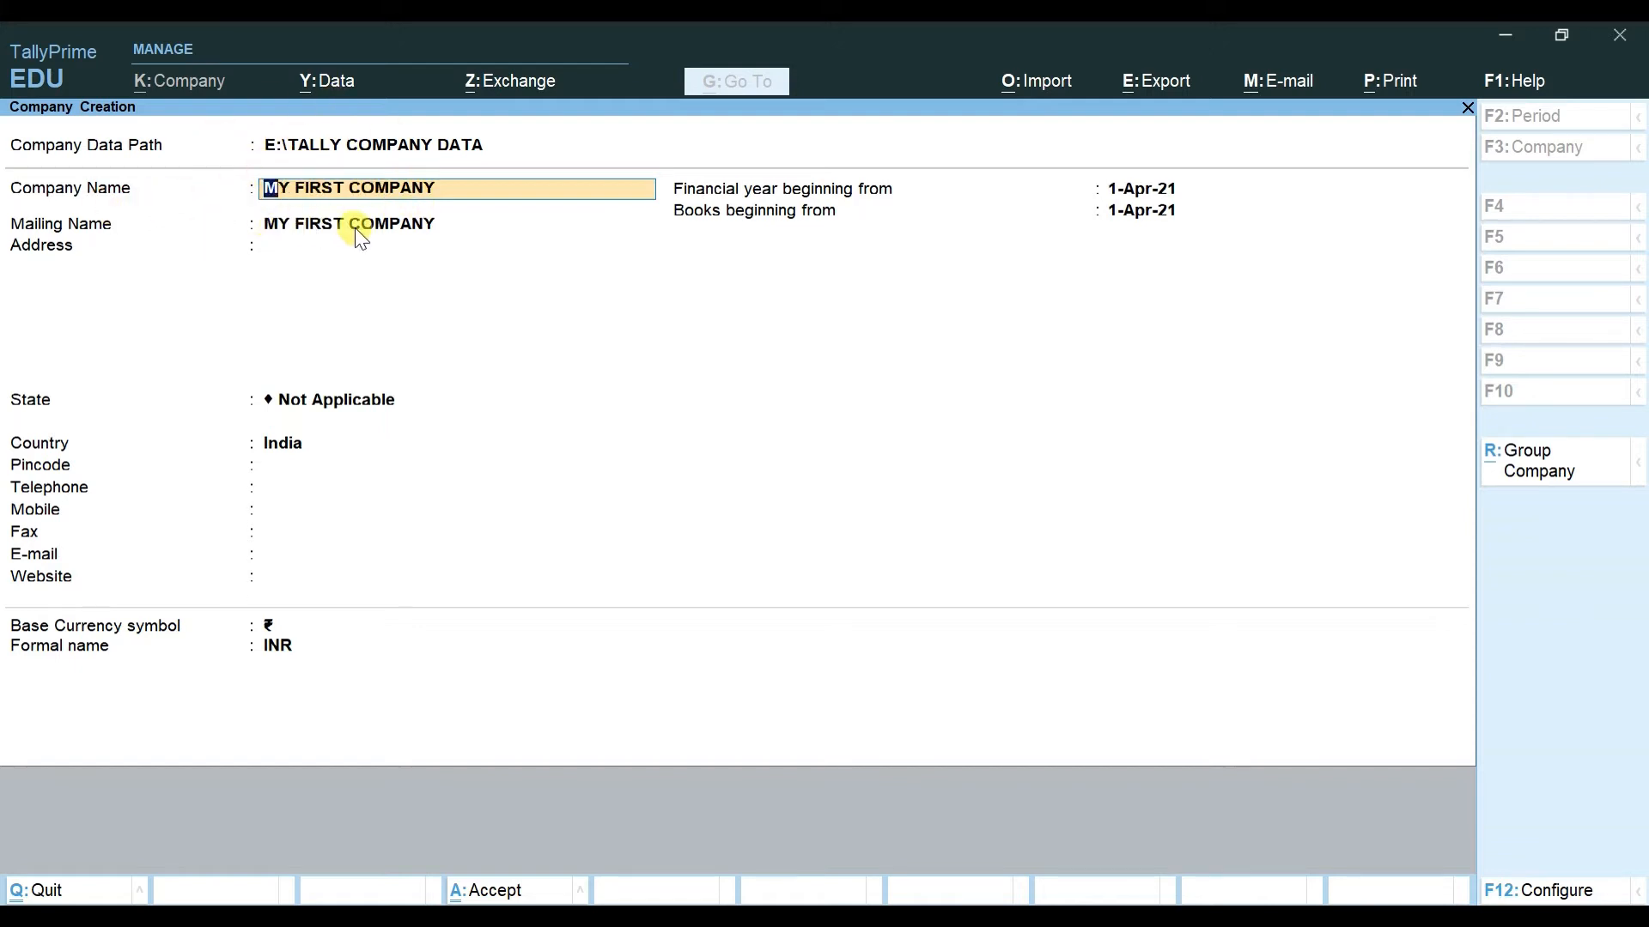
pyautogui.press('Return')
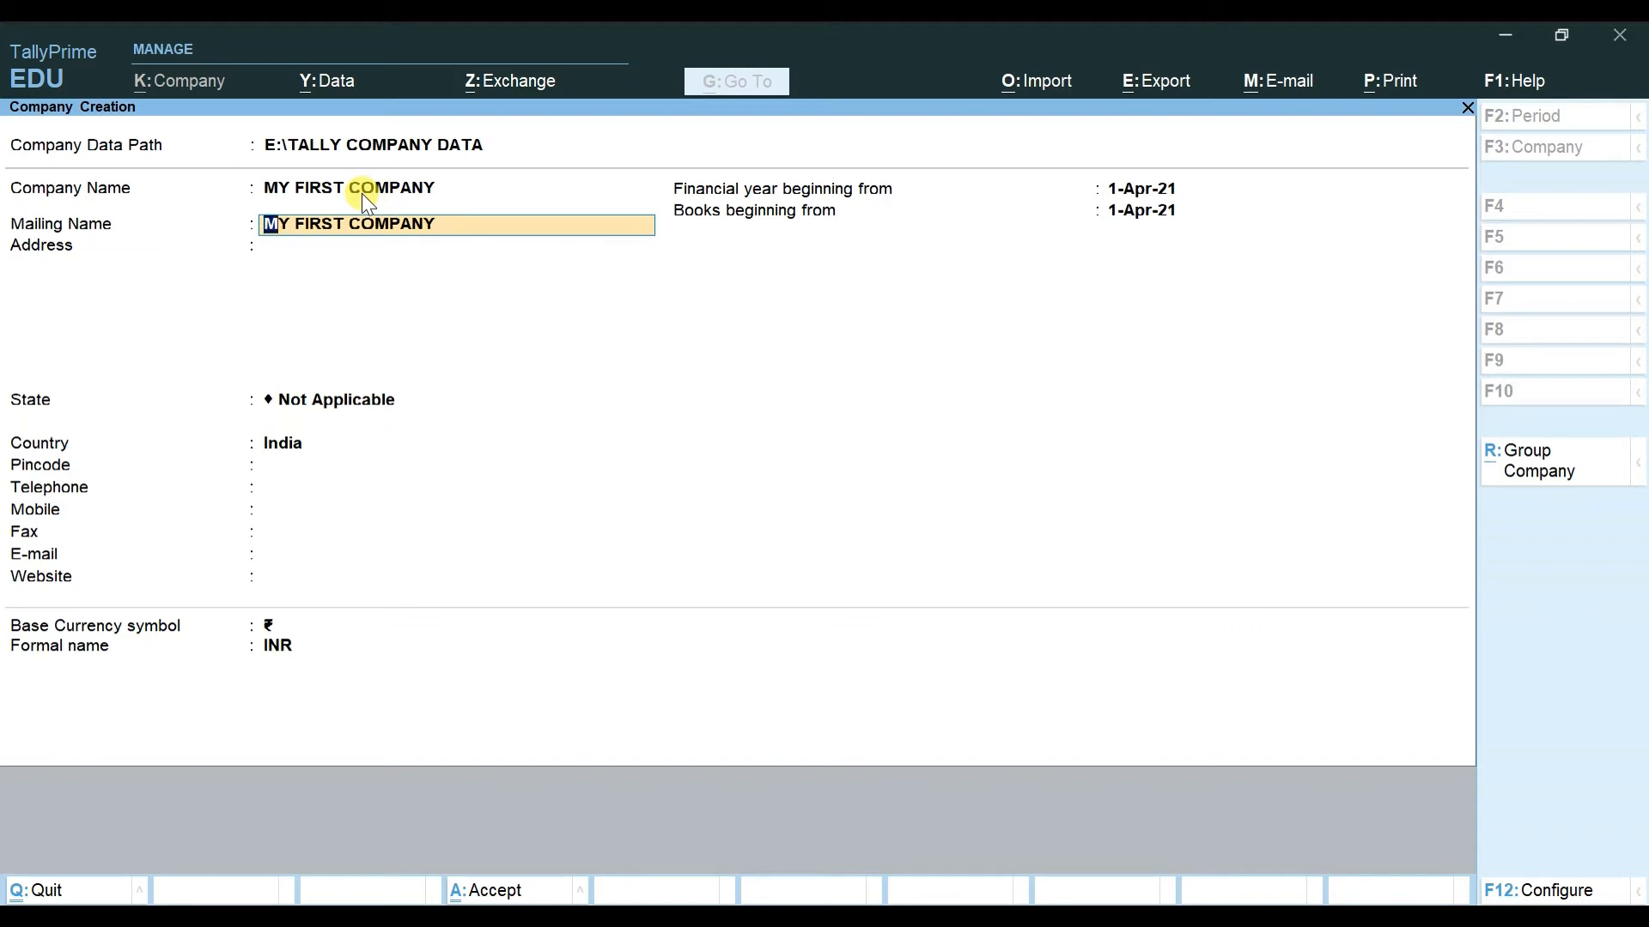
pyautogui.press('Return')
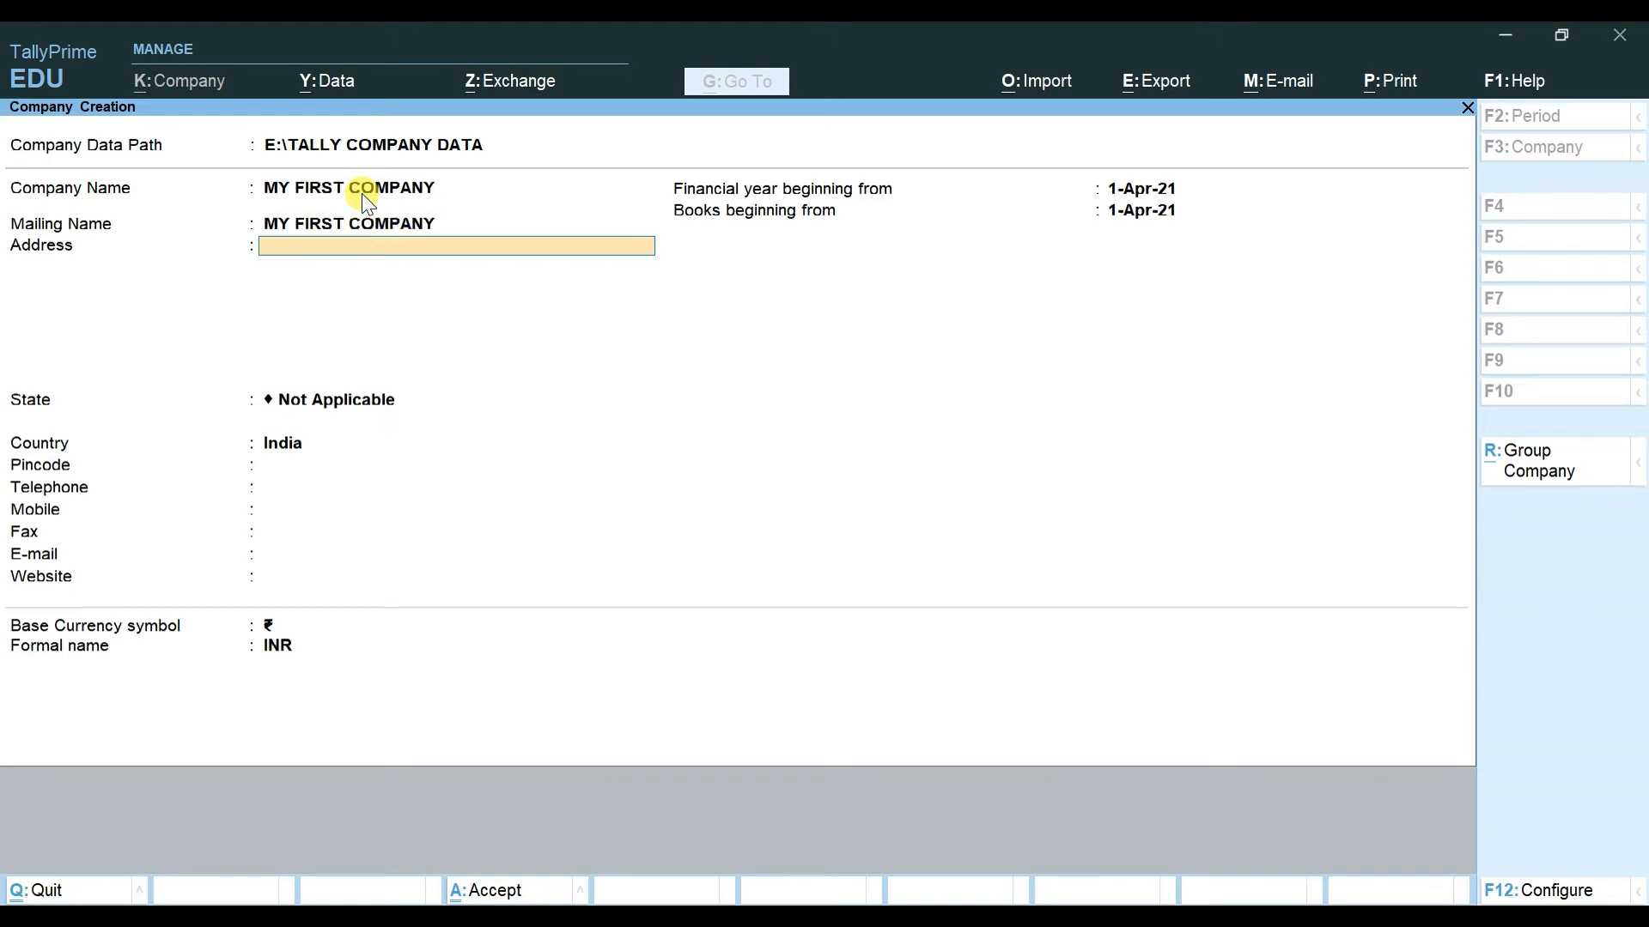
pyautogui.press('Return')
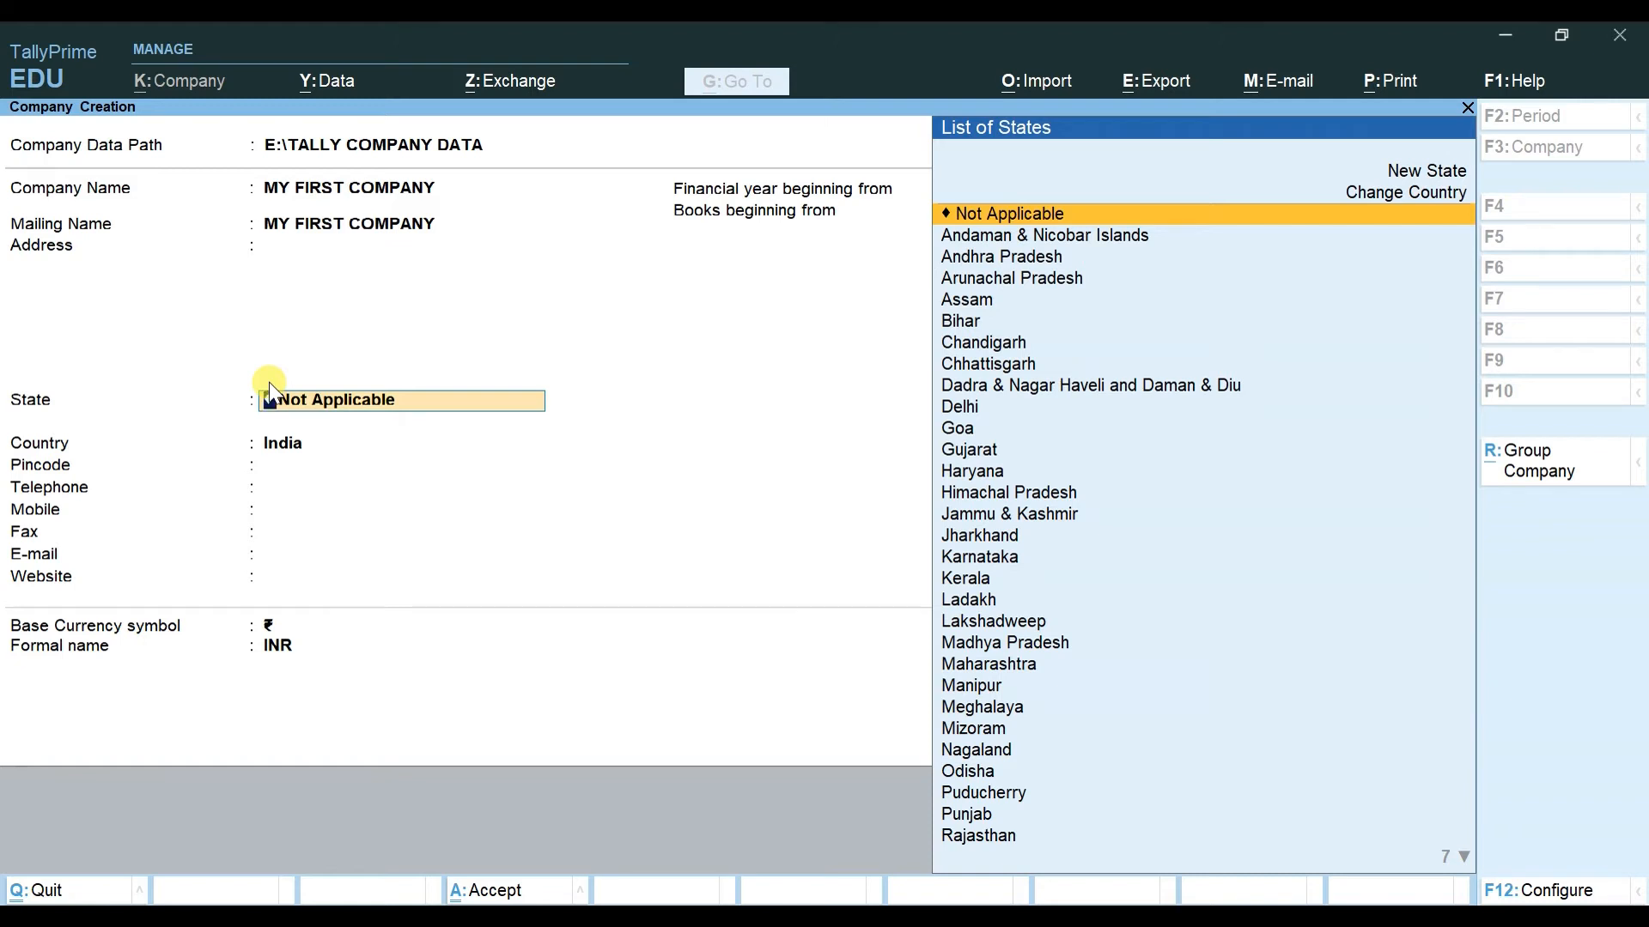
# Step: Set State to Delhi by typing DEL, then step back to the Country field
pyautogui.write('DEL')
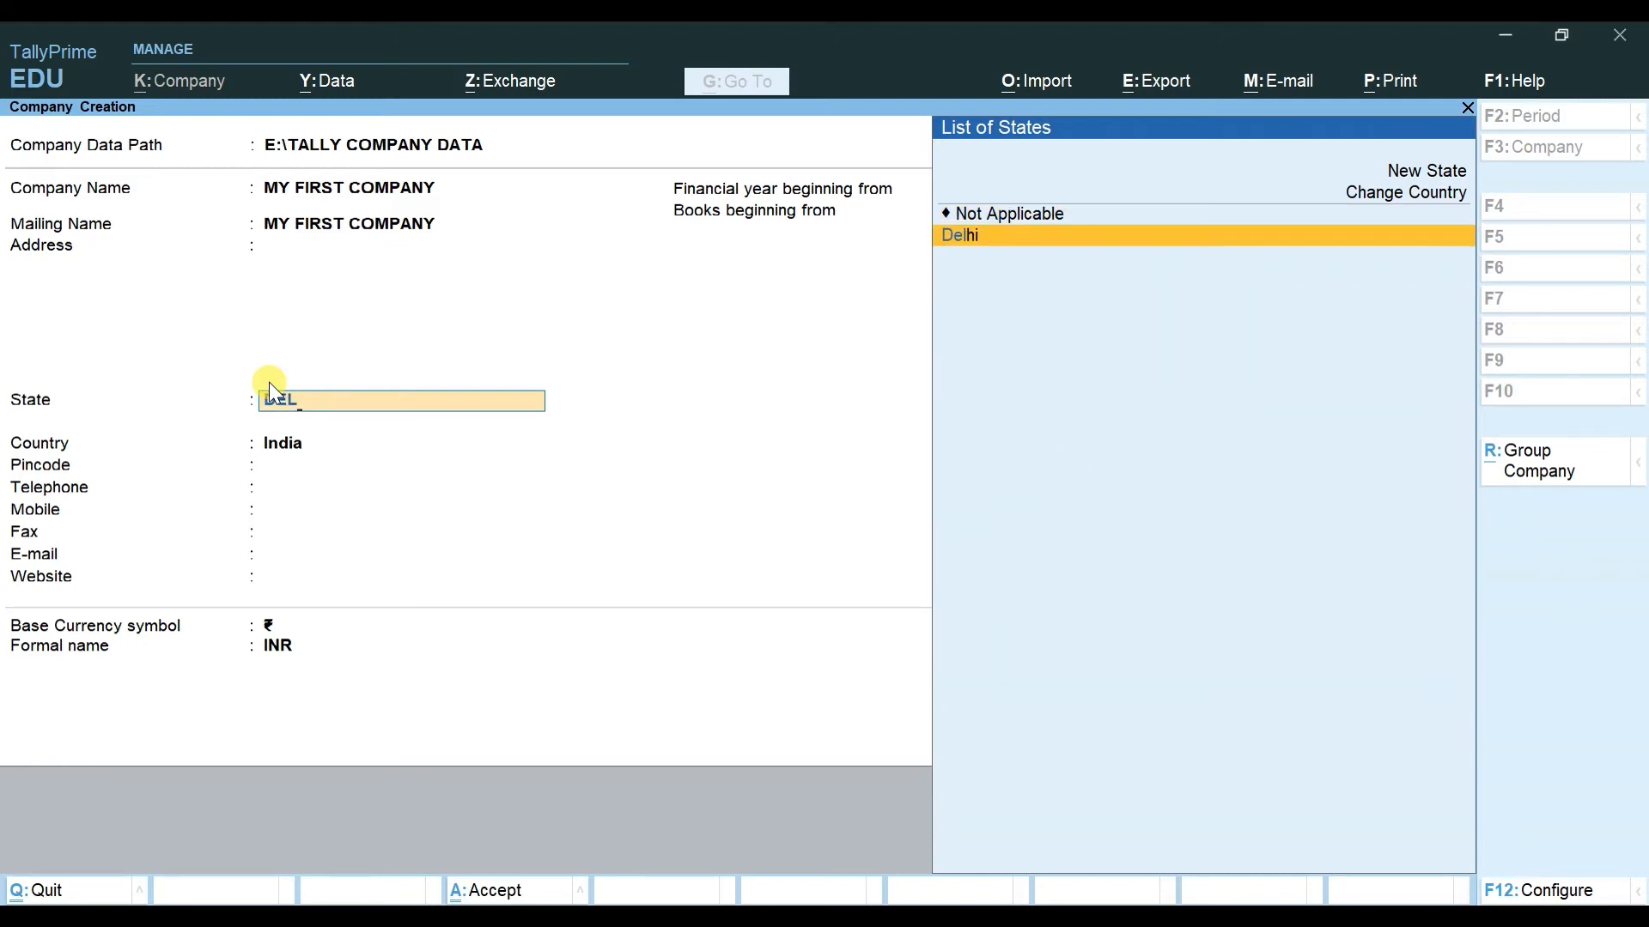
pyautogui.press('Return')
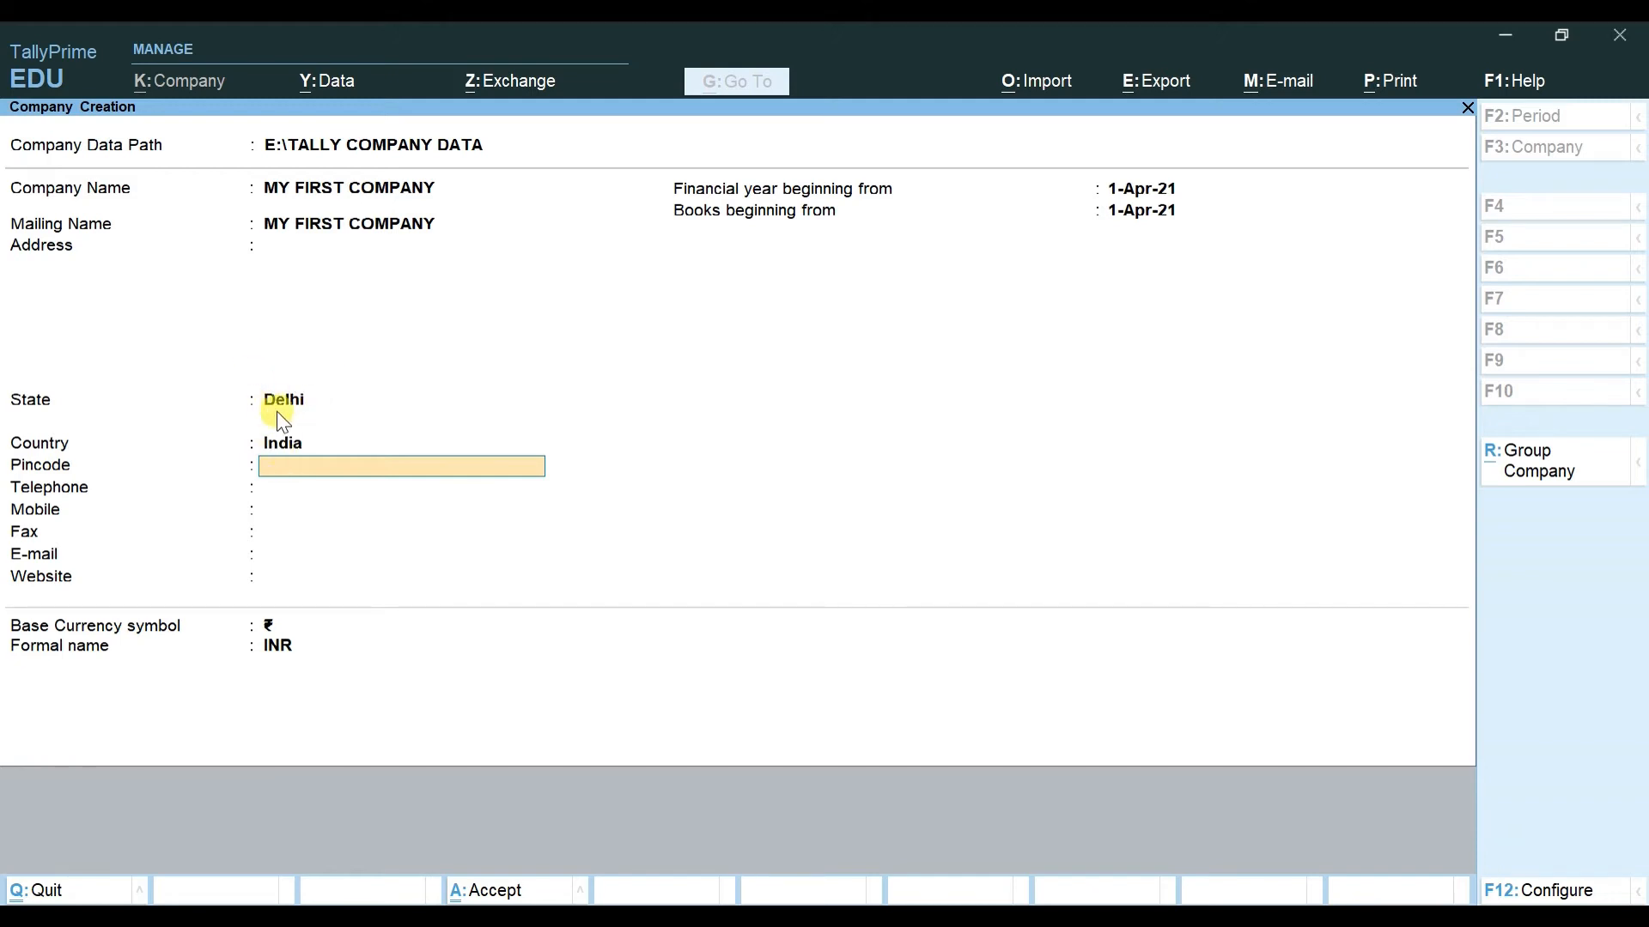
pyautogui.click(303, 401)
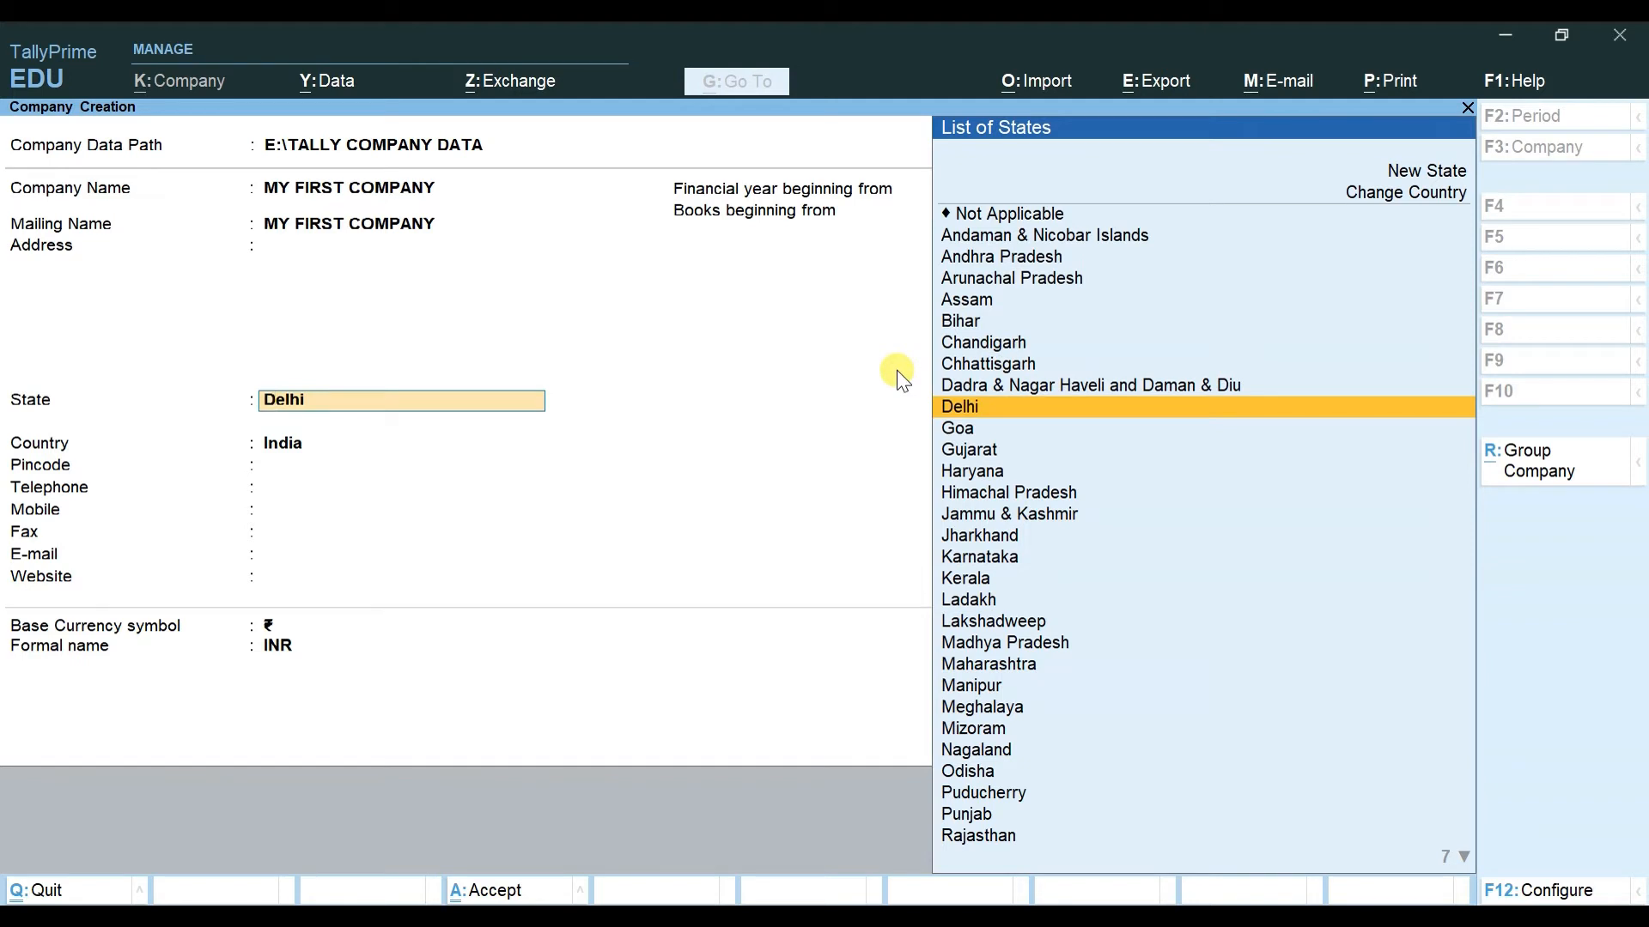
pyautogui.press('Return')
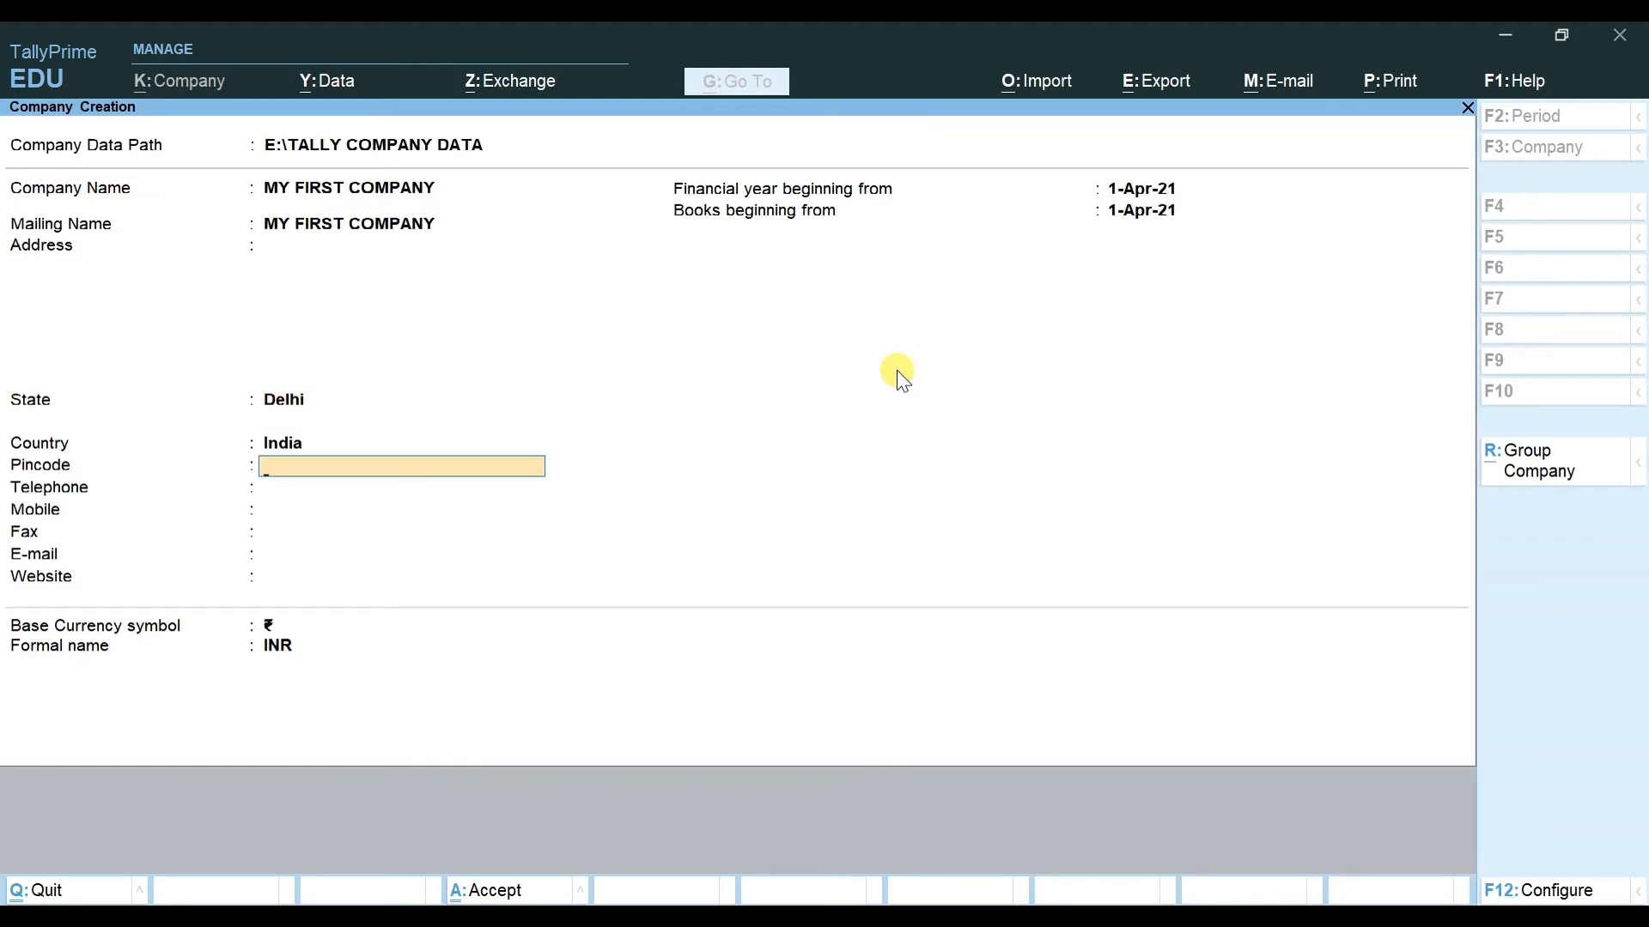
pyautogui.press('BackSpace')
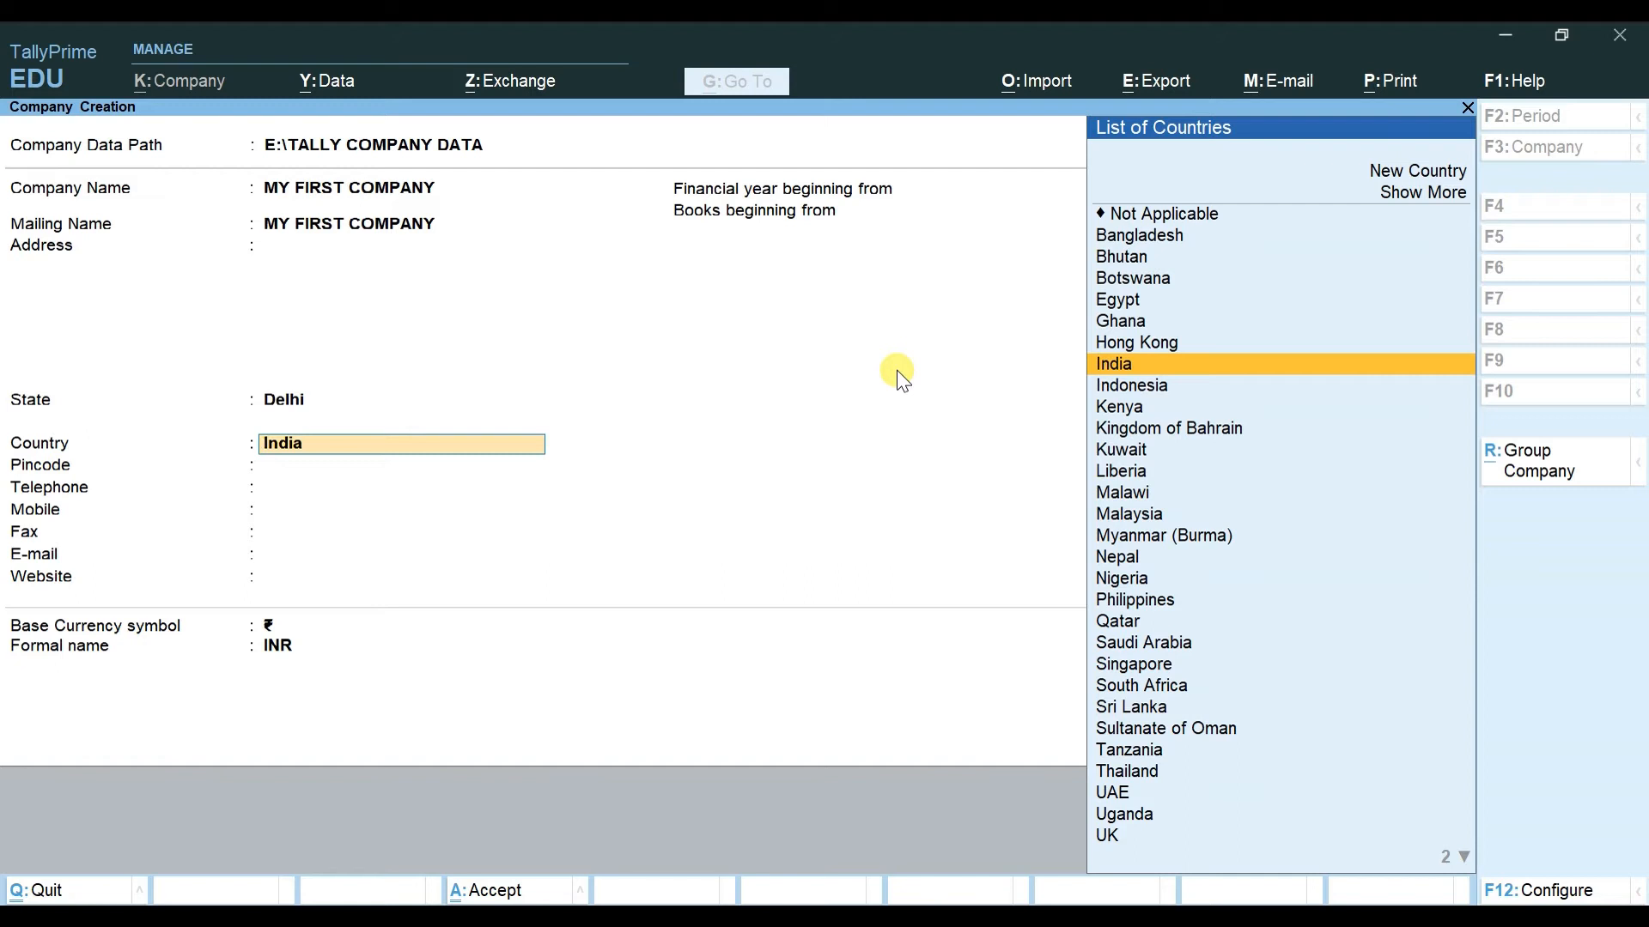
# Step: Switch the country to Nepal, browse its provinces, and reselect Delhi
pyautogui.press('Down')
pyautogui.press('Down')
pyautogui.press('Down')
pyautogui.press('Down')
pyautogui.press('Down')
pyautogui.press('Down')
pyautogui.press('Down')
pyautogui.press('Down')
pyautogui.press('Down')
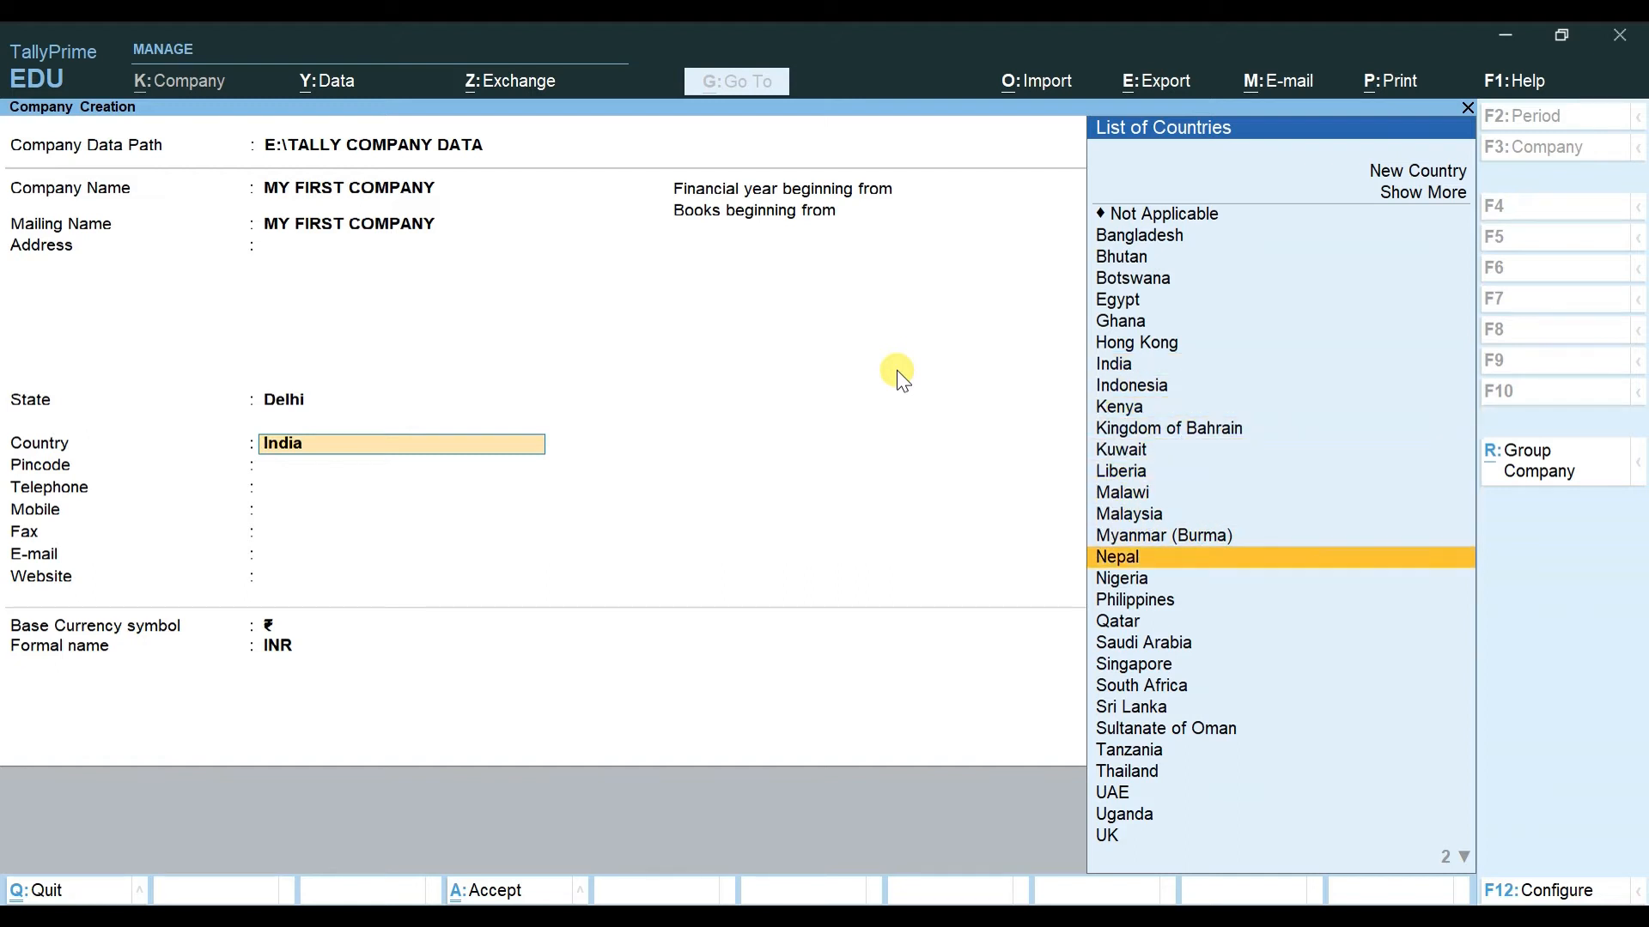
pyautogui.press('Return')
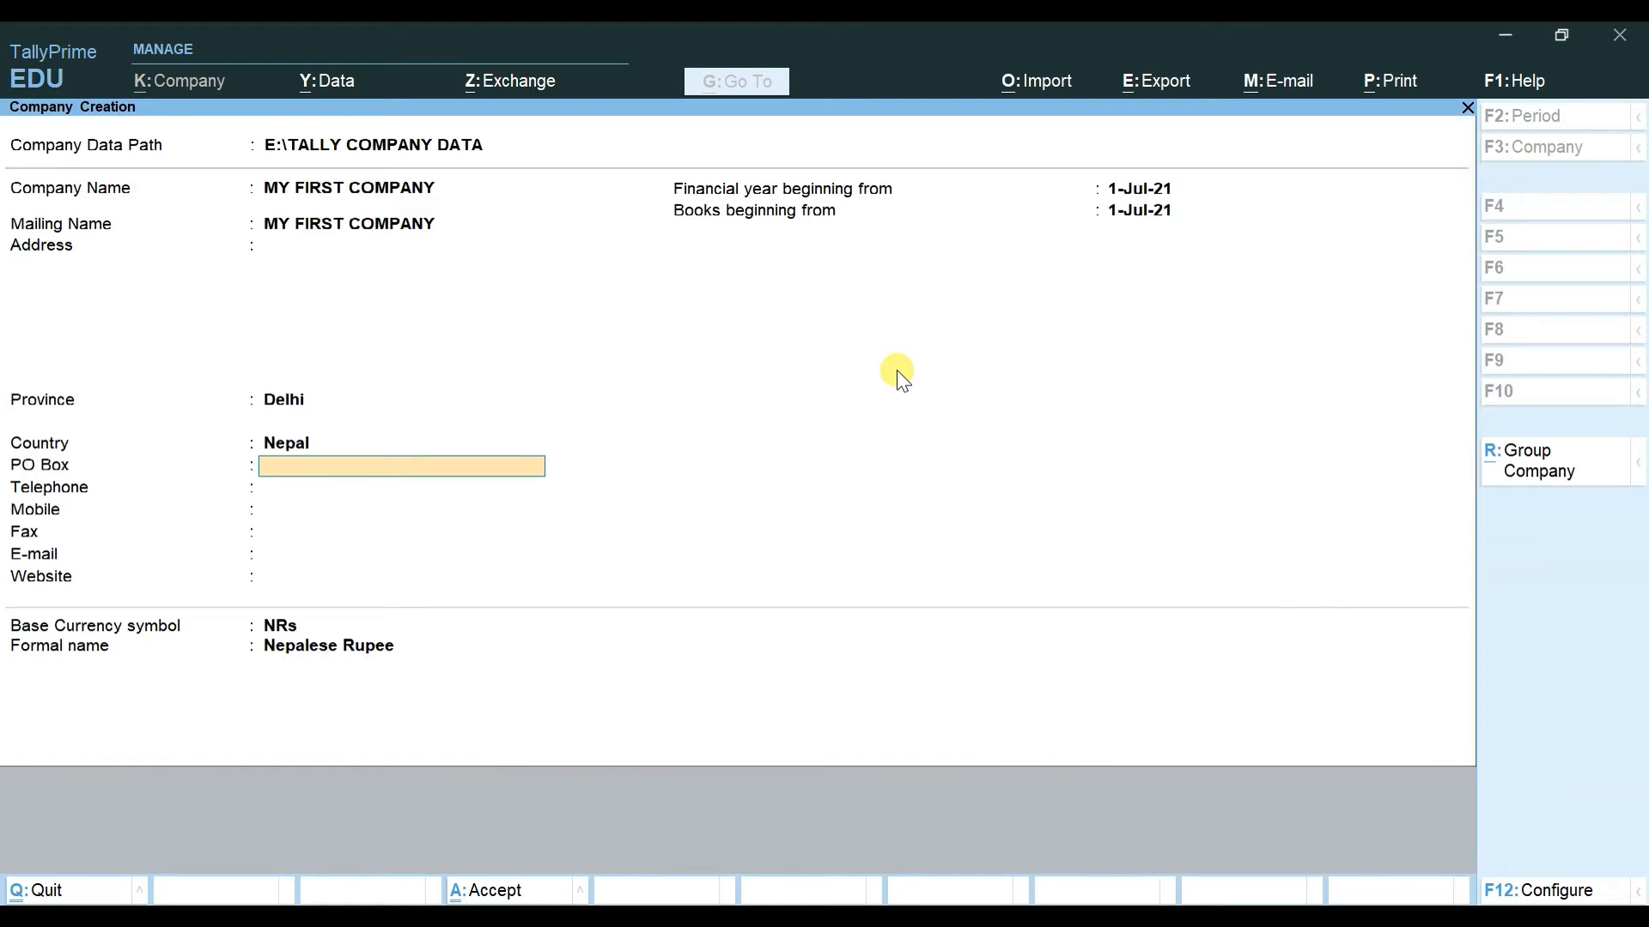
pyautogui.press('BackSpace')
pyautogui.press('BackSpace')
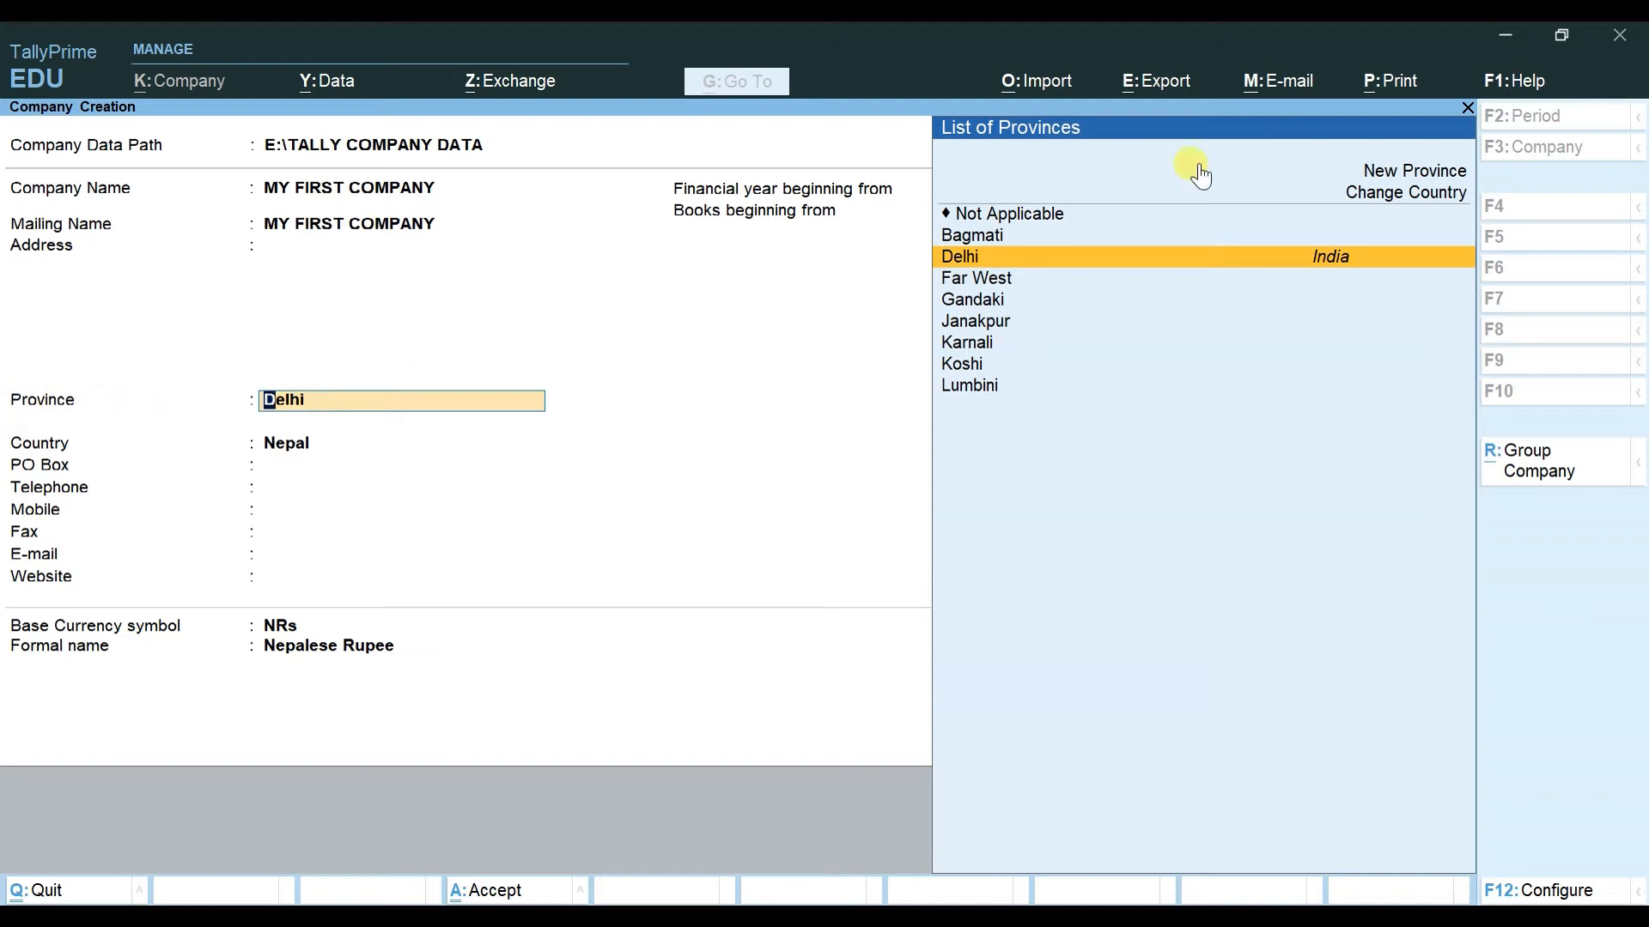
pyautogui.press('Down')
pyautogui.press('Down')
pyautogui.press('Down')
pyautogui.press('Down')
pyautogui.press('Down')
pyautogui.press('Down')
pyautogui.press('Up')
pyautogui.press('Up')
pyautogui.press('Up')
pyautogui.press('Up')
pyautogui.press('Up')
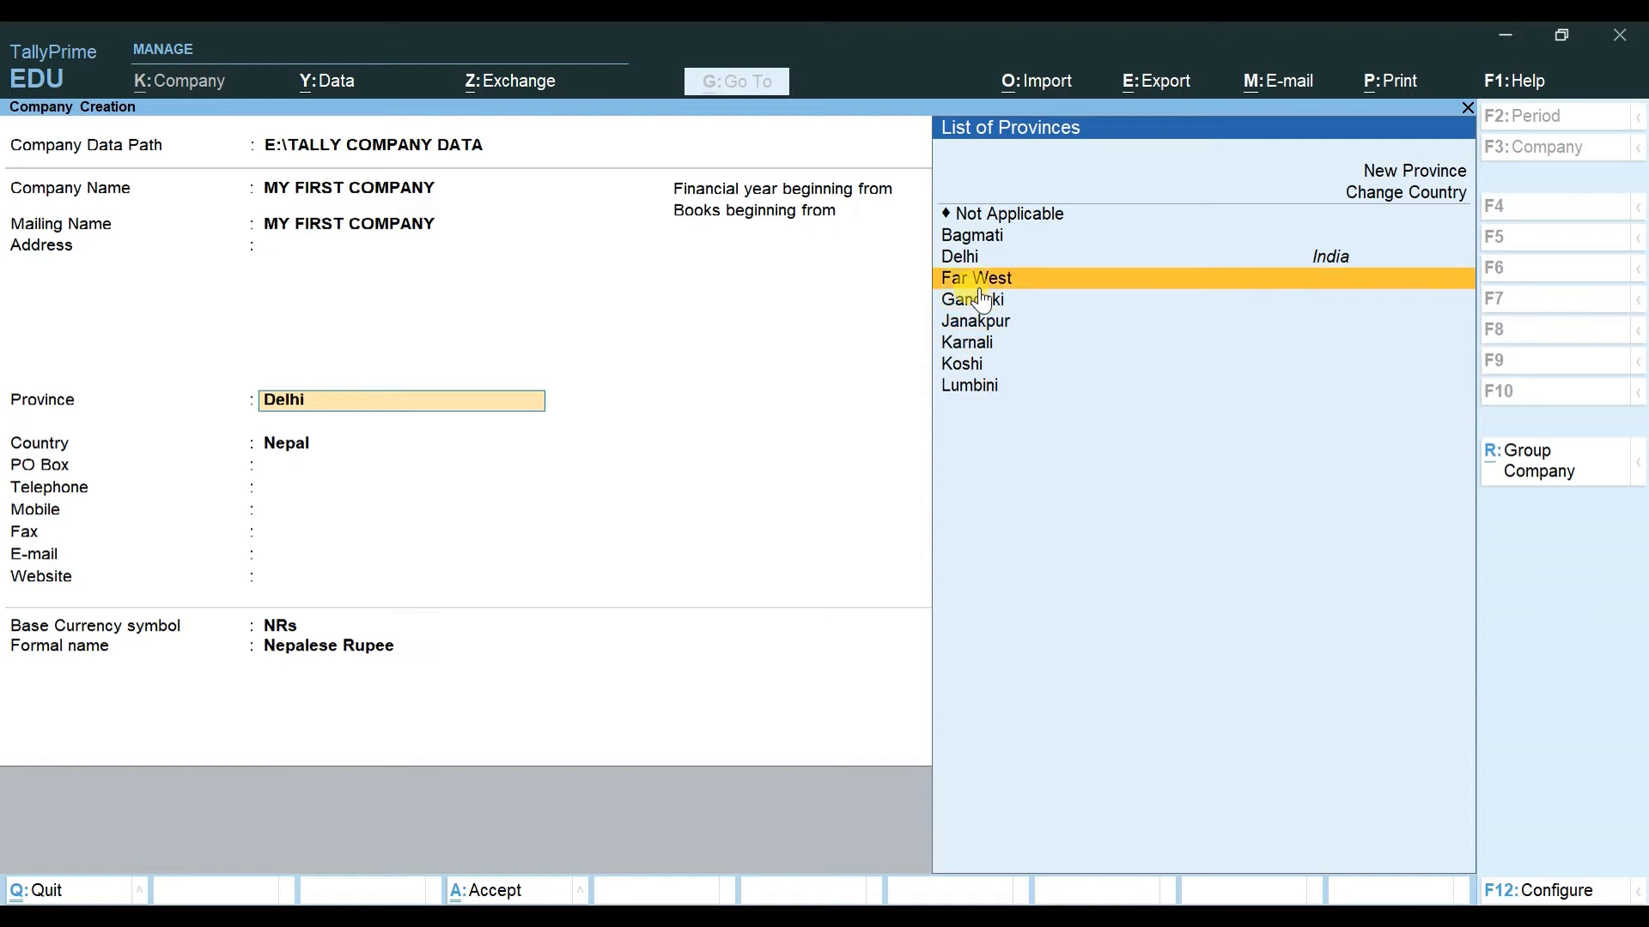
pyautogui.press('Up')
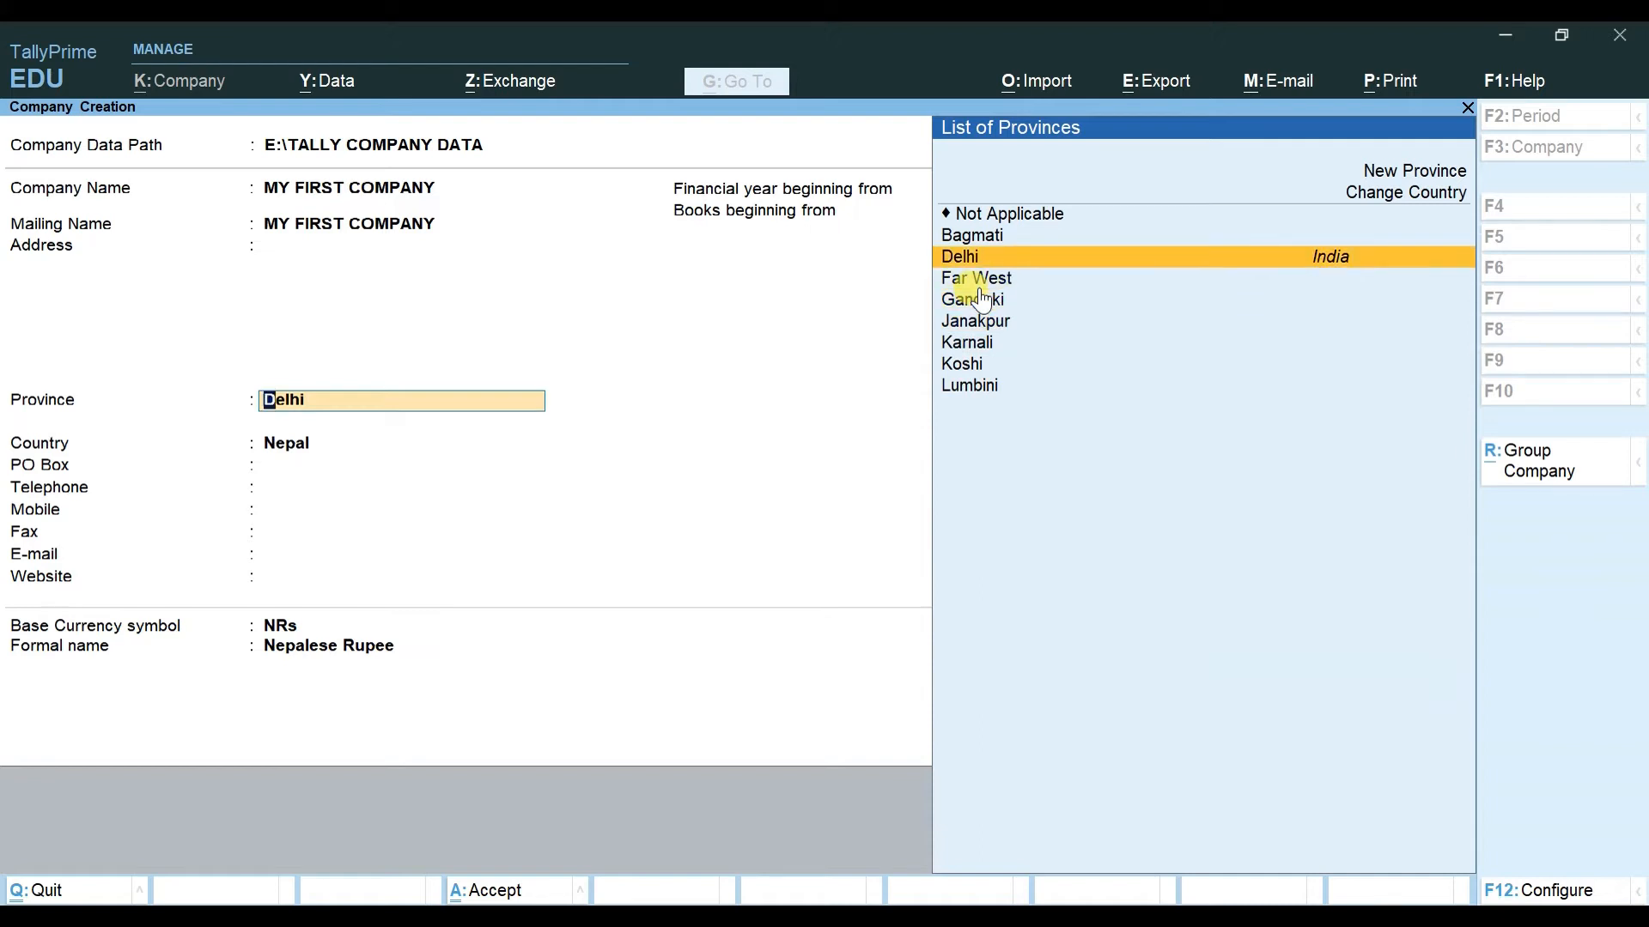
pyautogui.press('Return')
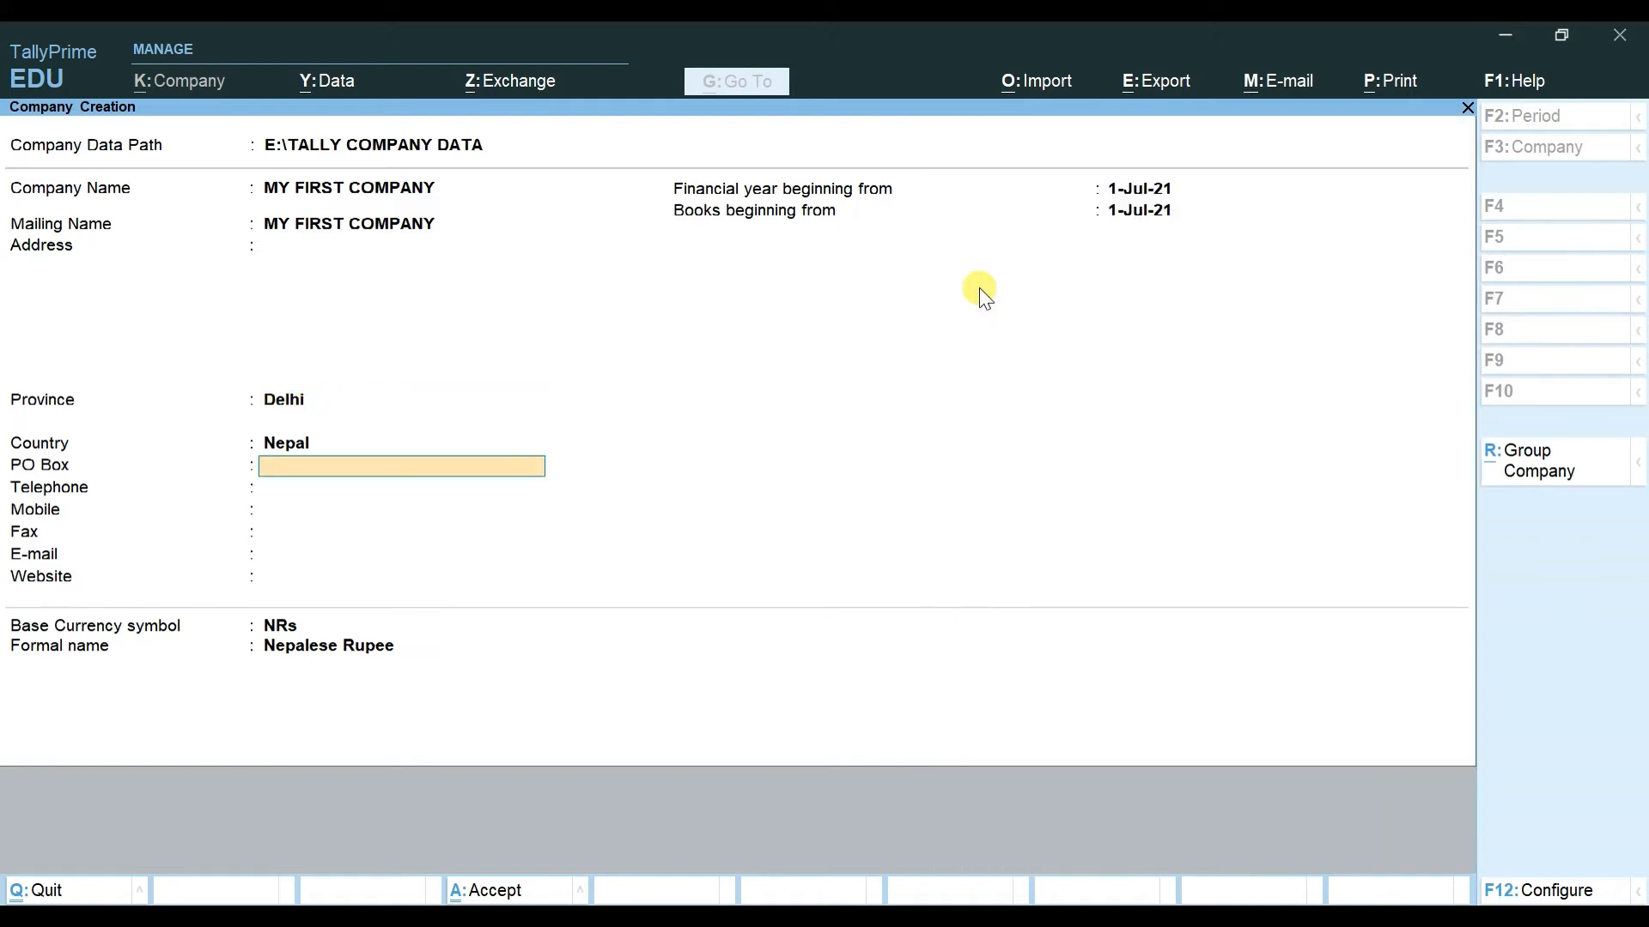
# Step: Change the Country to India by typing IND
pyautogui.press('BackSpace')
pyautogui.write('IND')
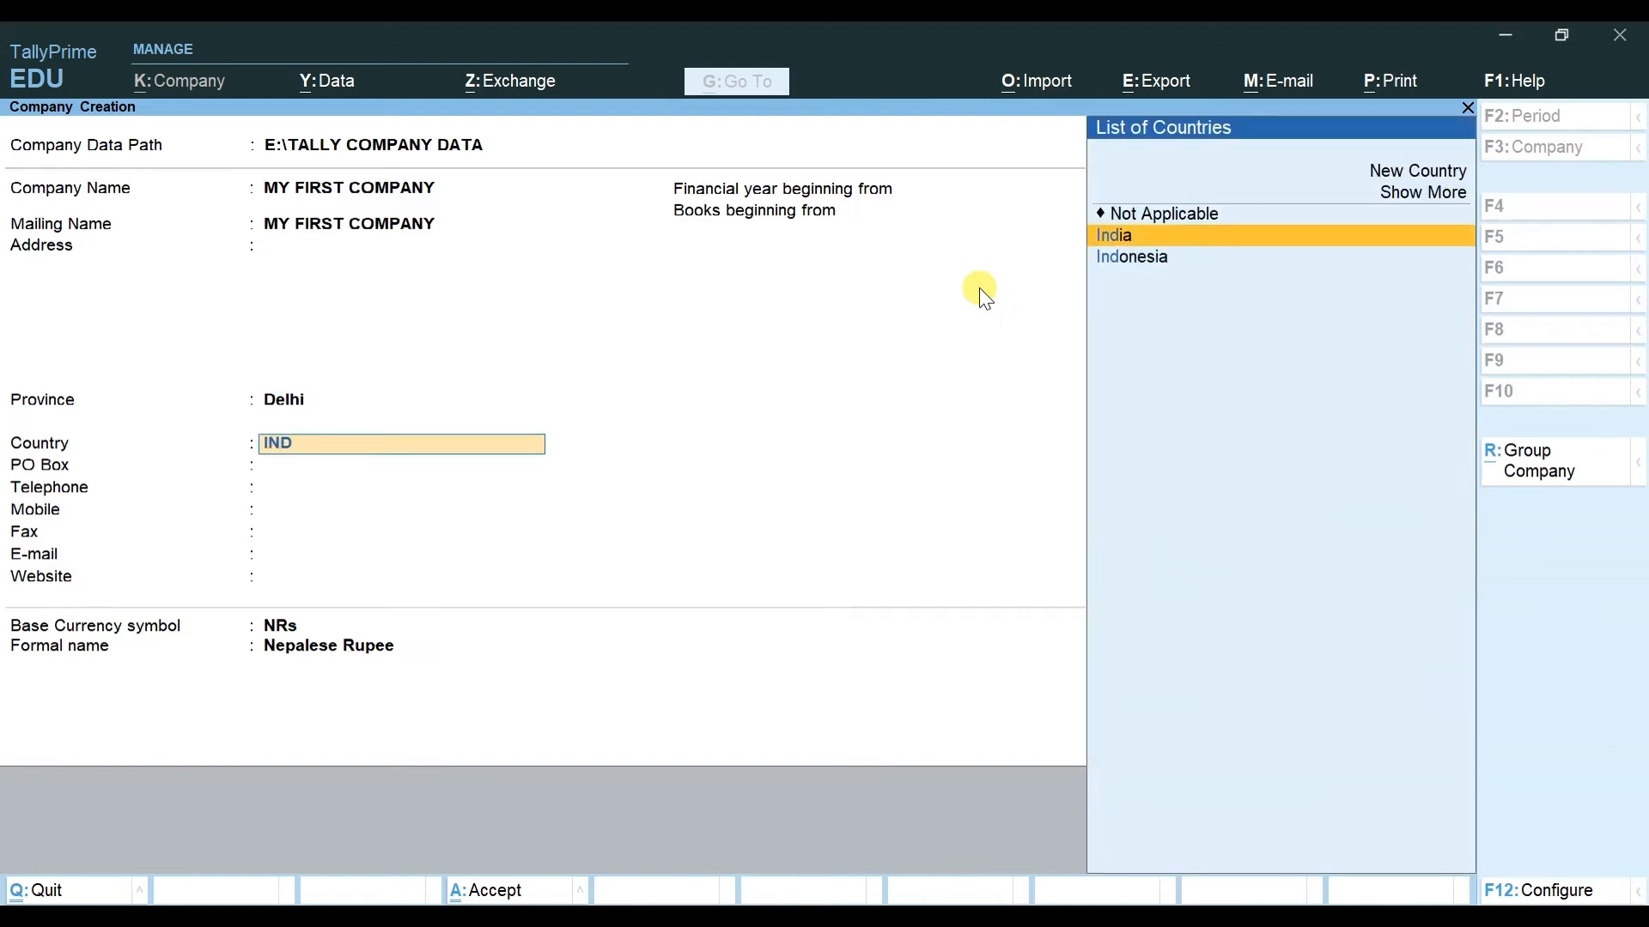
pyautogui.press('Return')
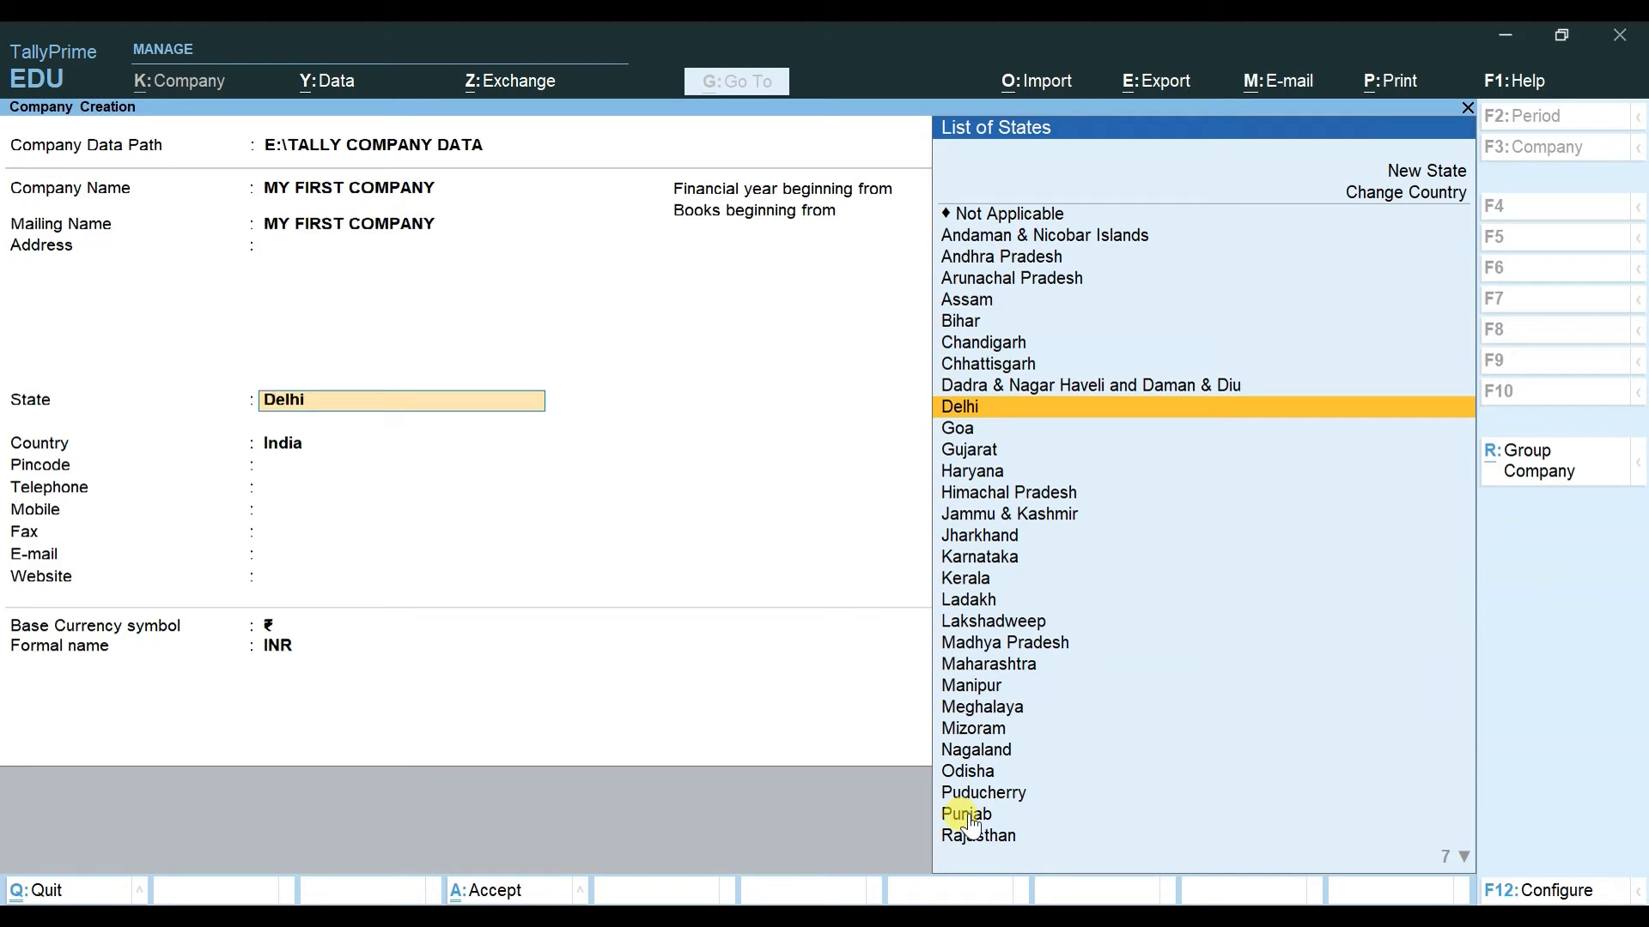
# Step: Confirm Delhi as State, skip to E-mail, enter an e-mail address, then delete it
pyautogui.press('Return')
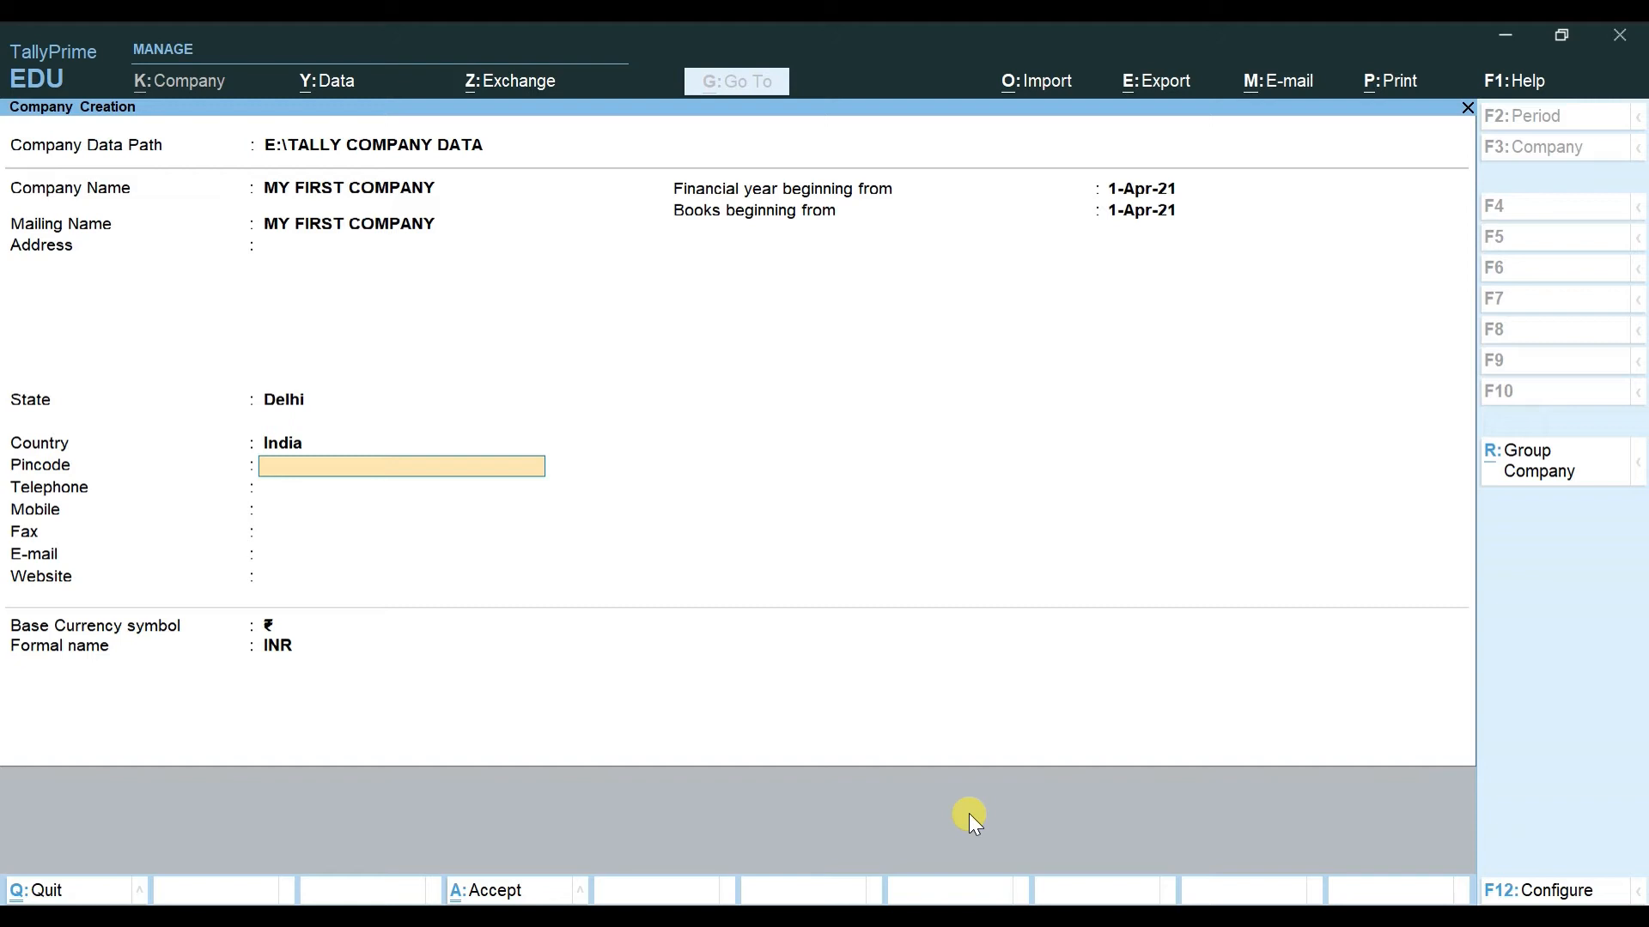
pyautogui.press('Return')
pyautogui.press('Return')
pyautogui.press('Return')
pyautogui.press('Return')
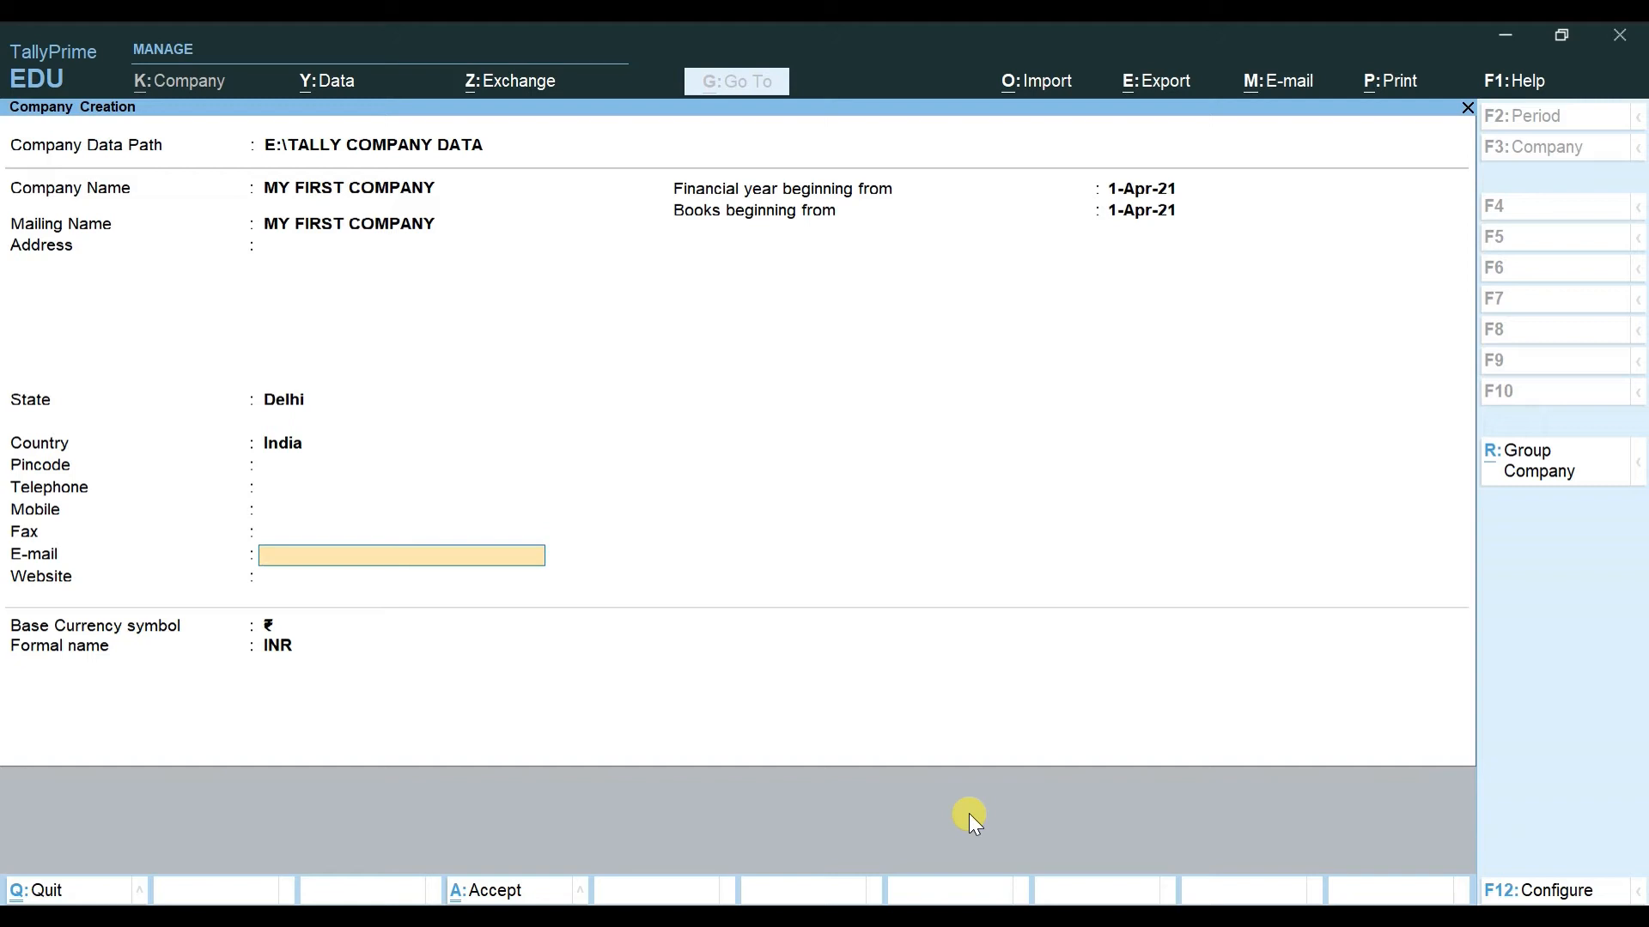
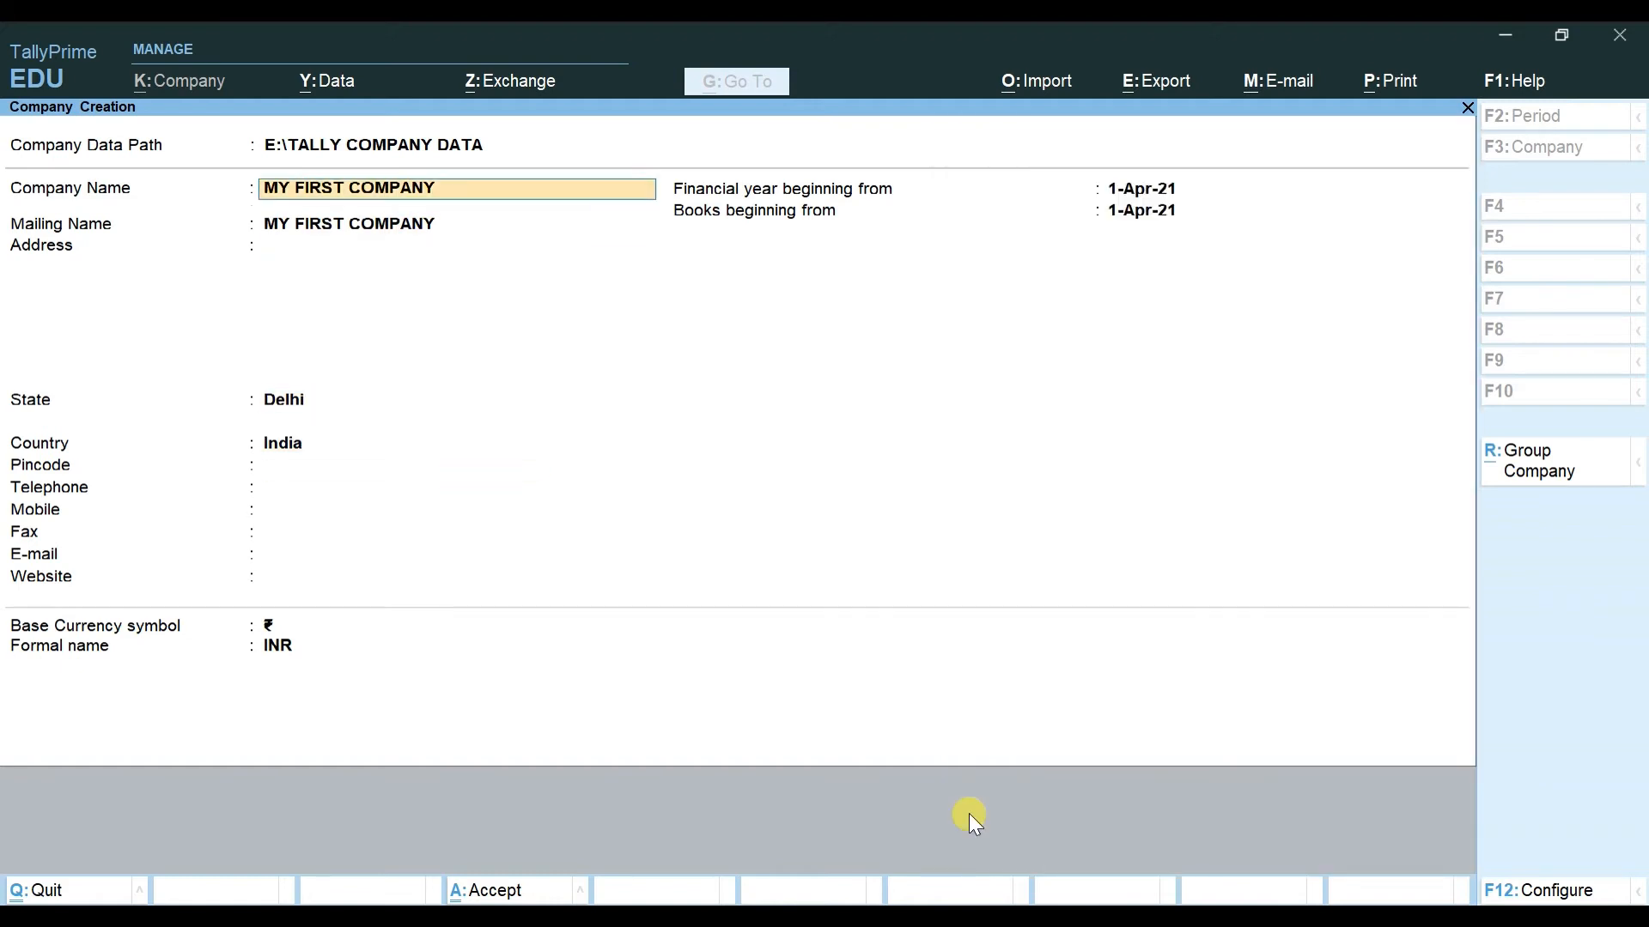
# Step: Step back to Company Data Path to show the List of Folders / Data locations
pyautogui.press('BackSpace')
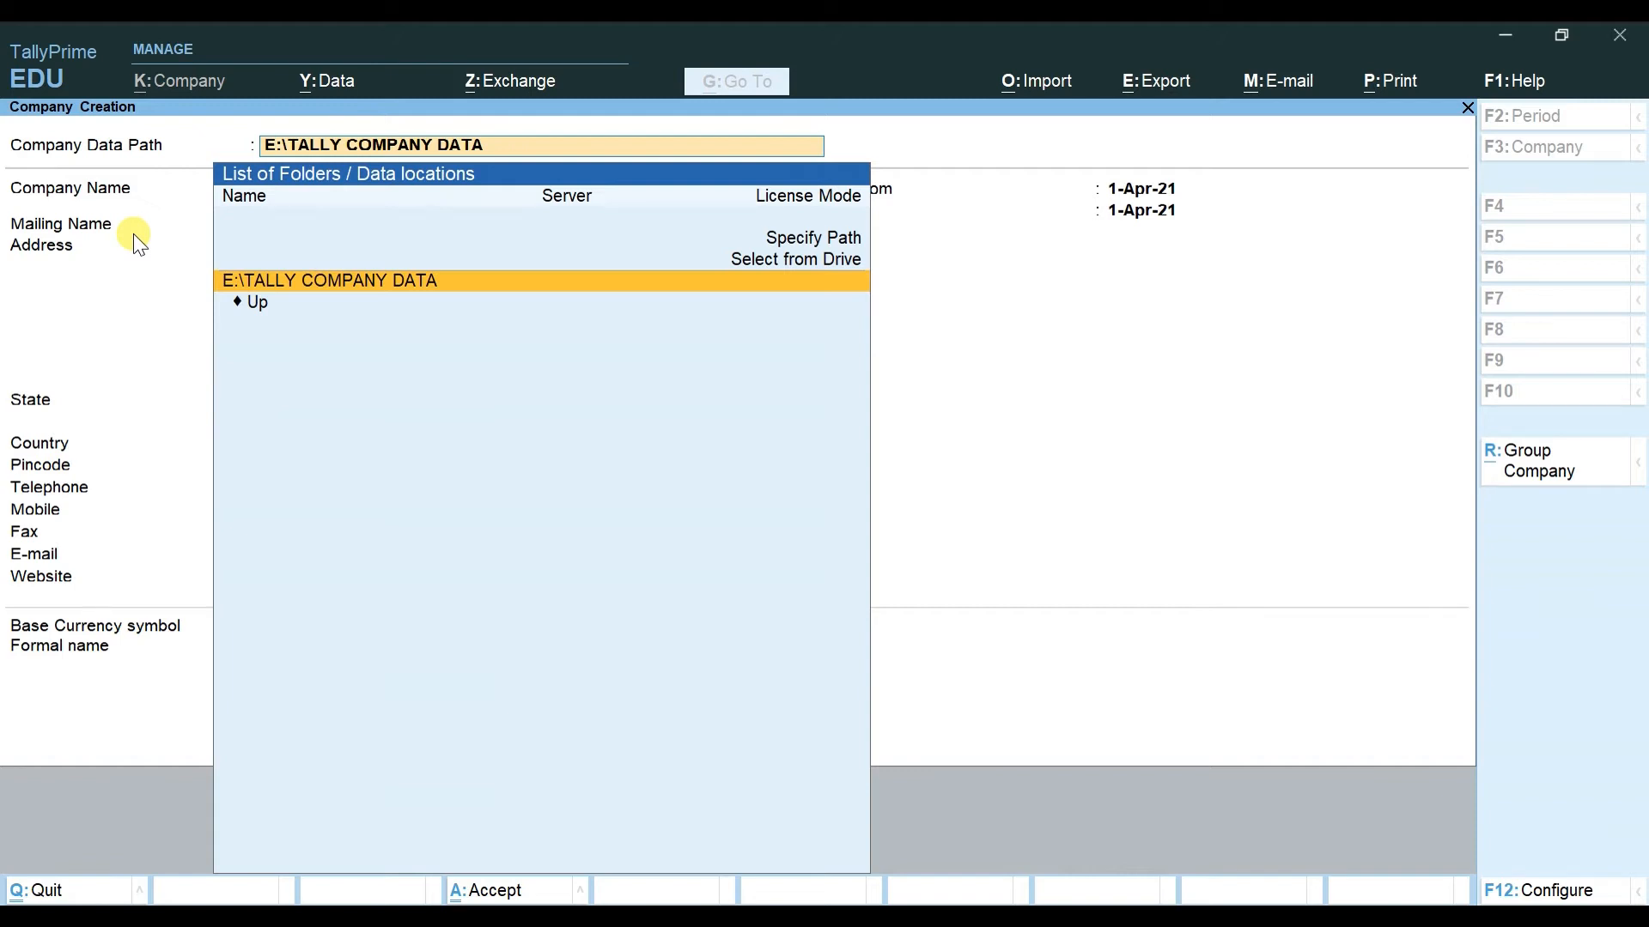
# Step: Quit company creation without saving and move down to the E:\TALLY COMPANY DATA entry
pyautogui.press('Escape')
pyautogui.press('y')
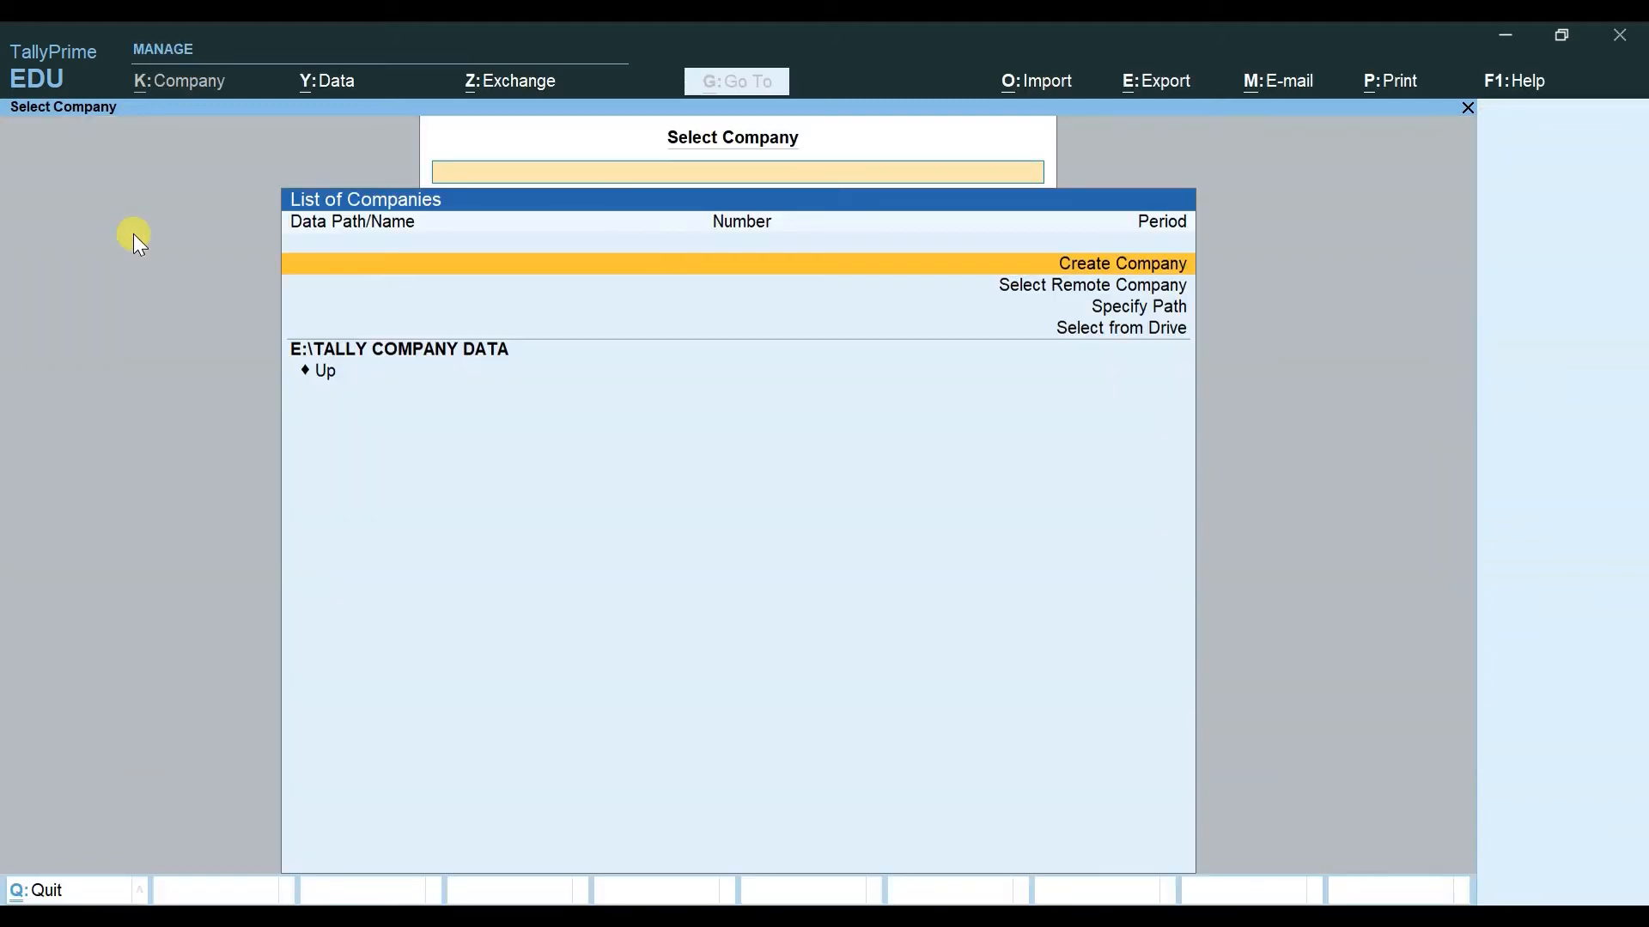
pyautogui.press('Down')
pyautogui.press('Down')
pyautogui.press('Down')
pyautogui.press('Down')
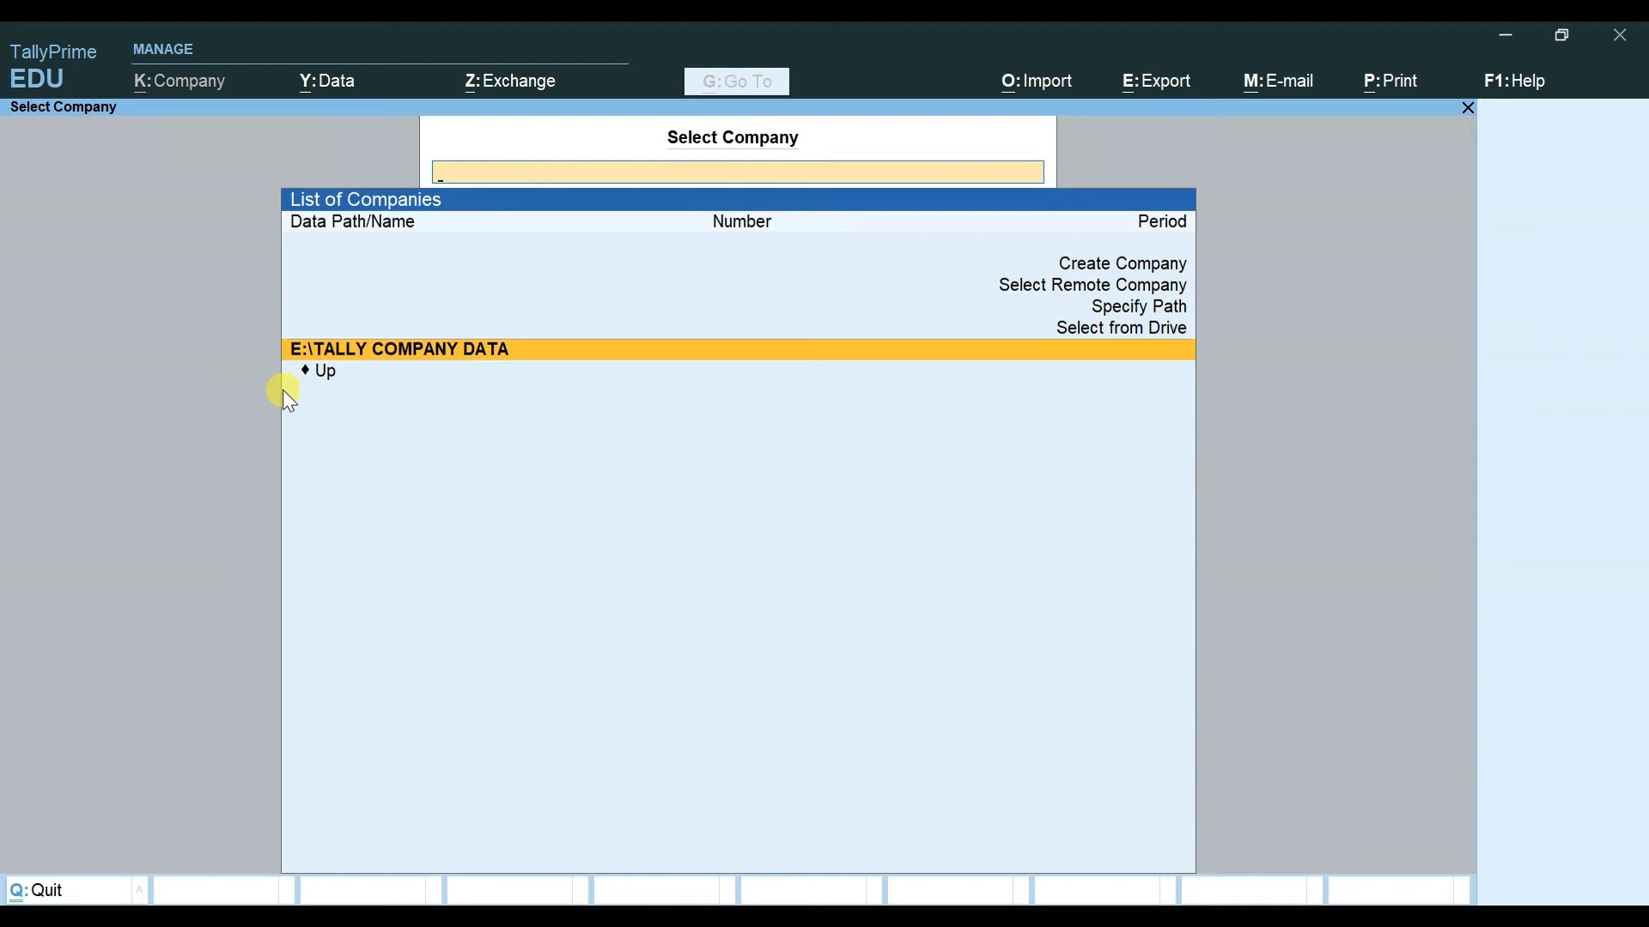
# Step: Browse drive E:\ into the TALLY ALL DATA\TALLY PRIME PPT folder
pyautogui.press('Up')
pyautogui.press('Return')
pyautogui.press('Down')
pyautogui.press('Down')
pyautogui.press('Up')
pyautogui.press('Up')
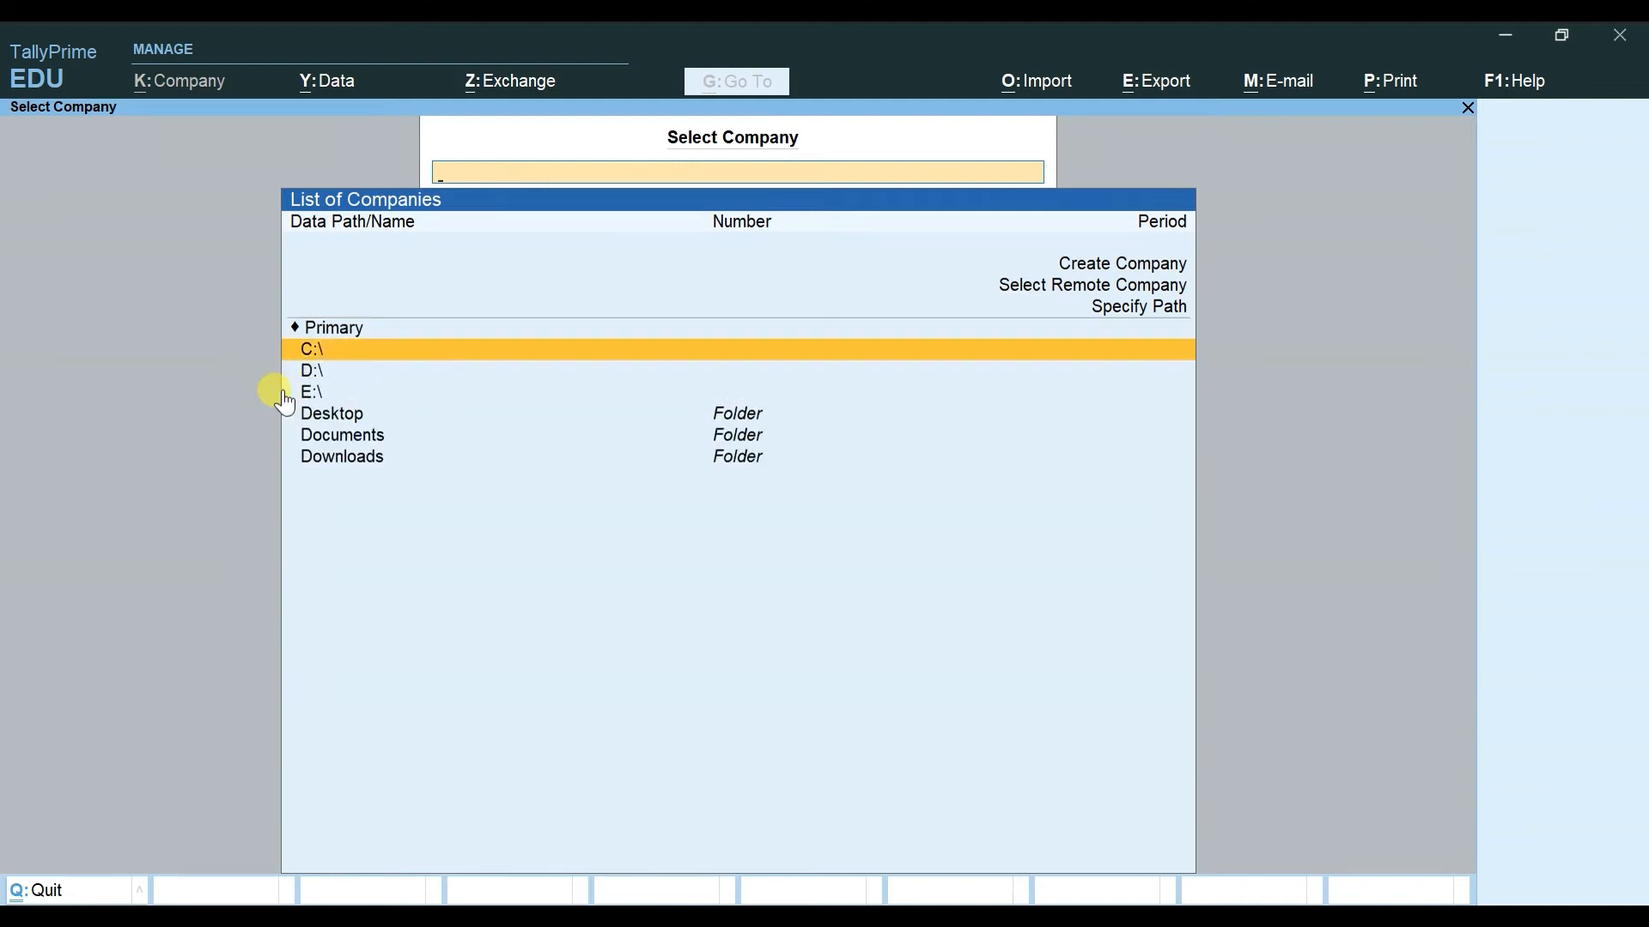
pyautogui.press('Down')
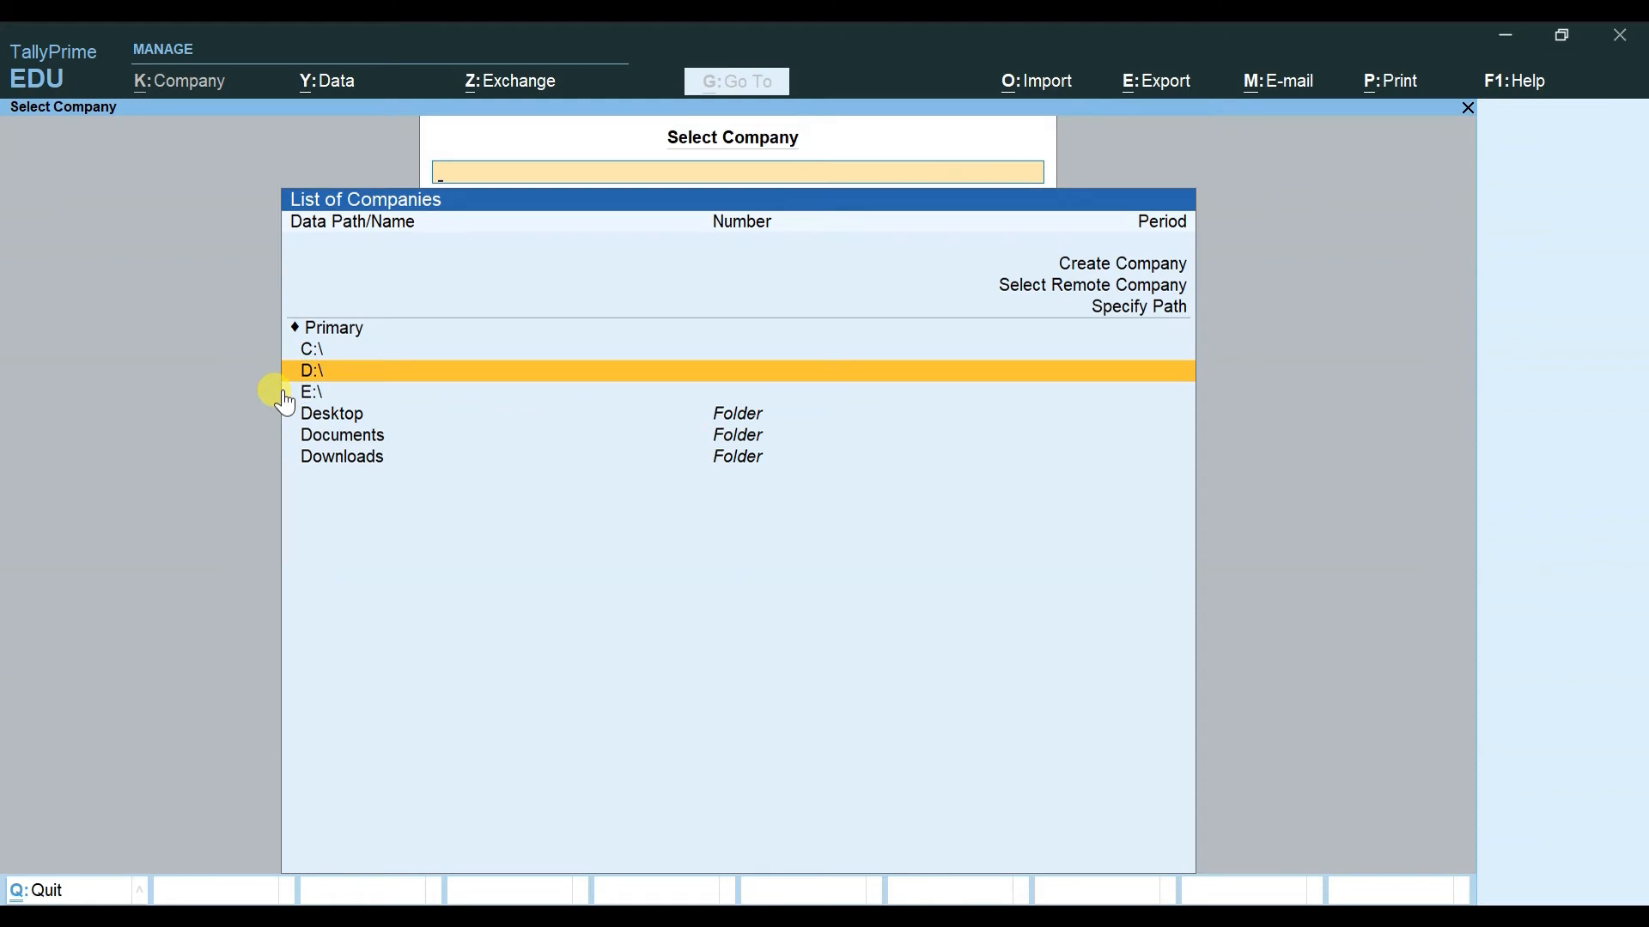
pyautogui.press('Down')
pyautogui.press('Return')
pyautogui.press('Down')
pyautogui.press('Down')
pyautogui.press('Down')
pyautogui.press('Down')
pyautogui.press('Down')
pyautogui.press('Down')
pyautogui.press('Down')
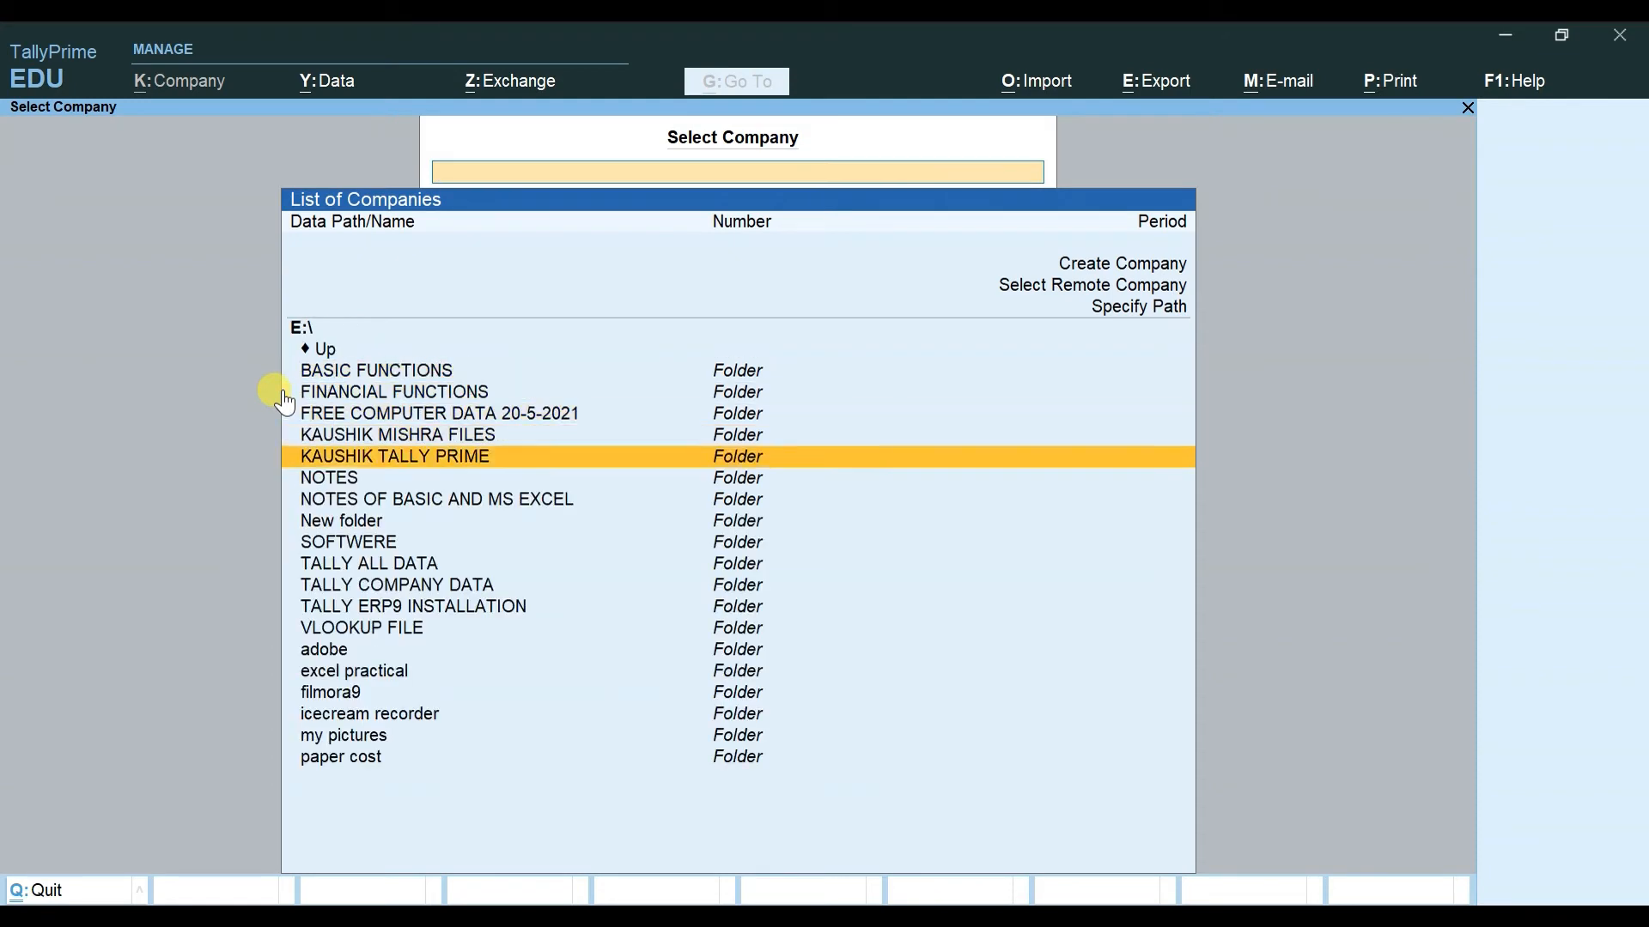
pyautogui.press('Down')
pyautogui.press('Down')
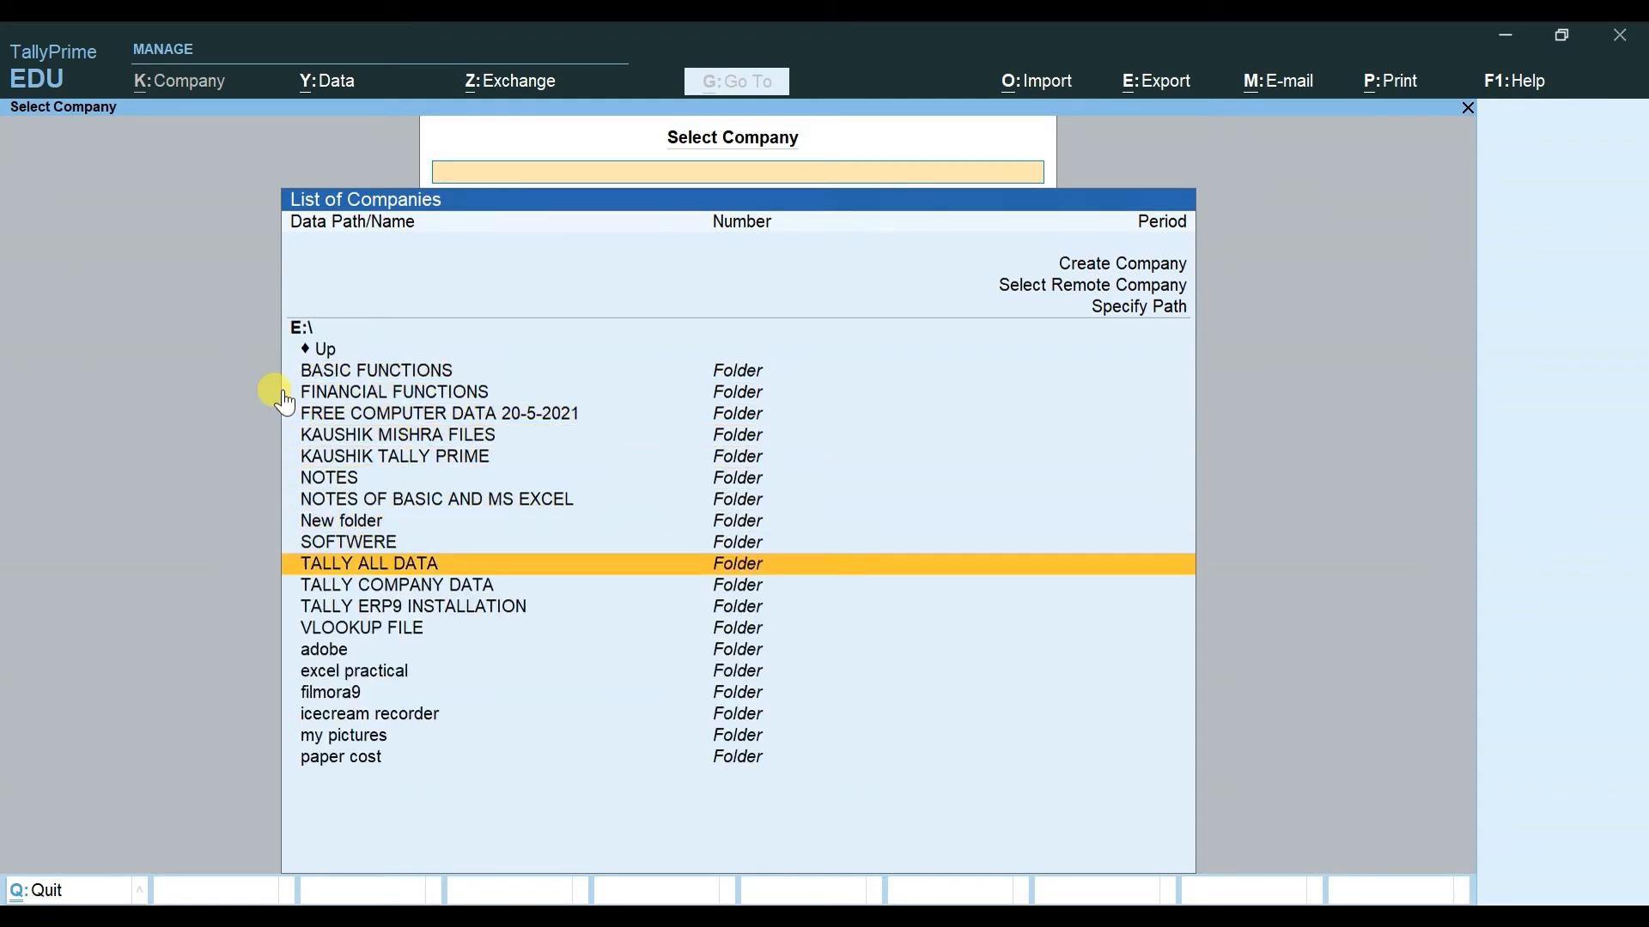
pyautogui.press('Return')
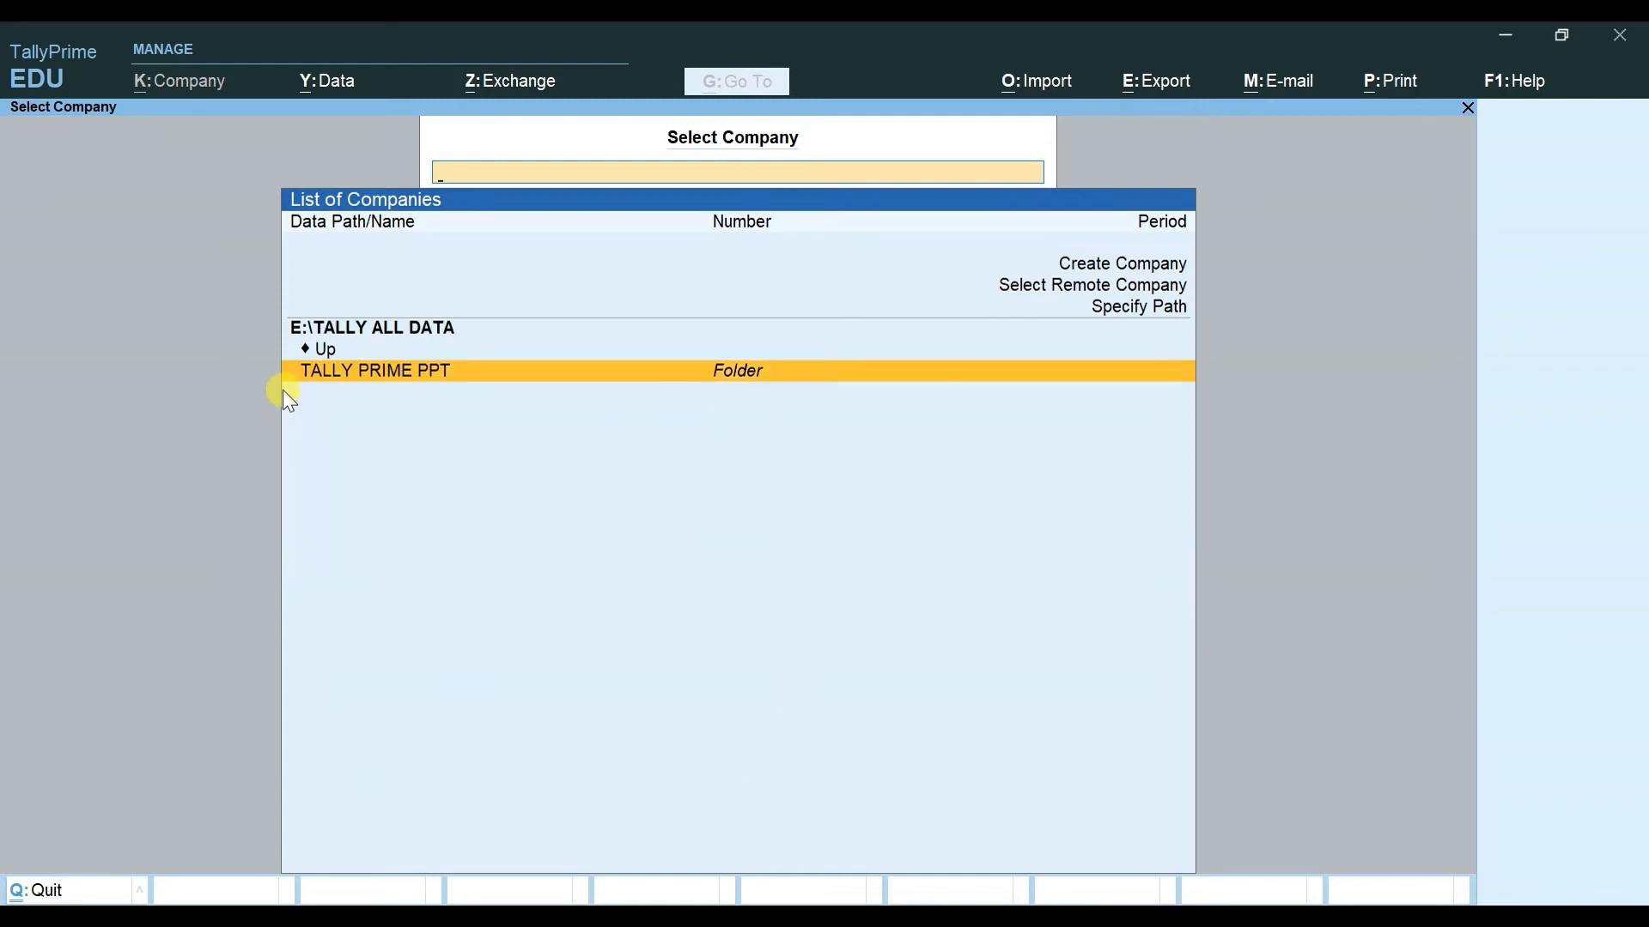
pyautogui.press('Return')
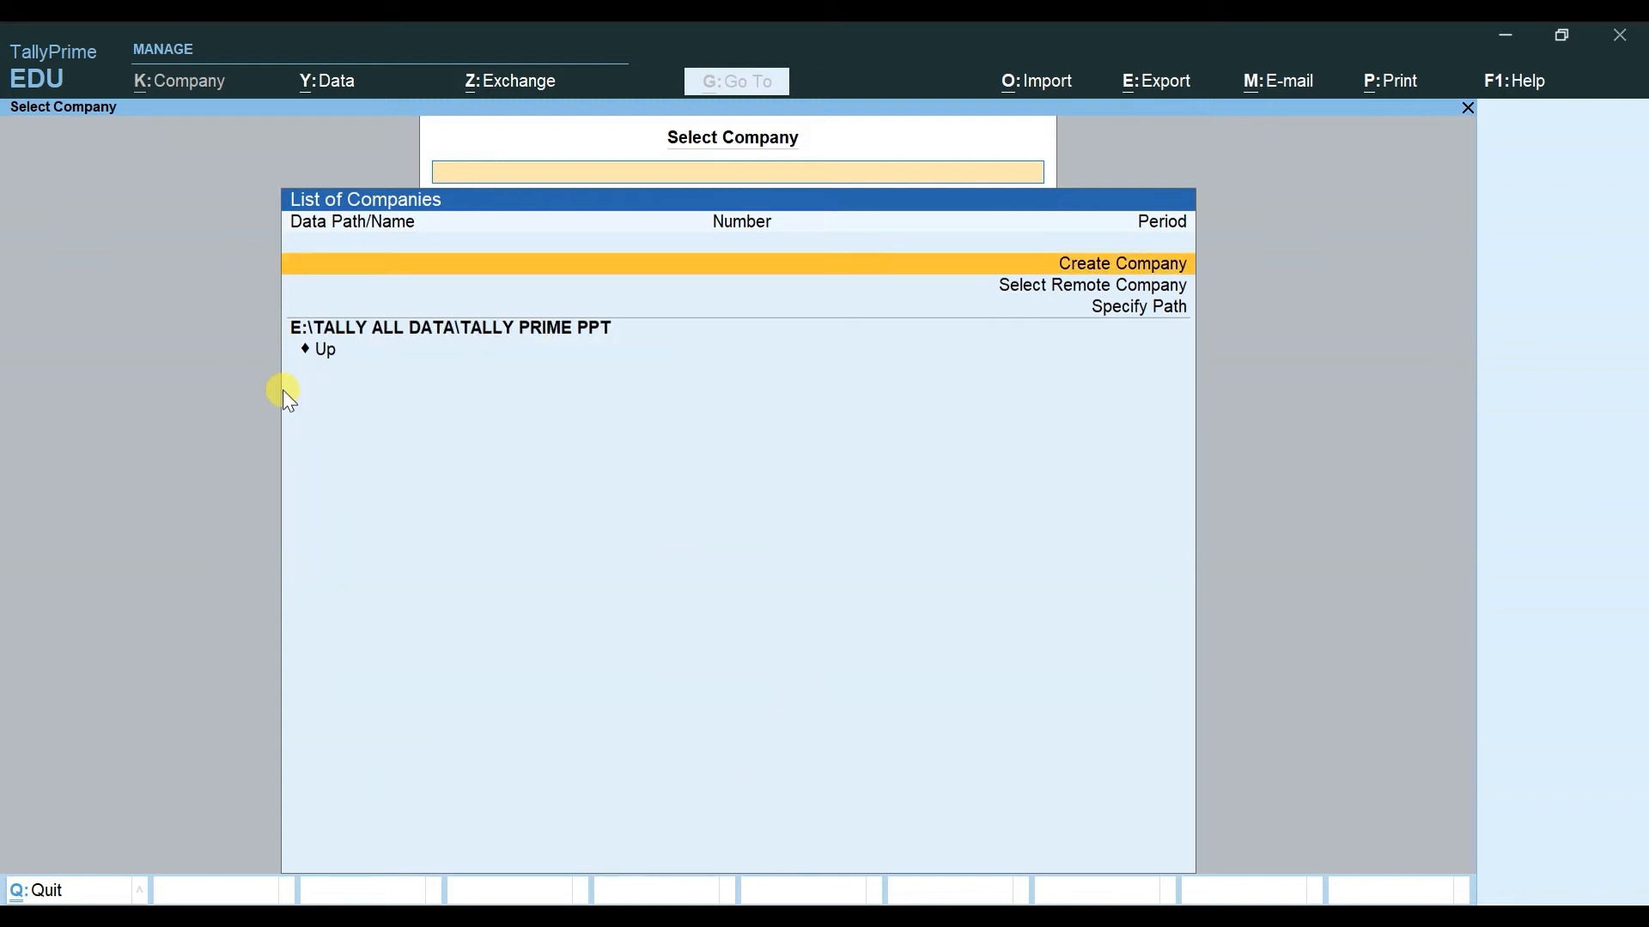
# Step: Choose Create Company to open a fresh, blank Company Creation form
pyautogui.press('Down')
pyautogui.press('Down')
pyautogui.press('Down')
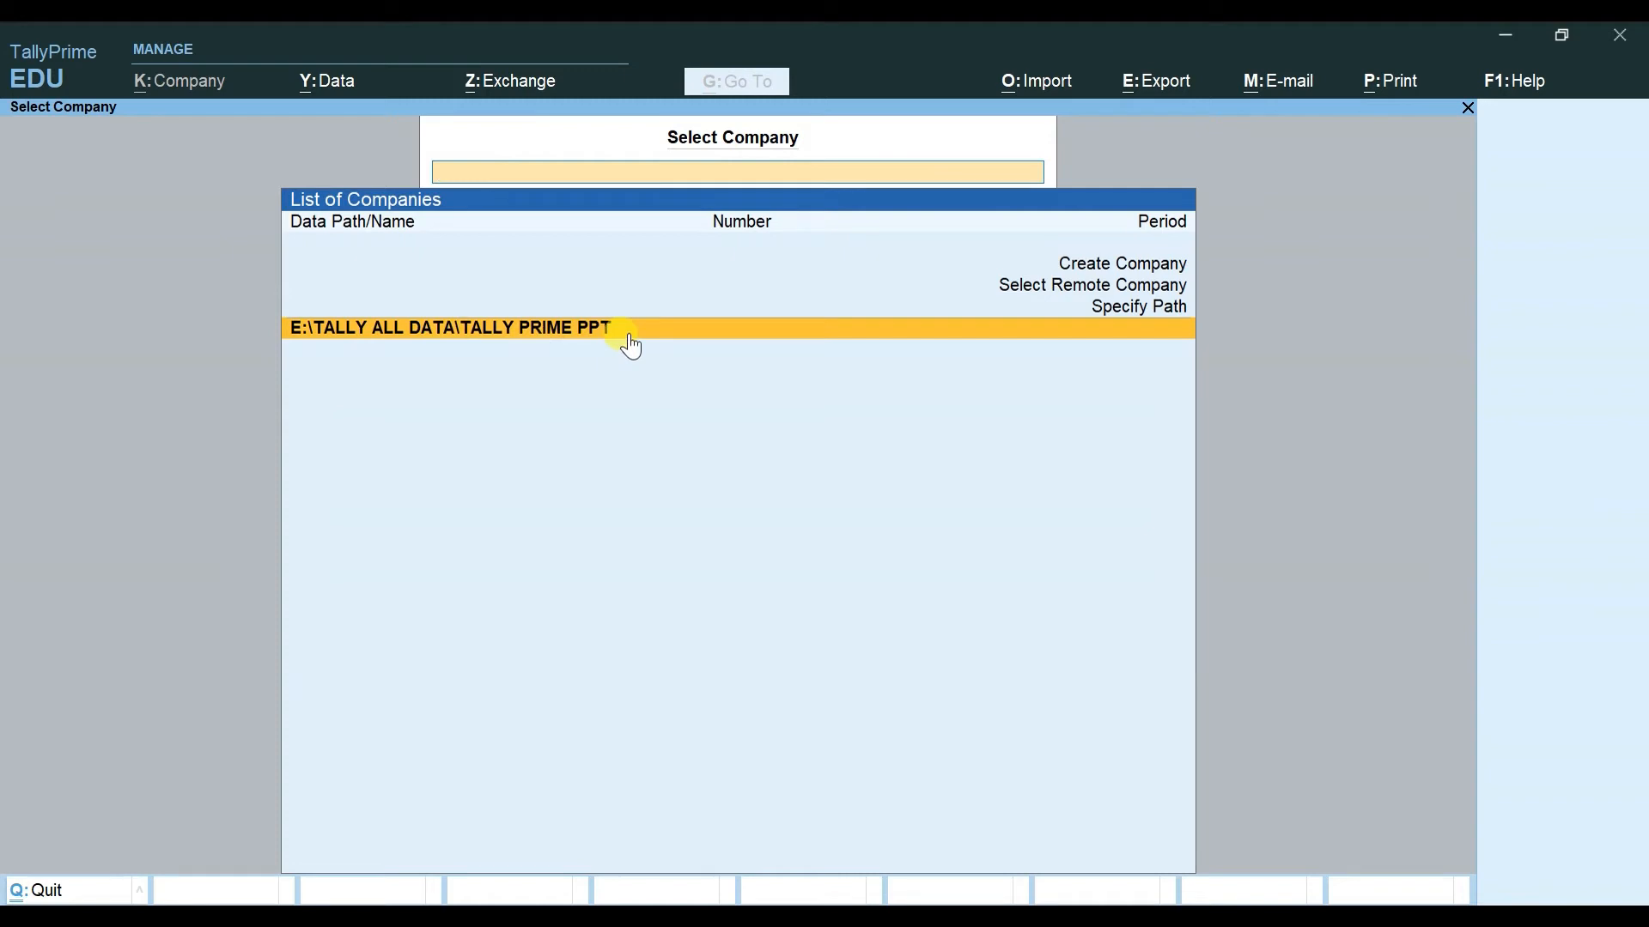
pyautogui.press('Up')
pyautogui.press('Up')
pyautogui.press('Up')
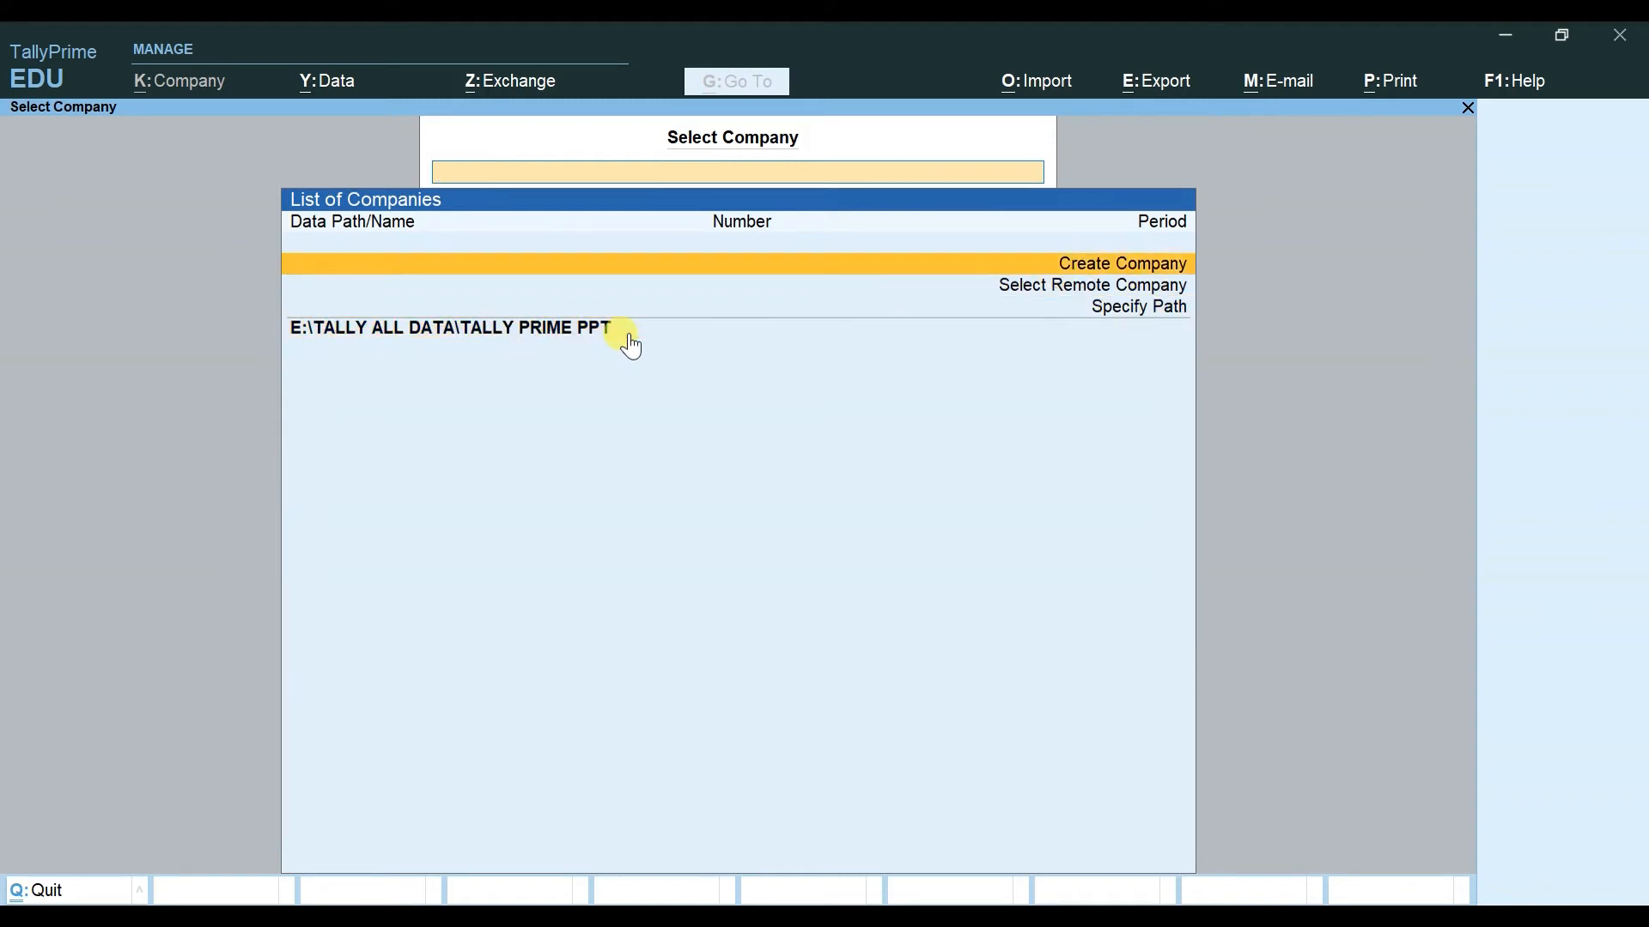
pyautogui.press('Down')
pyautogui.press('Down')
pyautogui.press('Down')
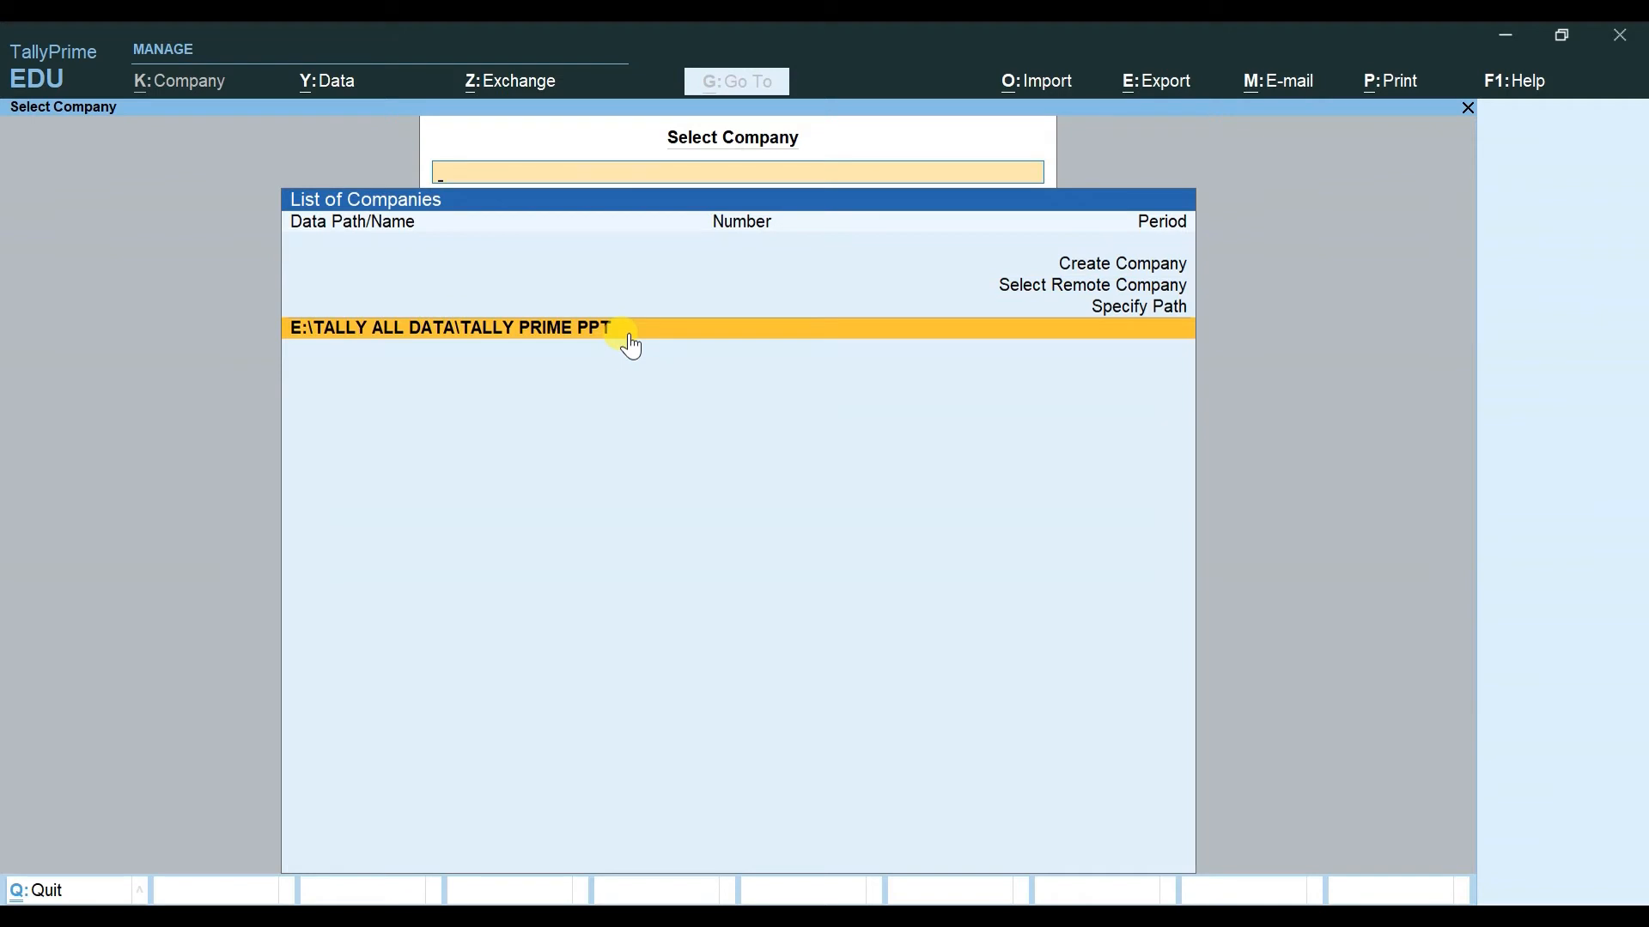
pyautogui.press('Up')
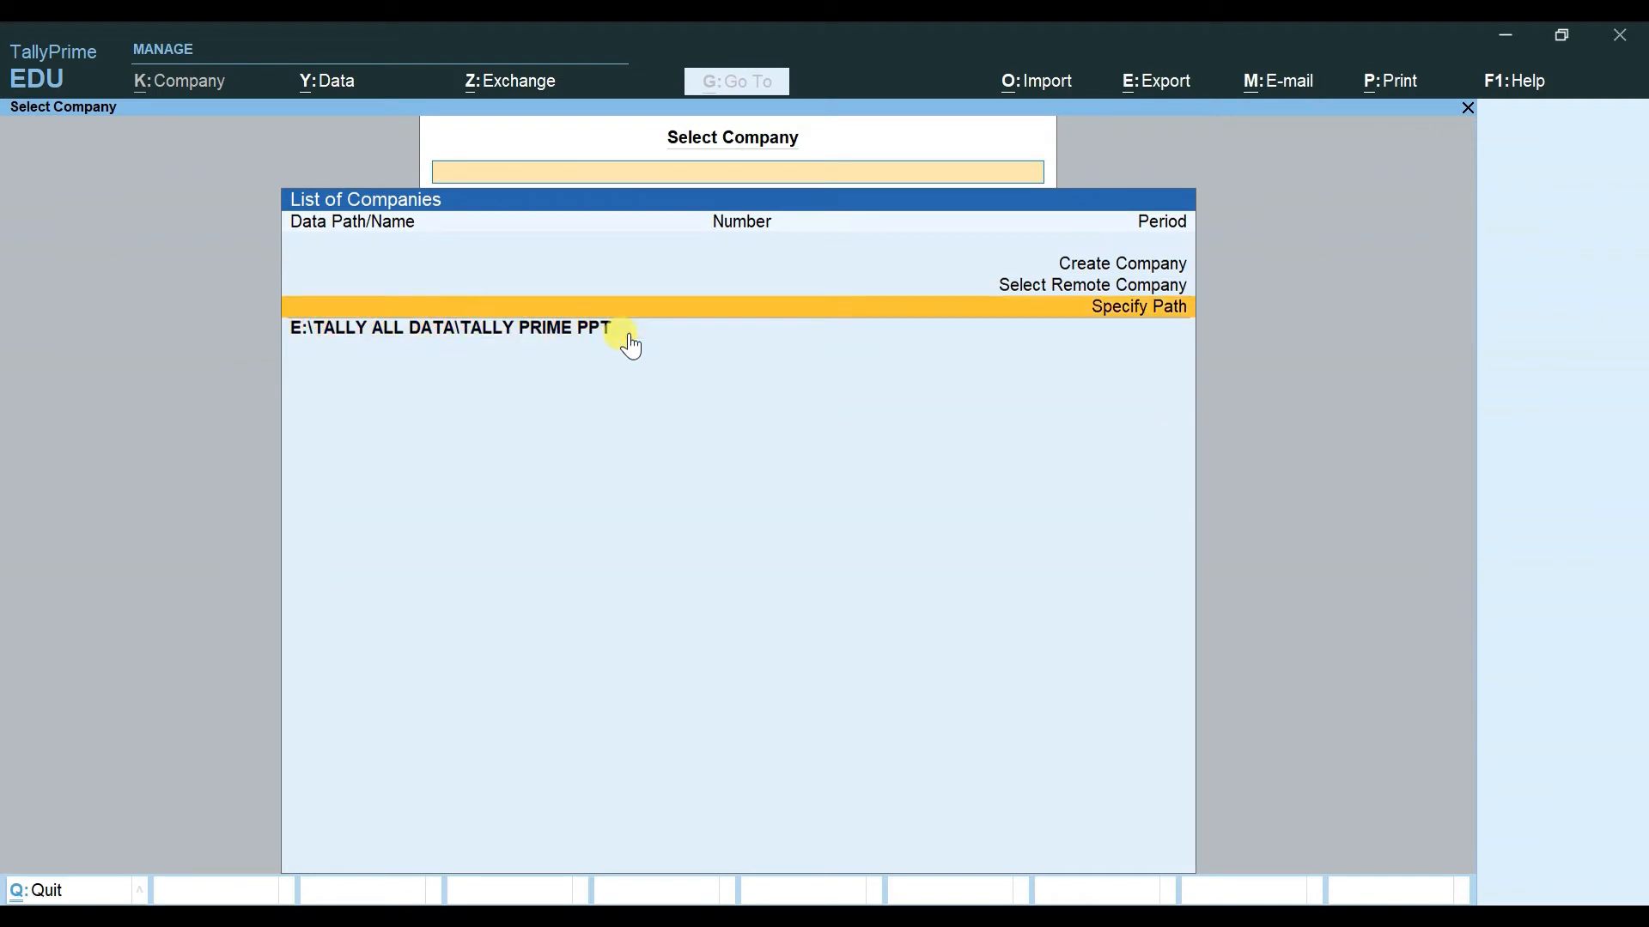
pyautogui.press('Up')
pyautogui.press('Up')
pyautogui.click(629, 335)
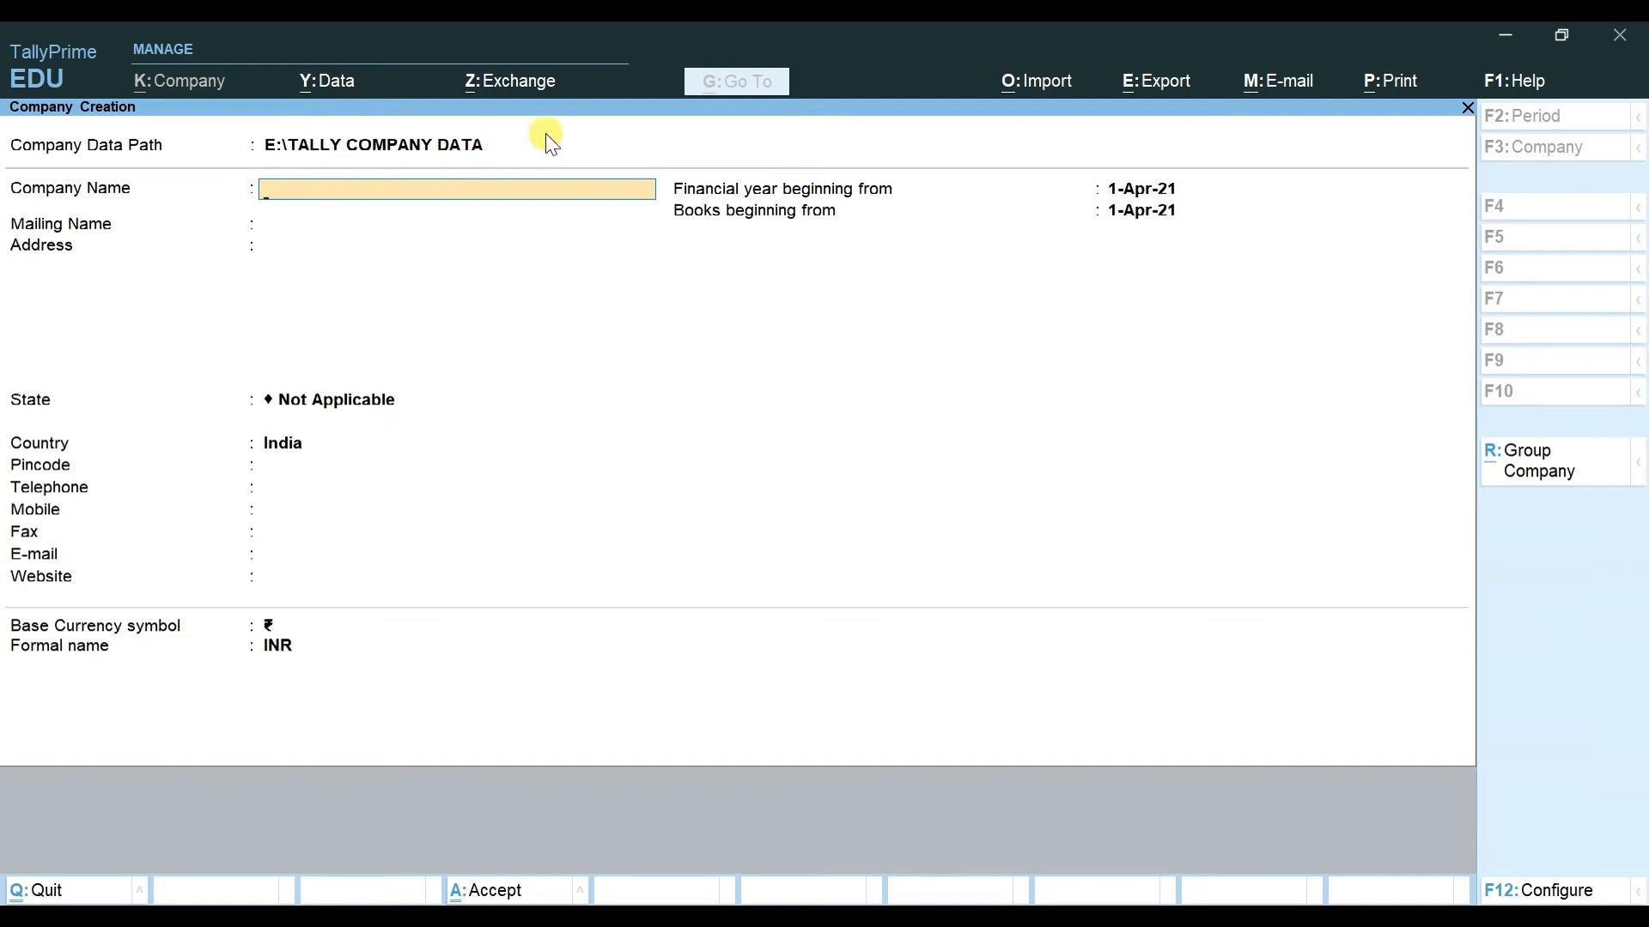
# Step: Quit the blank form and move through the E:\TALLY COMPANY DATA list entries
pyautogui.press('Escape')
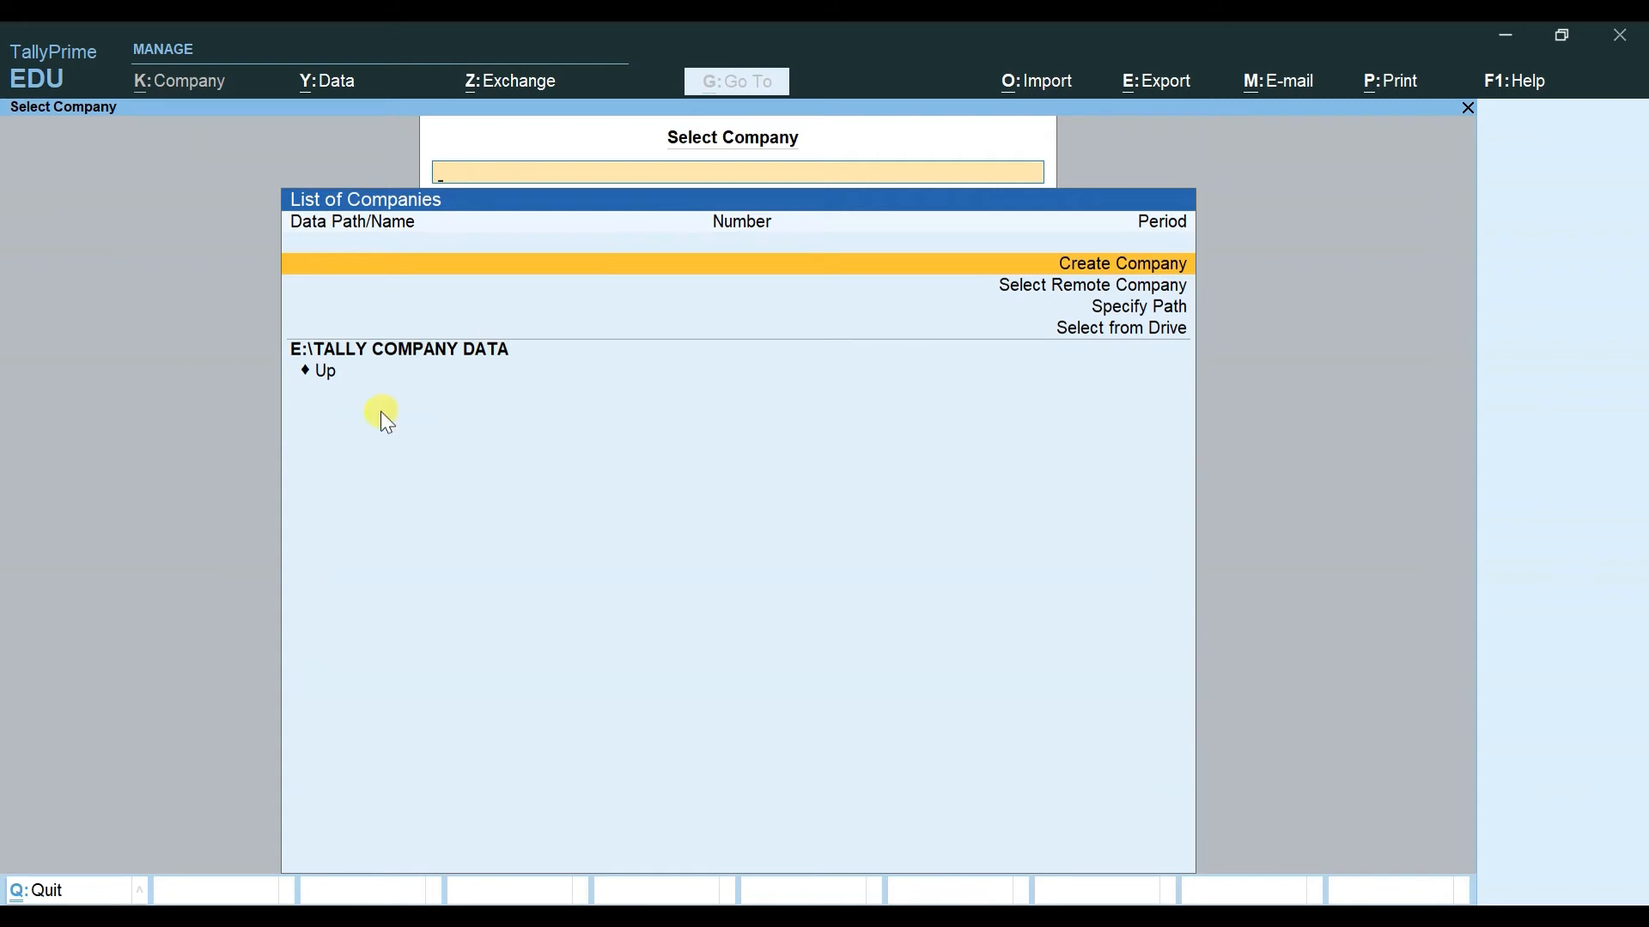
pyautogui.press('Down')
pyautogui.press('Down')
pyautogui.press('Down')
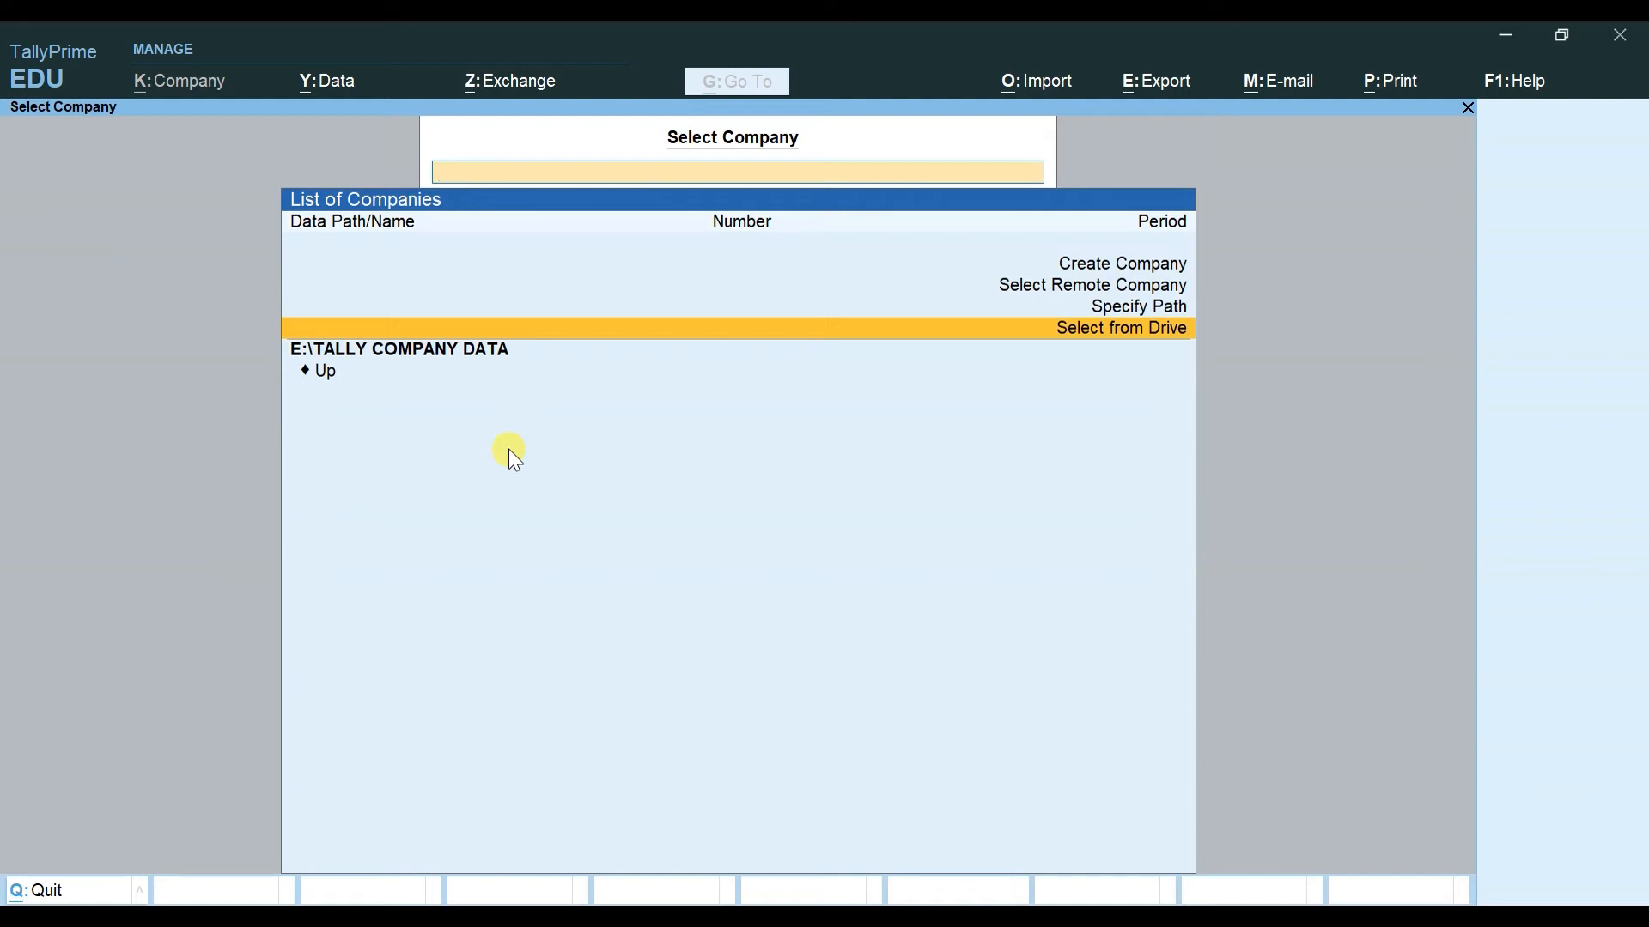
pyautogui.press('Down')
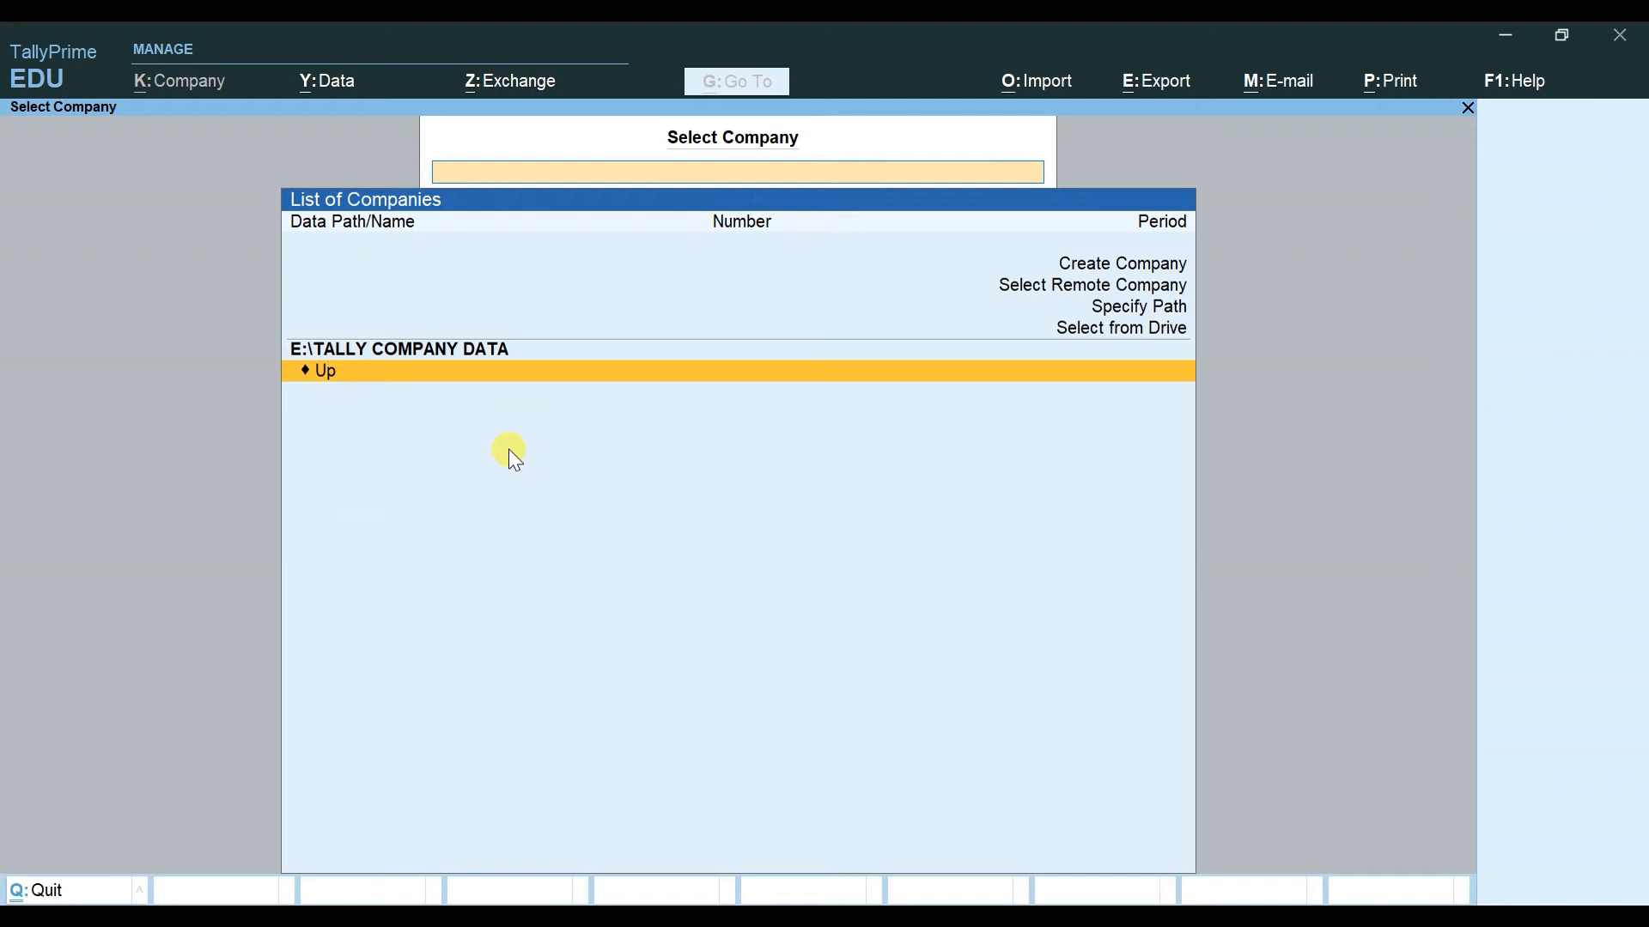
pyautogui.press('Up')
pyautogui.press('Up')
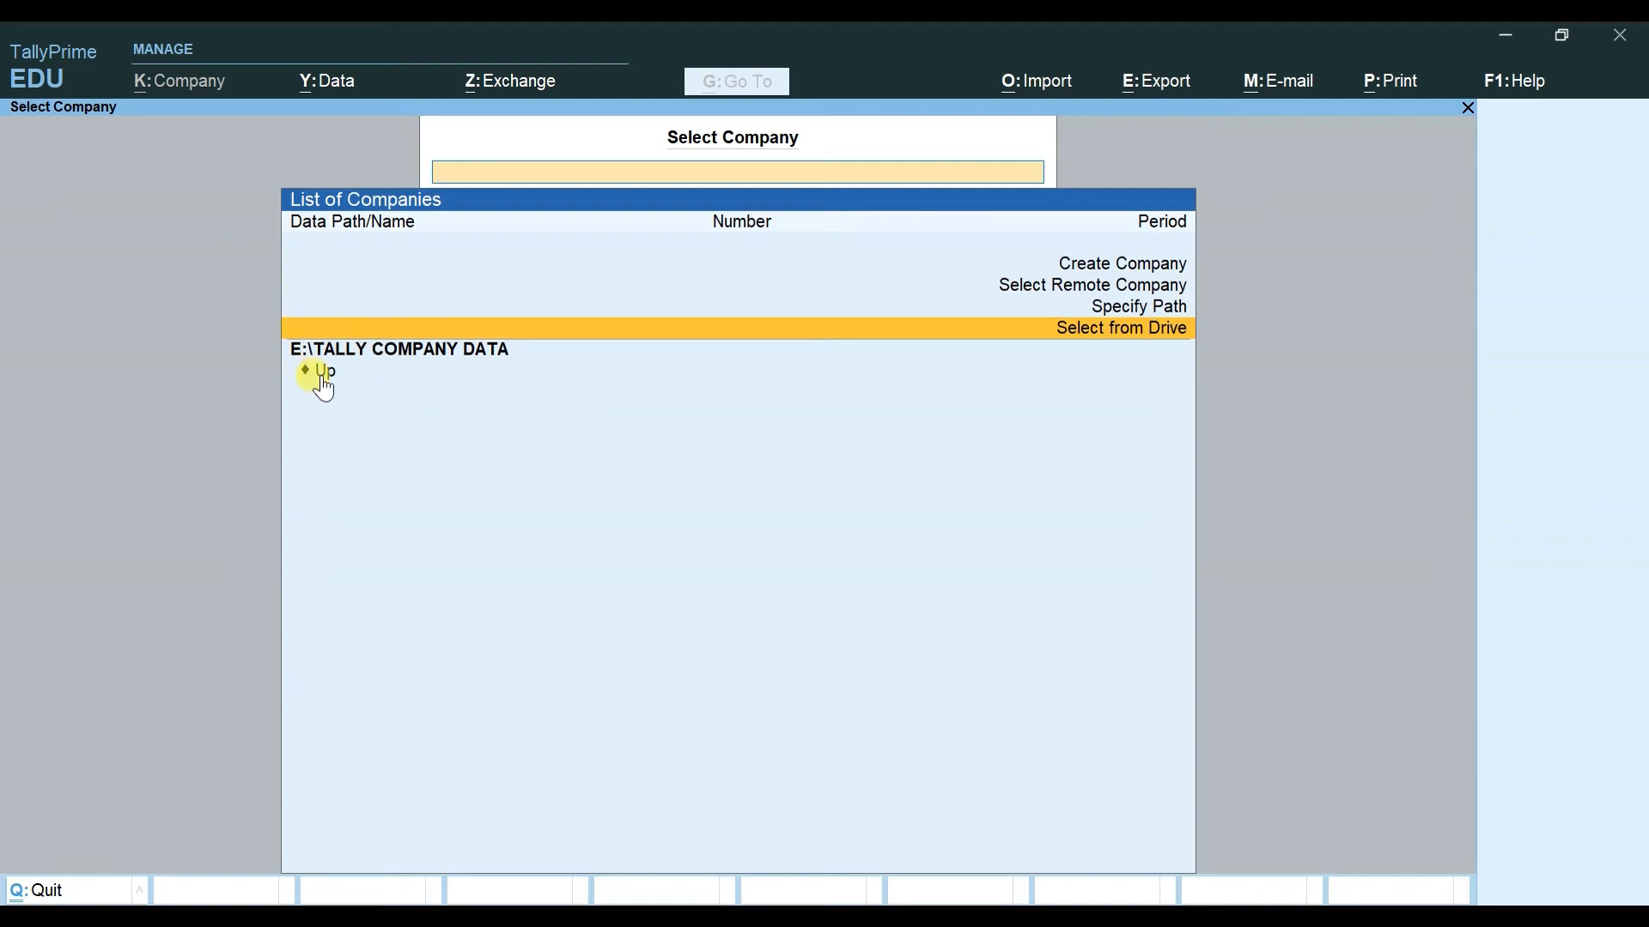
# Step: Start Create Company and open the data path folder list, moving to Specify Path
pyautogui.press('Up')
pyautogui.press('Up')
pyautogui.press('Up')
pyautogui.press('Return')
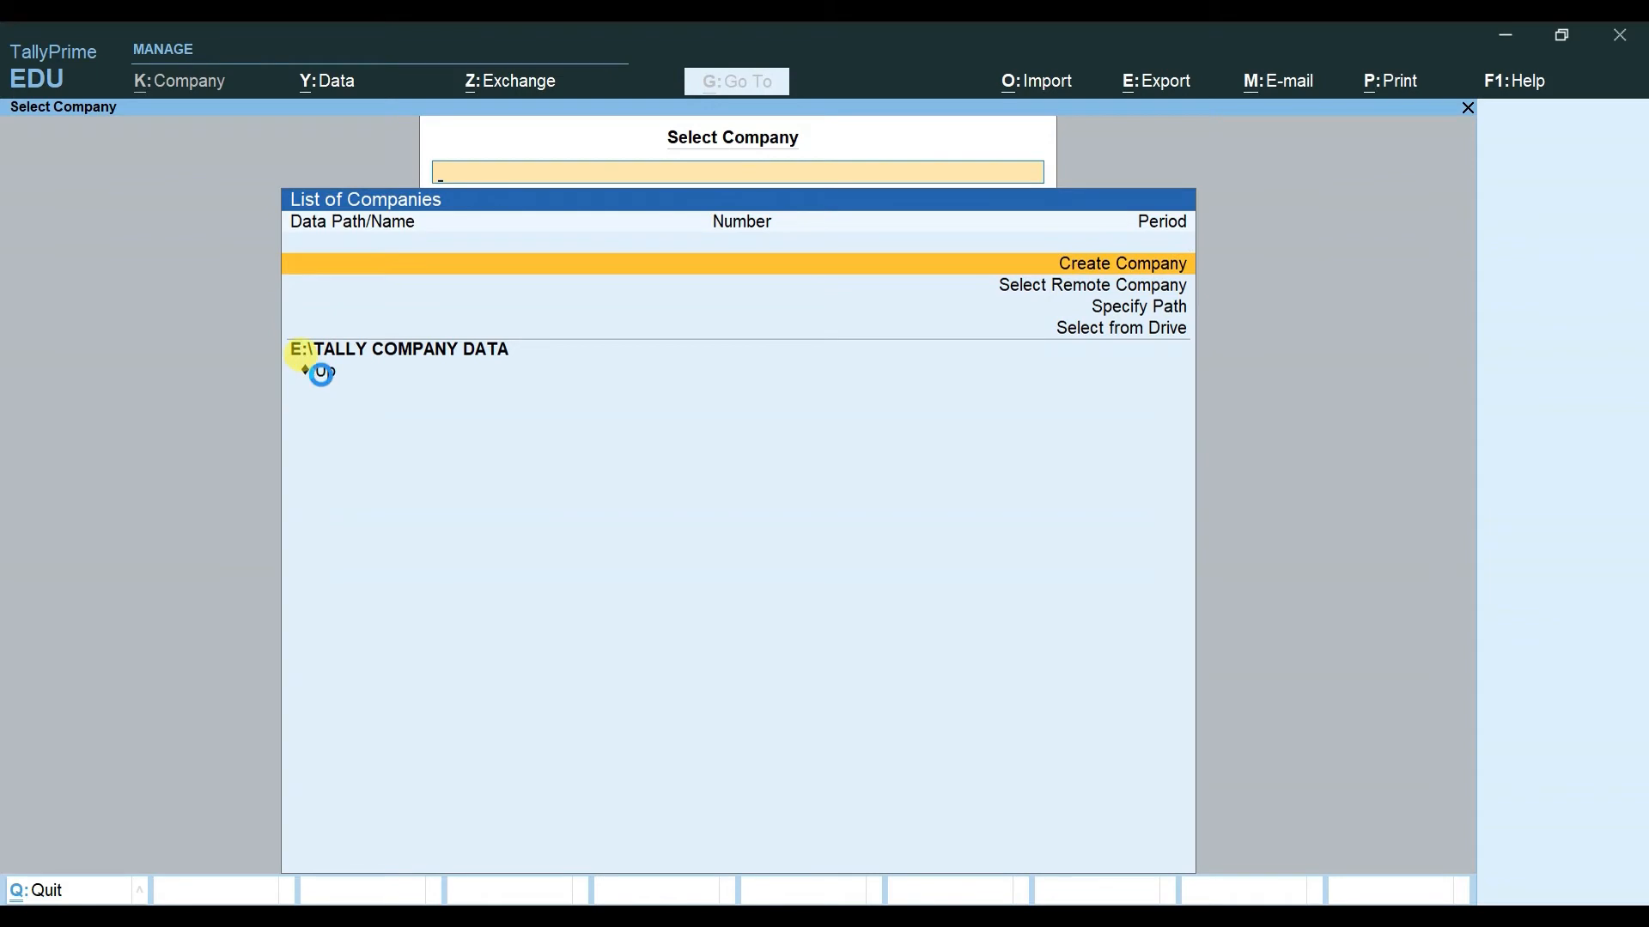
pyautogui.press('BackSpace')
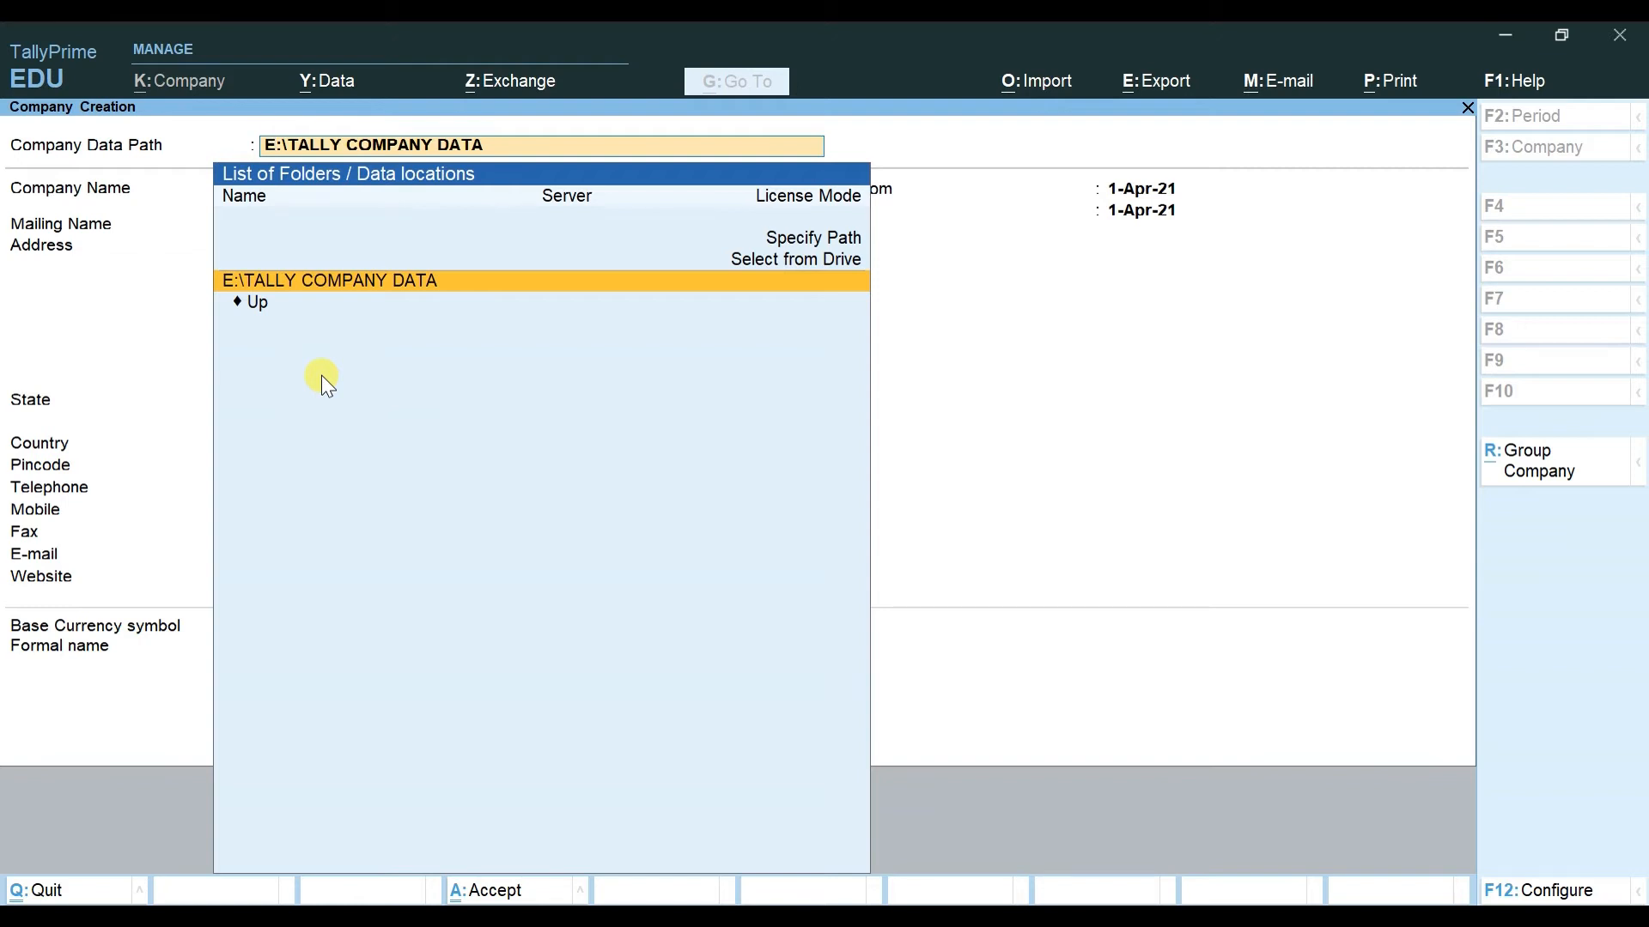
pyautogui.press('Up')
pyautogui.press('Up')
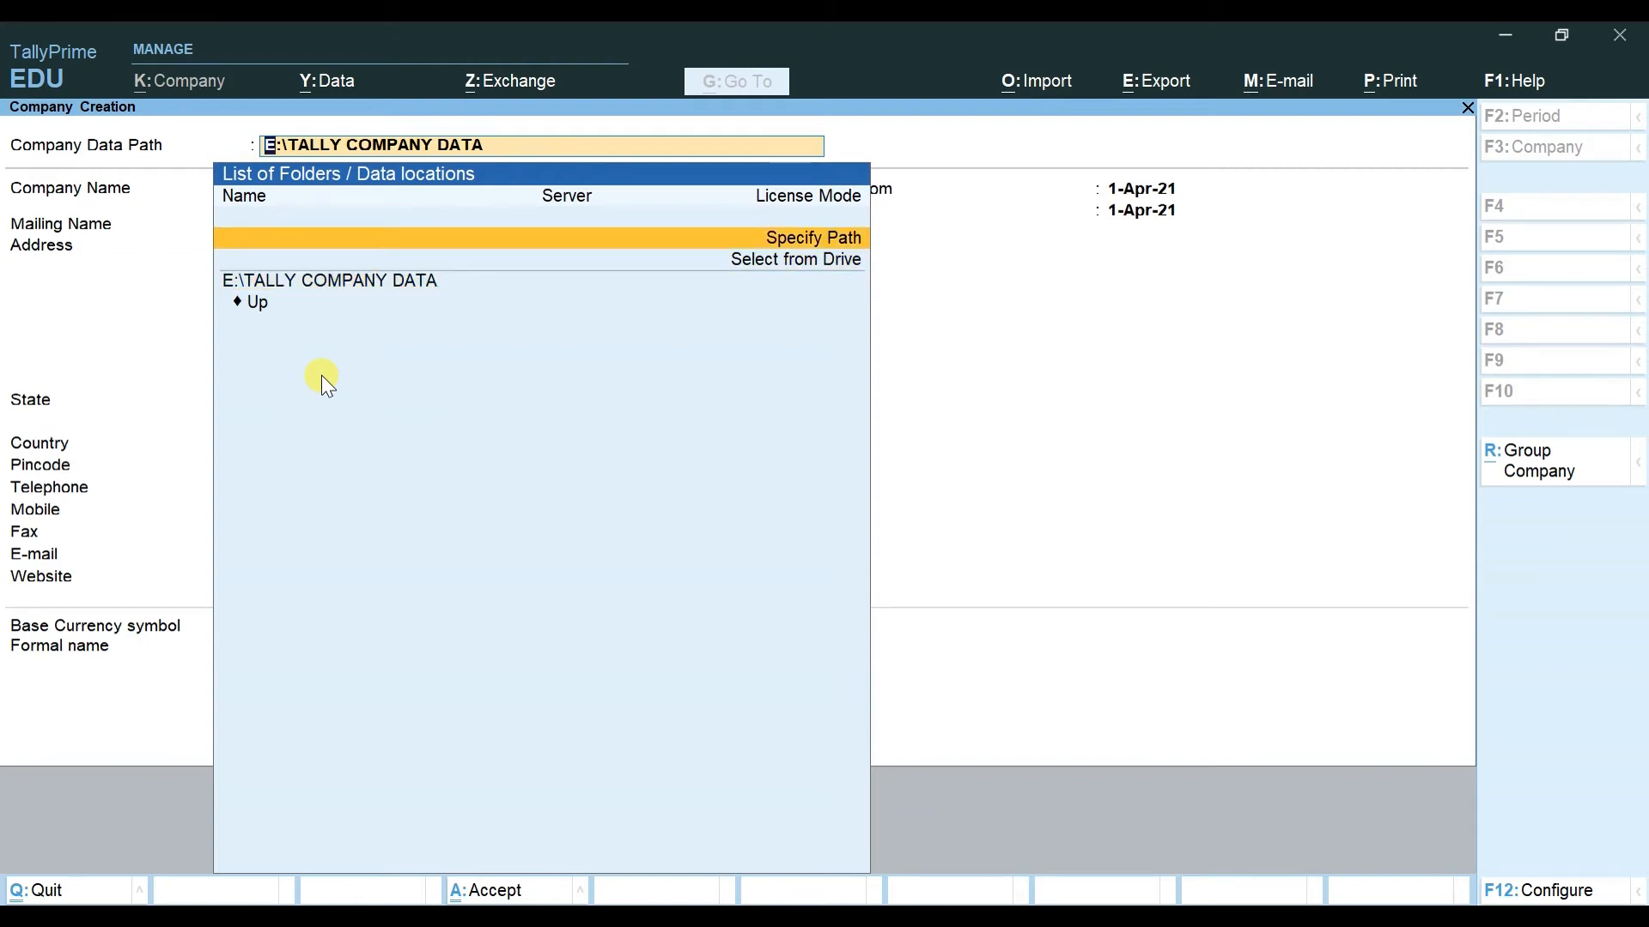
# Step: Specify D:\COMPANY DATA PATH as the company data path, then bring up File Explorer
pyautogui.press('Return')
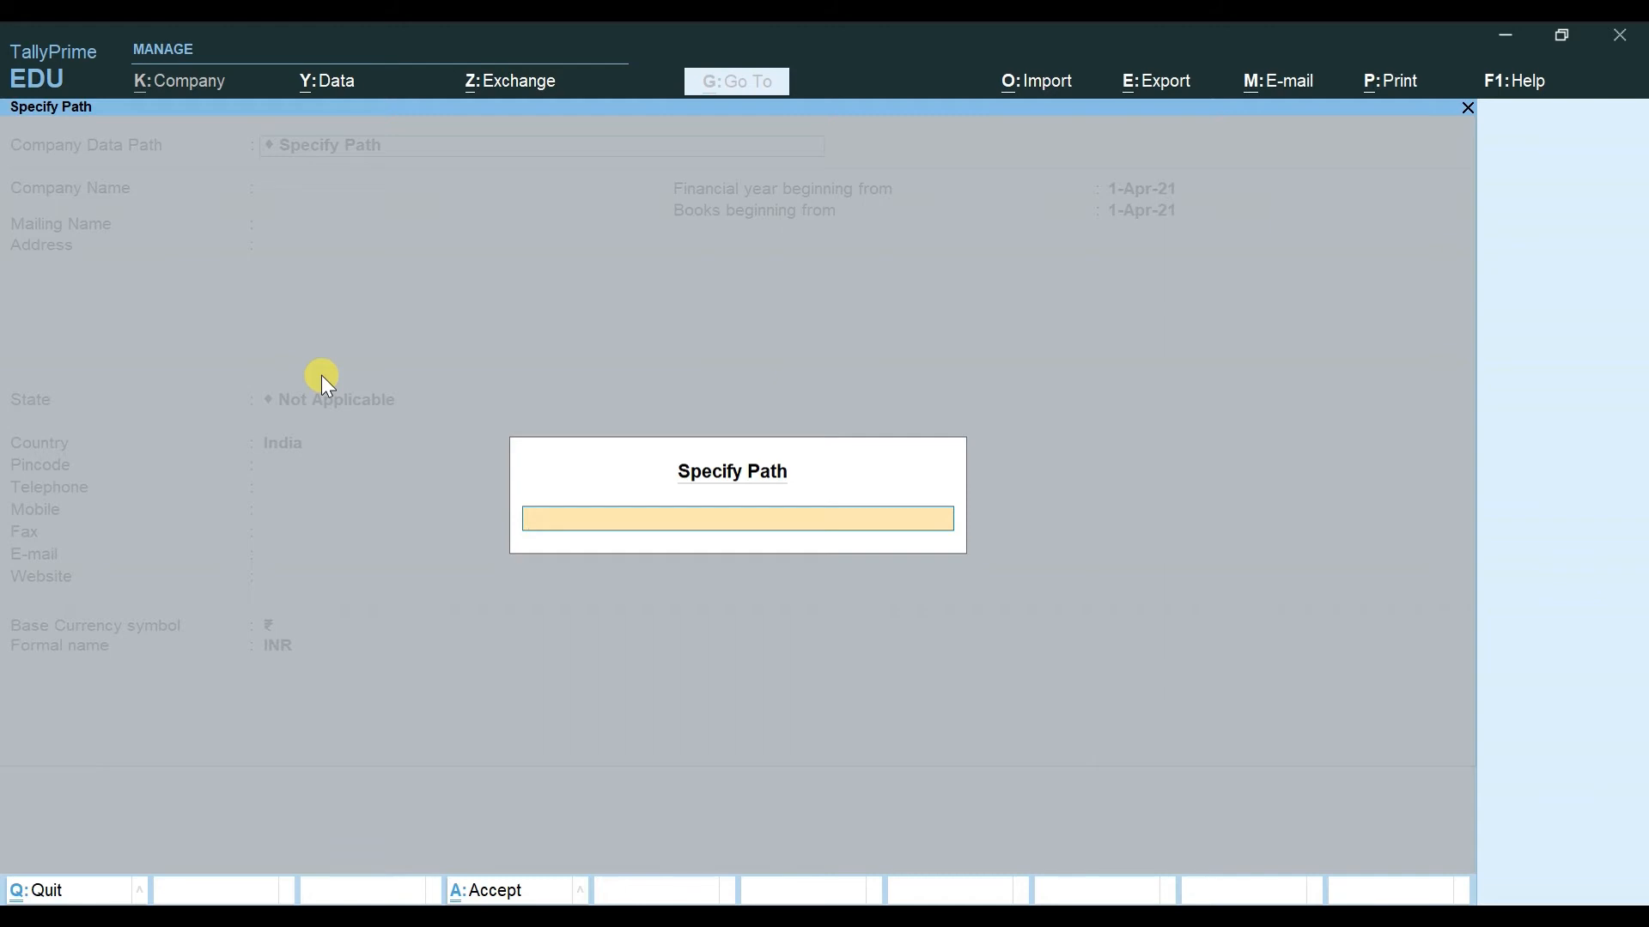
pyautogui.write('D:\\COMPANY DATA PAR')
pyautogui.press('BackSpace')
pyautogui.write('TH')
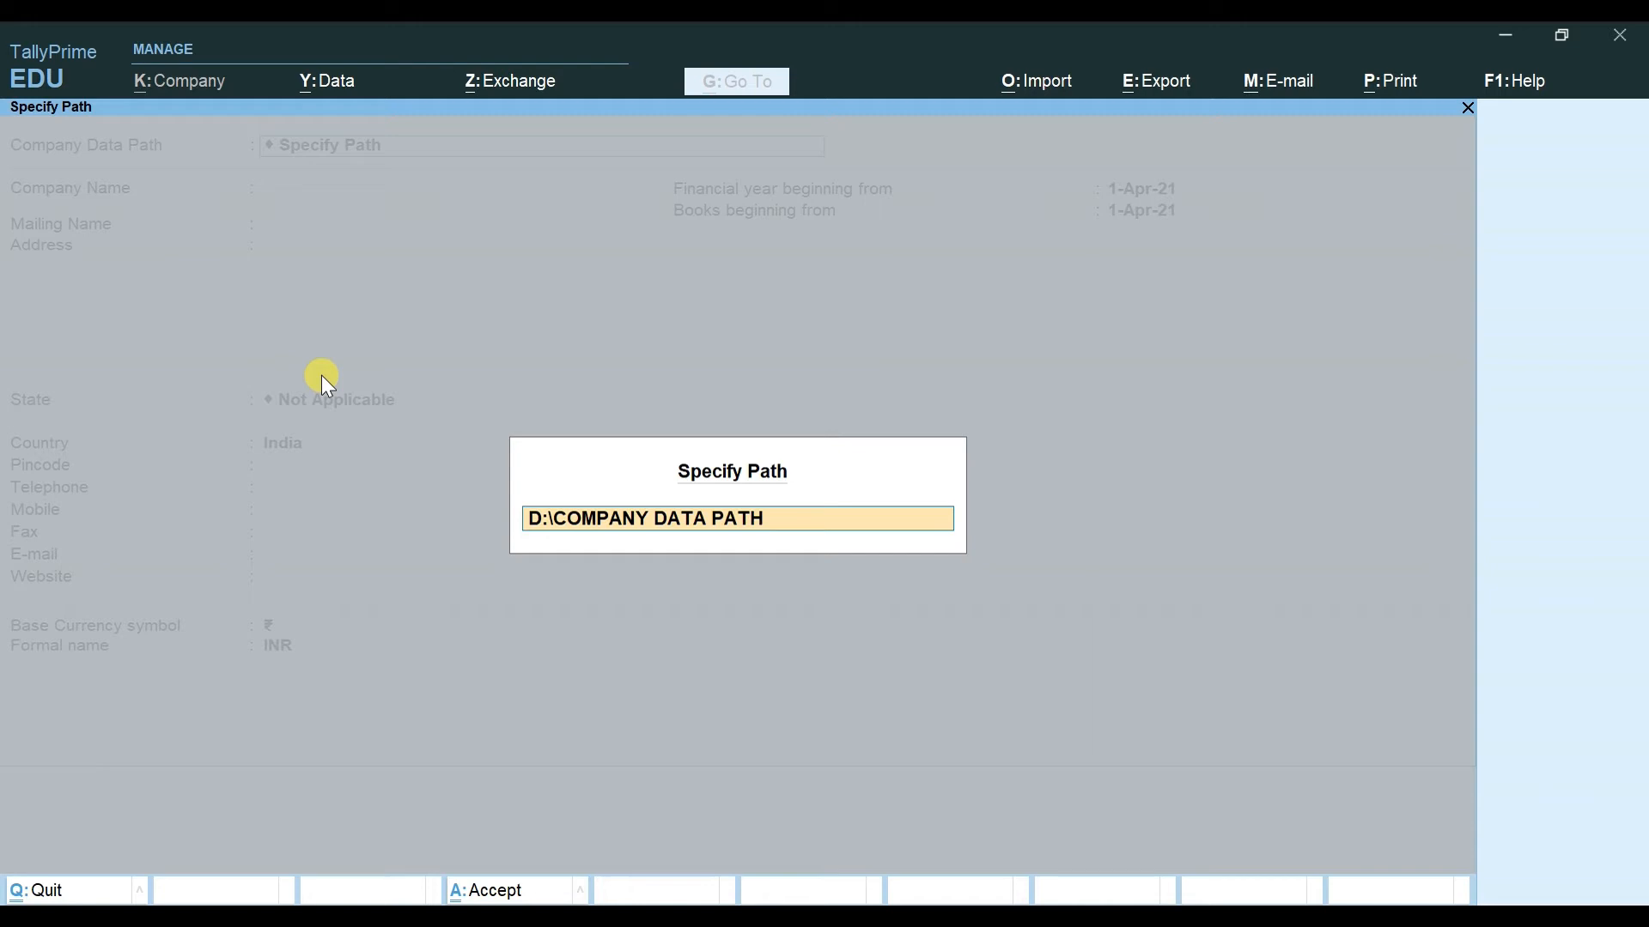
pyautogui.press('Return')
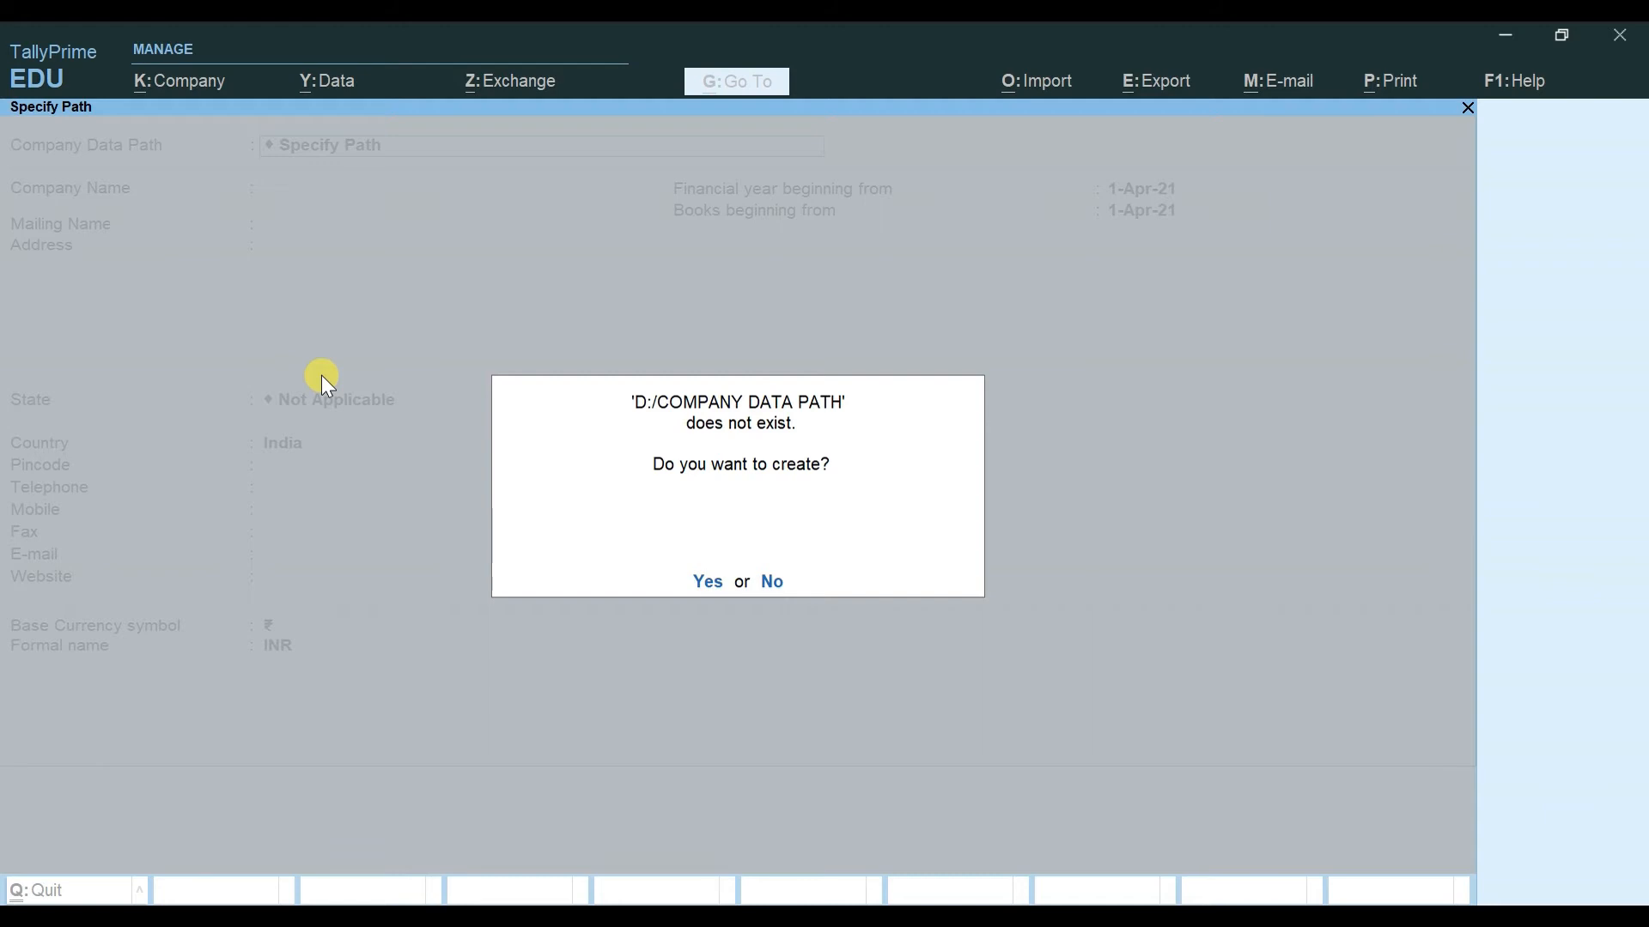
pyautogui.press('super+e')
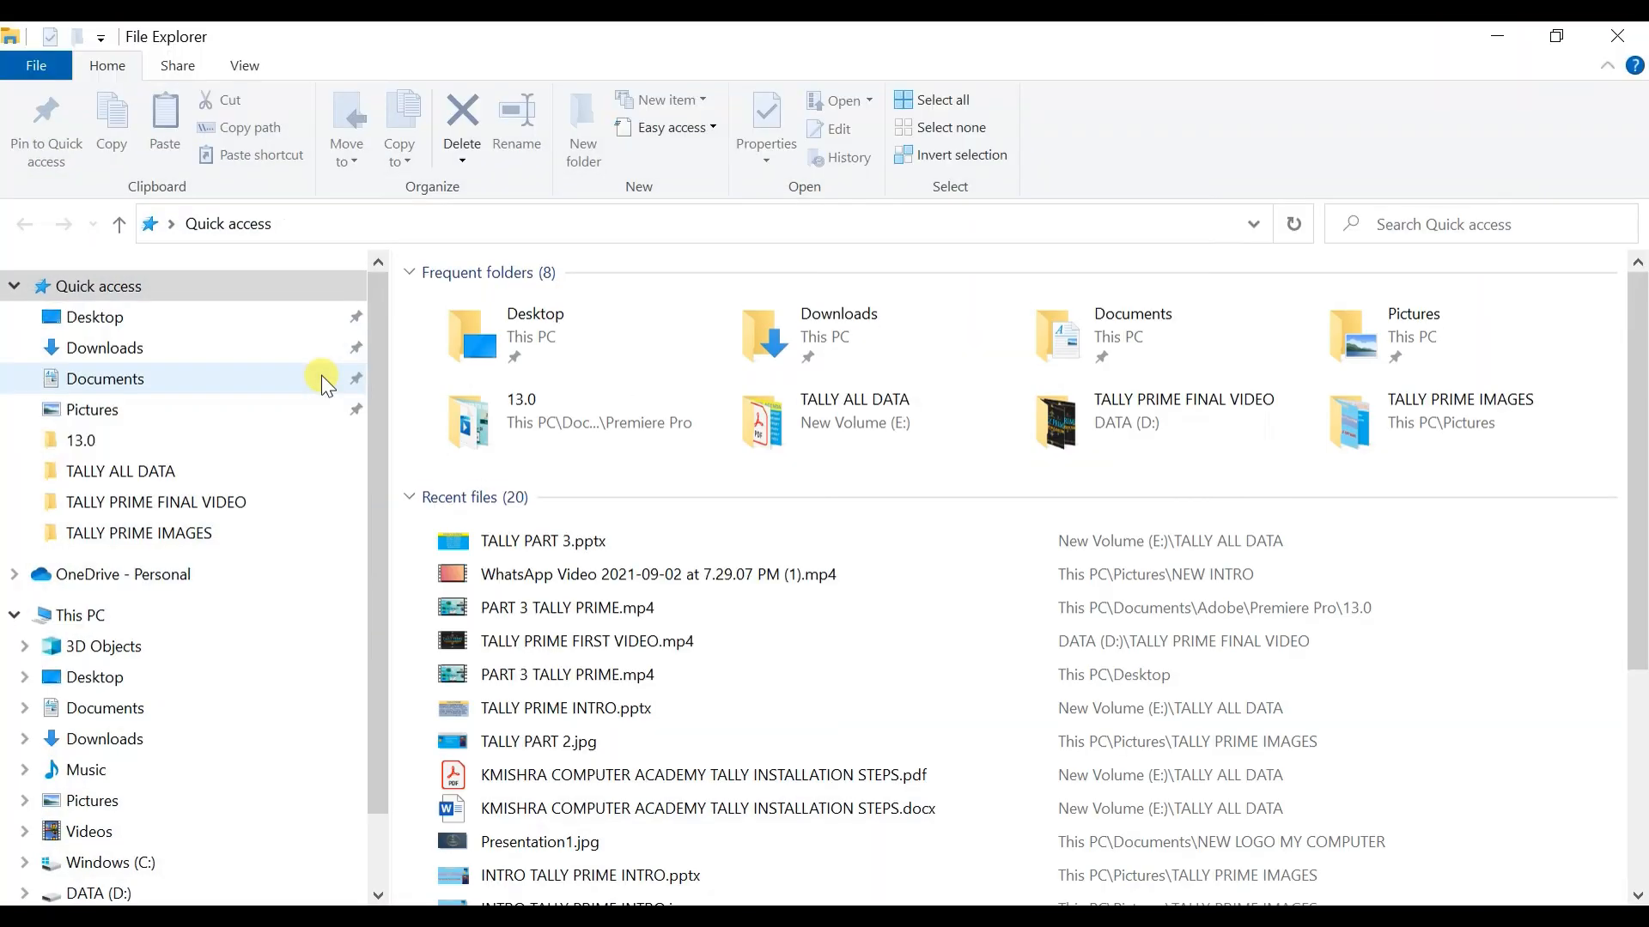
# Step: Check This PC > DATA (D:) for a COMPANY DATA PATH folder, then close Explorer
pyautogui.click(123, 615)
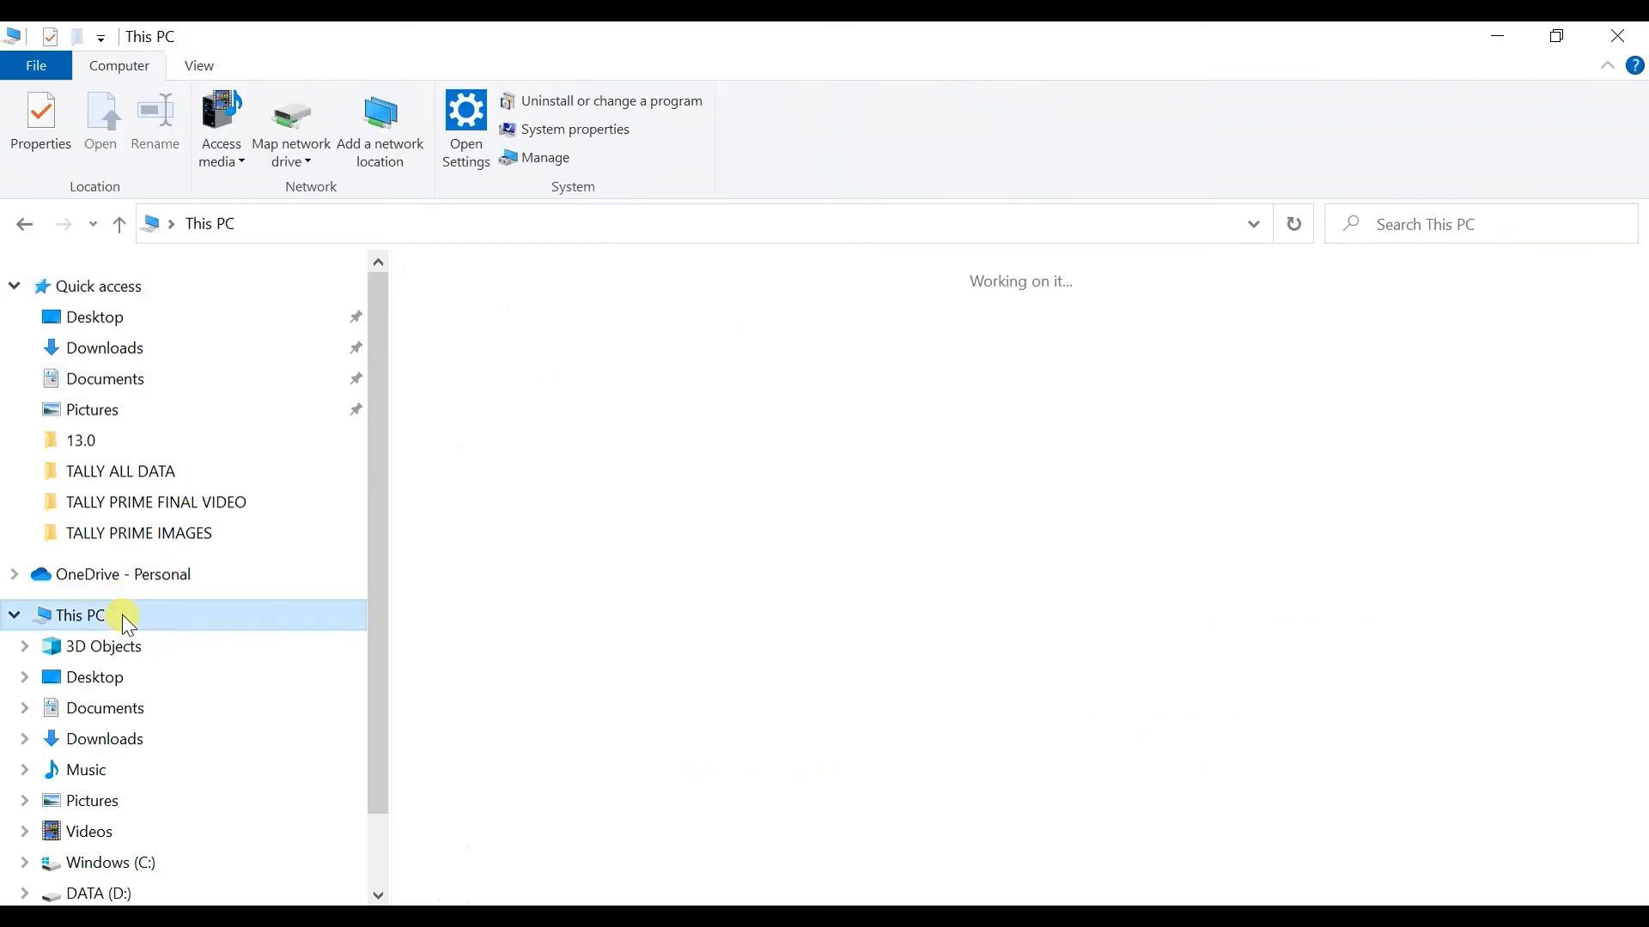
pyautogui.doubleClick(826, 552)
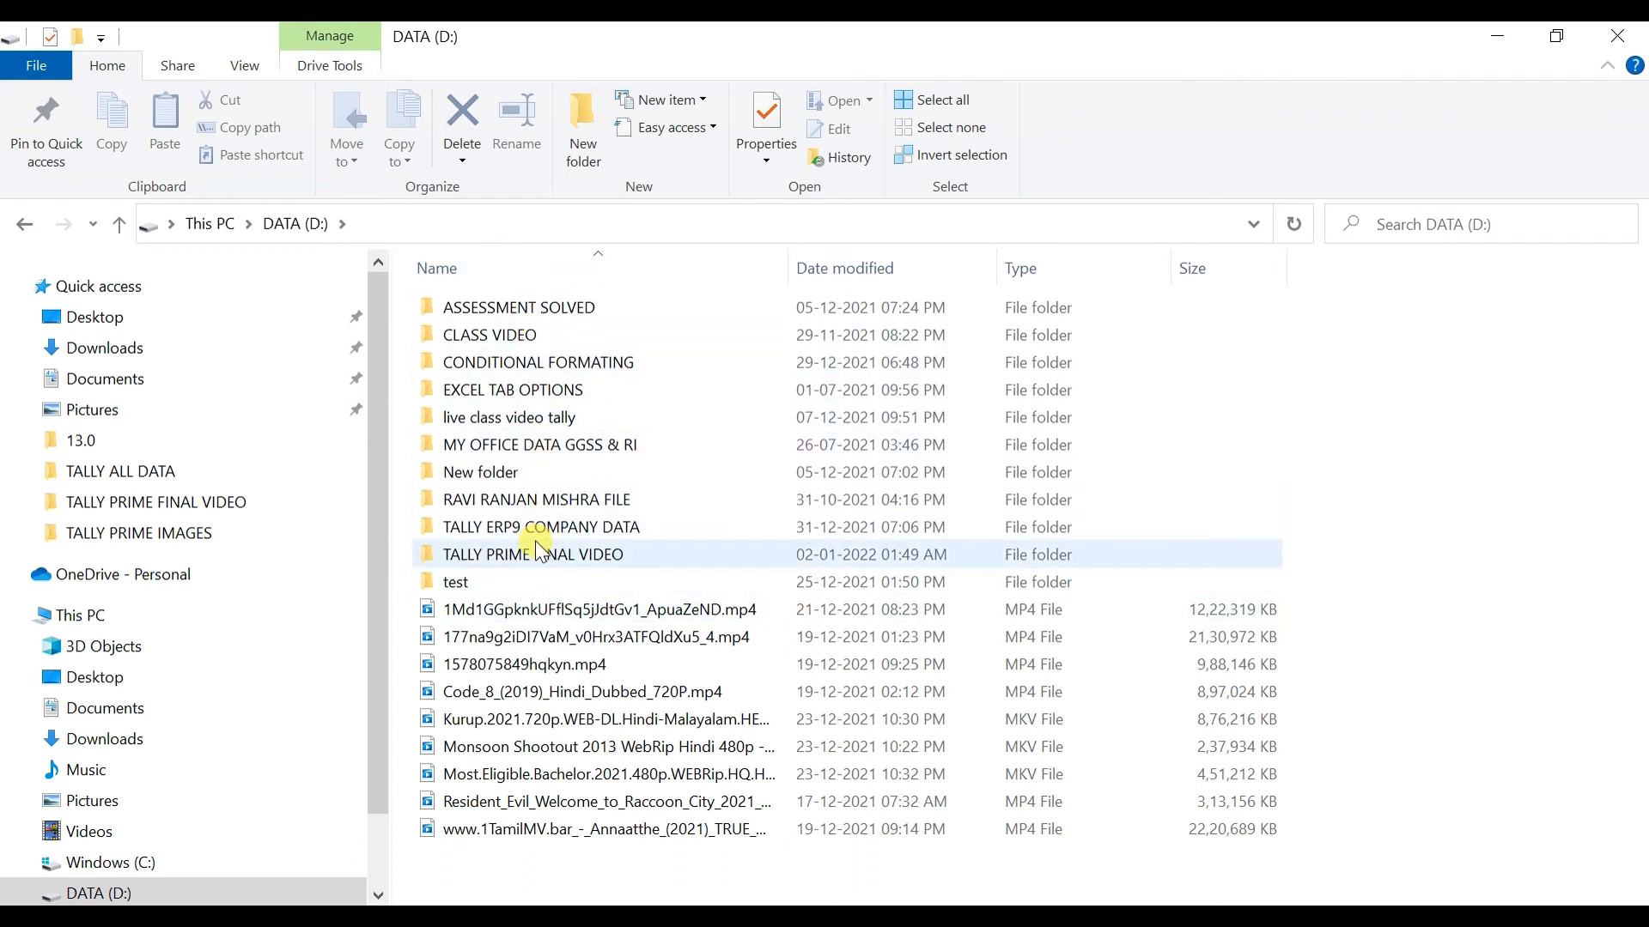
pyautogui.click(543, 915)
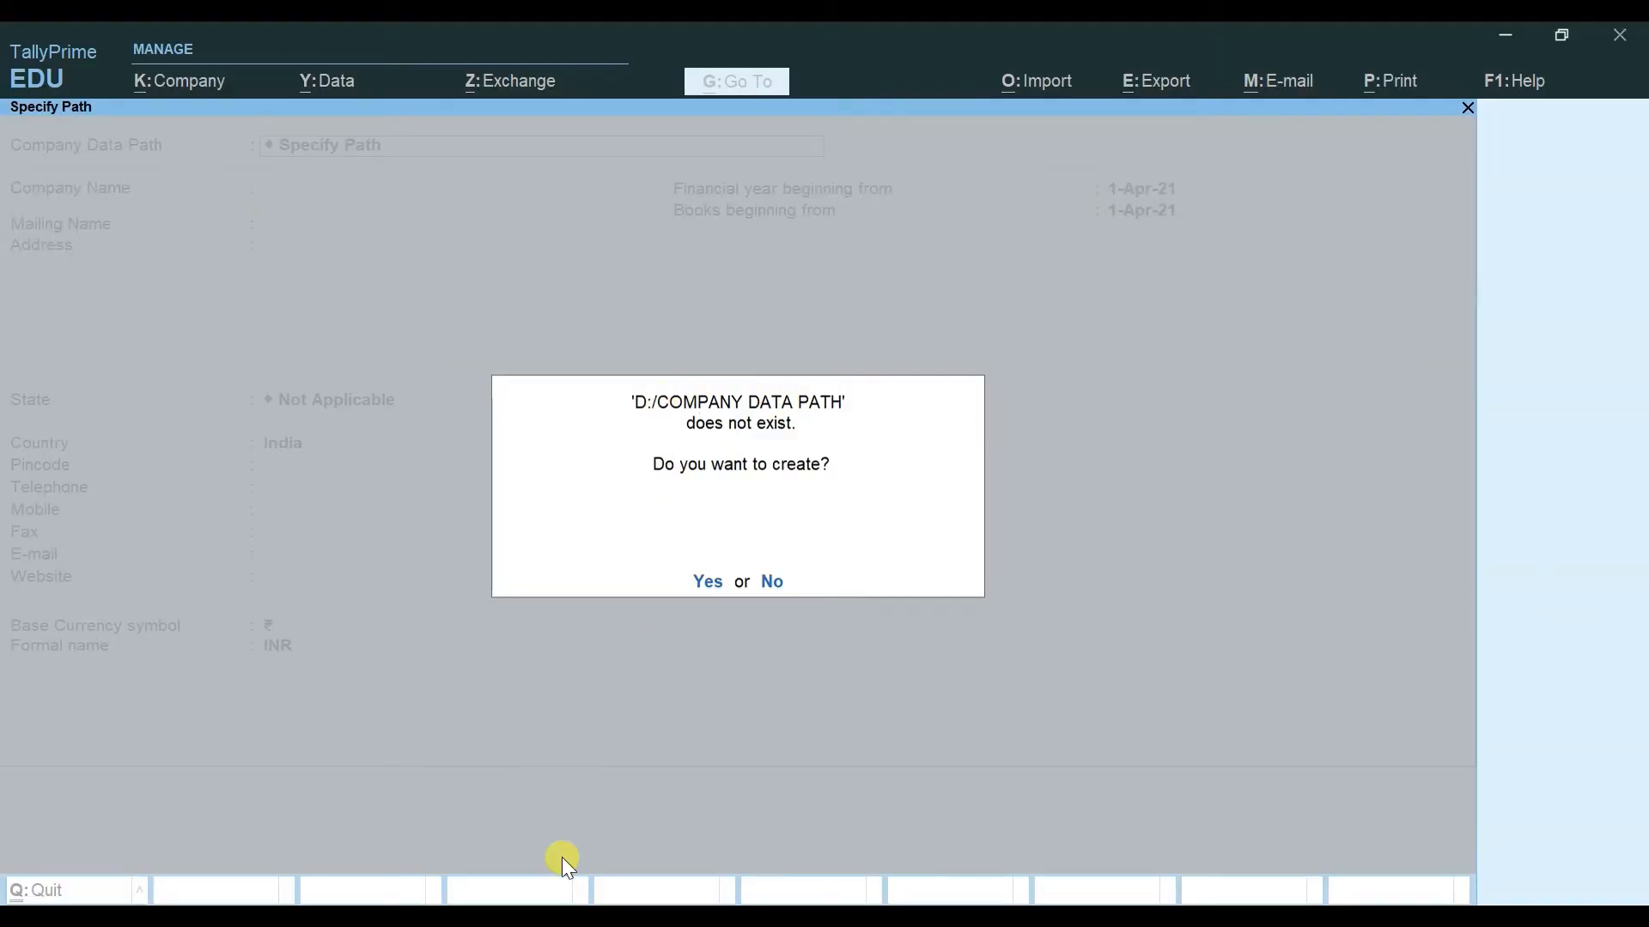
pyautogui.click(287, 916)
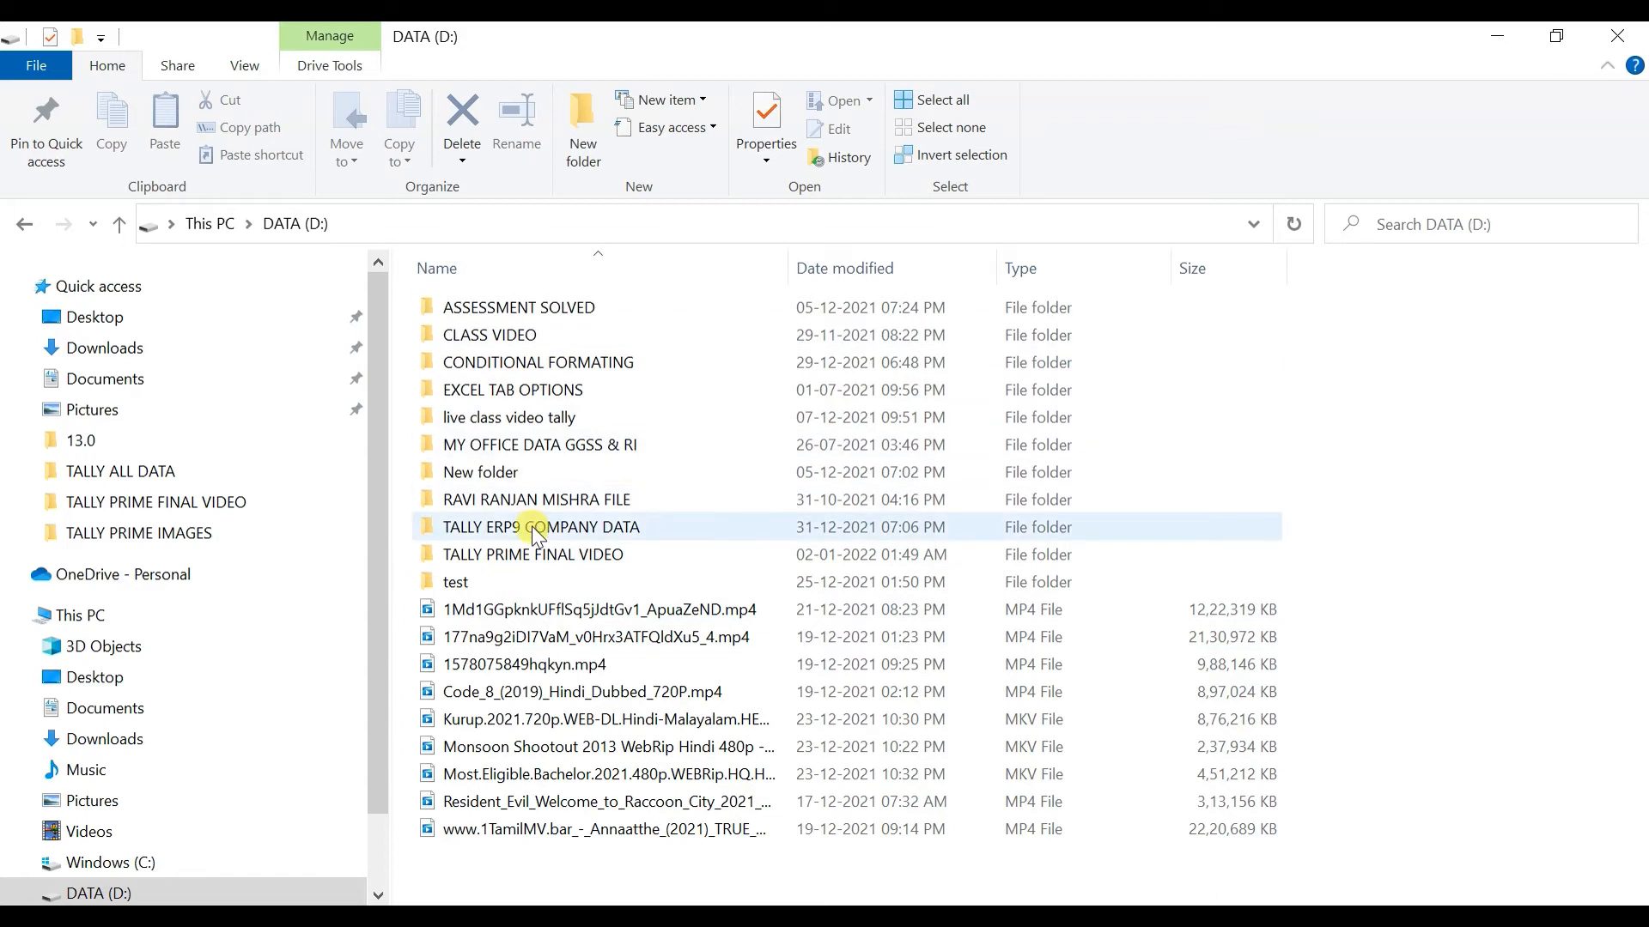
pyautogui.click(1636, 30)
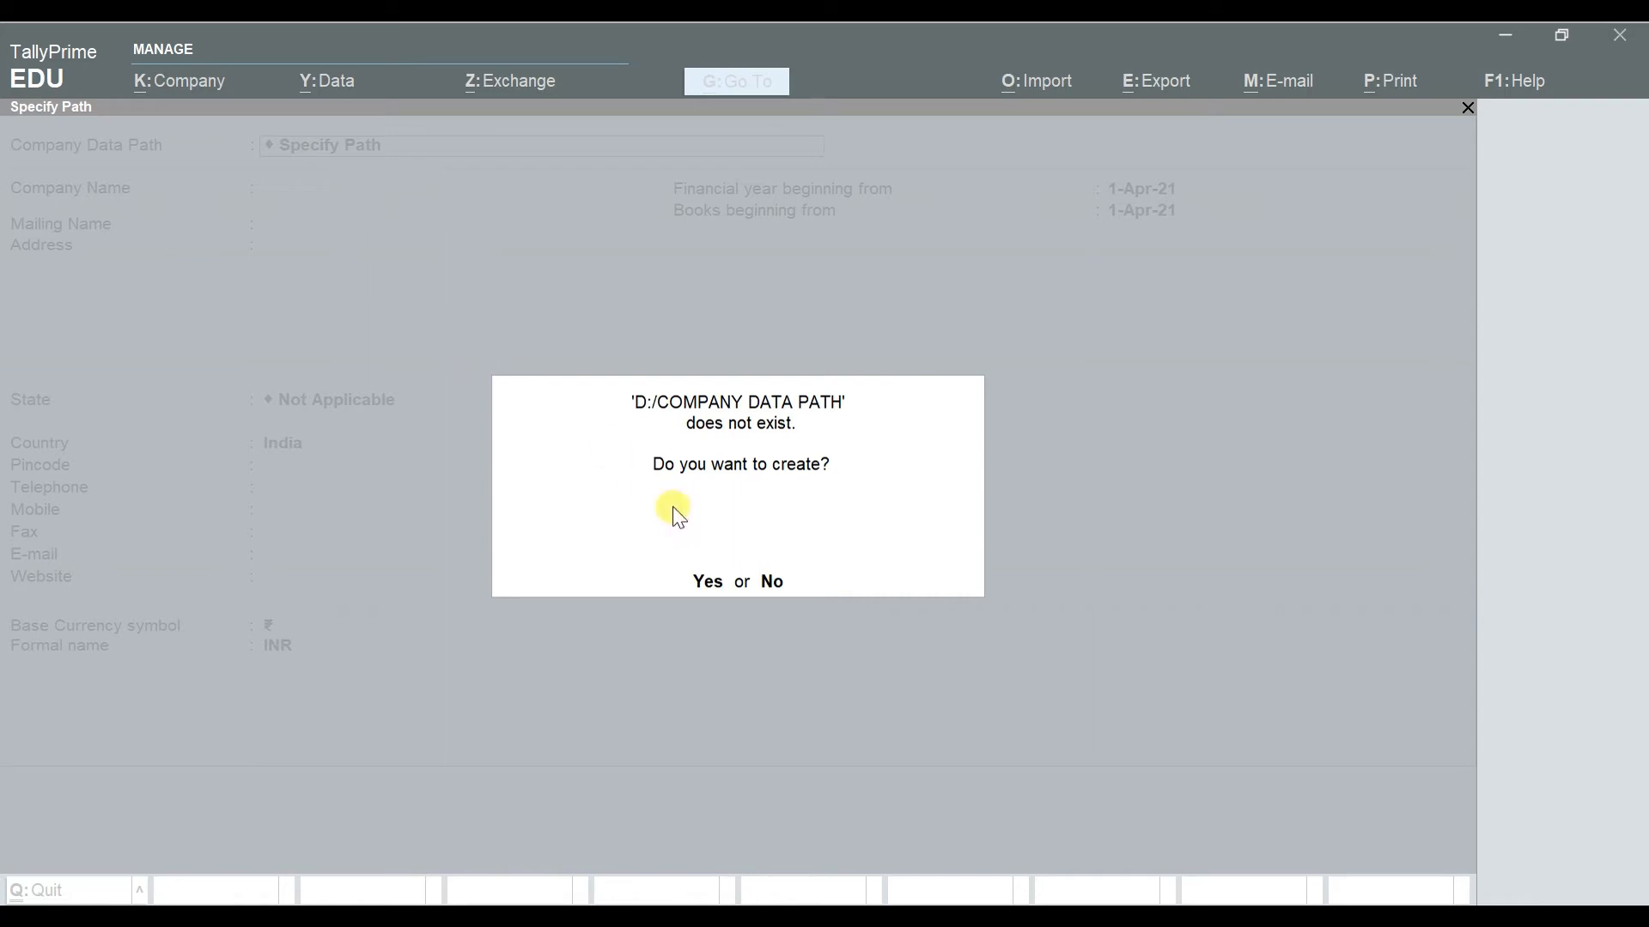
# Step: Accept creating the missing folder and select D:\COMPANY DATA PATH from the List of Folders
pyautogui.click(432, 337)
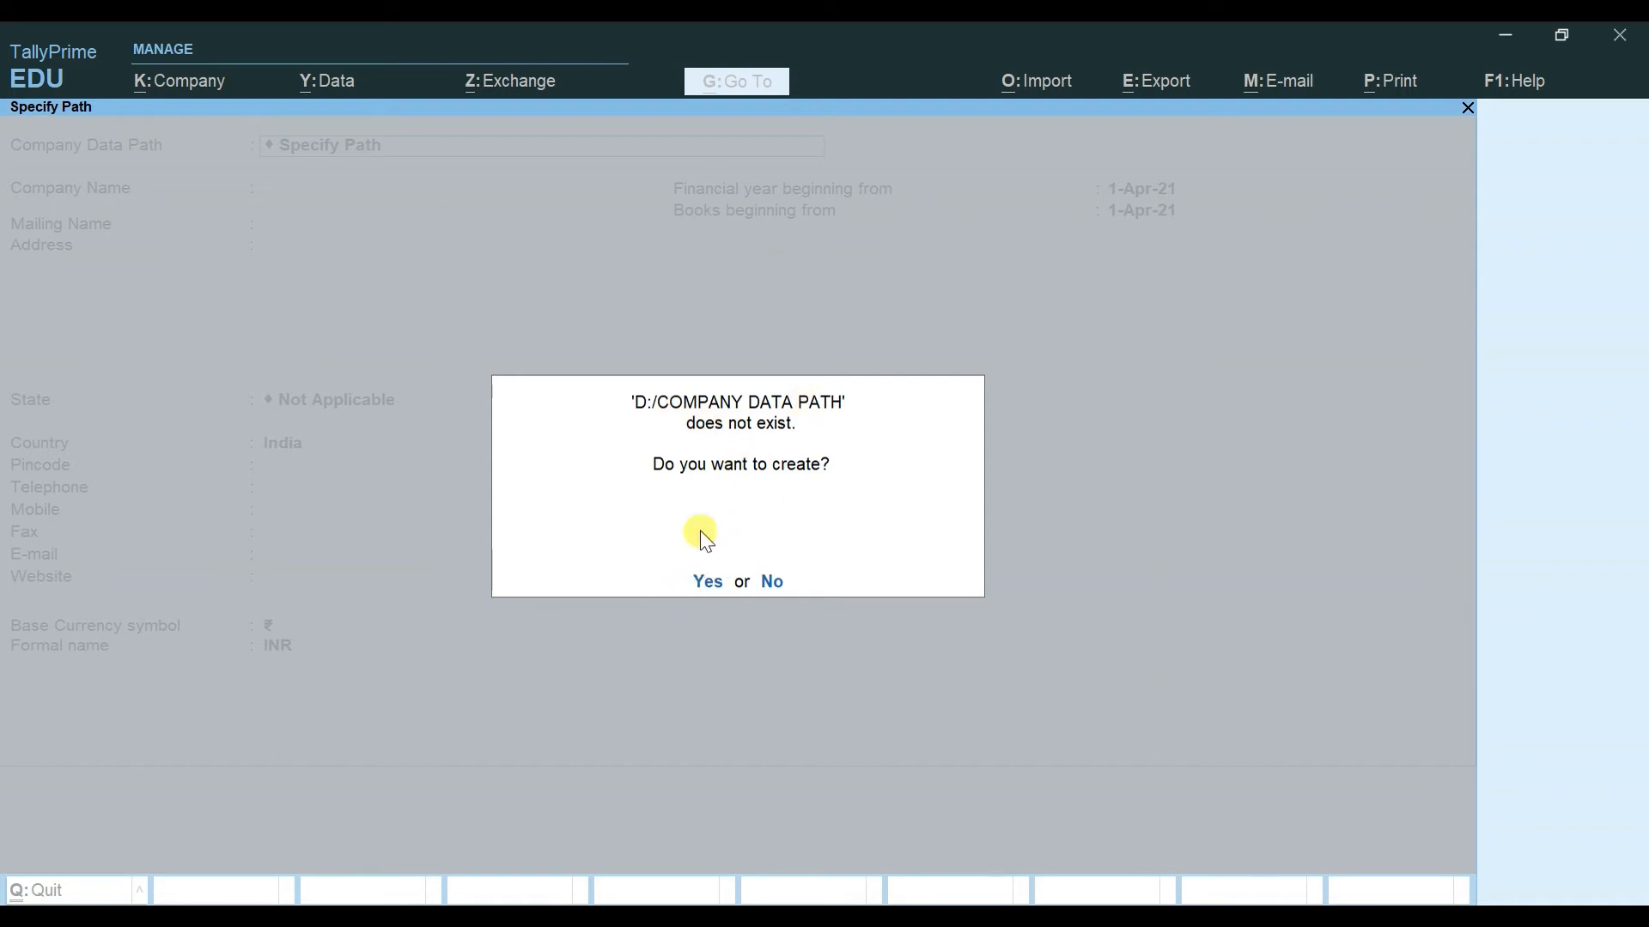
pyautogui.click(706, 582)
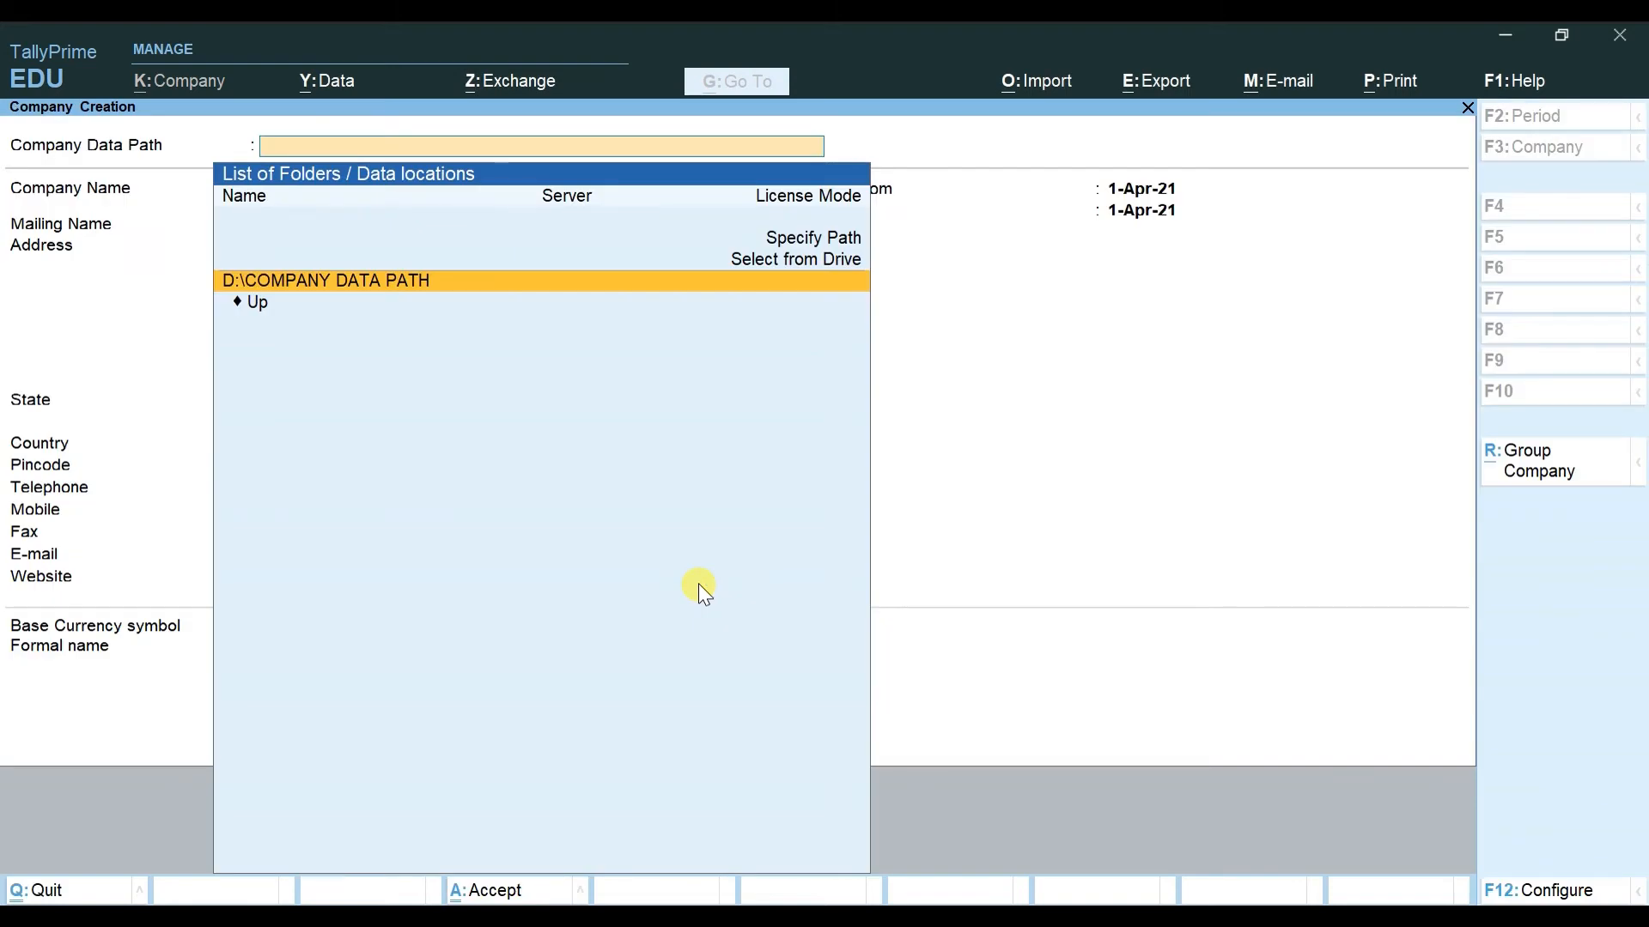
pyautogui.click(415, 283)
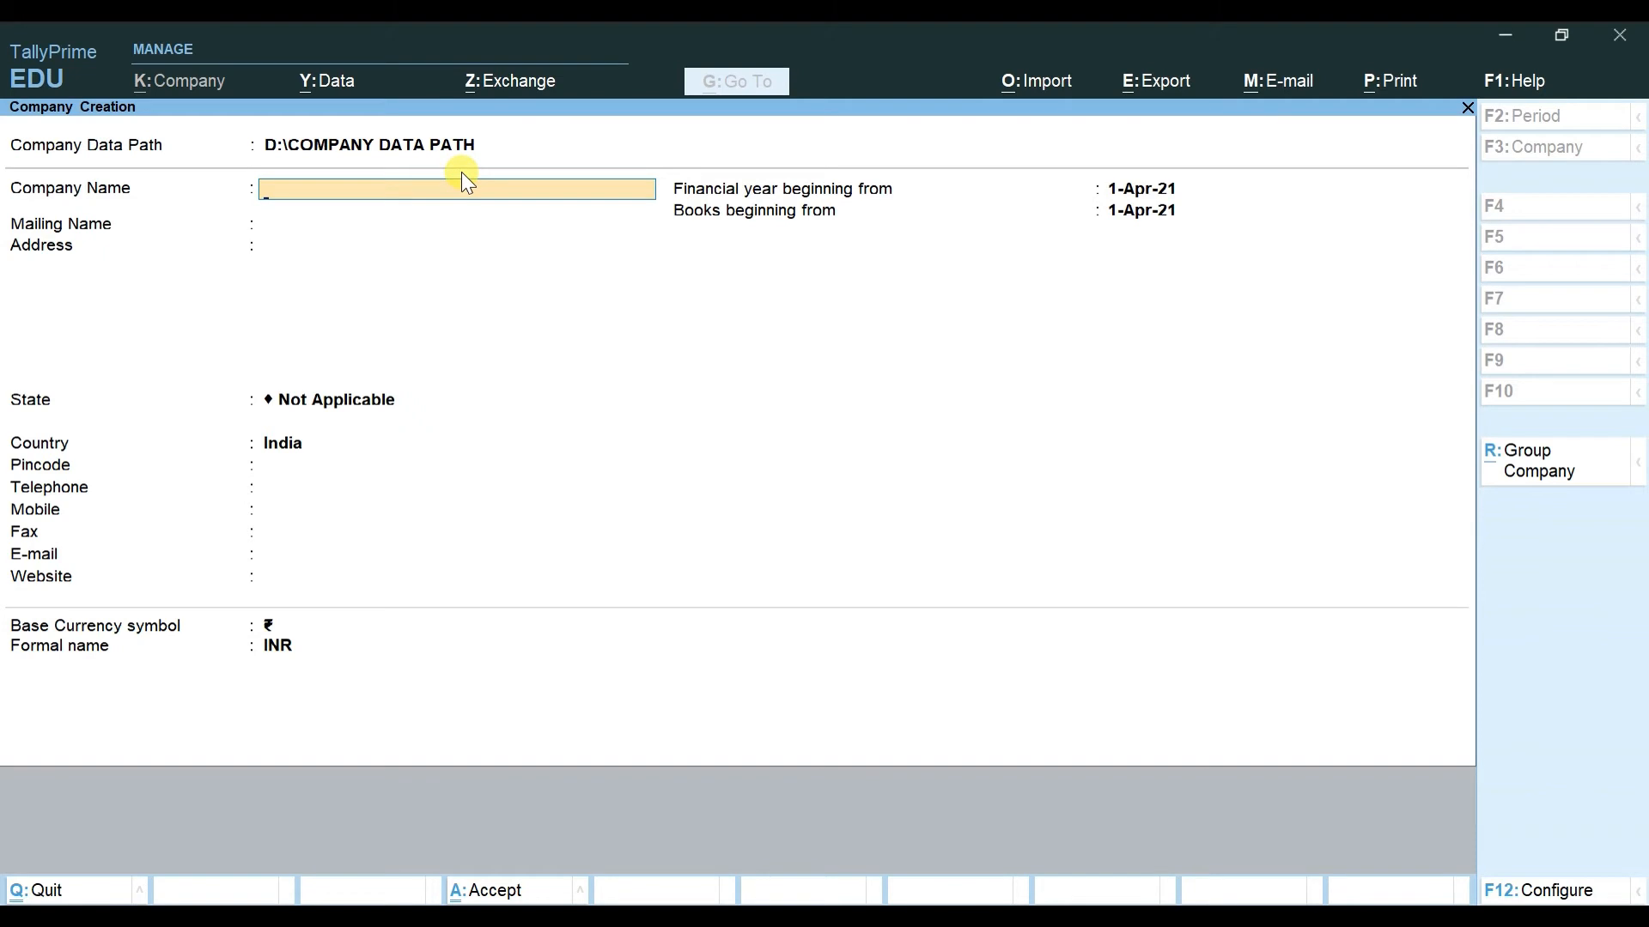
# Step: Verify COMPANY DATA PATH now exists on DATA (D:), close Explorer, and return to the data path
pyautogui.press('super+e')
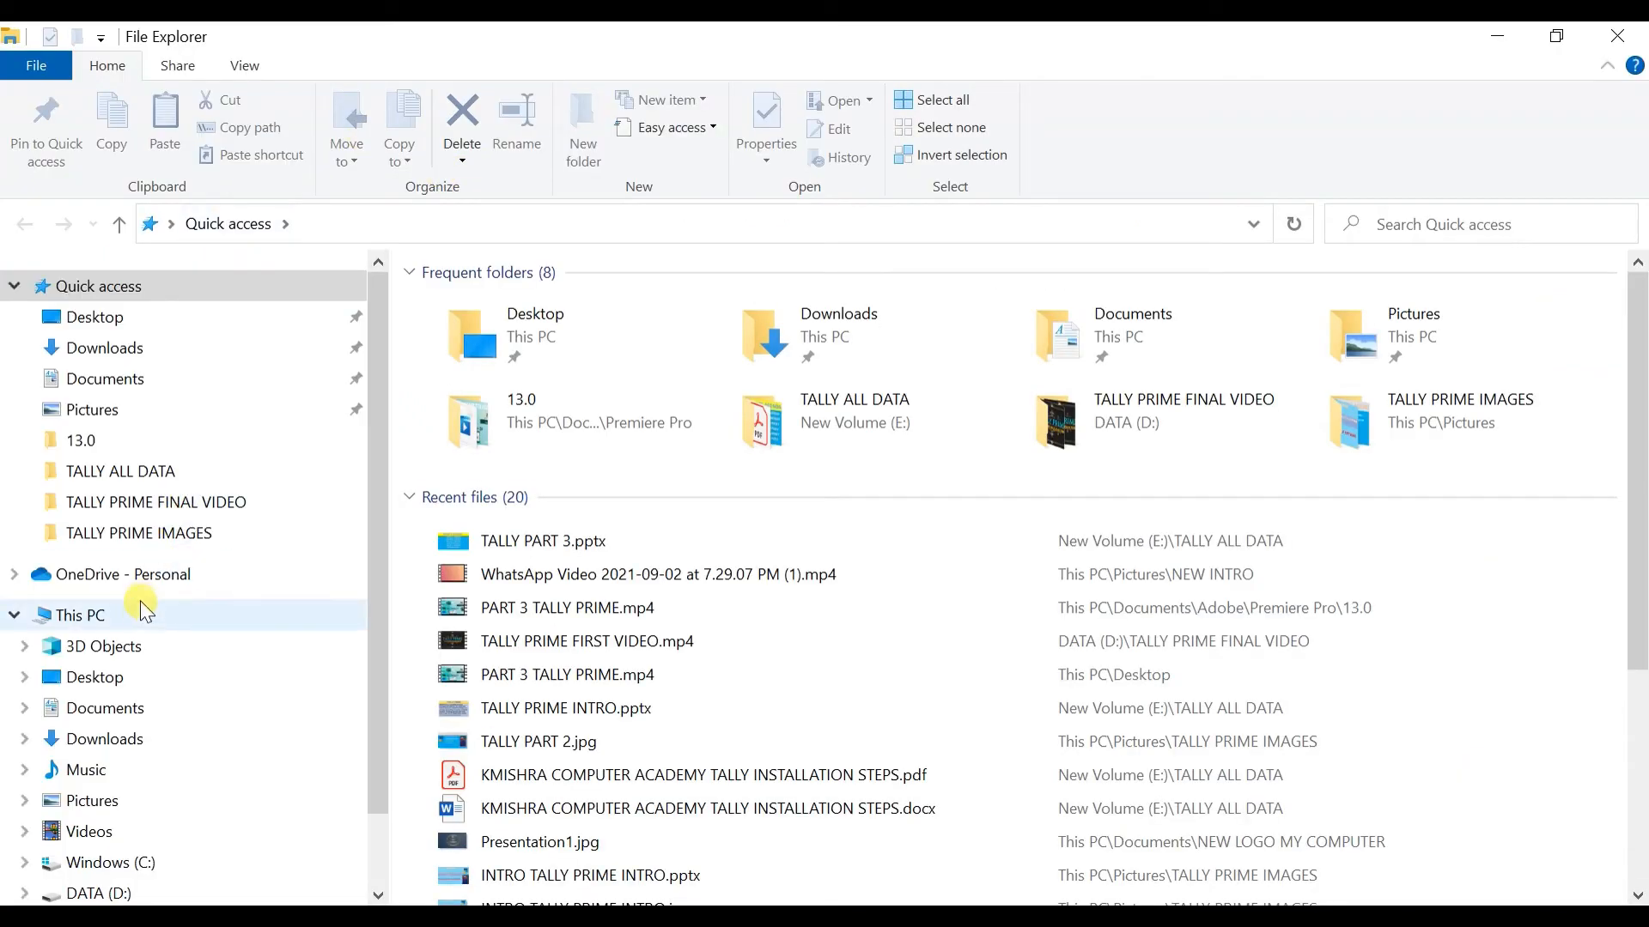
pyautogui.click(81, 615)
pyautogui.doubleClick(933, 572)
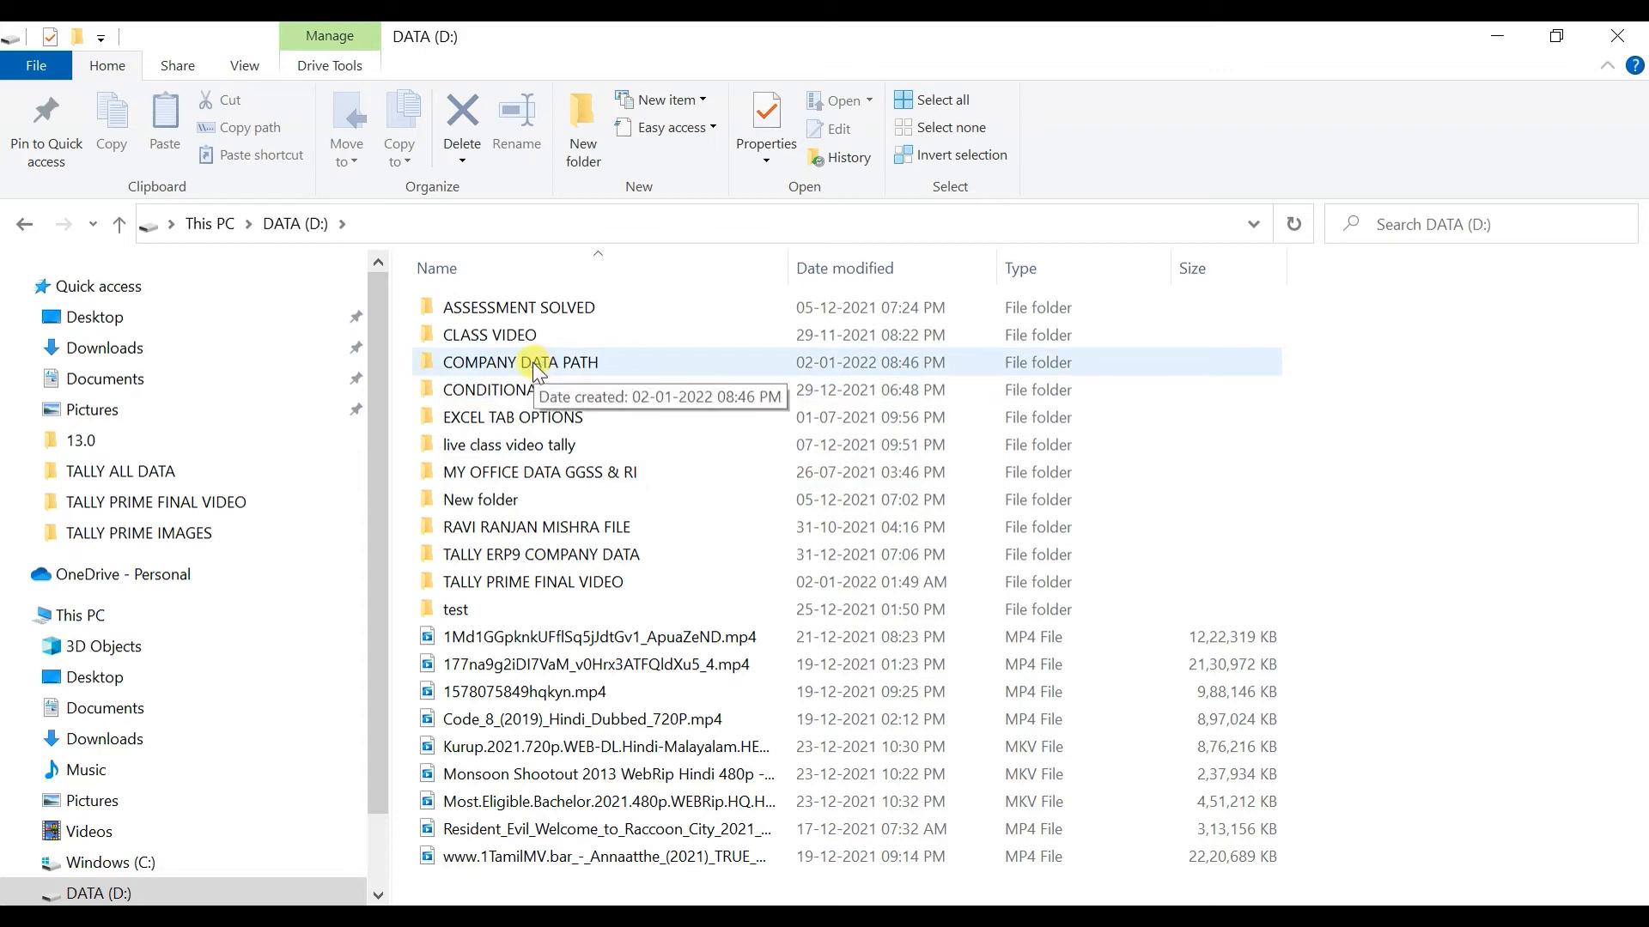
pyautogui.click(1617, 35)
pyautogui.press('BackSpace')
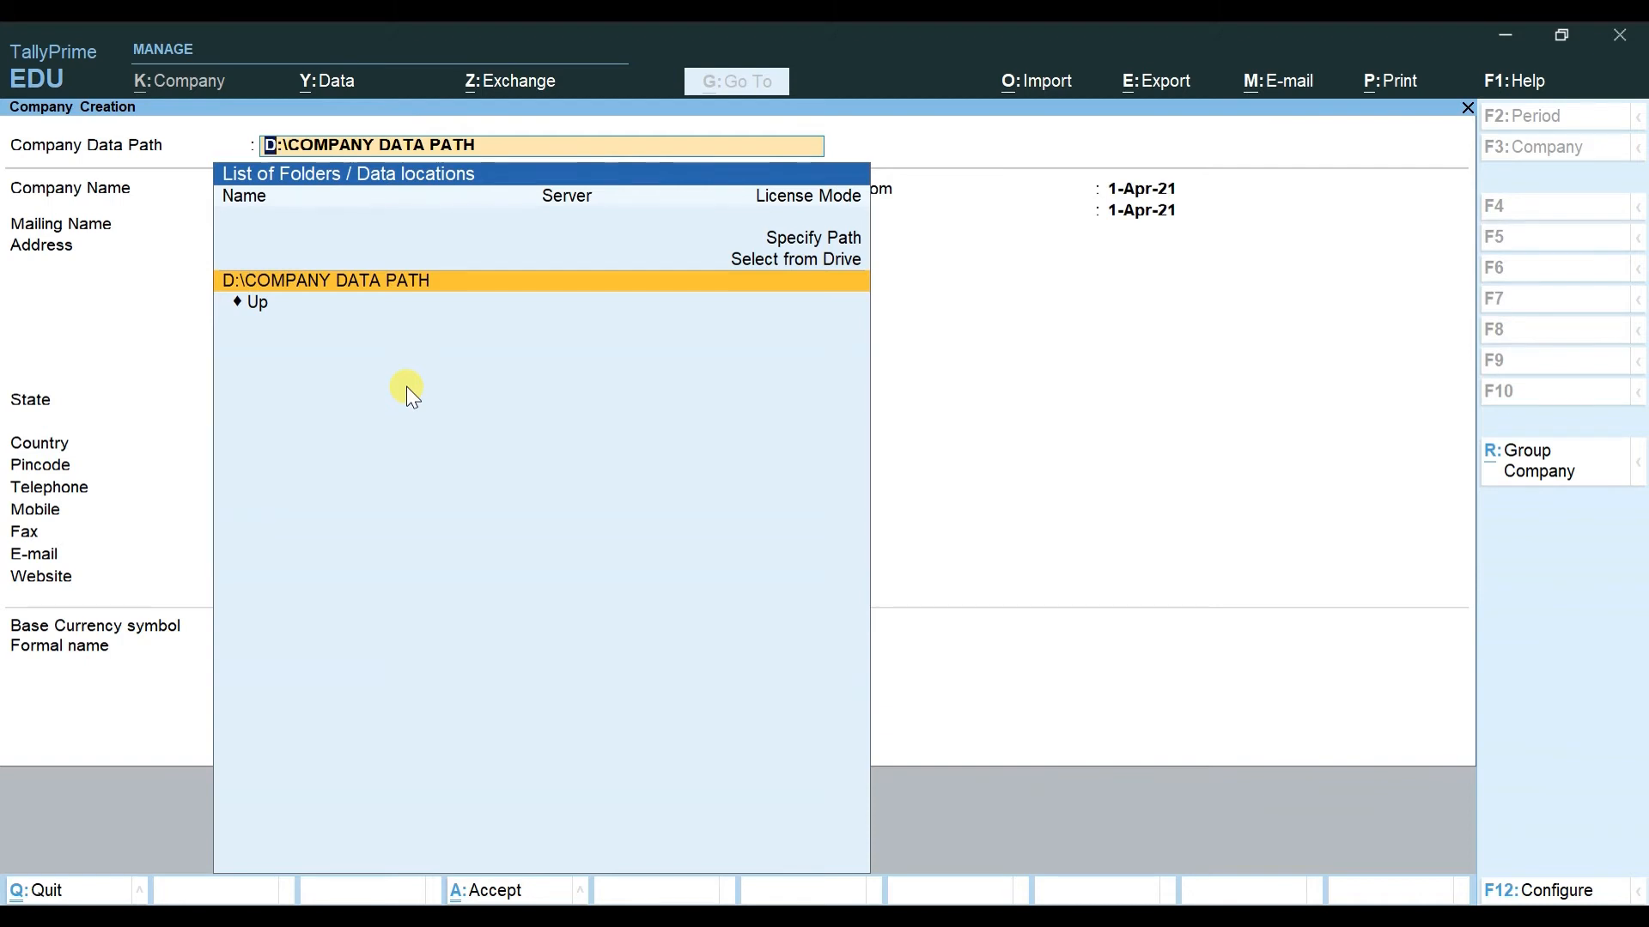
# Step: Open Data > Data Path from the Alt+Y menu to view the data path configuration
pyautogui.press('alt')
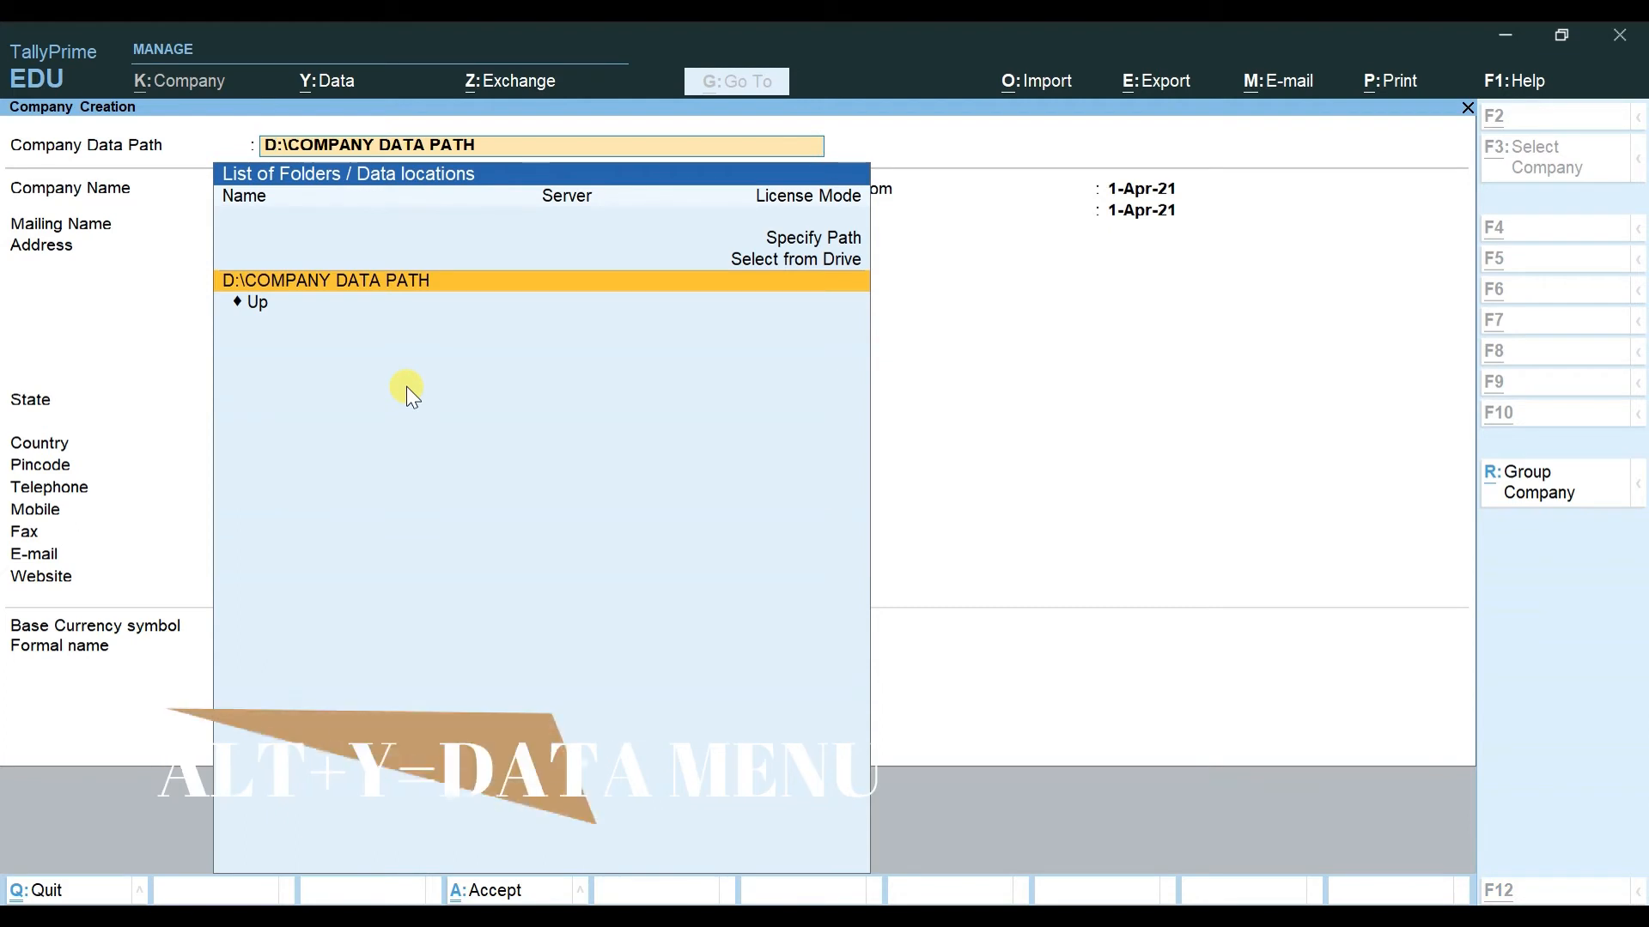
pyautogui.hotkey('alt', 'y')
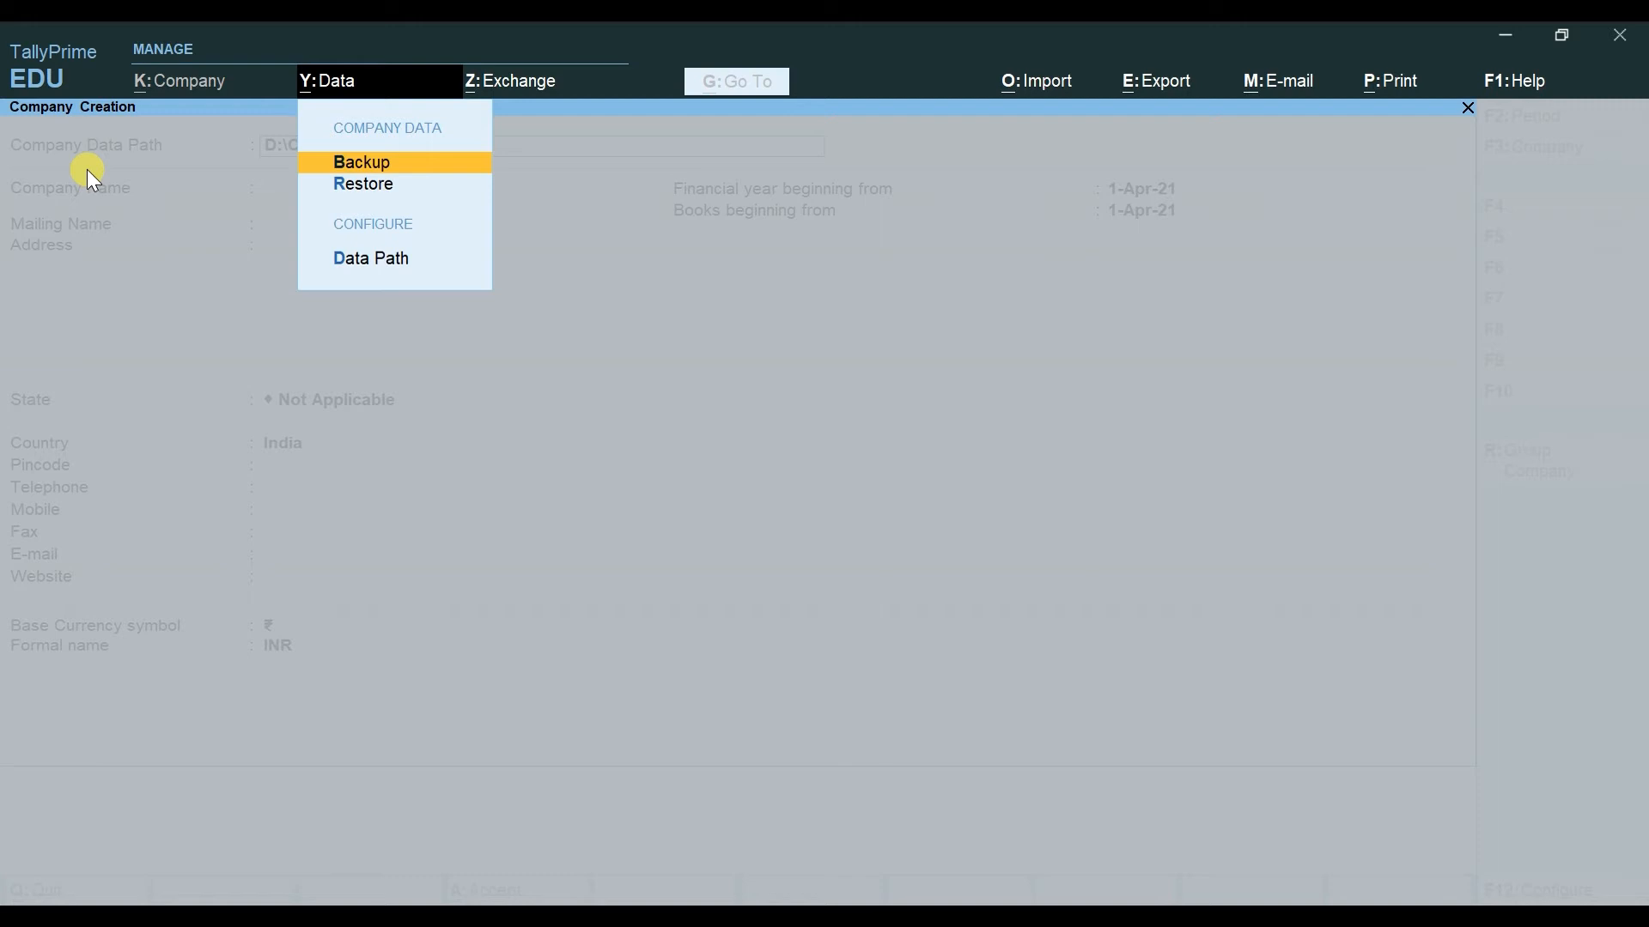
pyautogui.press('d')
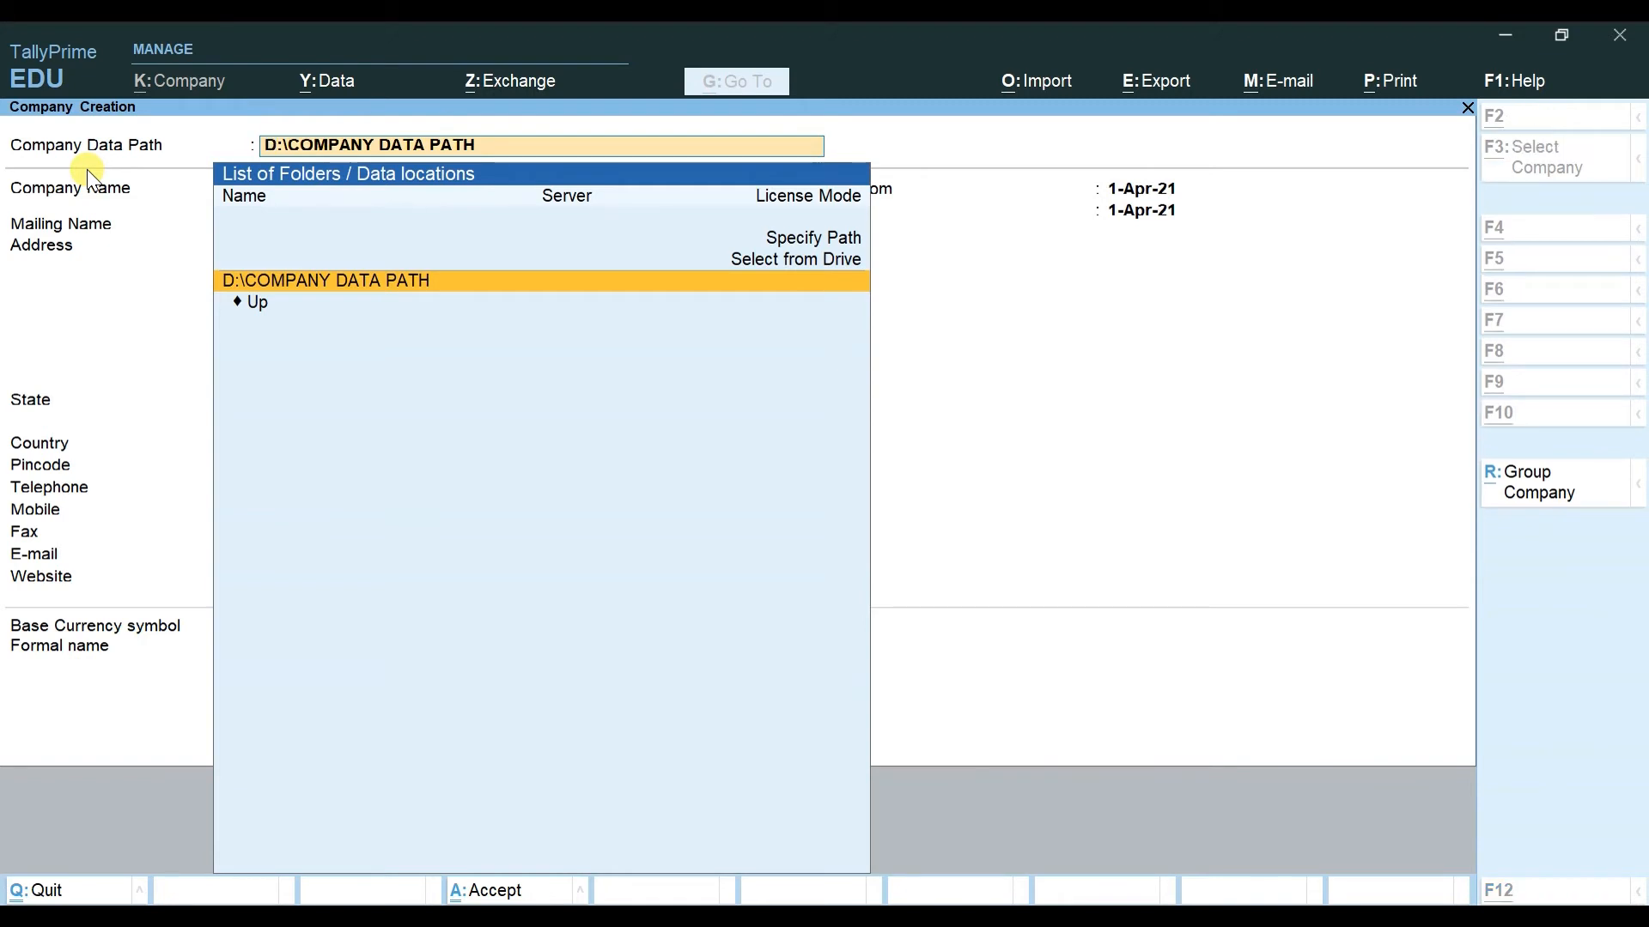
pyautogui.hotkey('alt', 'y')
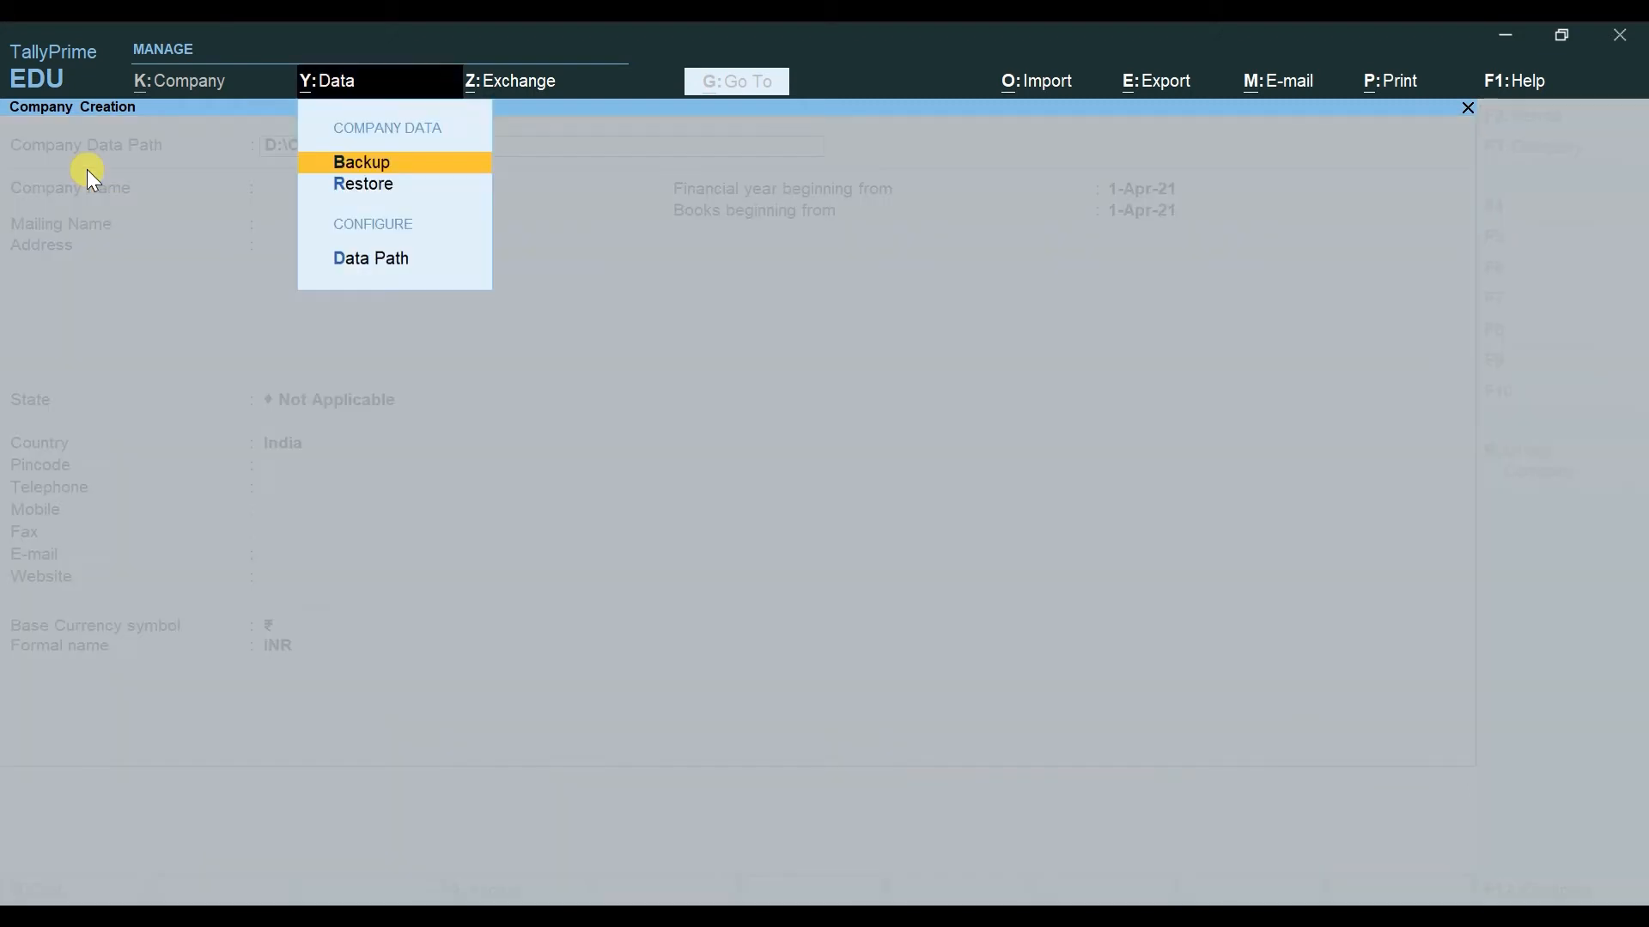
pyautogui.press('Down')
pyautogui.press('Down')
pyautogui.press('Down')
pyautogui.press('Up')
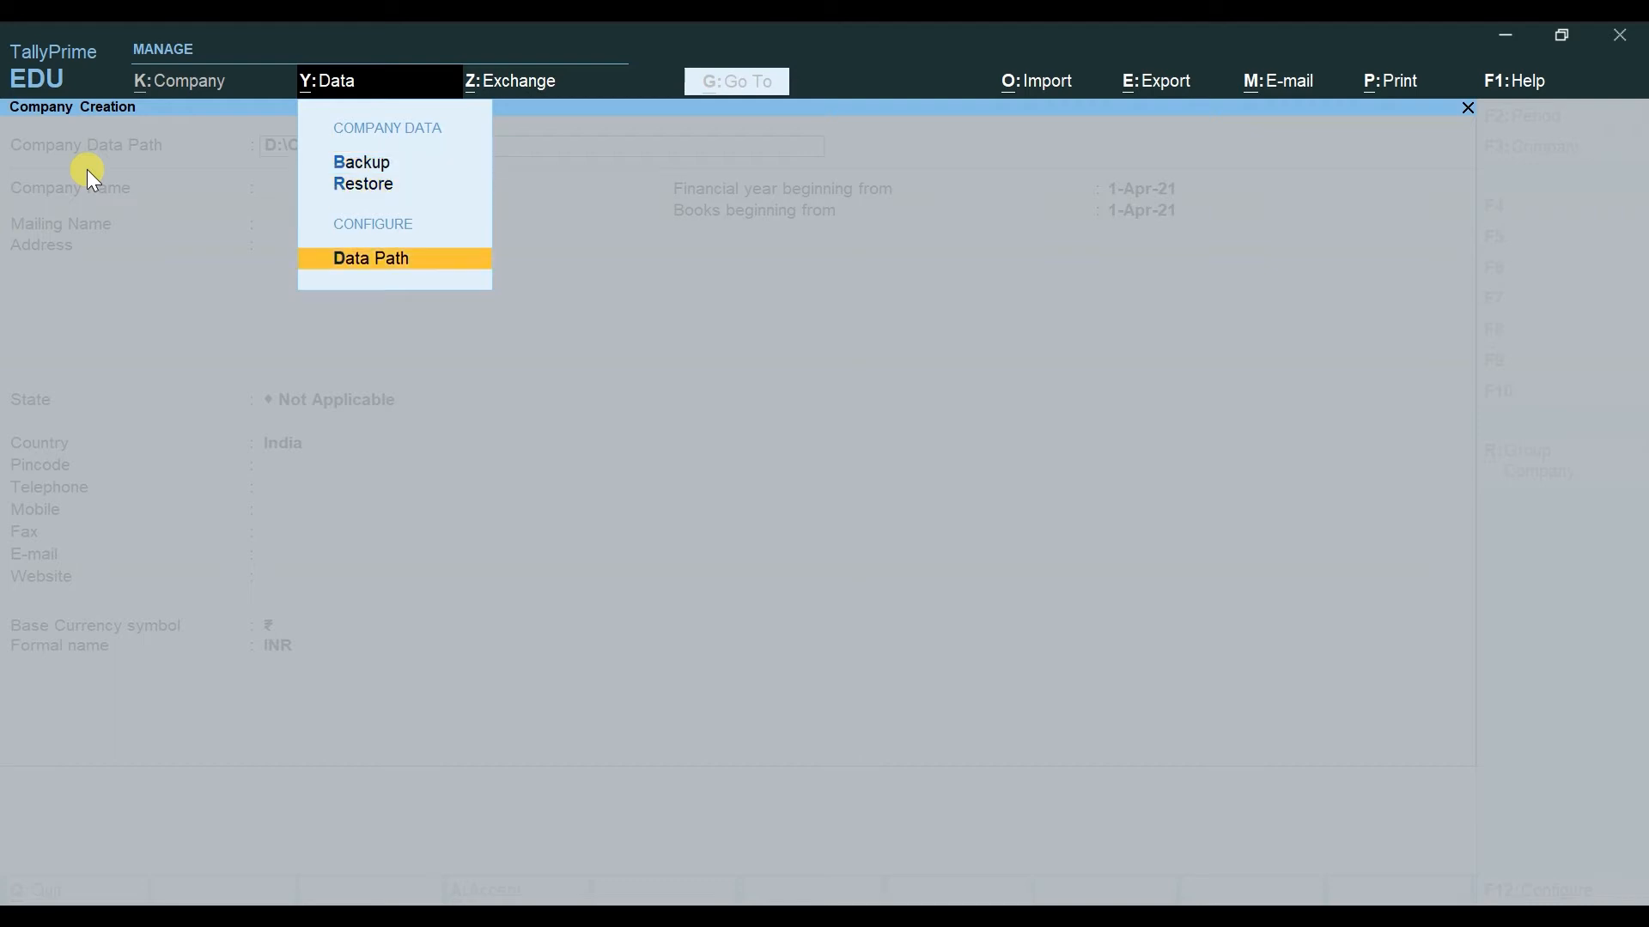
pyautogui.press('Return')
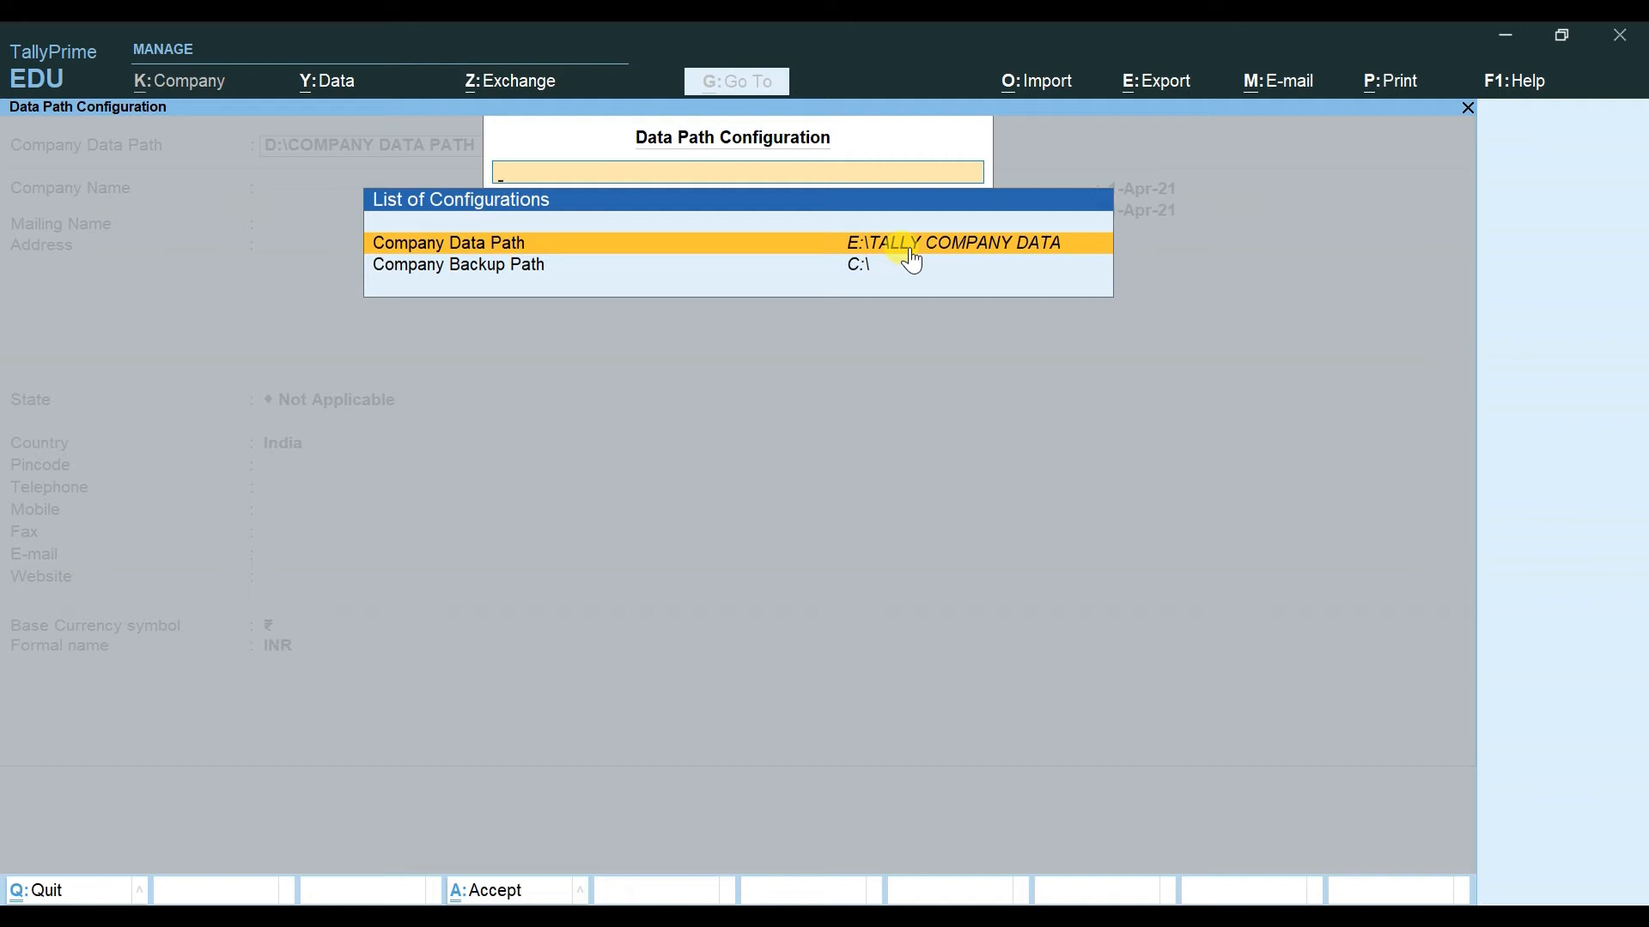
# Step: Clear the D:\COMPANY DATA PATH value and quit Company Creation twice without saving
pyautogui.press('Escape')
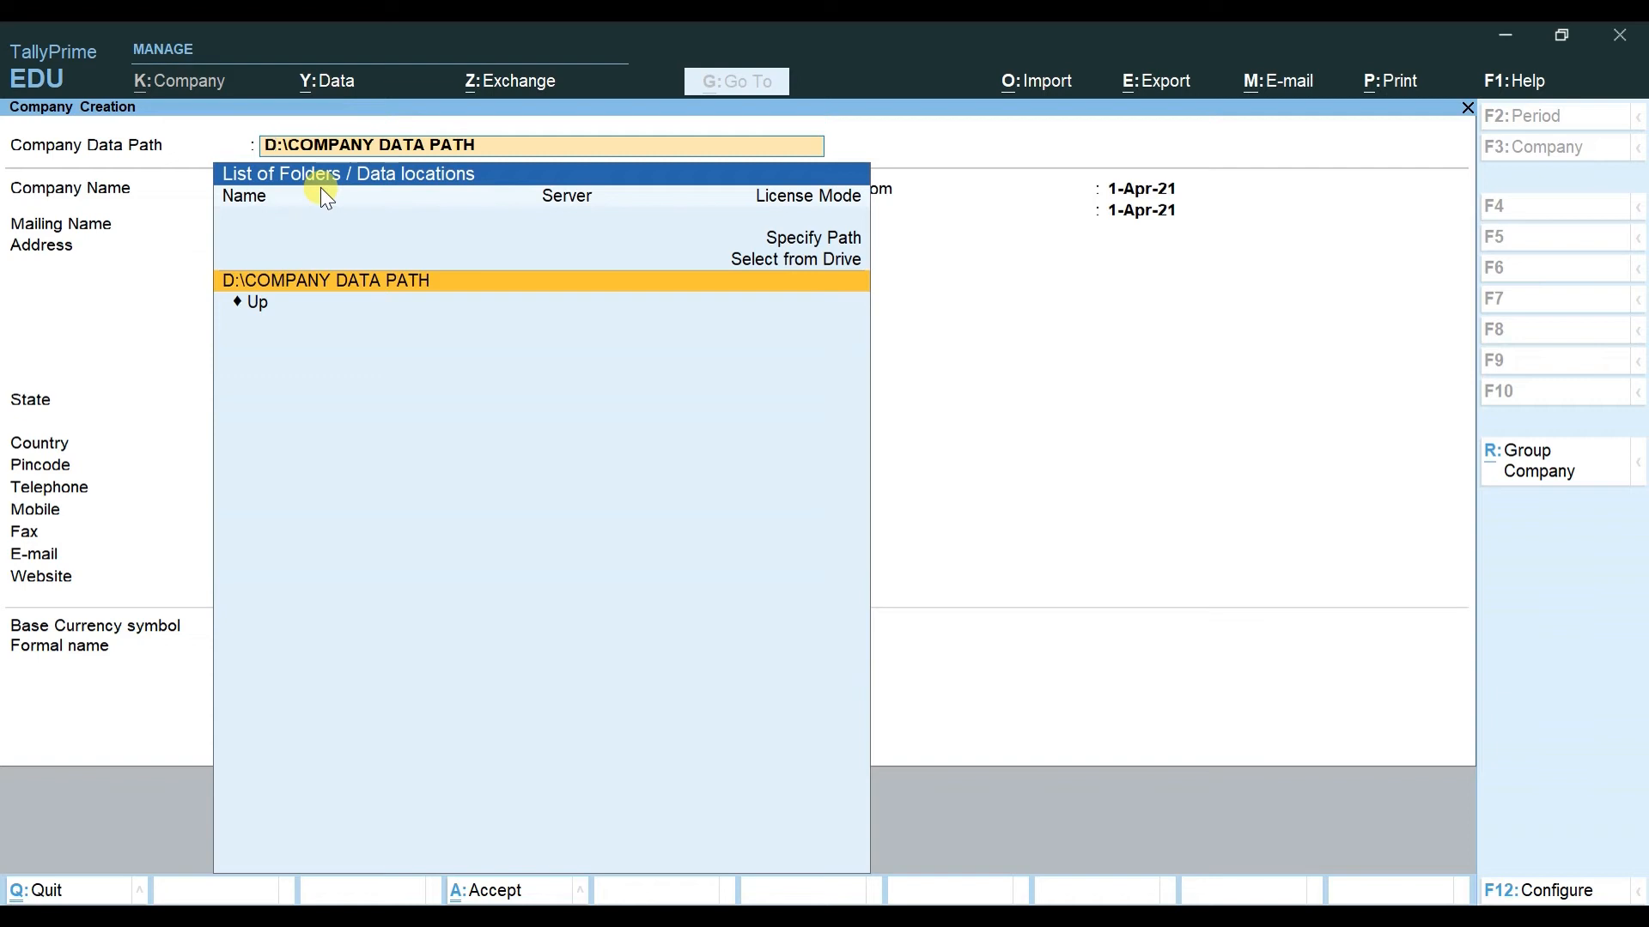
pyautogui.press('BackSpace')
pyautogui.press('Escape')
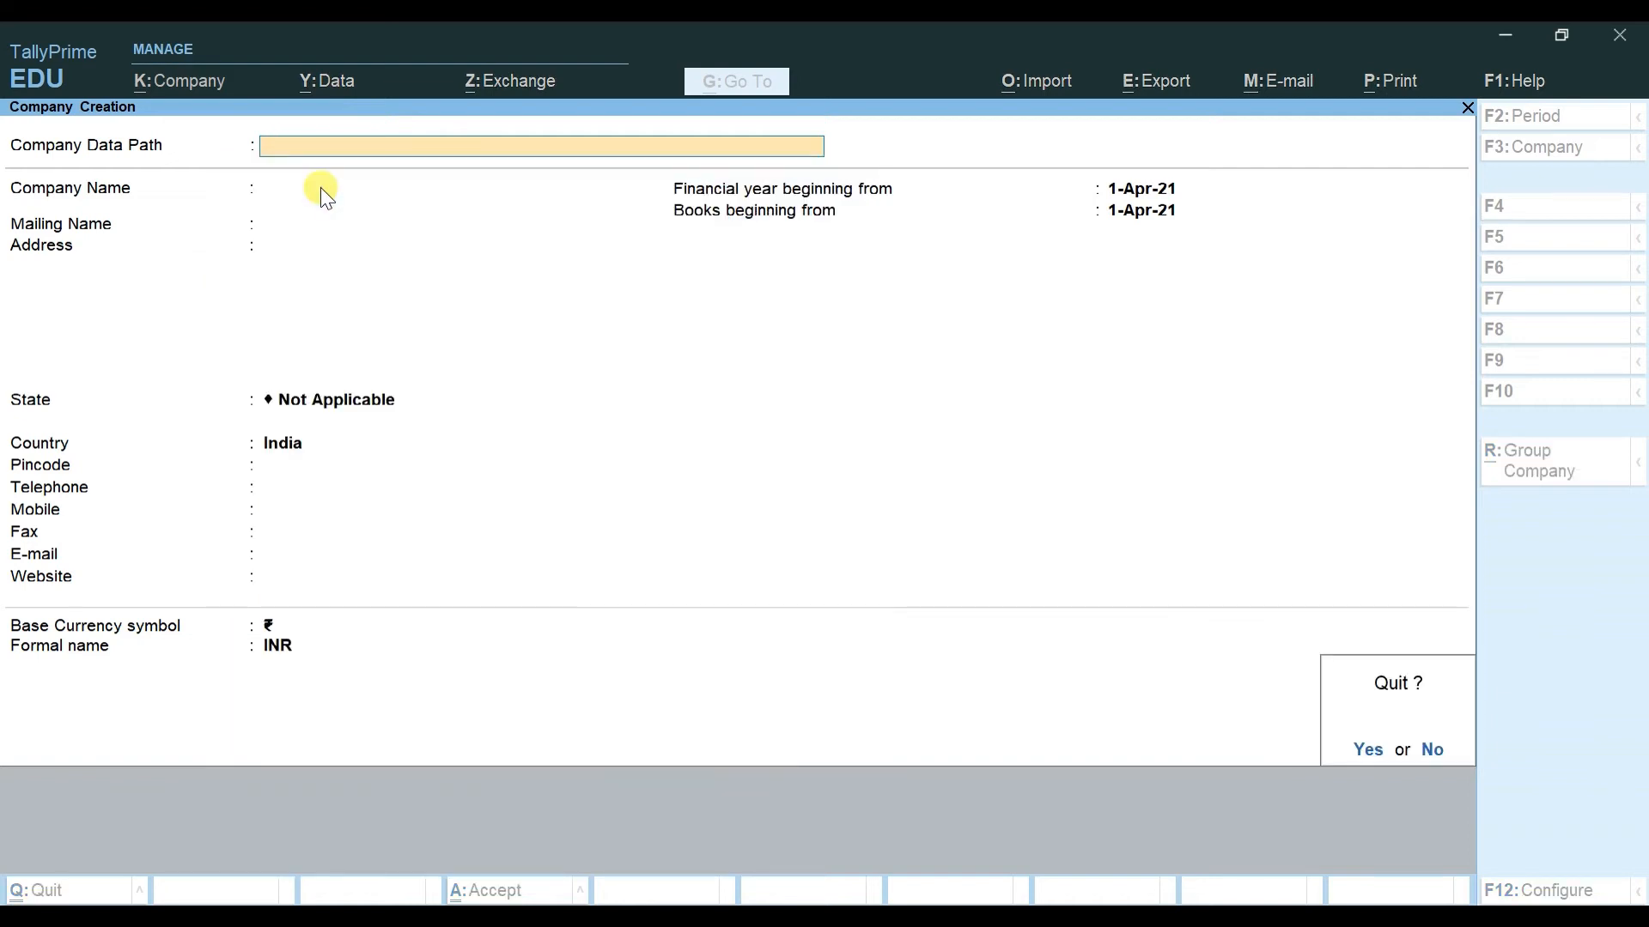
pyautogui.press('y')
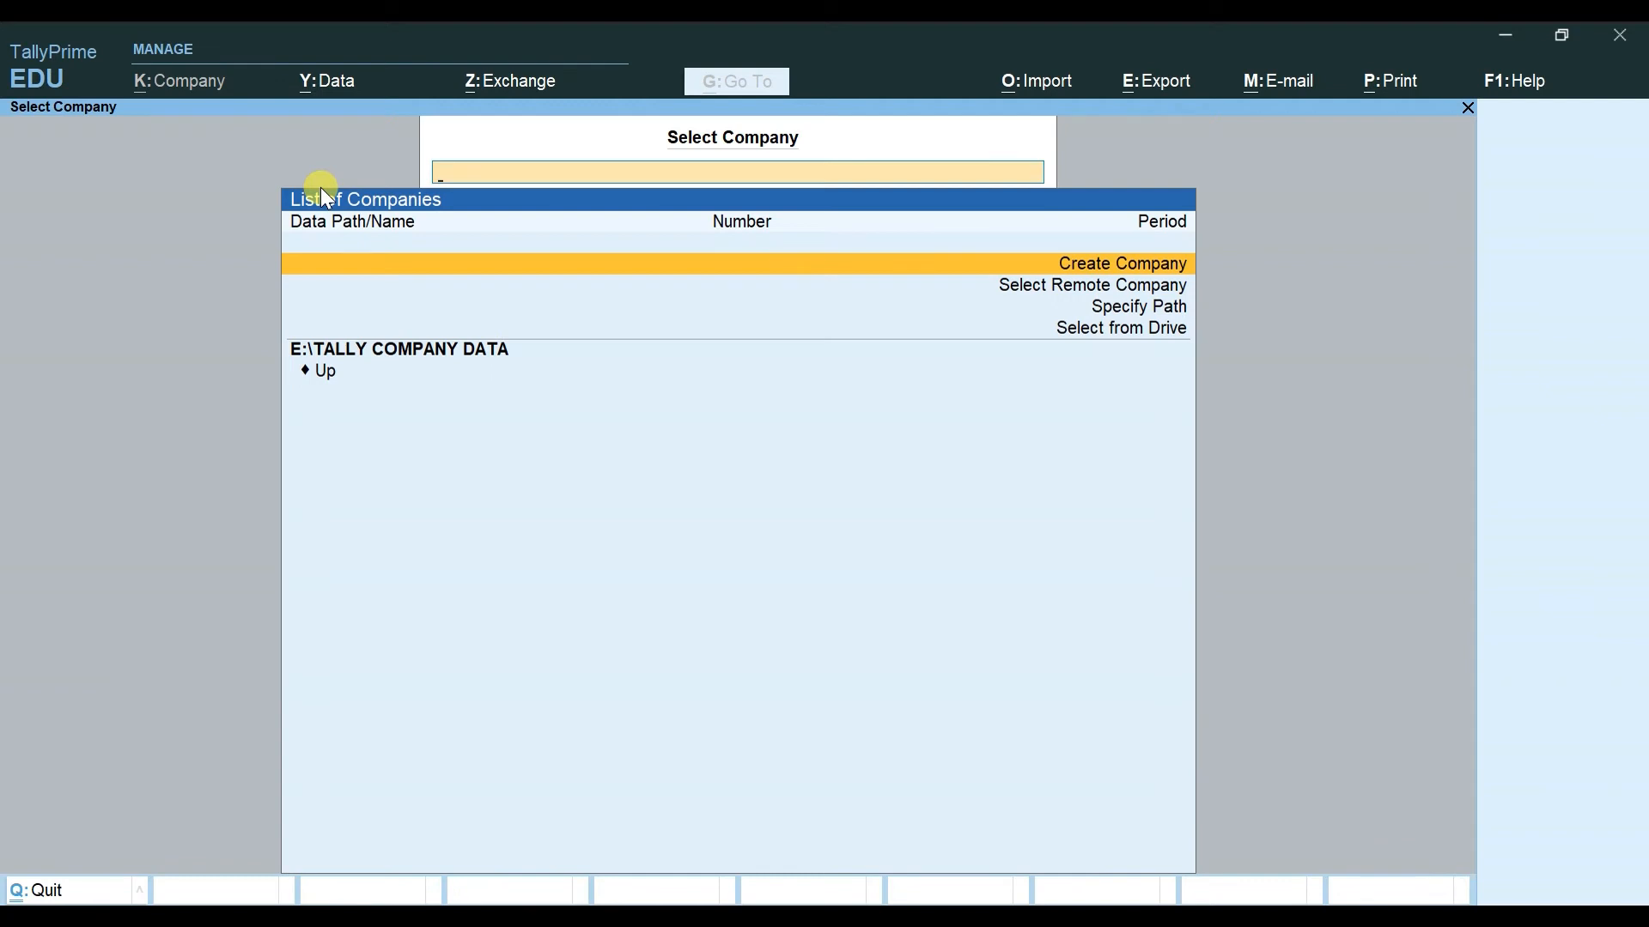
pyautogui.press('Return')
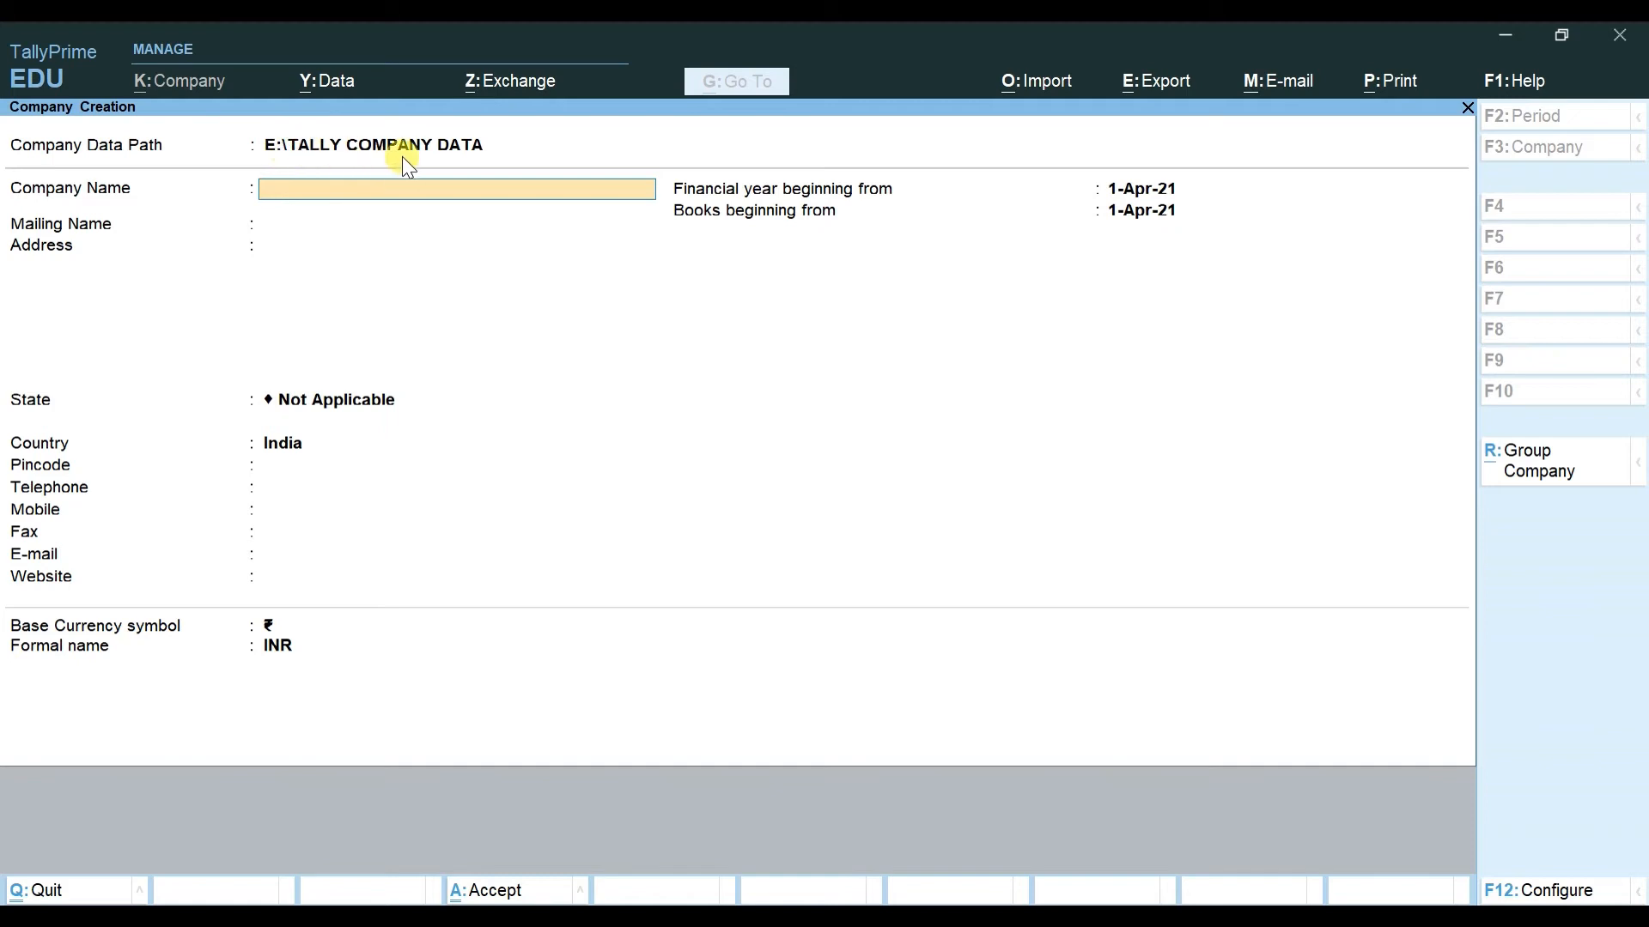
pyautogui.press('Escape')
pyautogui.press('y')
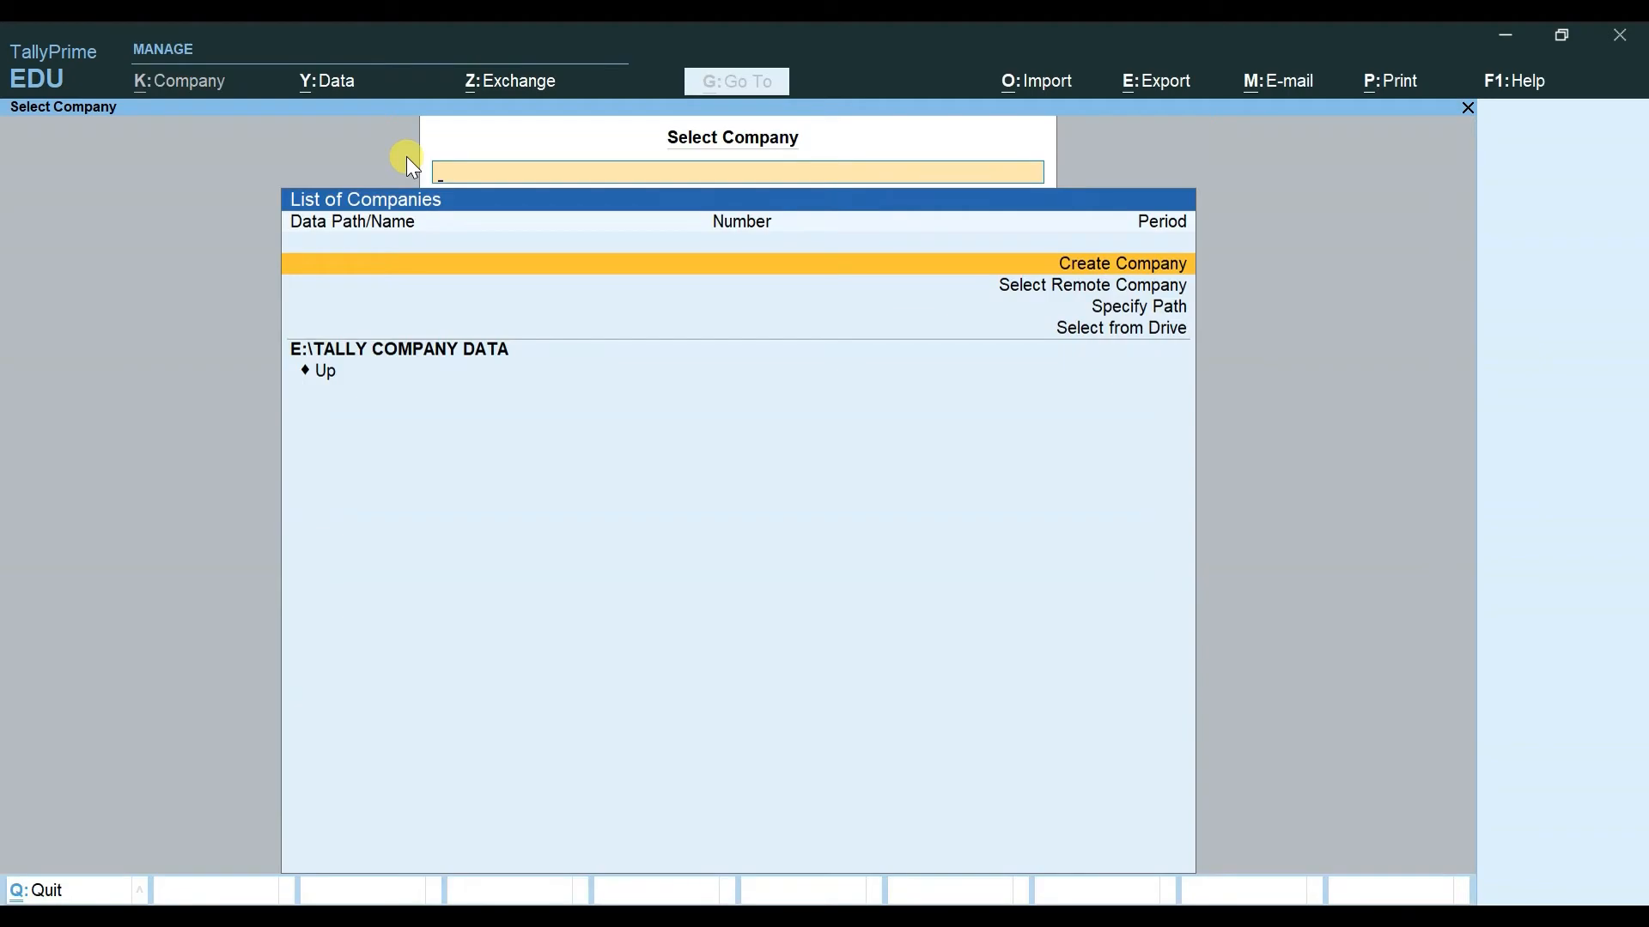
# Step: Reopen Data Path configuration via Alt+Y, showing E:\TALLY COMPANY DATA and backup path C:\
pyautogui.hotkey('alt', 'y')
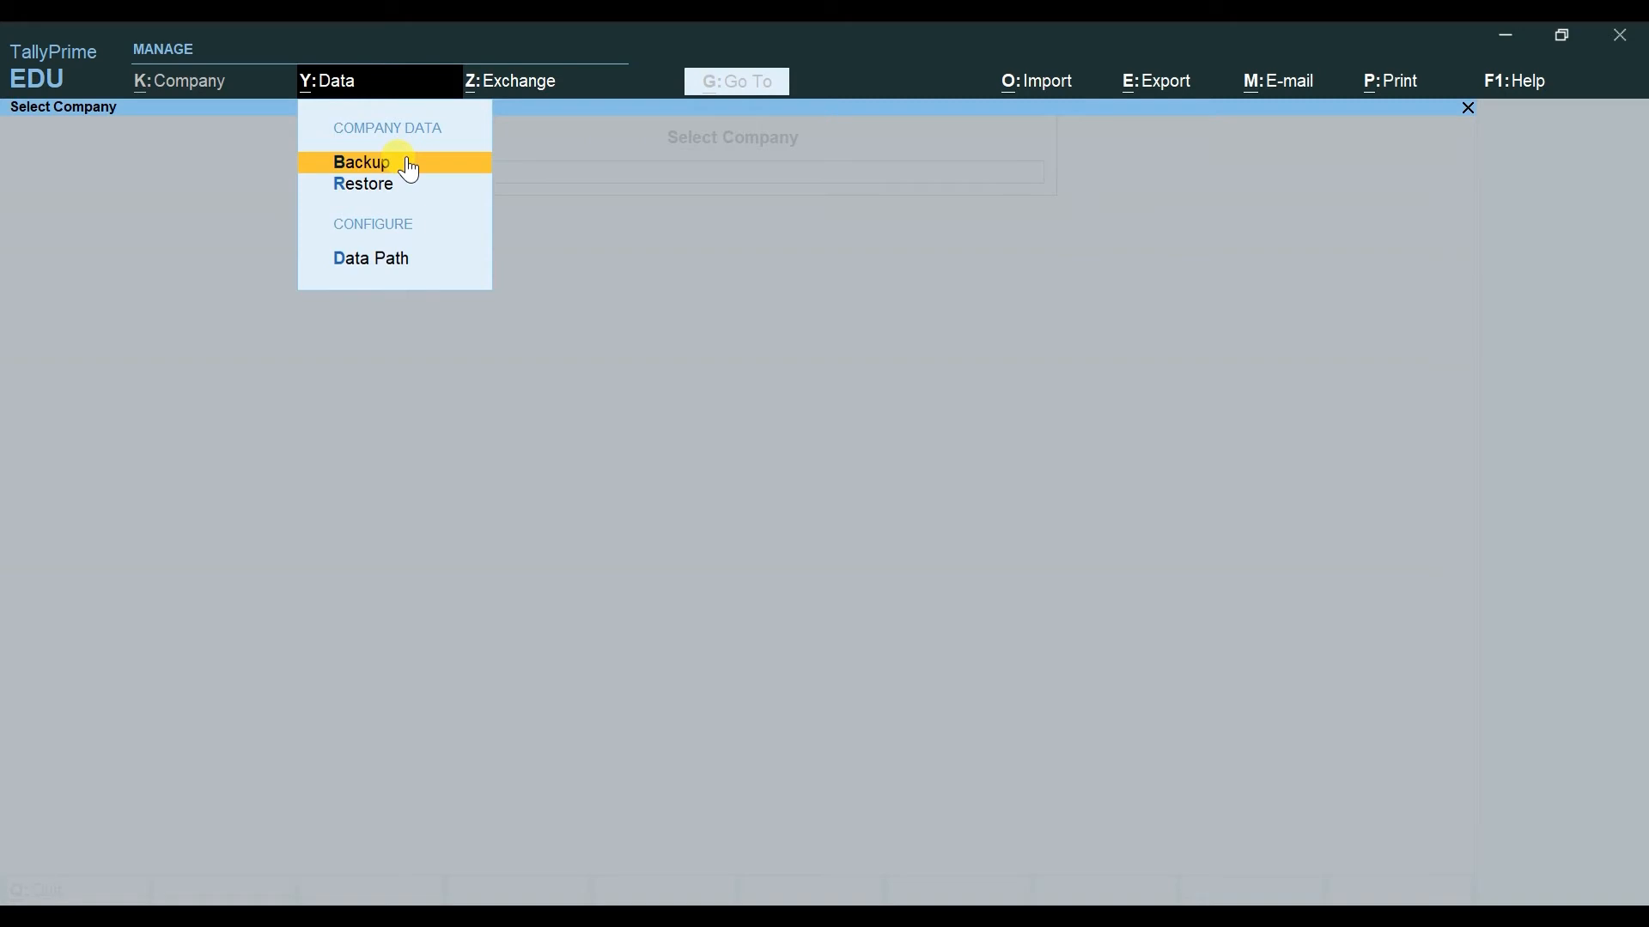
pyautogui.press('Down')
pyautogui.press('Down')
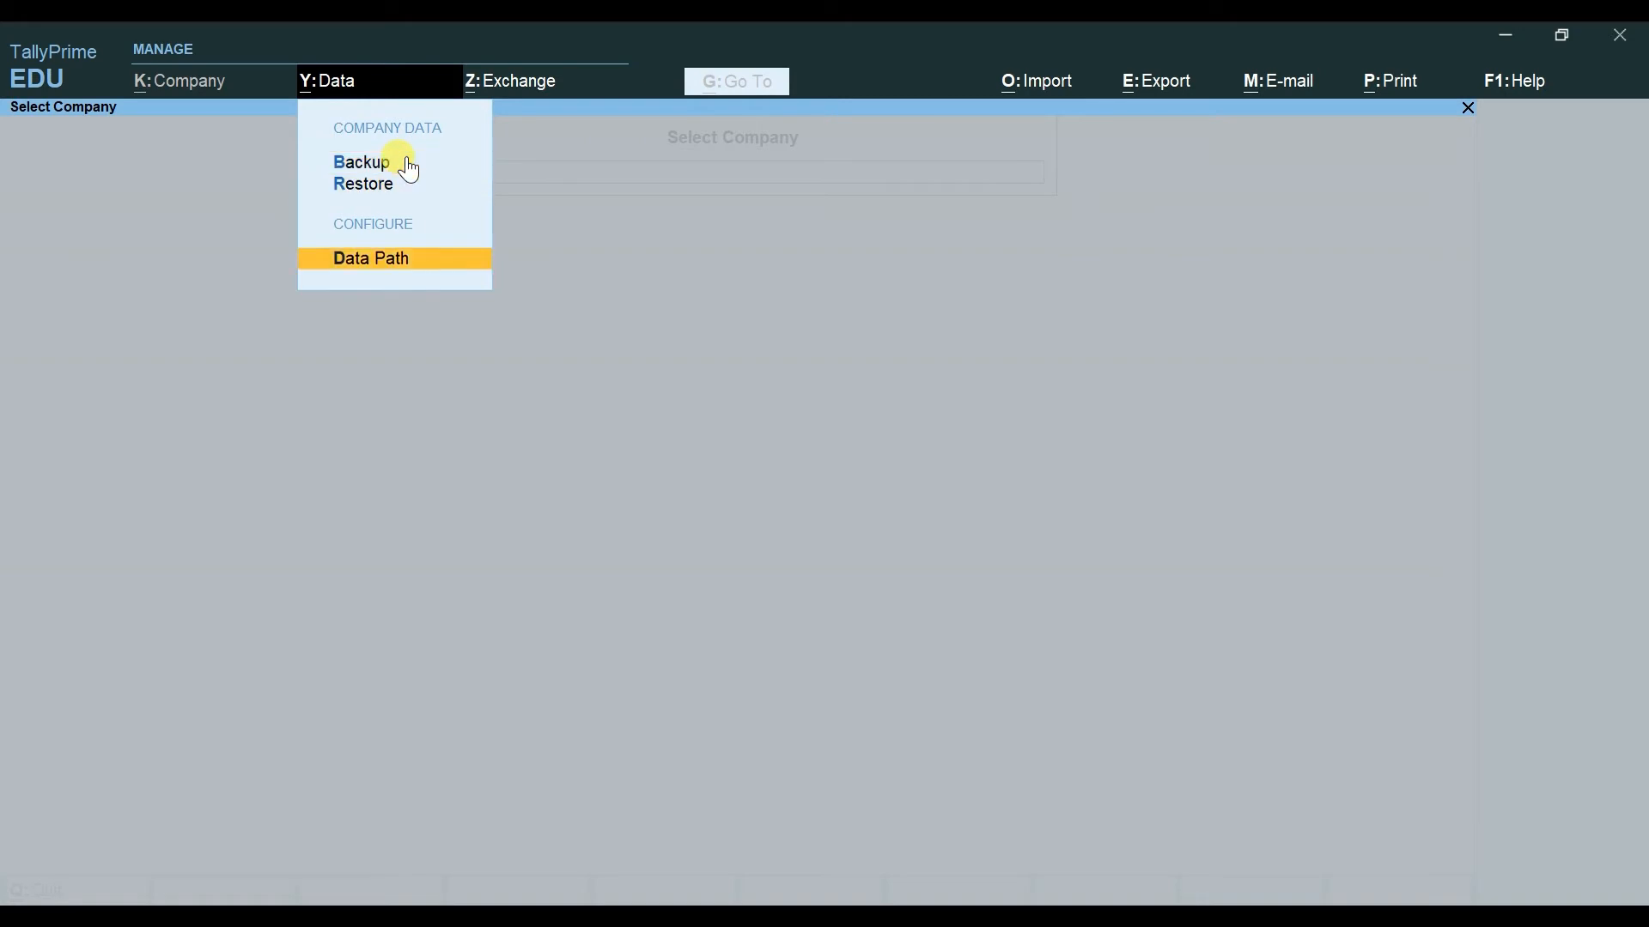
pyautogui.press('Return')
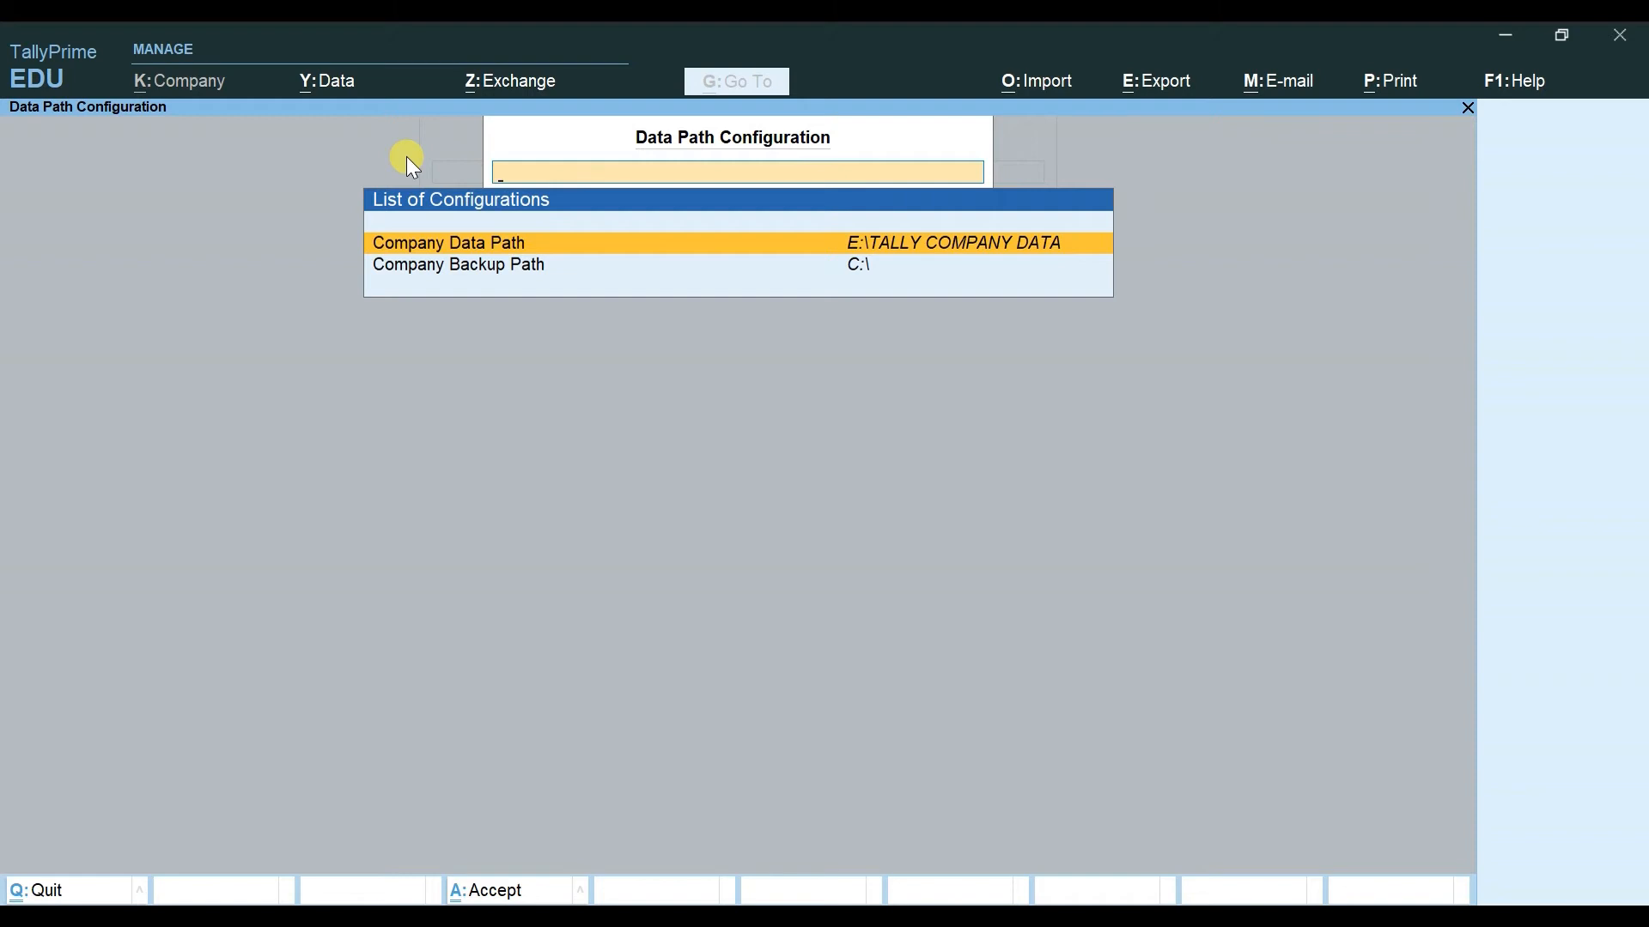
# Step: Set the company data path to D:\COMPANY DATA PATH from the drive list and save it
pyautogui.click(651, 246)
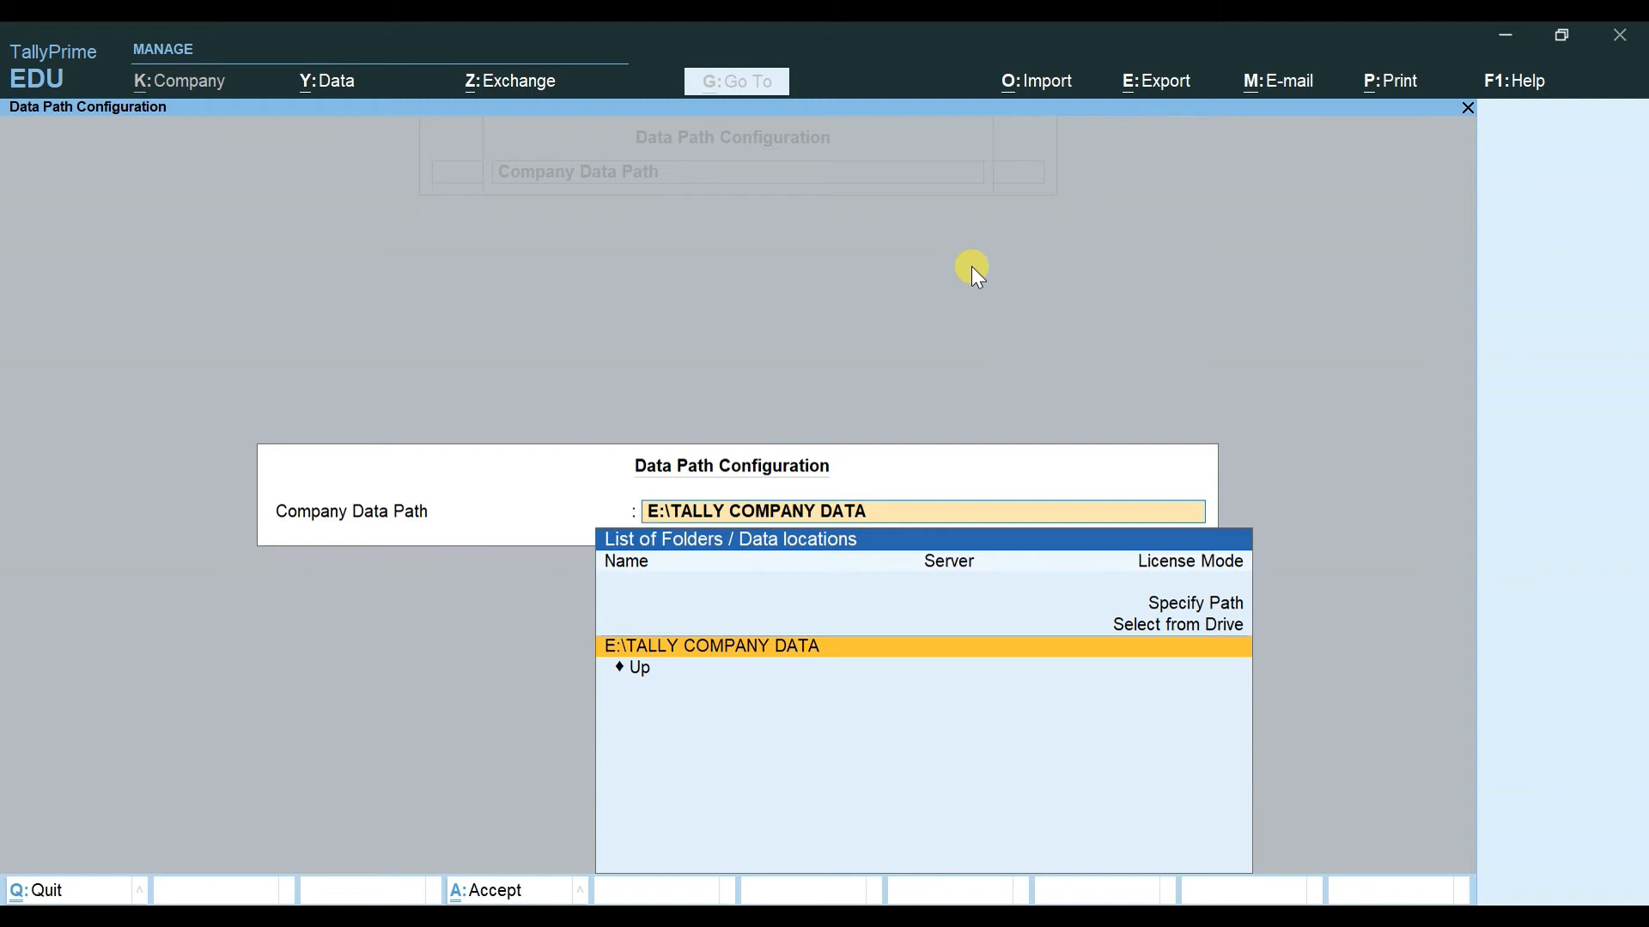
pyautogui.press('Up')
pyautogui.press('Return')
pyautogui.press('Down')
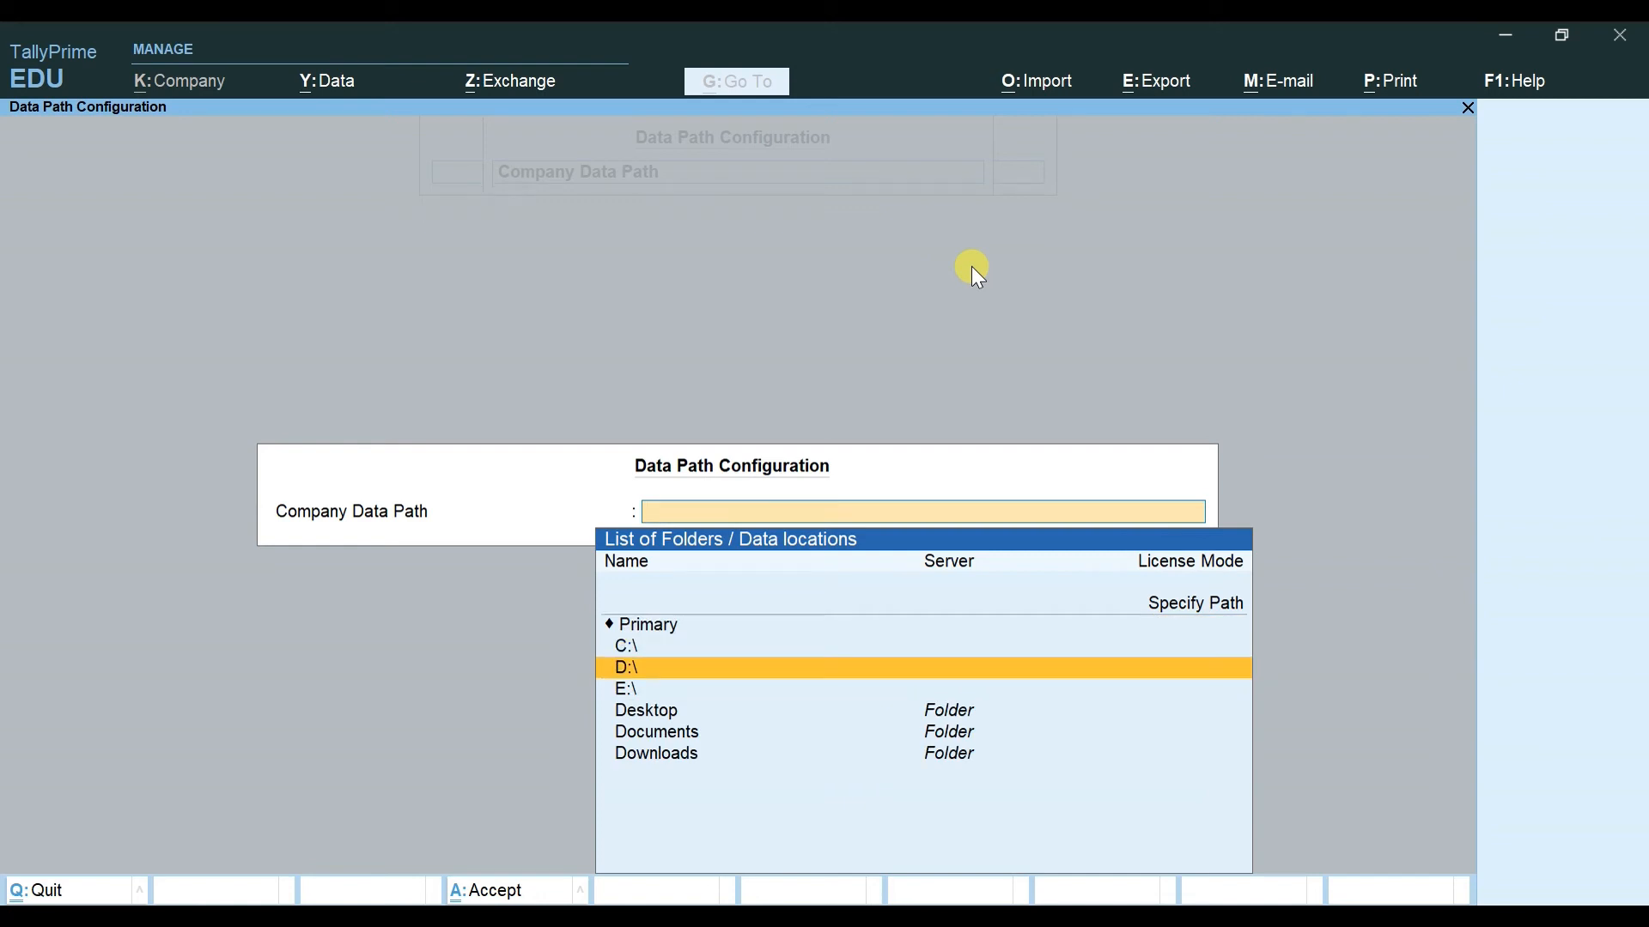
pyautogui.press('Return')
pyautogui.press('Down')
pyautogui.press('Down')
pyautogui.press('Down')
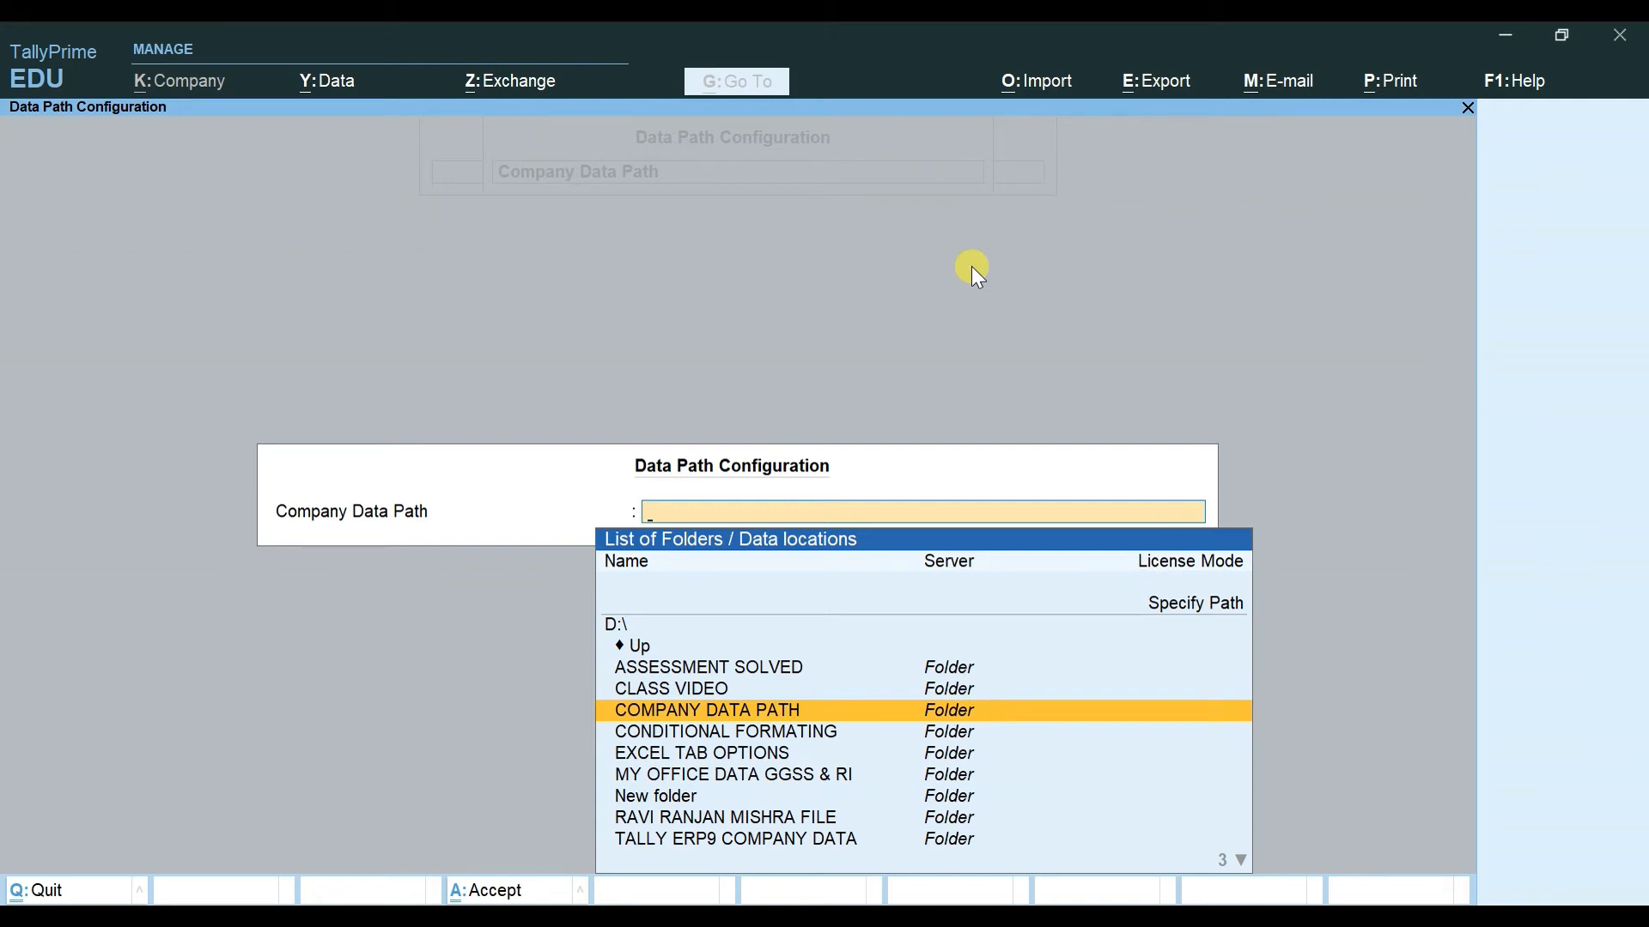
pyautogui.press('Return')
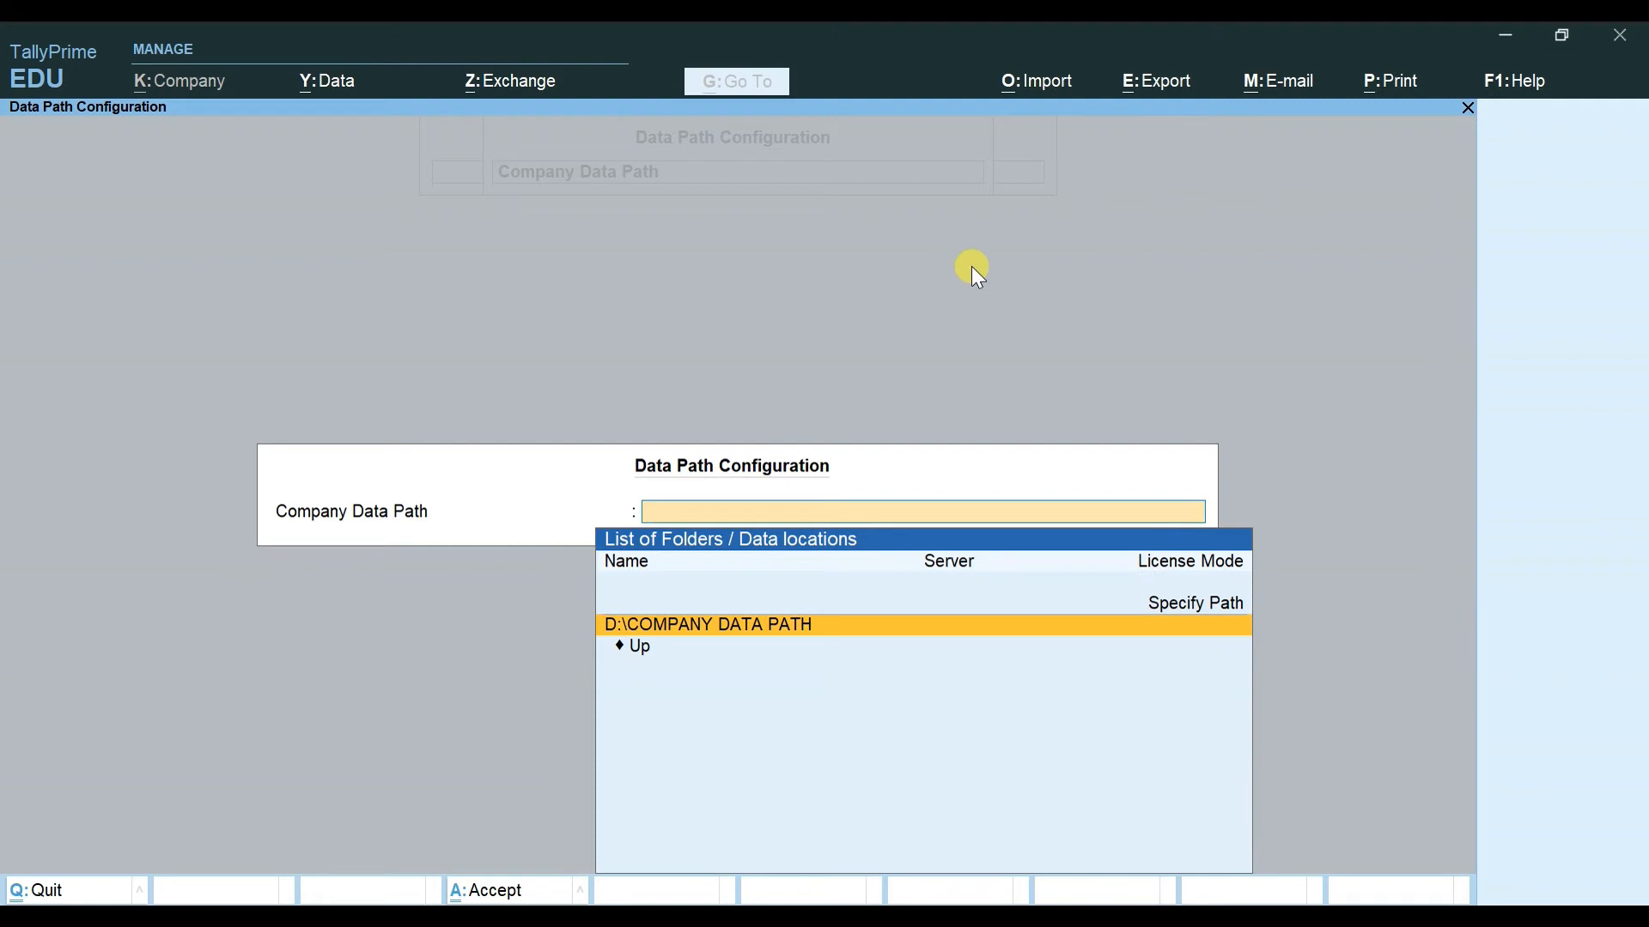
pyautogui.press('Return')
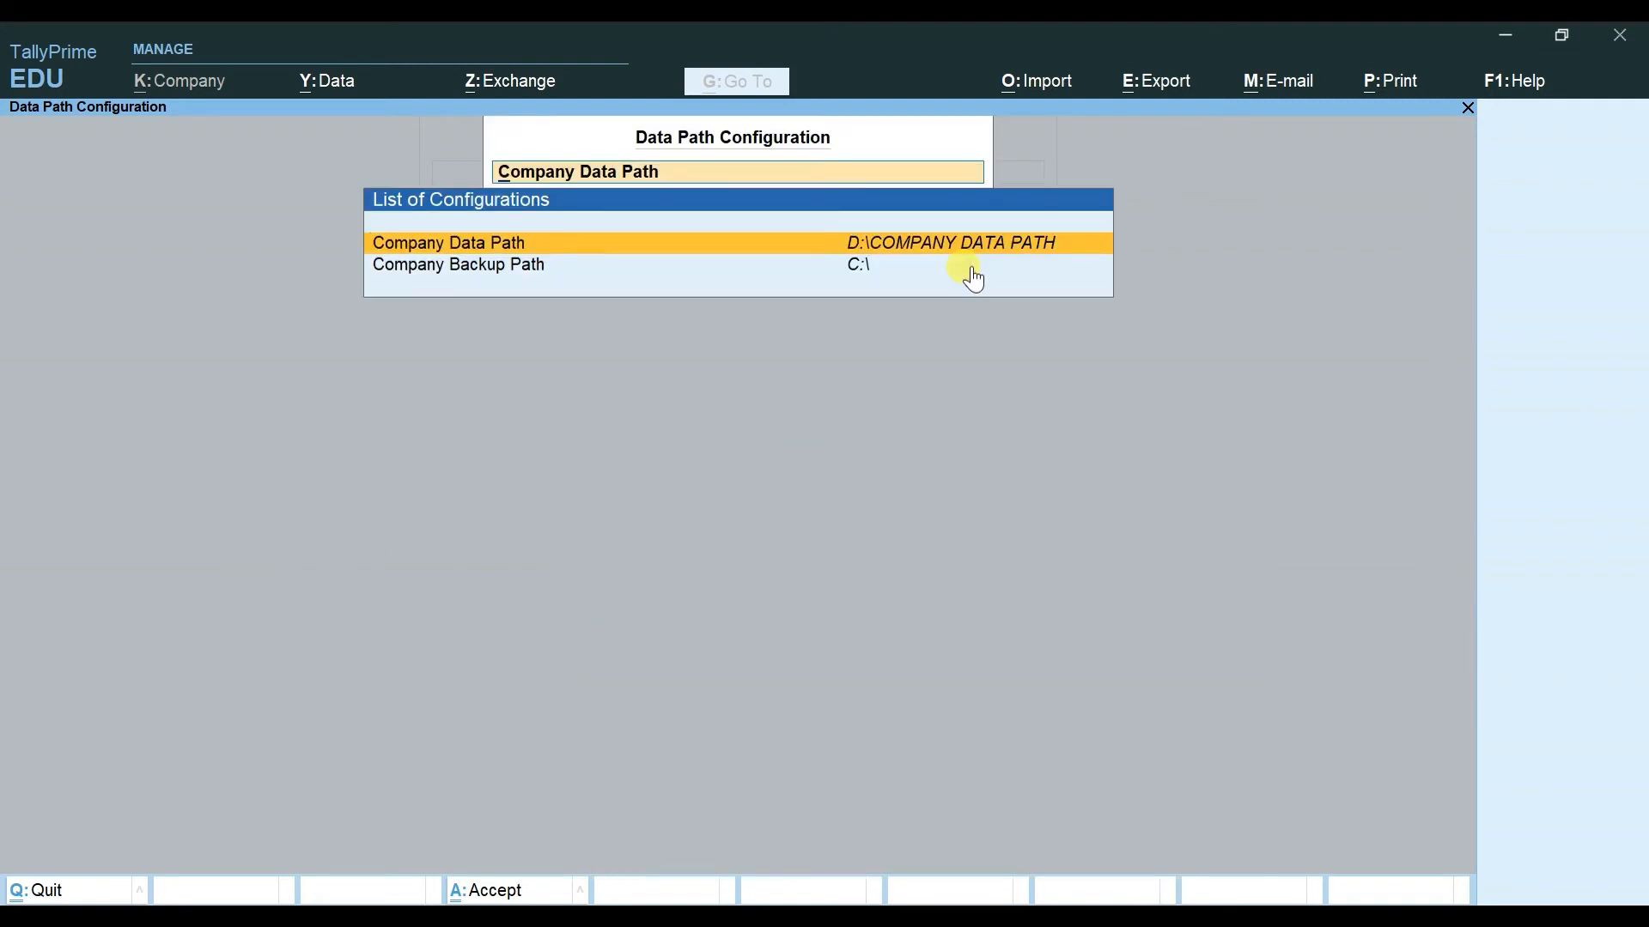
pyautogui.hotkey('ctrl', 'a')
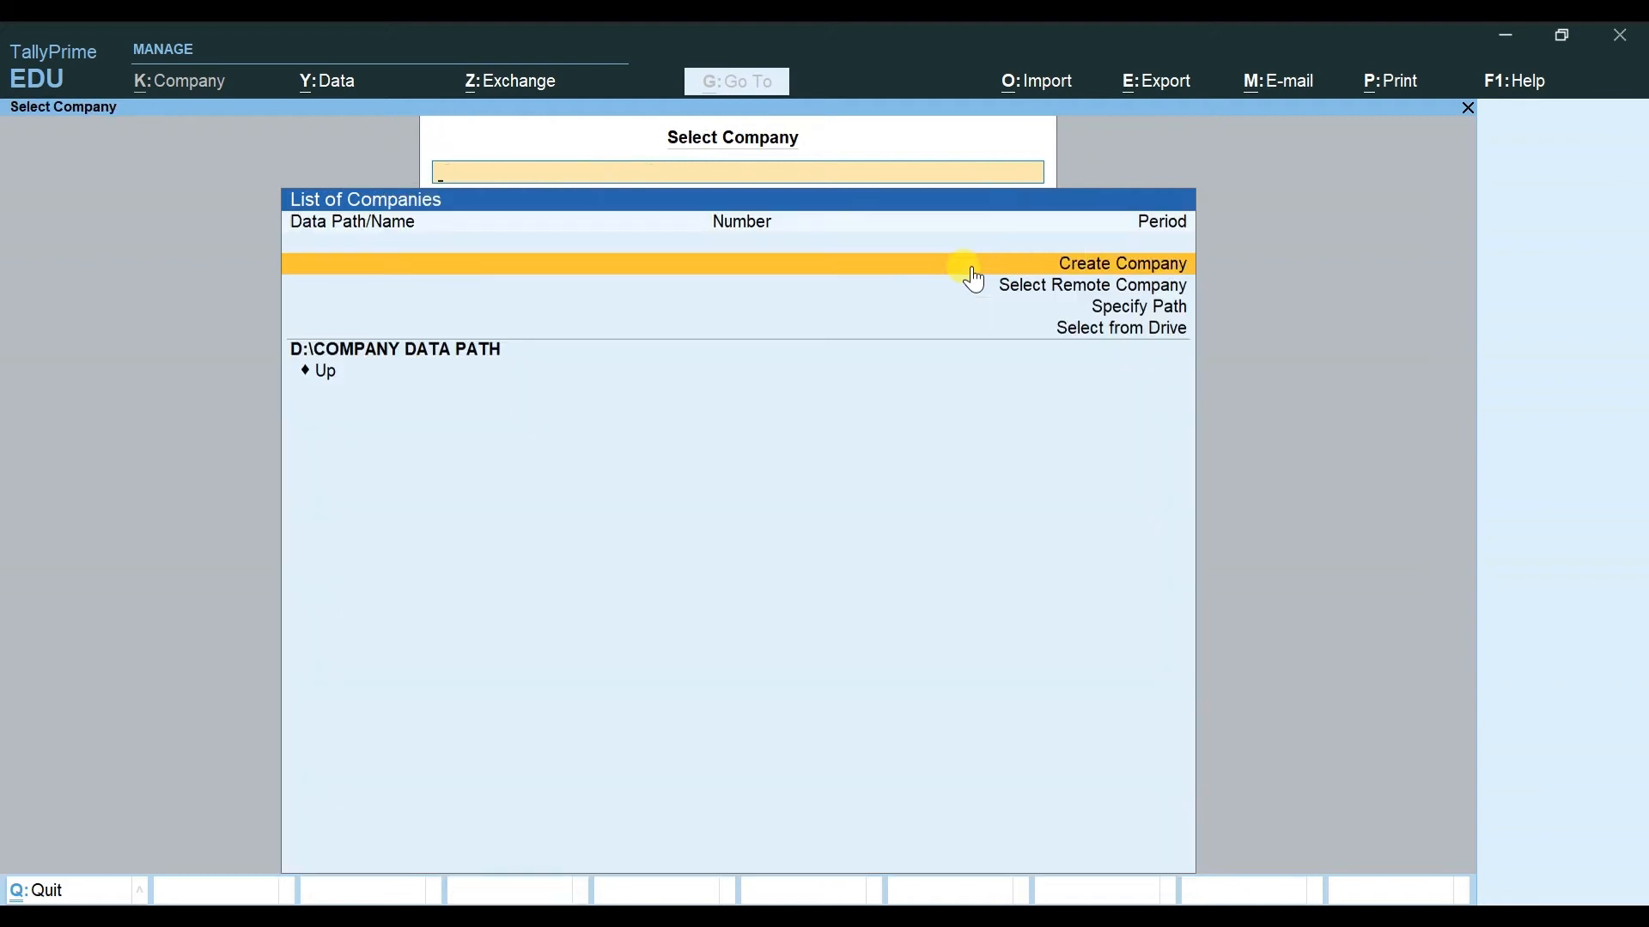
# Step: Start a new company and browse the Company Data Path location choices
pyautogui.click(971, 265)
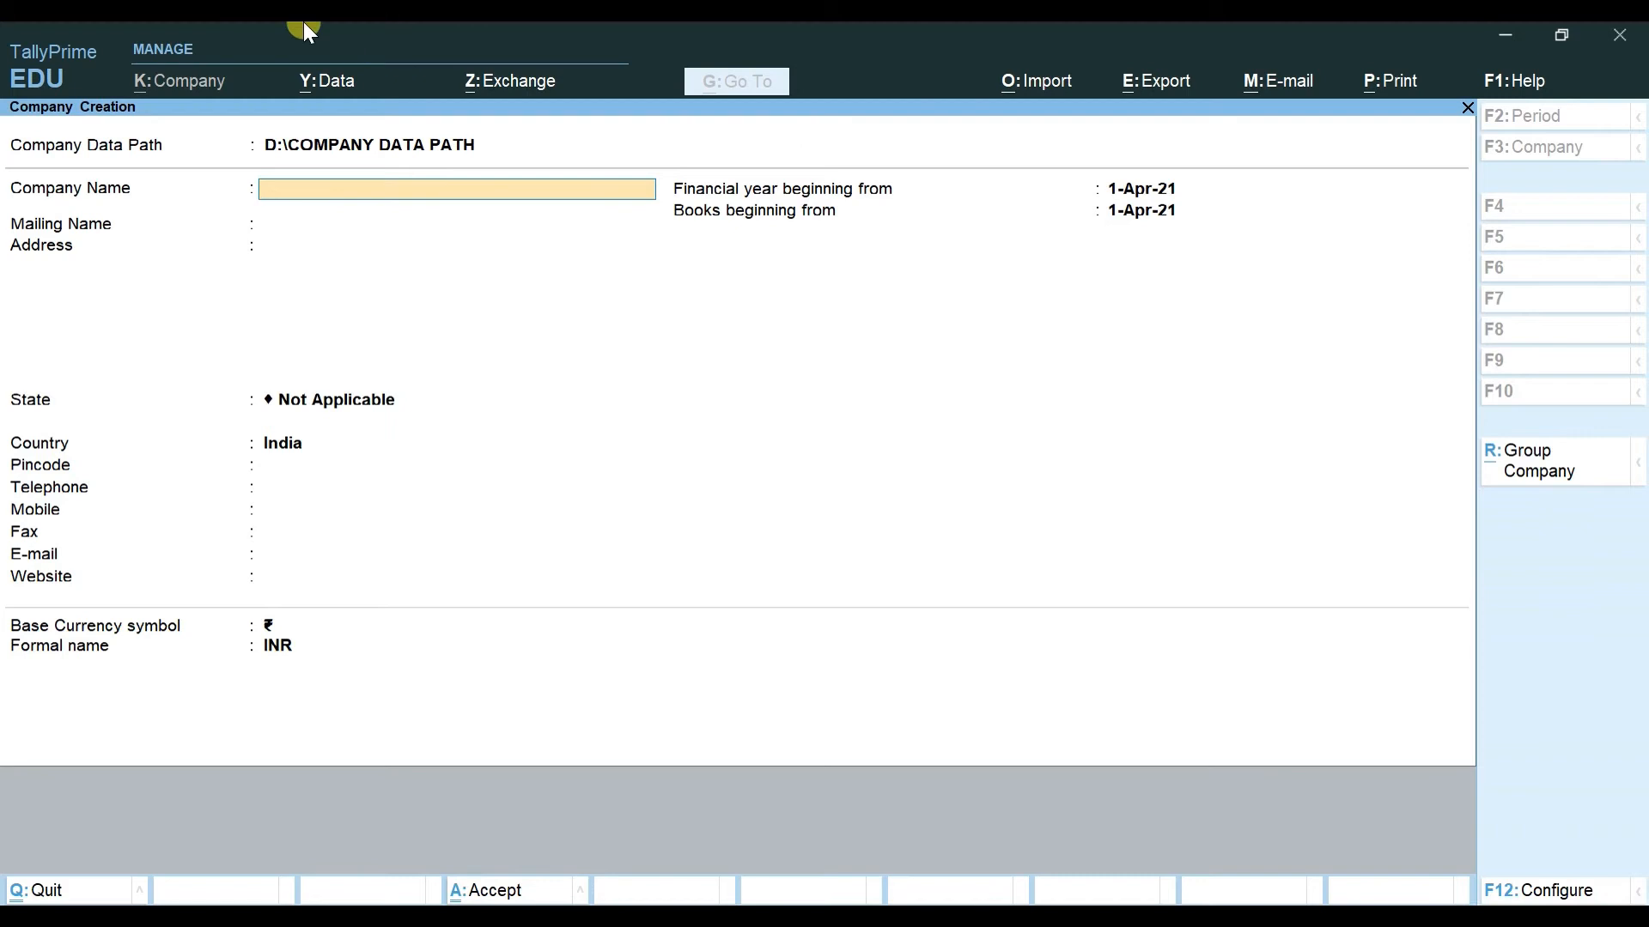
pyautogui.click(359, 143)
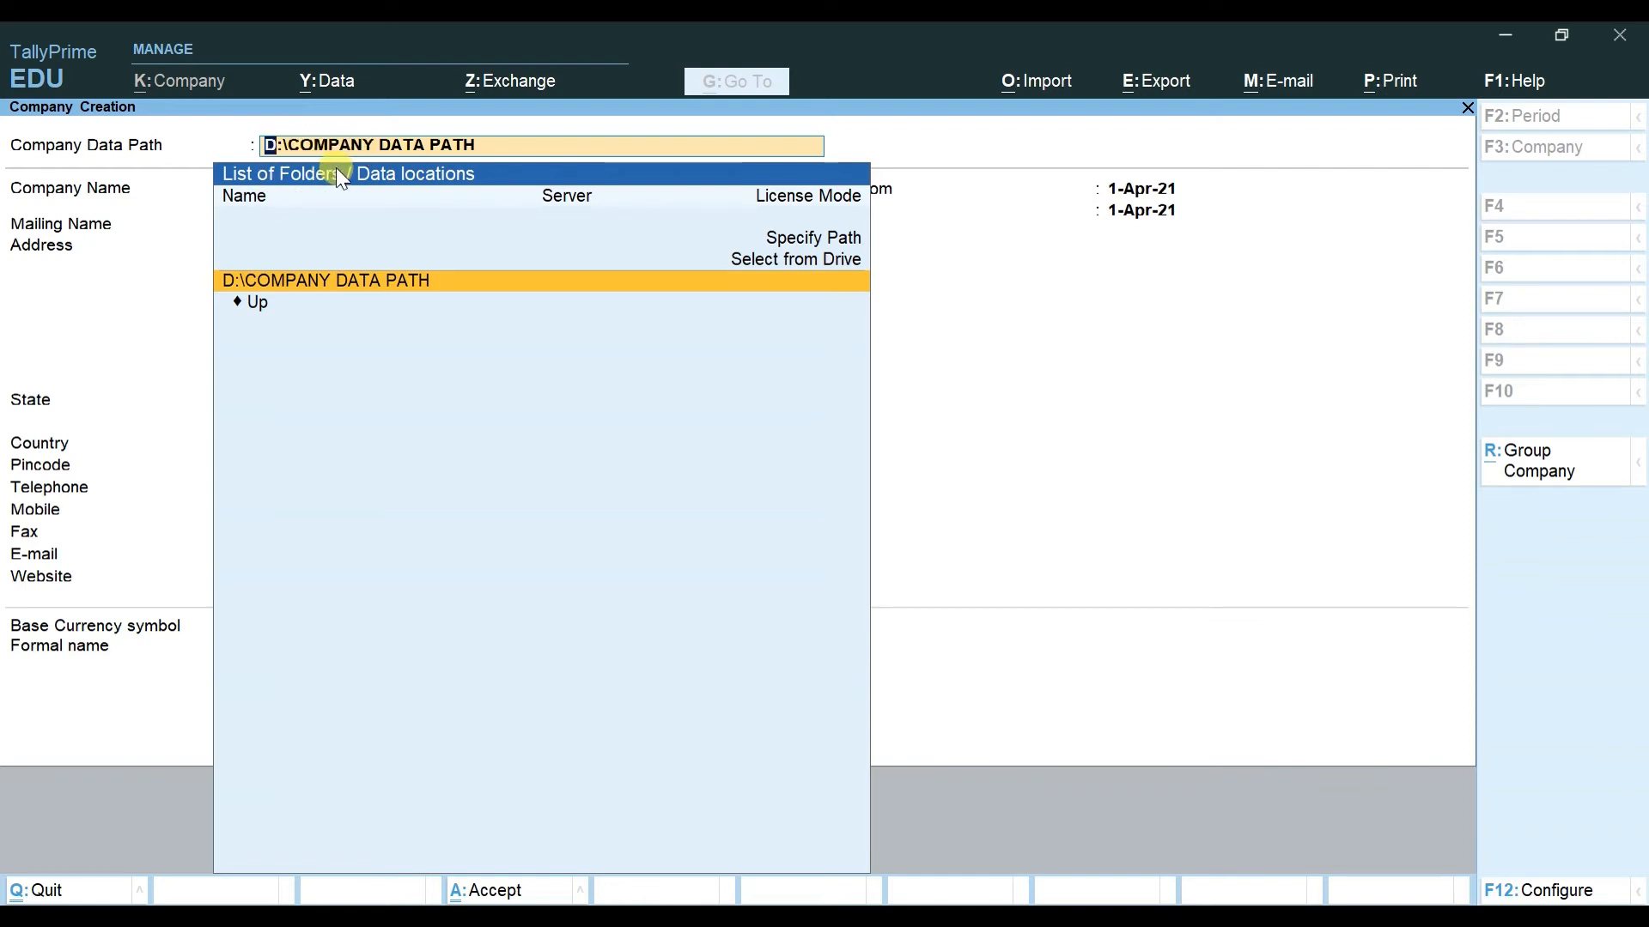
pyautogui.press('Up')
pyautogui.press('Up')
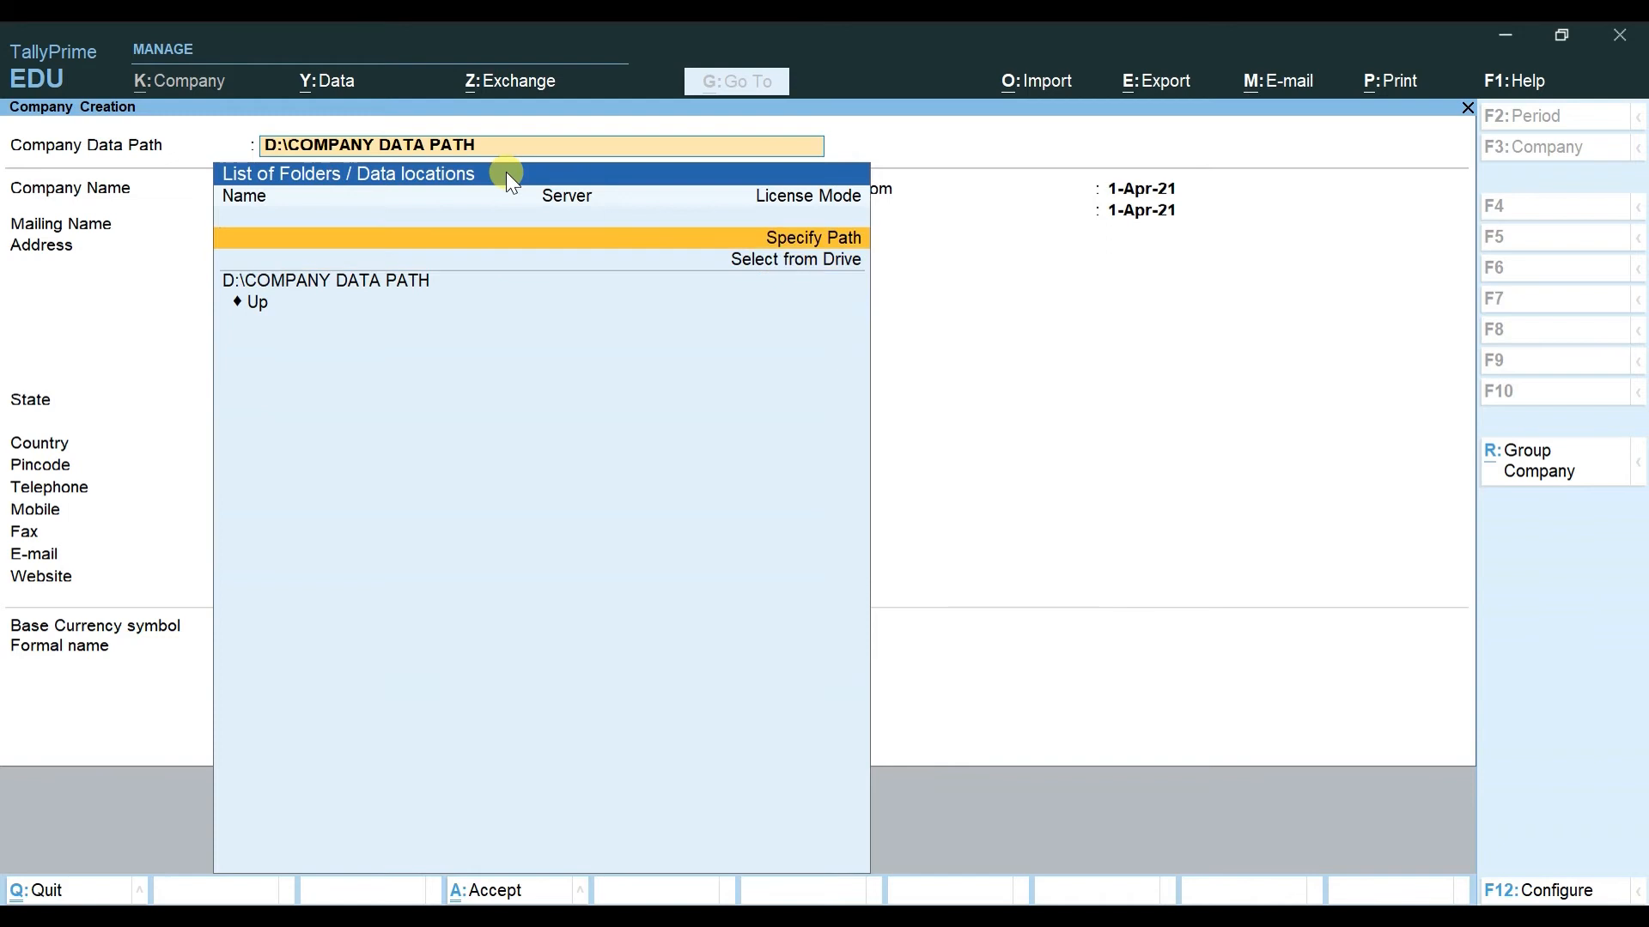
pyautogui.press('Down')
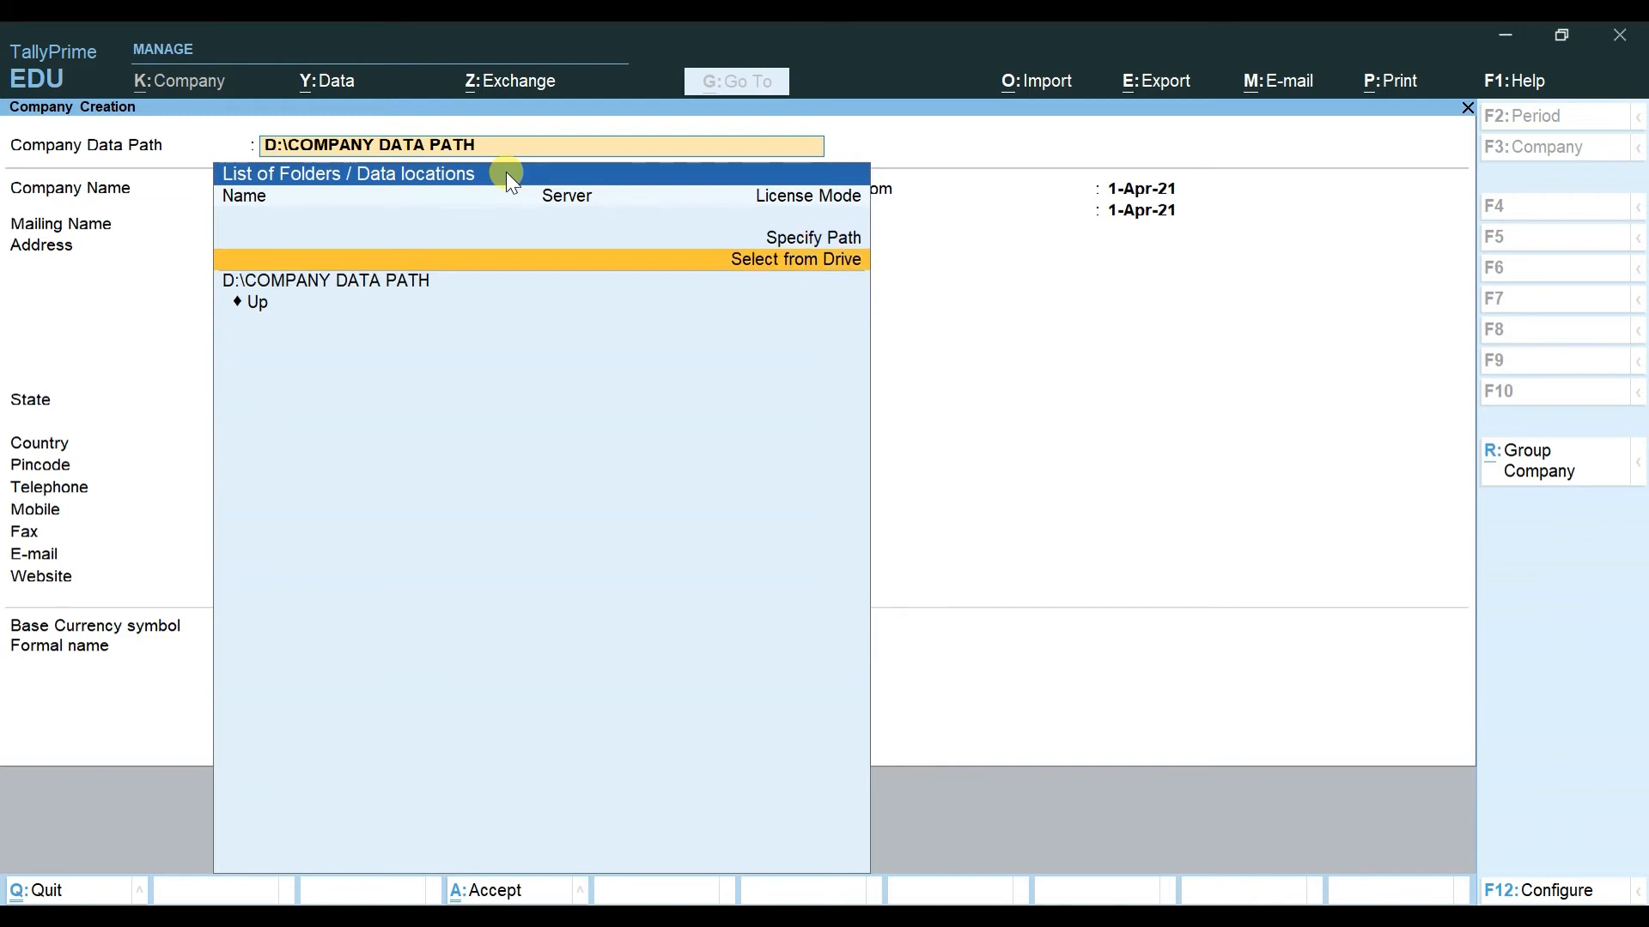
# Step: Open Data Path Configuration, which shows D:\COMPANY DATA PATH as the company path
pyautogui.click(352, 86)
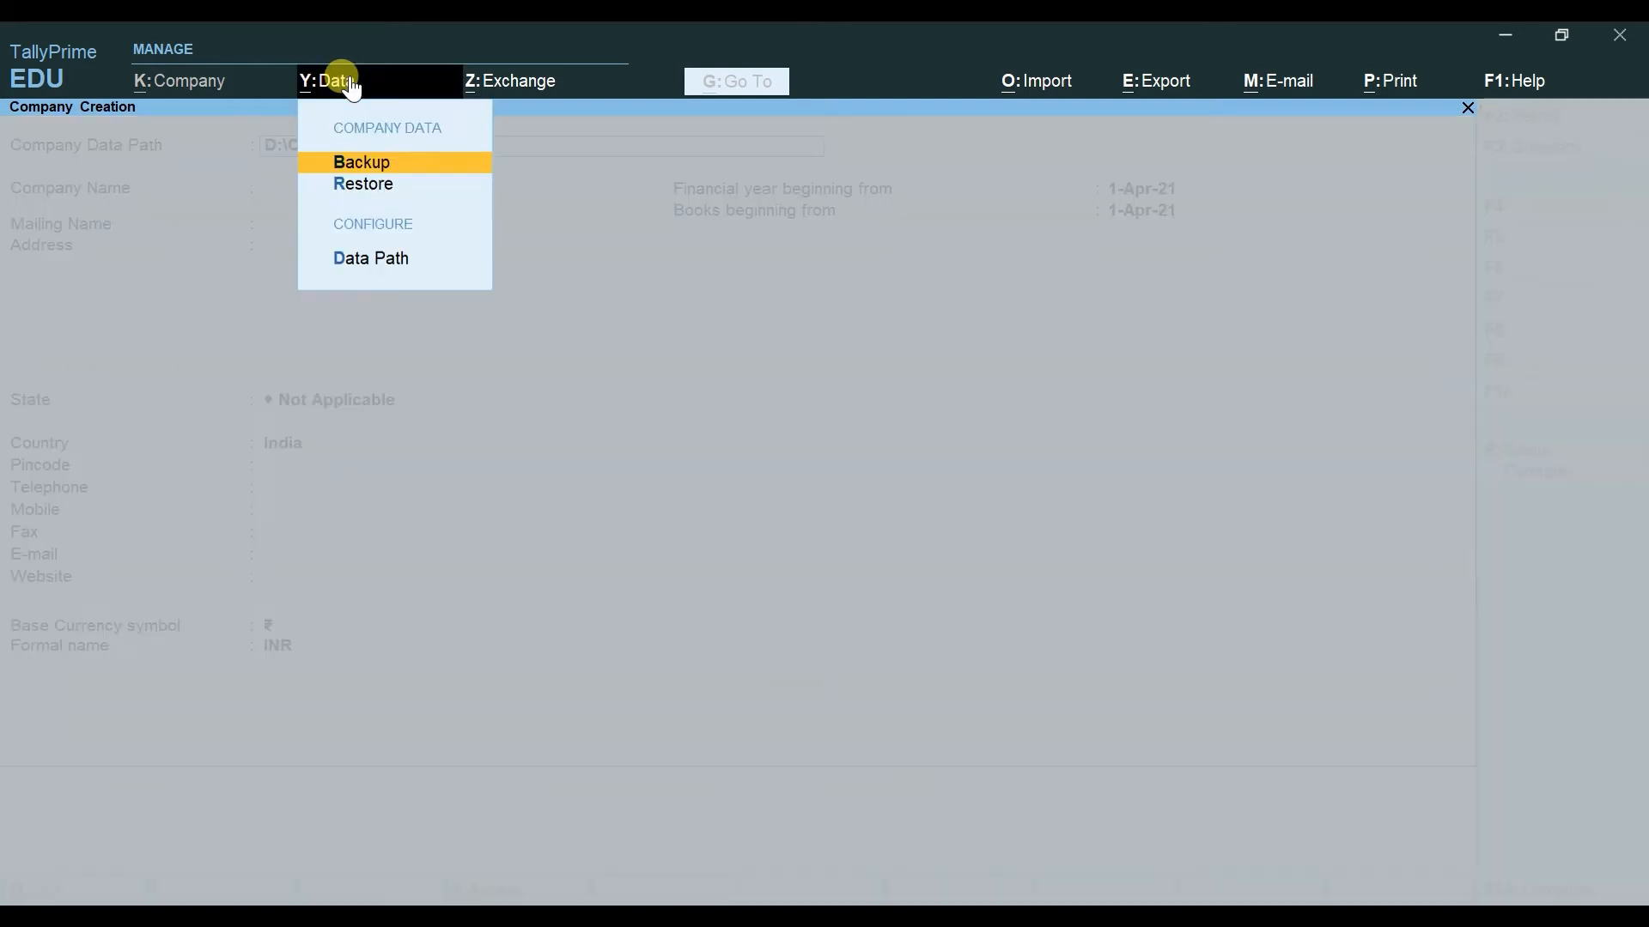
pyautogui.press('Down')
pyautogui.press('Down')
pyautogui.press('Down')
pyautogui.press('Up')
pyautogui.press('Return')
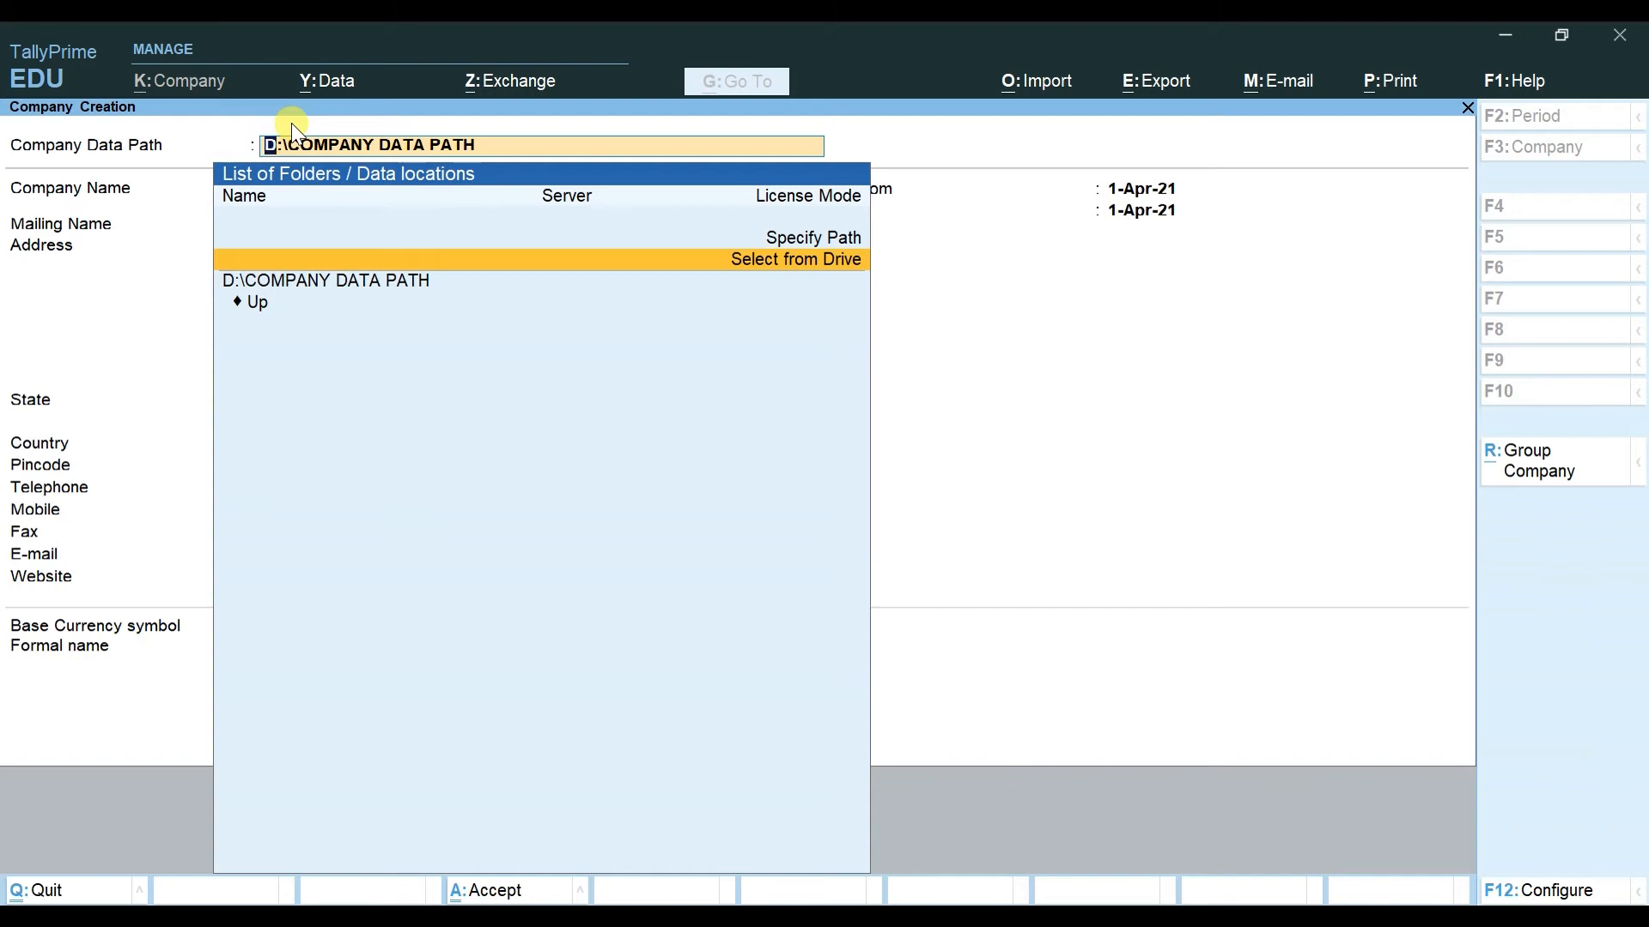
pyautogui.click(339, 80)
pyautogui.press('Down')
pyautogui.press('Down')
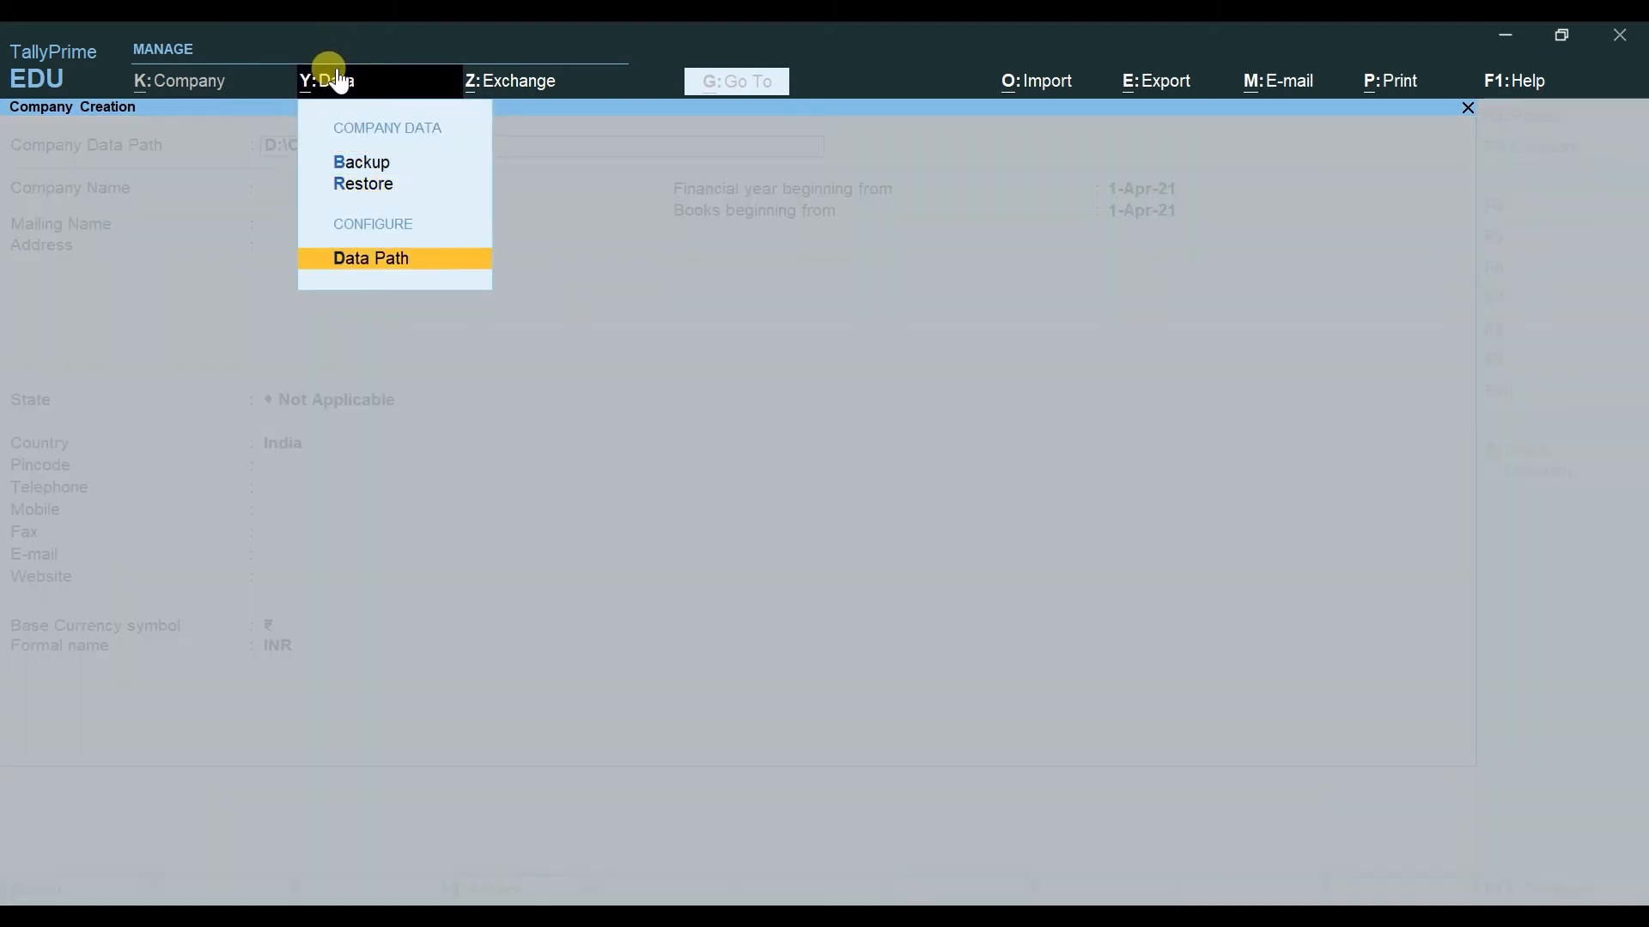
pyautogui.press('Return')
pyautogui.press('Down')
pyautogui.press('Up')
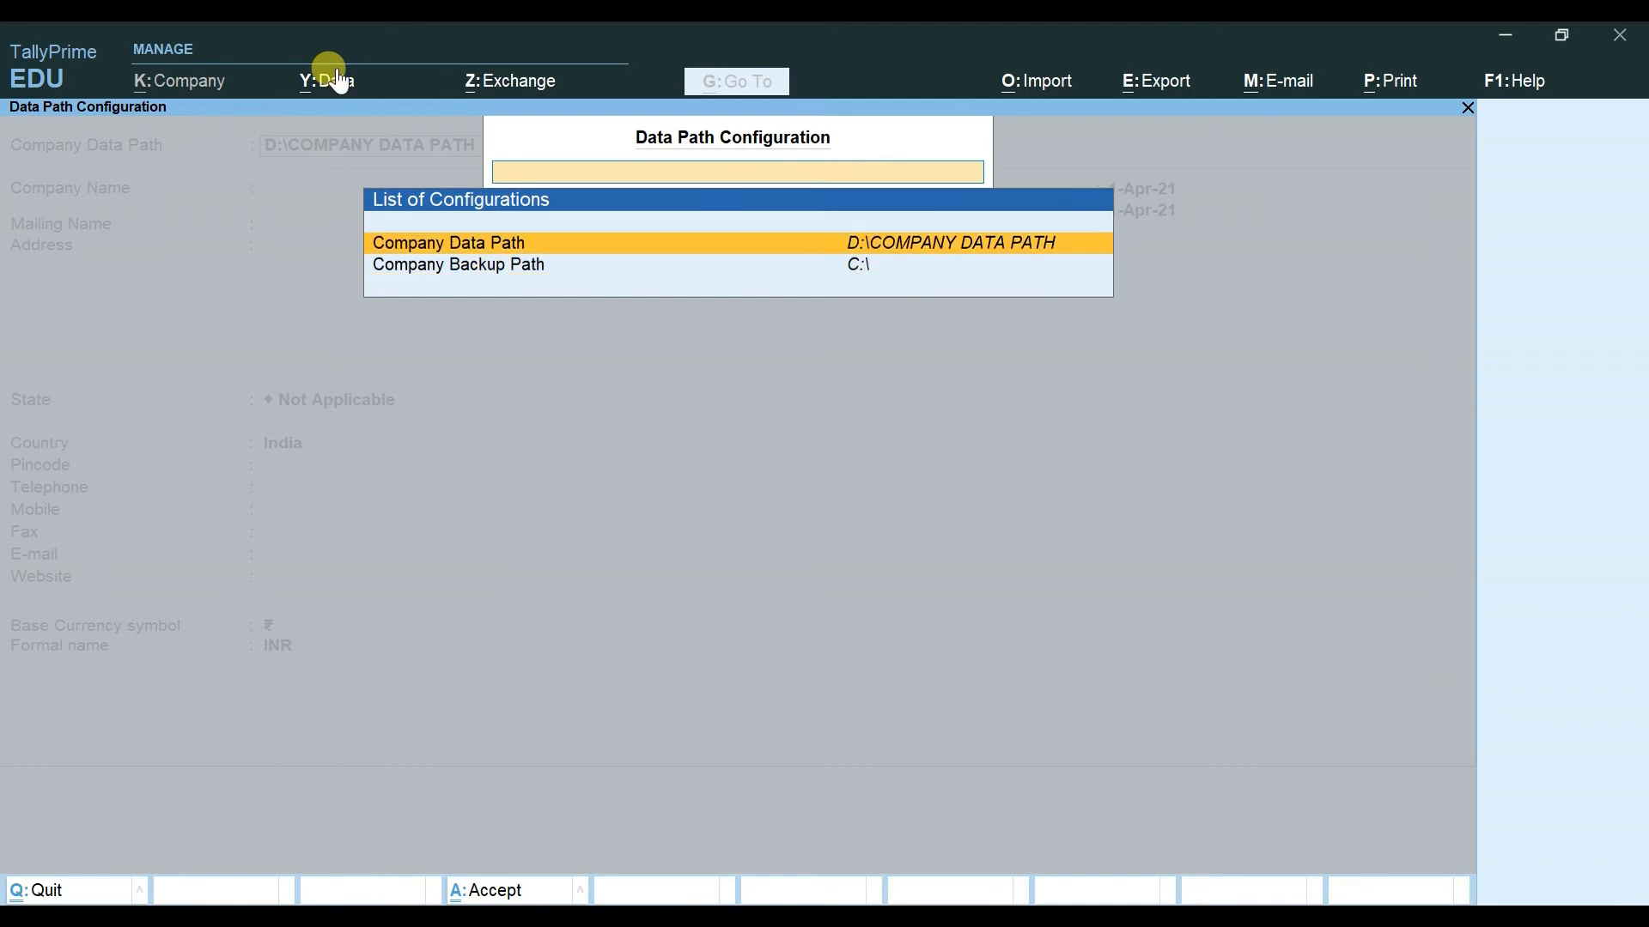
# Step: Choose E:\ > TALLY COMPANY DATA as the company data path and return to company creation
pyautogui.press('Return')
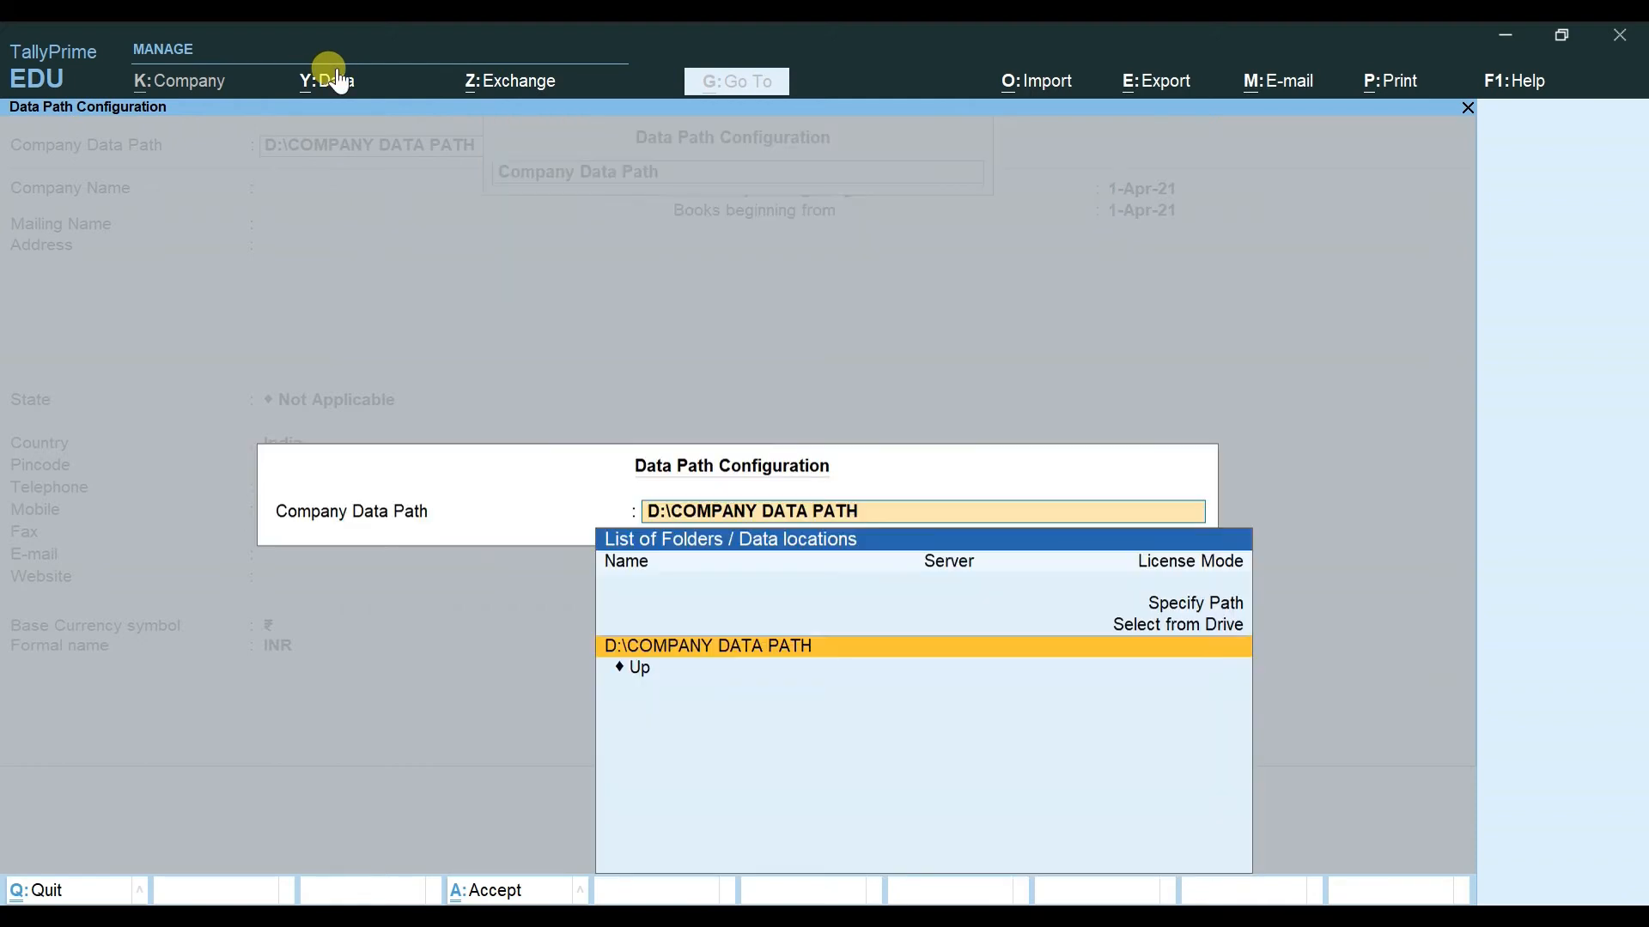
pyautogui.press('Up')
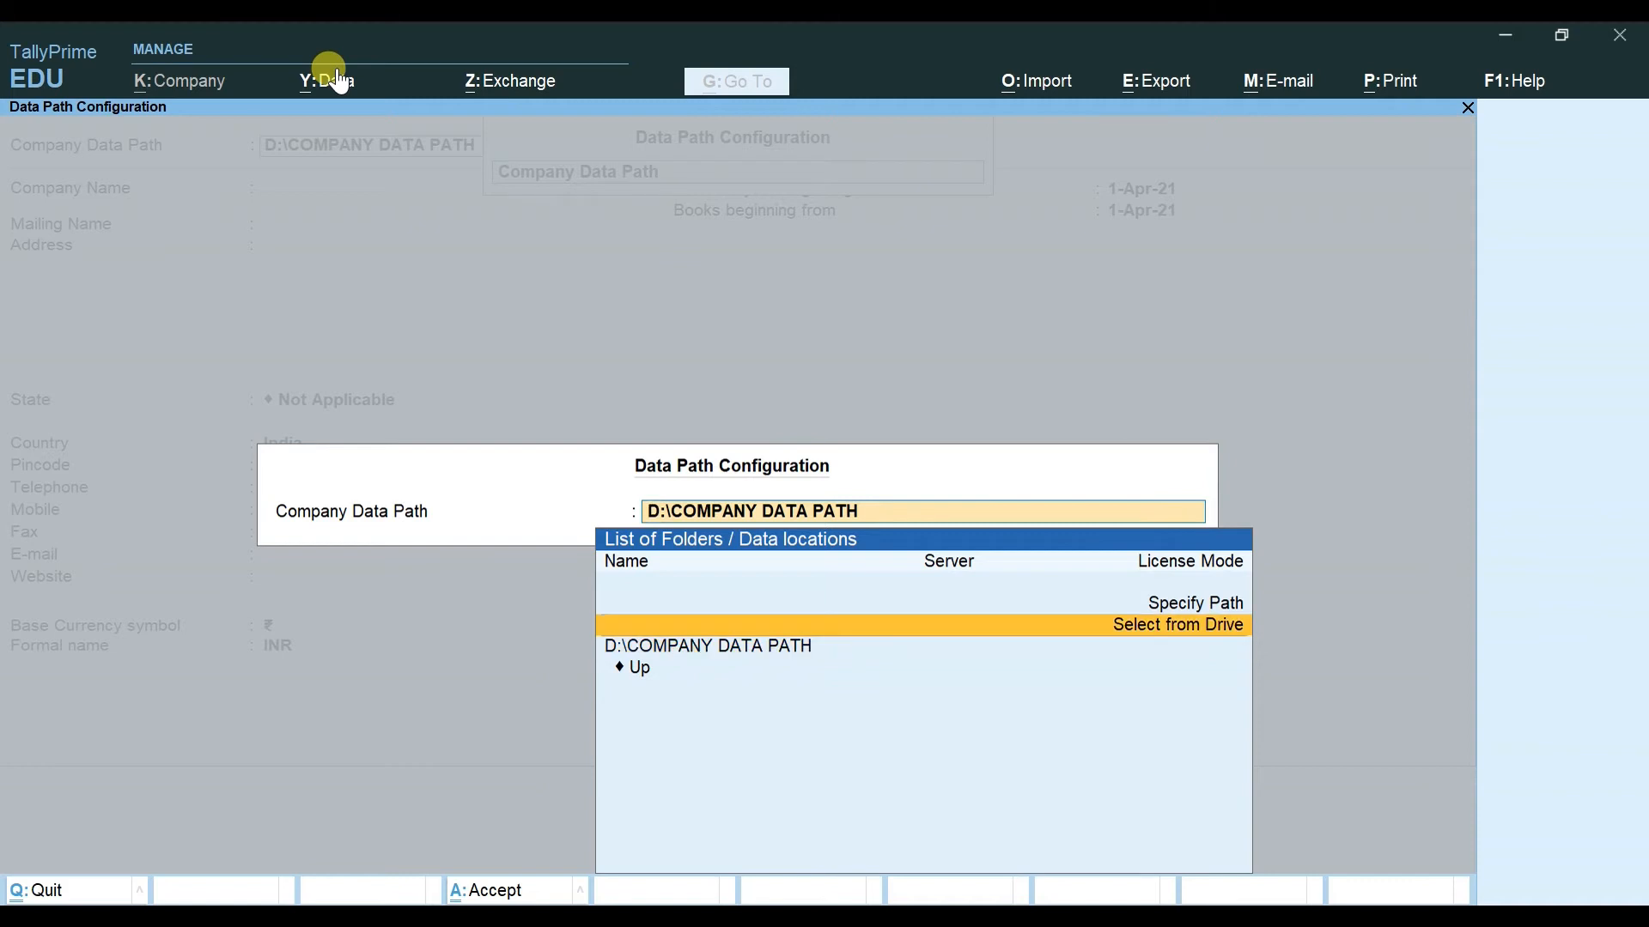
pyautogui.press('Return')
pyautogui.press('Down')
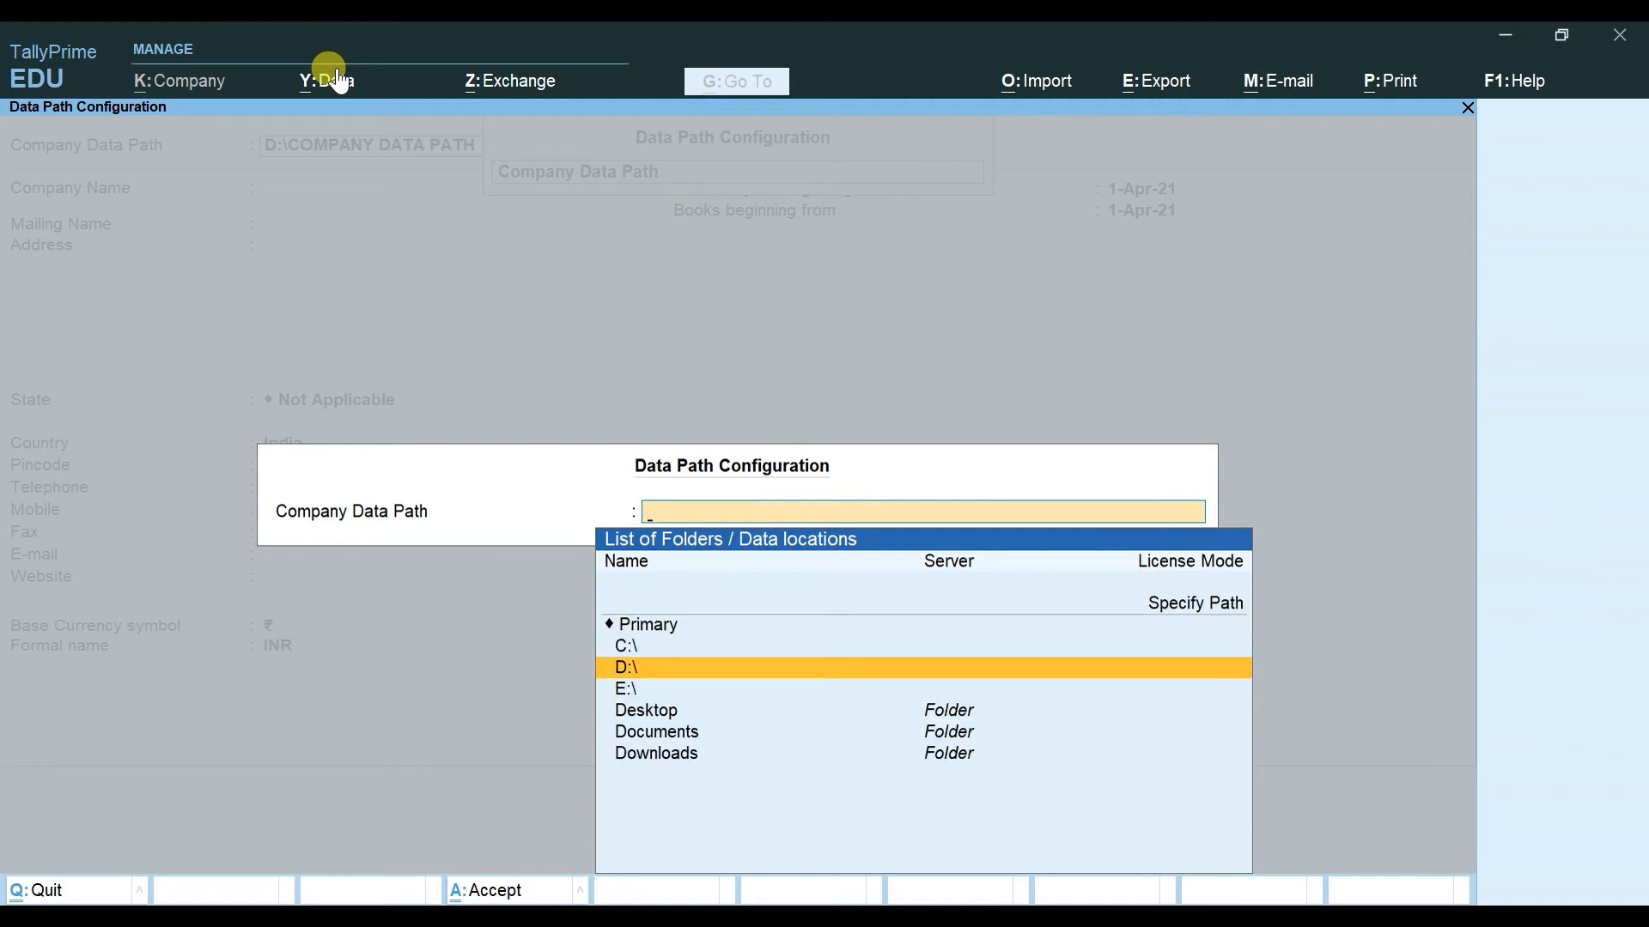
pyautogui.press('Down')
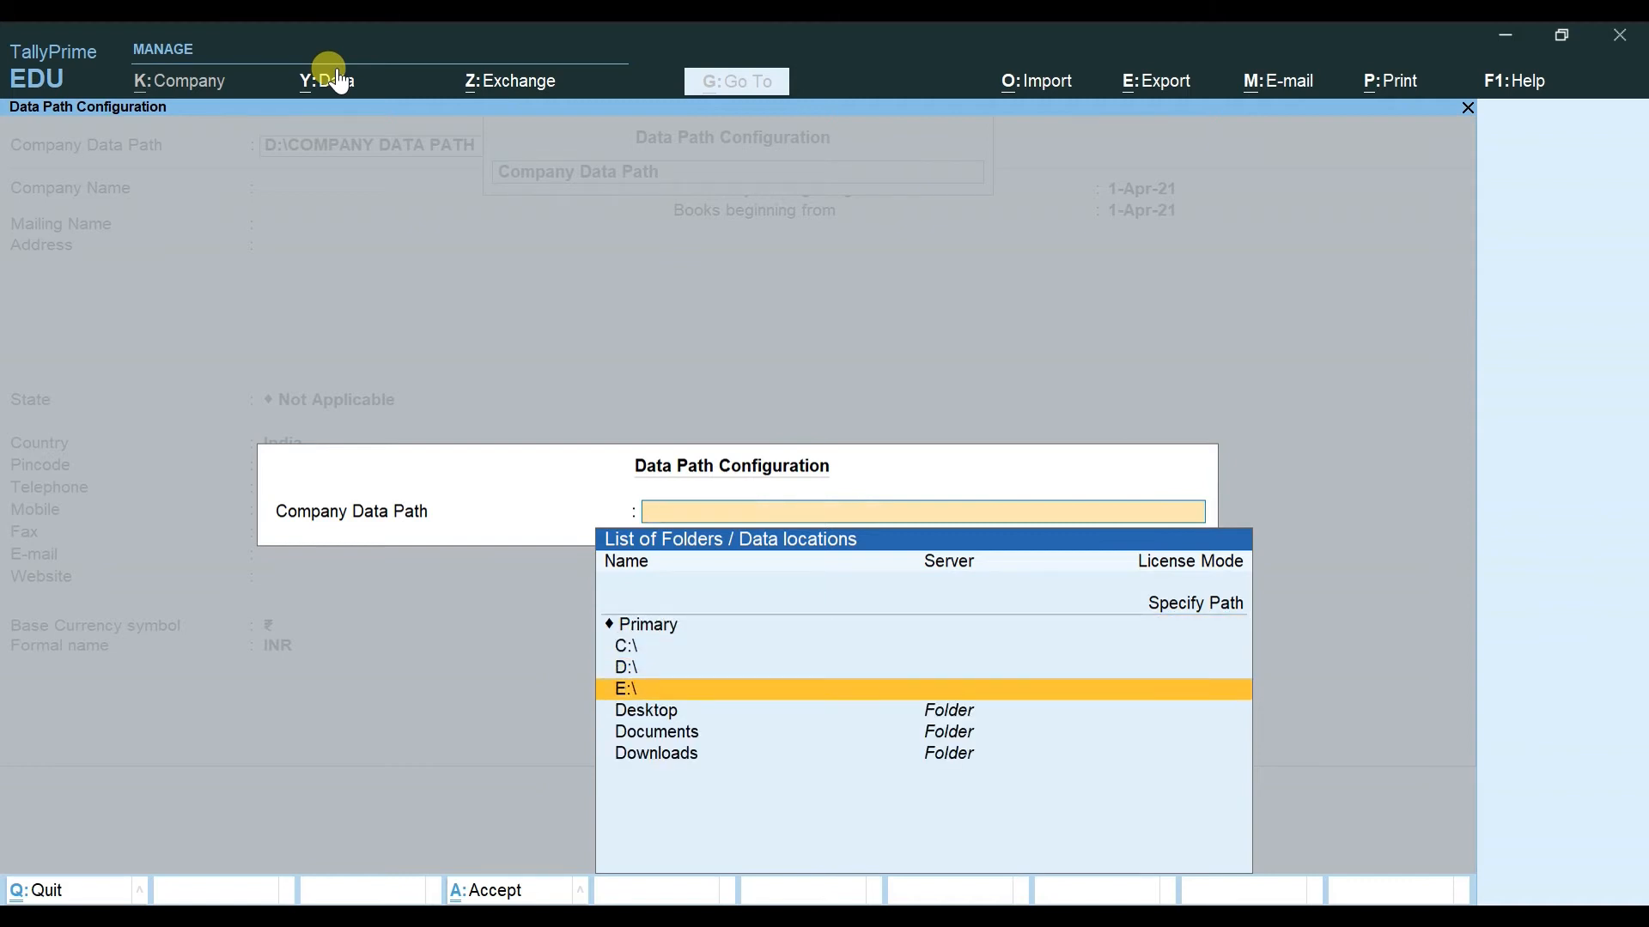
pyautogui.press('Return')
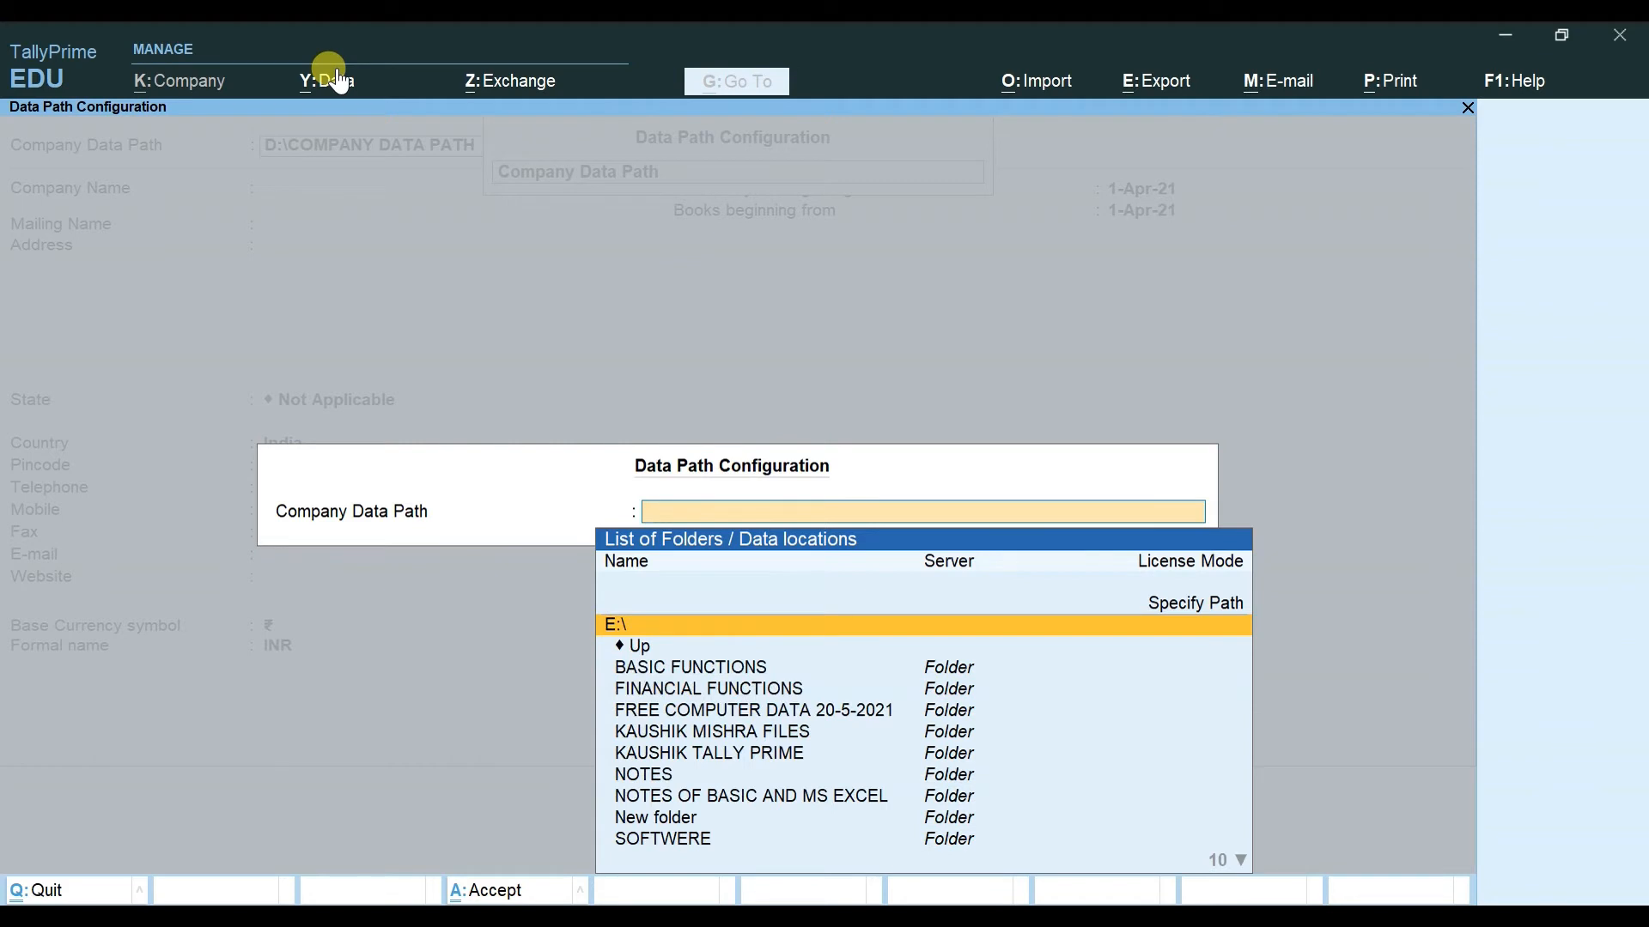
pyautogui.press('Down')
pyautogui.press('Down')
pyautogui.press('Down')
pyautogui.press('Down')
pyautogui.press('Down')
pyautogui.press('Down')
pyautogui.press('Down')
pyautogui.press('Down')
pyautogui.press('Down')
pyautogui.press('Down')
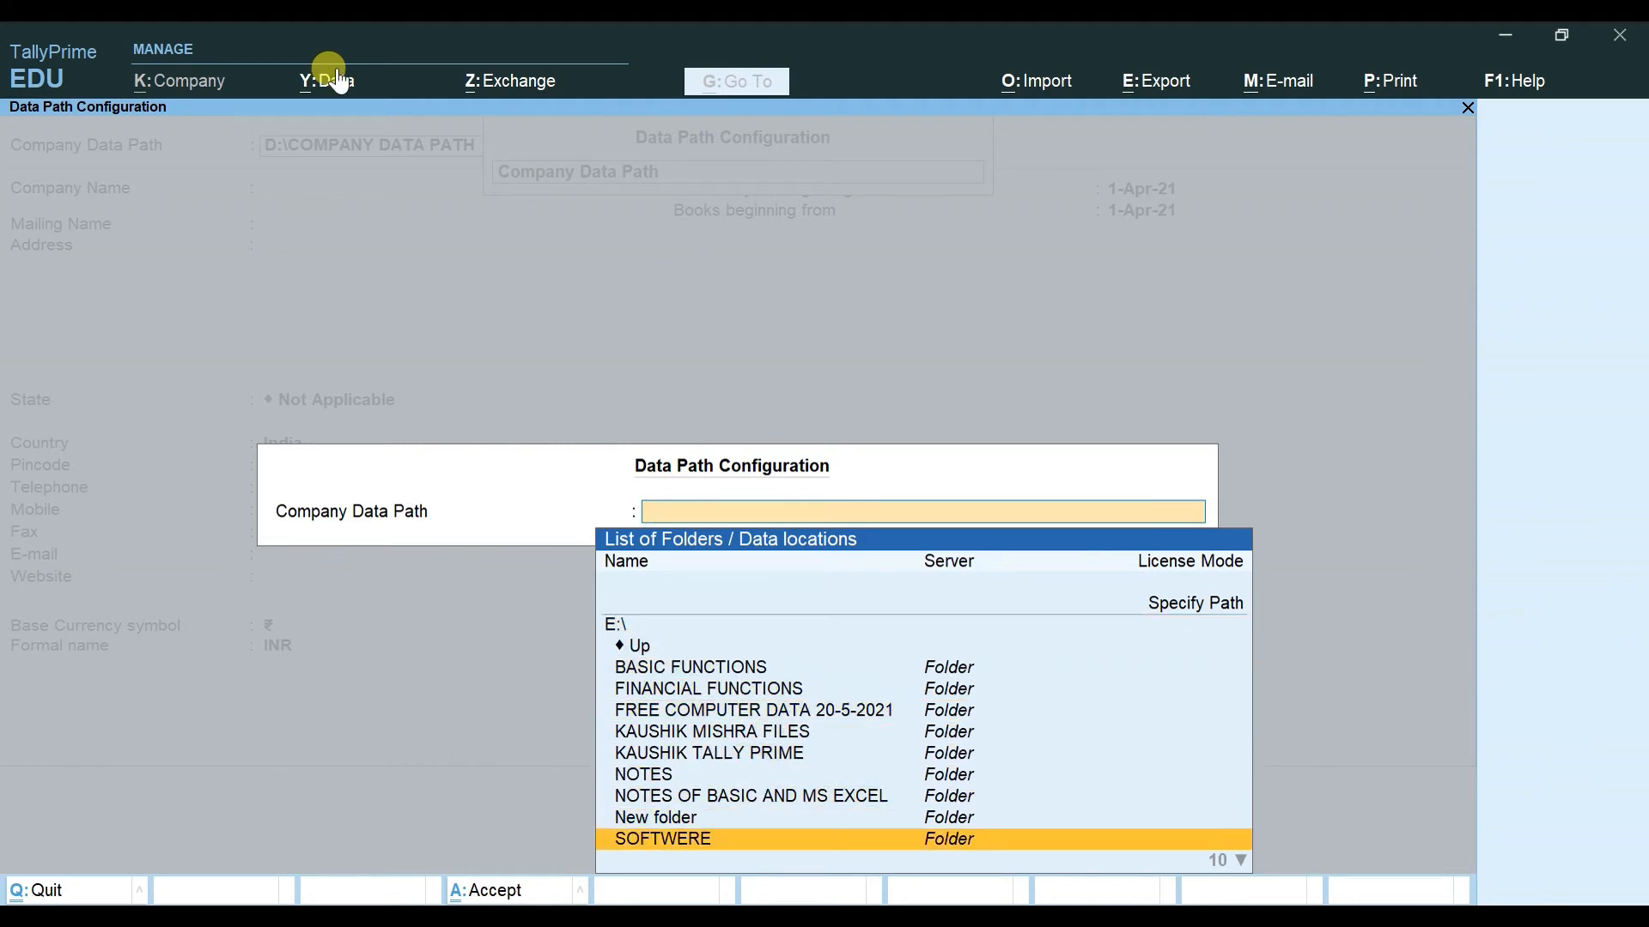
pyautogui.press('Down')
pyautogui.press('Down')
pyautogui.press('Down')
pyautogui.press('Up')
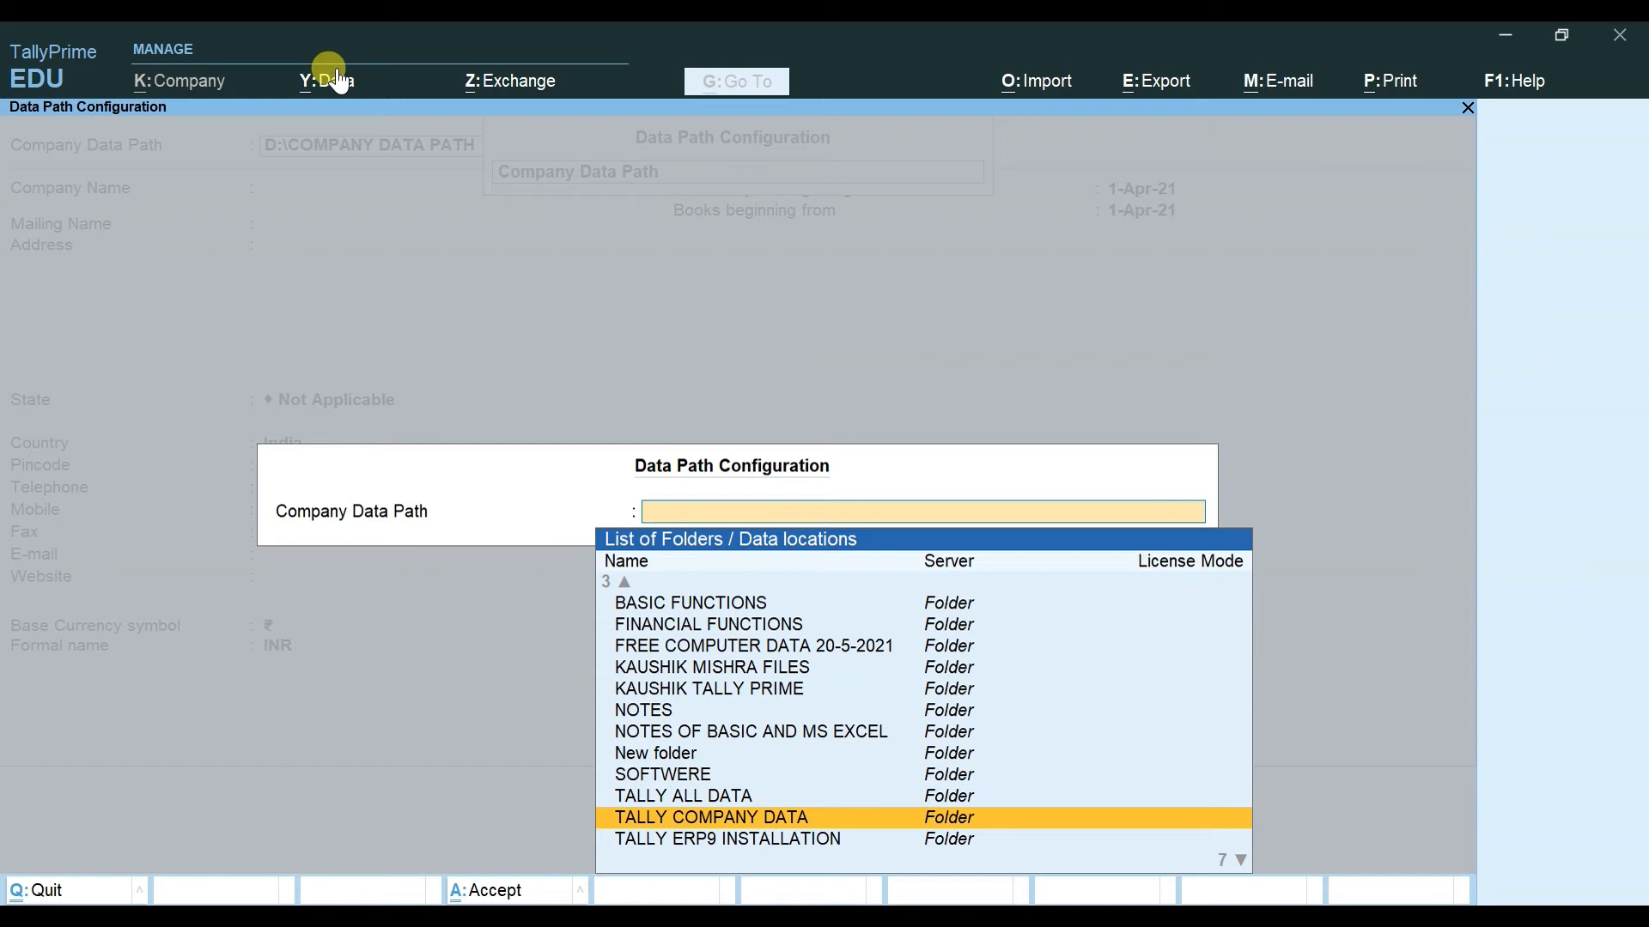
pyautogui.press('Return')
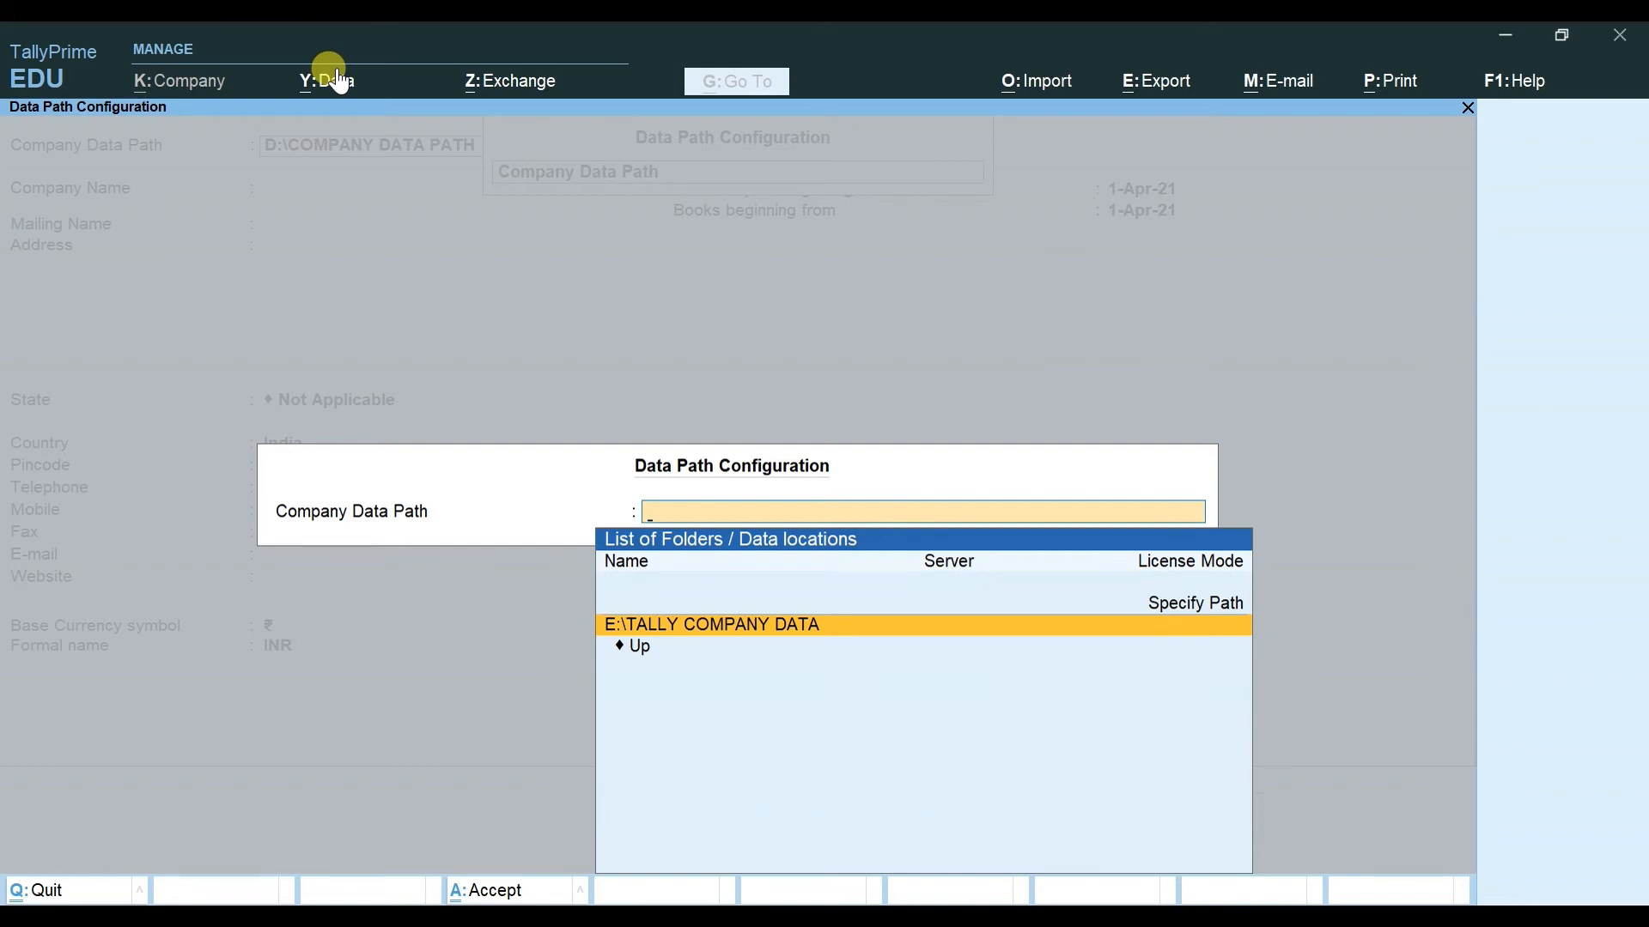
pyautogui.press('Return')
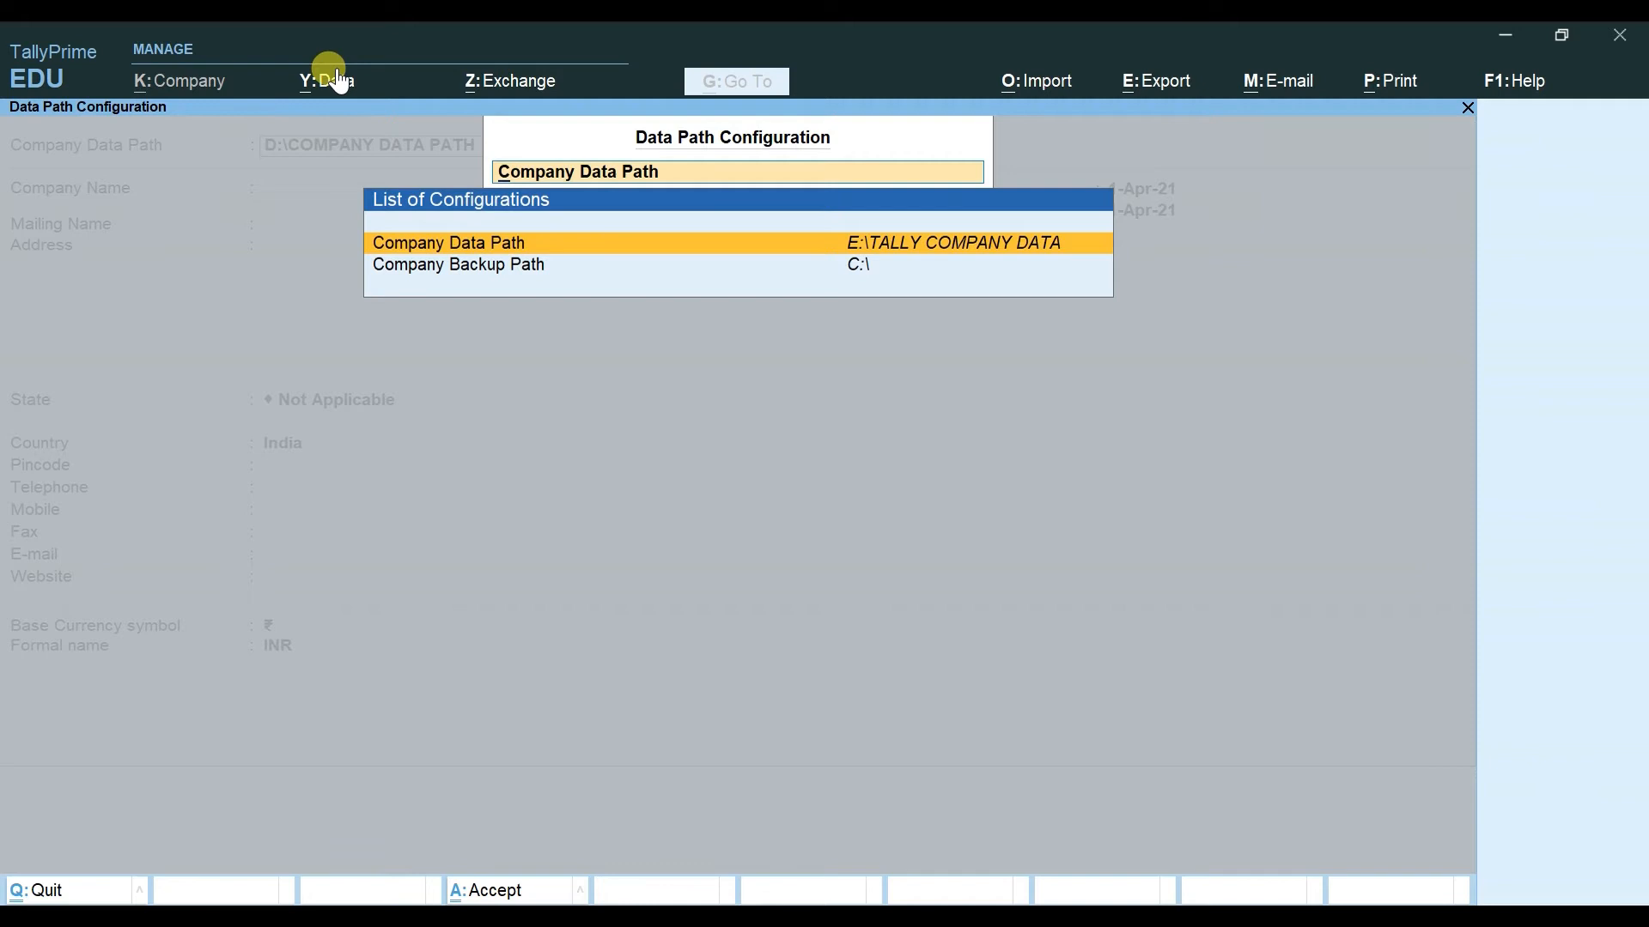
pyautogui.press('Escape')
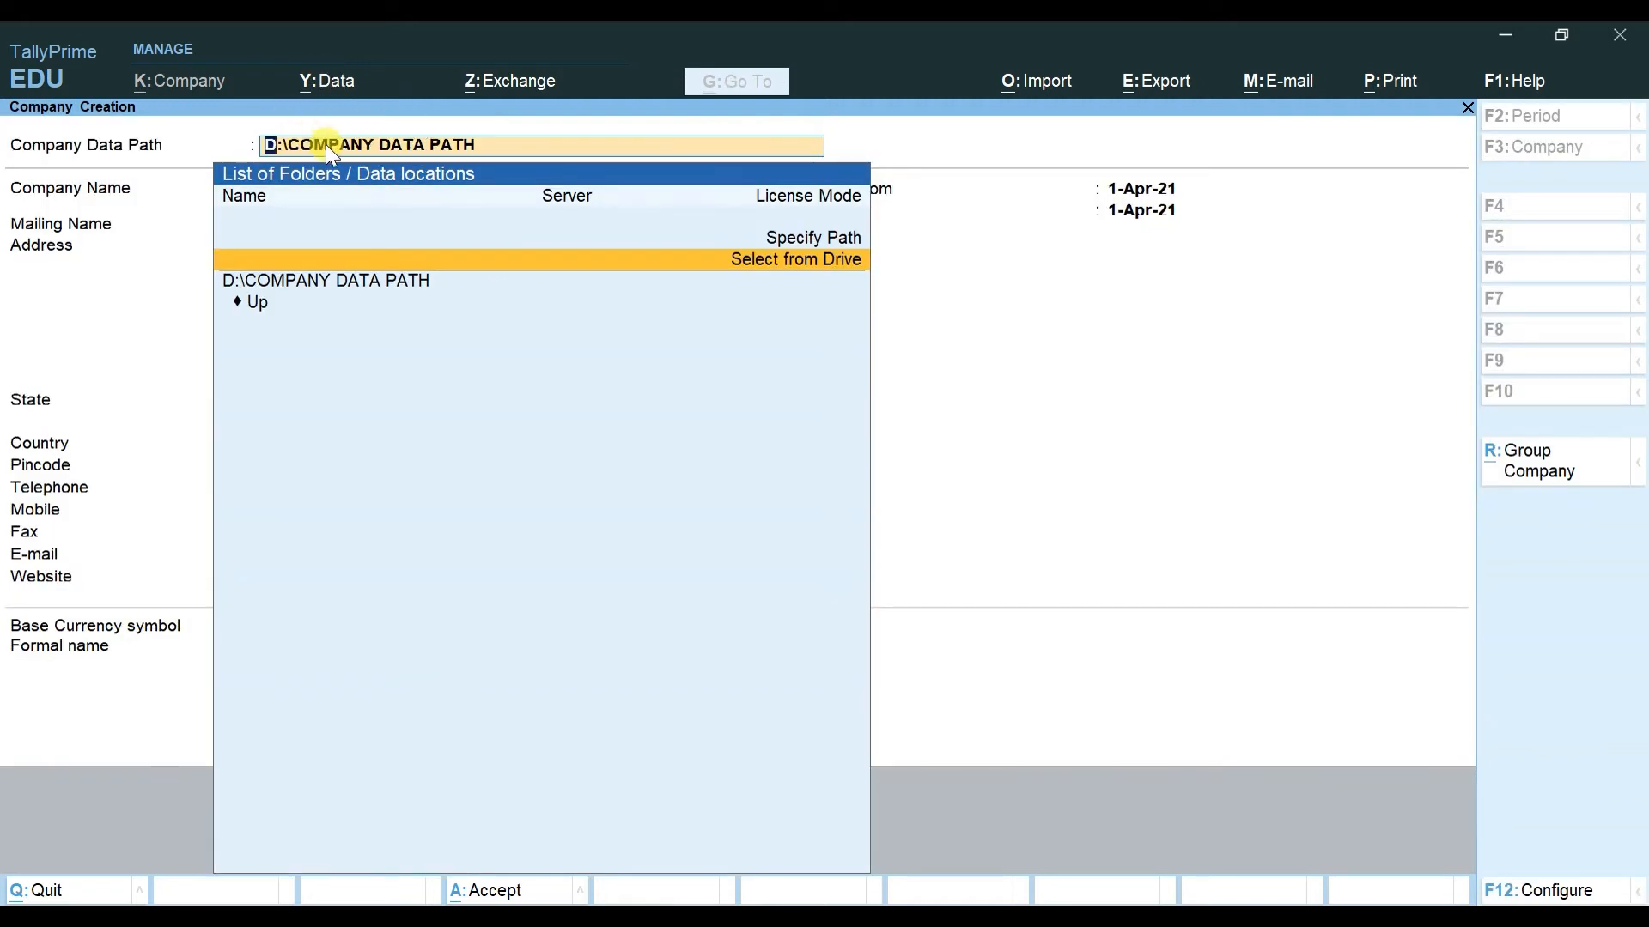
# Step: Quit the old Company Creation form and start a fresh one on E:\TALLY COMPANY DATA
pyautogui.press('Down')
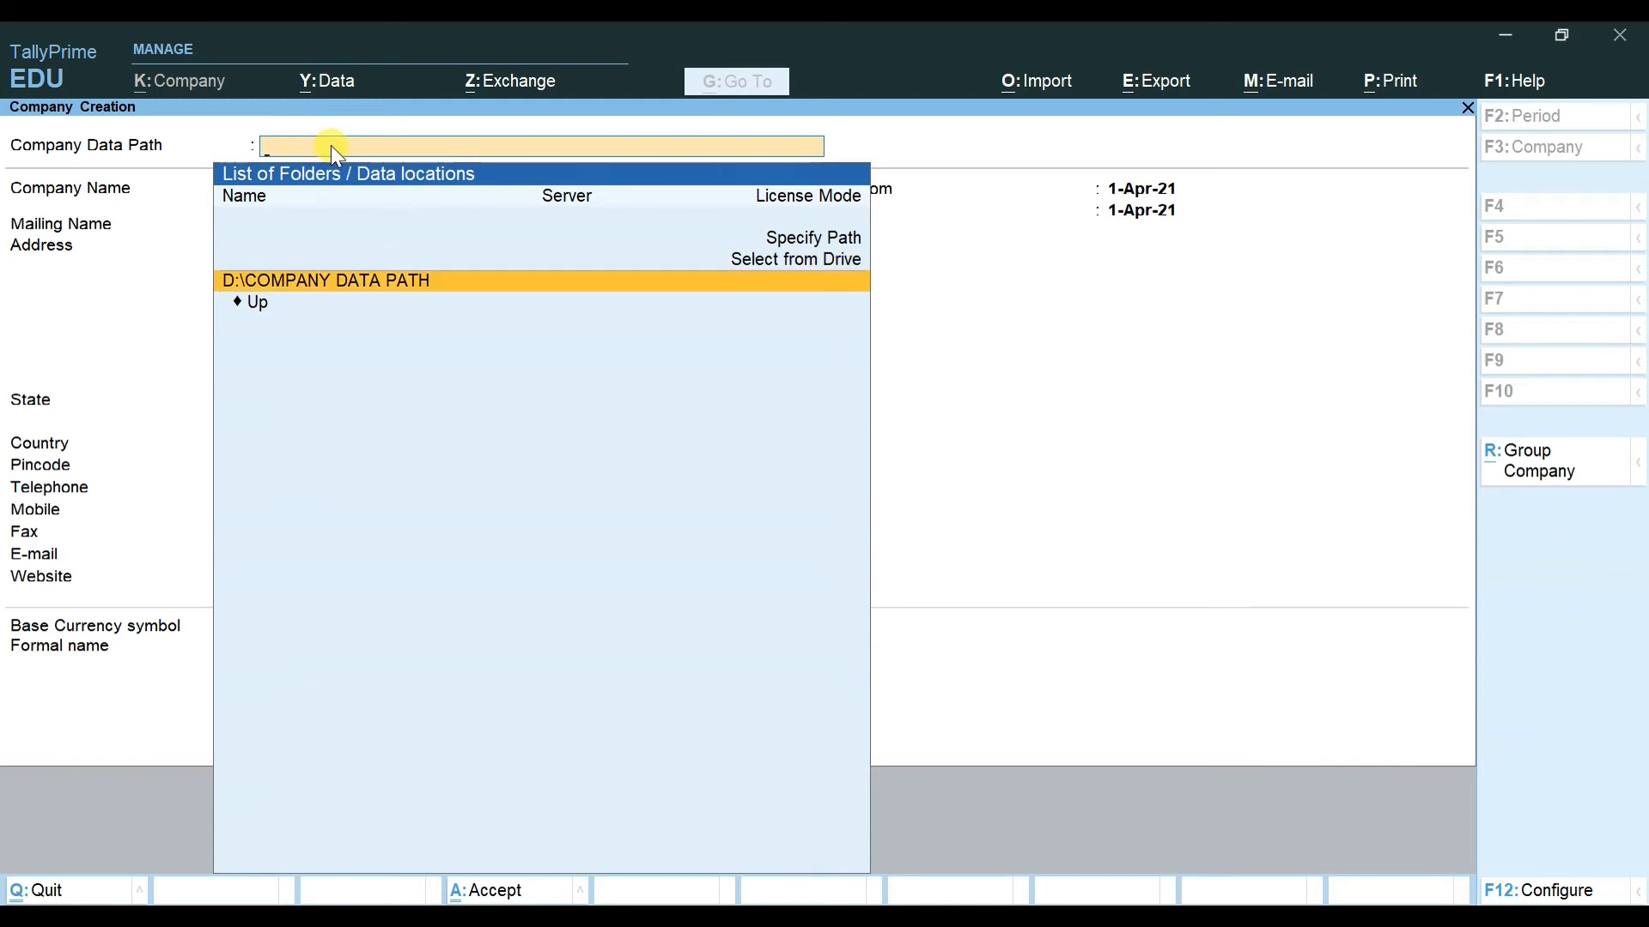
pyautogui.press('Escape')
pyautogui.press('y')
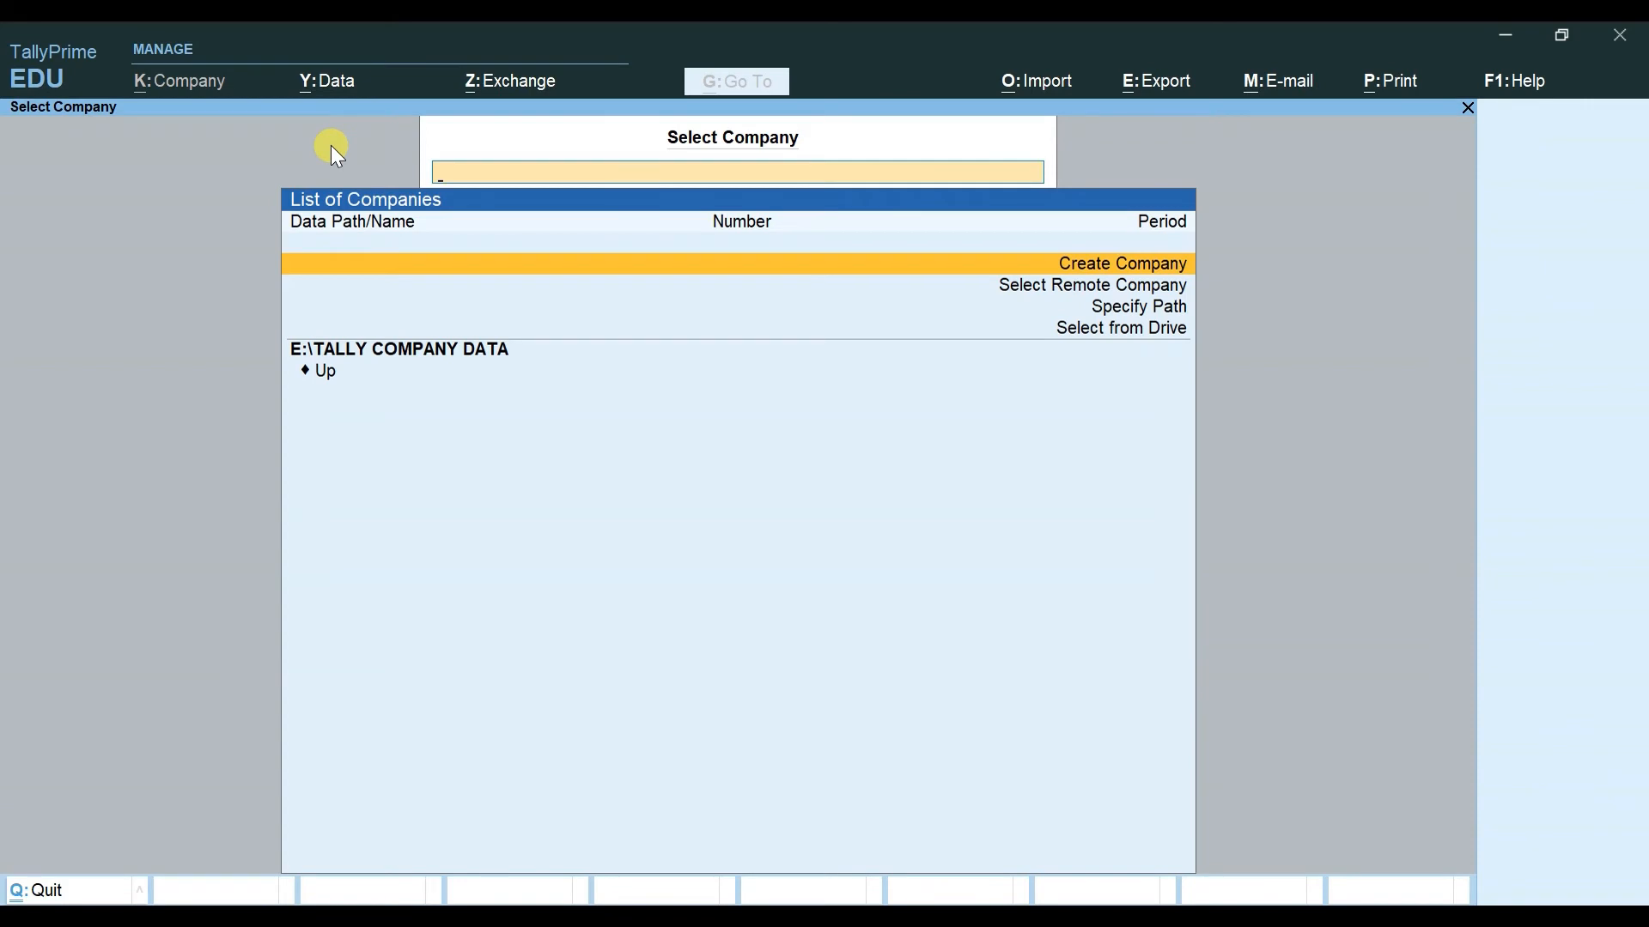
pyautogui.press('Return')
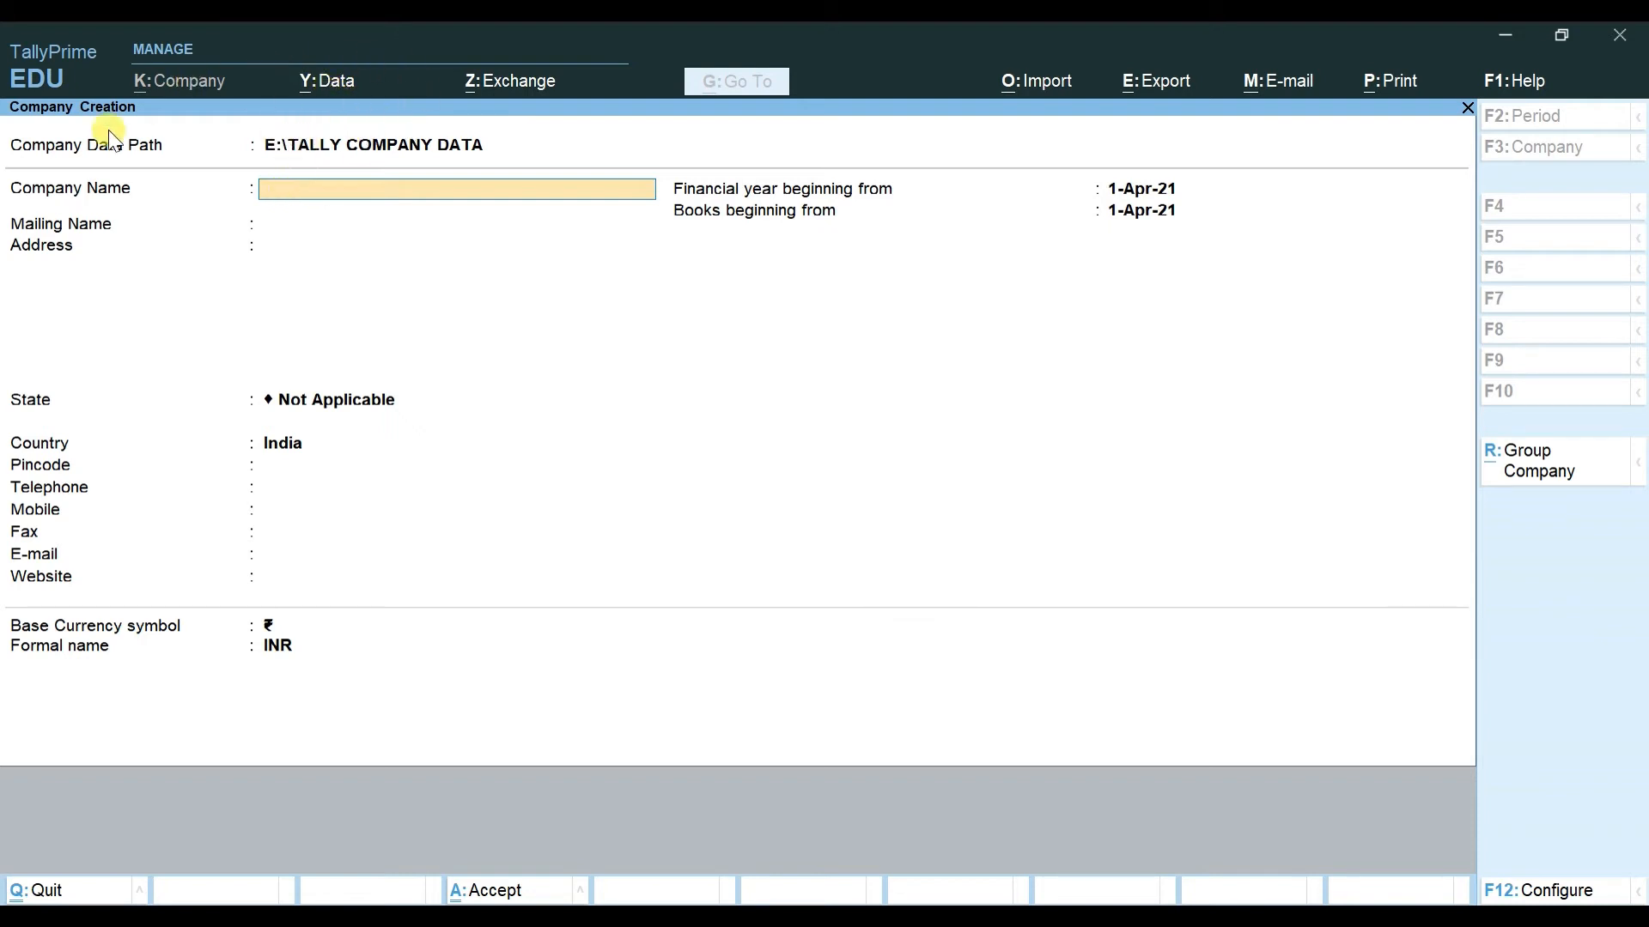
pyautogui.click(358, 146)
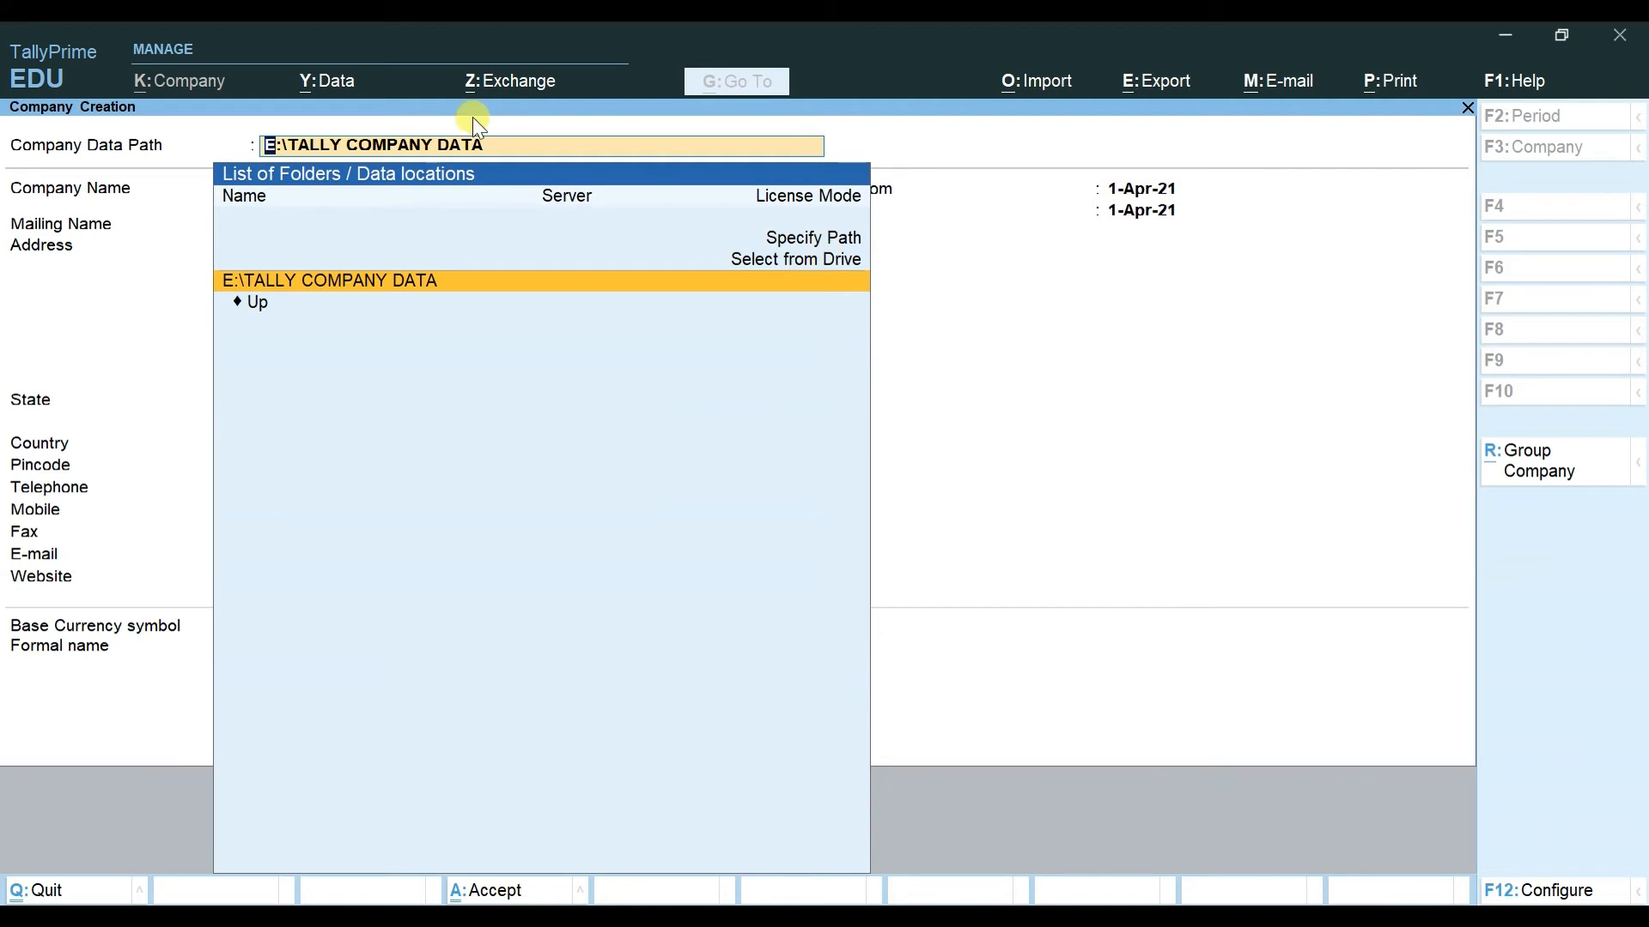
# Step: Open Data Path Configuration and clear the Company Data Path value
pyautogui.click(328, 84)
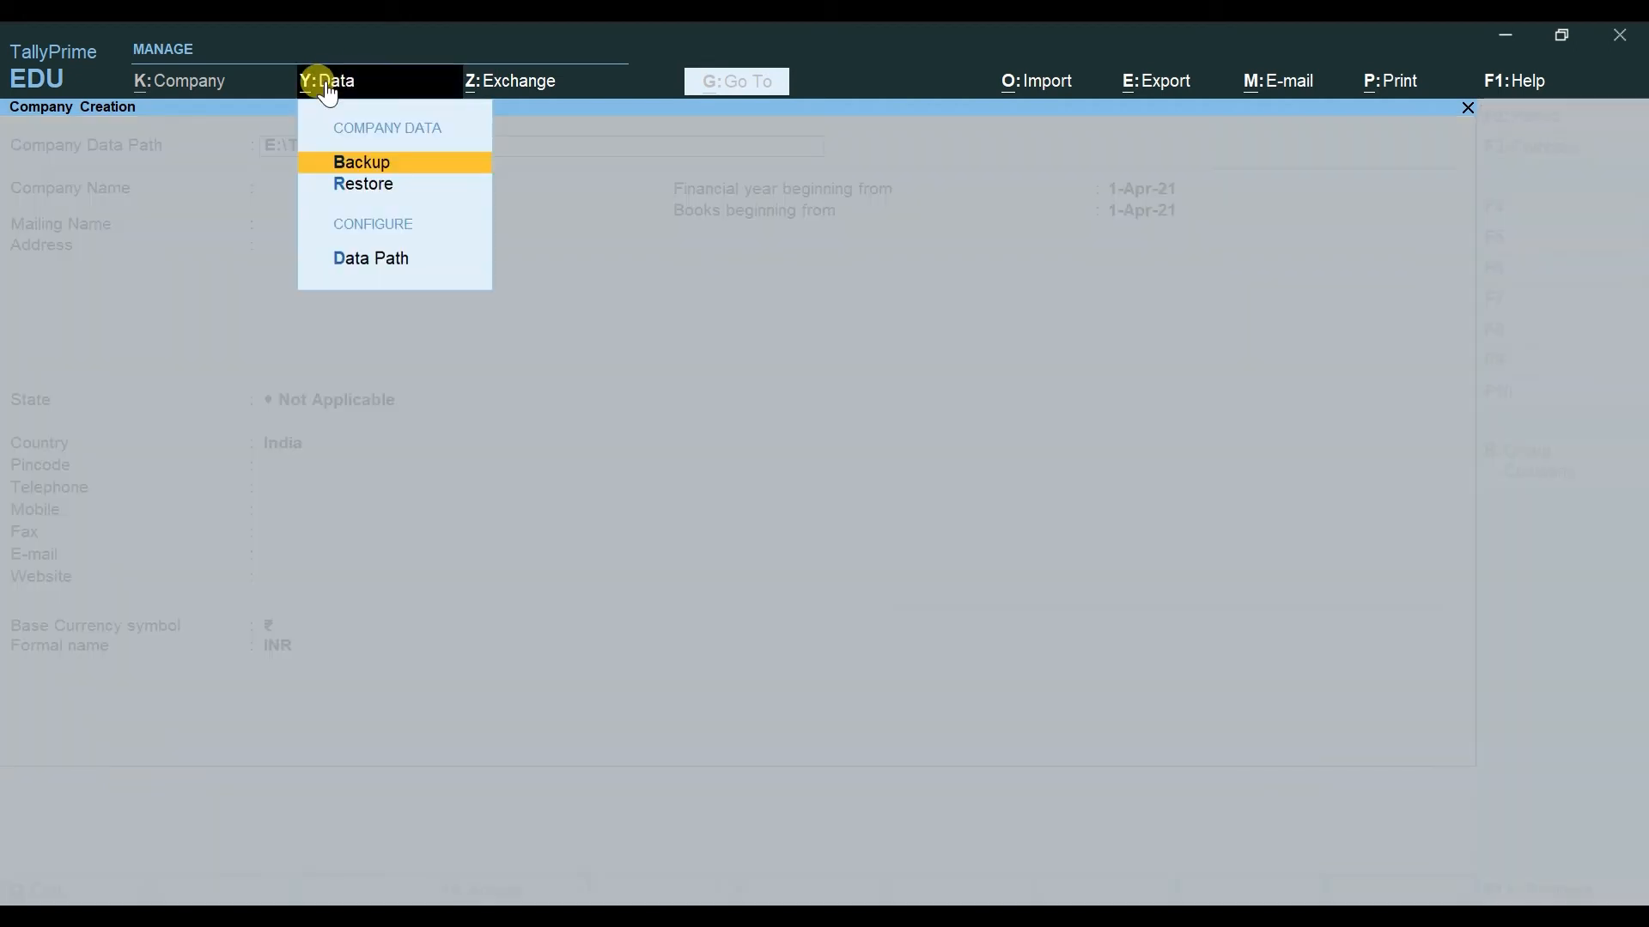
pyautogui.press('Up')
pyautogui.press('Up')
pyautogui.press('Up')
pyautogui.press('Up')
pyautogui.press('Return')
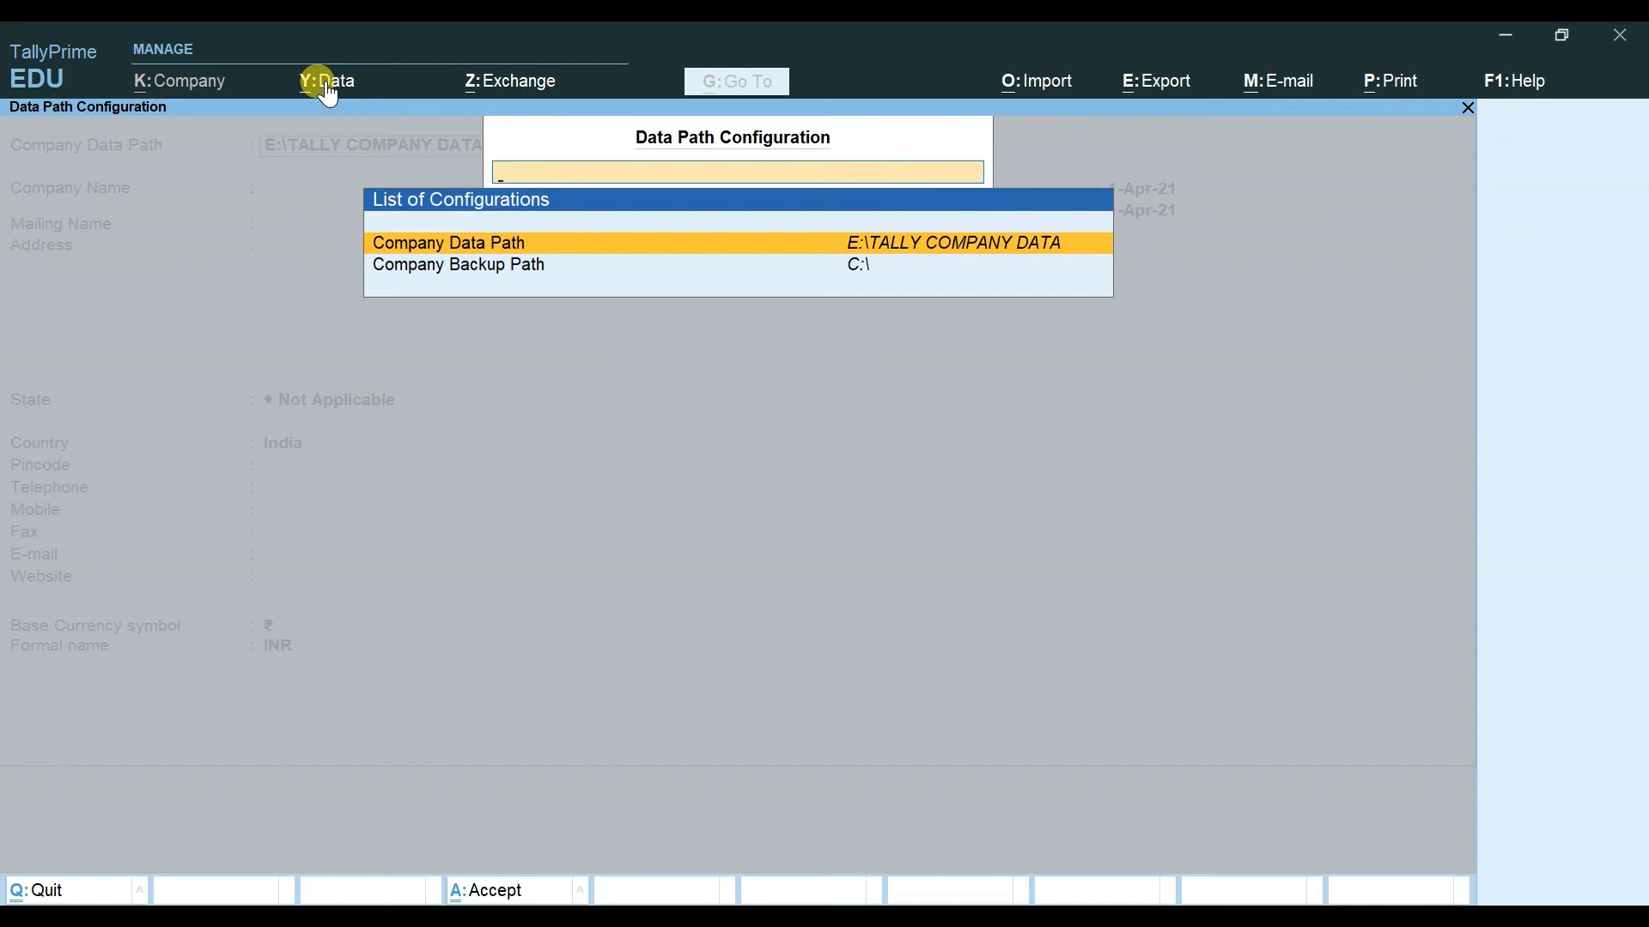
pyautogui.click(661, 229)
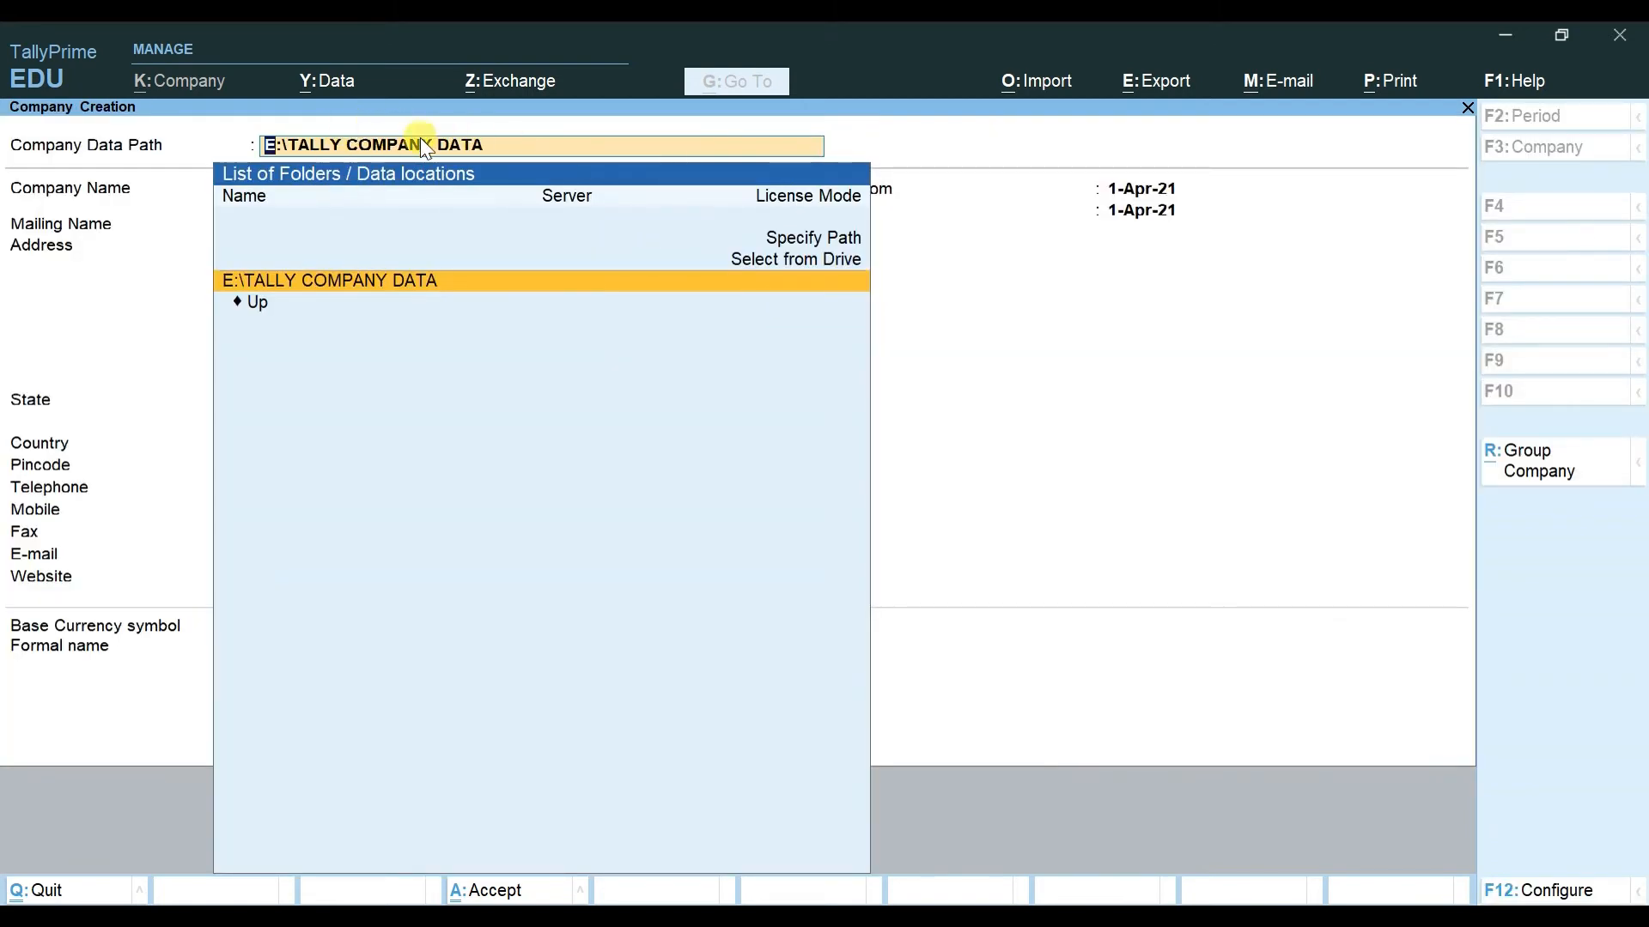
pyautogui.press('BackSpace')
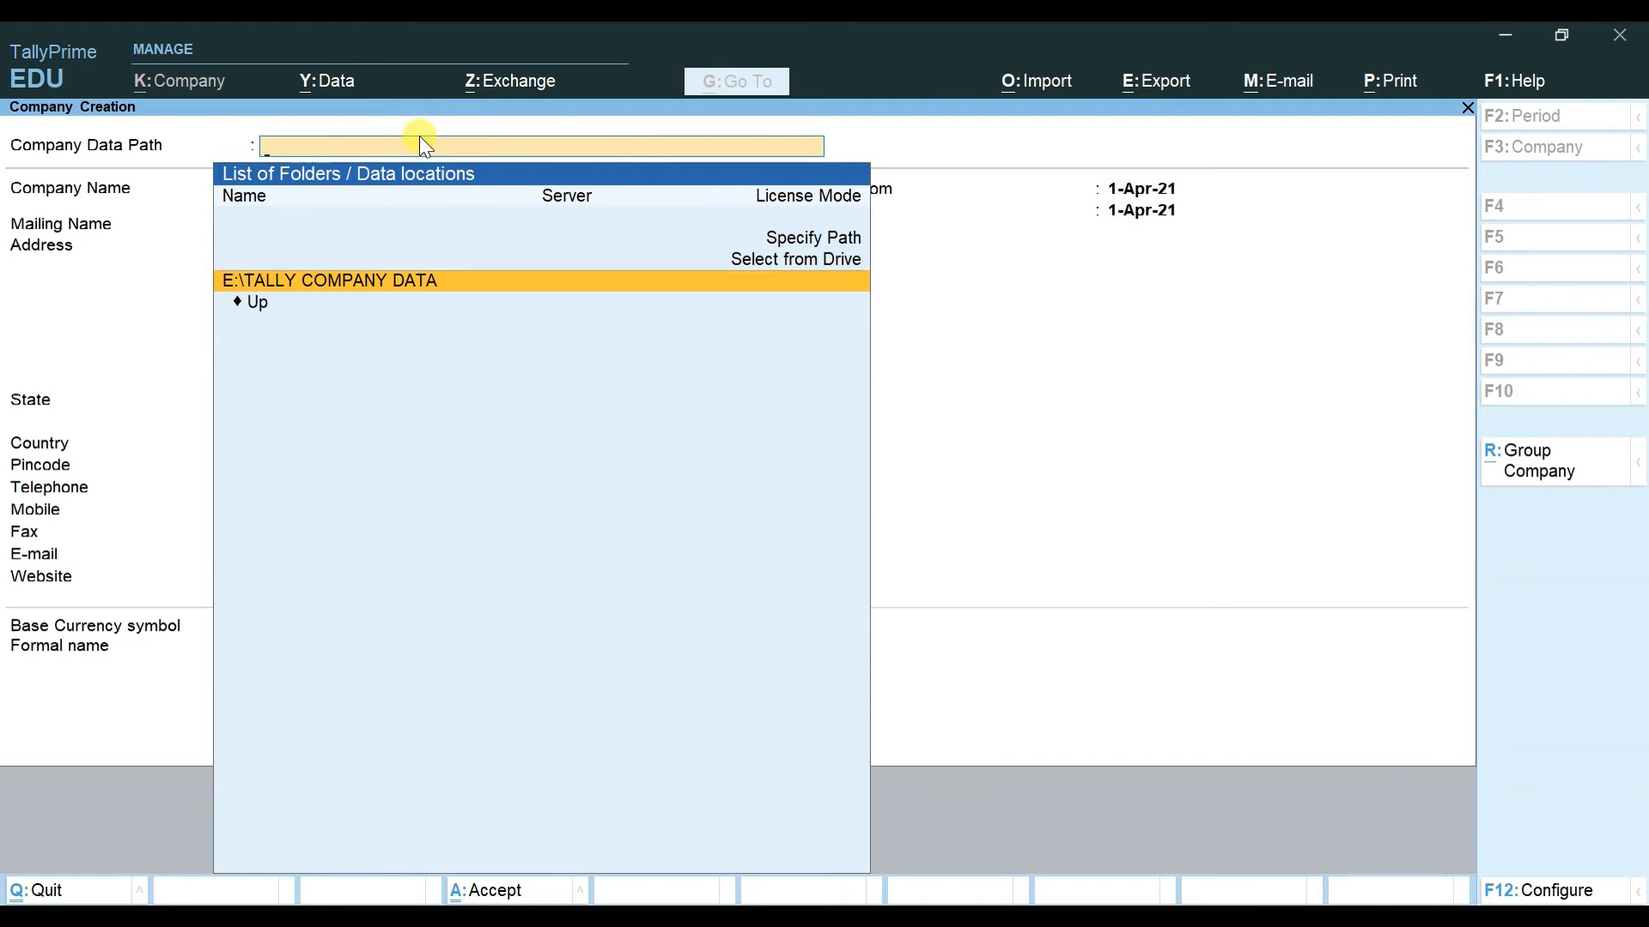
# Step: Quit the half-started company and begin a new Company Creation form
pyautogui.press('Escape')
pyautogui.press('y')
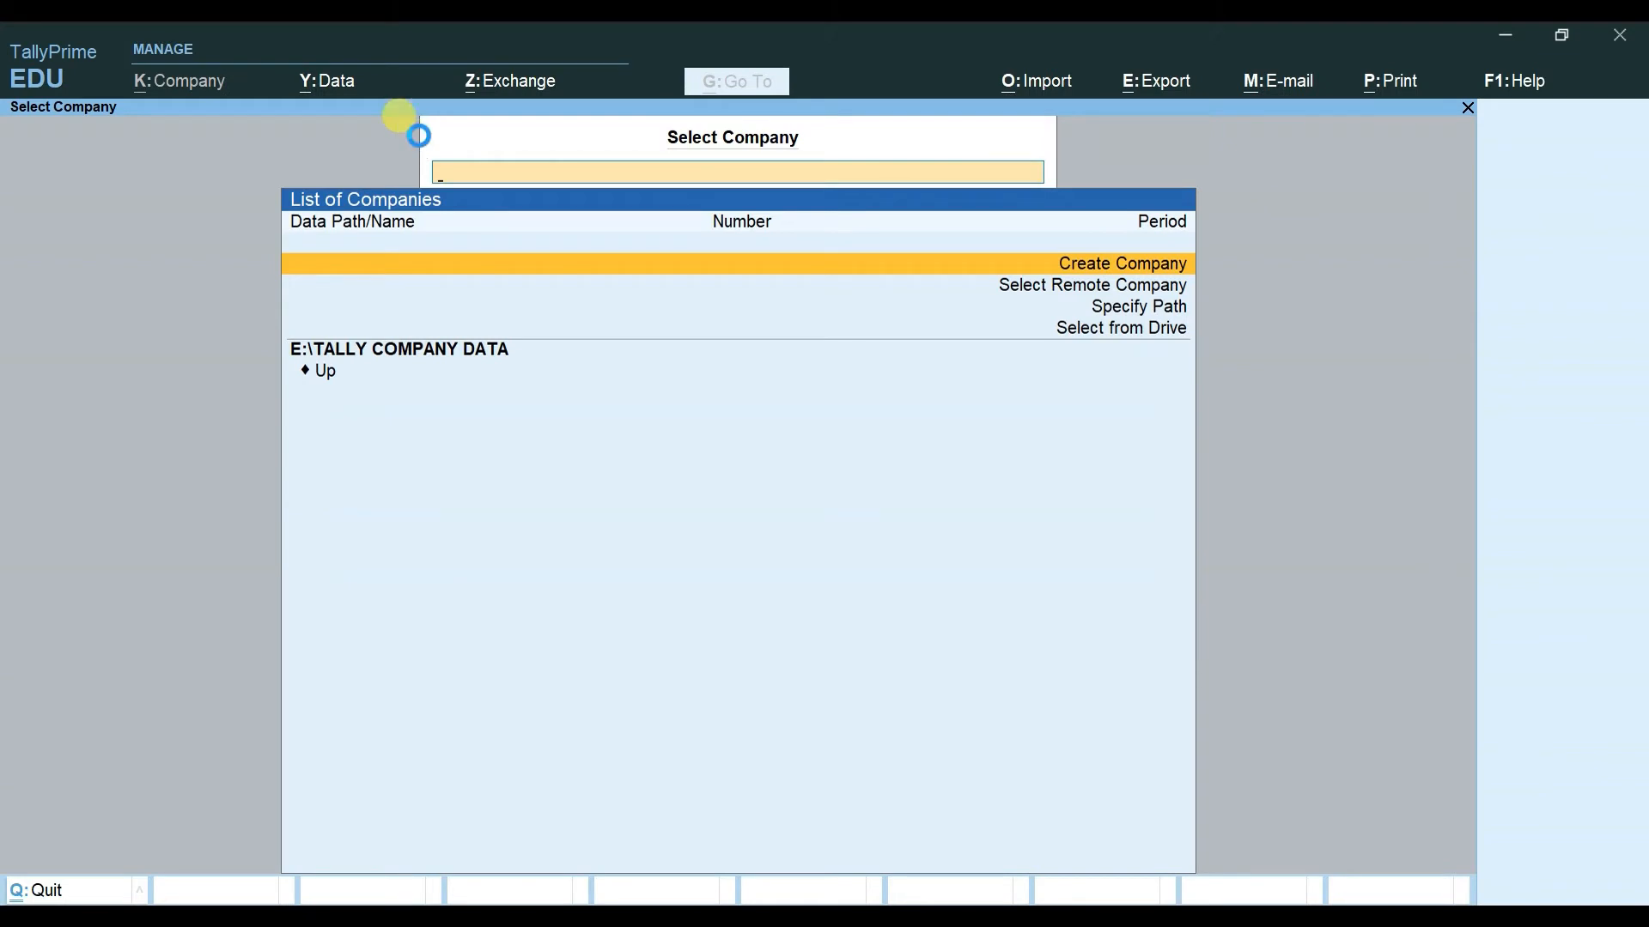
pyautogui.press('Return')
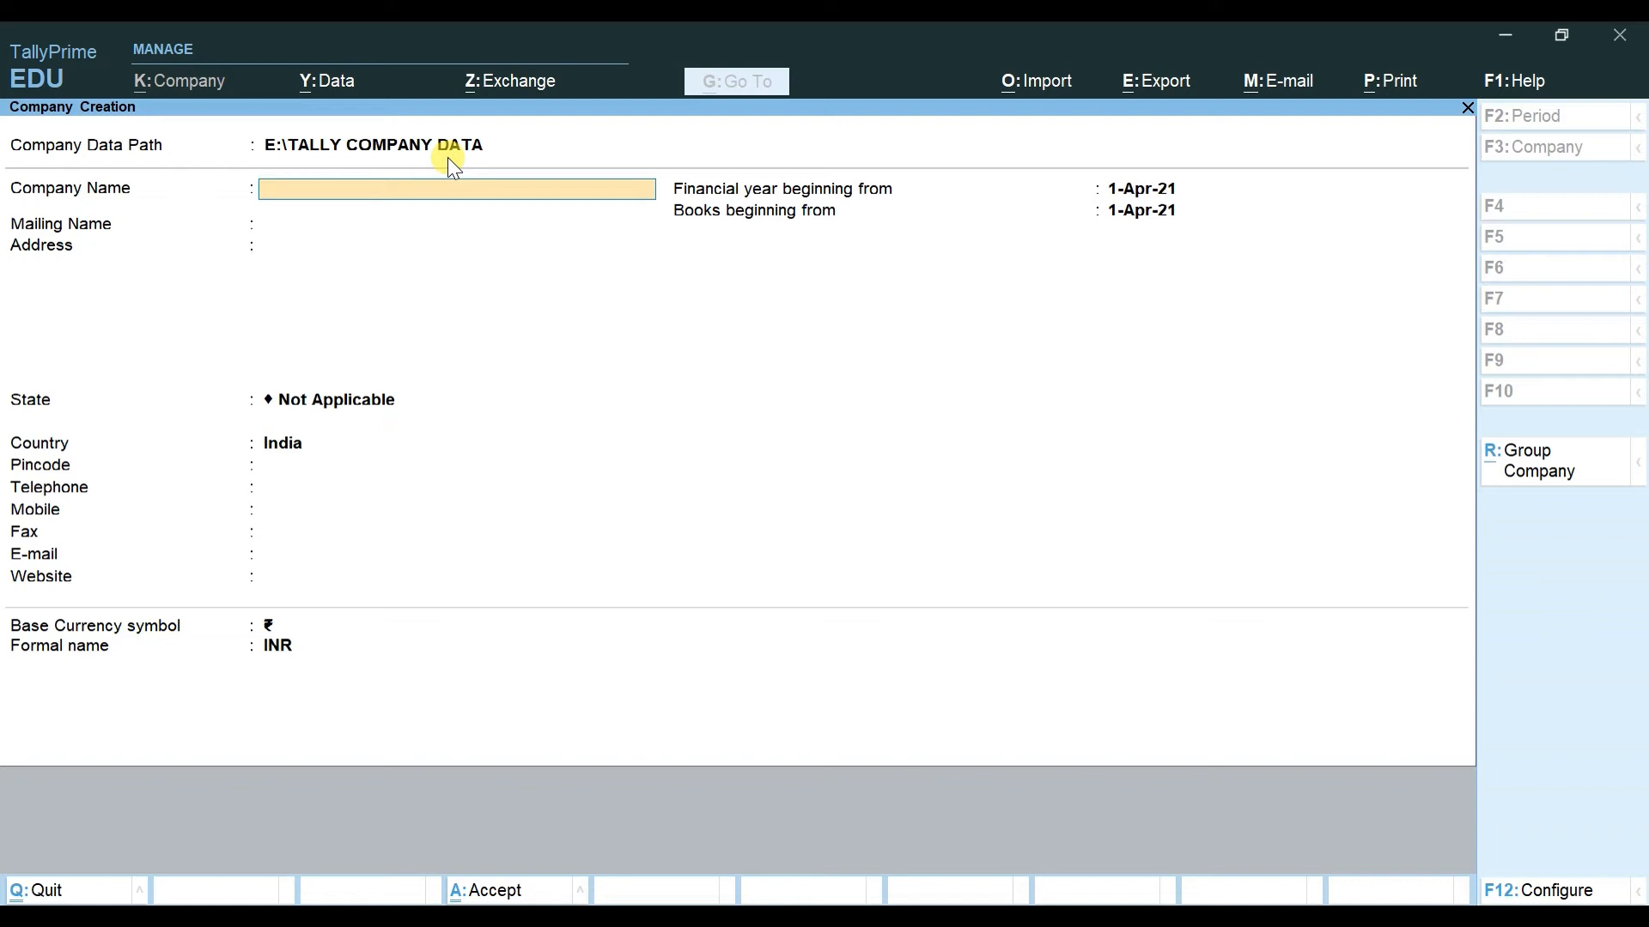
# Step: Enter MY FIRST COMPANY as the company name and select Delhi as the state
pyautogui.write('MY FIRST COMPA')
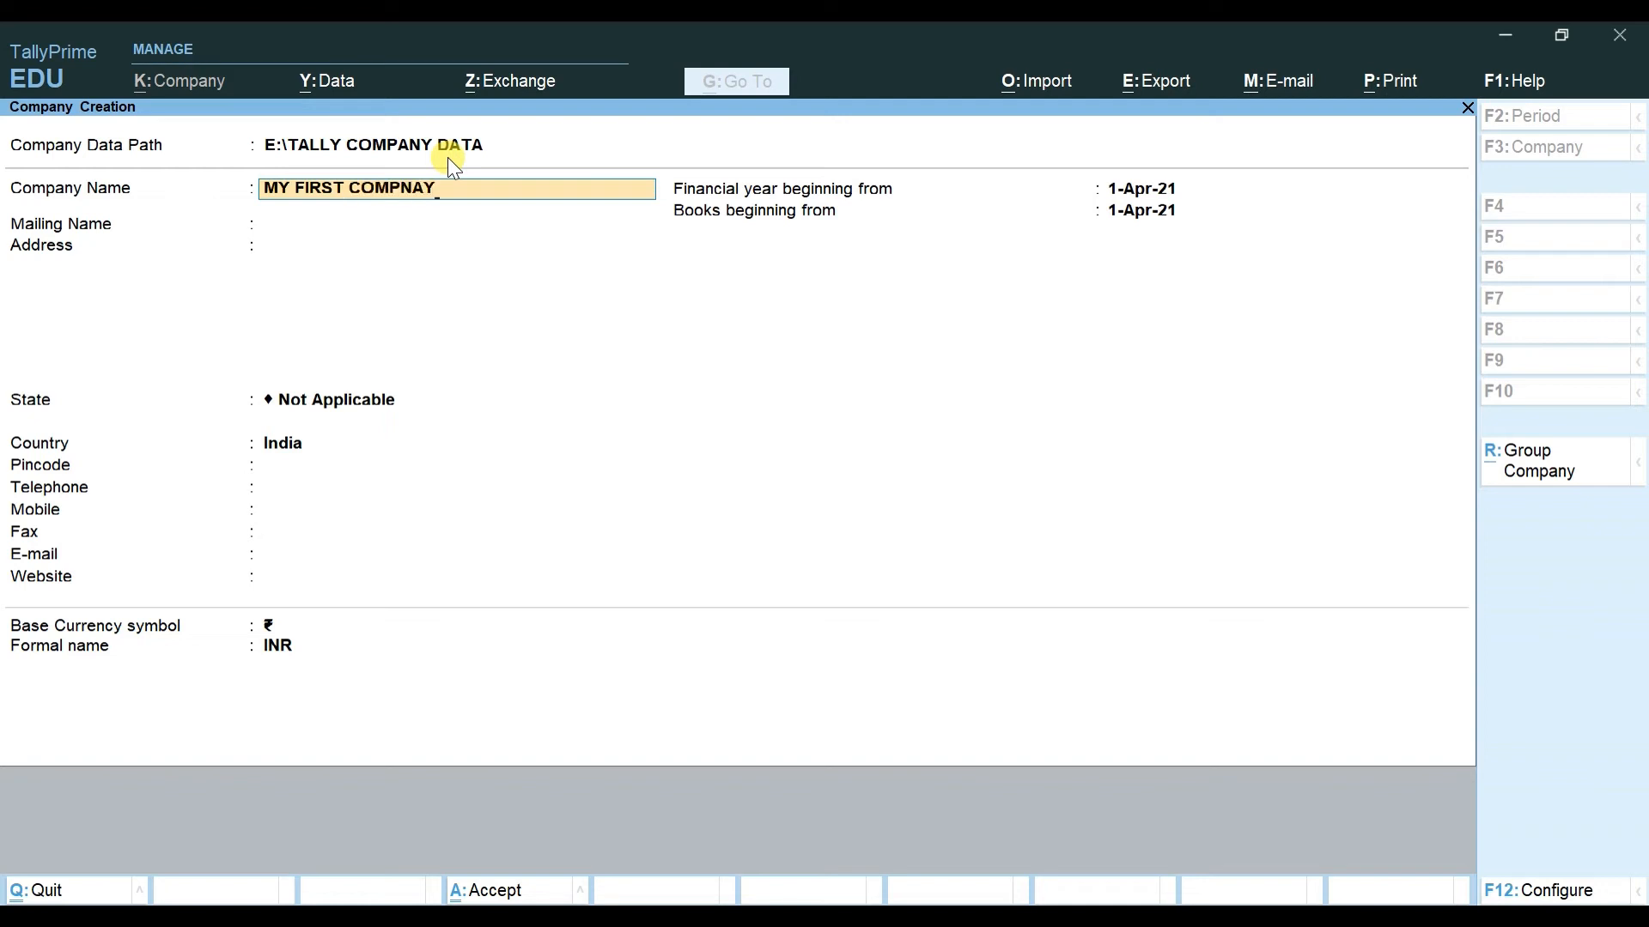
pyautogui.write('NY')
pyautogui.press('Return')
pyautogui.press('Return')
pyautogui.press('Return')
pyautogui.press('BackSpace')
pyautogui.write('DEL')
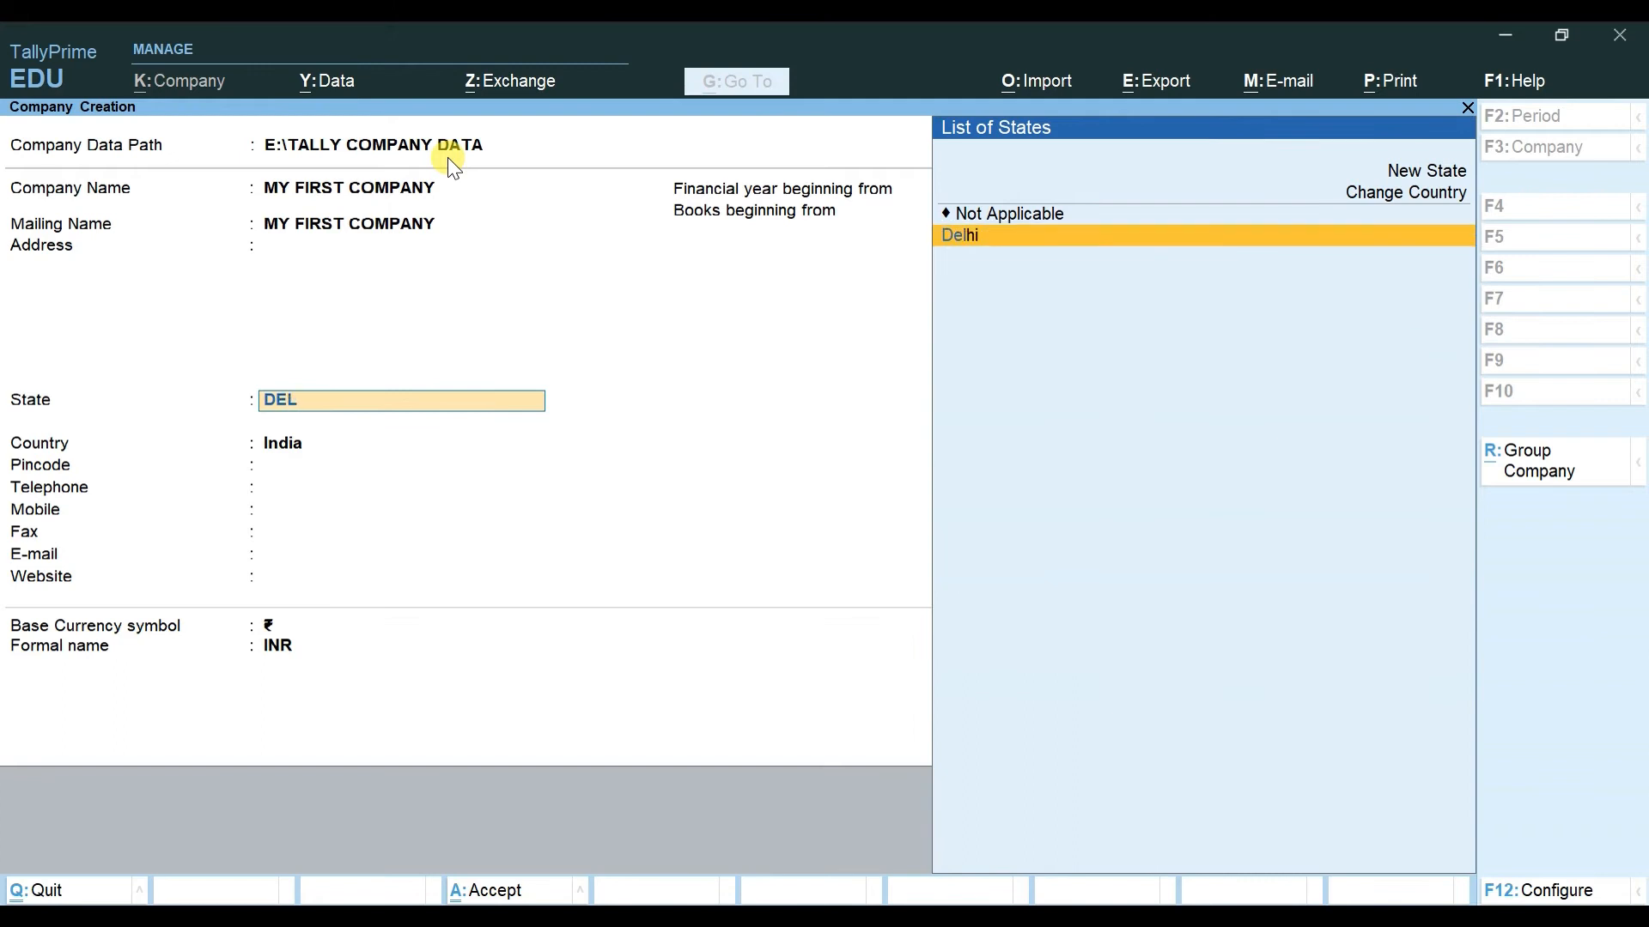
pyautogui.press('Return')
pyautogui.press('Return')
pyautogui.press('Return')
pyautogui.press('Return')
pyautogui.press('Return')
pyautogui.press('Return')
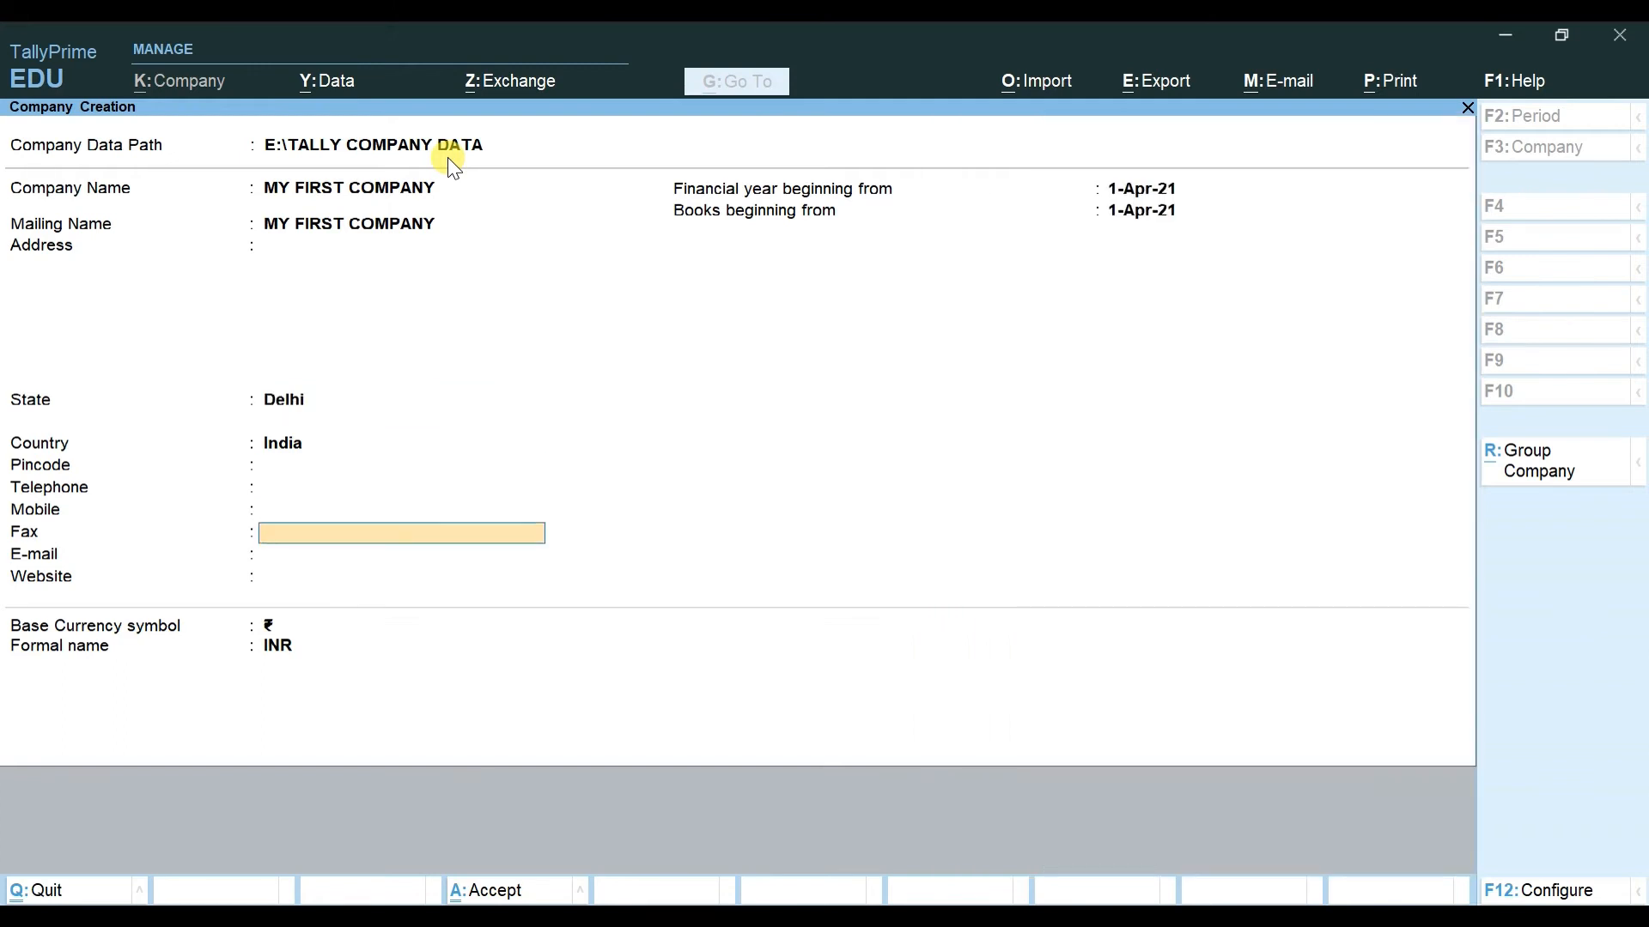
pyautogui.press('Return')
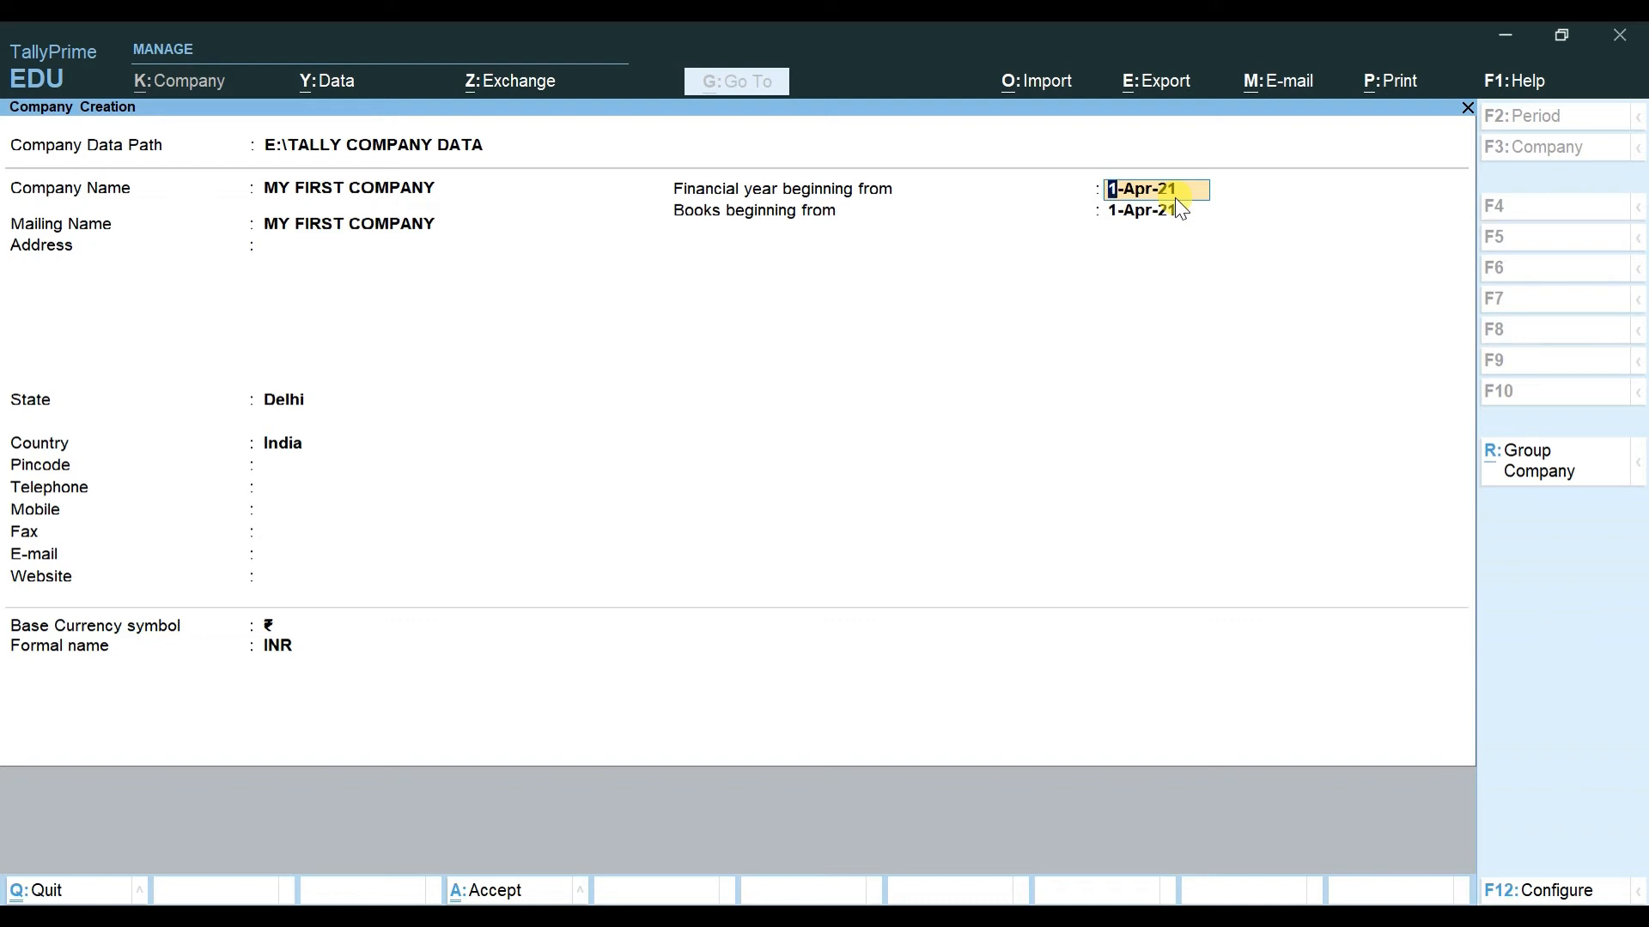
pyautogui.press('Return')
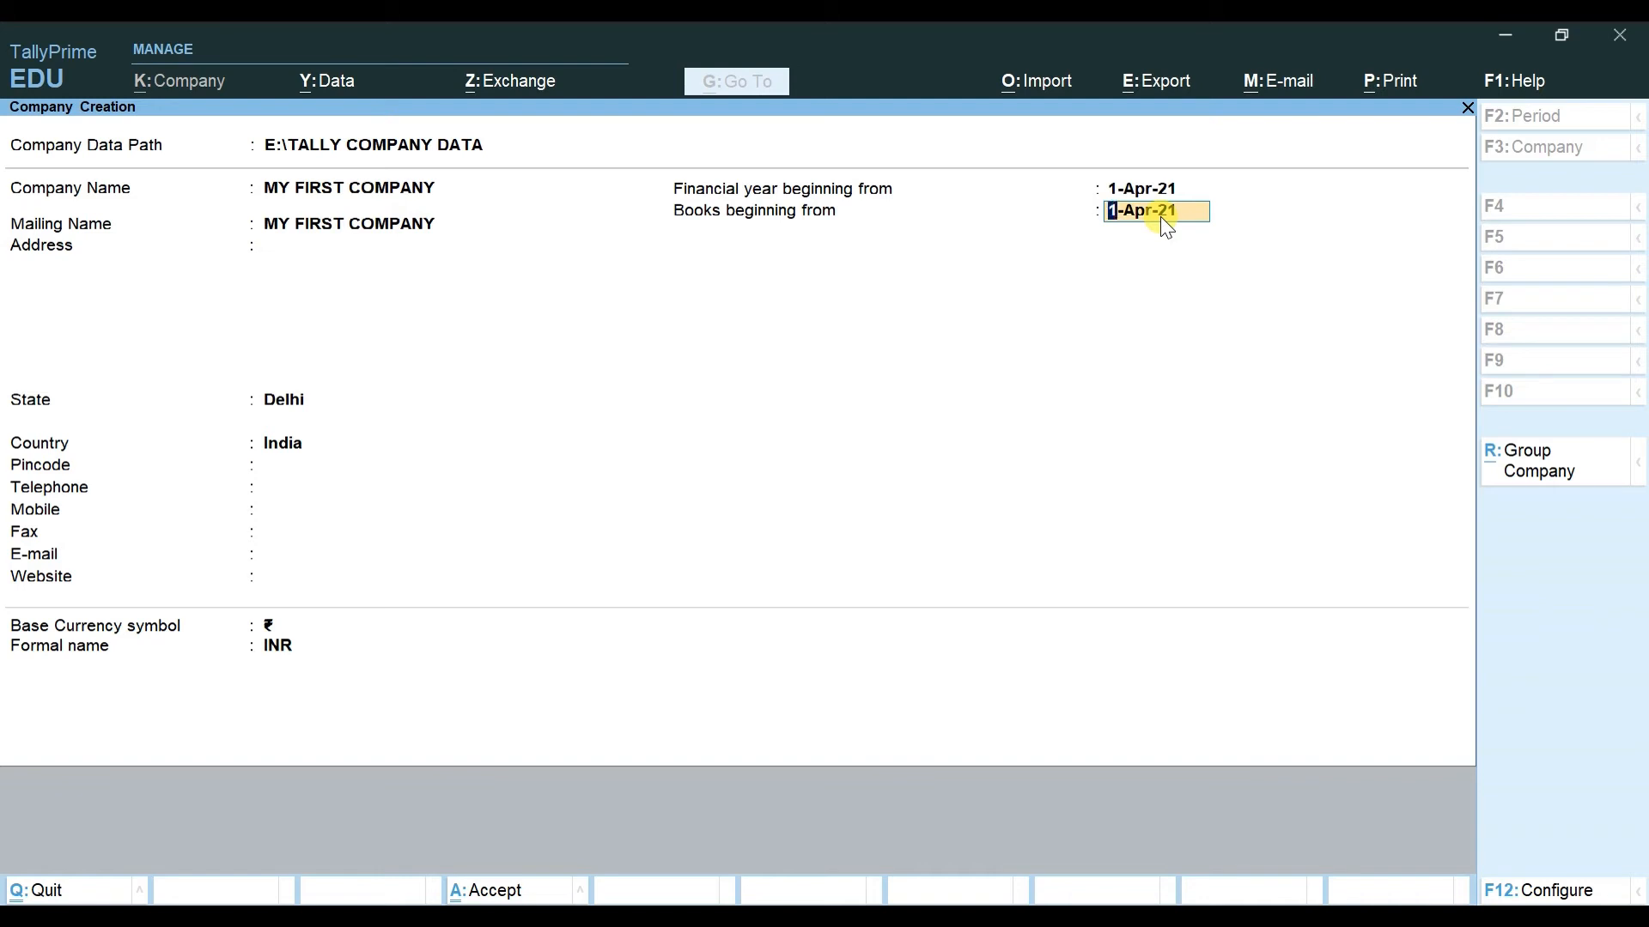
pyautogui.press('Return')
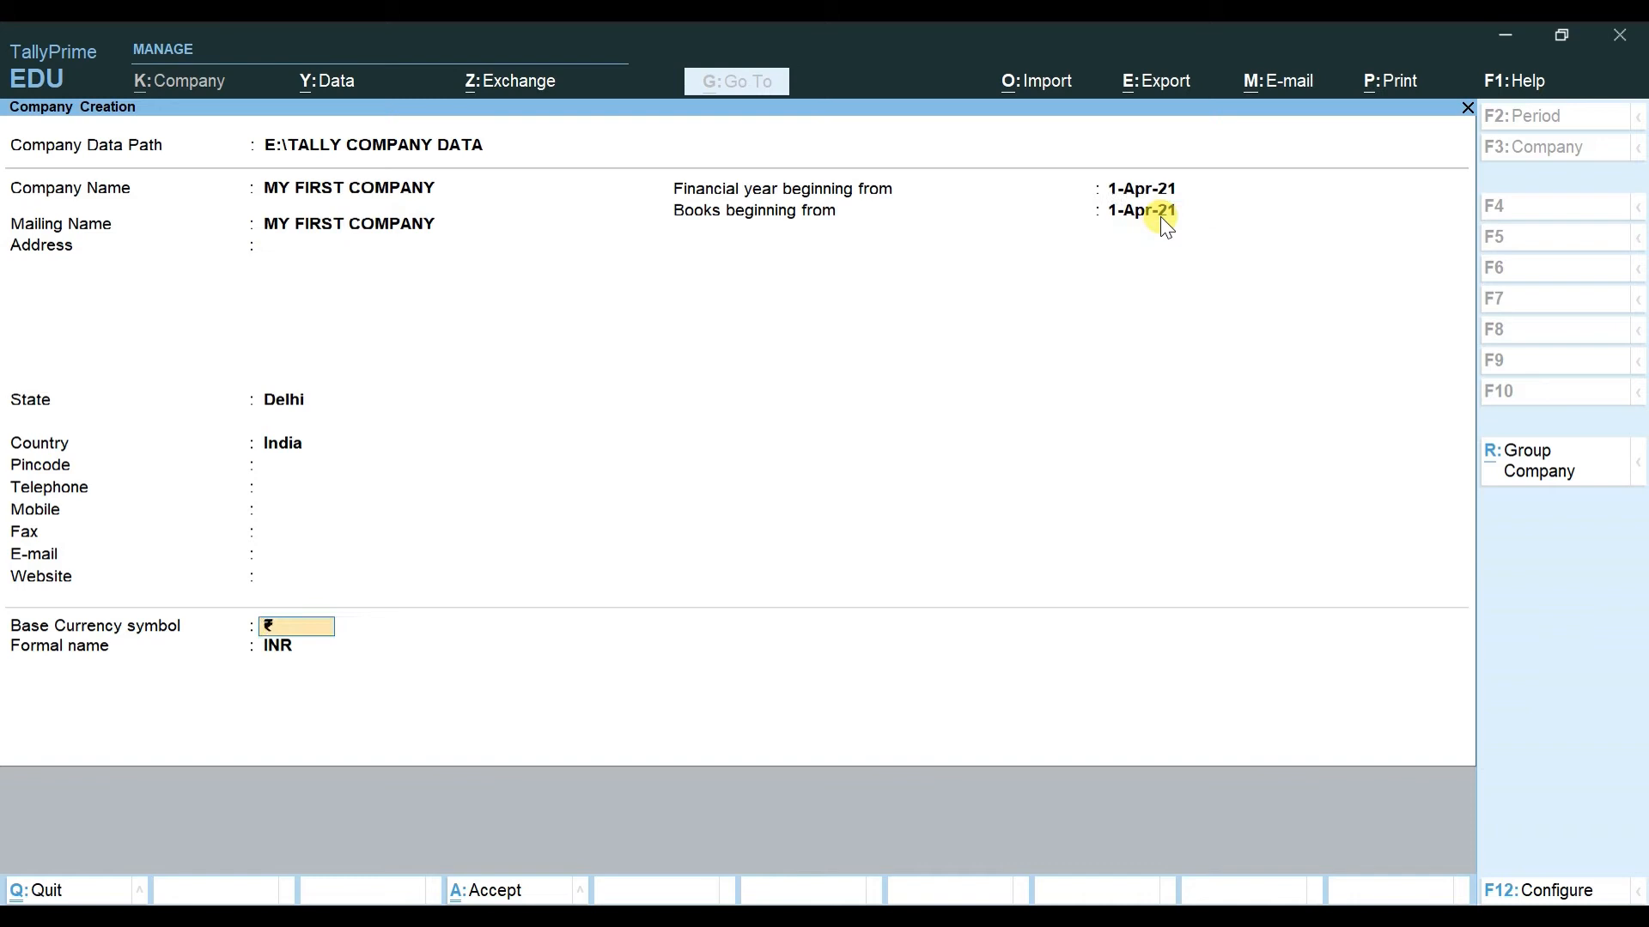
pyautogui.hotkey('shift', 'Tab')
pyautogui.hotkey('shift', 'Tab')
pyautogui.hotkey('shift', 'Tab')
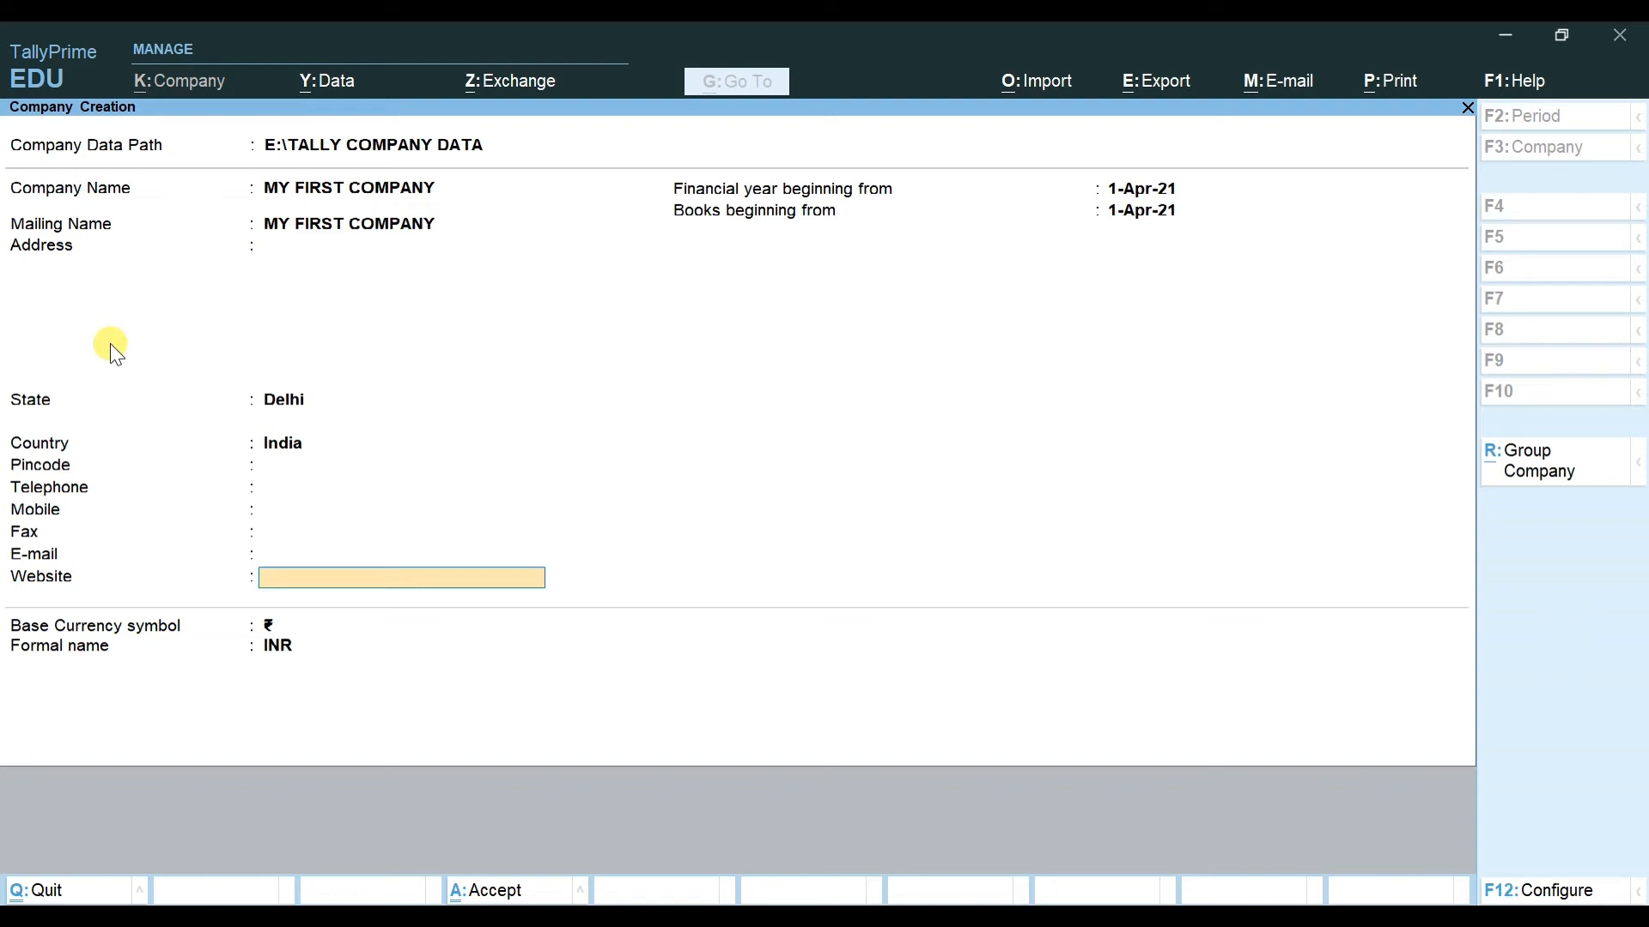
pyautogui.press('Up')
pyautogui.press('Up')
pyautogui.press('Up')
pyautogui.press('Up')
pyautogui.press('Up')
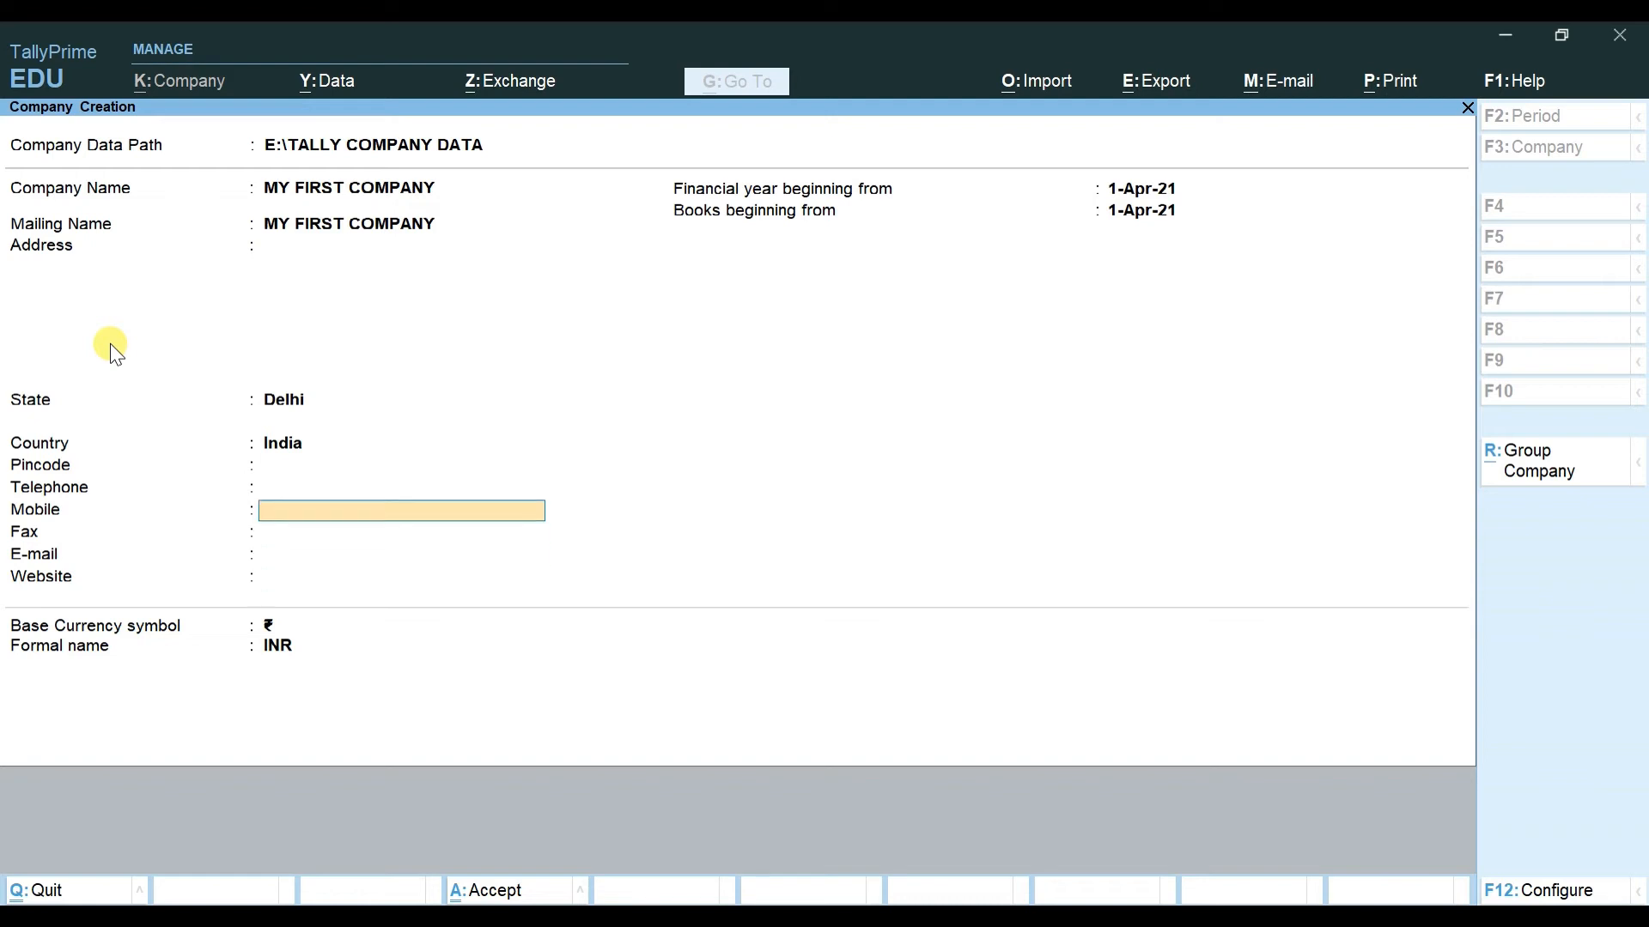
pyautogui.press('Down')
pyautogui.press('Down')
pyautogui.press('Down')
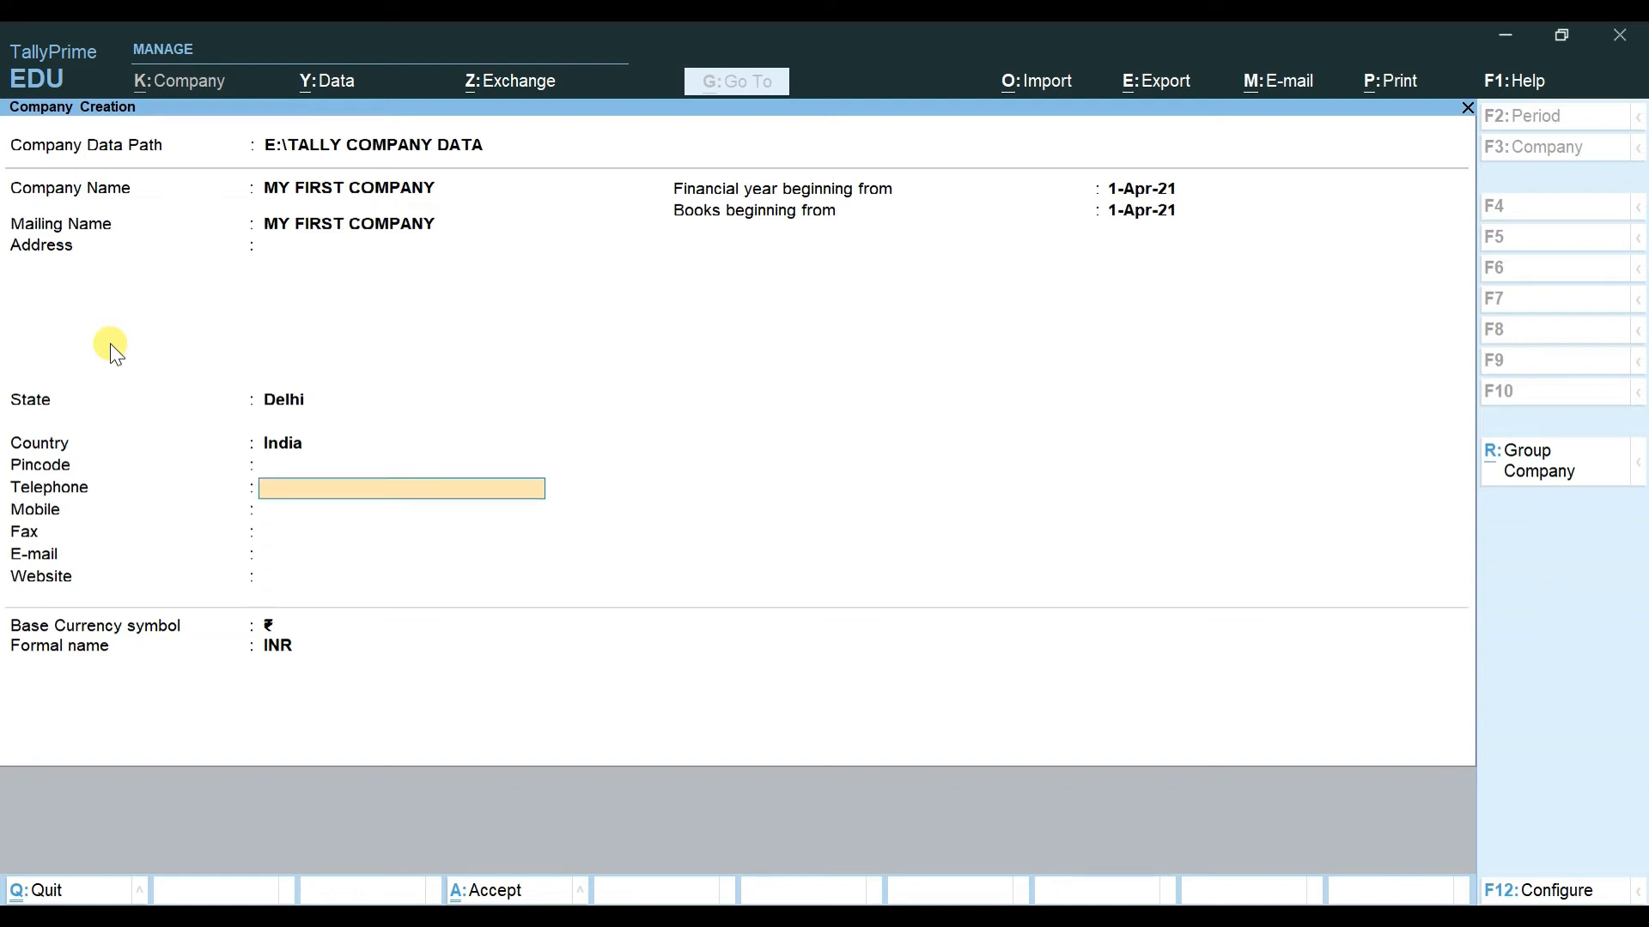
pyautogui.press('Down')
pyautogui.press('Down')
pyautogui.press('Down')
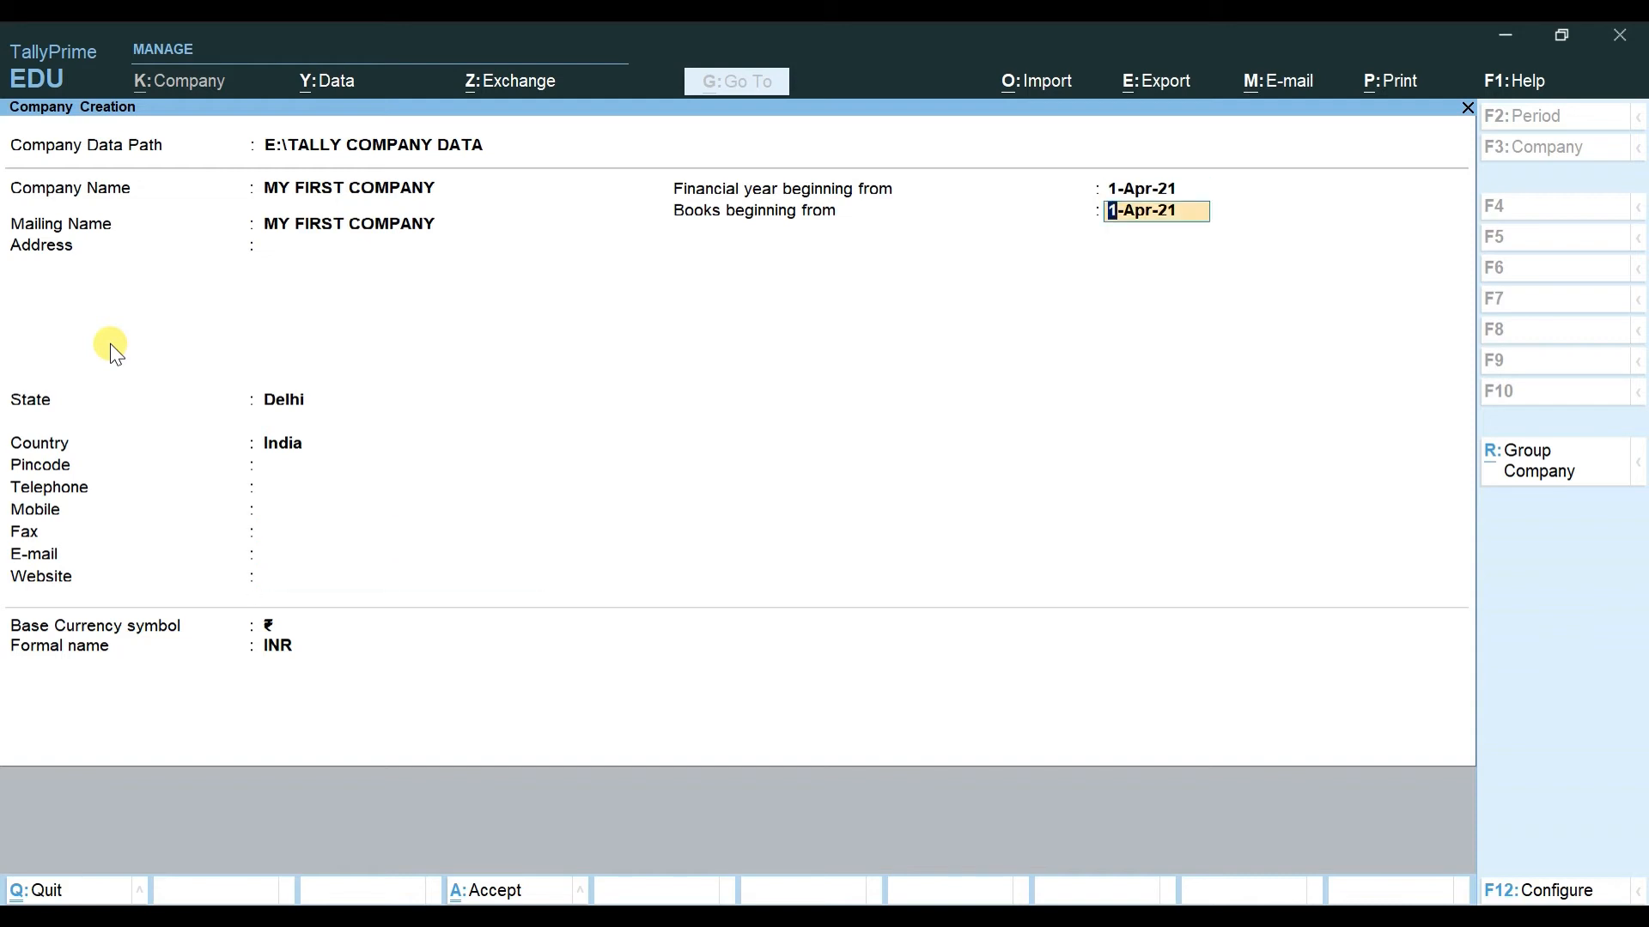
pyautogui.press('Up')
pyautogui.press('Up')
pyautogui.press('Up')
pyautogui.press('Up')
pyautogui.press('Up')
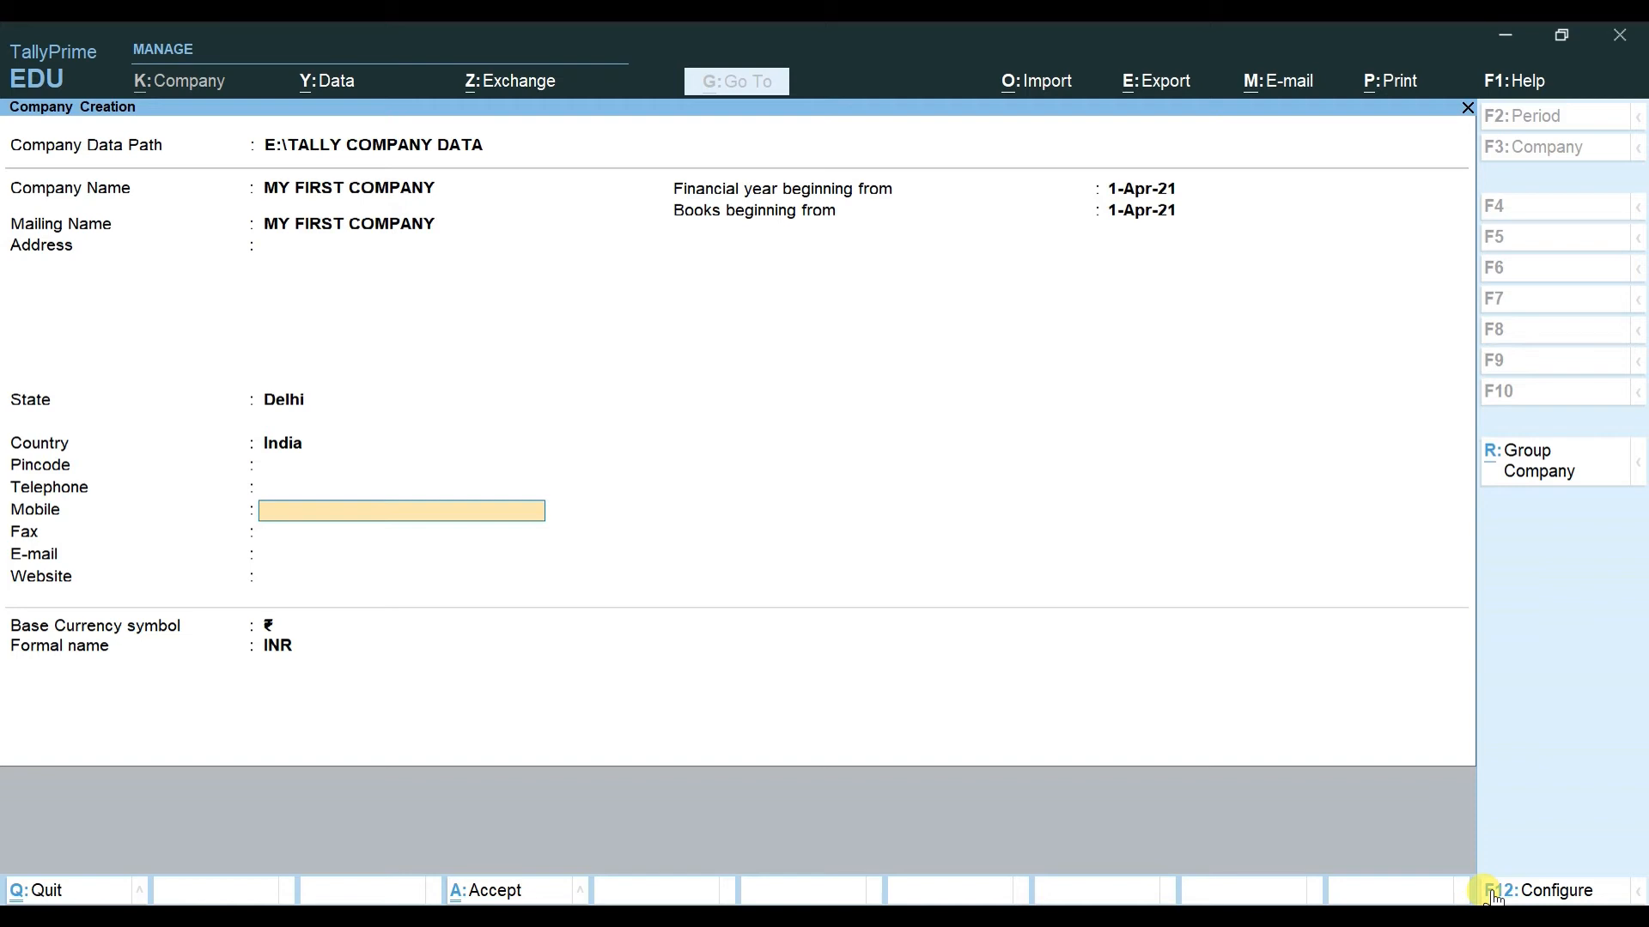
# Step: Set Provide Contact Details to No in the F12 configuration and apply it
pyautogui.click(1505, 893)
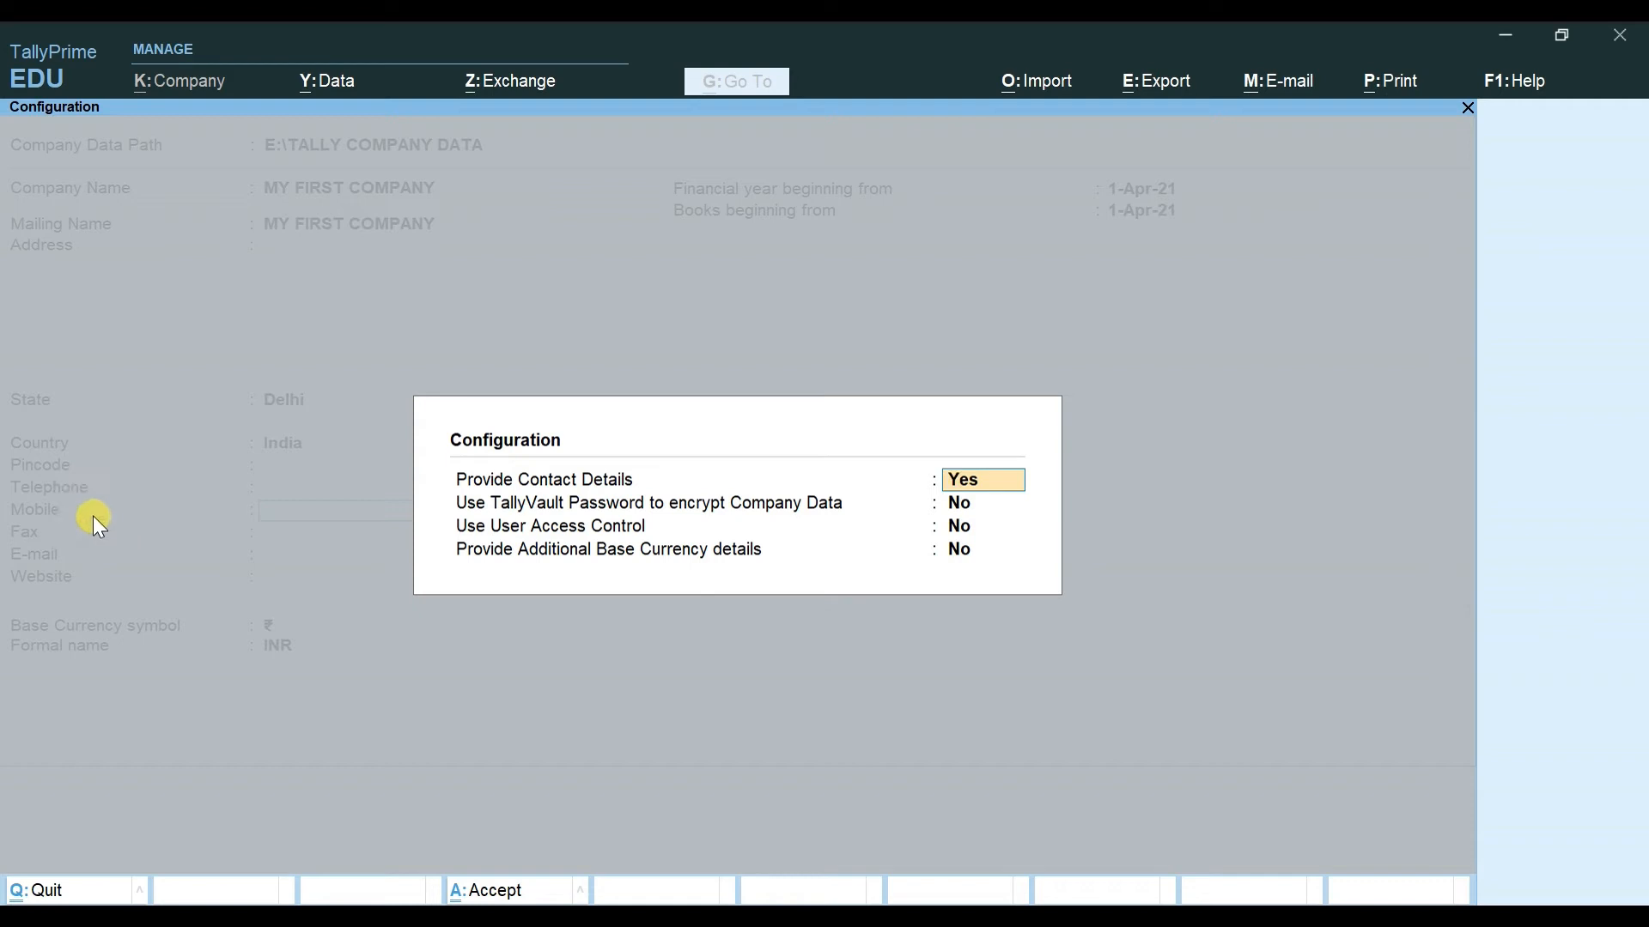
pyautogui.write('n')
pyautogui.press('Return')
pyautogui.press('Return')
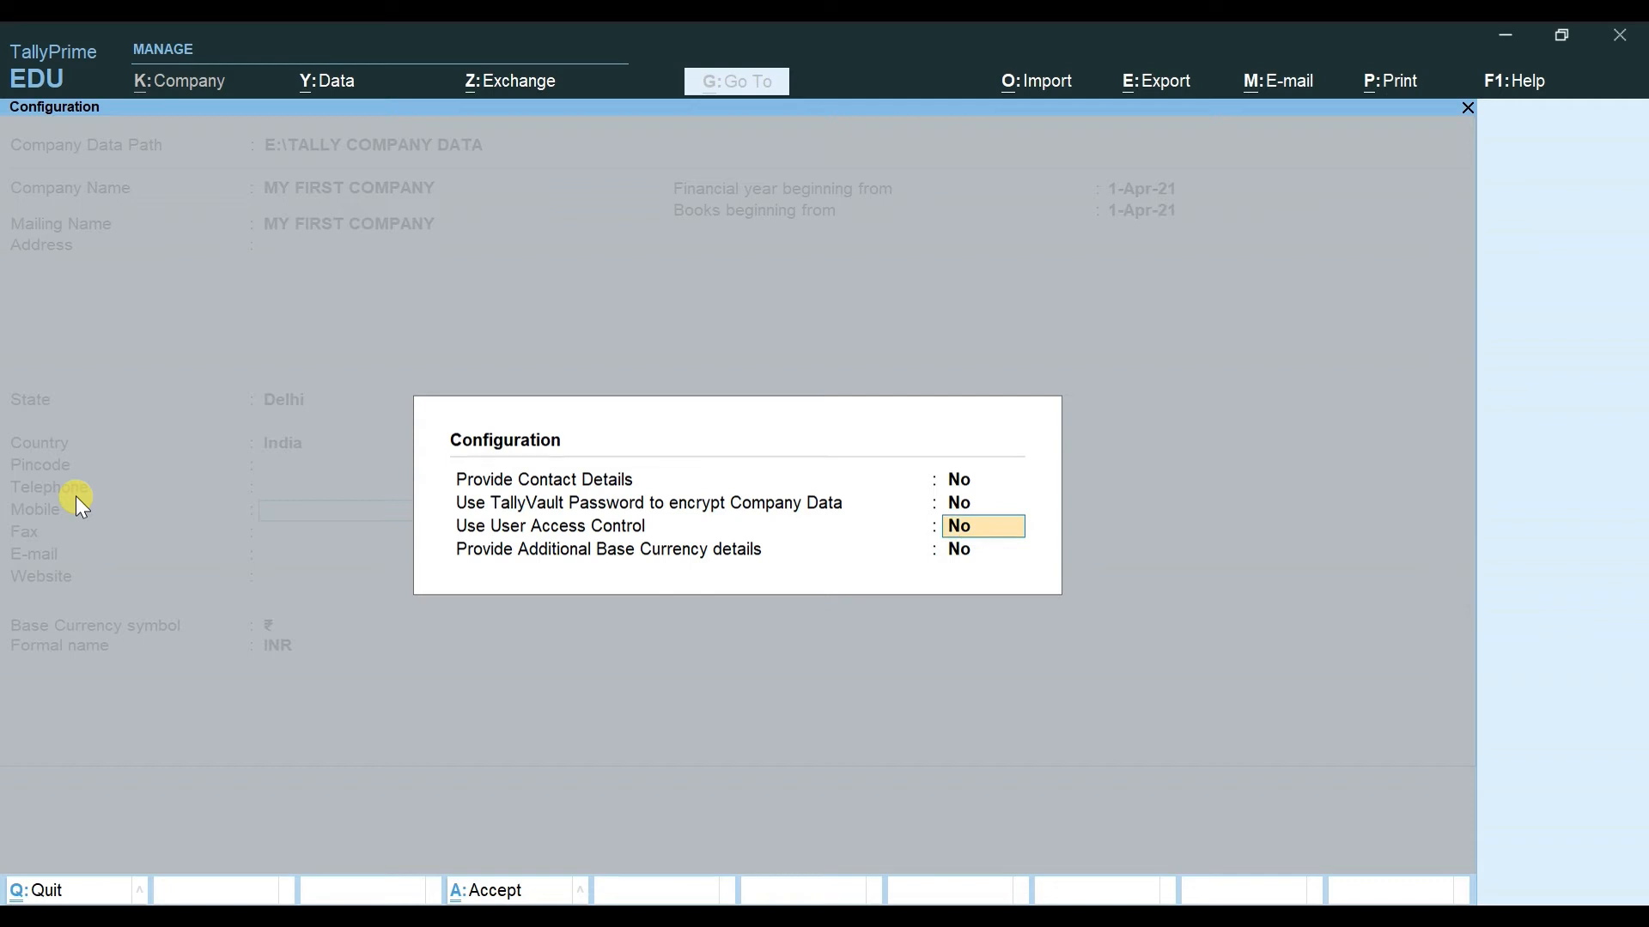
pyautogui.press('Up')
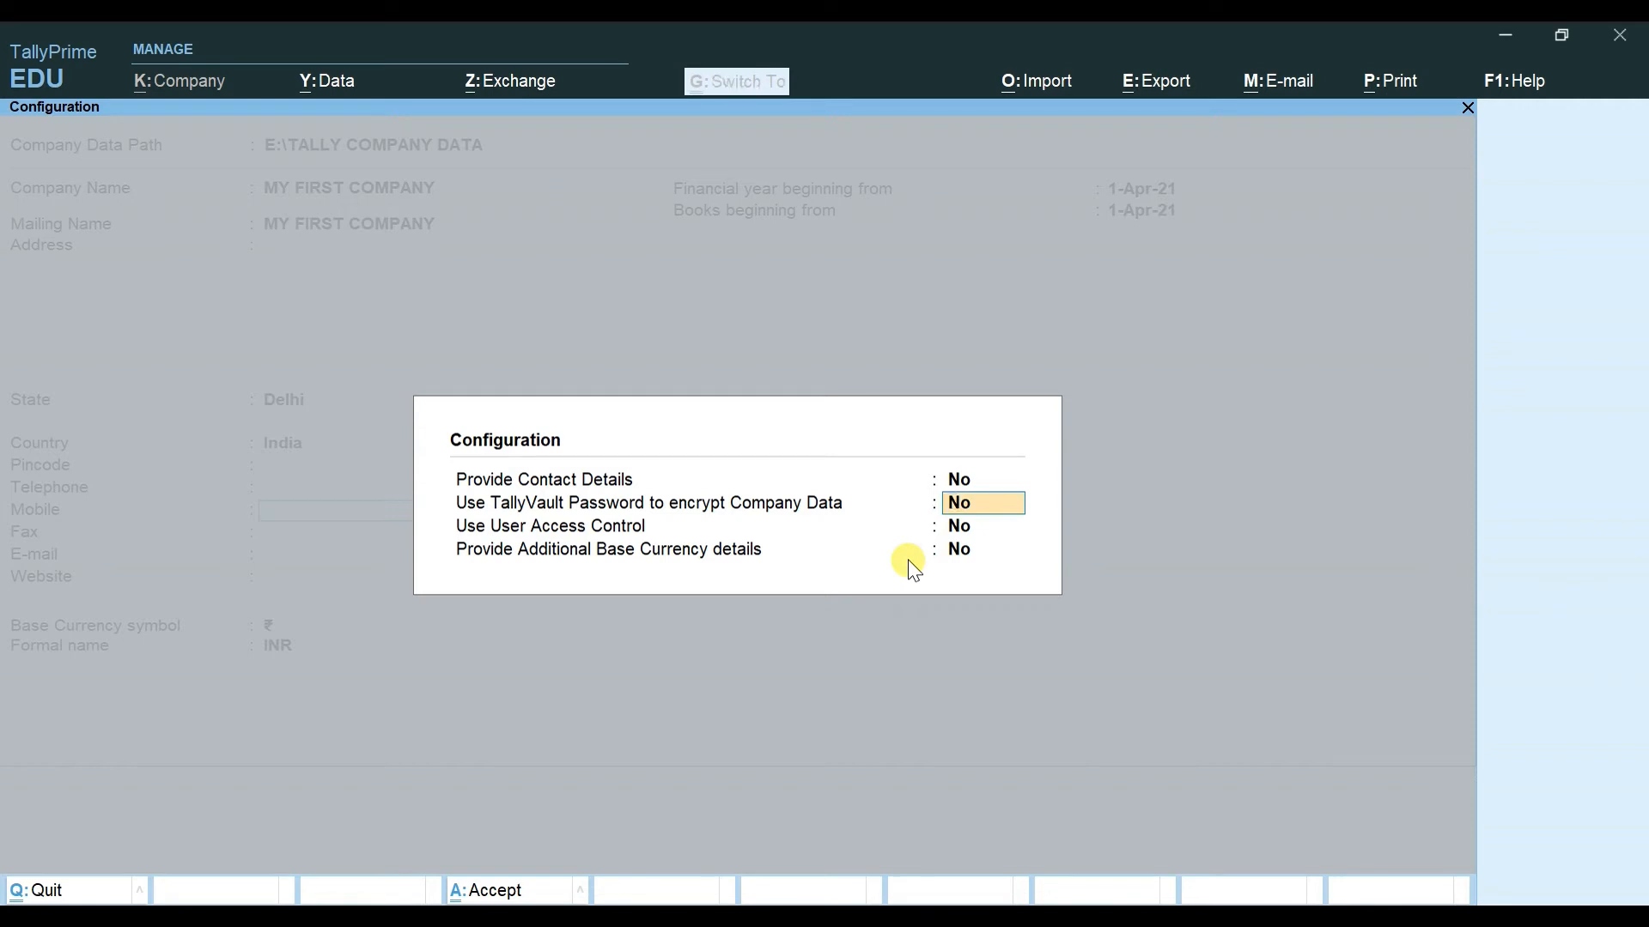
pyautogui.hotkey('ctrl', 'a')
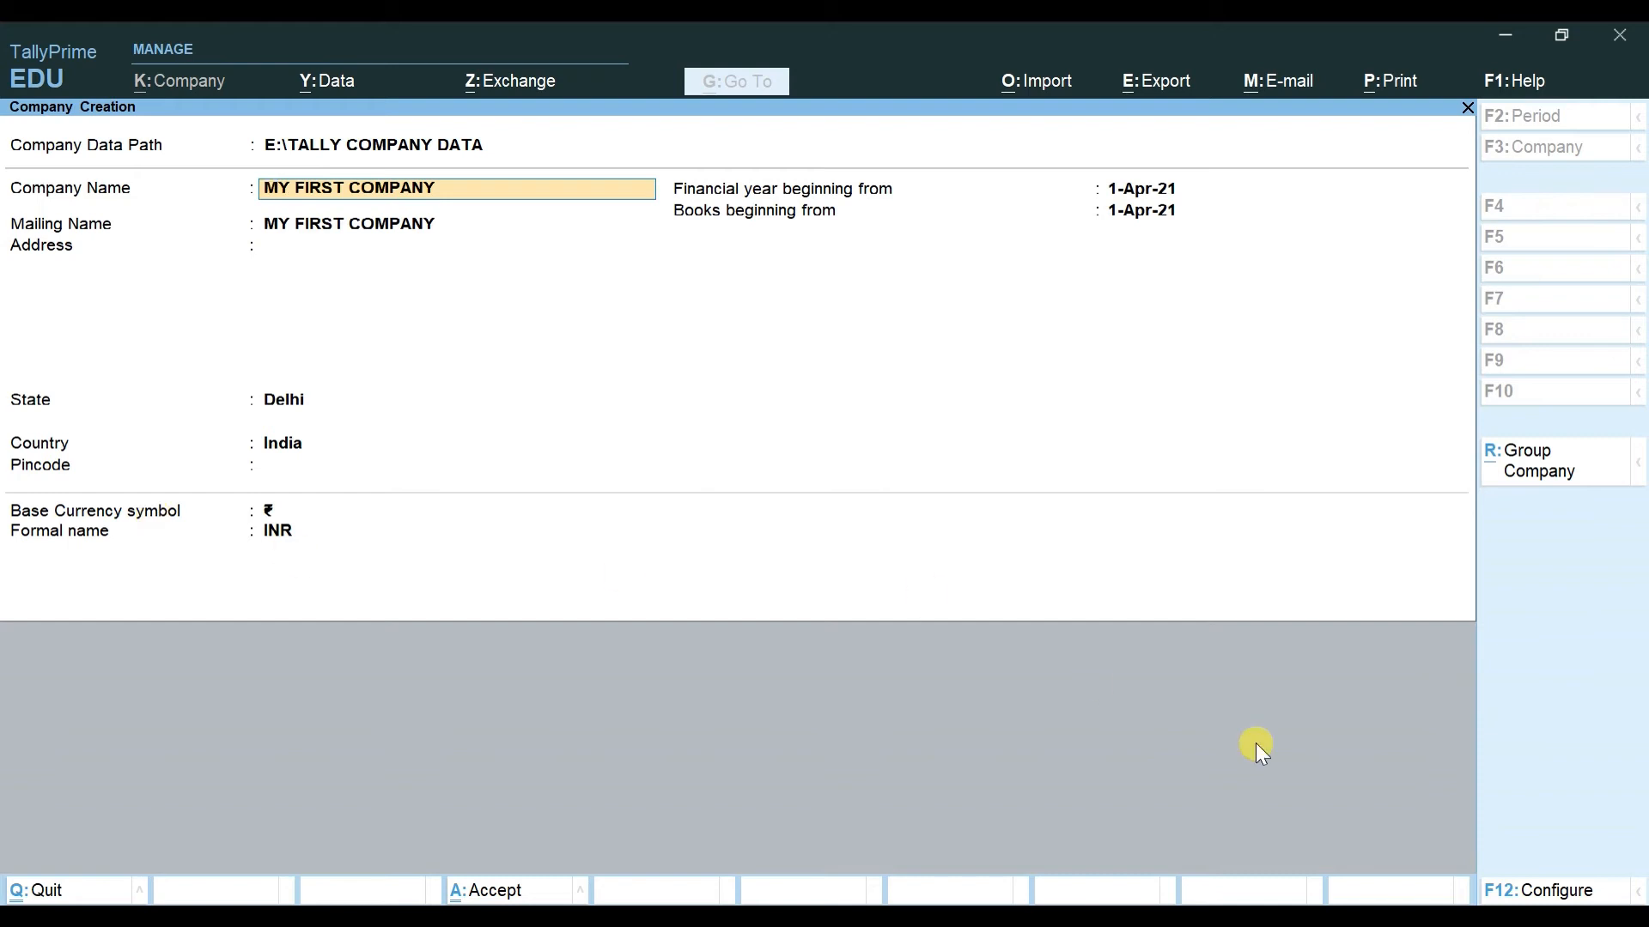
# Step: Set Provide Contact Details back to Yes in F12 configuration, then move to the mailing name
pyautogui.click(1513, 891)
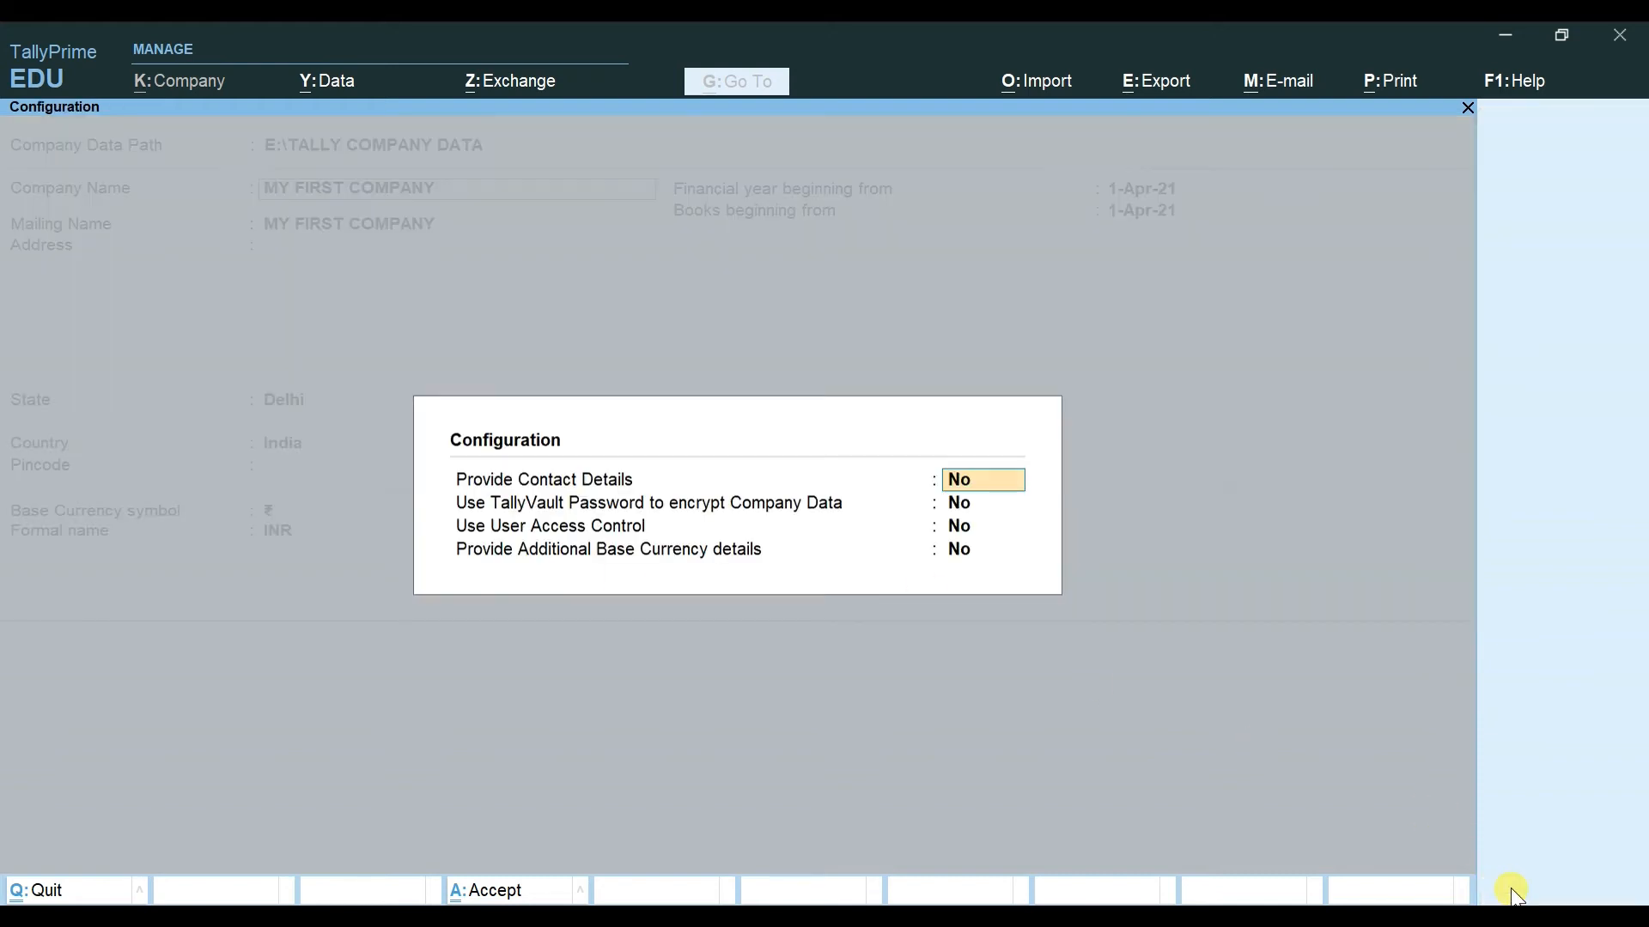
pyautogui.write('y')
pyautogui.press('Return')
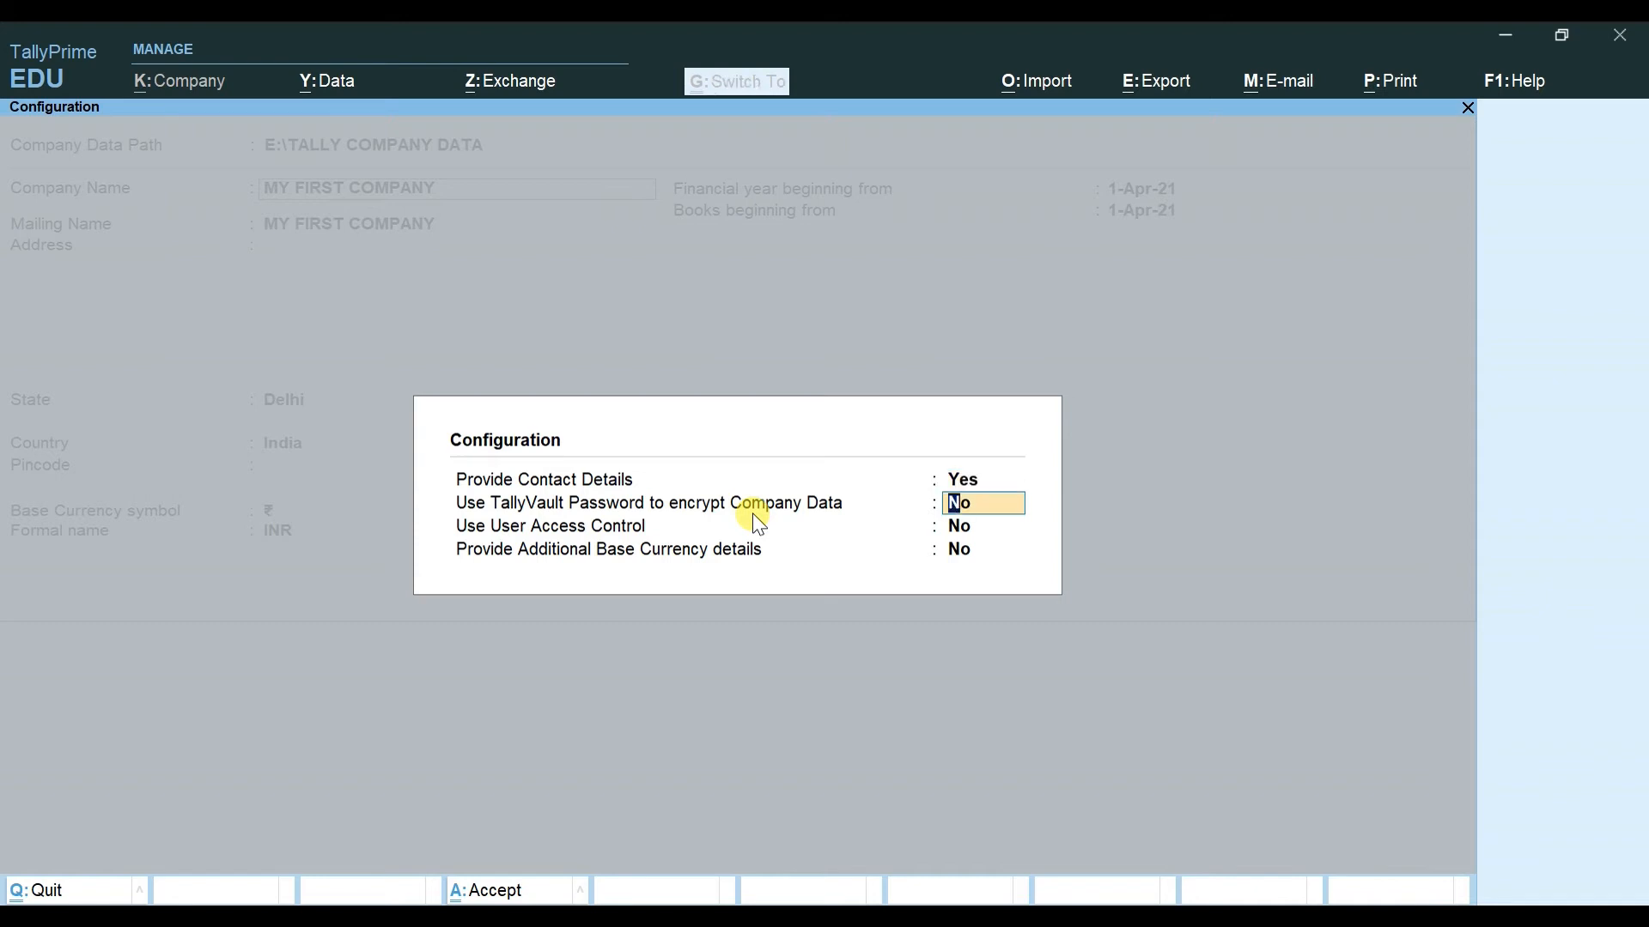
pyautogui.hotkey('ctrl', 'a')
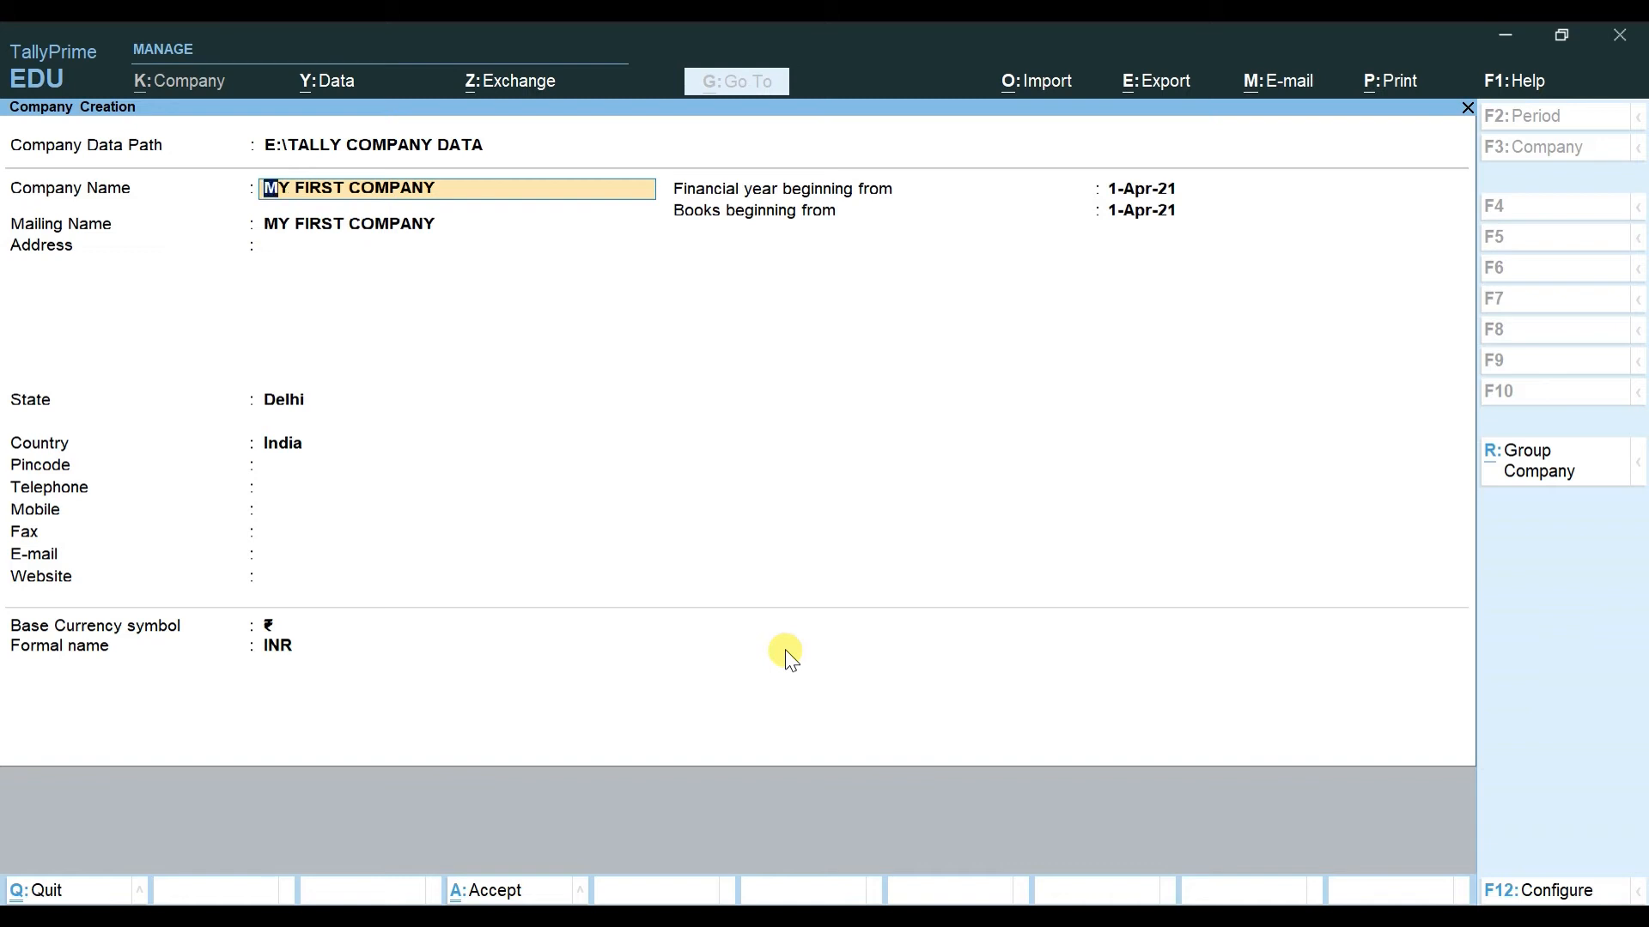
pyautogui.press('Return')
pyautogui.press('Return')
pyautogui.press('Return')
pyautogui.press('Return')
pyautogui.press('Return')
pyautogui.press('Return')
pyautogui.press('Return')
pyautogui.press('Return')
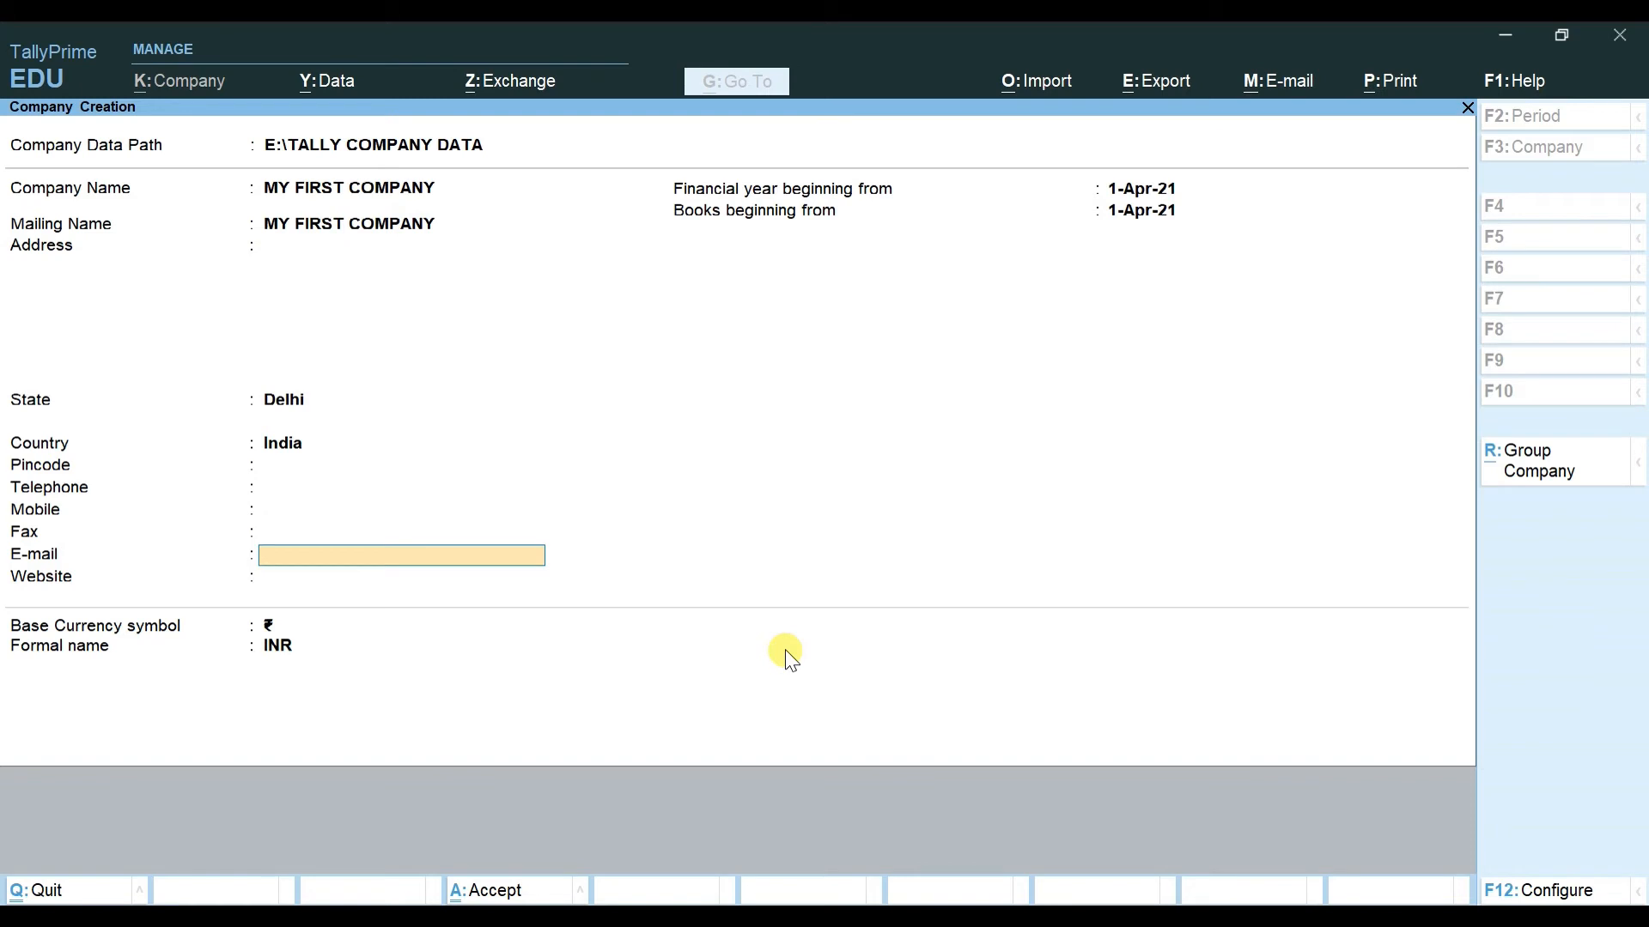
pyautogui.press('ctrl')
pyautogui.press('ctrl')
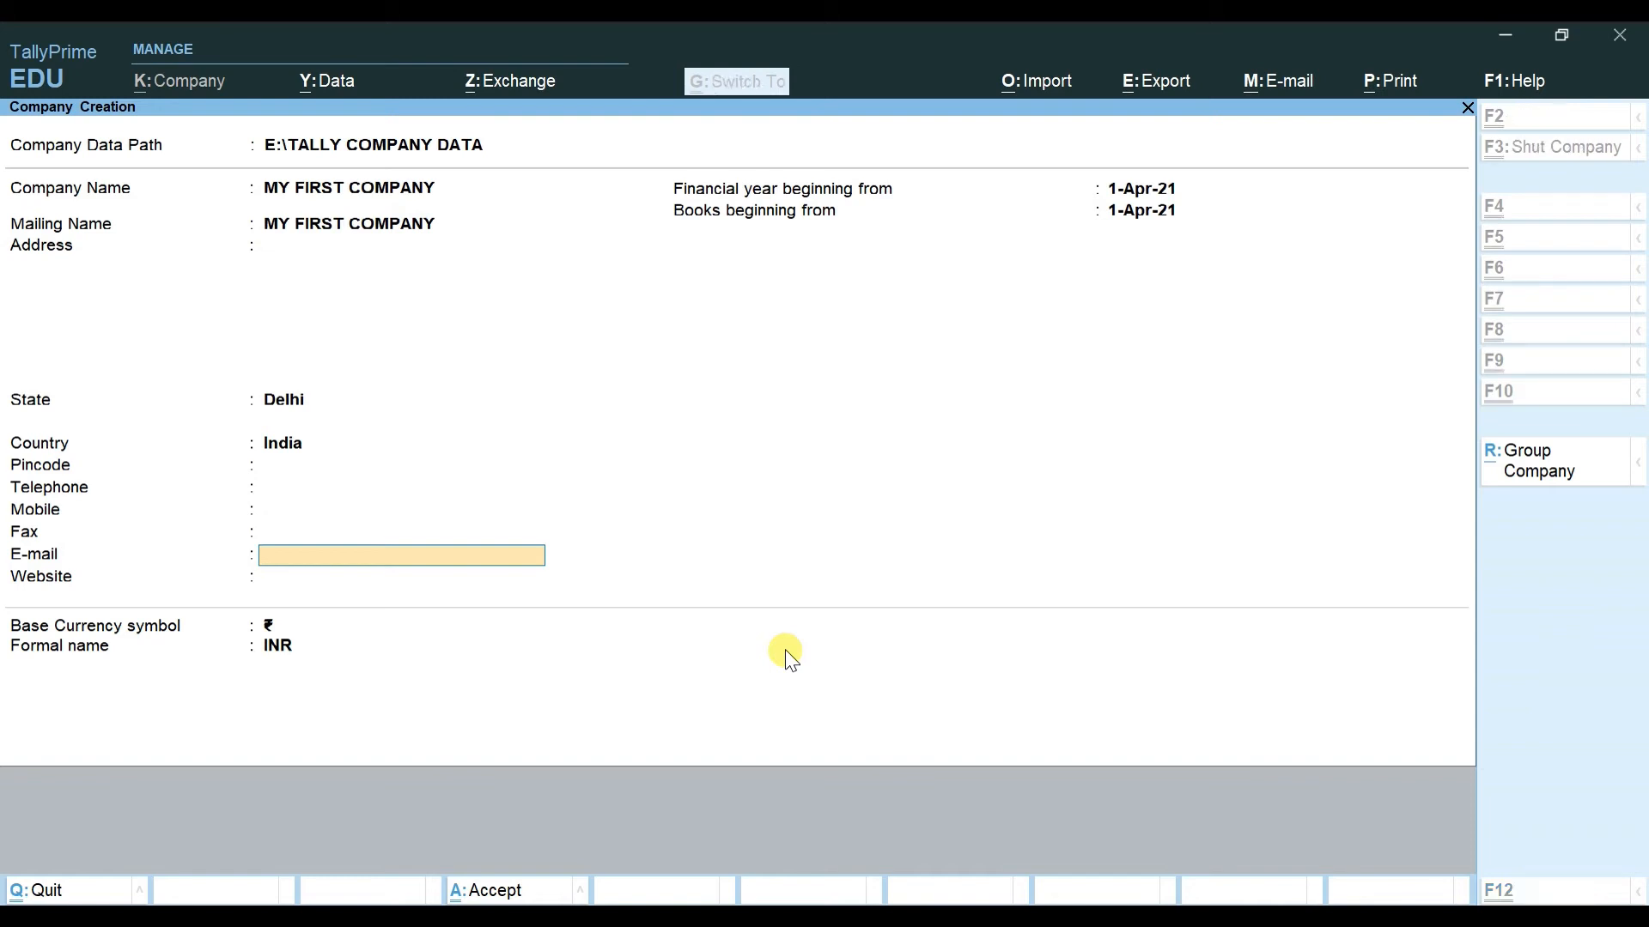
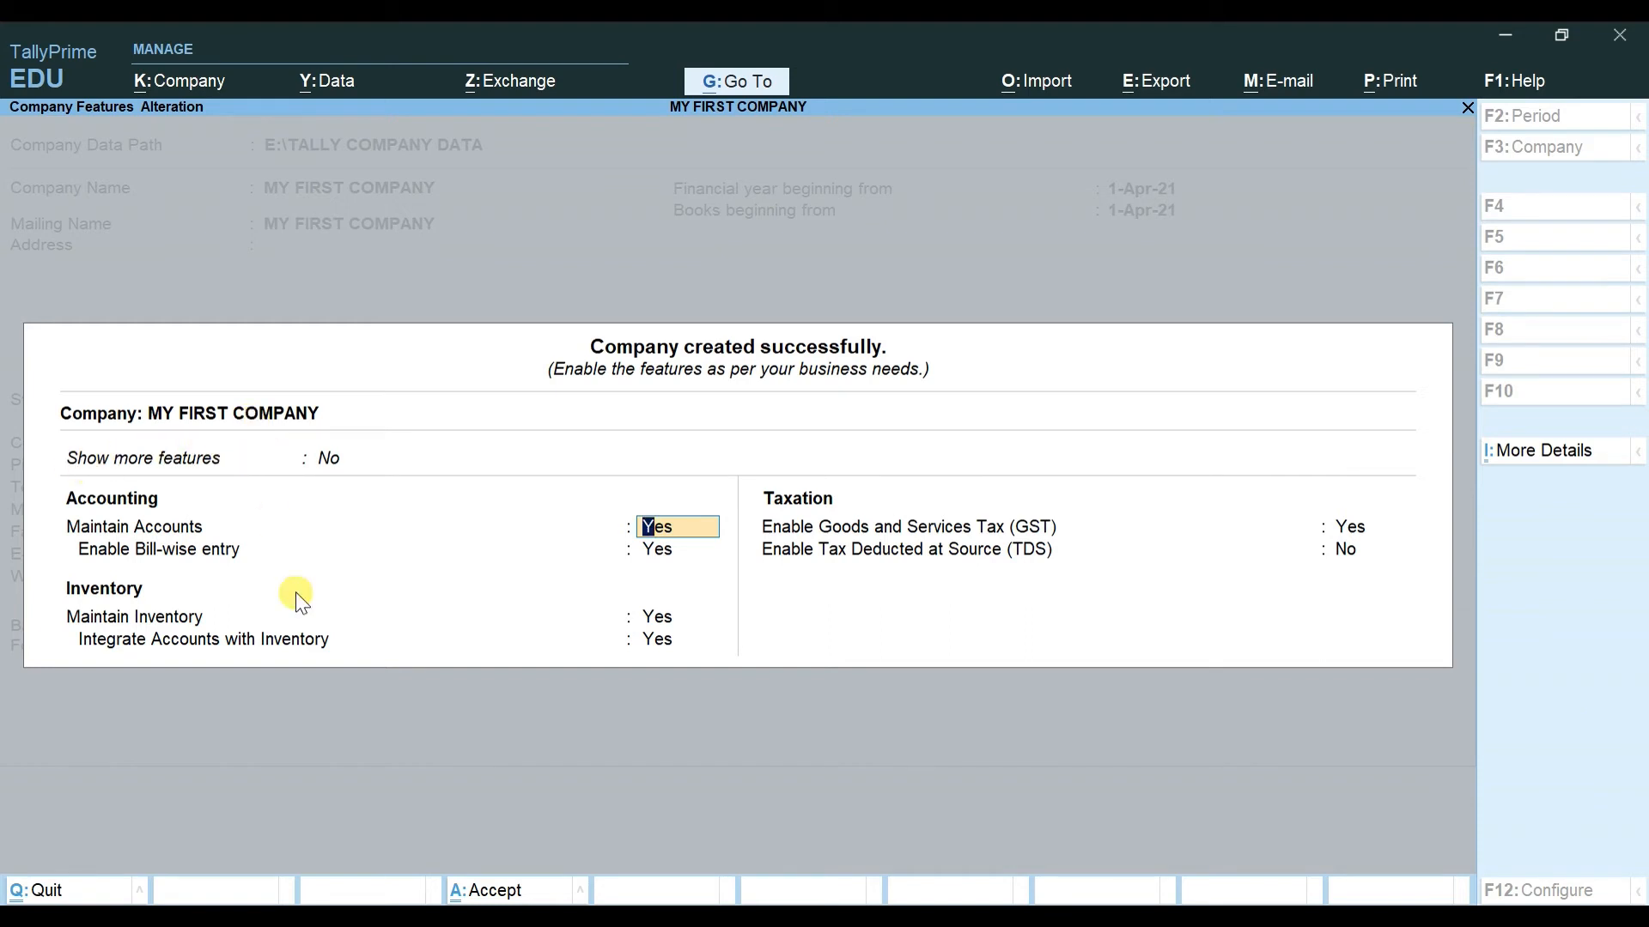
# Step: Set Show more features and Show all features to Yes, then switch both back to No
pyautogui.press('Up')
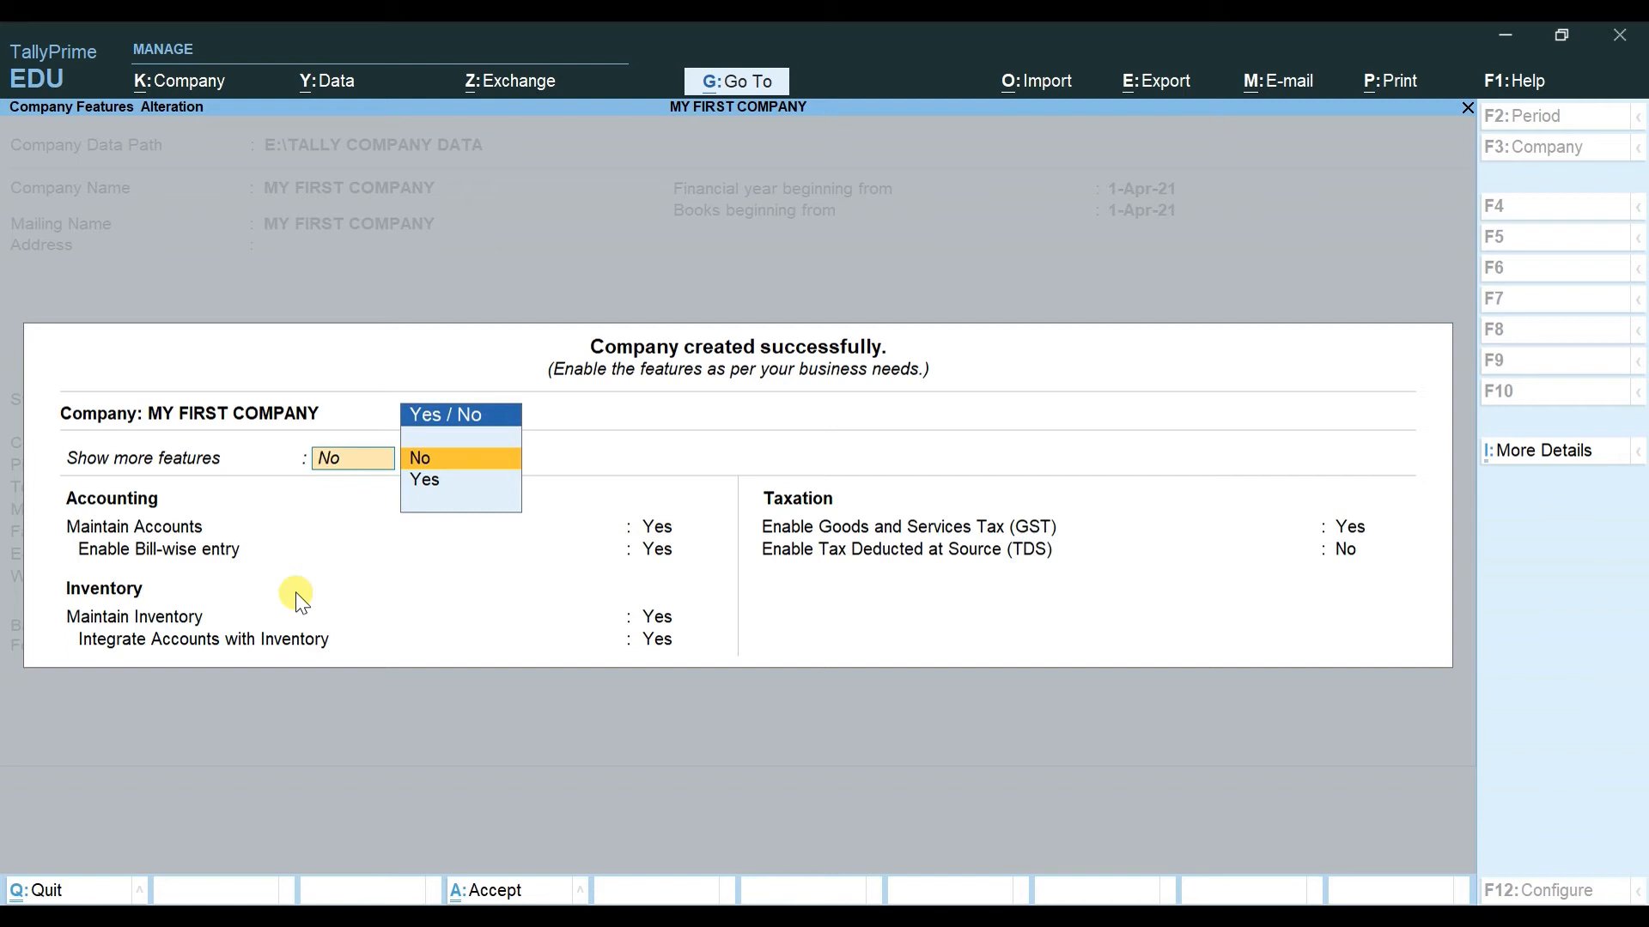
pyautogui.press('Down')
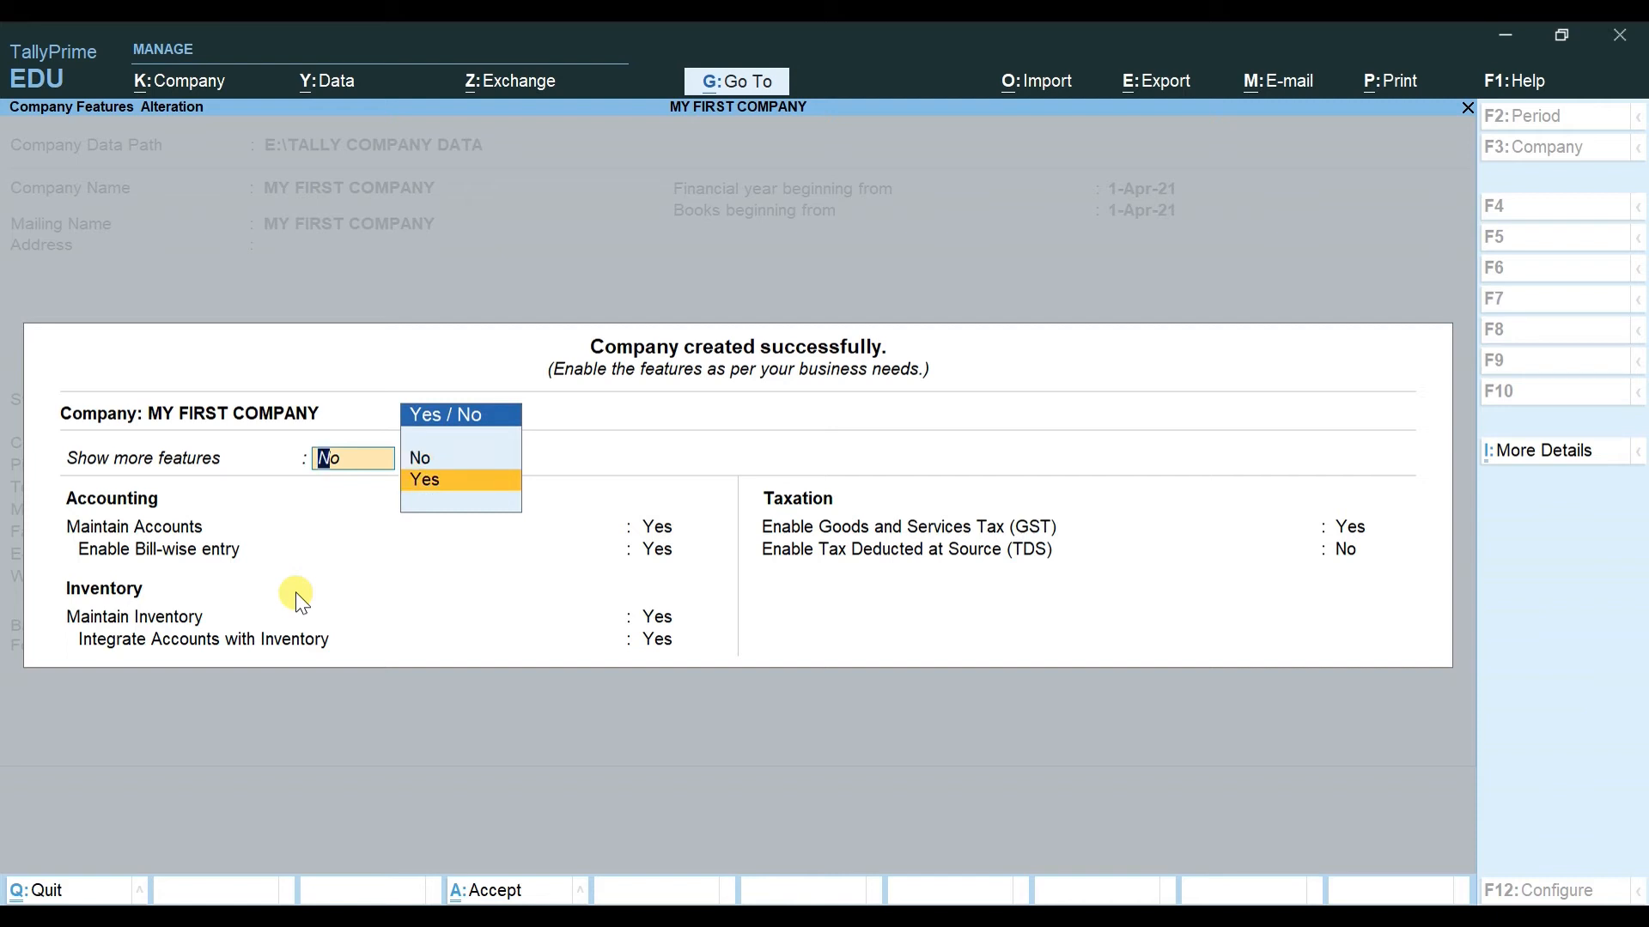
pyautogui.press('Return')
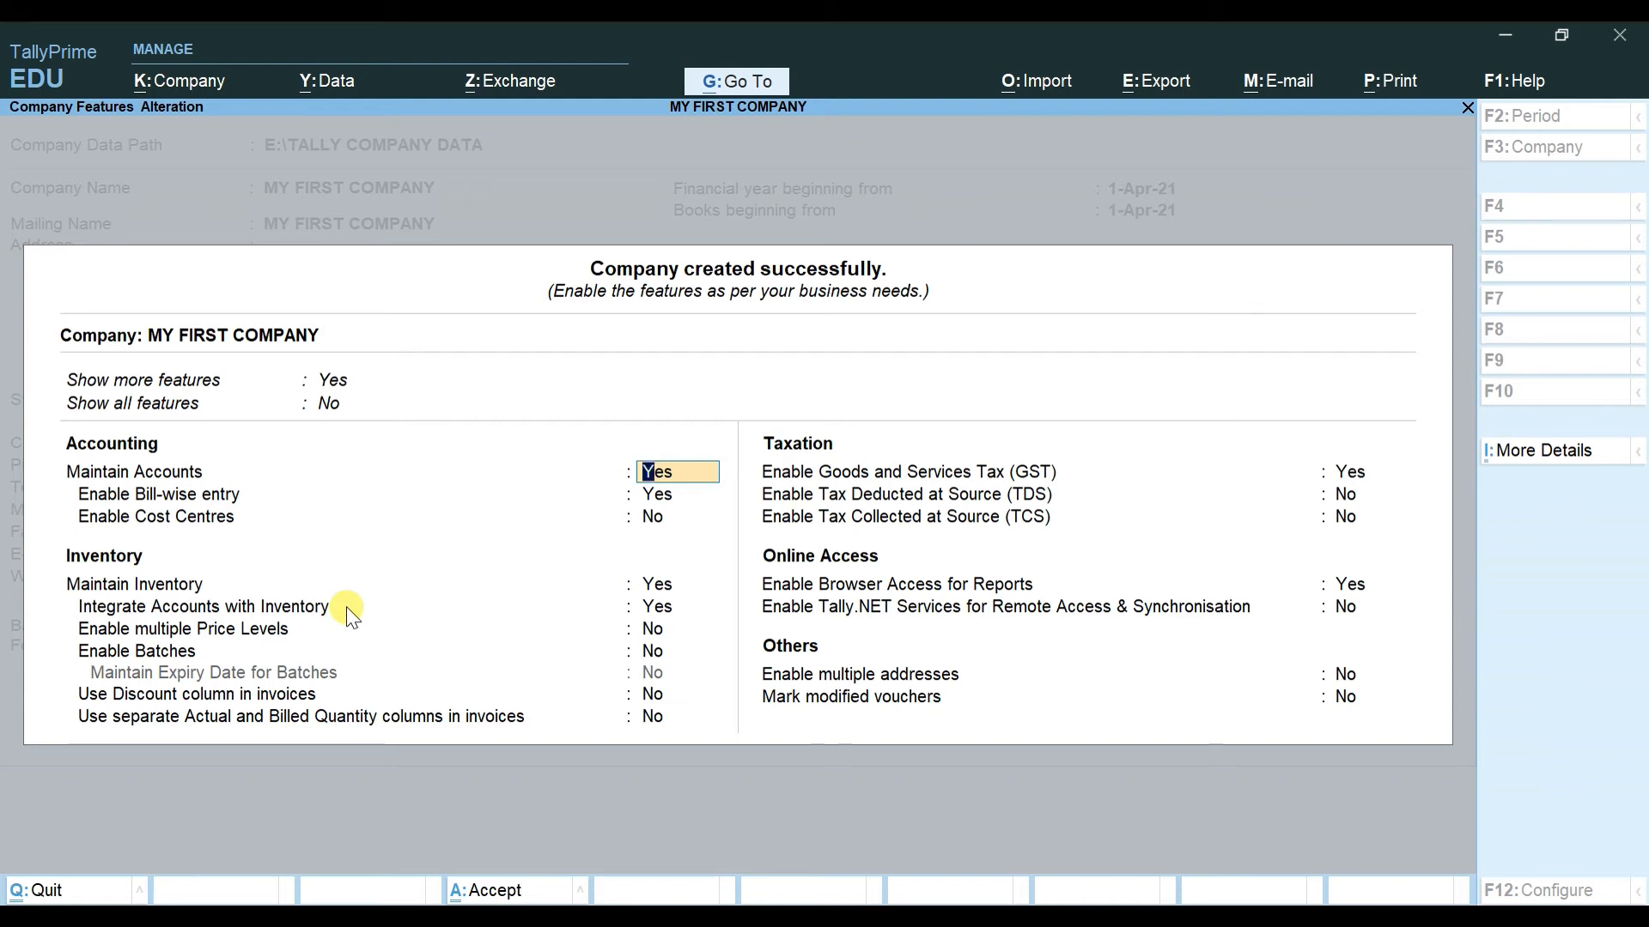
pyautogui.press('Up')
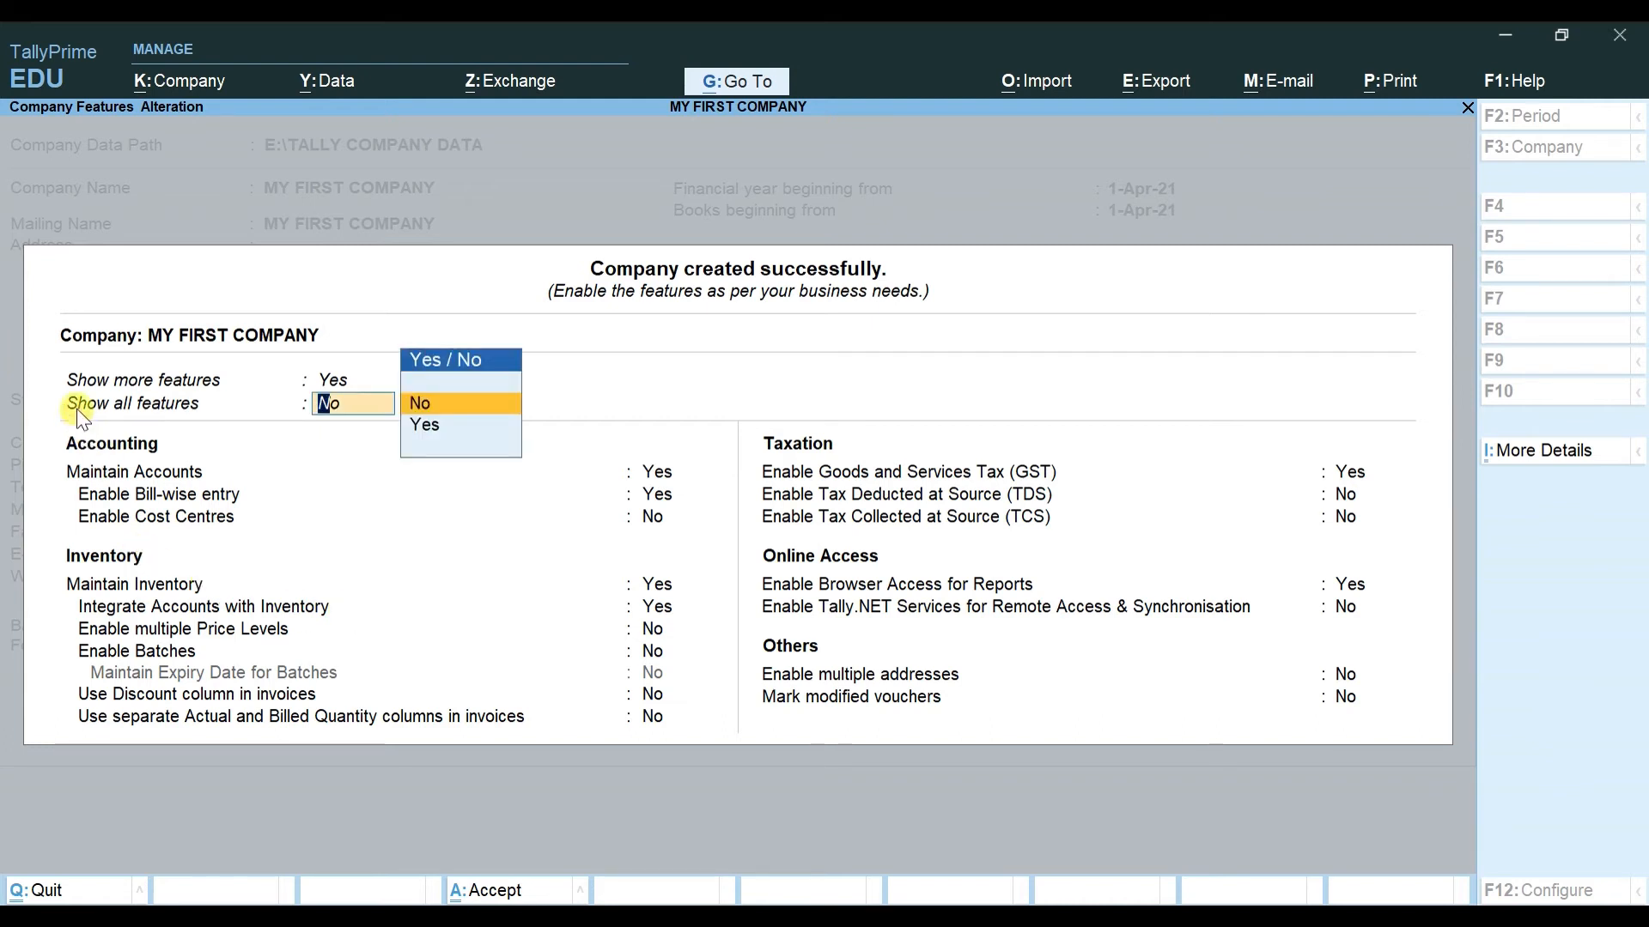
pyautogui.write('Y')
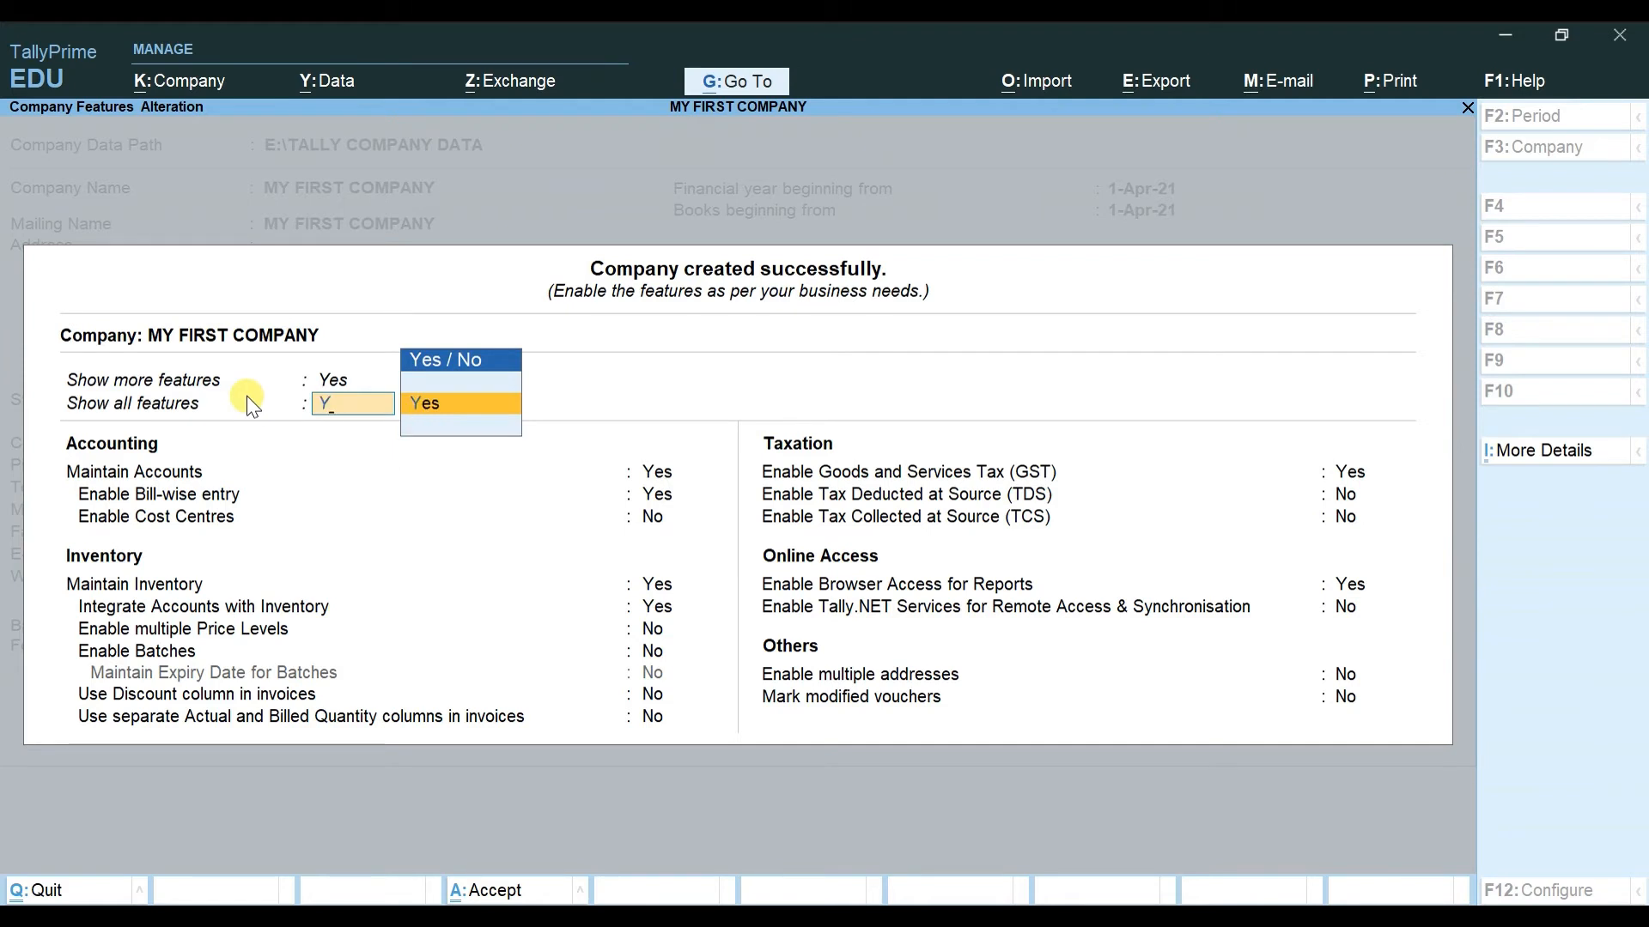
pyautogui.press('Return')
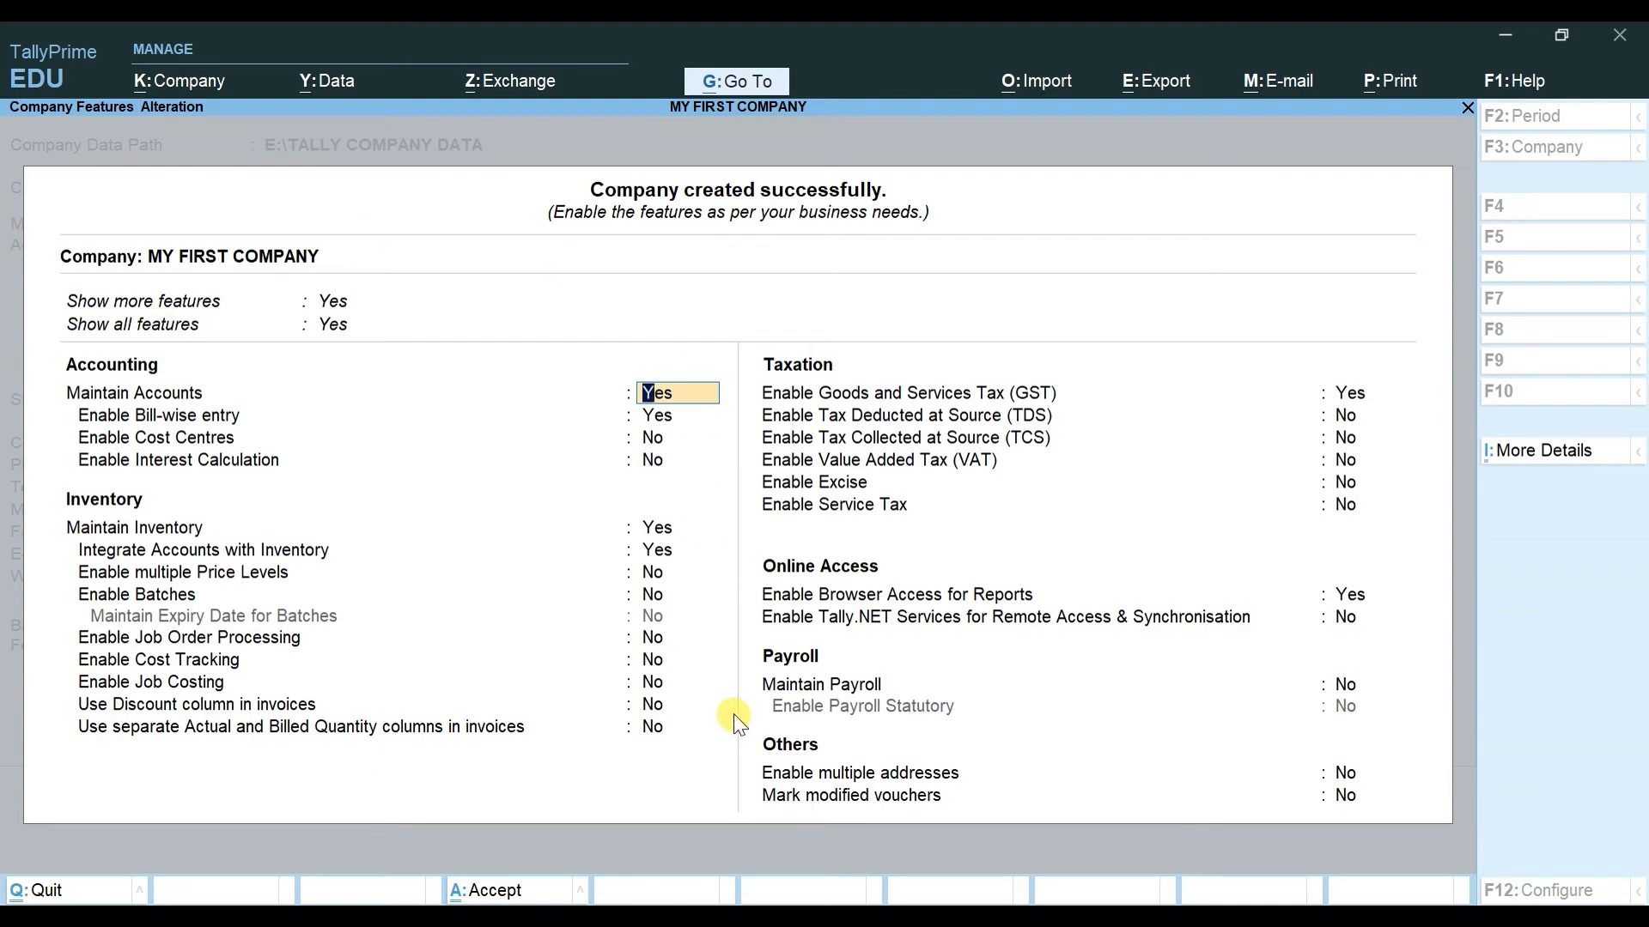
pyautogui.press('BackSpace')
pyautogui.write('NO')
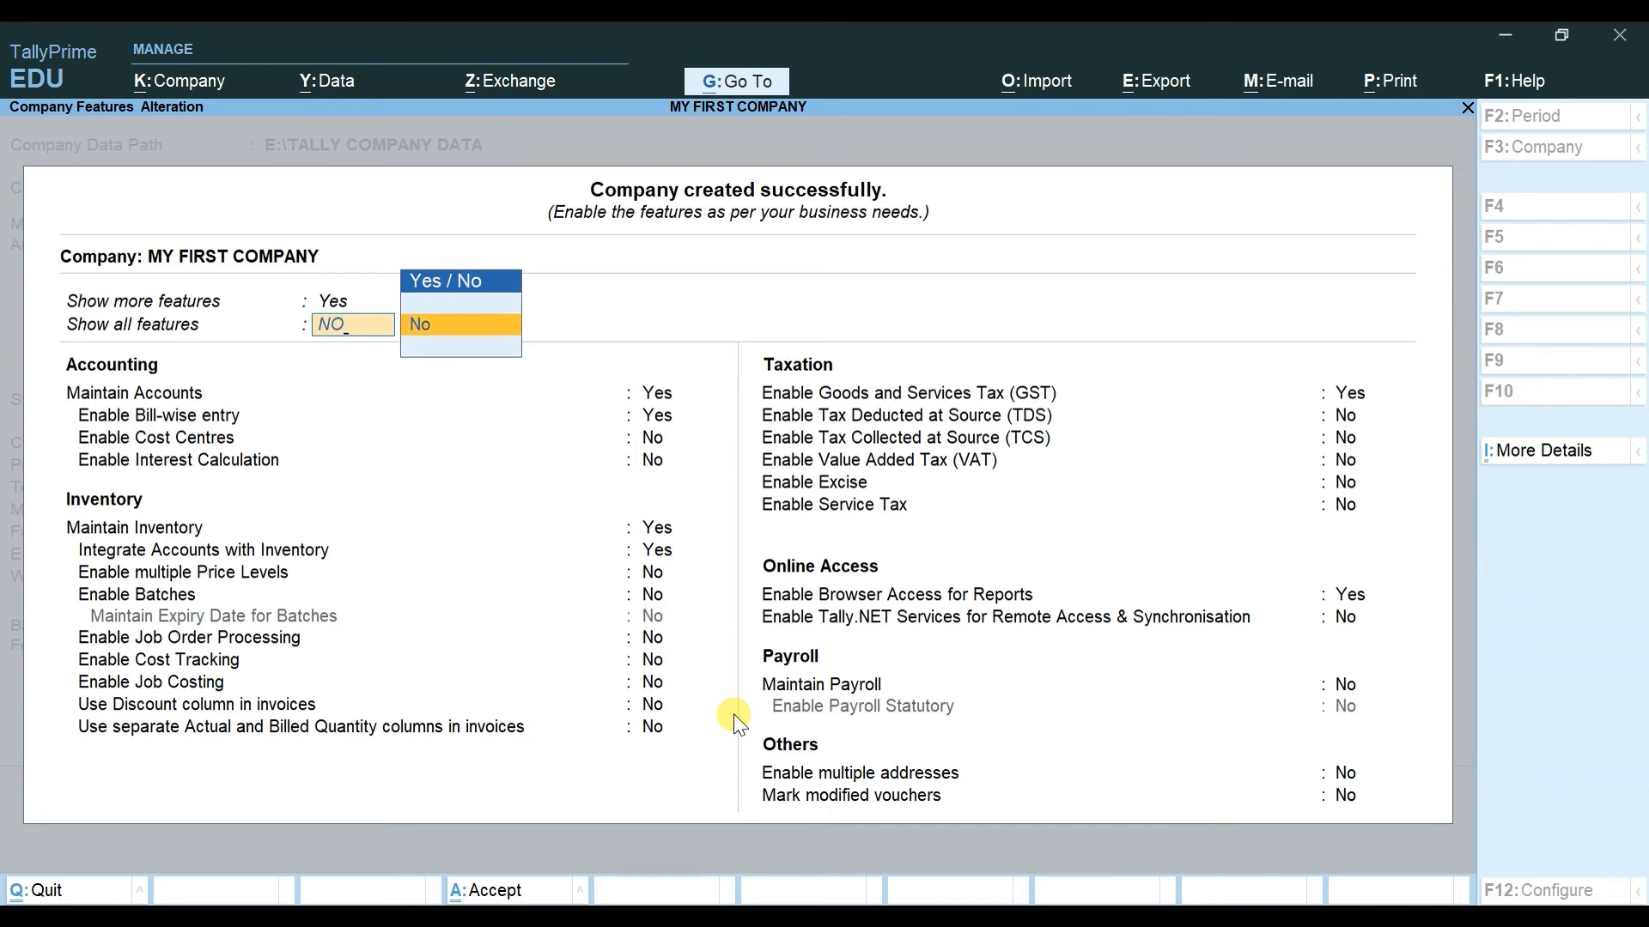
pyautogui.press('Return')
pyautogui.press('BackSpace')
pyautogui.press('BackSpace')
pyautogui.write('NO')
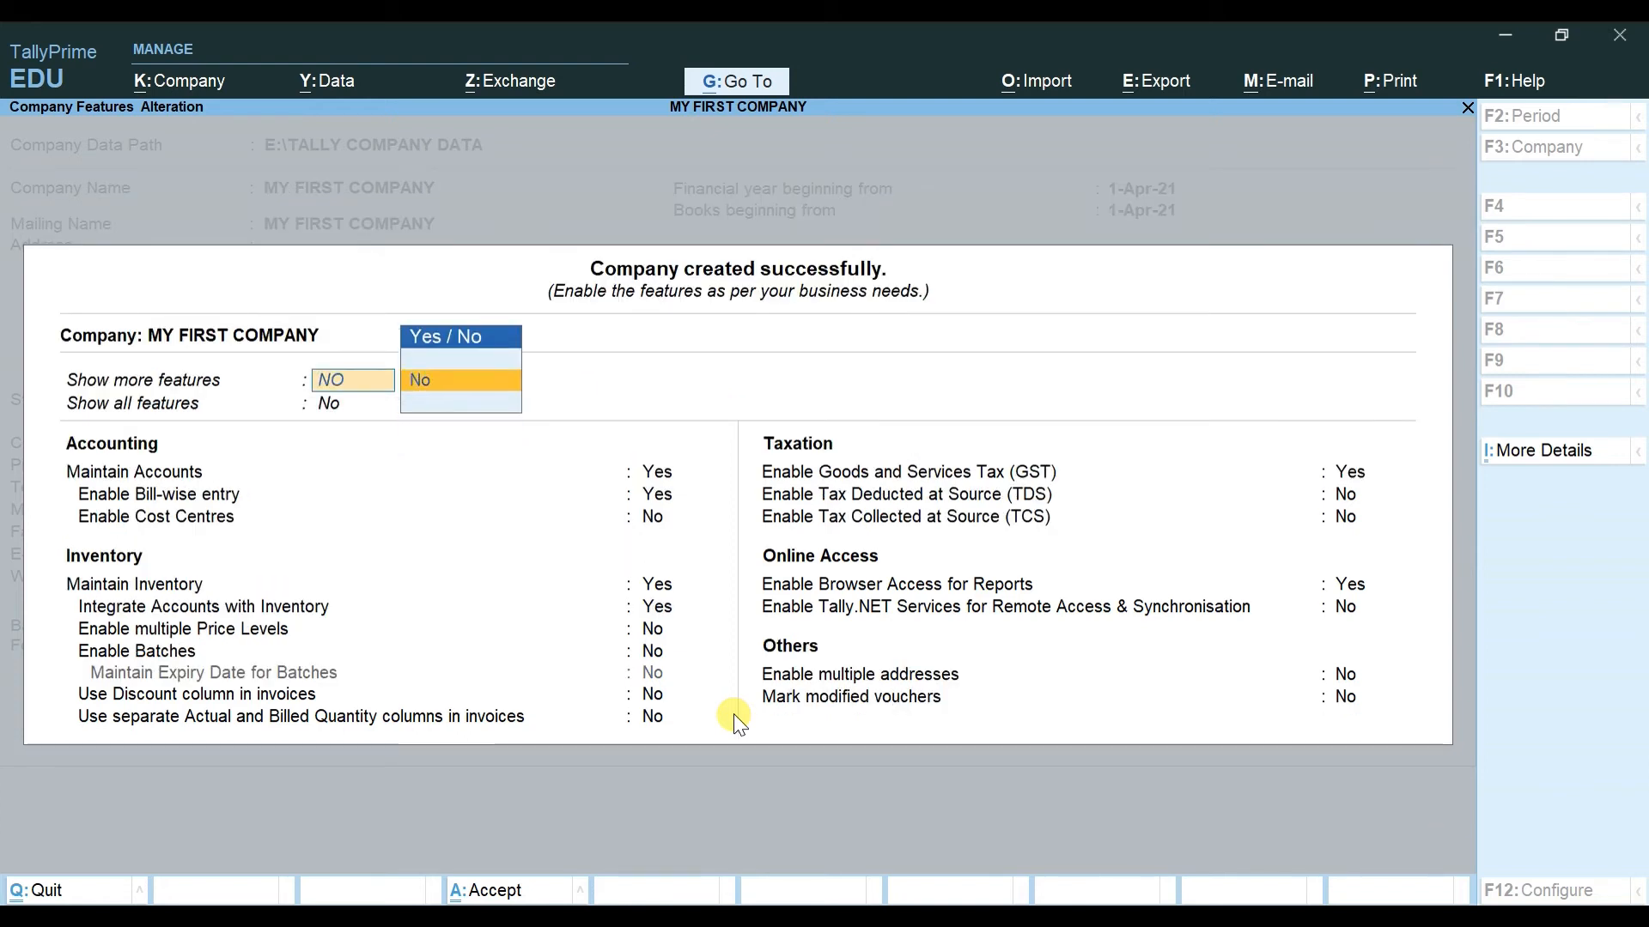
pyautogui.press('Return')
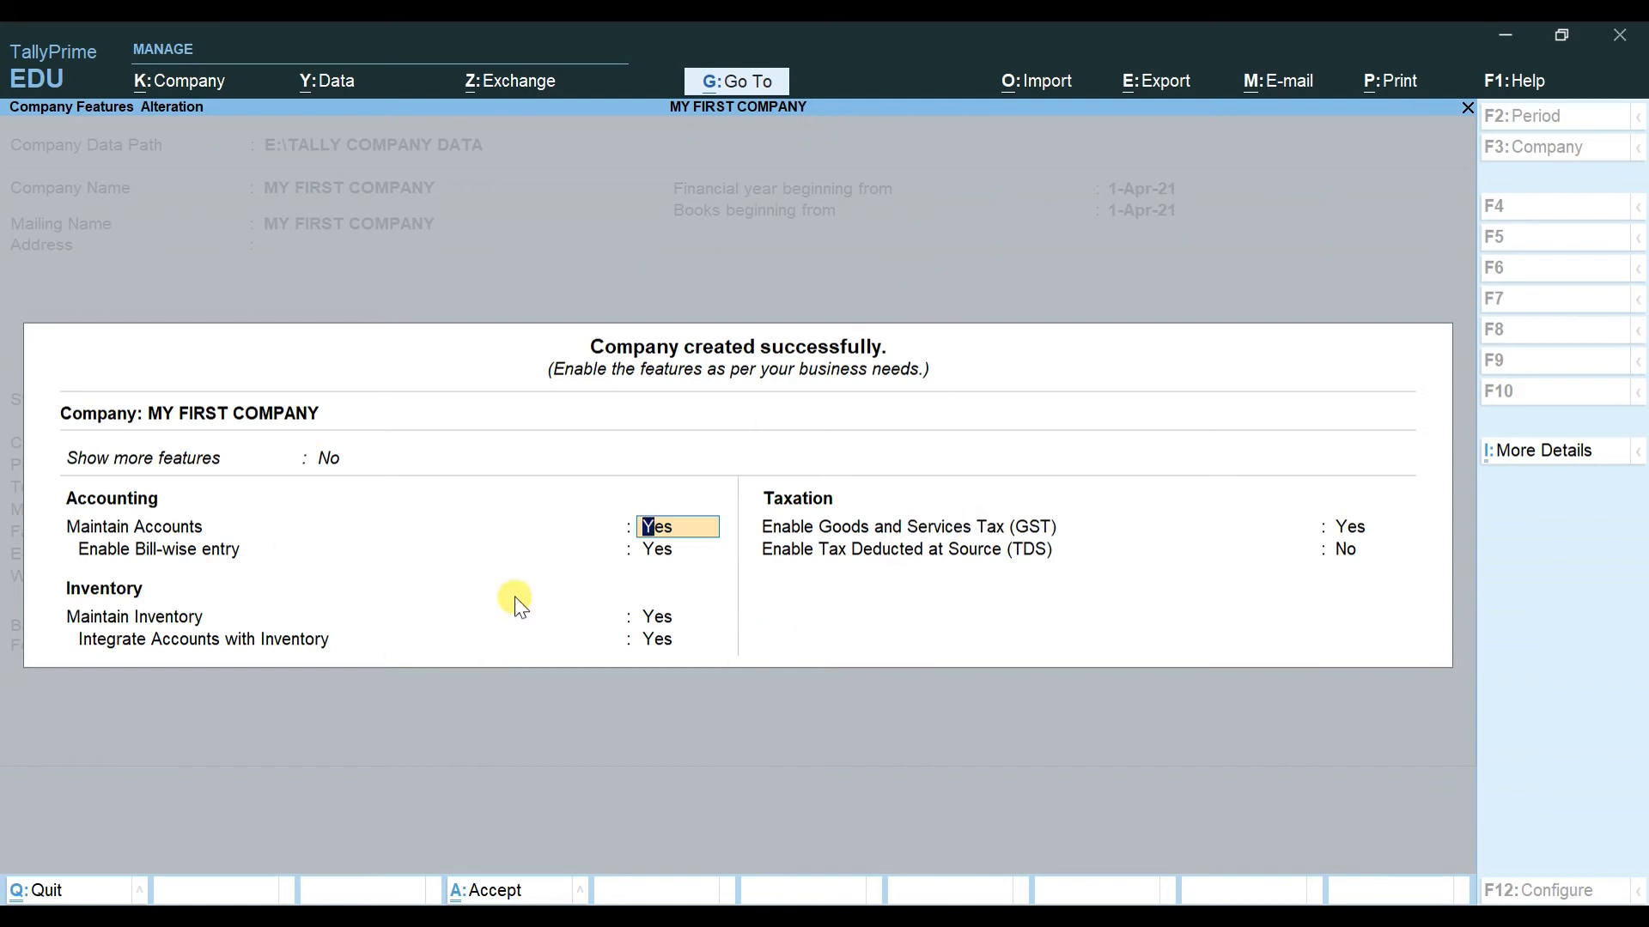
# Step: Turn both feature-display options on again, then set them to No for basic features only
pyautogui.press('BackSpace')
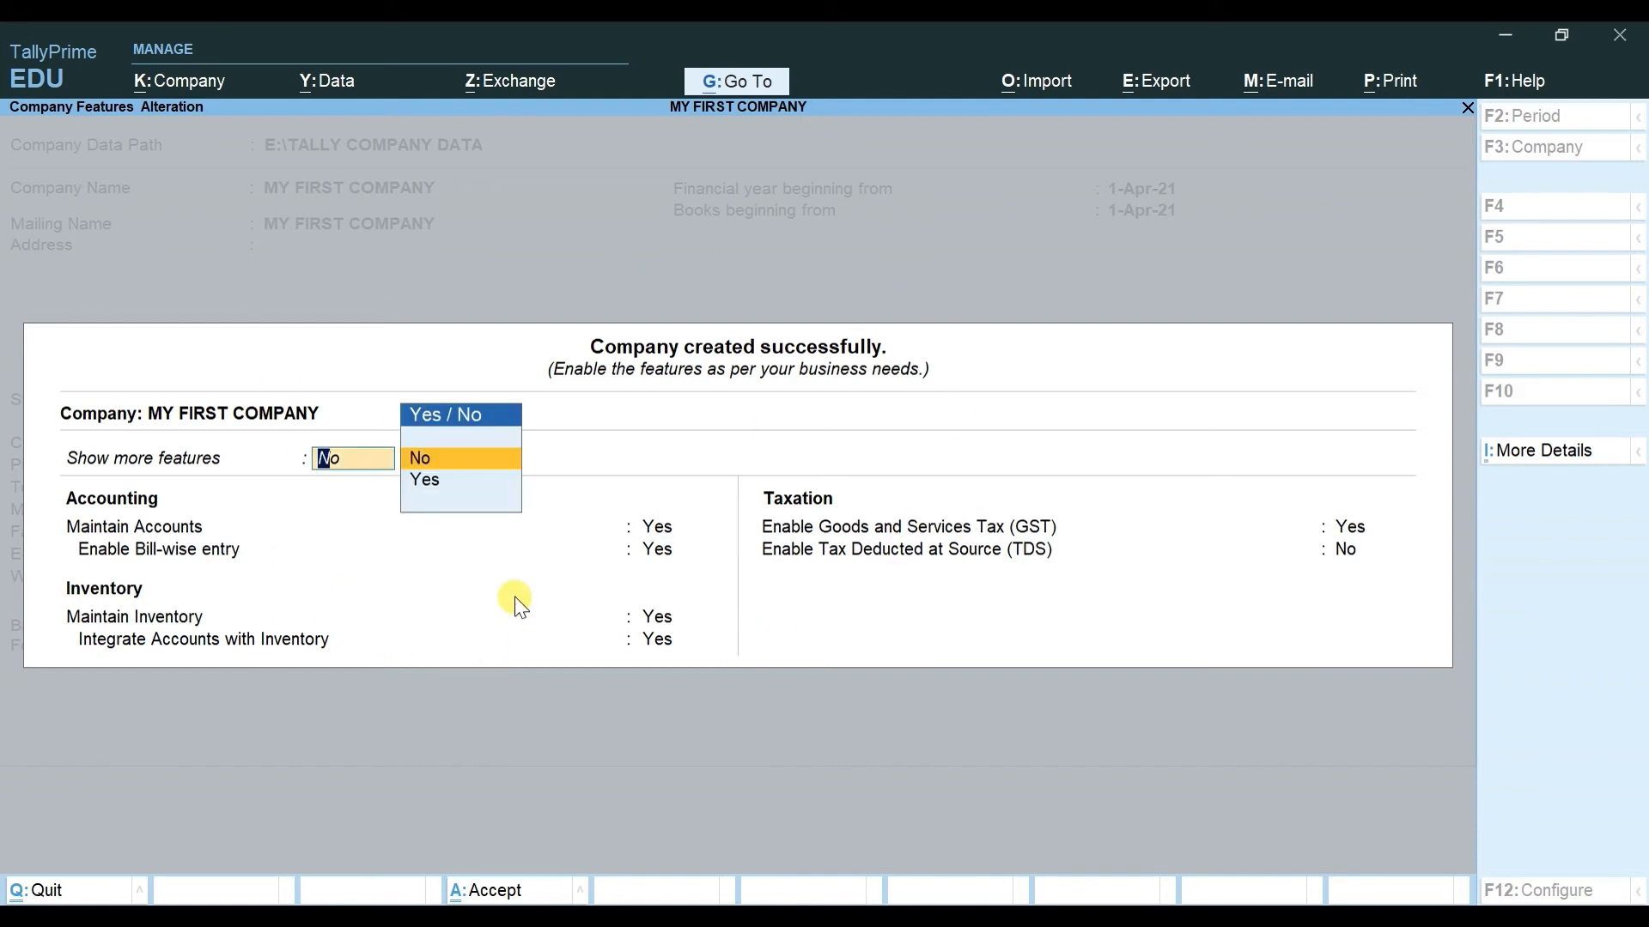
pyautogui.press('Down')
pyautogui.press('Return')
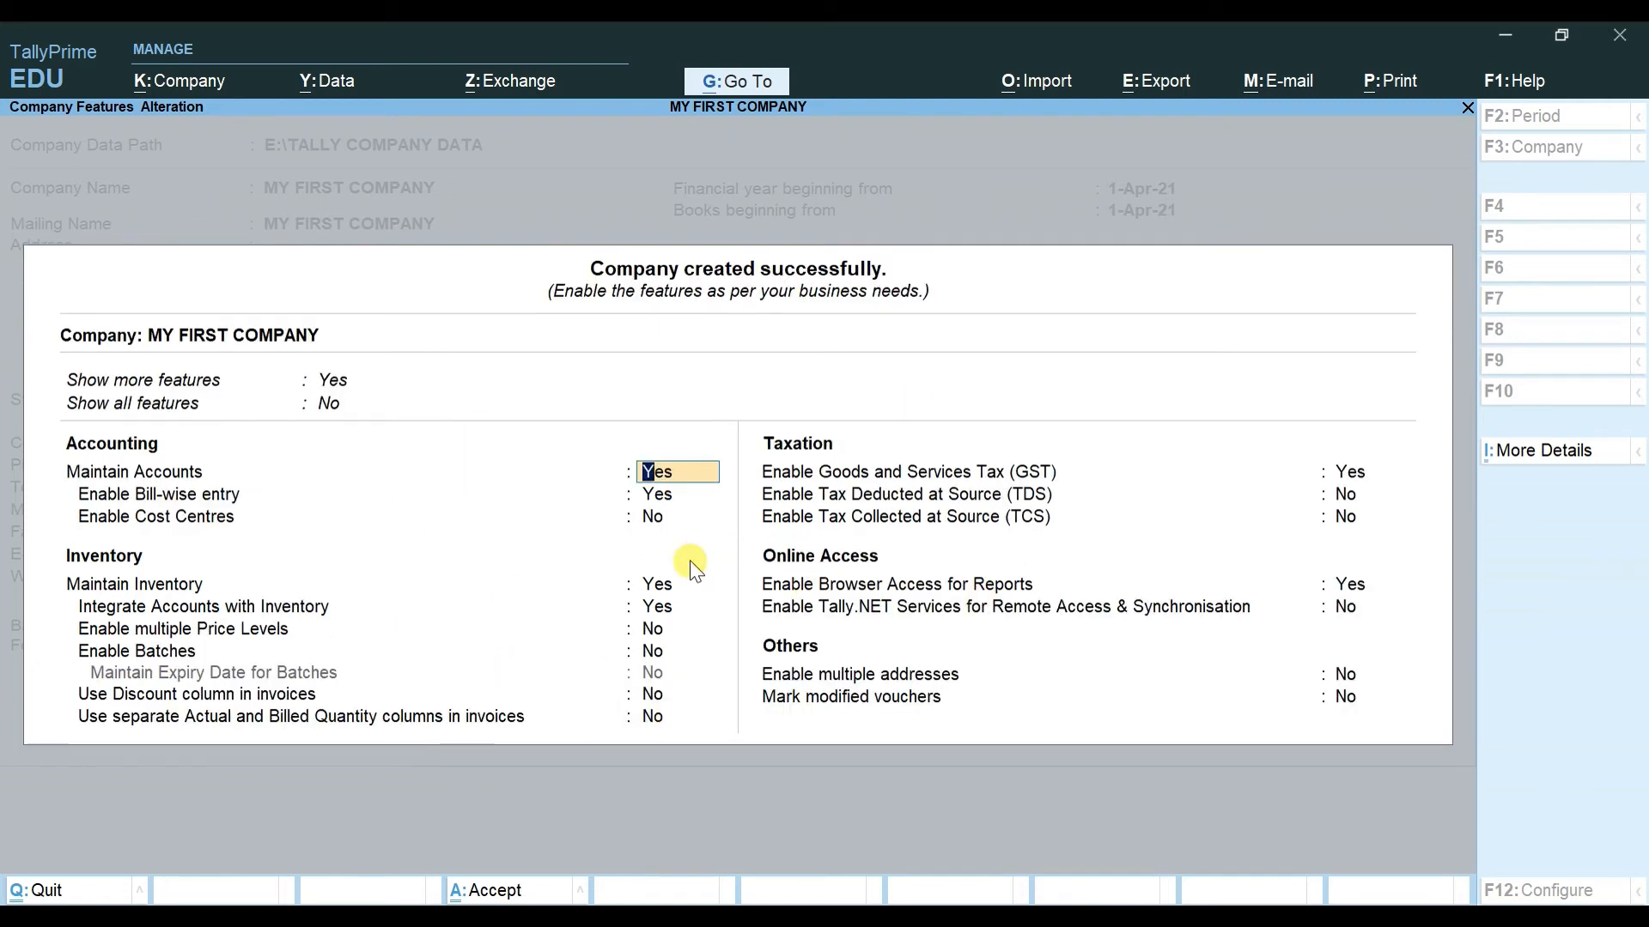
pyautogui.press('BackSpace')
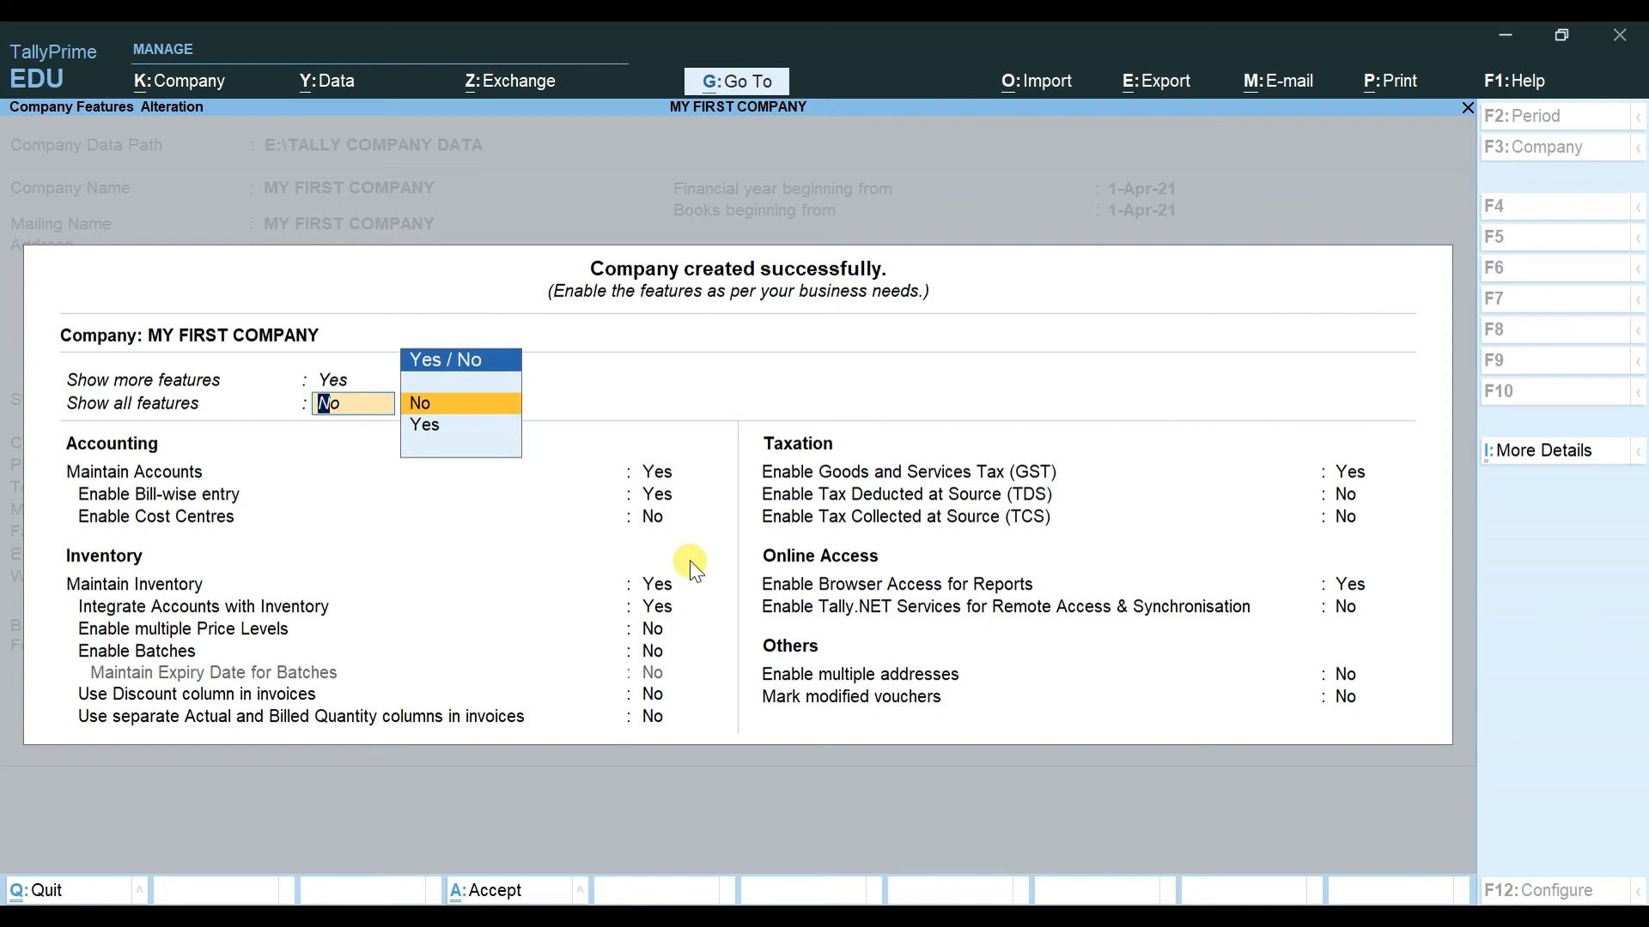
pyautogui.write('y')
pyautogui.press('Return')
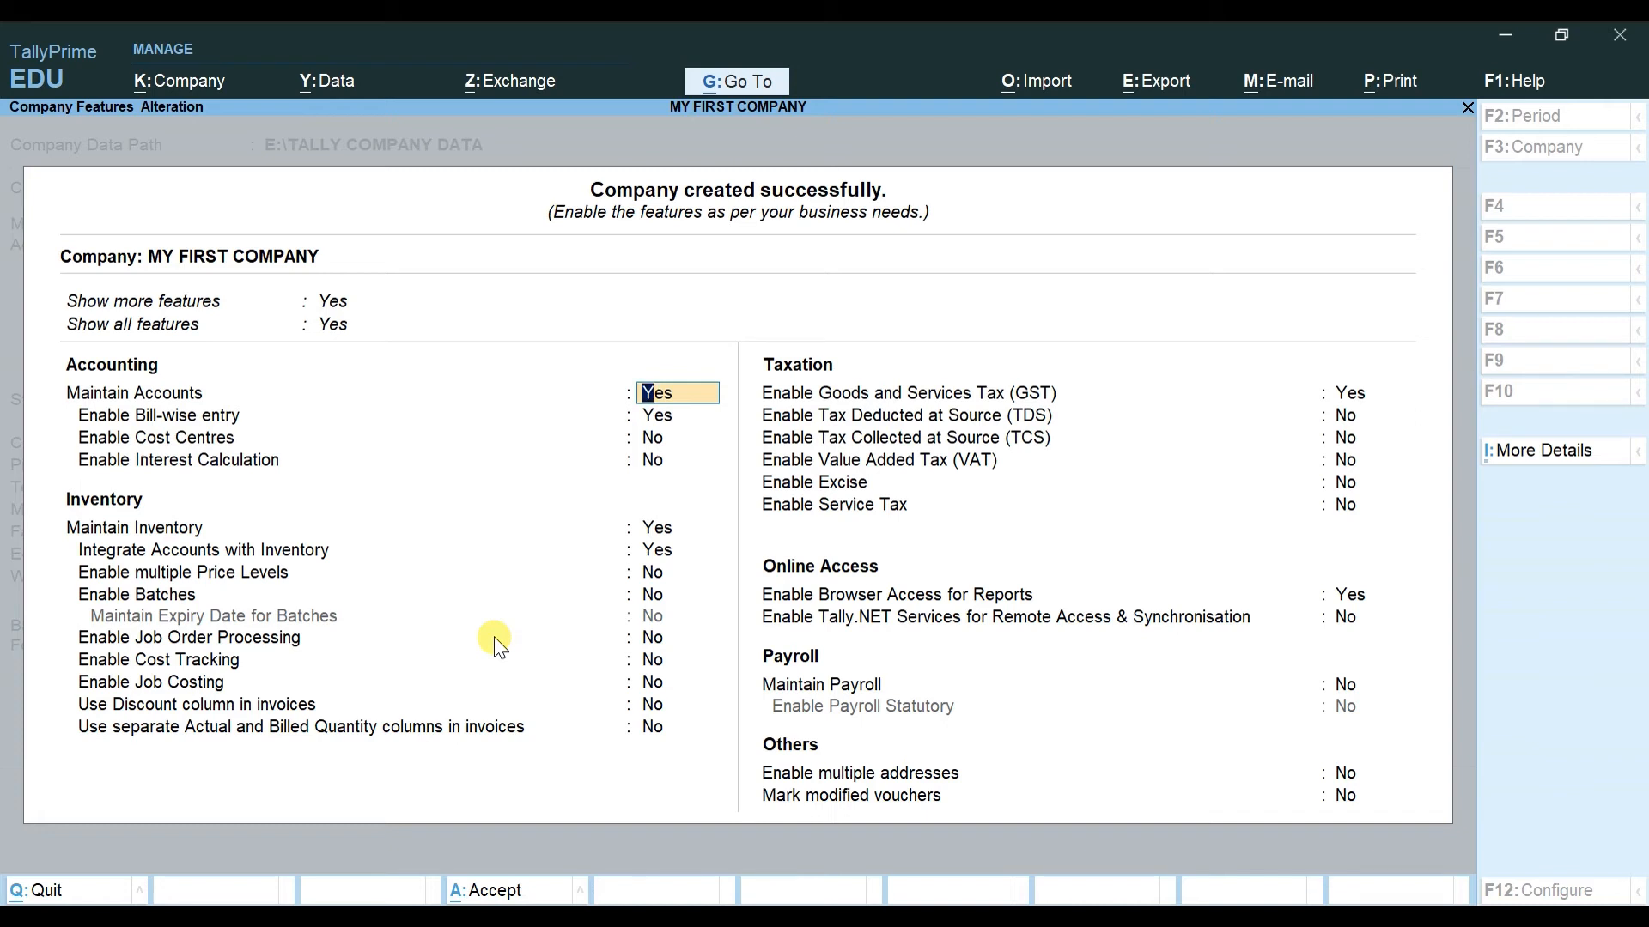
pyautogui.press('Up')
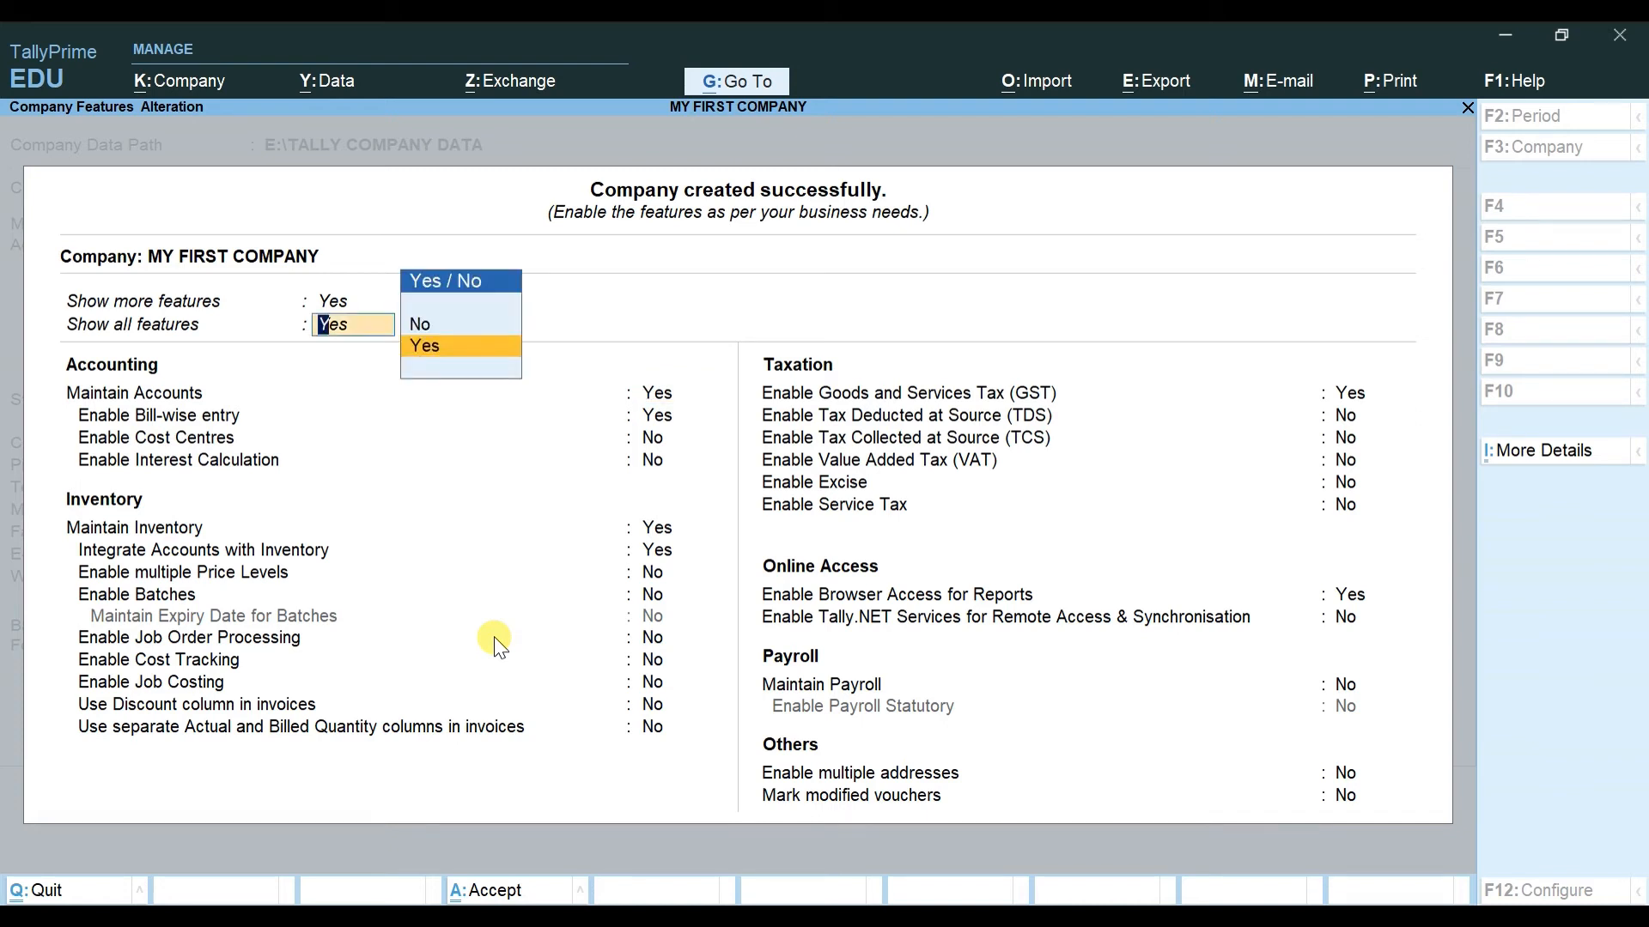
pyautogui.write('no')
pyautogui.press('Return')
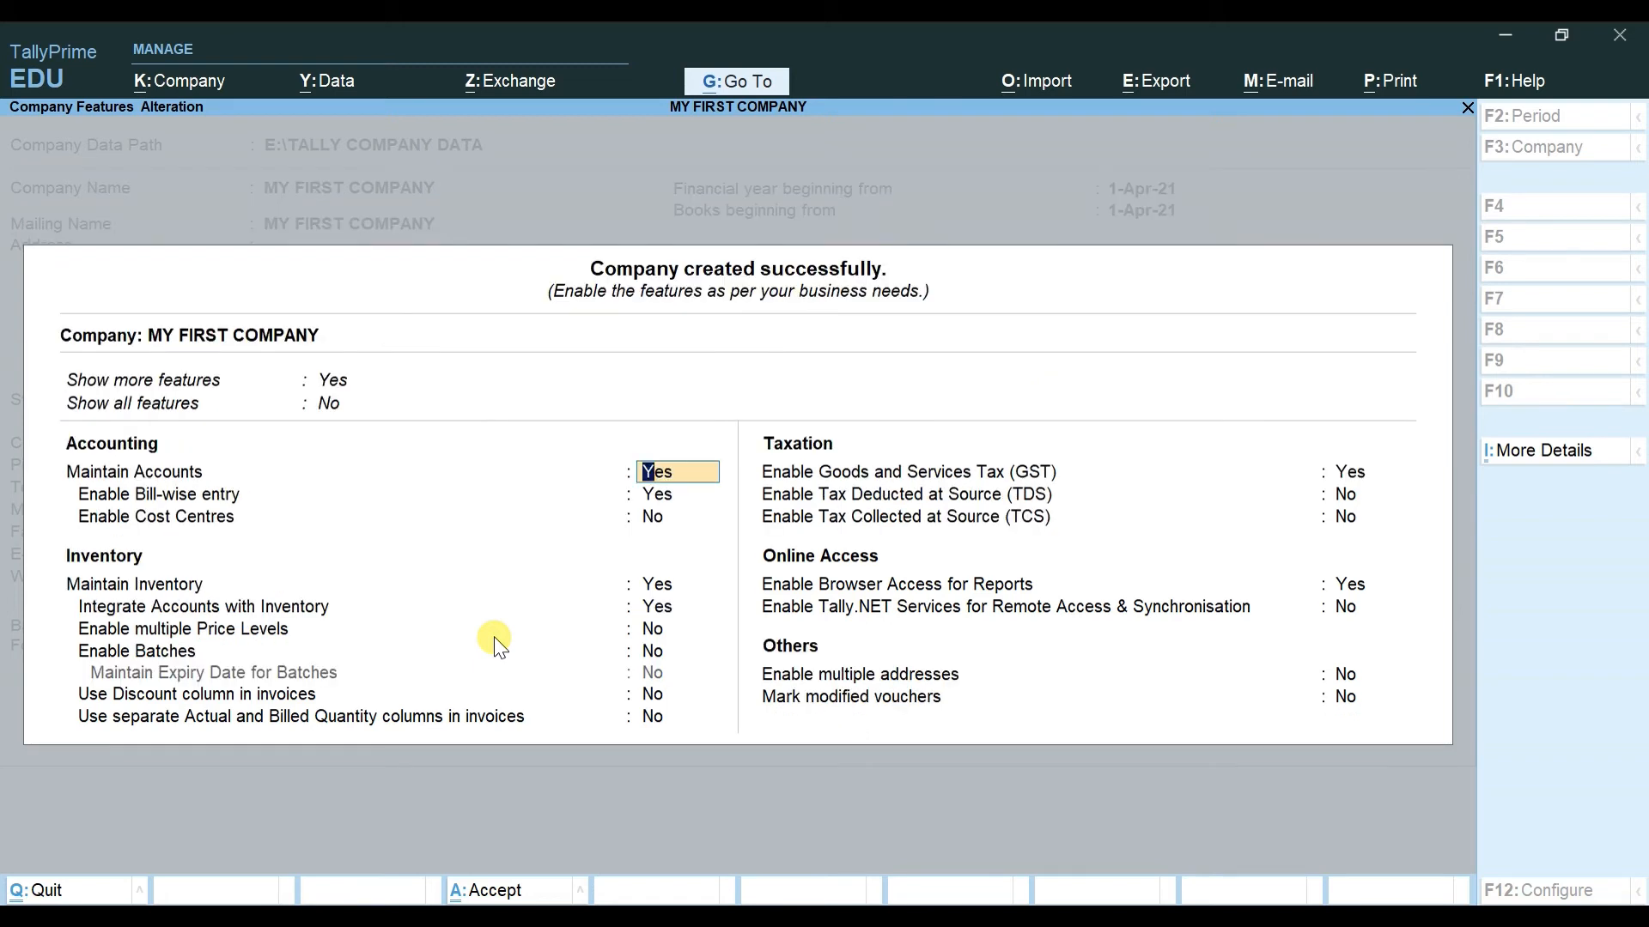
pyautogui.press('Up')
pyautogui.press('Up')
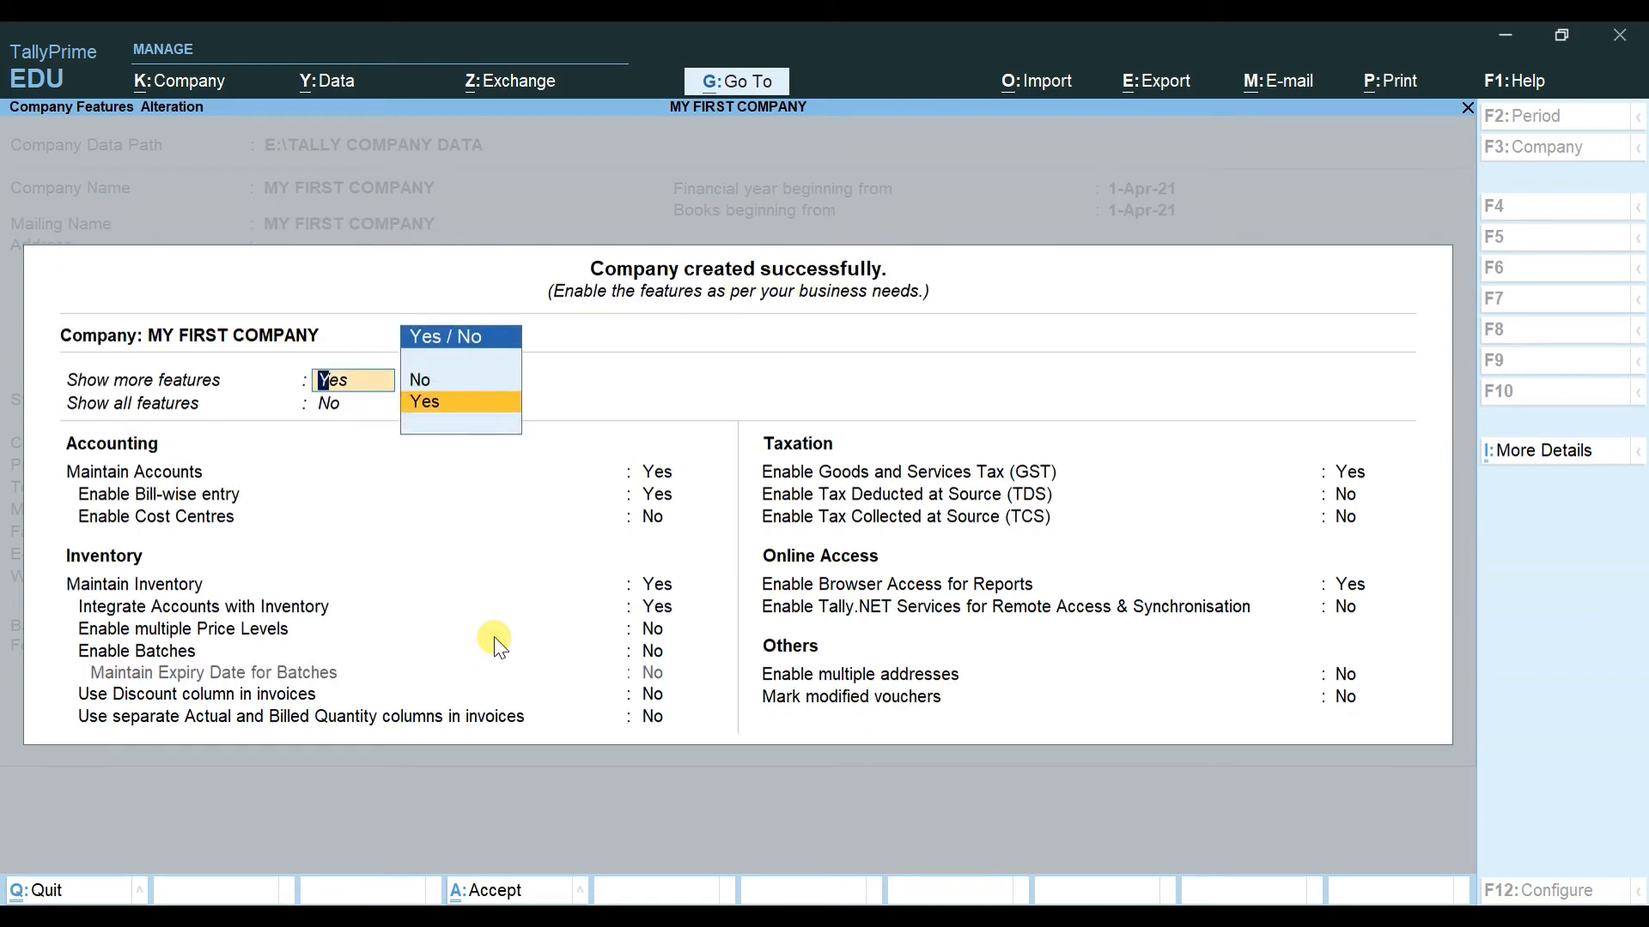
pyautogui.write('NO')
pyautogui.press('Return')
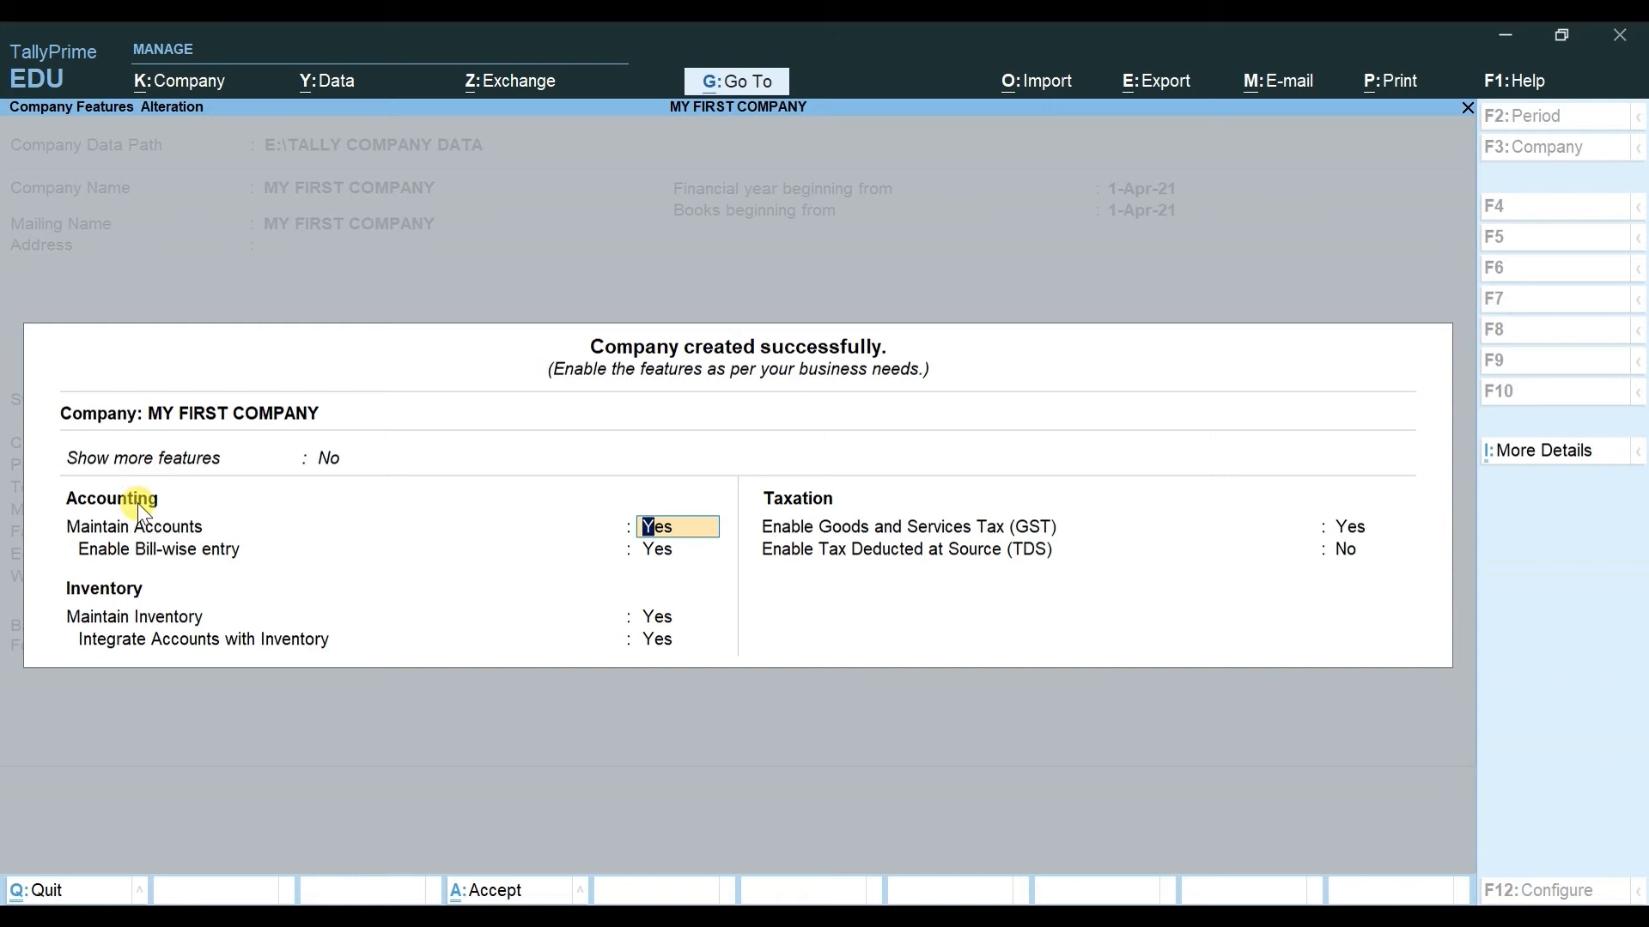
# Step: Set bill-wise entry, Maintain Inventory and GST to No, and save the features
pyautogui.press('Return')
pyautogui.write('NO')
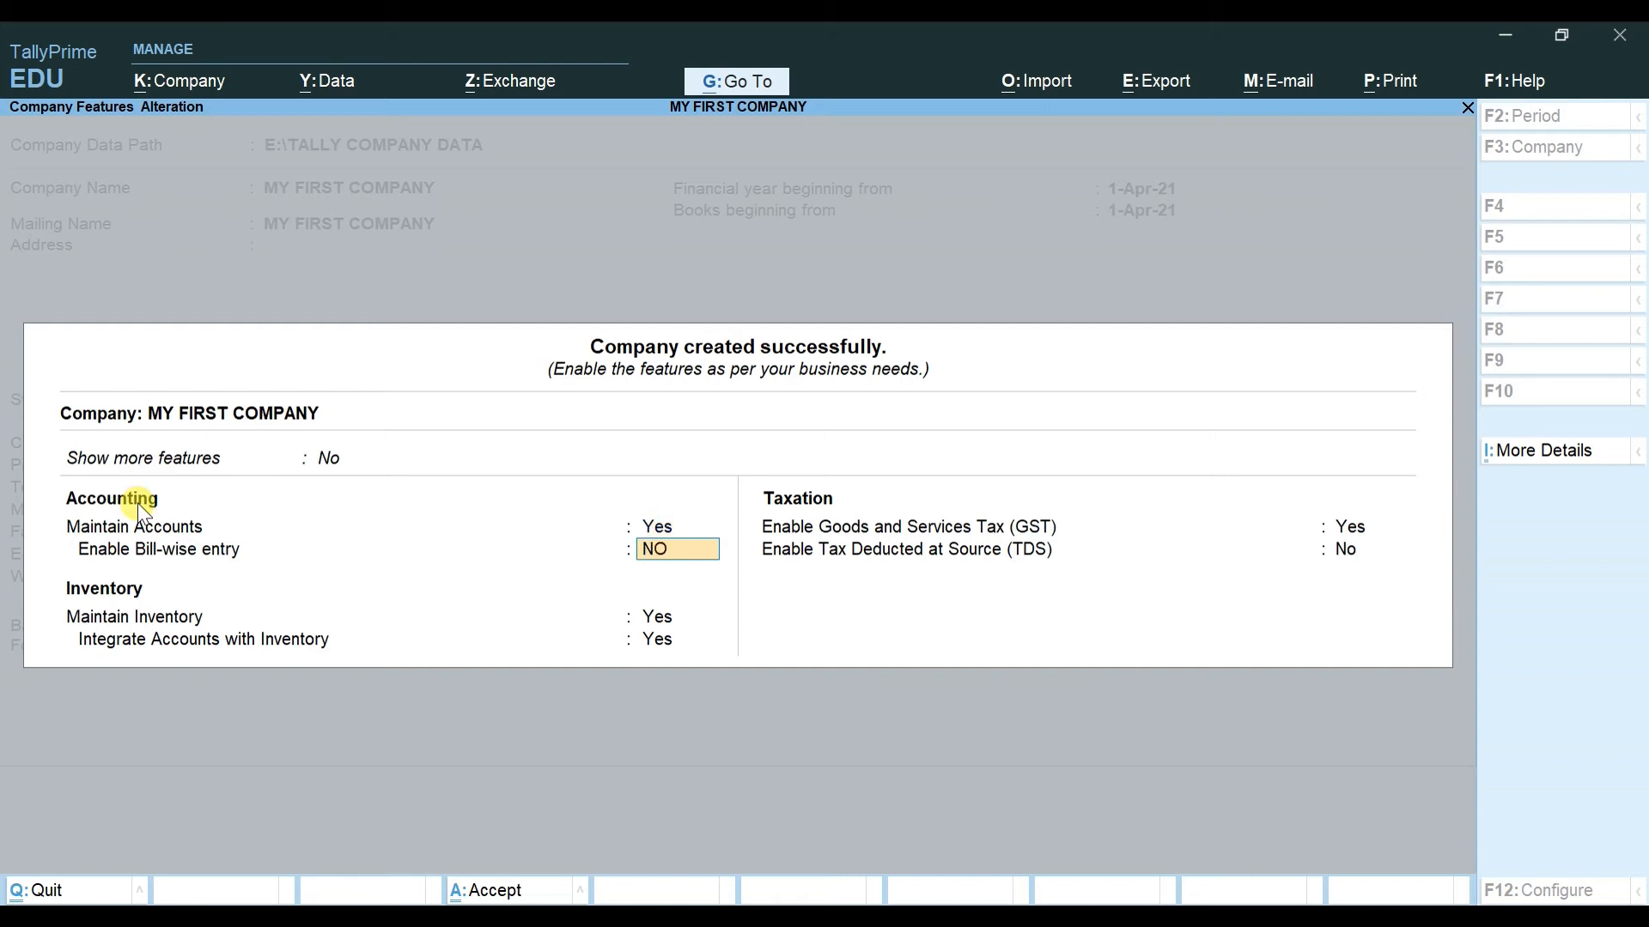
pyautogui.press('Return')
pyautogui.write('NO')
pyautogui.press('Return')
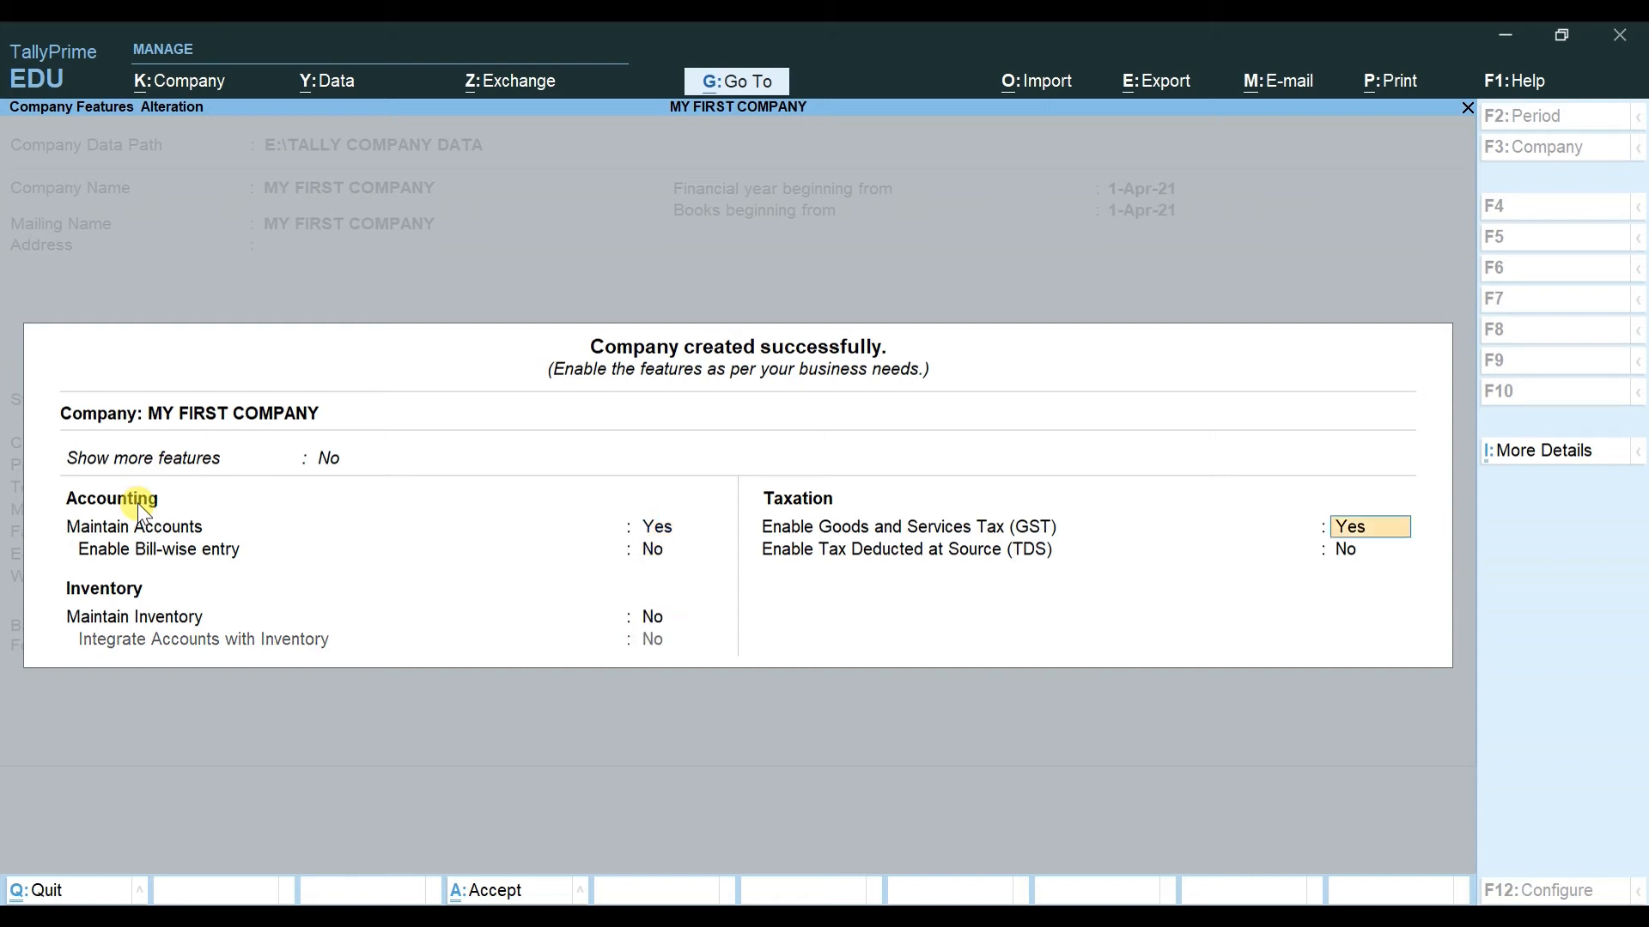
pyautogui.write('N')
pyautogui.press('Return')
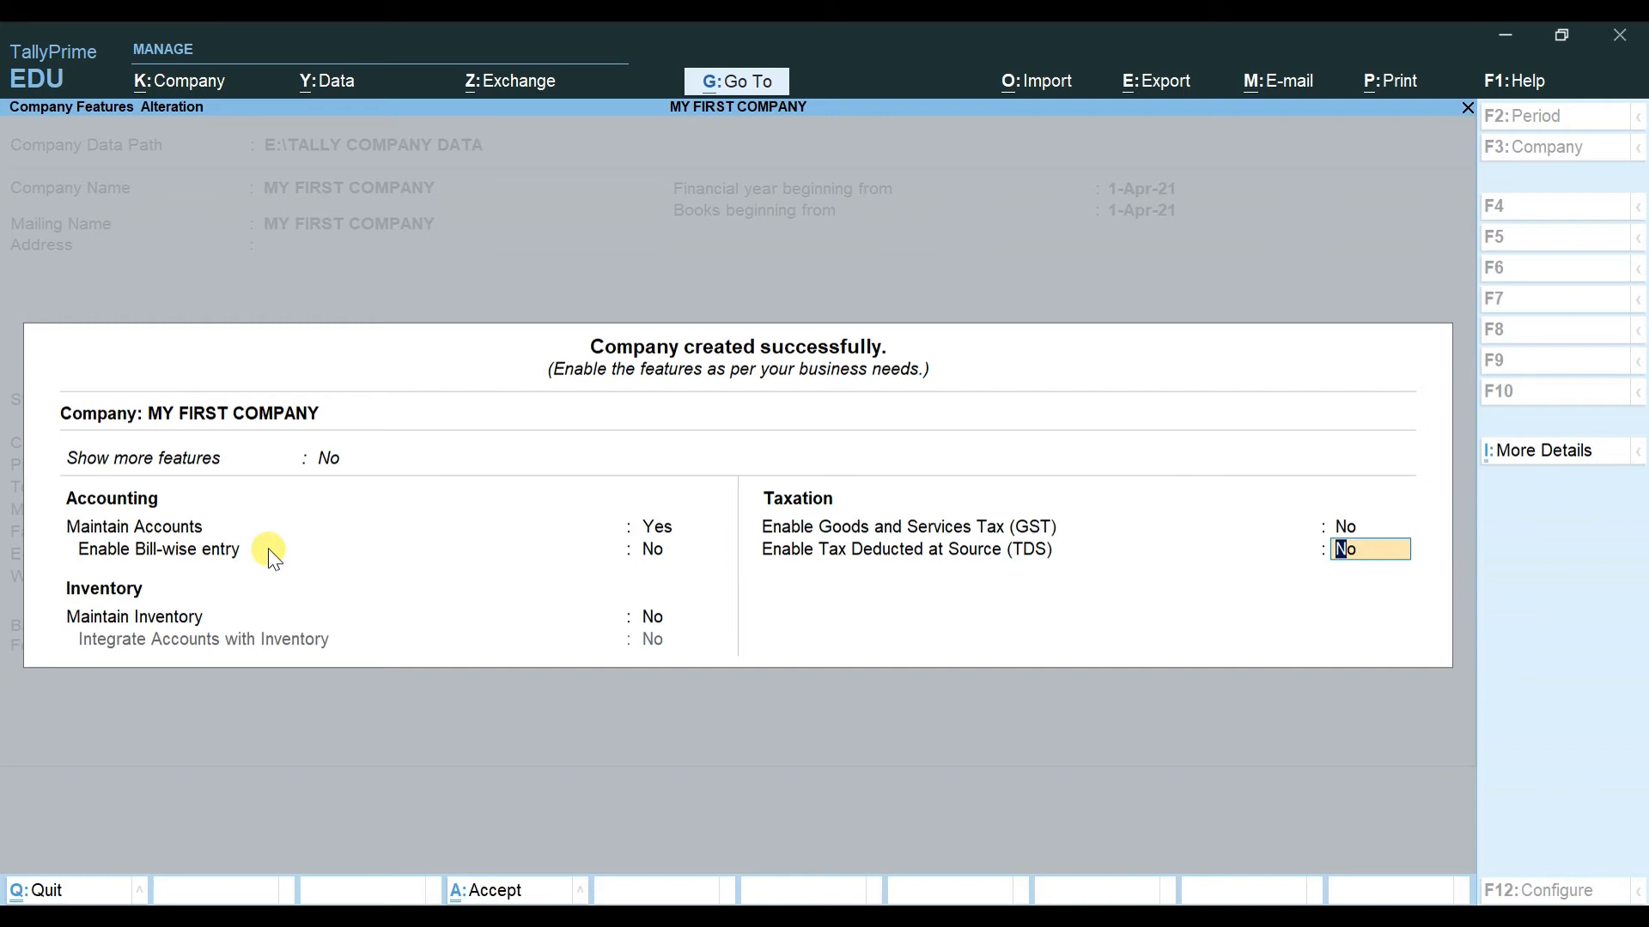
pyautogui.press('ctrl')
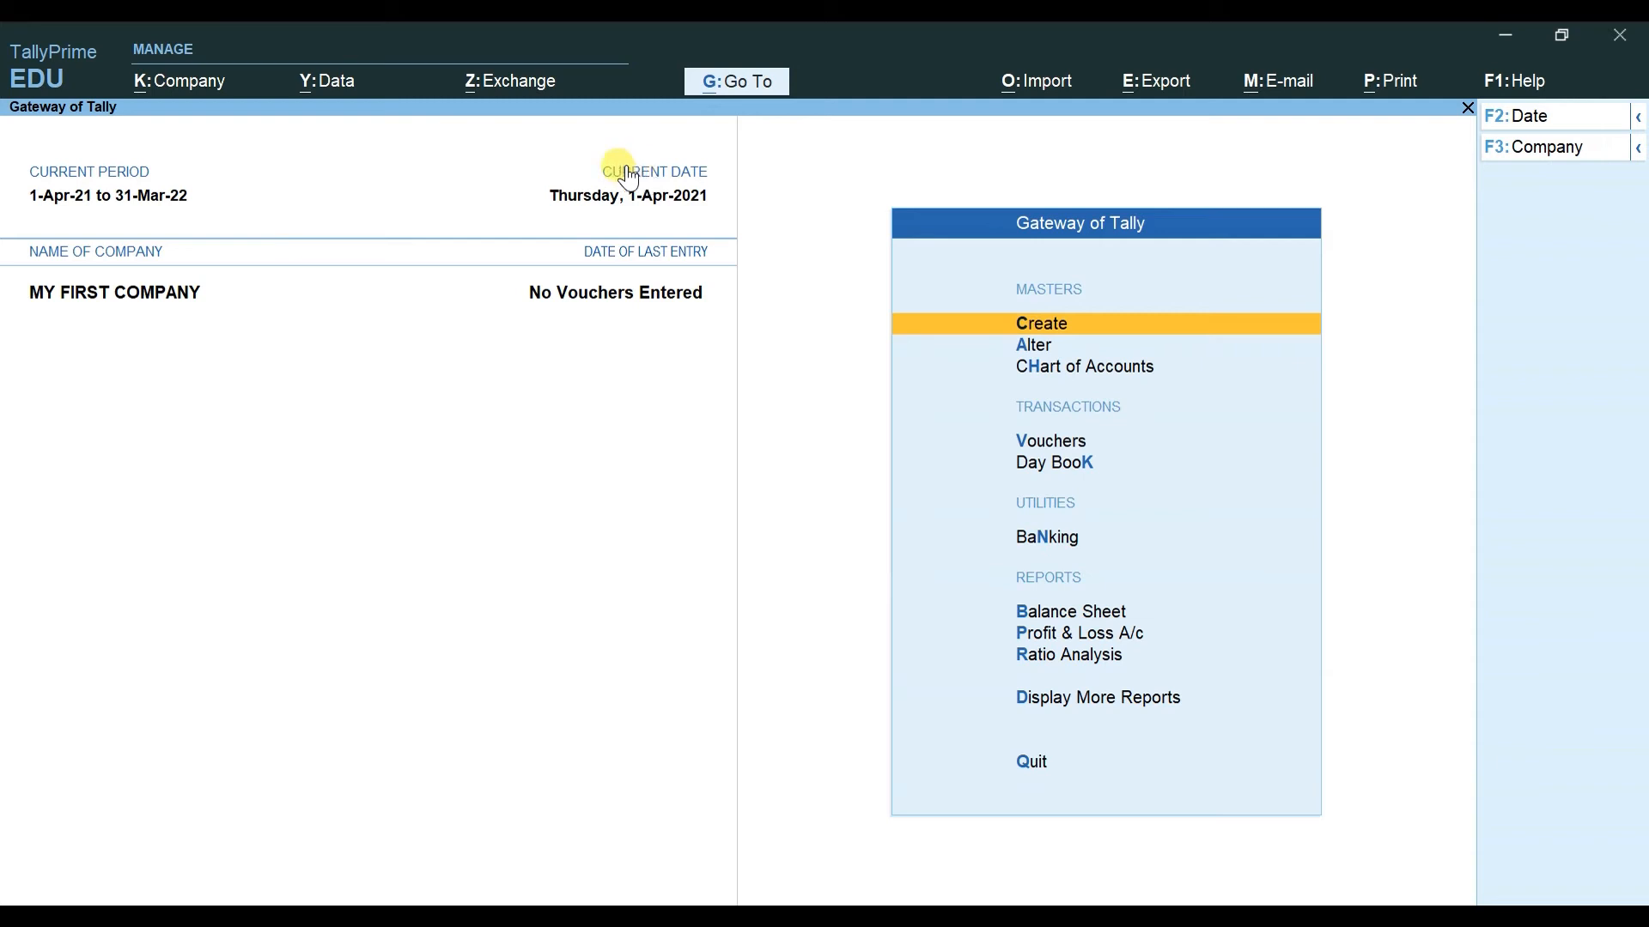
pyautogui.click(72, 182)
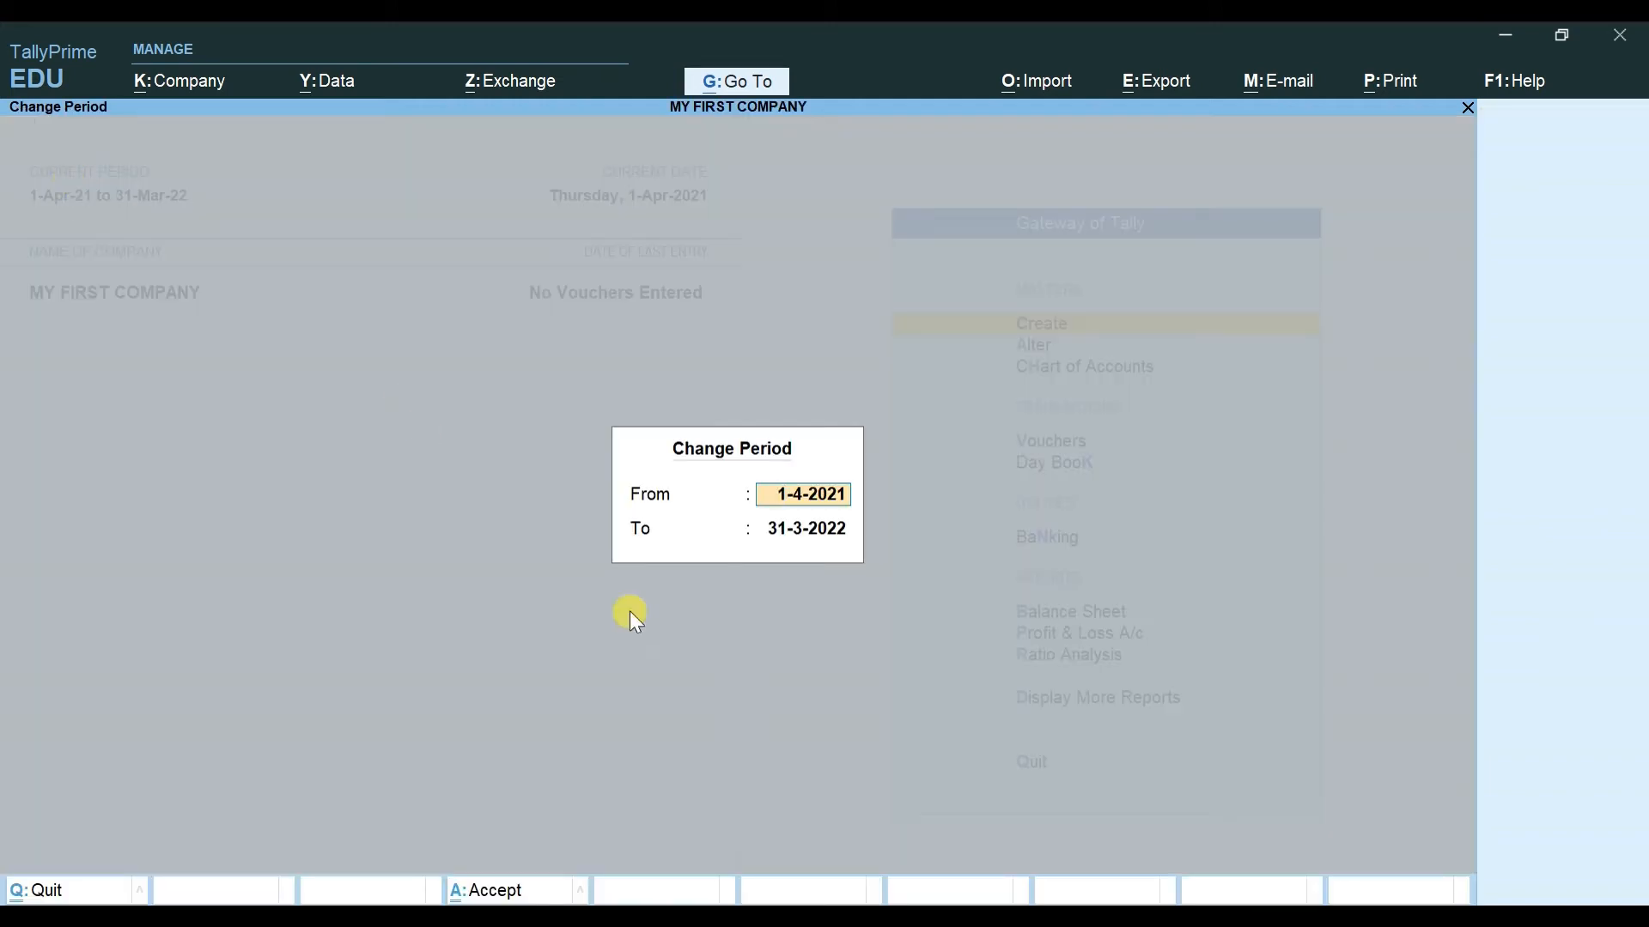
pyautogui.press('BackSpace')
pyautogui.press('Escape')
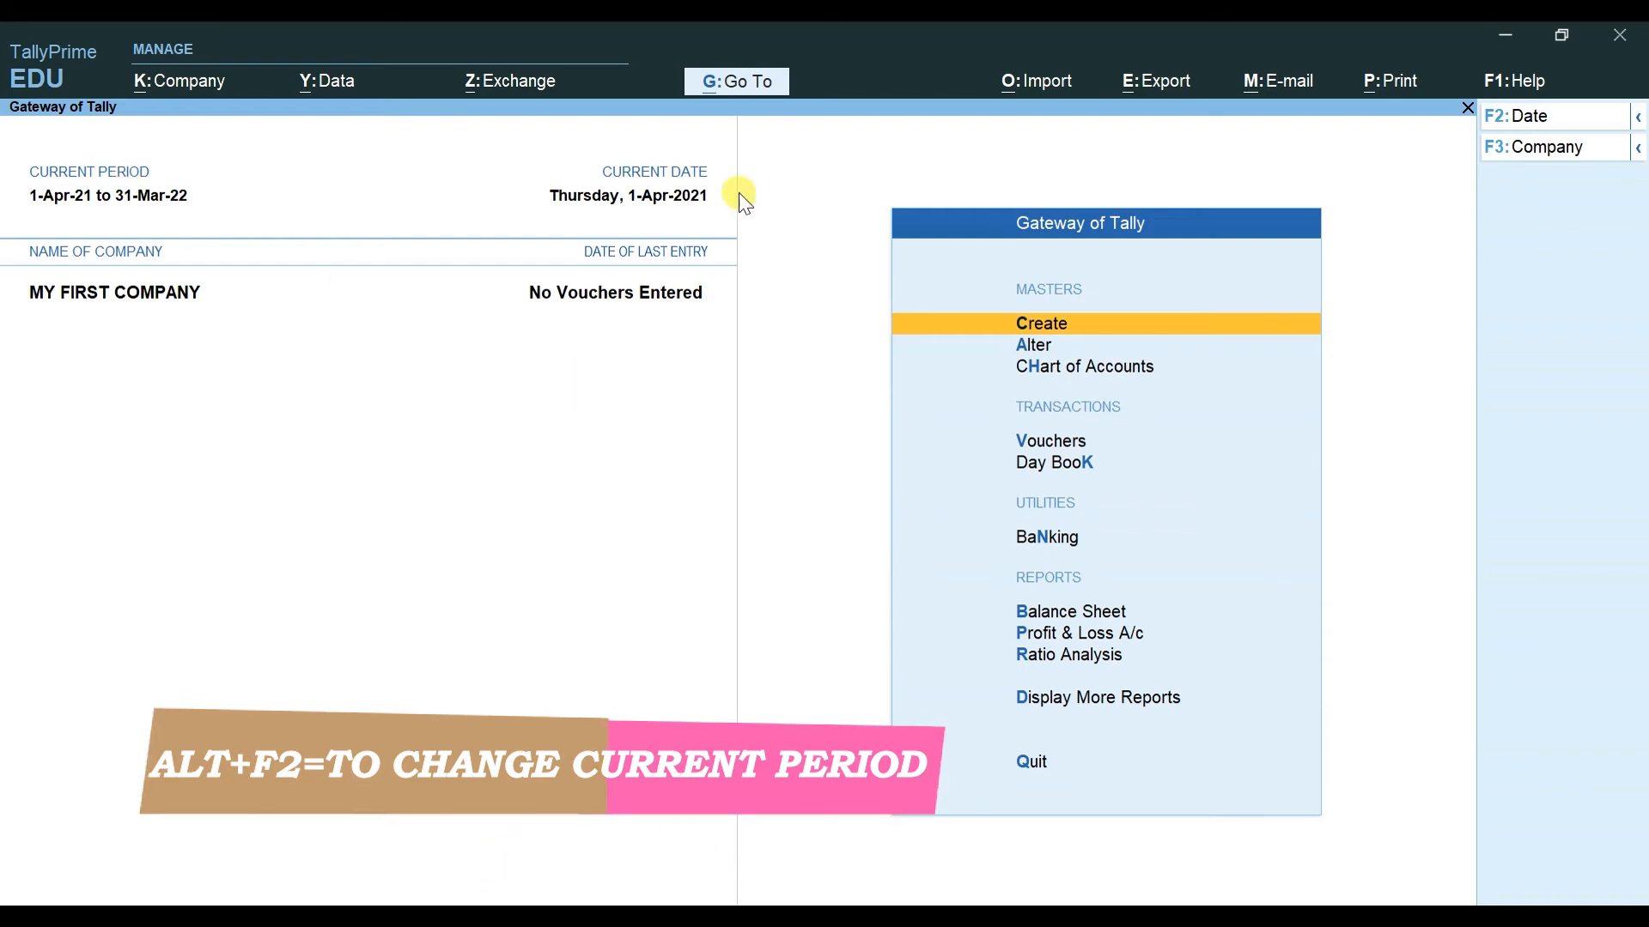
pyautogui.click(656, 197)
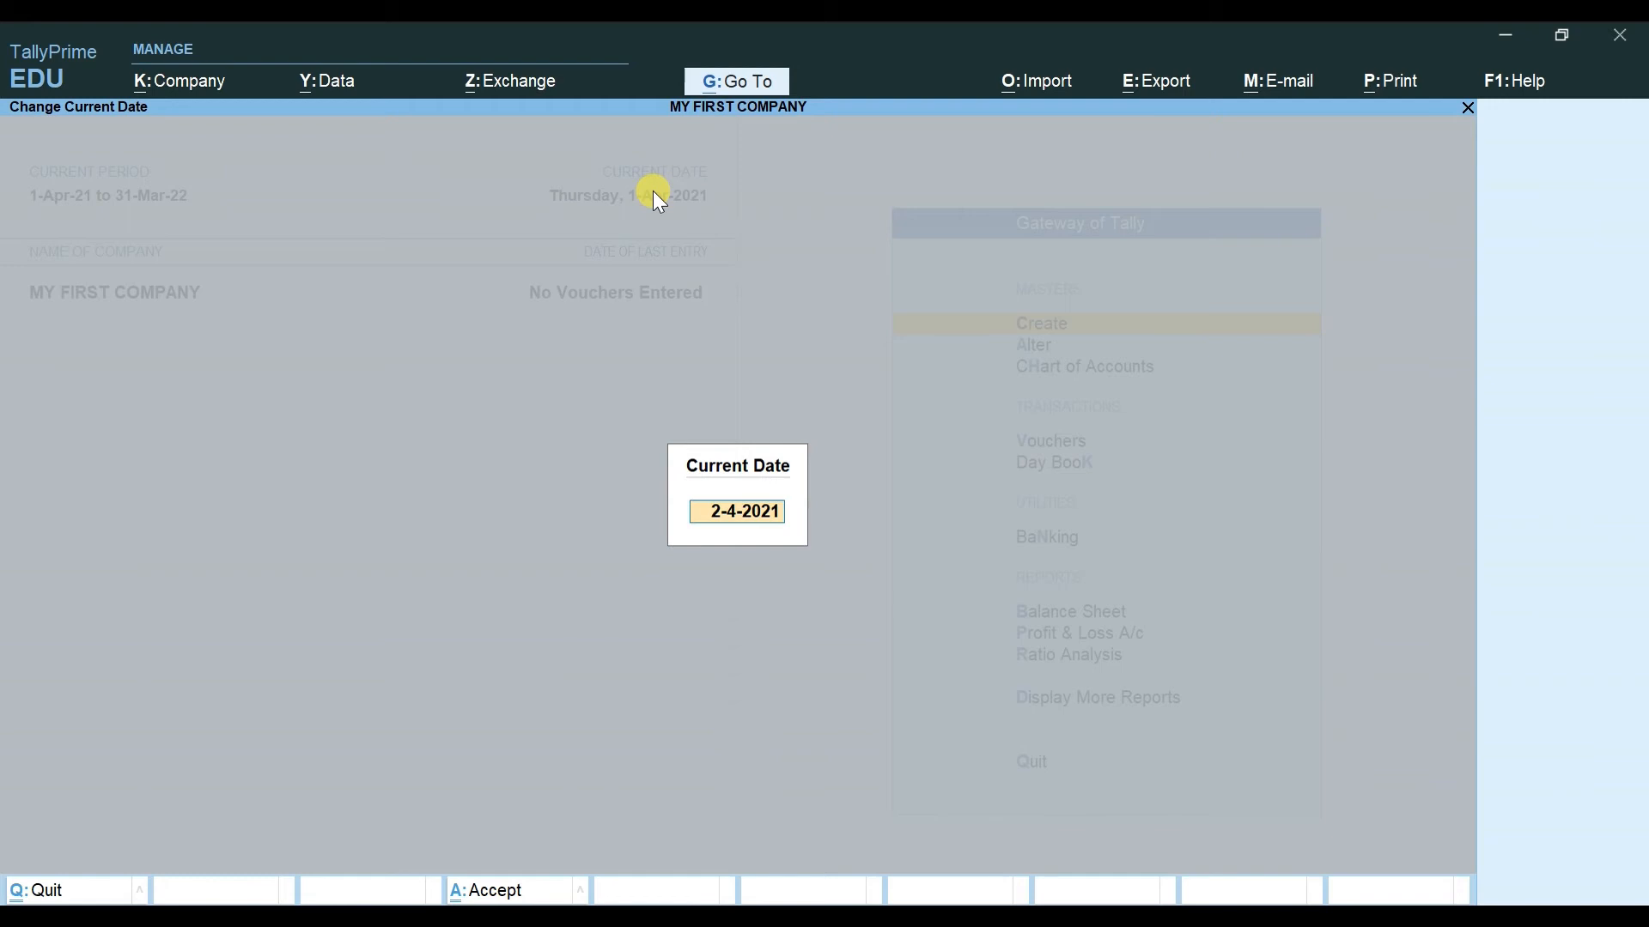
pyautogui.press('BackSpace')
pyautogui.press('Escape')
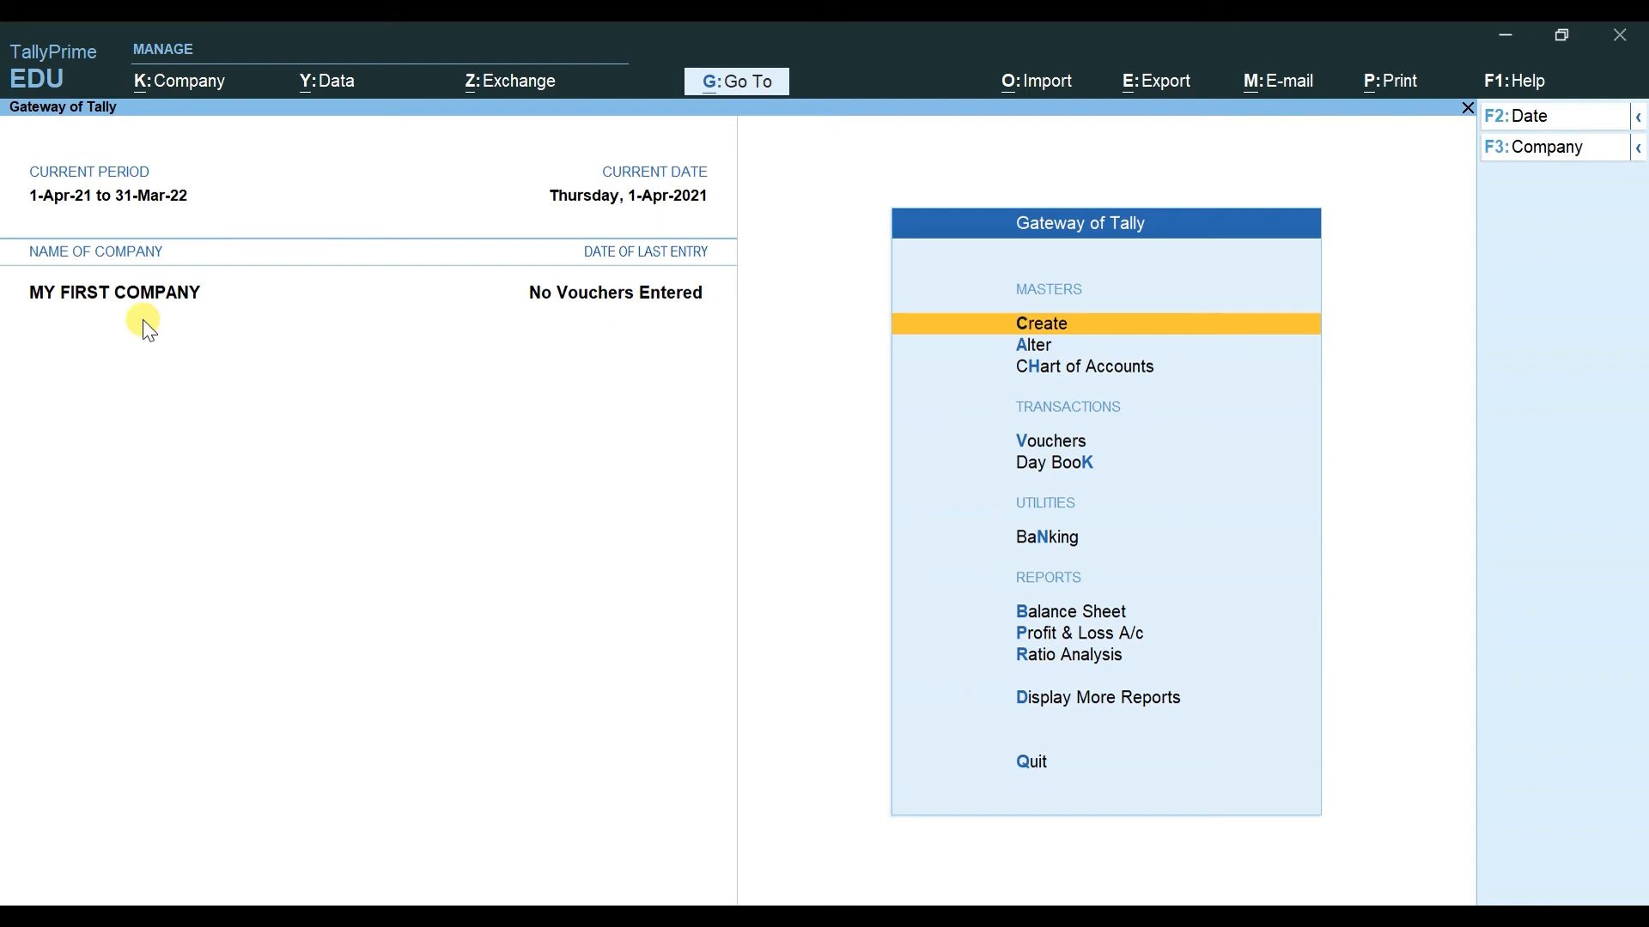
pyautogui.press('alt')
pyautogui.hotkey('alt', 'k')
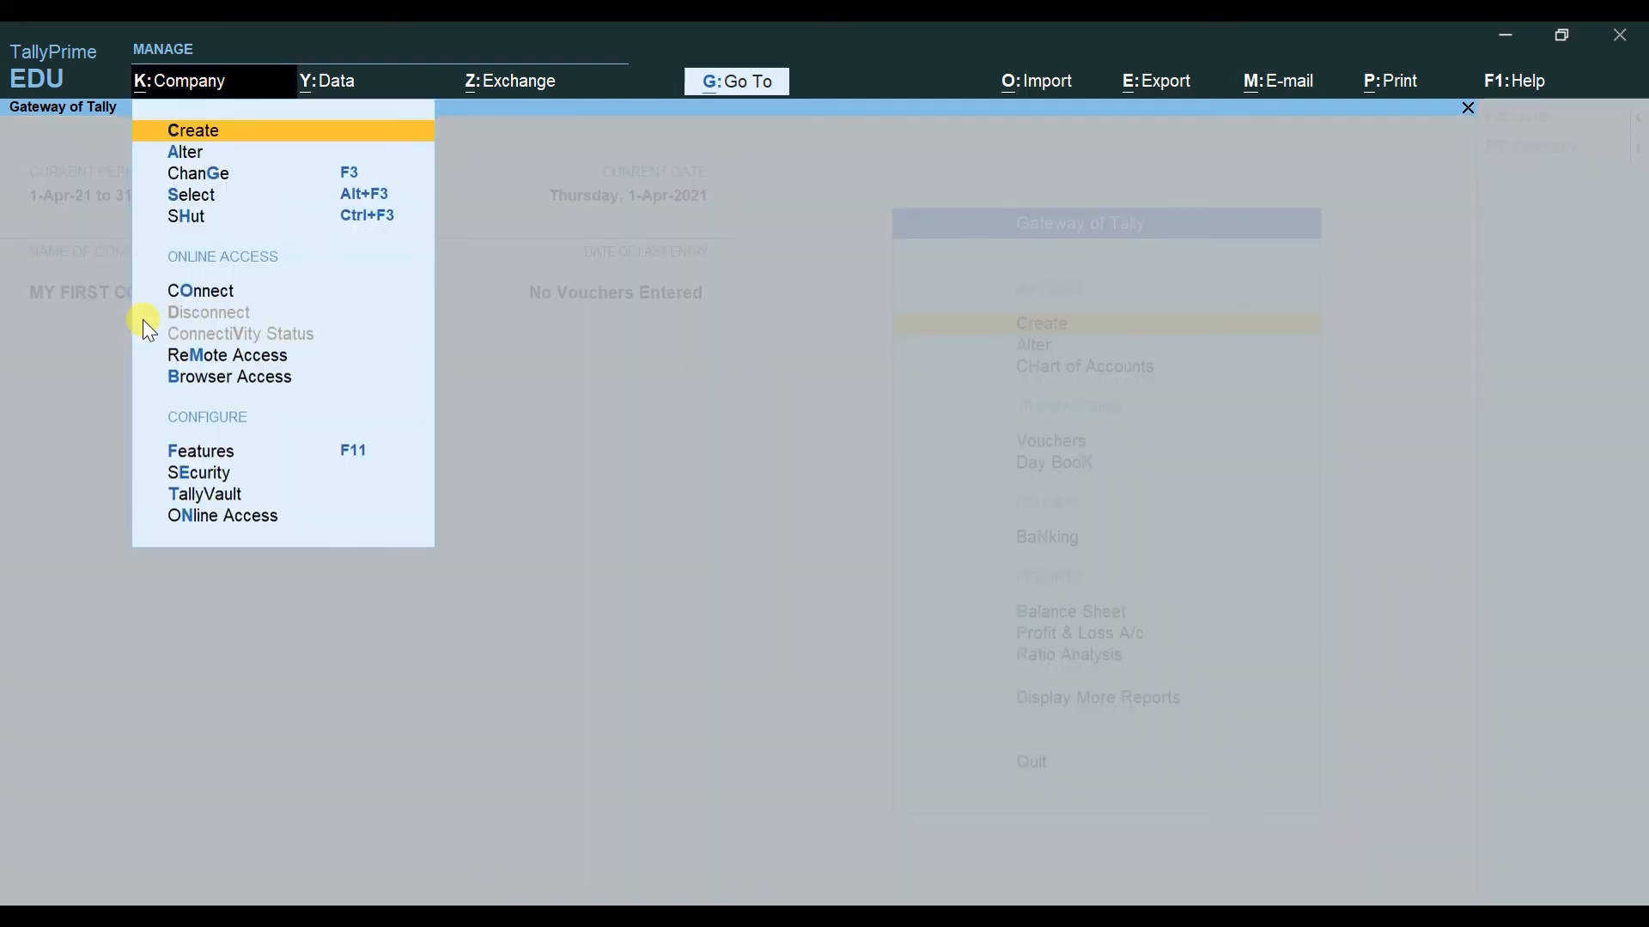
pyautogui.press('Down')
pyautogui.press('Down')
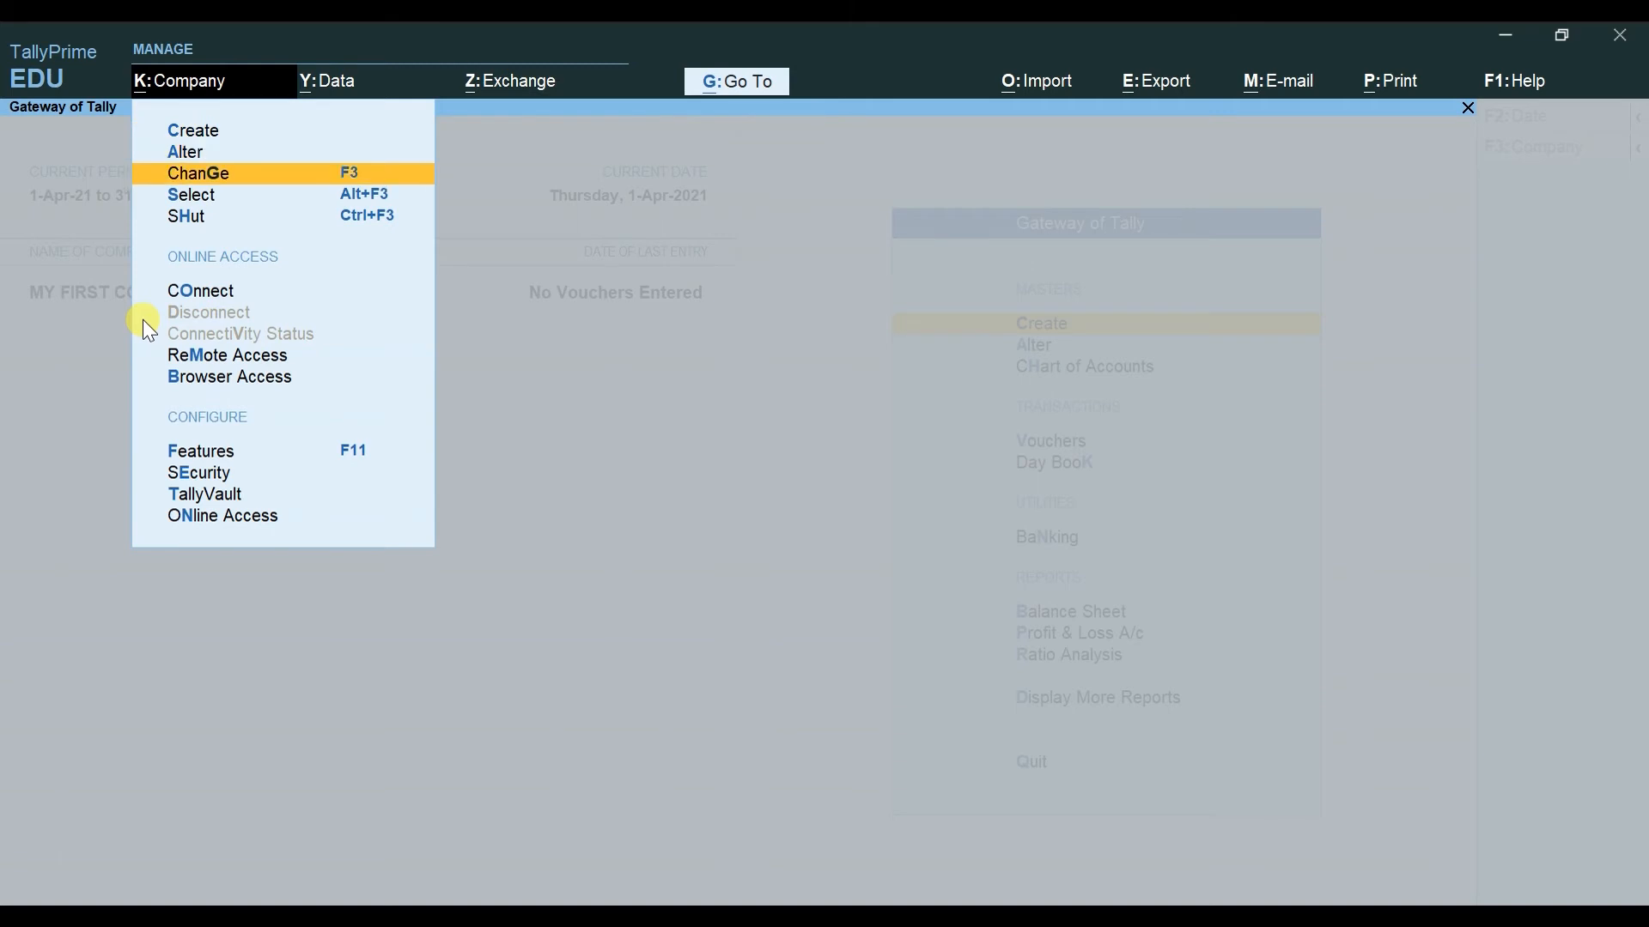
pyautogui.press('Down')
pyautogui.press('Down')
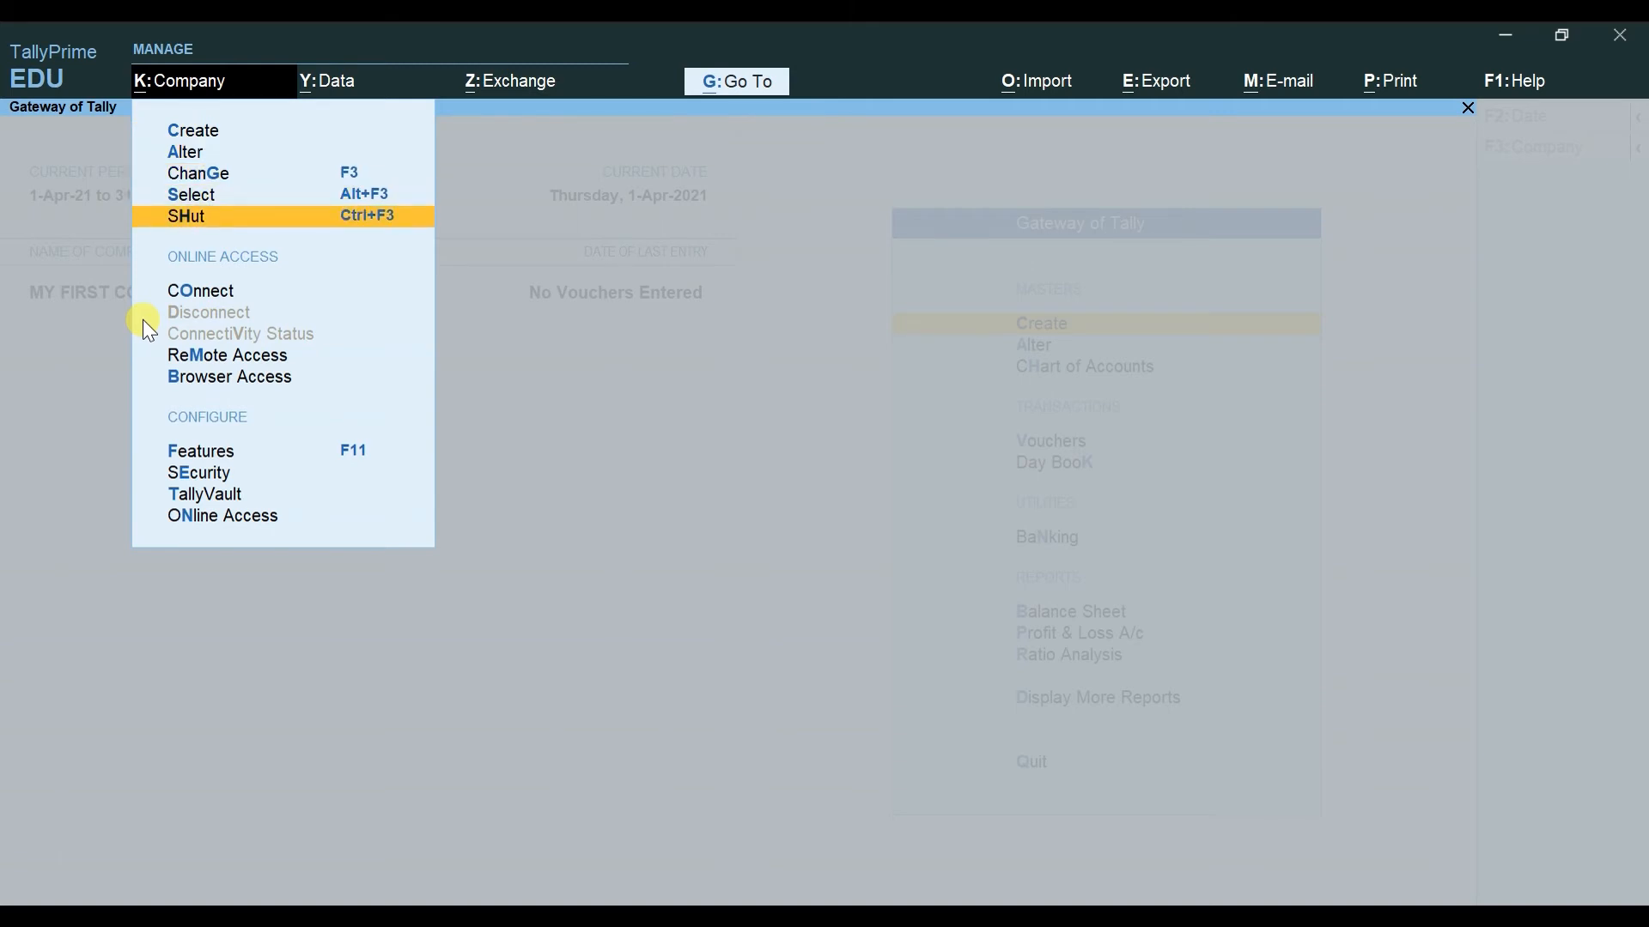
pyautogui.press('Up')
pyautogui.press('Up')
pyautogui.press('Up')
pyautogui.press('Up')
pyautogui.press('Down')
pyautogui.press('Down')
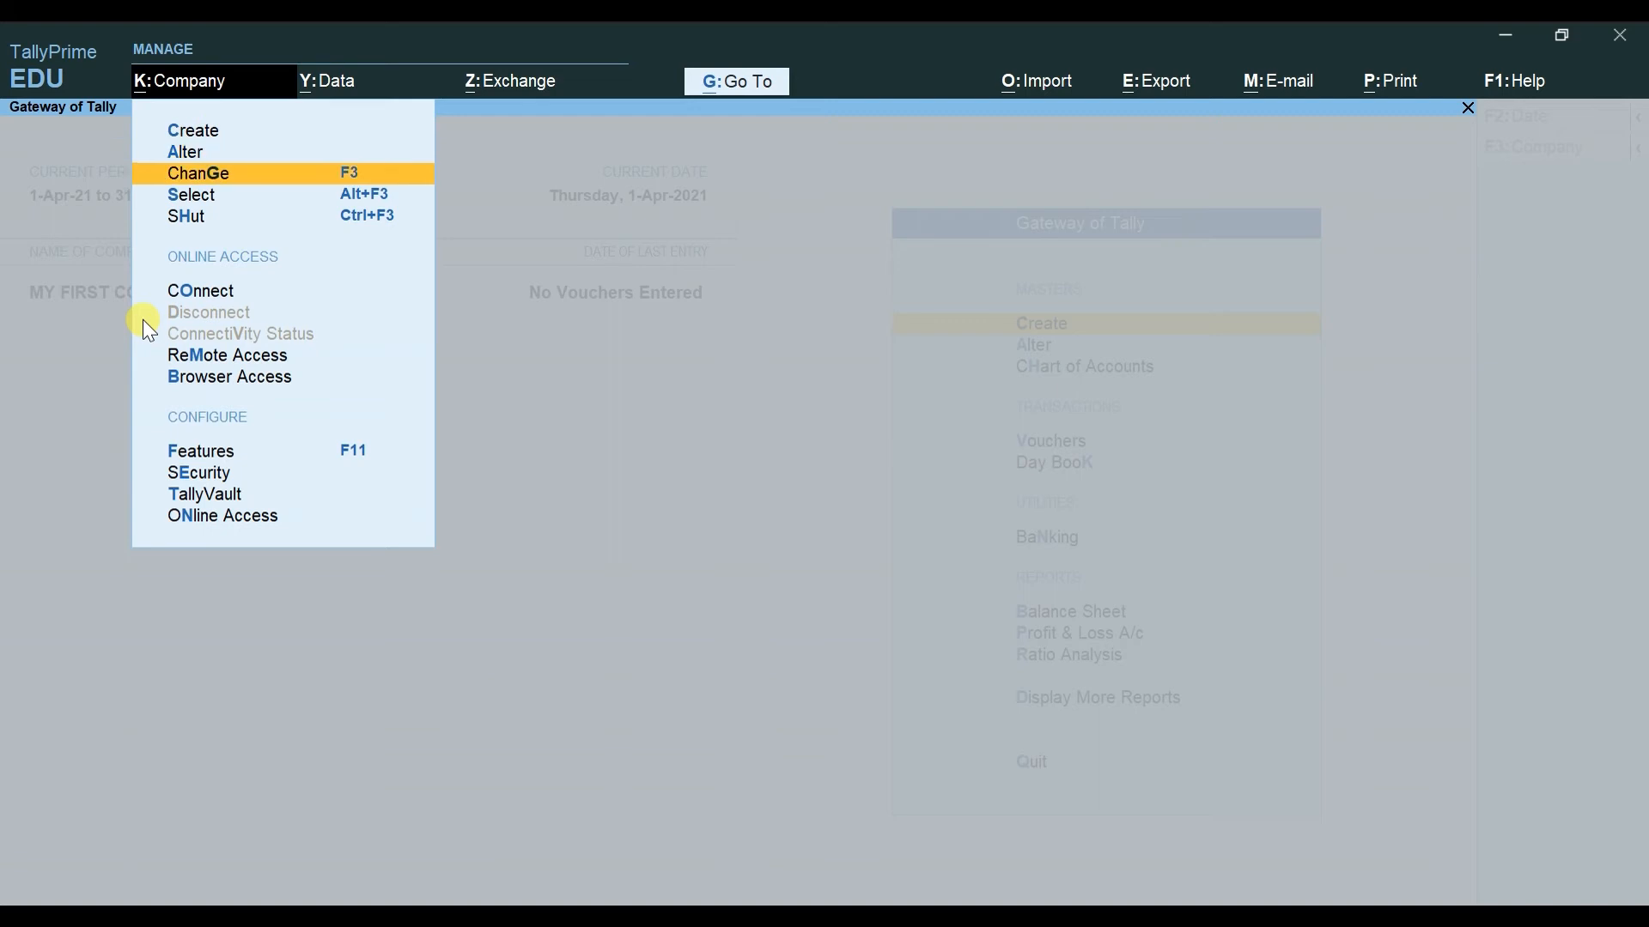
pyautogui.press('Down')
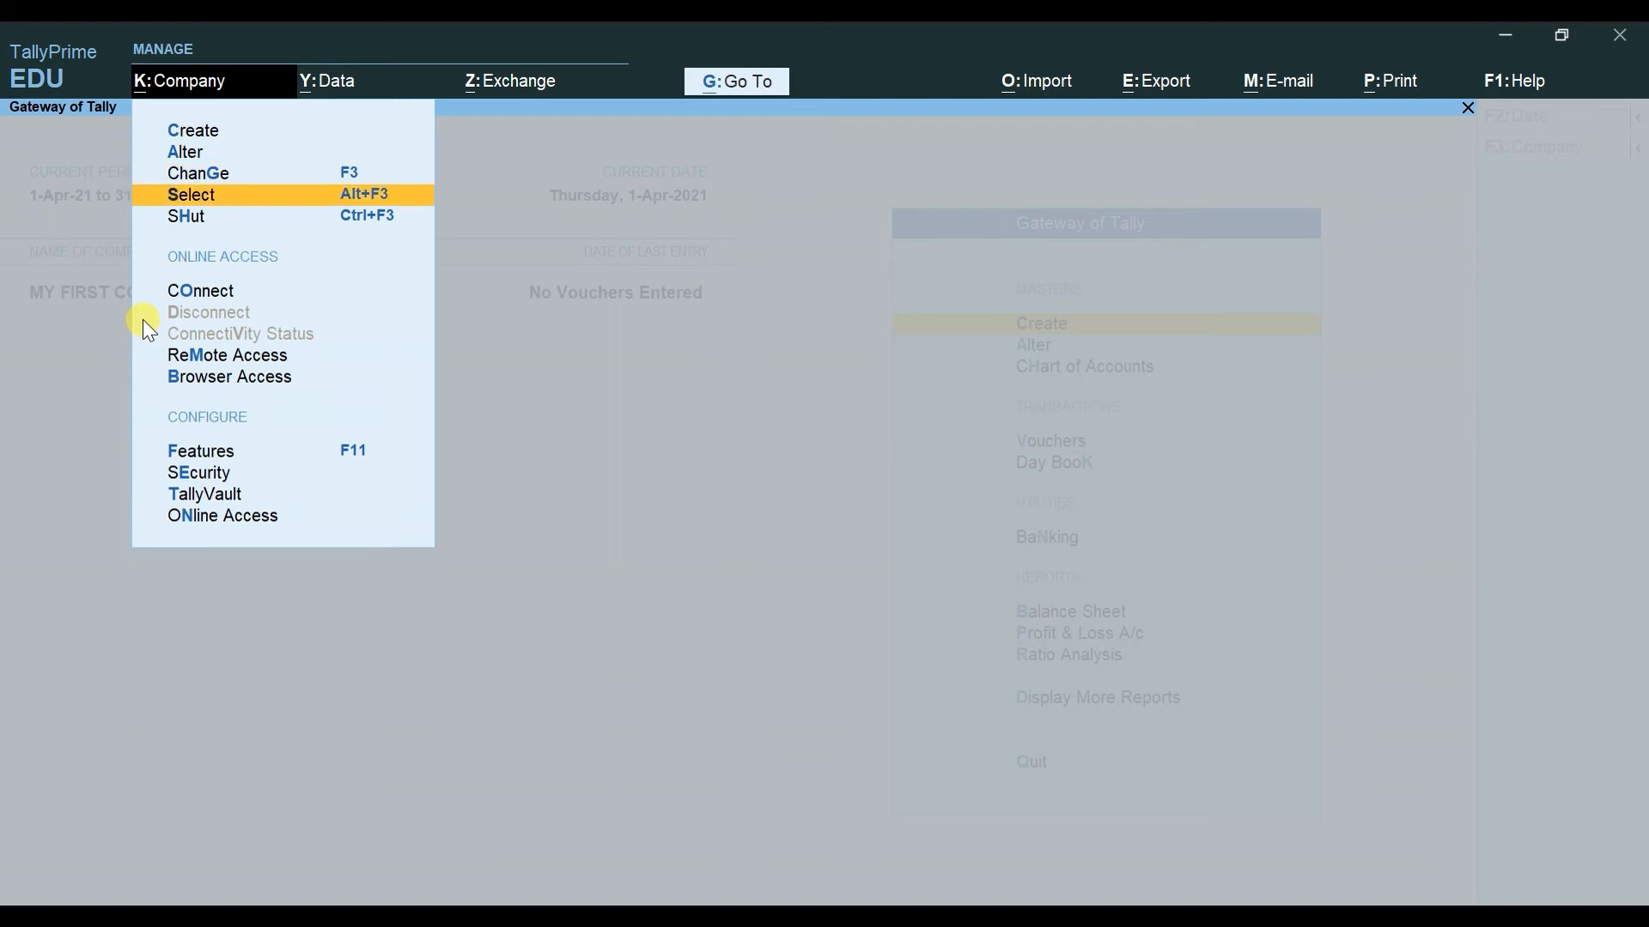
pyautogui.press('Up')
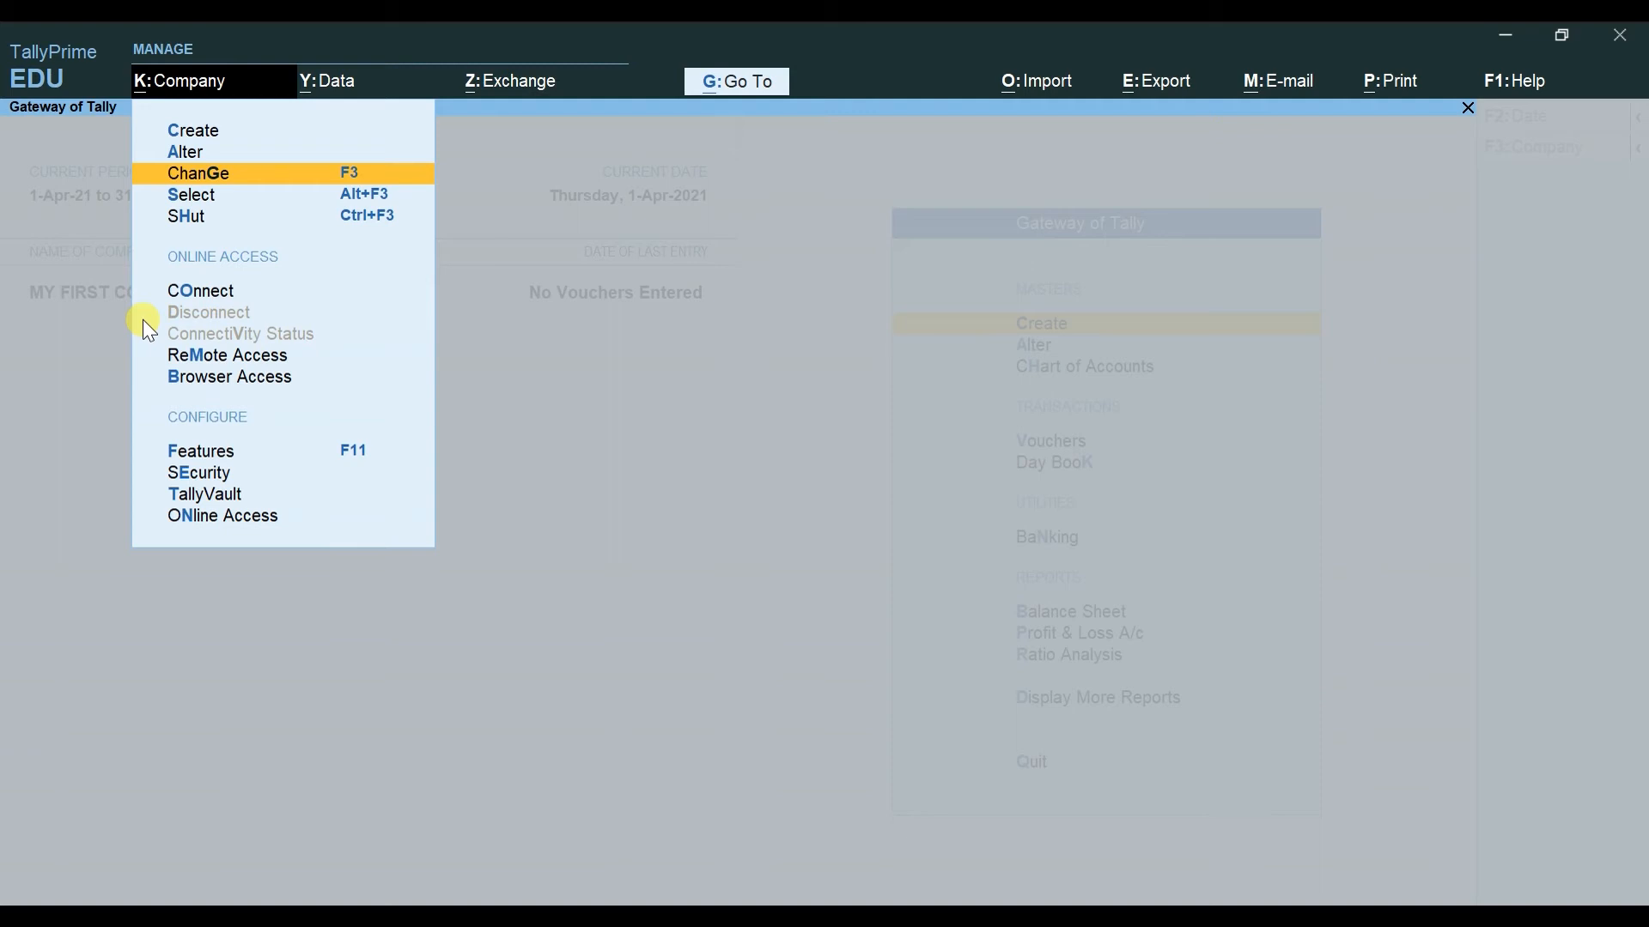
pyautogui.press('Down')
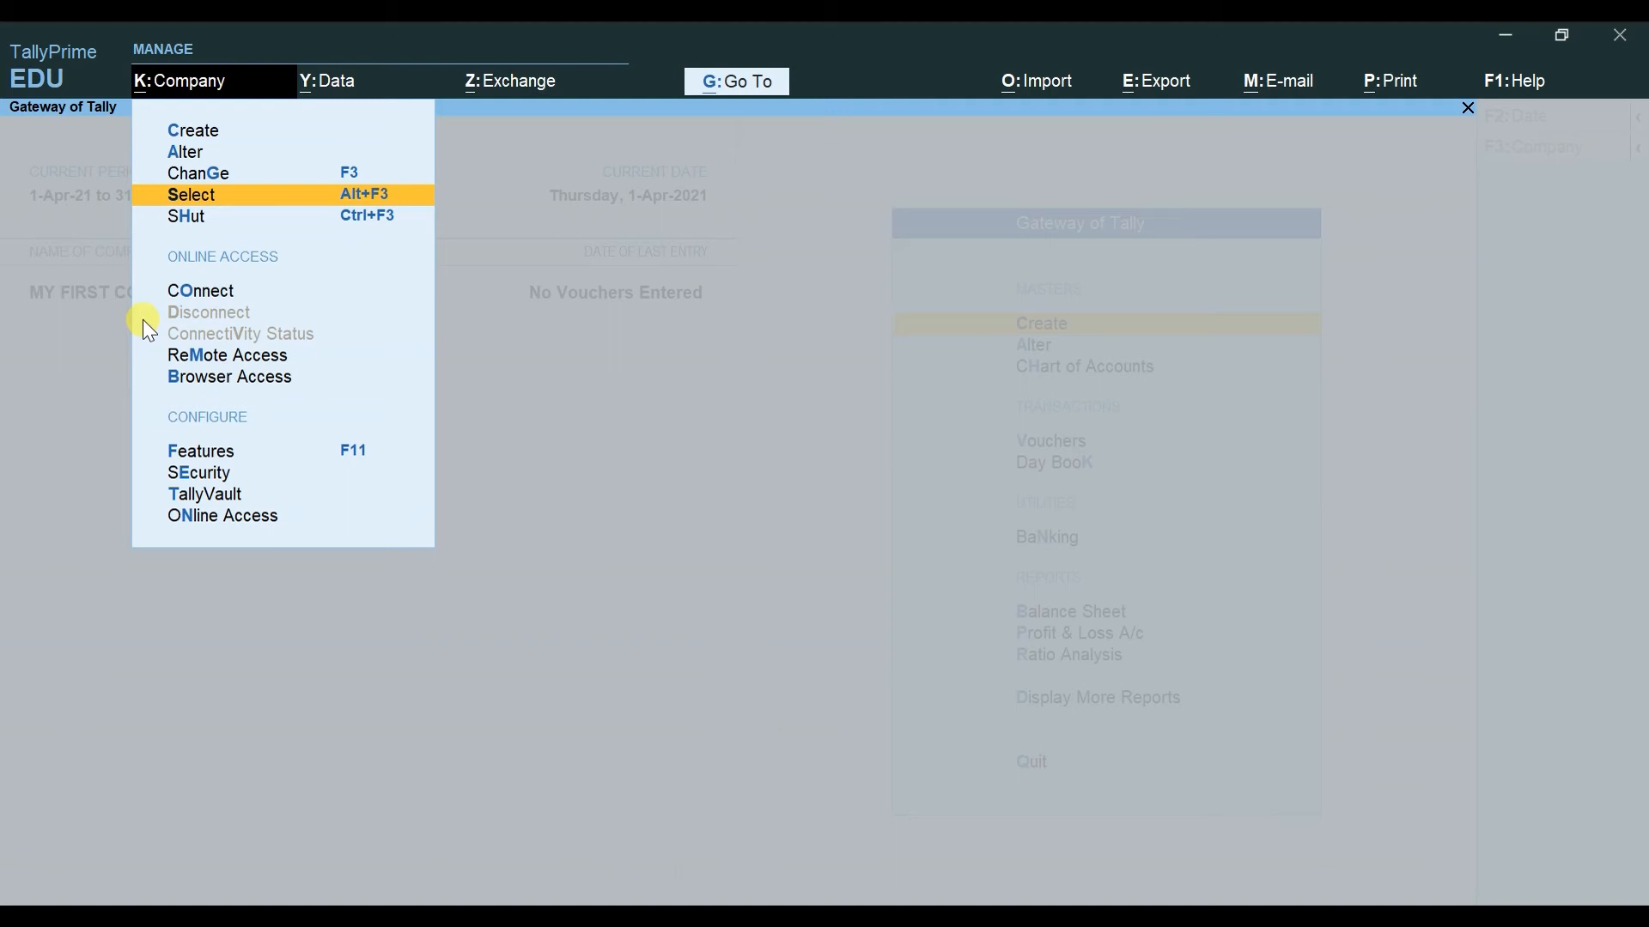
pyautogui.press('Down')
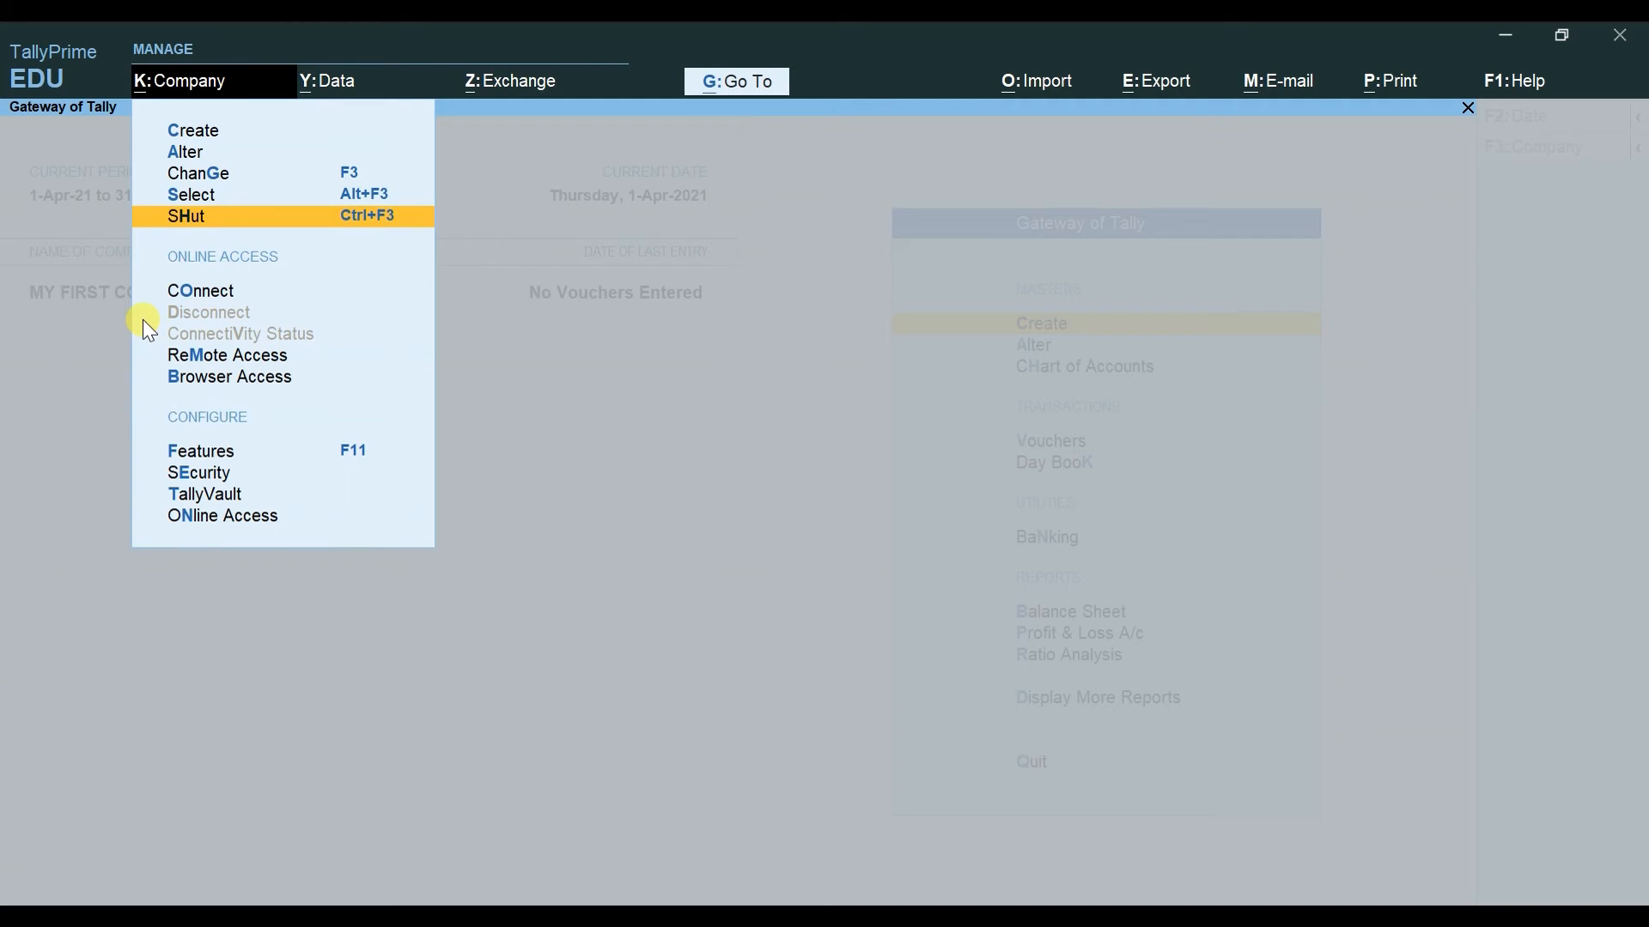
# Step: Move up to Alter in the Company menu, then close the menu
pyautogui.press('Up')
pyautogui.press('Up')
pyautogui.press('Up')
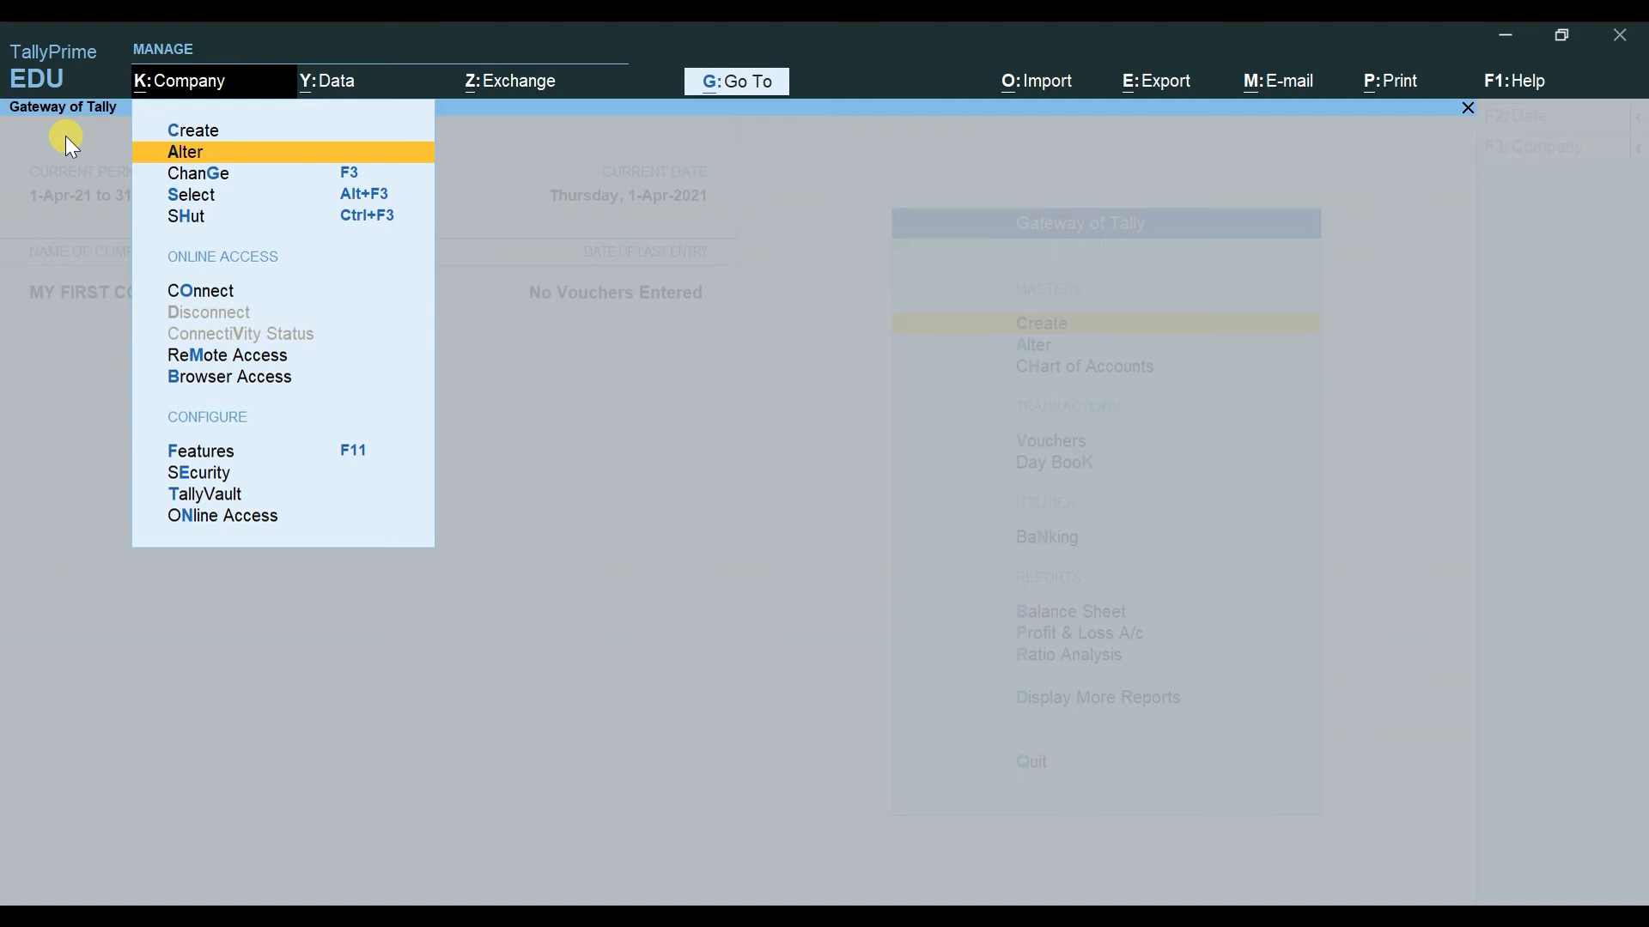
pyautogui.press('Escape')
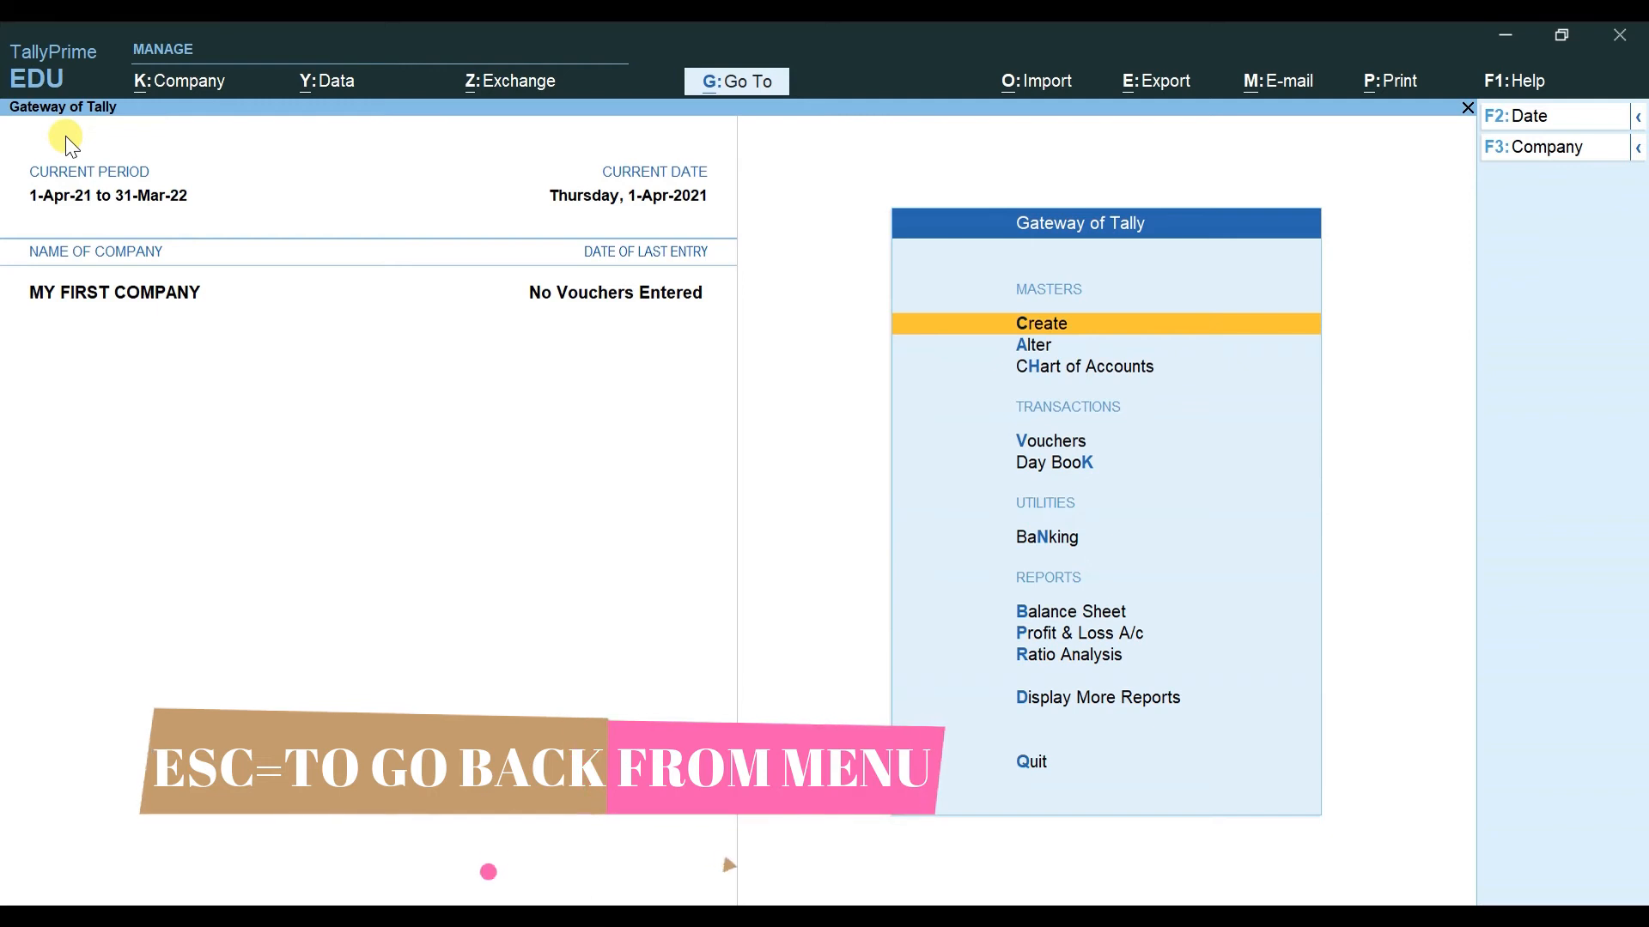
# Step: Open and dismiss the List of Masters to alter, then reopen the Company menu with Alt+K
pyautogui.click(1030, 347)
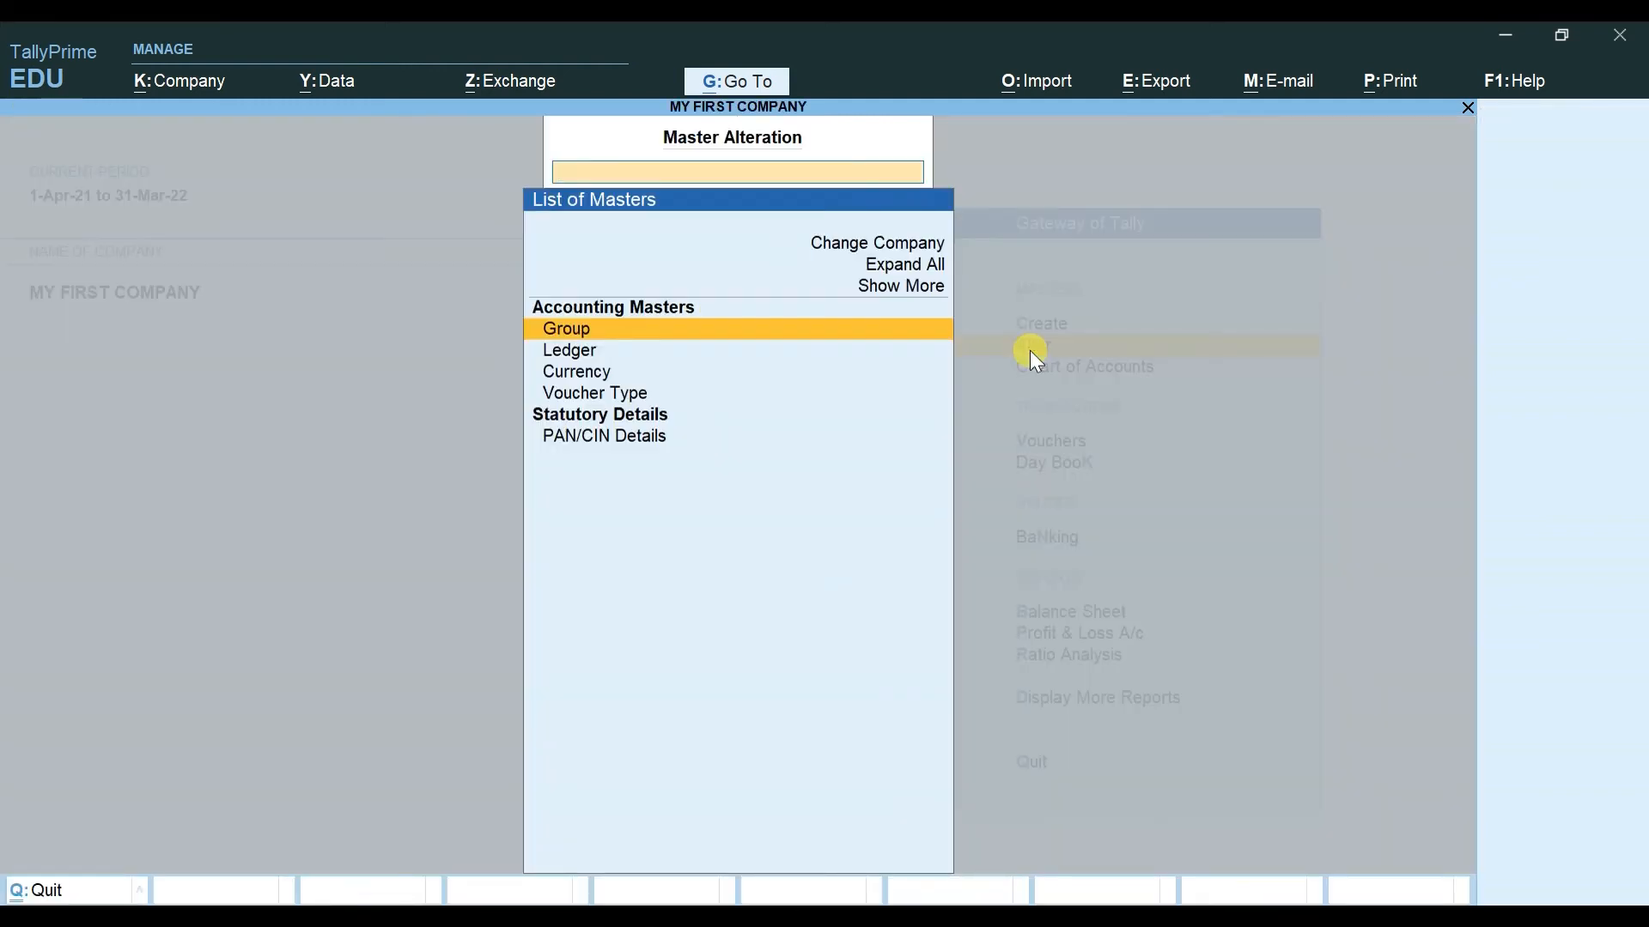
pyautogui.press('Escape')
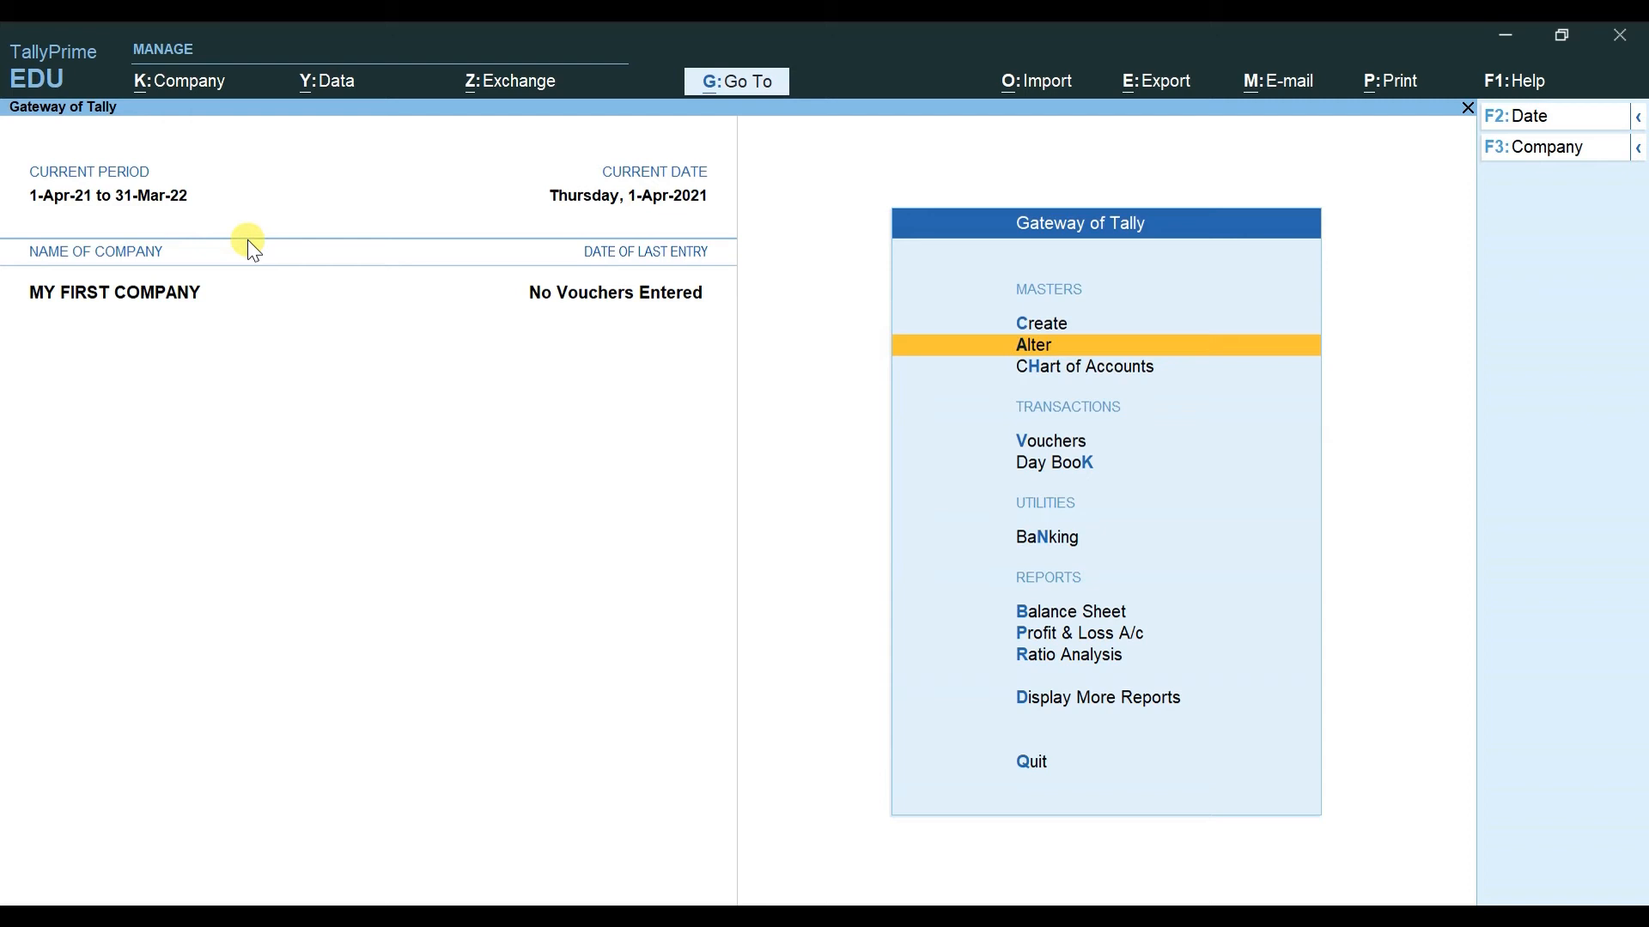
pyautogui.hotkey('alt', 'k')
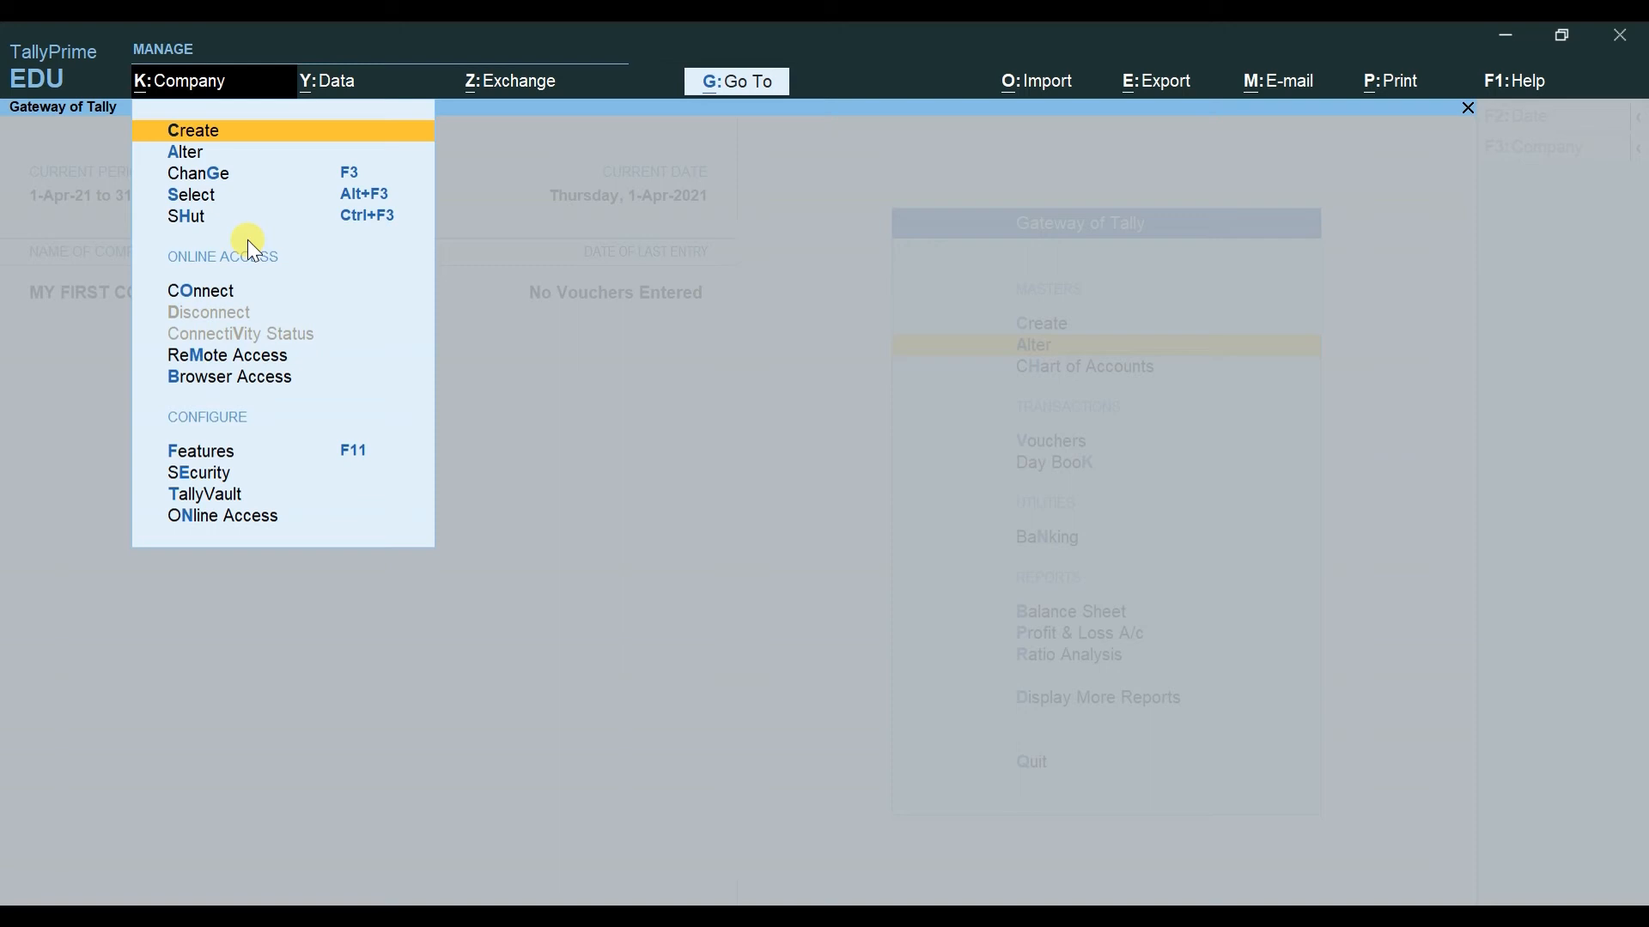
# Step: Open MY FIRST COMPANY for alteration and enter the company's e-mail address
pyautogui.press('Down')
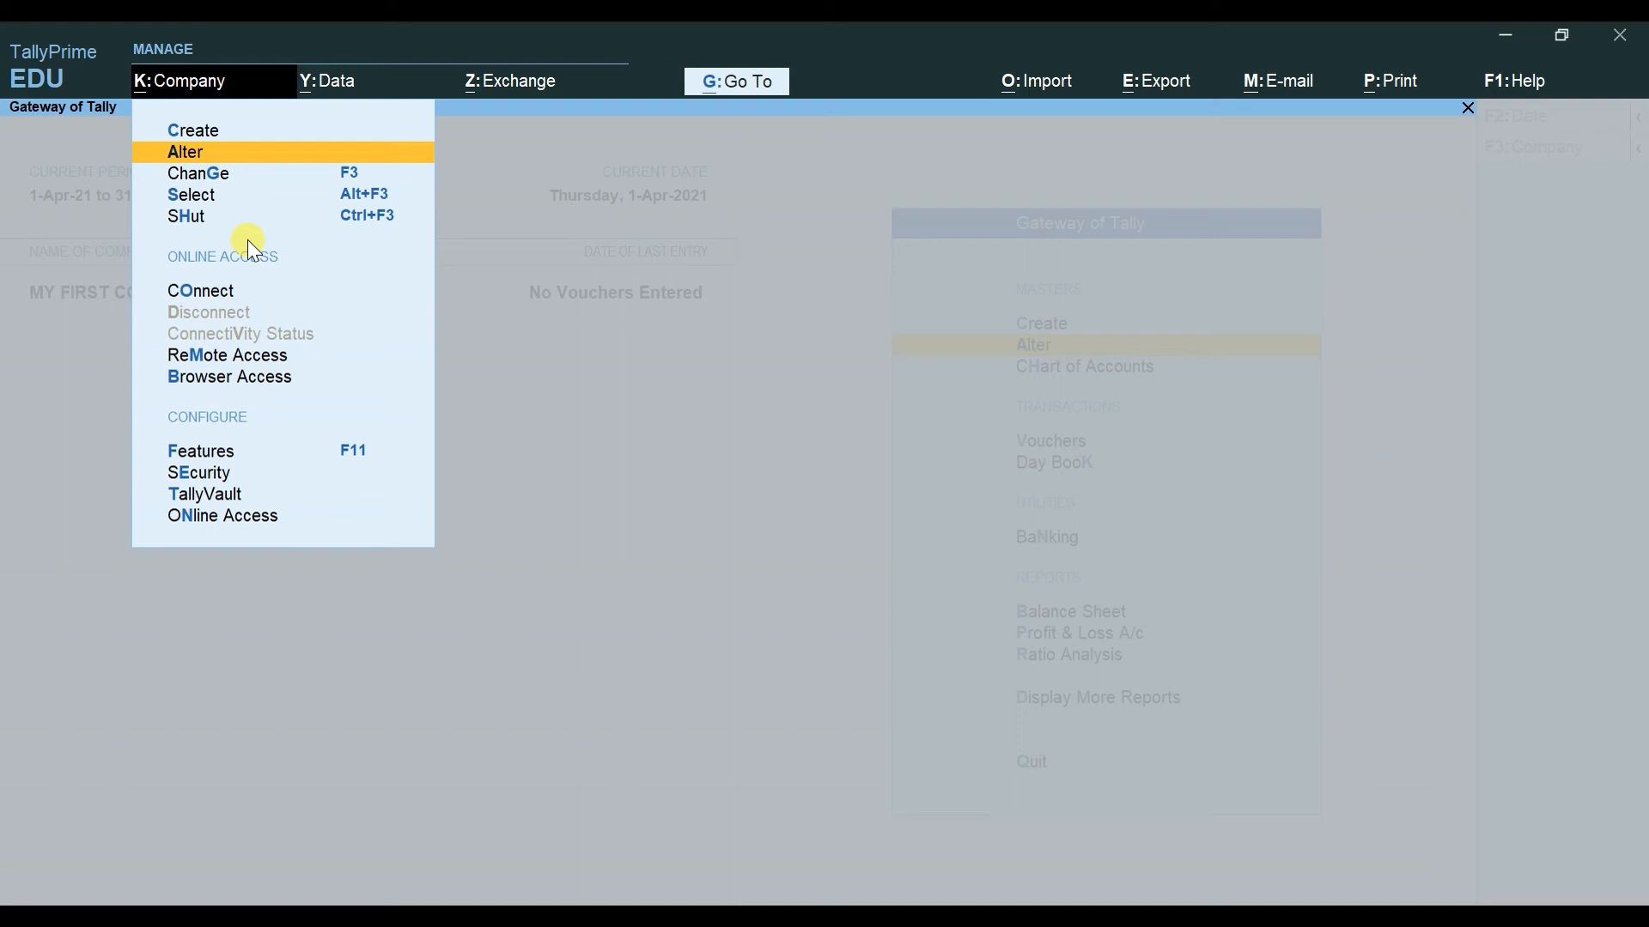
pyautogui.press('Return')
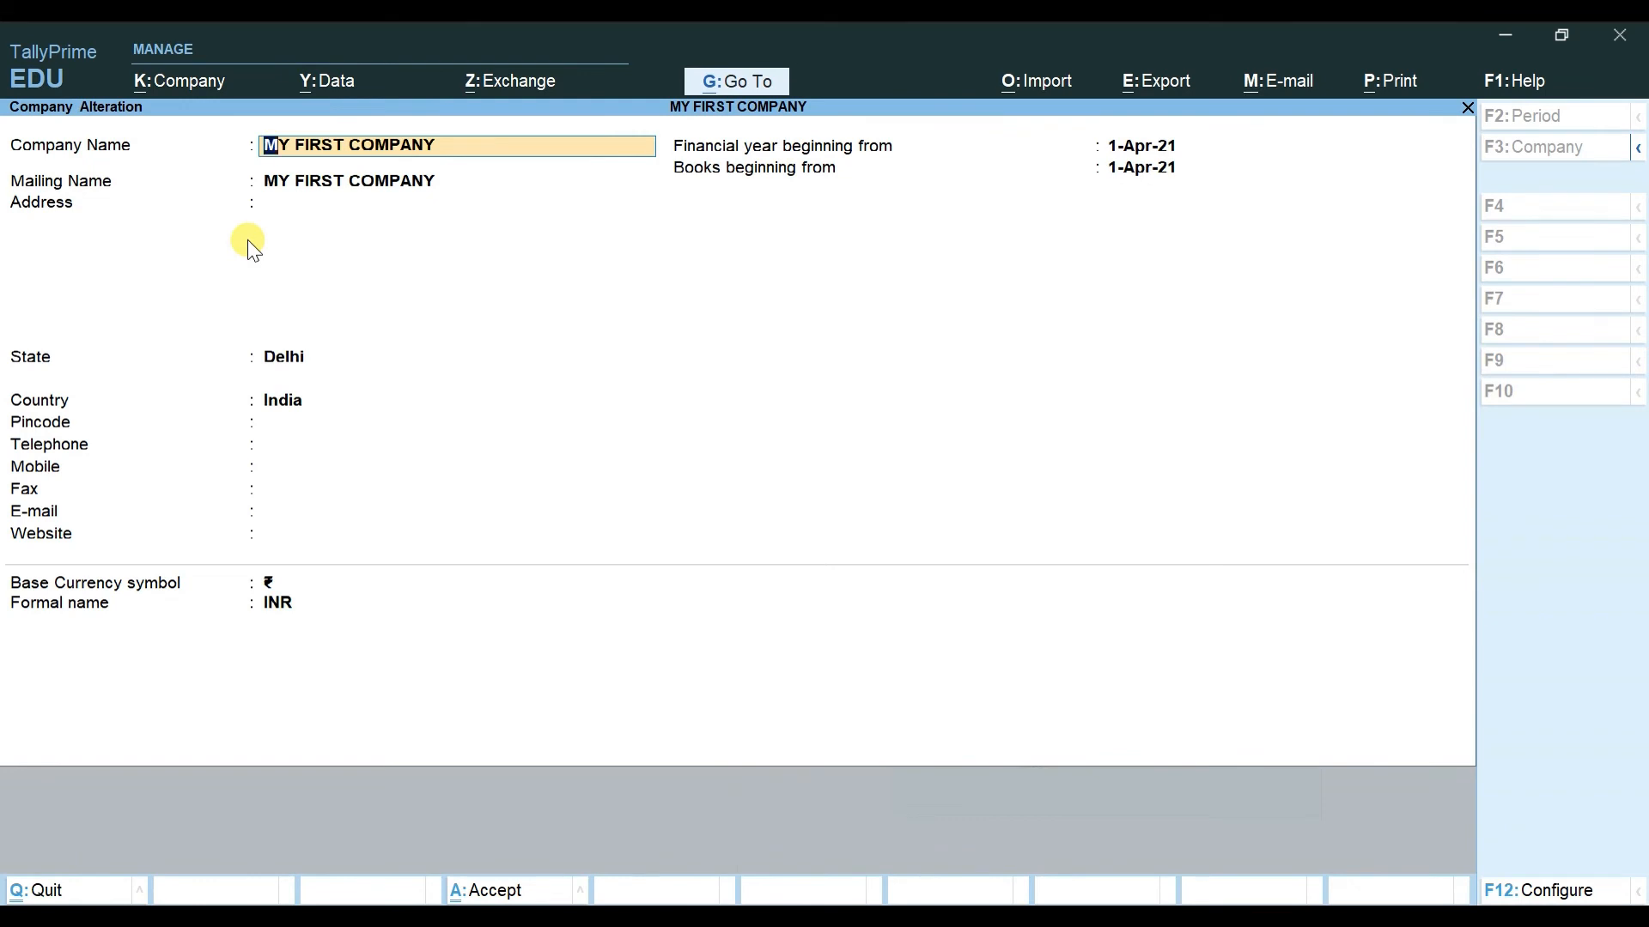
pyautogui.press('Return')
pyautogui.press('Return')
pyautogui.press('Return')
pyautogui.press('Return')
pyautogui.press('Return')
pyautogui.press('Return')
pyautogui.press('Return')
pyautogui.press('Return')
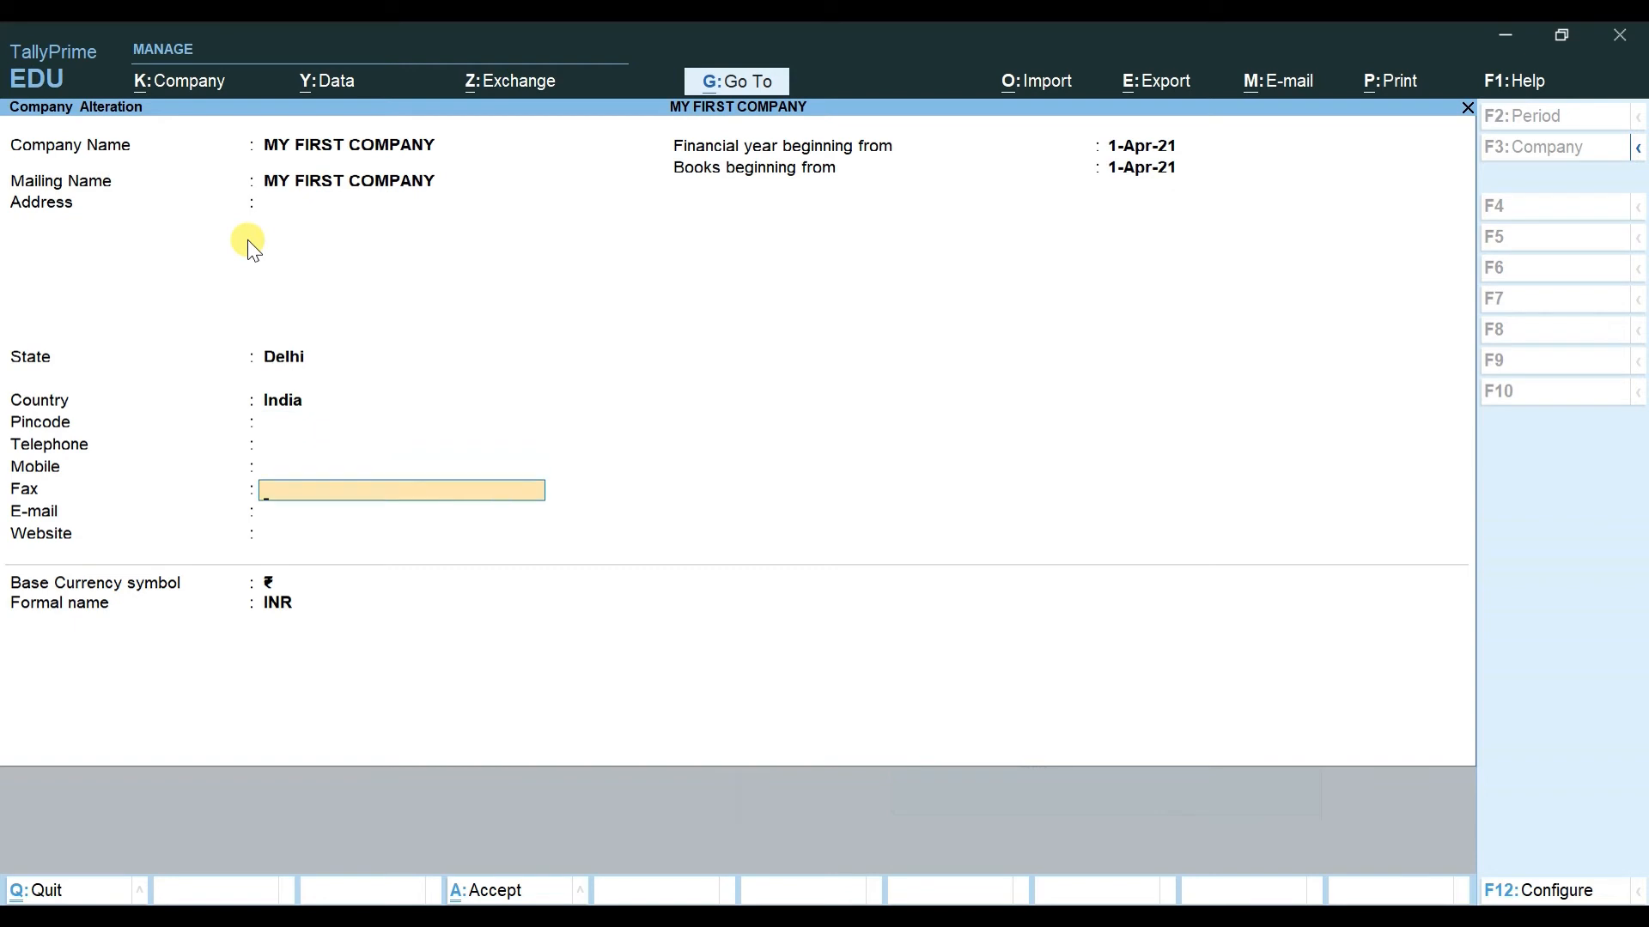
pyautogui.press('Return')
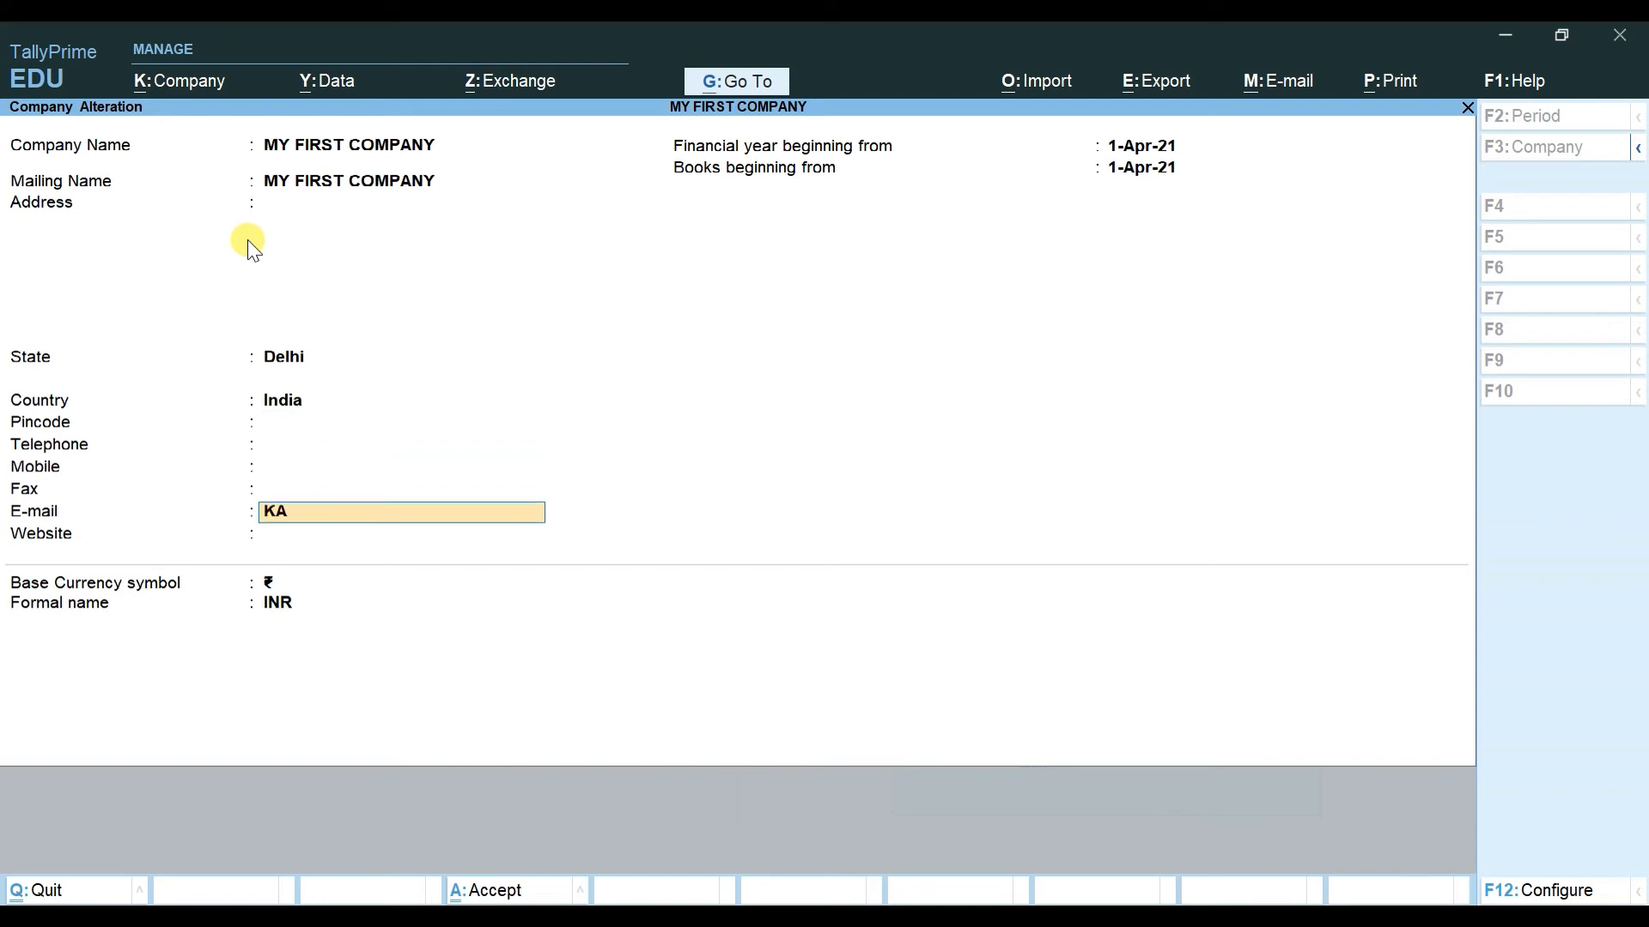
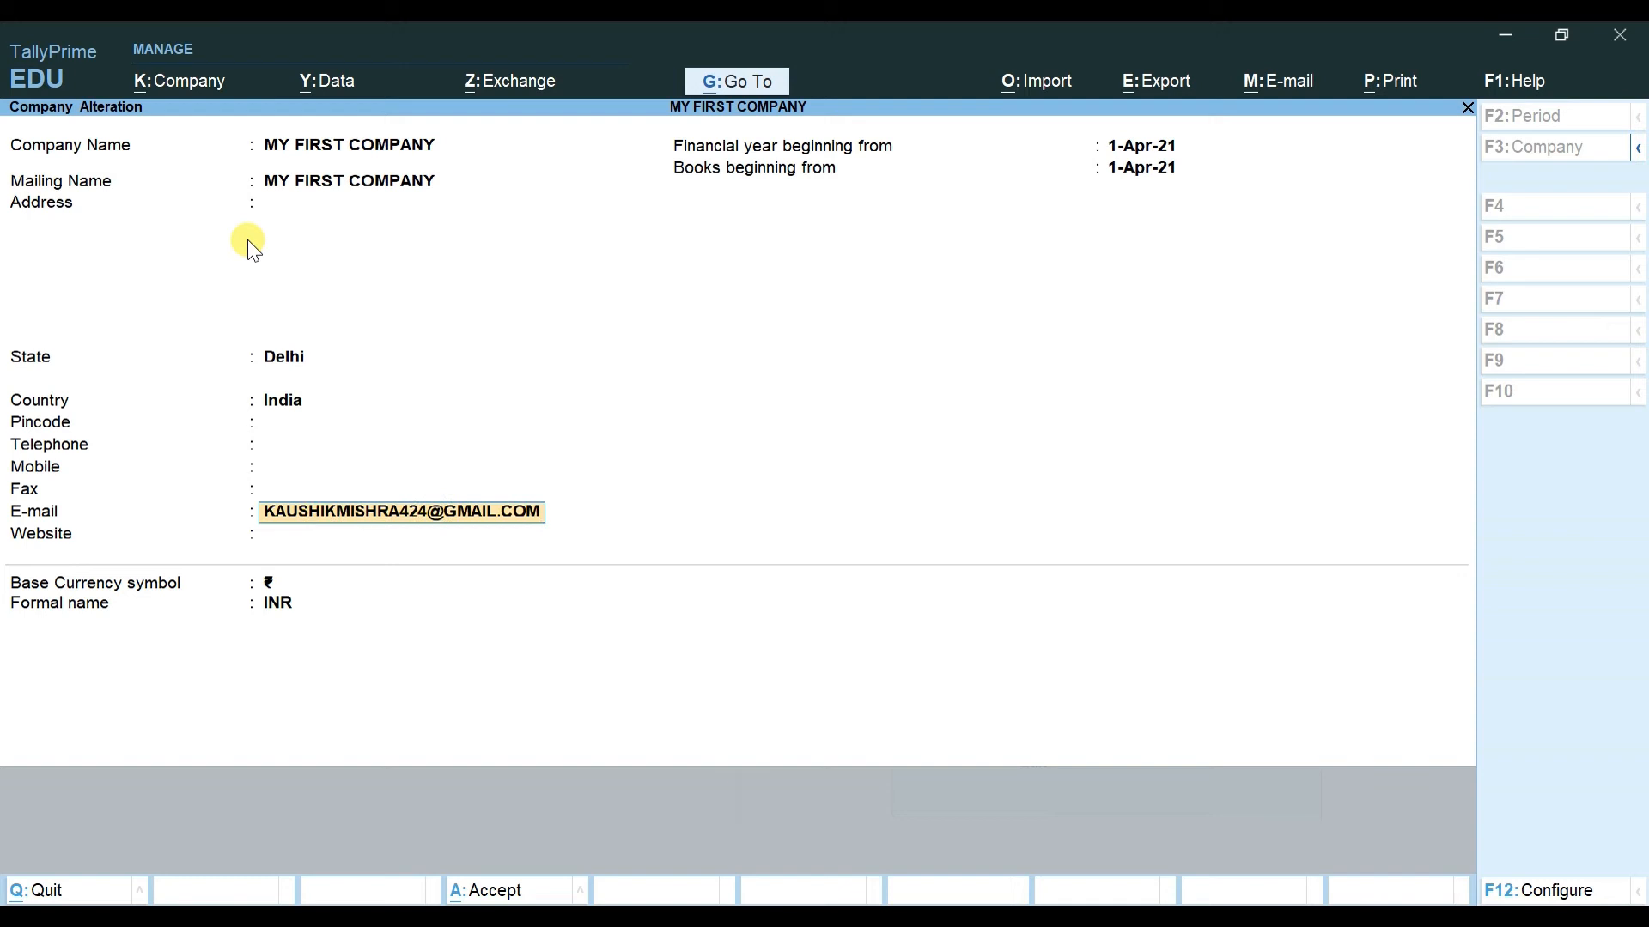
pyautogui.press('Return')
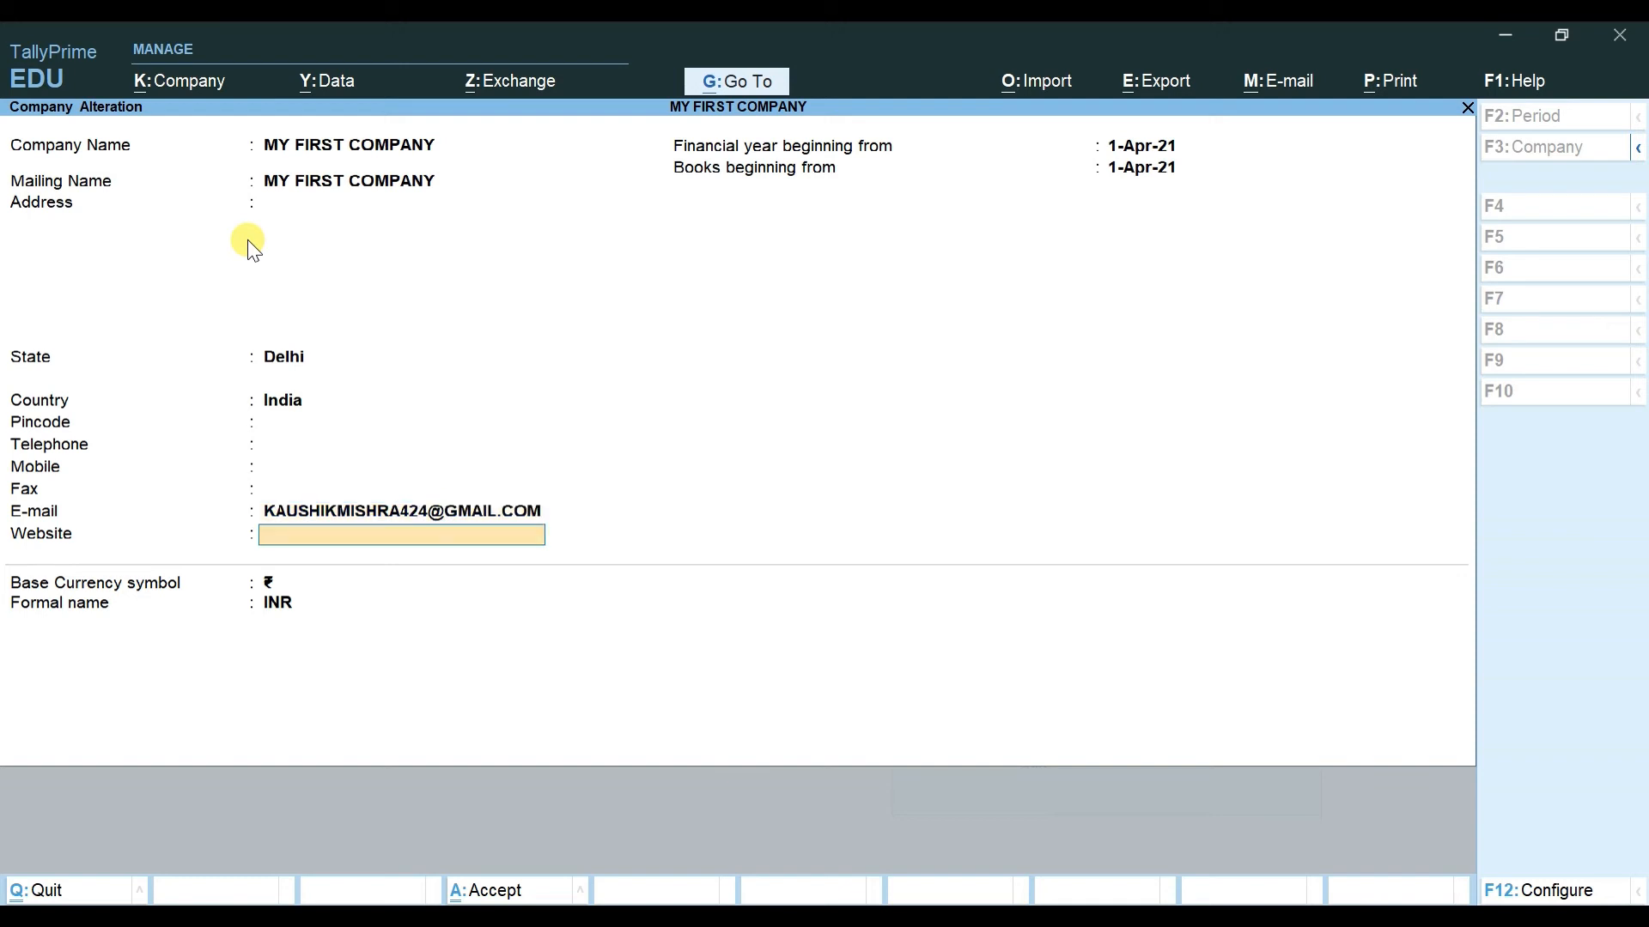
pyautogui.press('BackSpace')
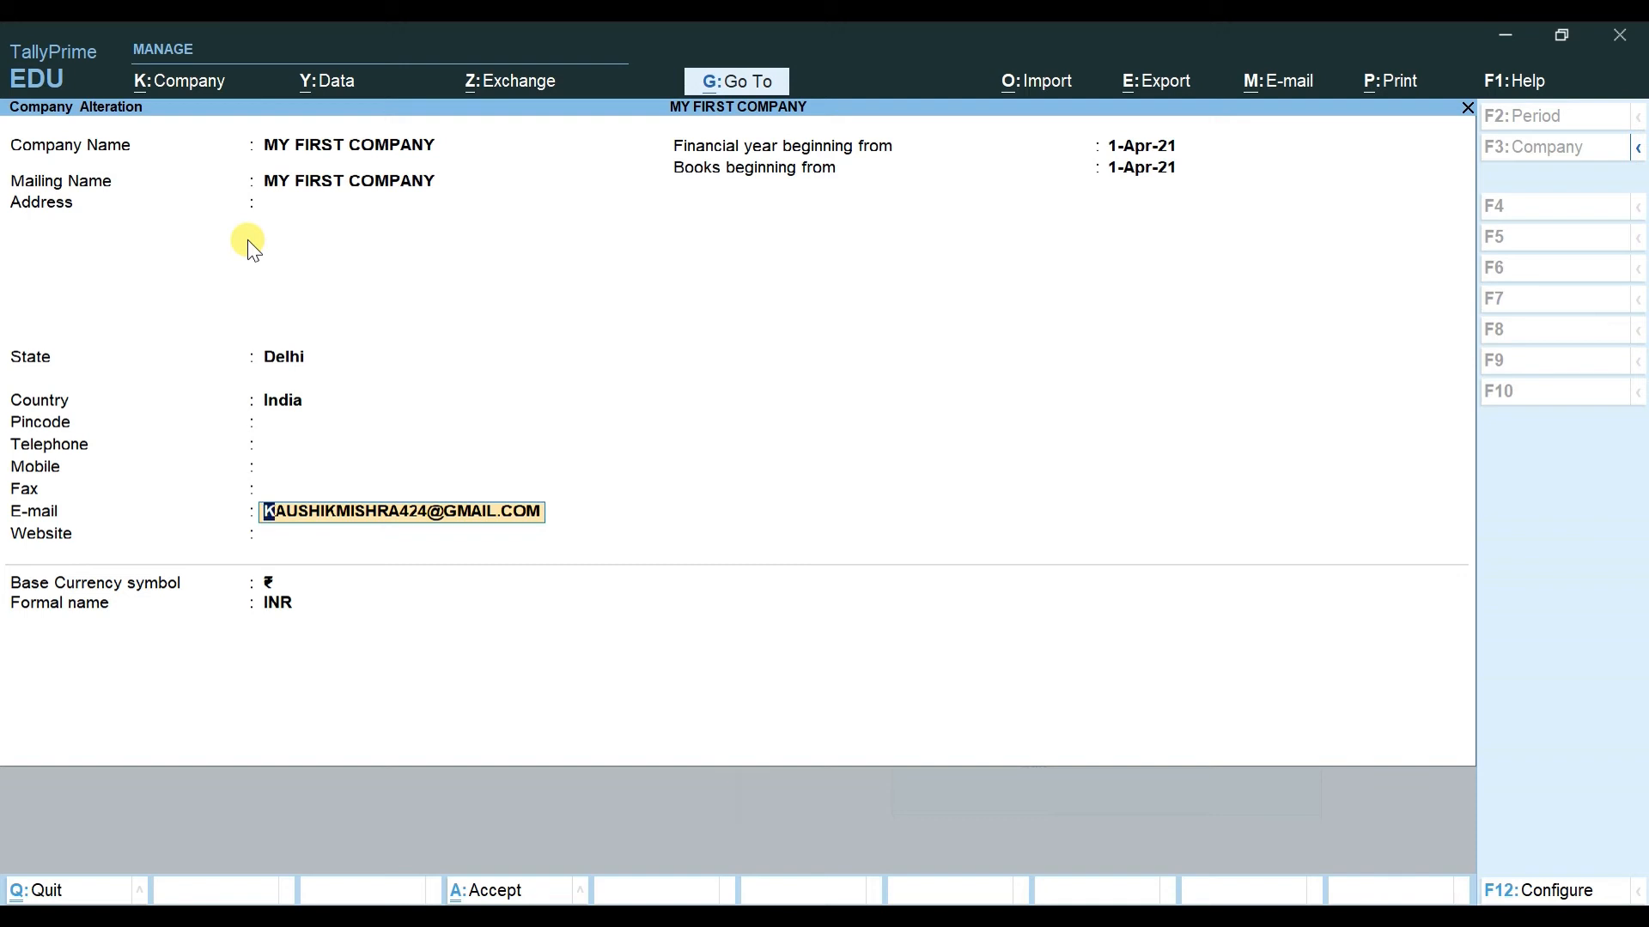
pyautogui.press('Return')
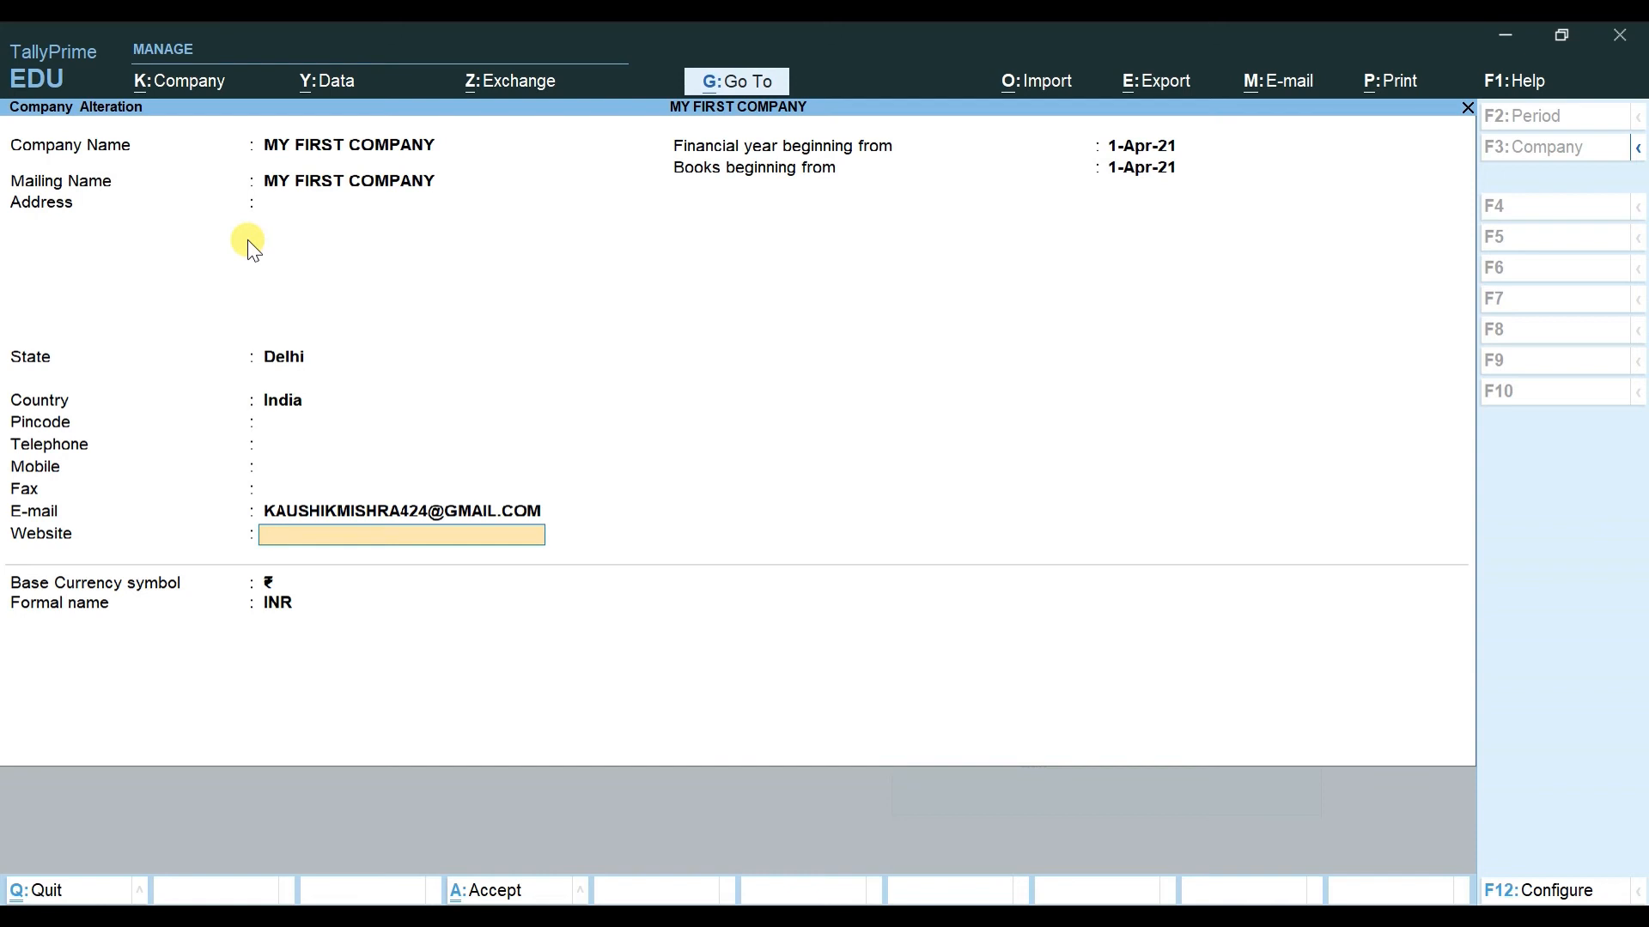
pyautogui.press('BackSpace')
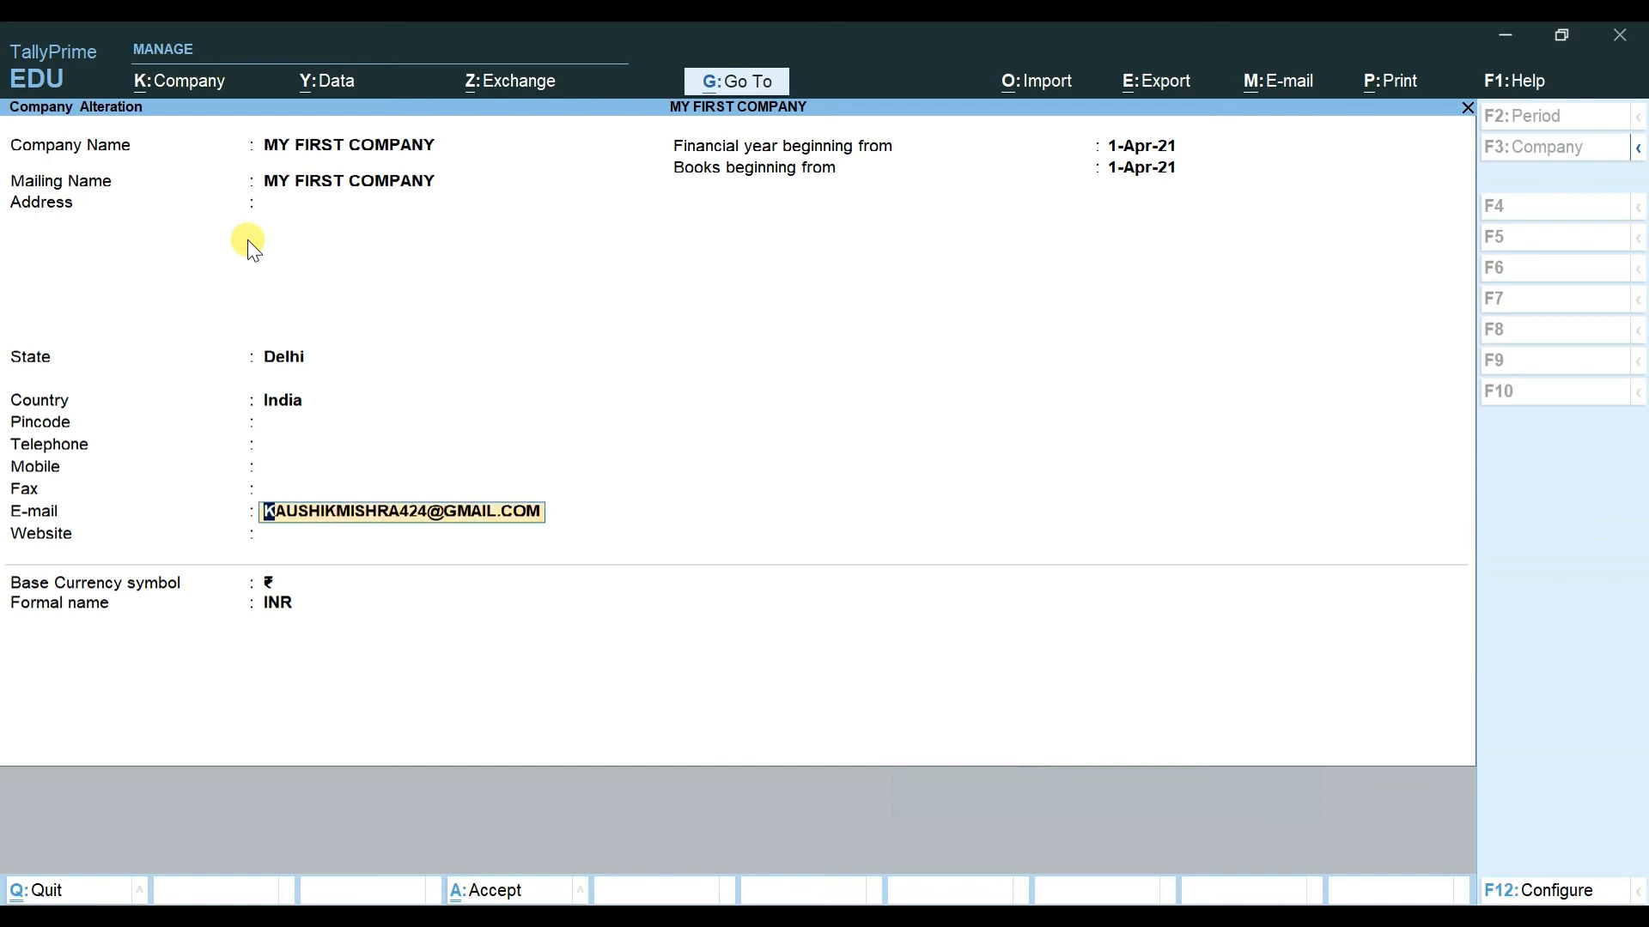
pyautogui.press('BackSpace')
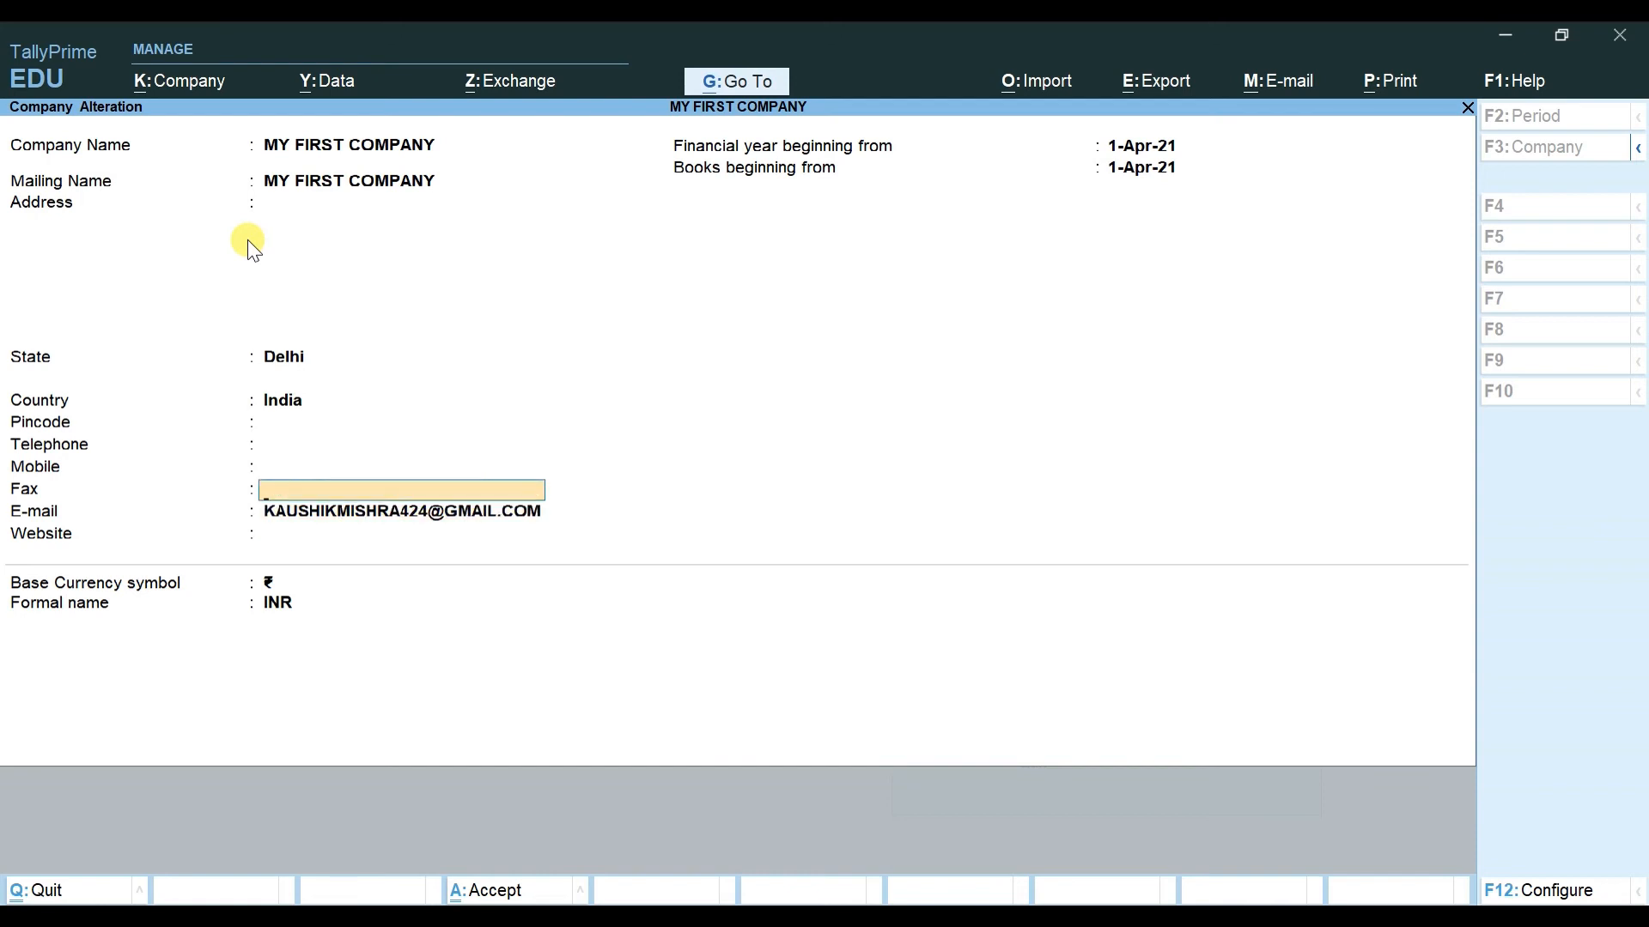
pyautogui.press('Return')
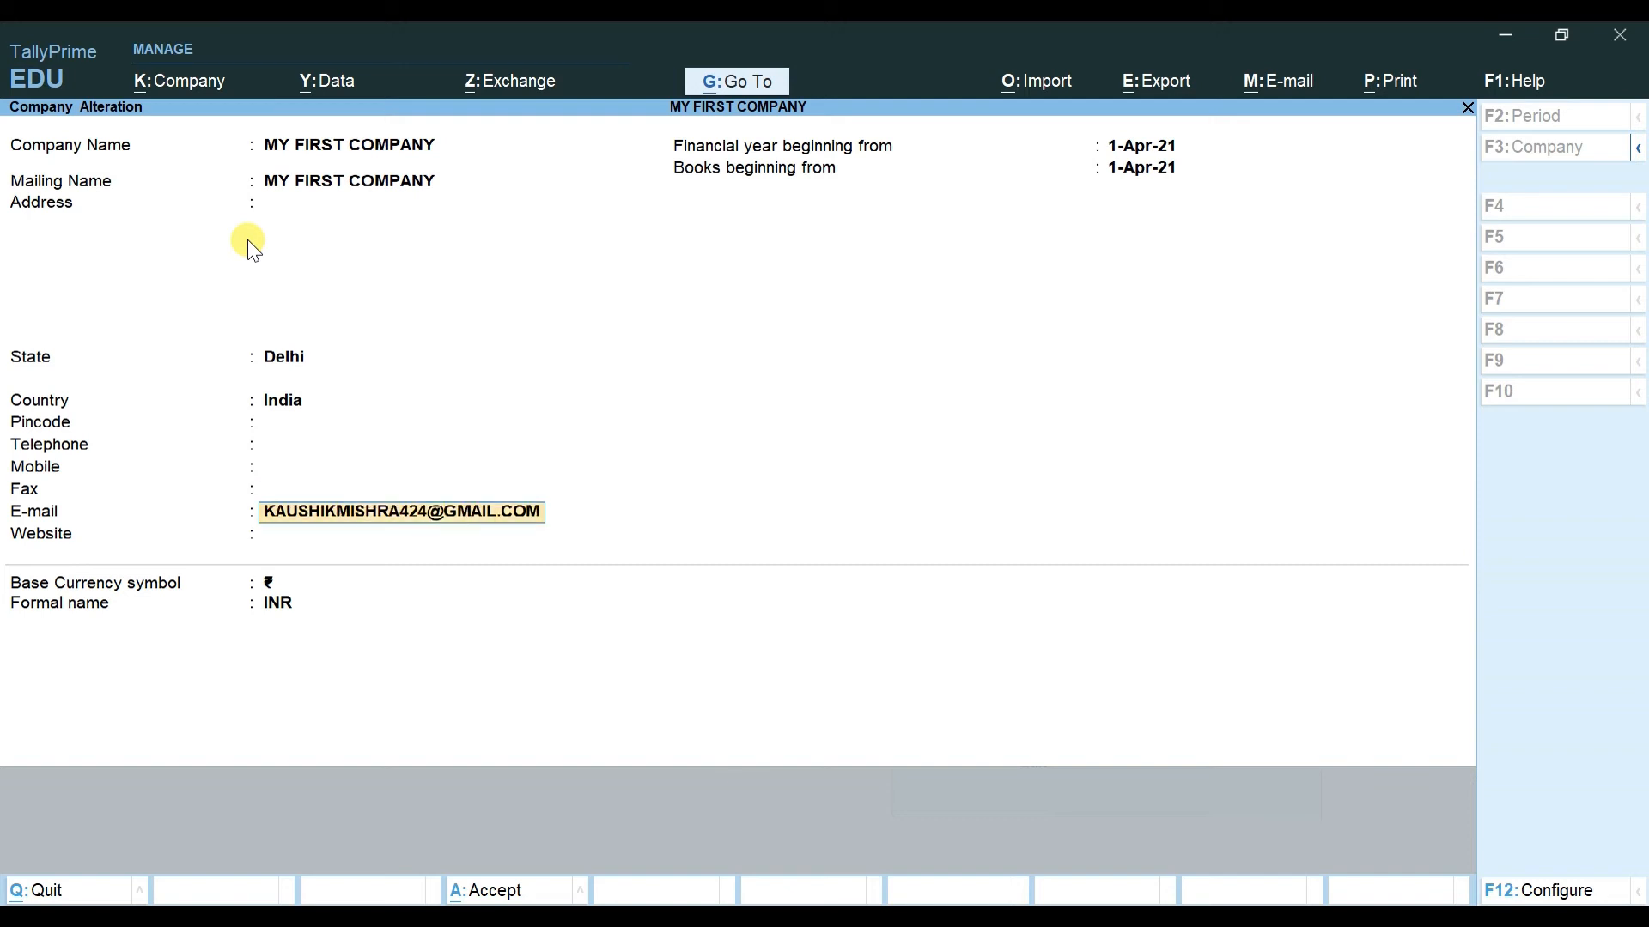
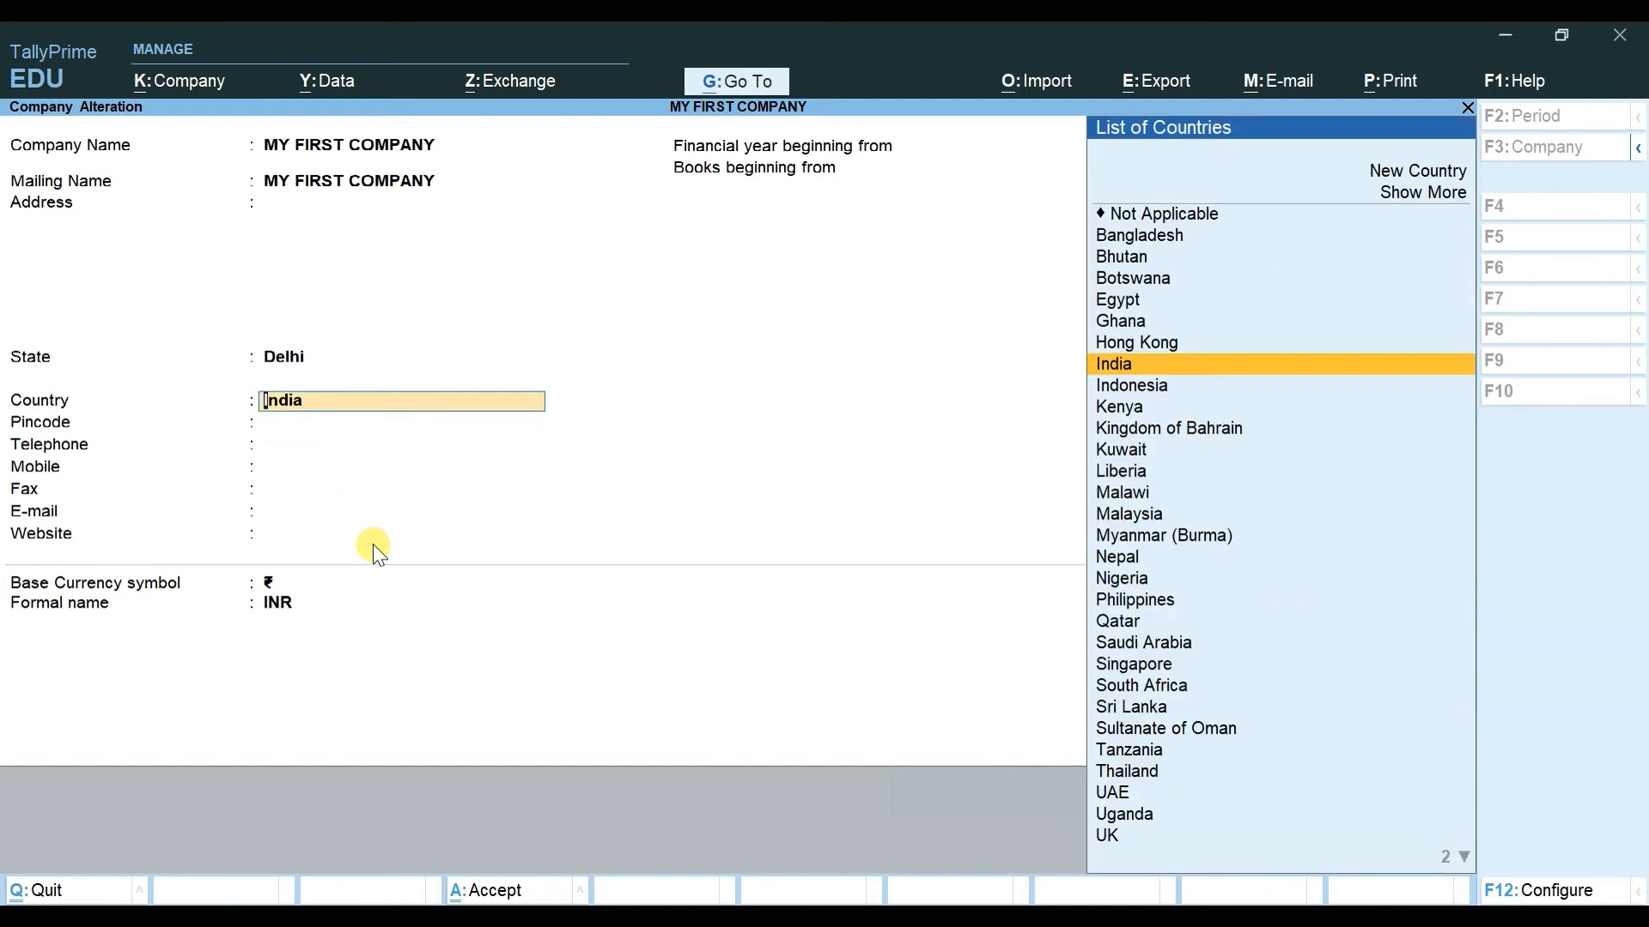
# Step: Retype and correct the company's e-mail address, keeping India as the country
pyautogui.press('Return')
pyautogui.press('Return')
pyautogui.press('Return')
pyautogui.press('Return')
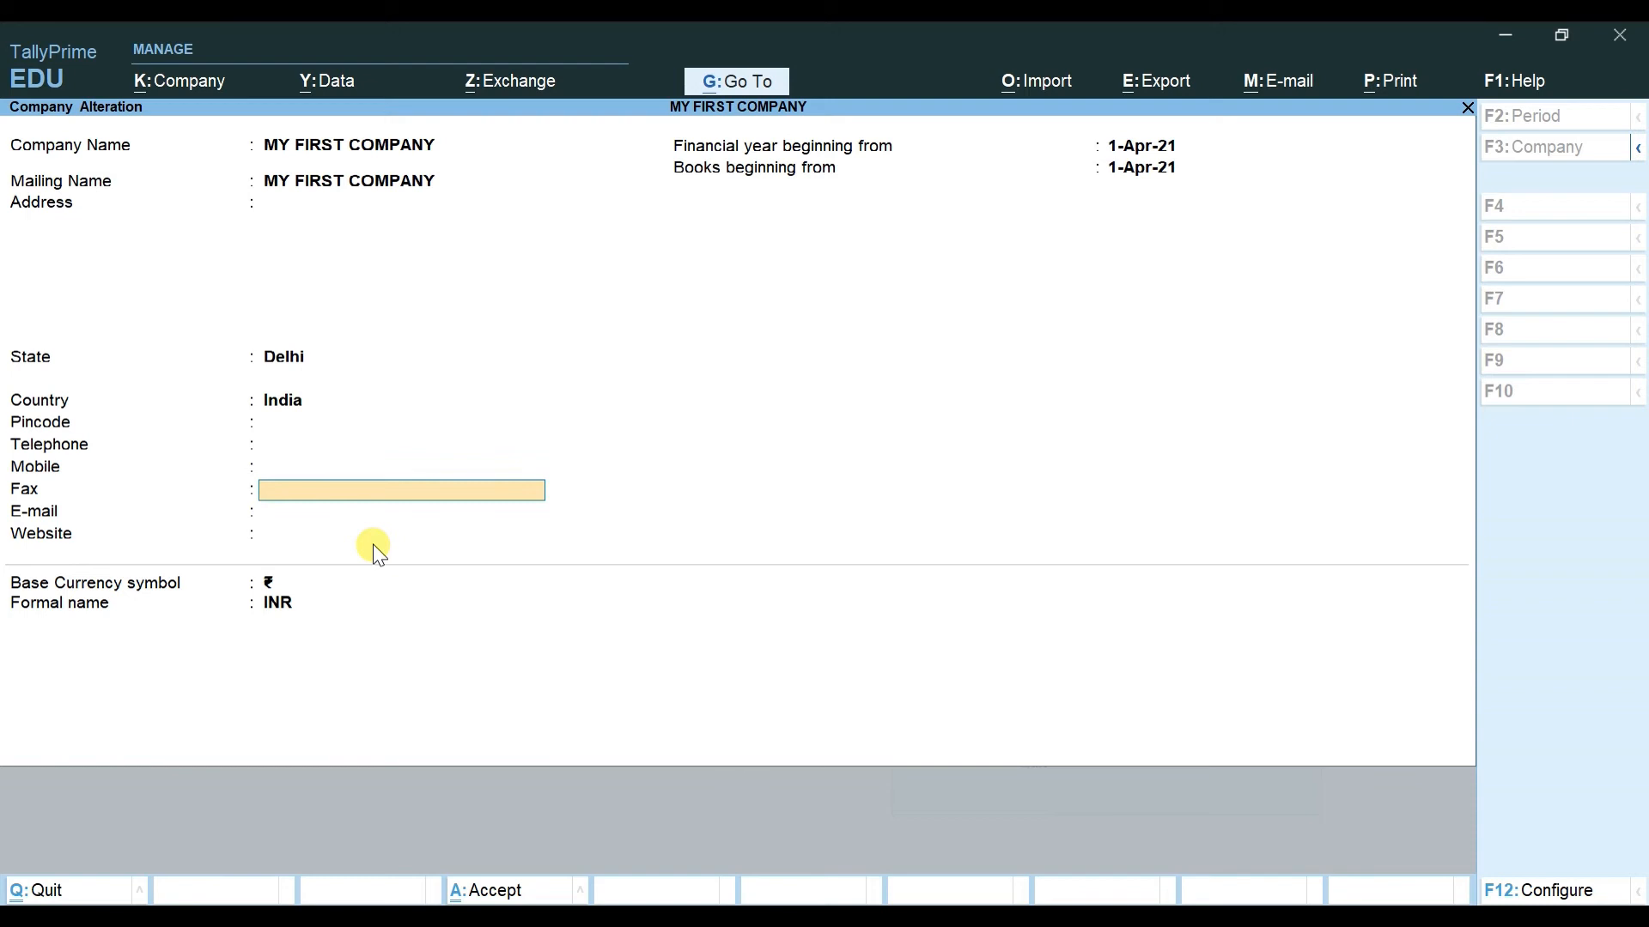
pyautogui.press('Return')
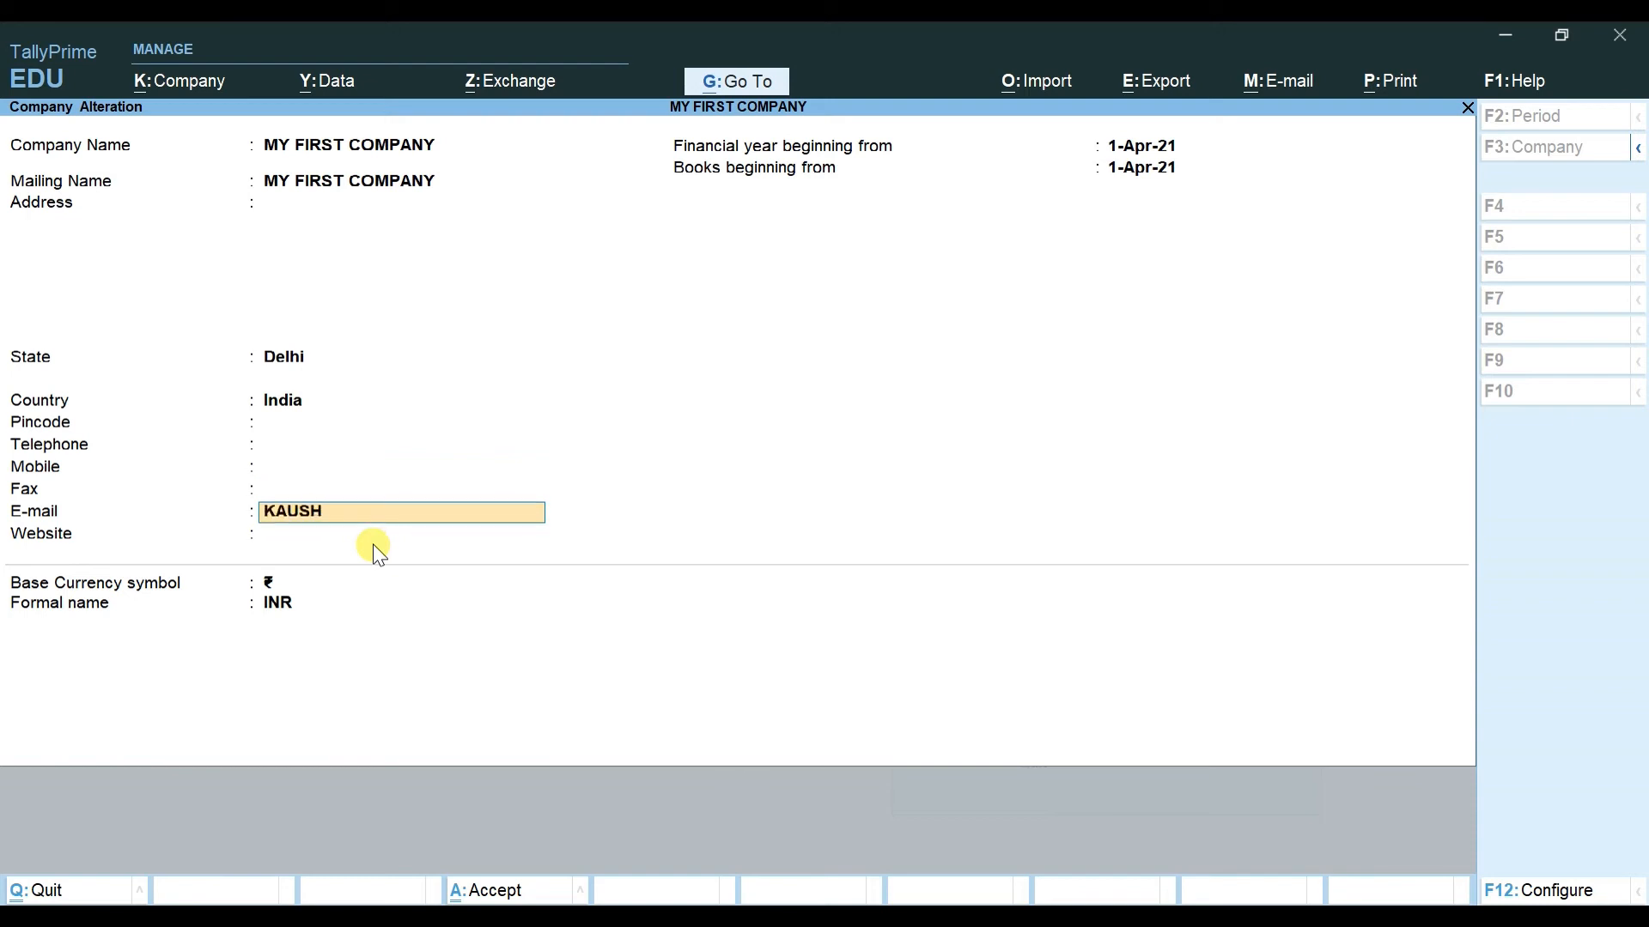
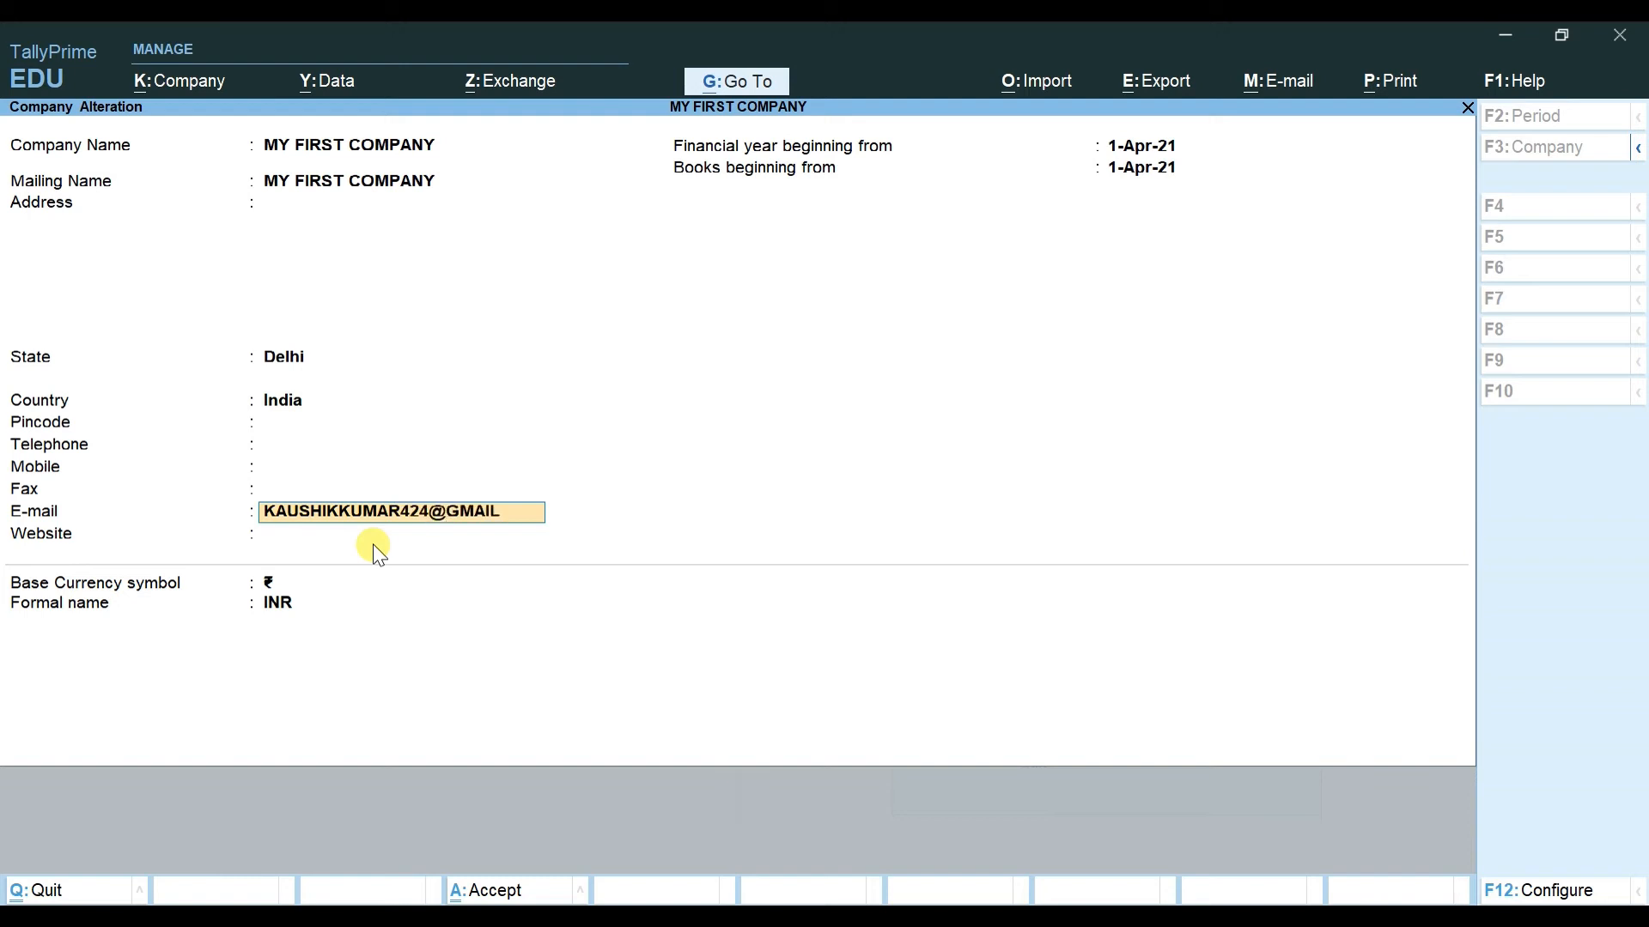
pyautogui.press('Return')
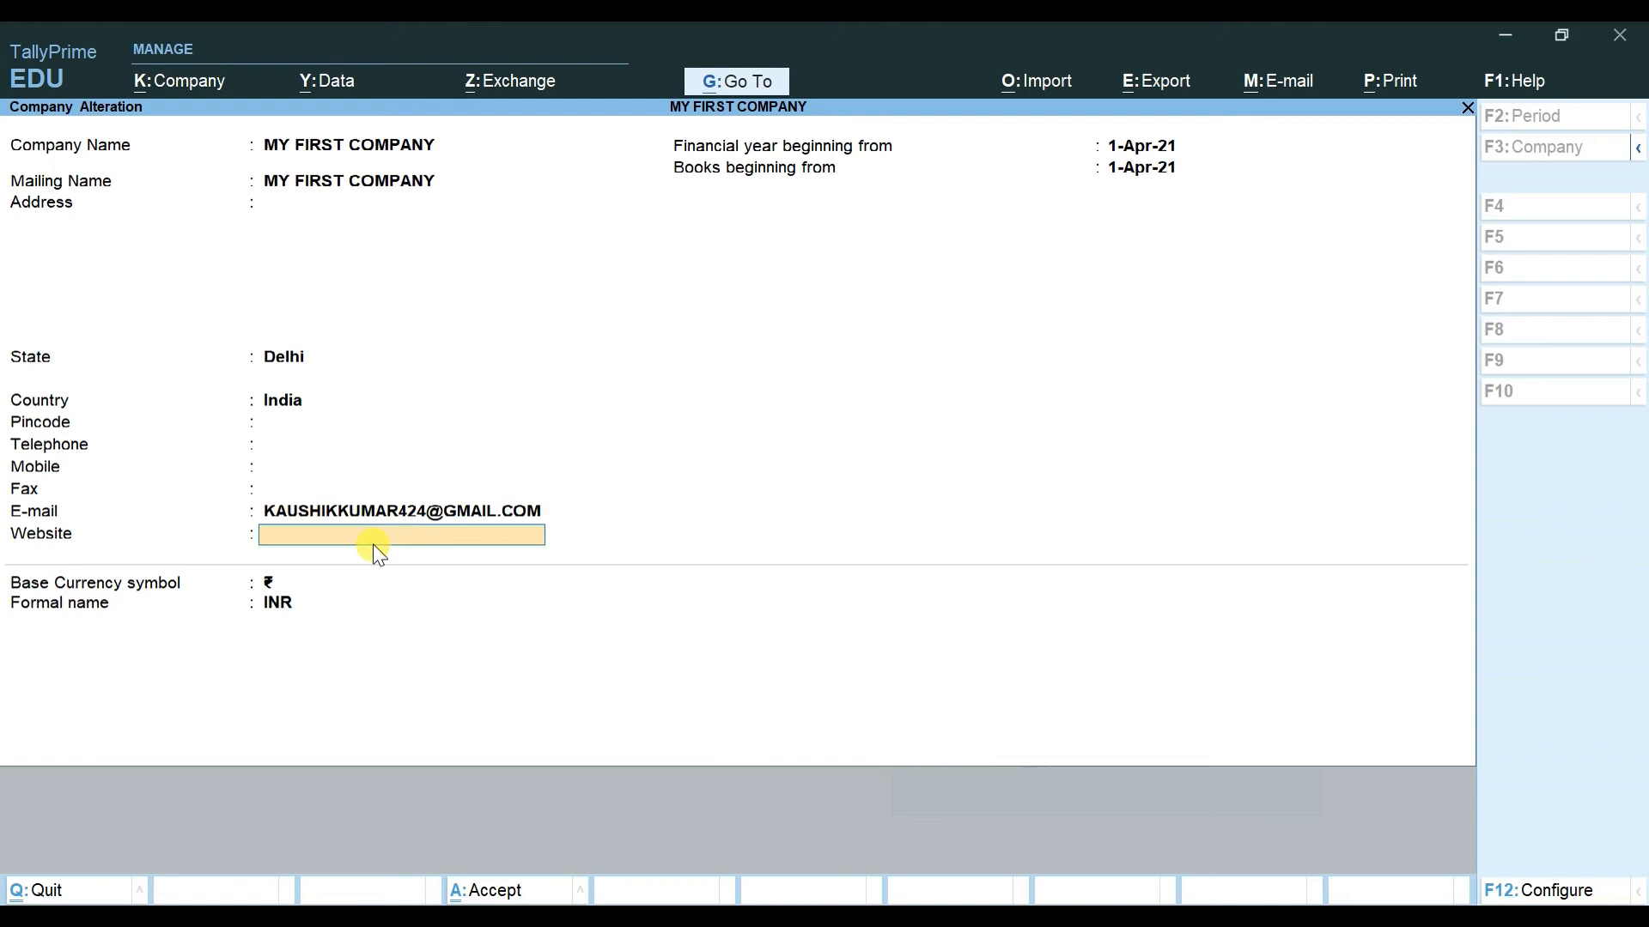
pyautogui.press('BackSpace')
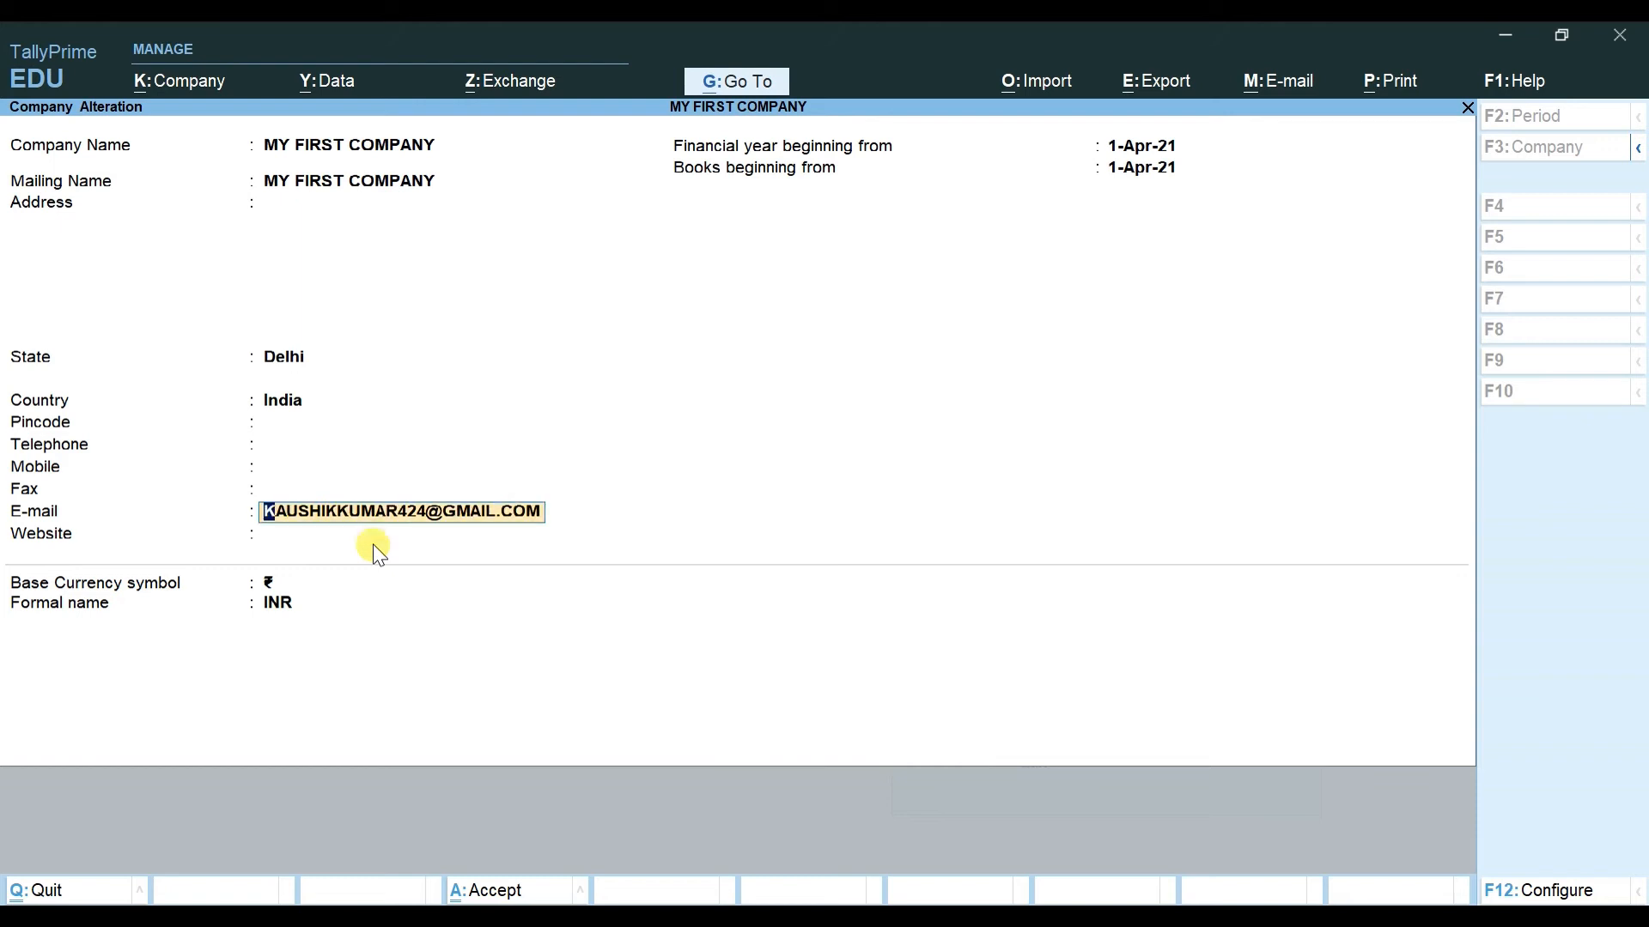
pyautogui.press('BackSpace')
pyautogui.press('BackSpace')
pyautogui.press('BackSpace')
pyautogui.press('BackSpace')
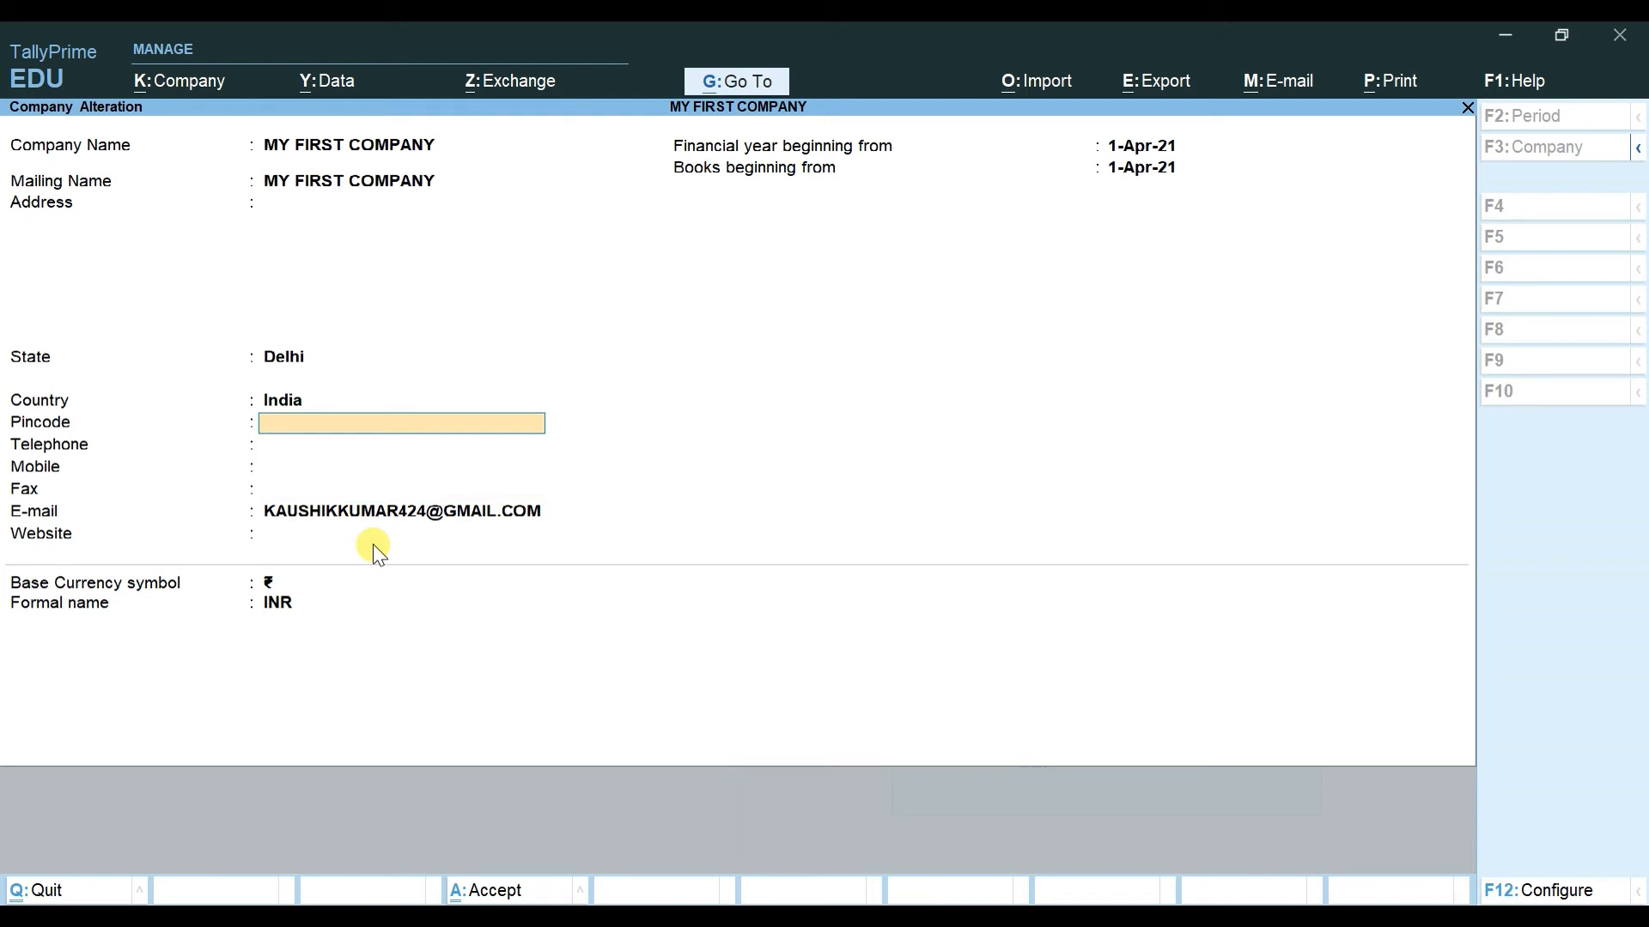
pyautogui.press('BackSpace')
pyautogui.press('BackSpace')
pyautogui.press('BackSpace')
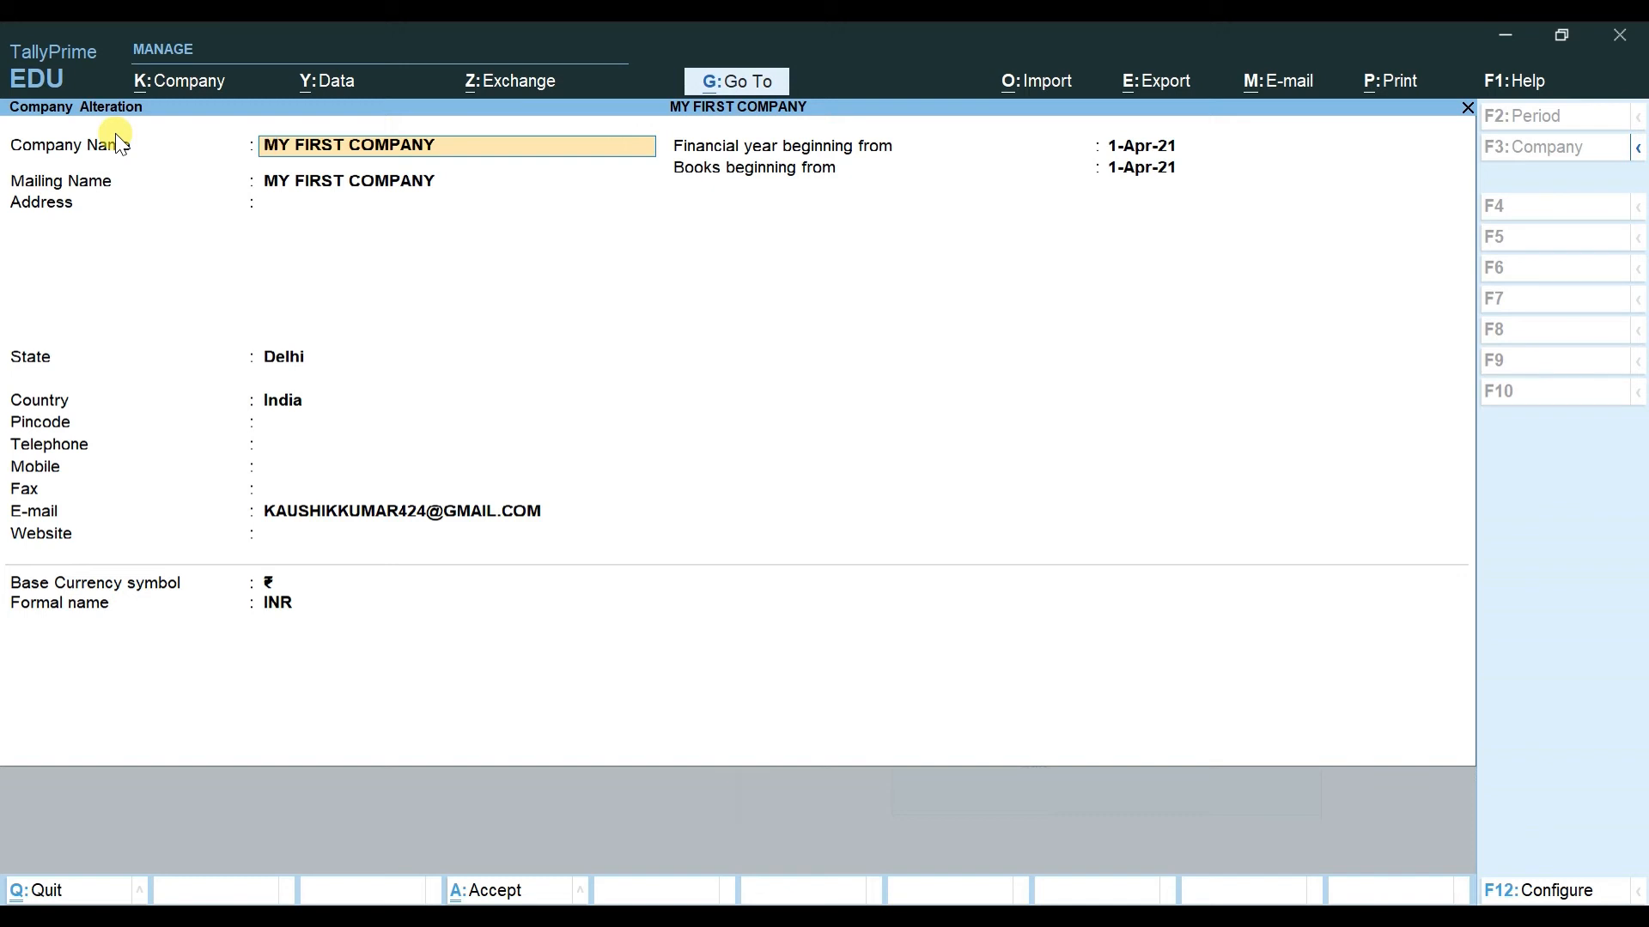
# Step: Accept the Company Alteration form, reopen it via Company > Alter, and accept it again
pyautogui.press('ctrl')
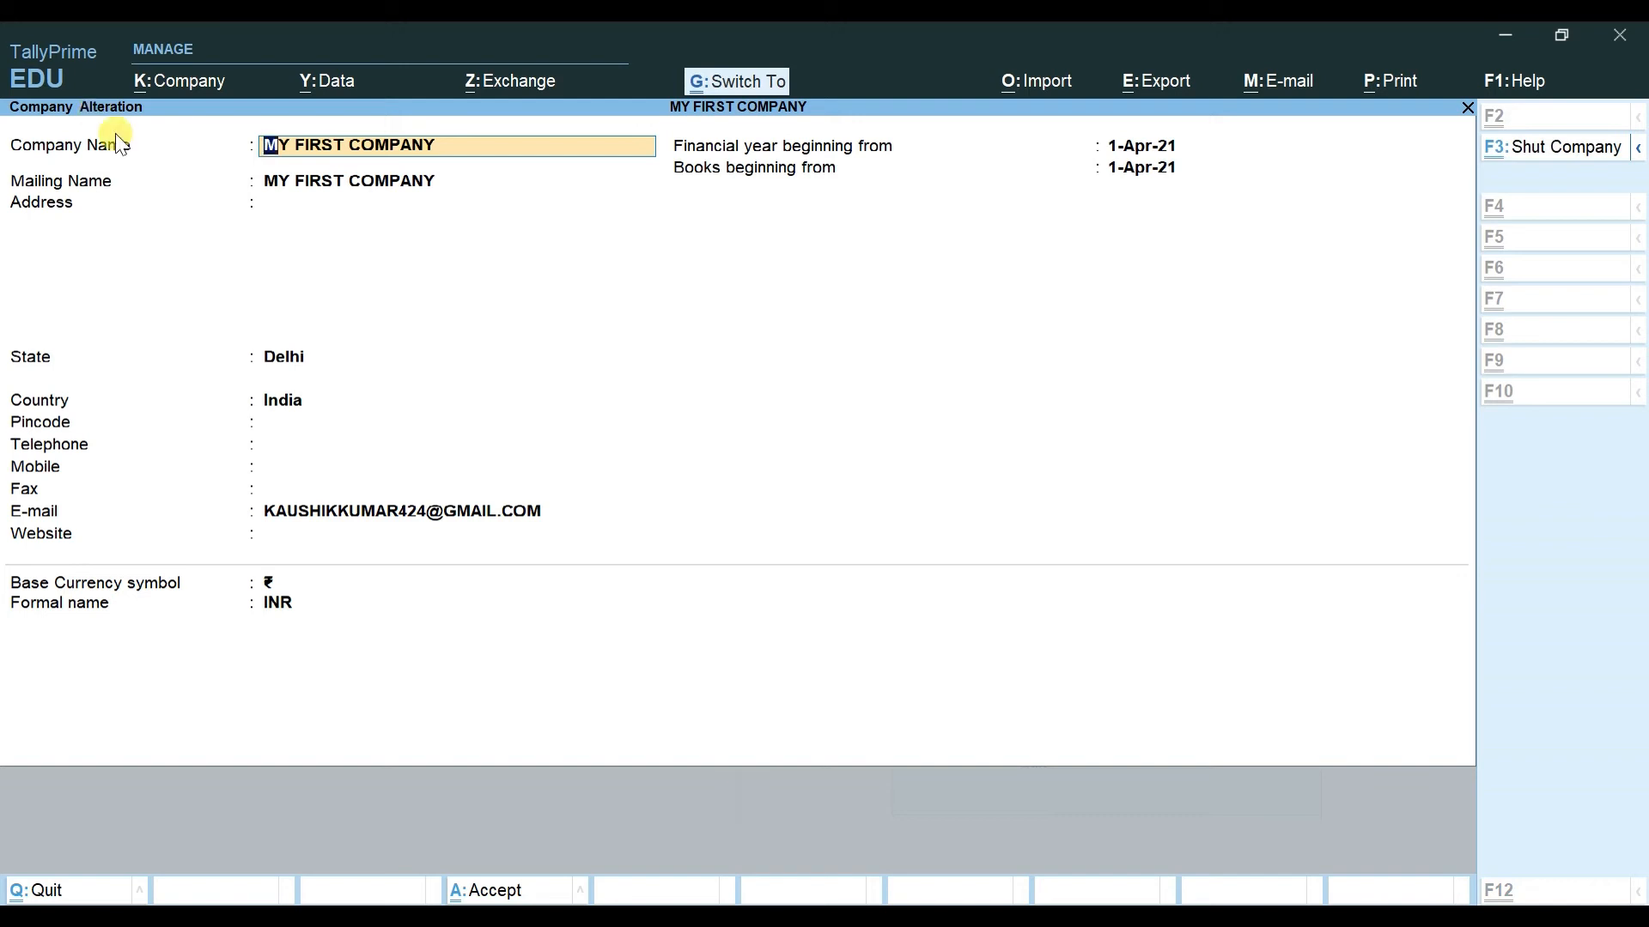
pyautogui.hotkey('ctrl', 'a')
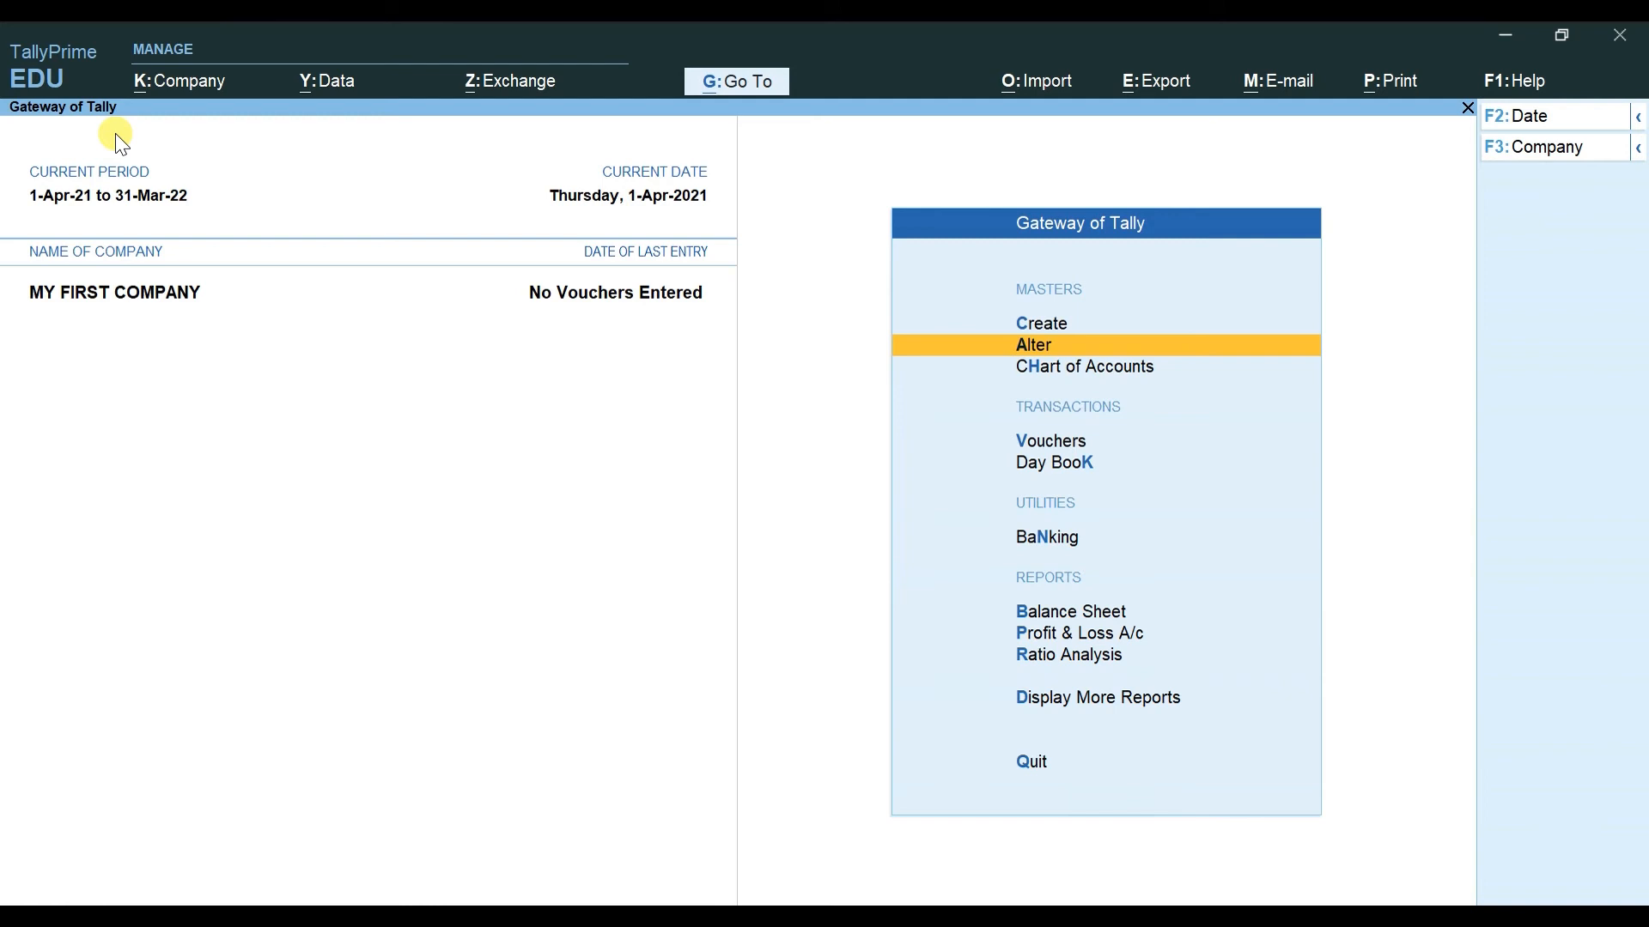
pyautogui.hotkey('alt', 'k')
pyautogui.press('Down')
pyautogui.press('Return')
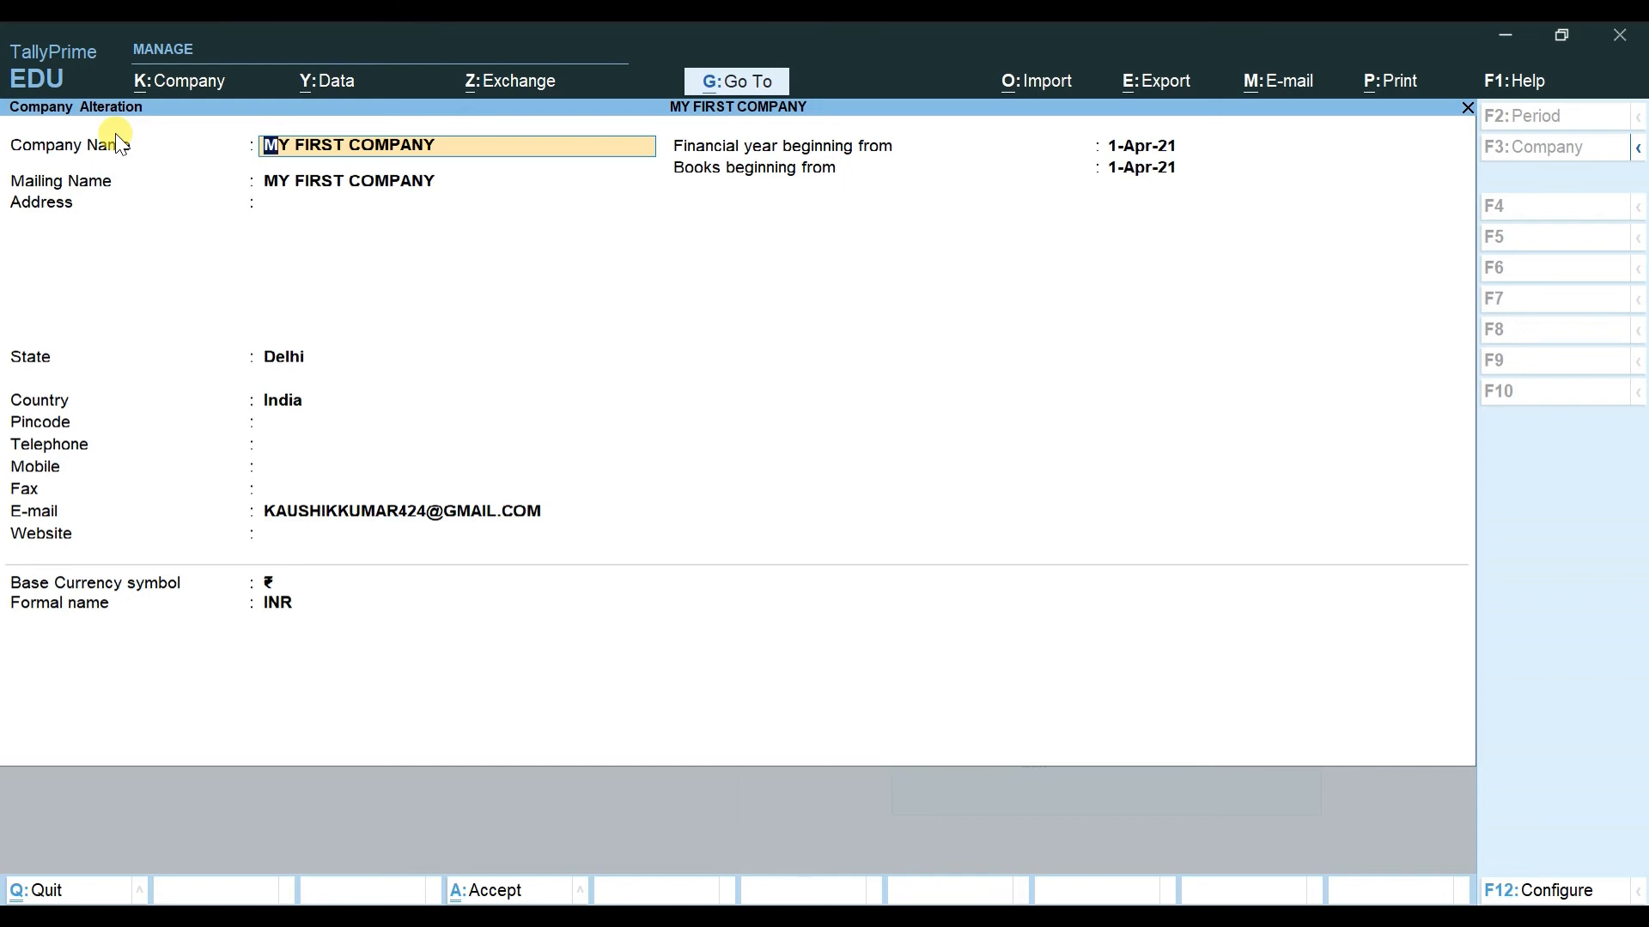
pyautogui.press('ctrl')
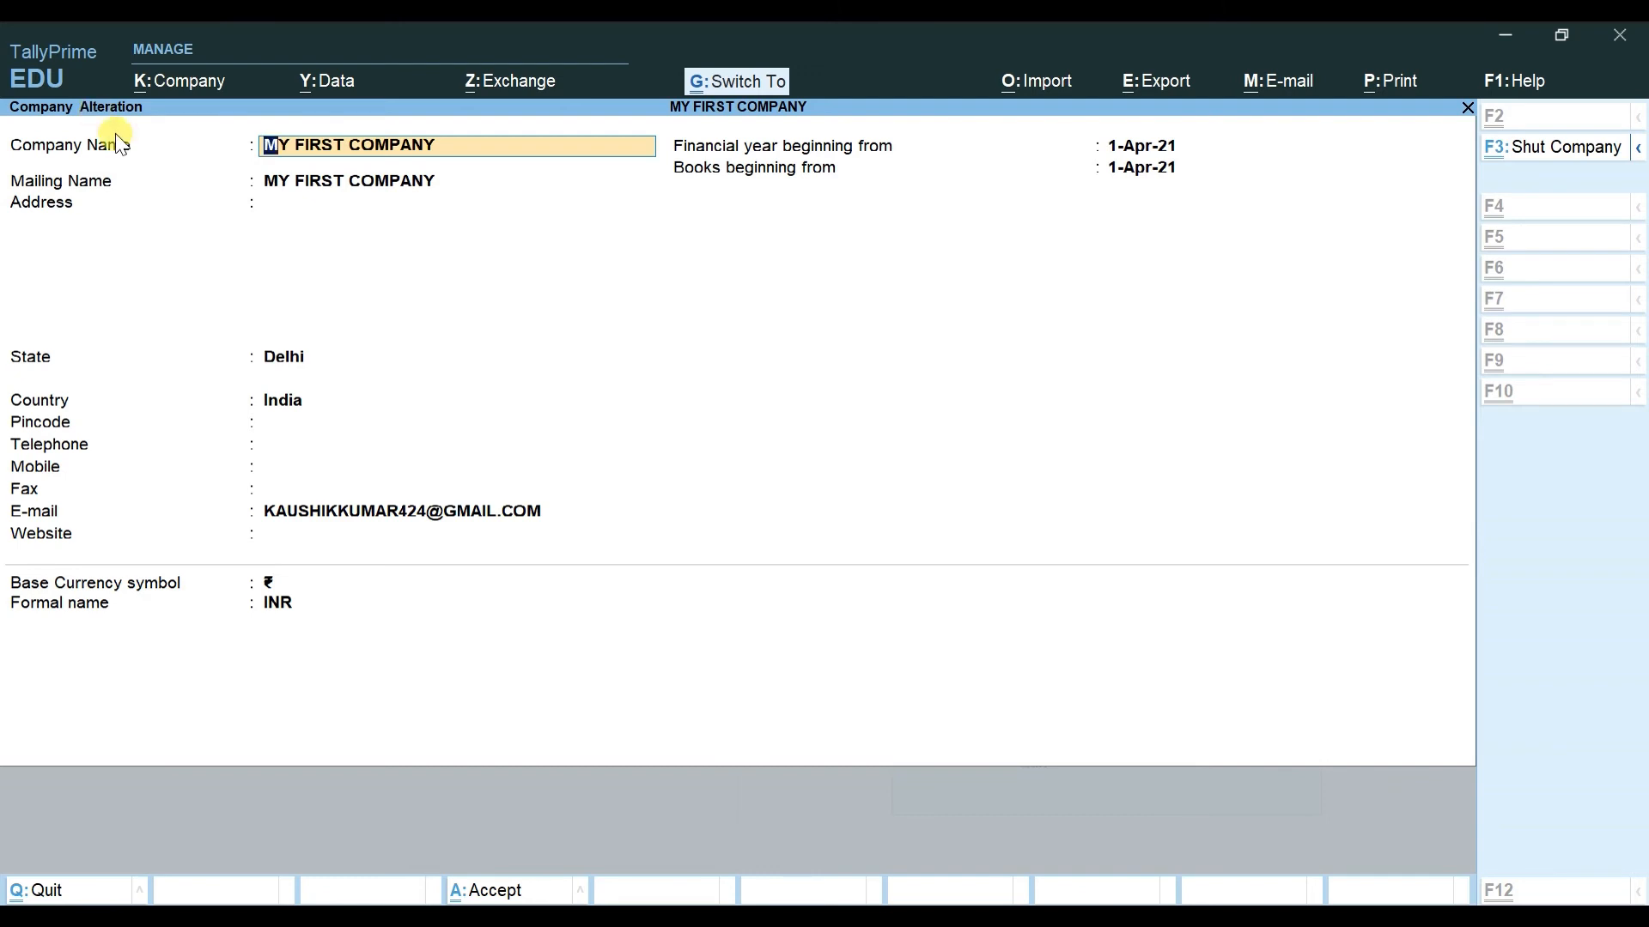
pyautogui.hotkey('ctrl', 'a')
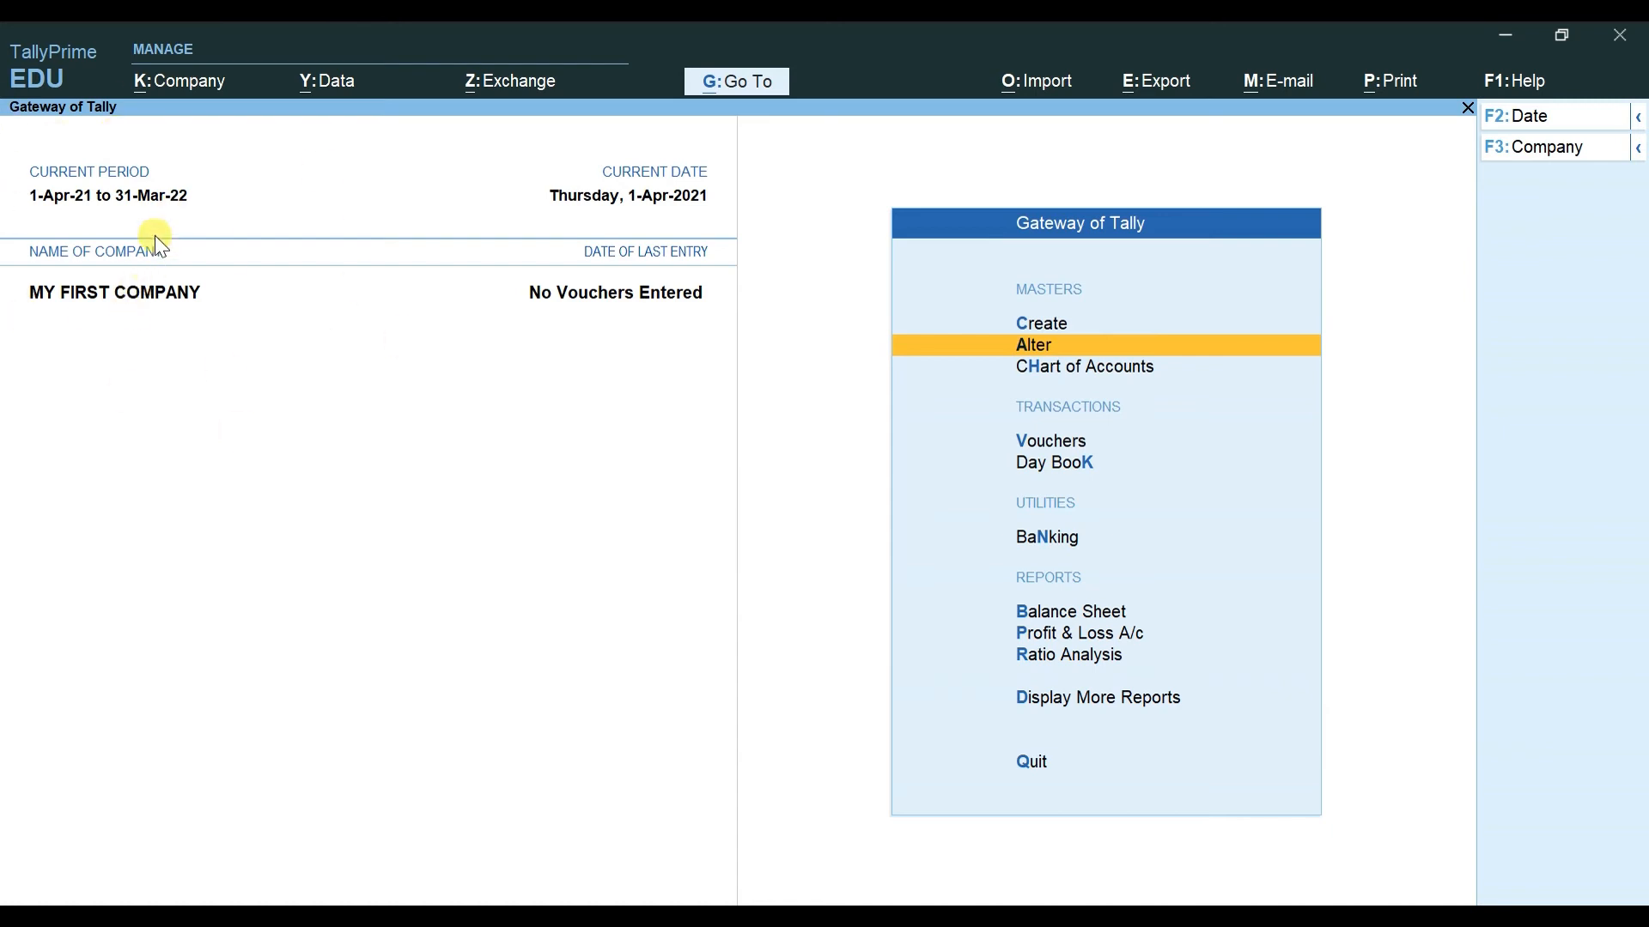
pyautogui.hotkey('alt', 'k')
# Step: Dismiss the Company menu and switch to File Explorer at Quick access
pyautogui.press('Down')
pyautogui.press('Down')
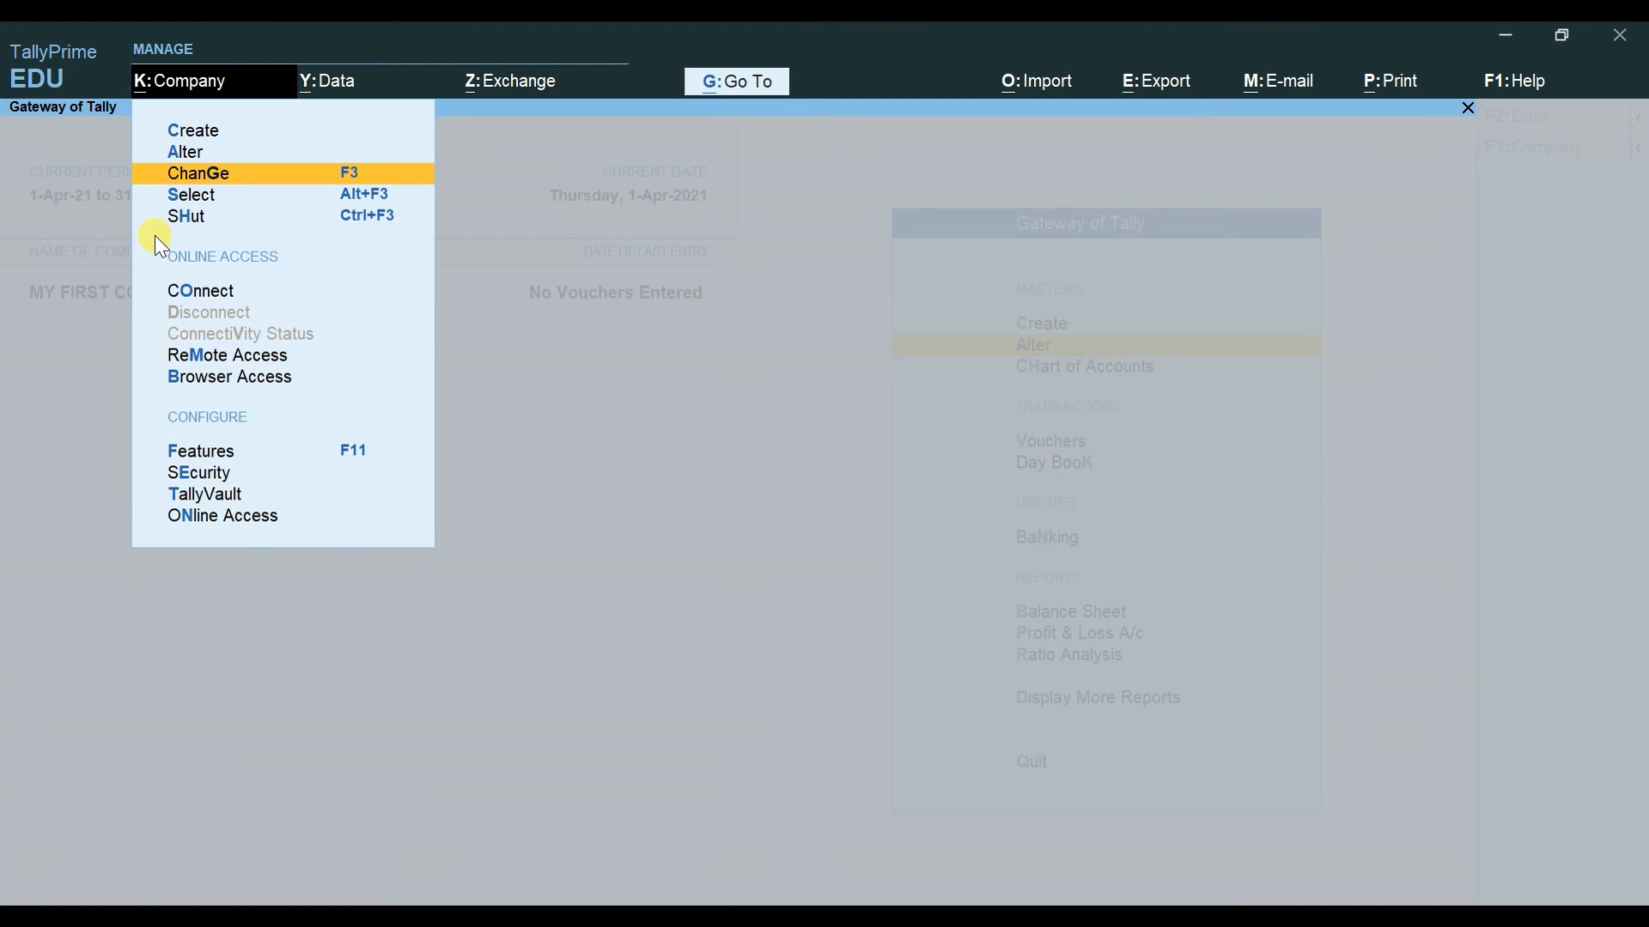
pyautogui.press('Escape')
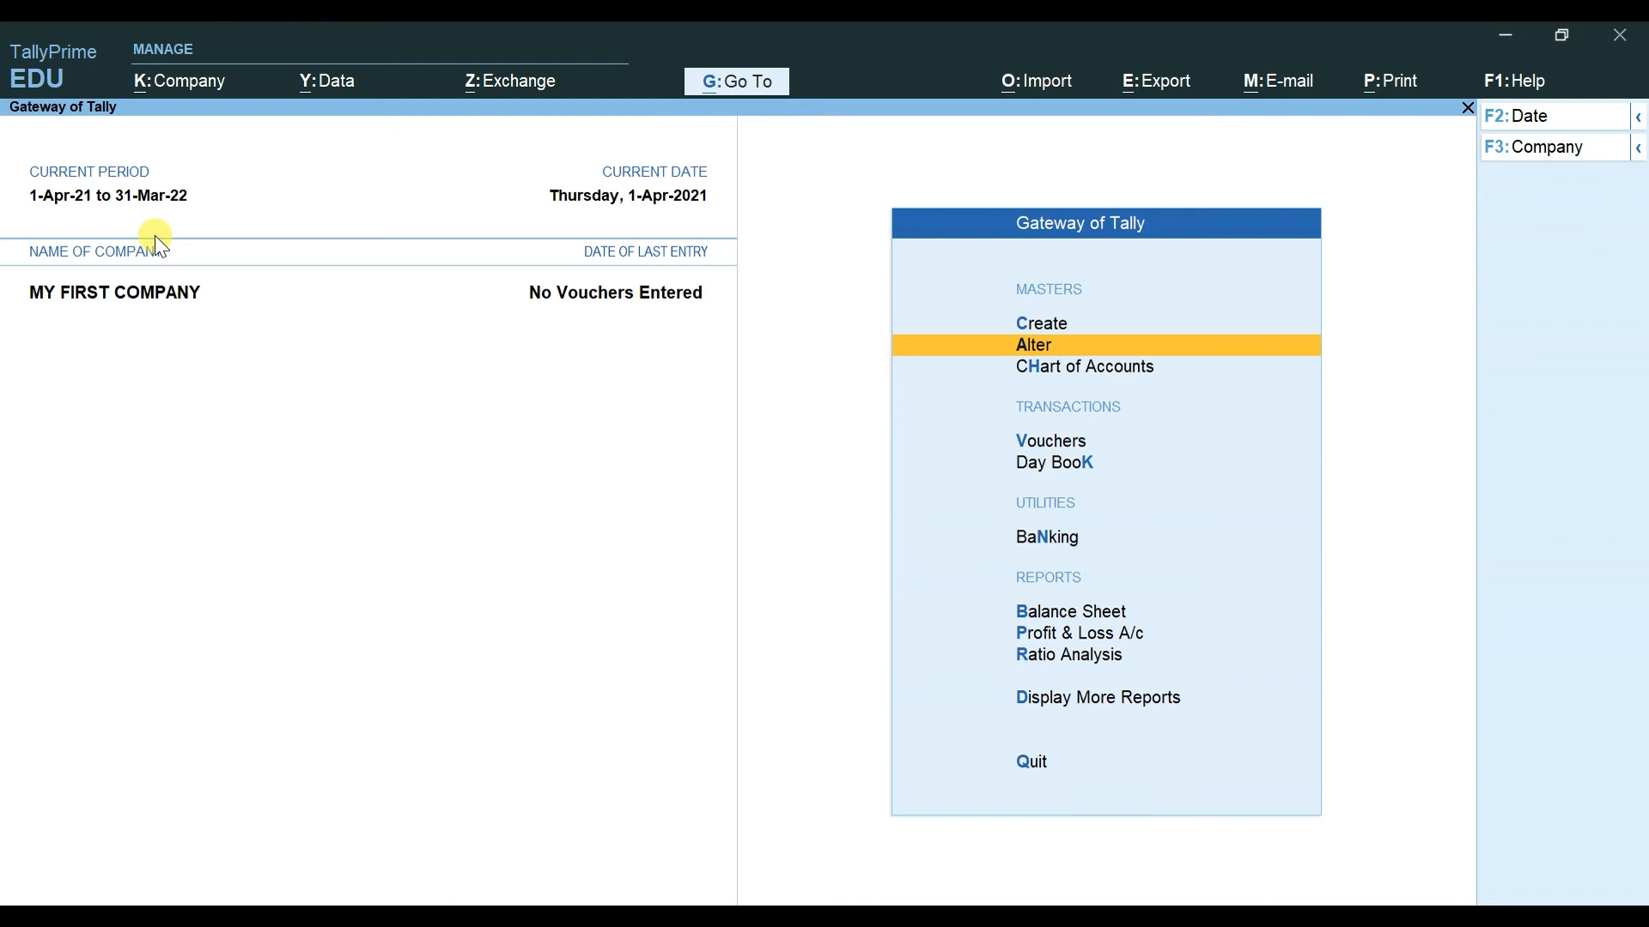
pyautogui.press('super+e')
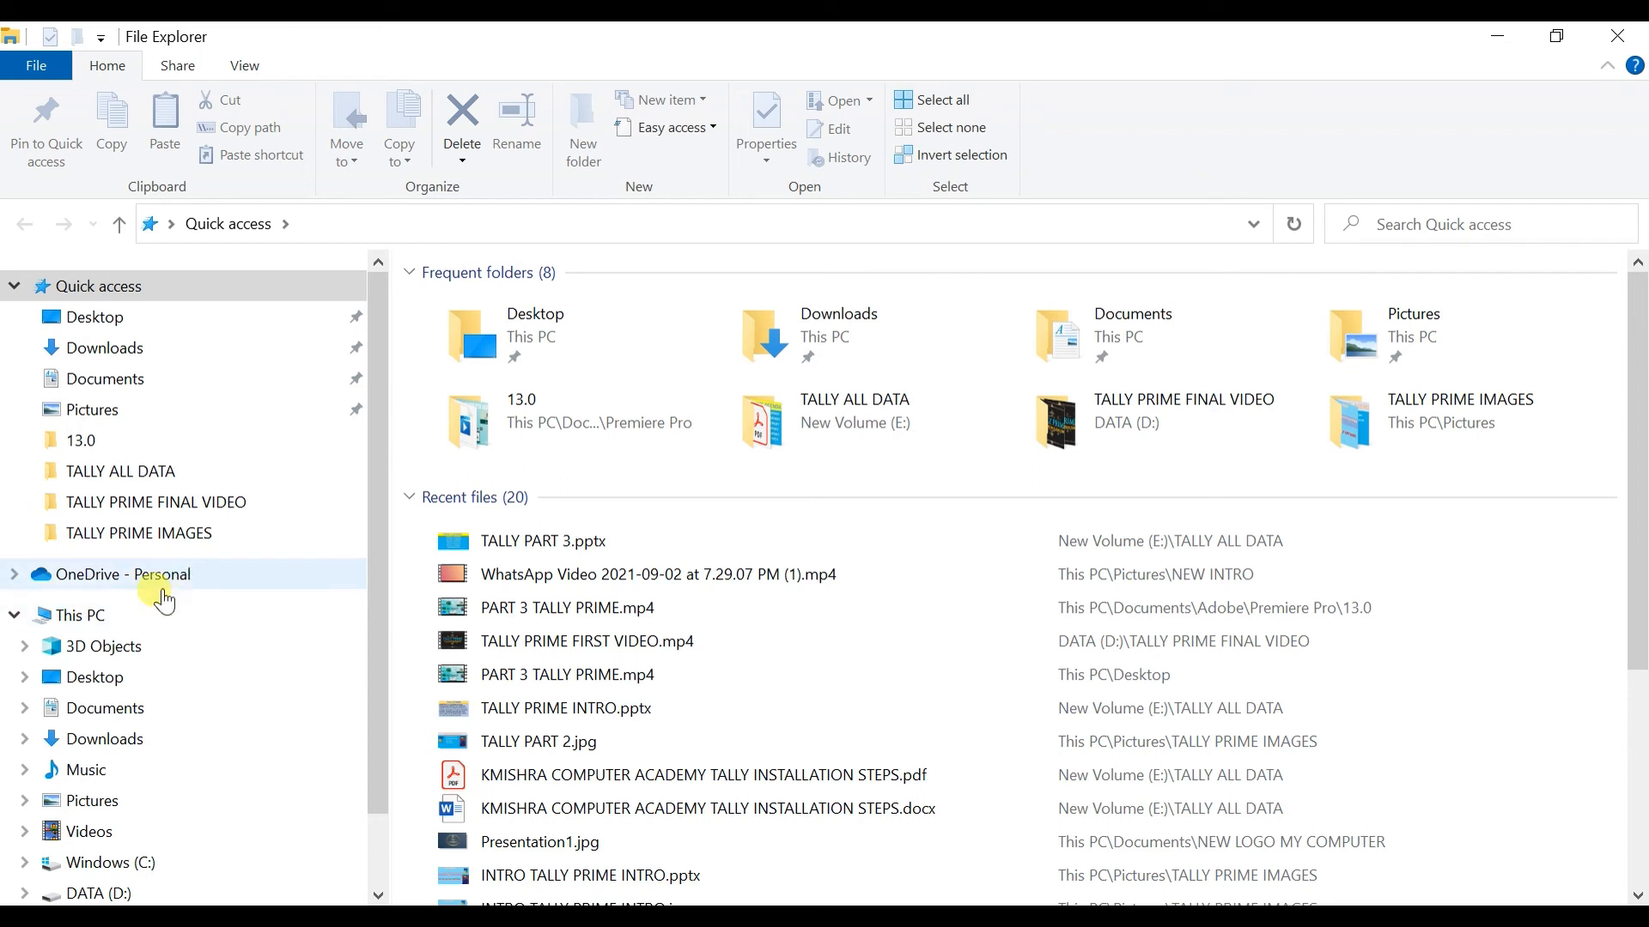
# Step: Browse This PC to D:\COMPANY DATA PATH (empty), then E:\TALLY COMPANY DATA (folder 10000), and close Explorer
pyautogui.click(140, 625)
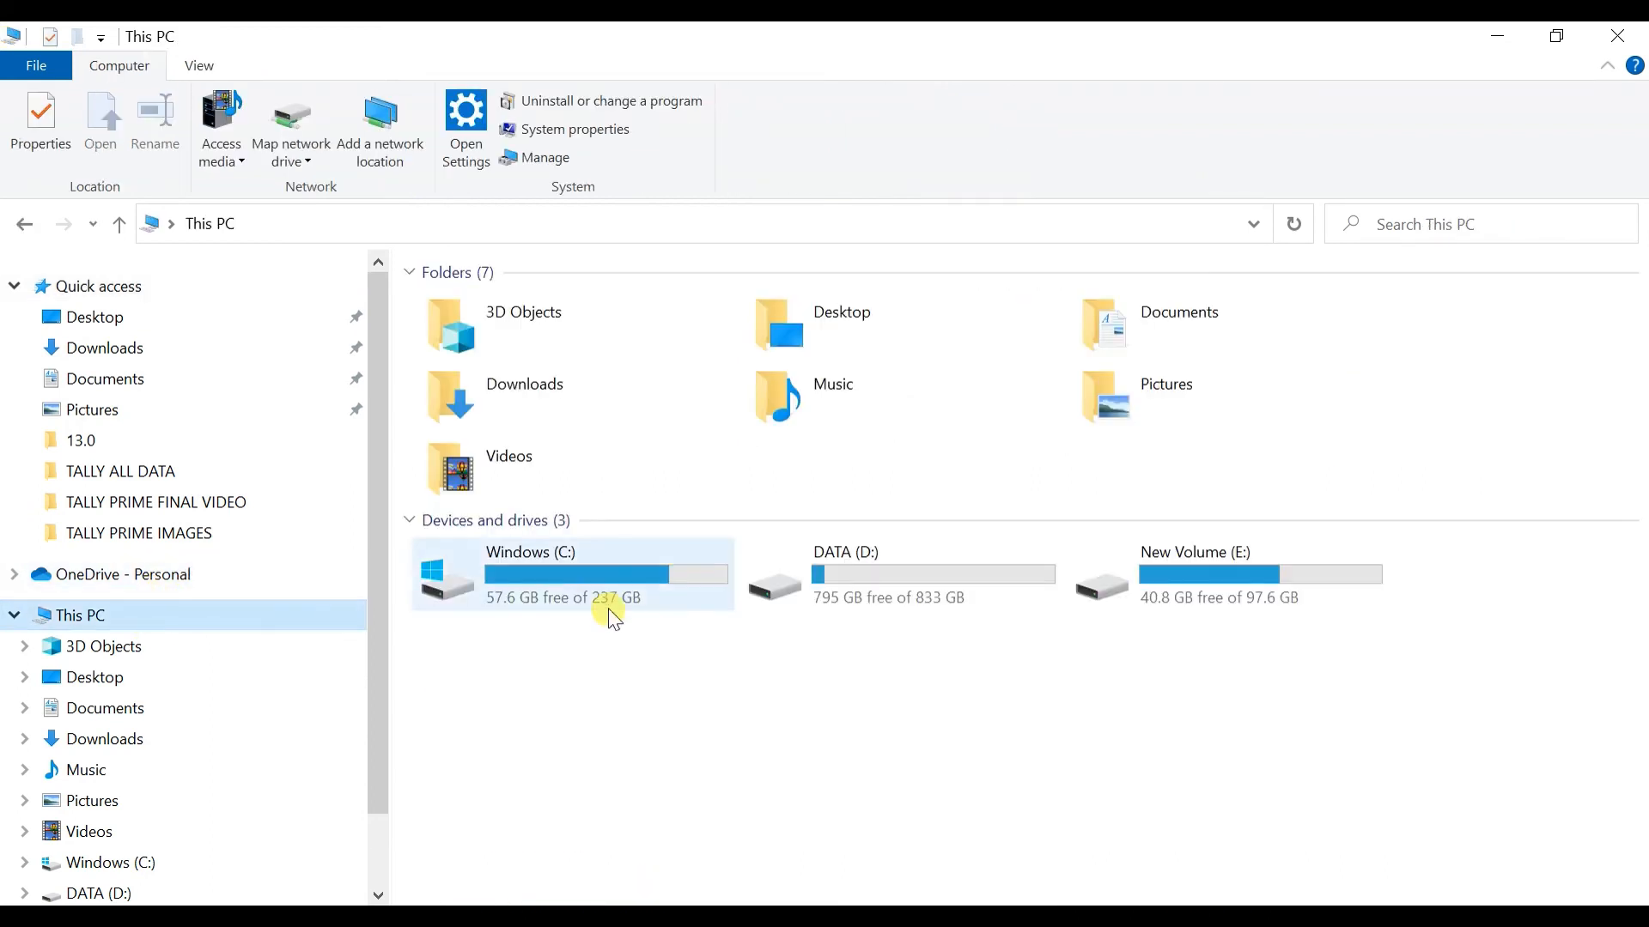
pyautogui.doubleClick(907, 586)
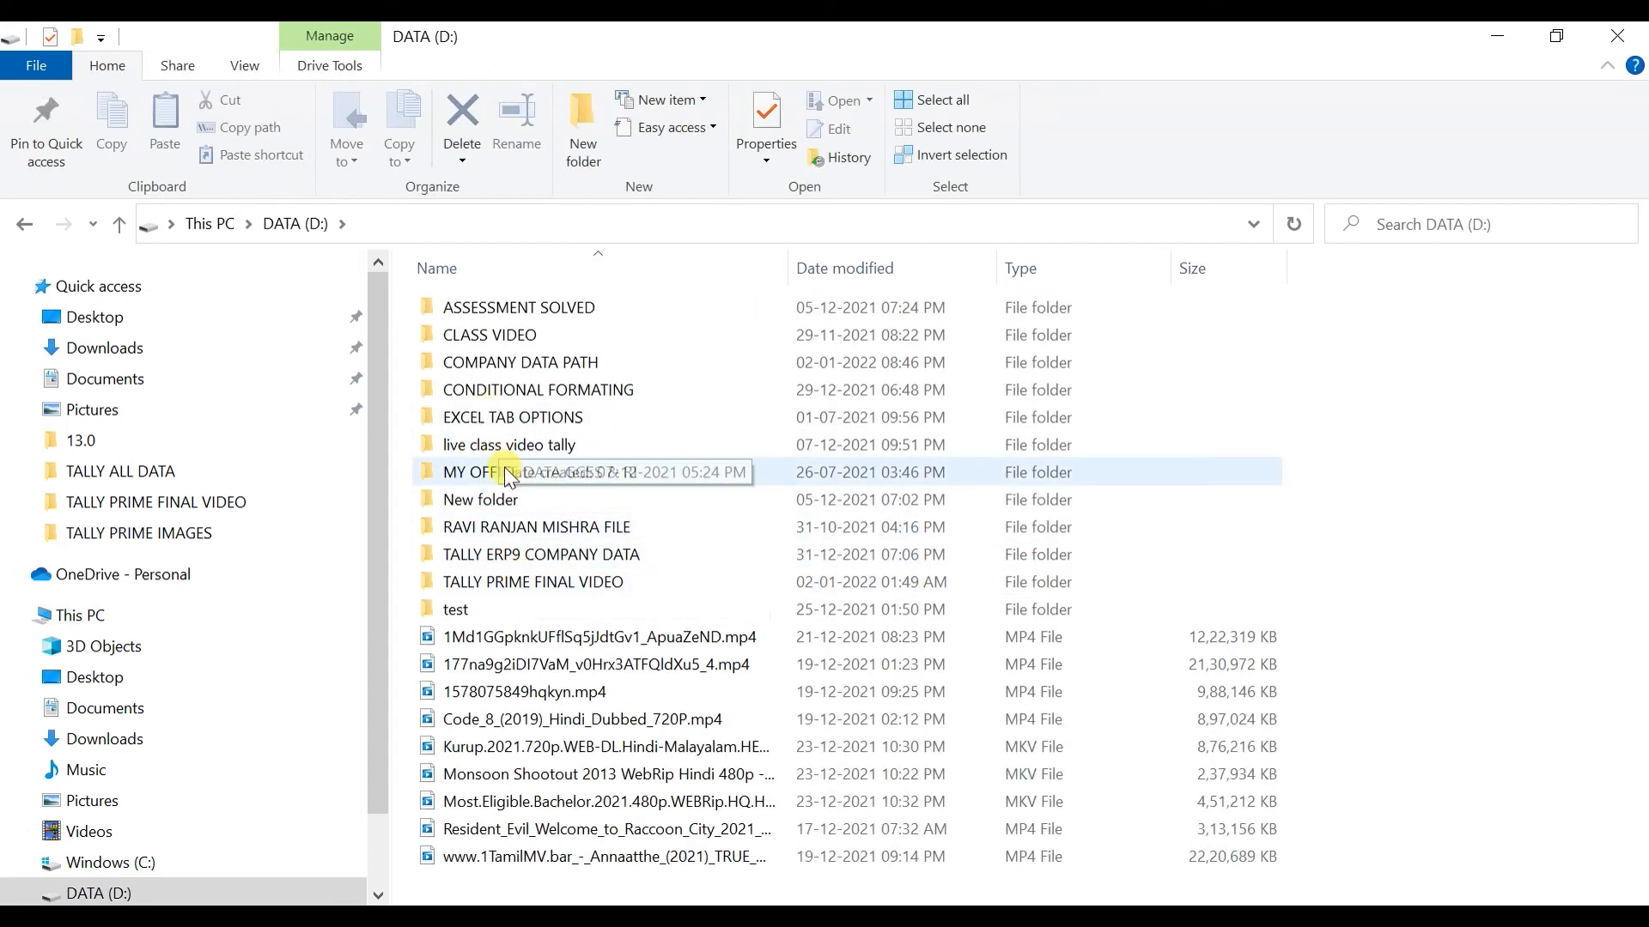
pyautogui.click(526, 368)
pyautogui.doubleClick(526, 368)
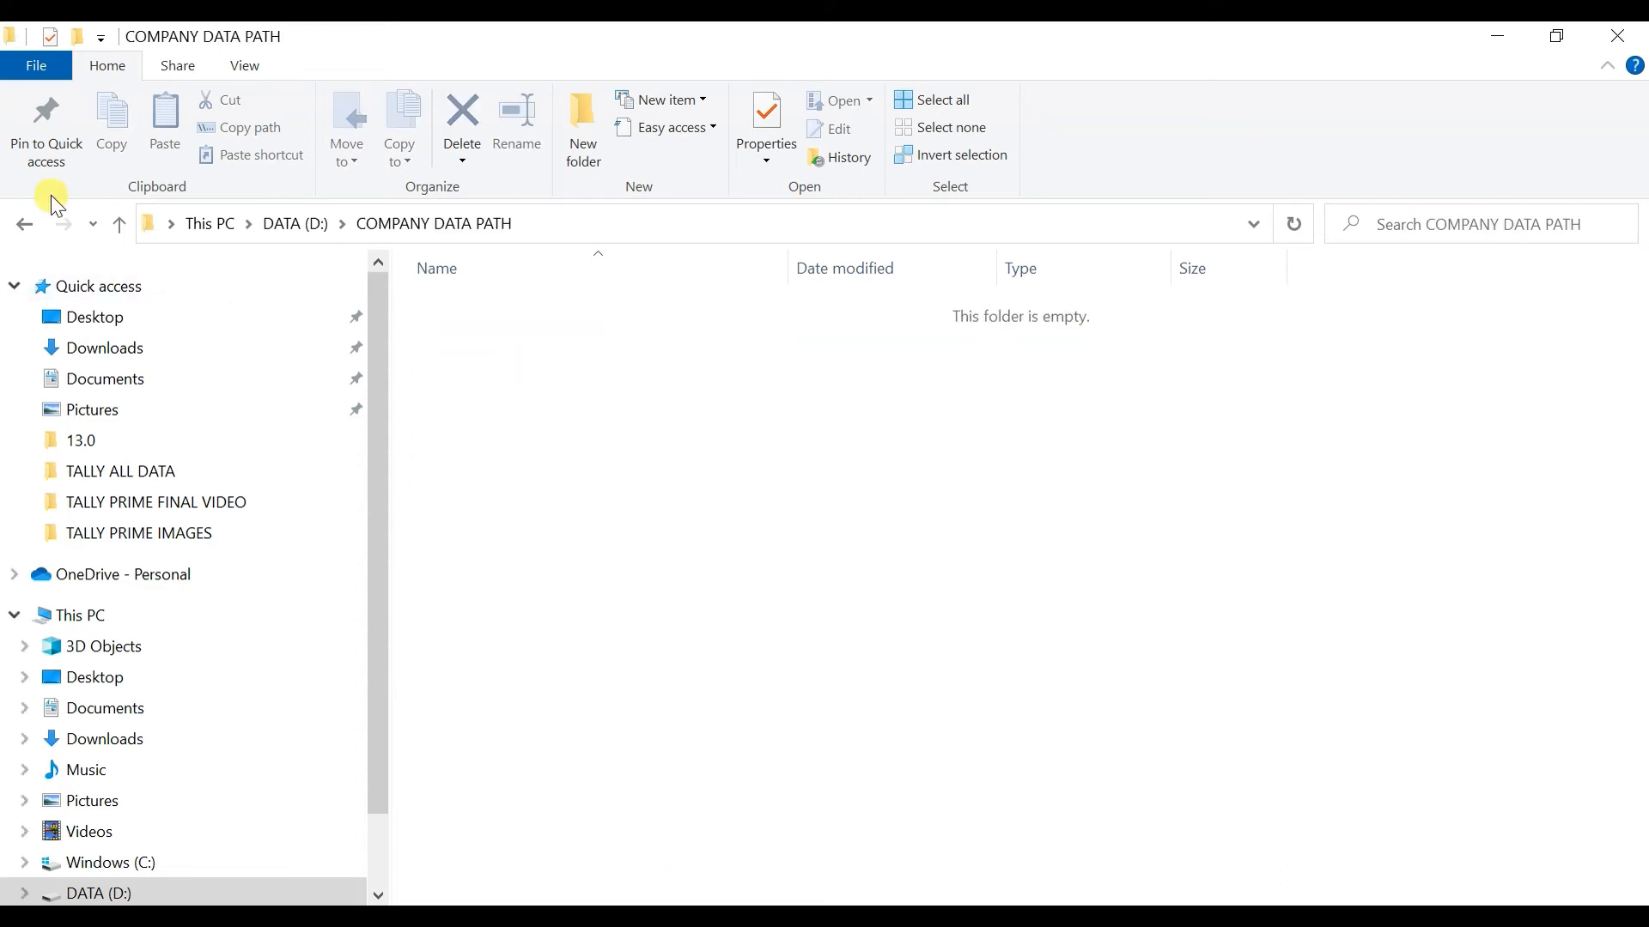
pyautogui.click(29, 220)
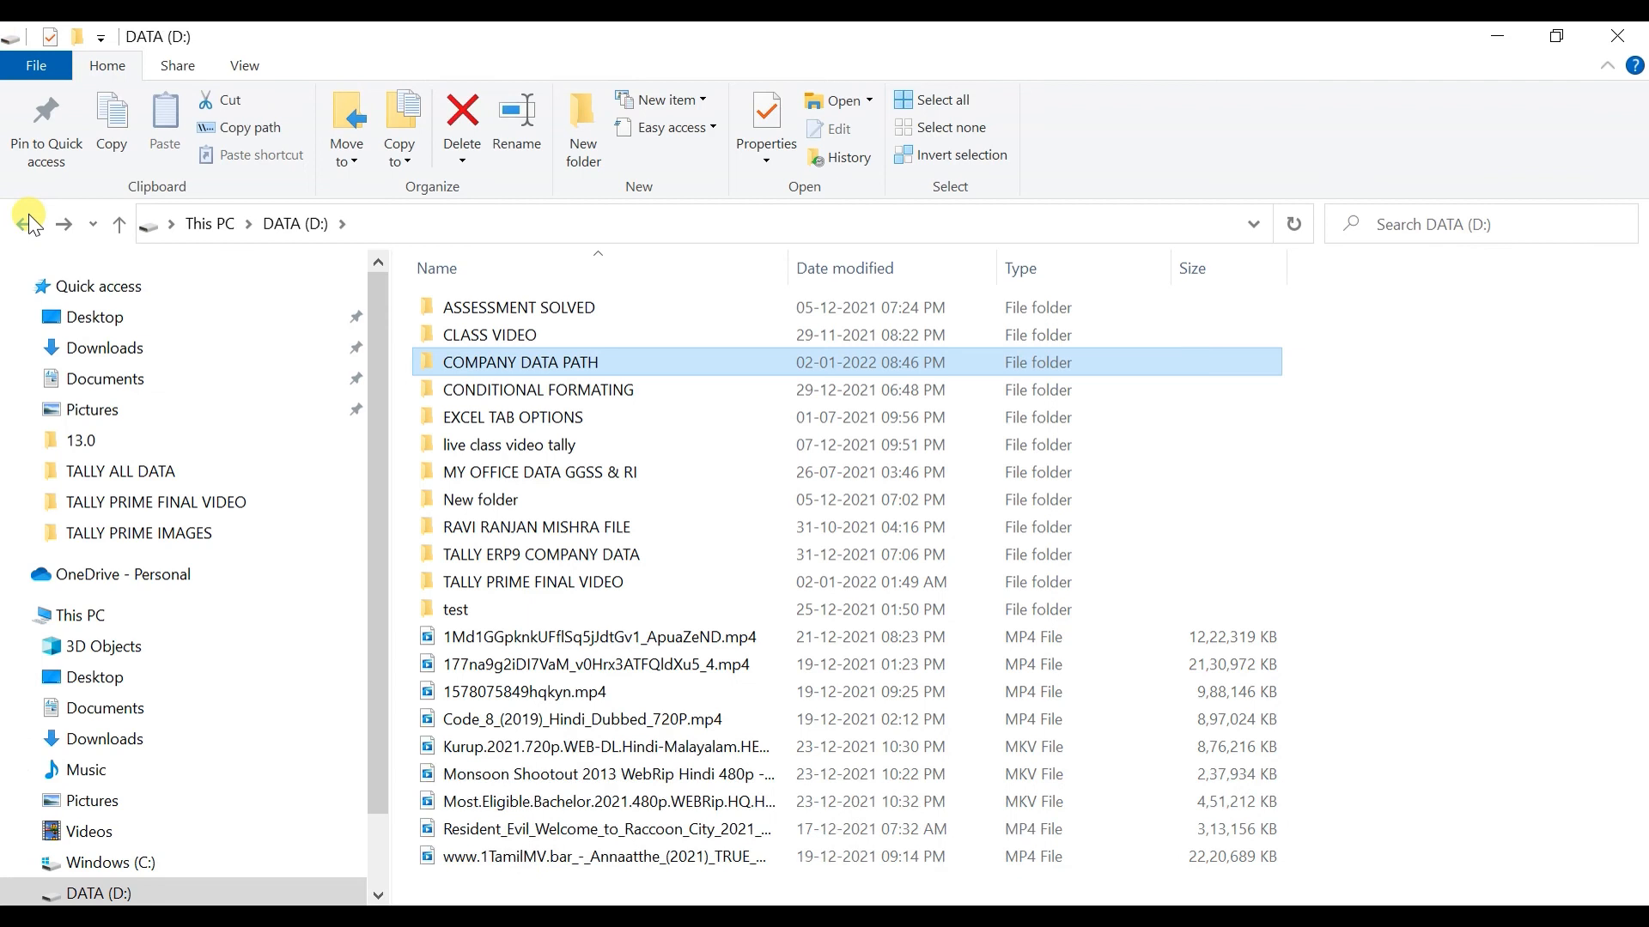
pyautogui.click(29, 220)
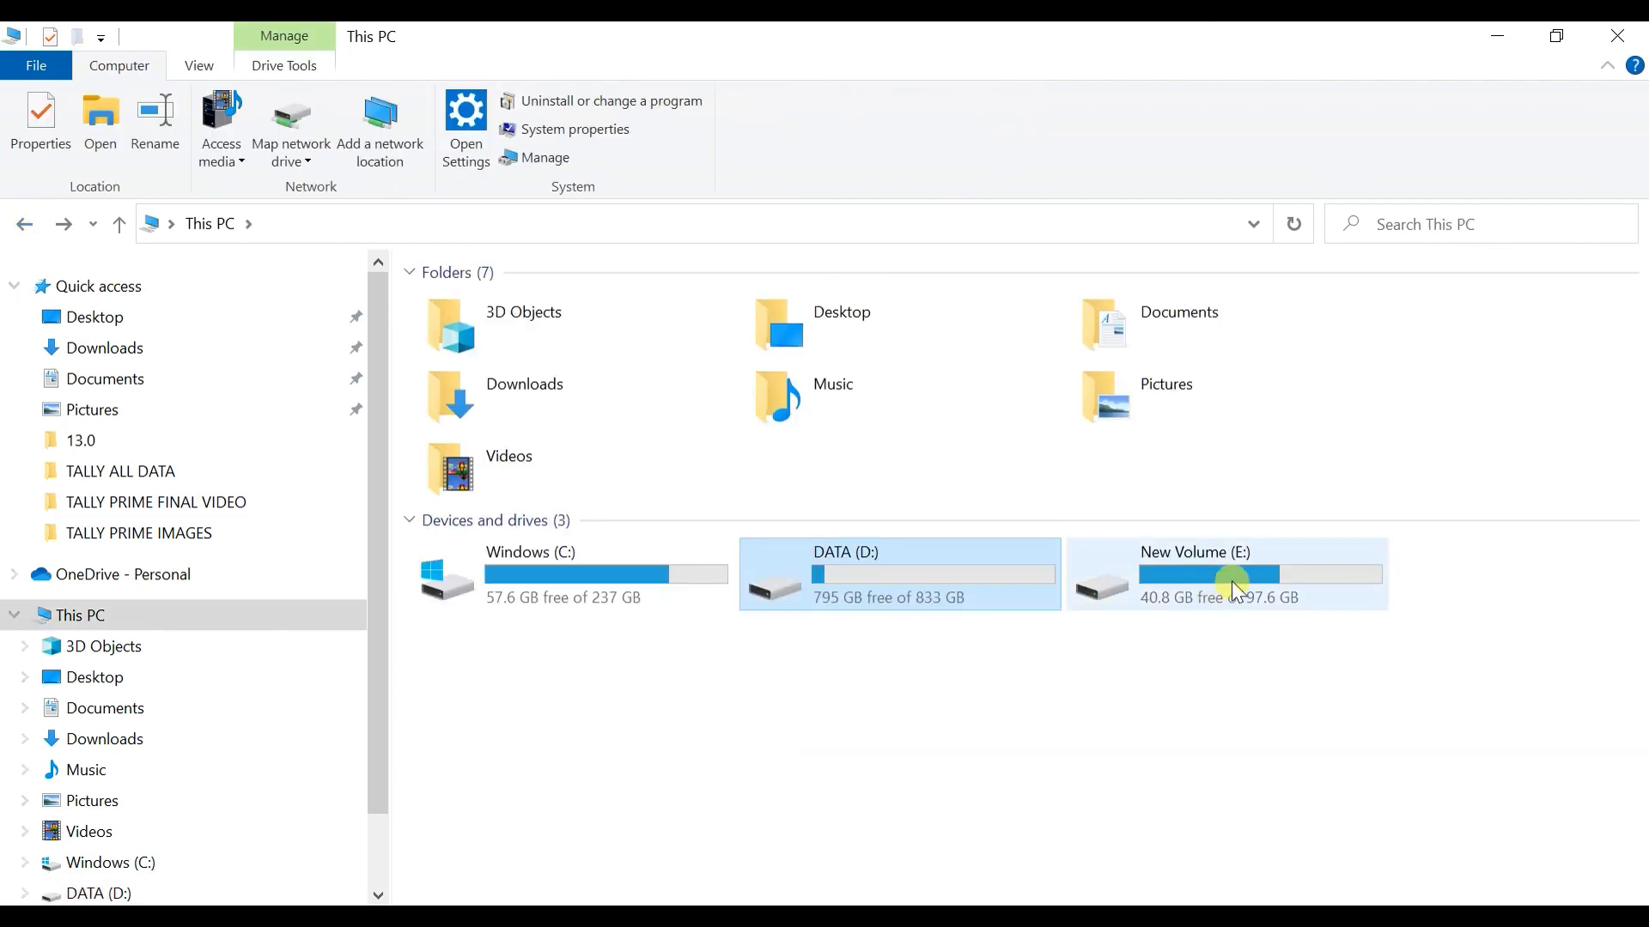
pyautogui.doubleClick(1231, 580)
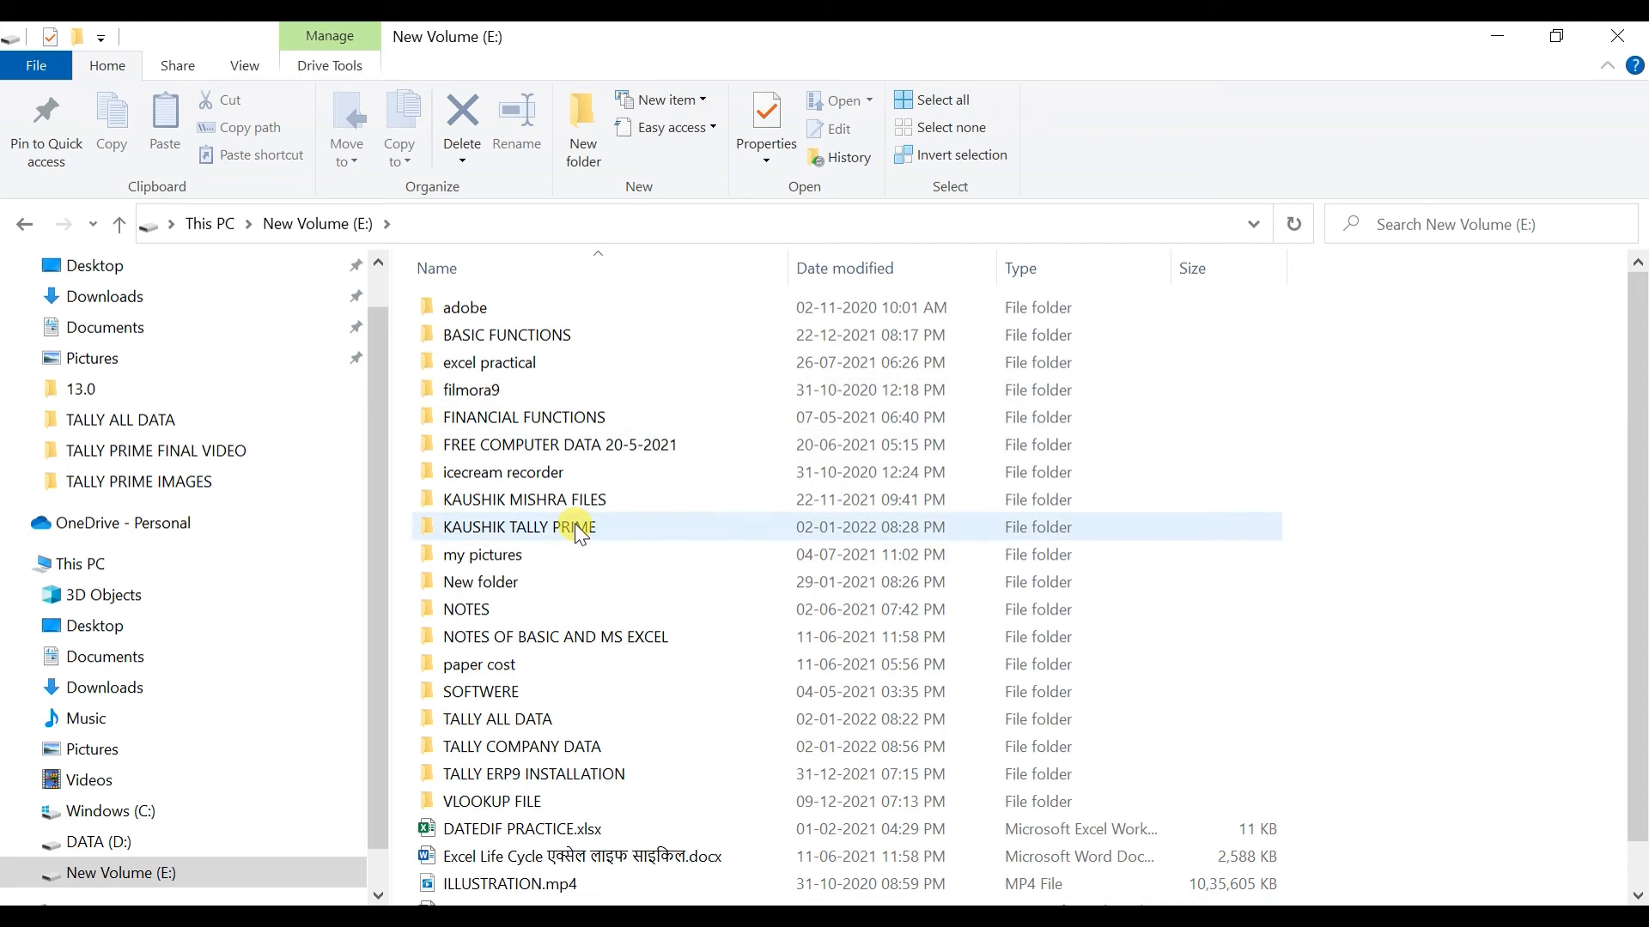
pyautogui.doubleClick(586, 760)
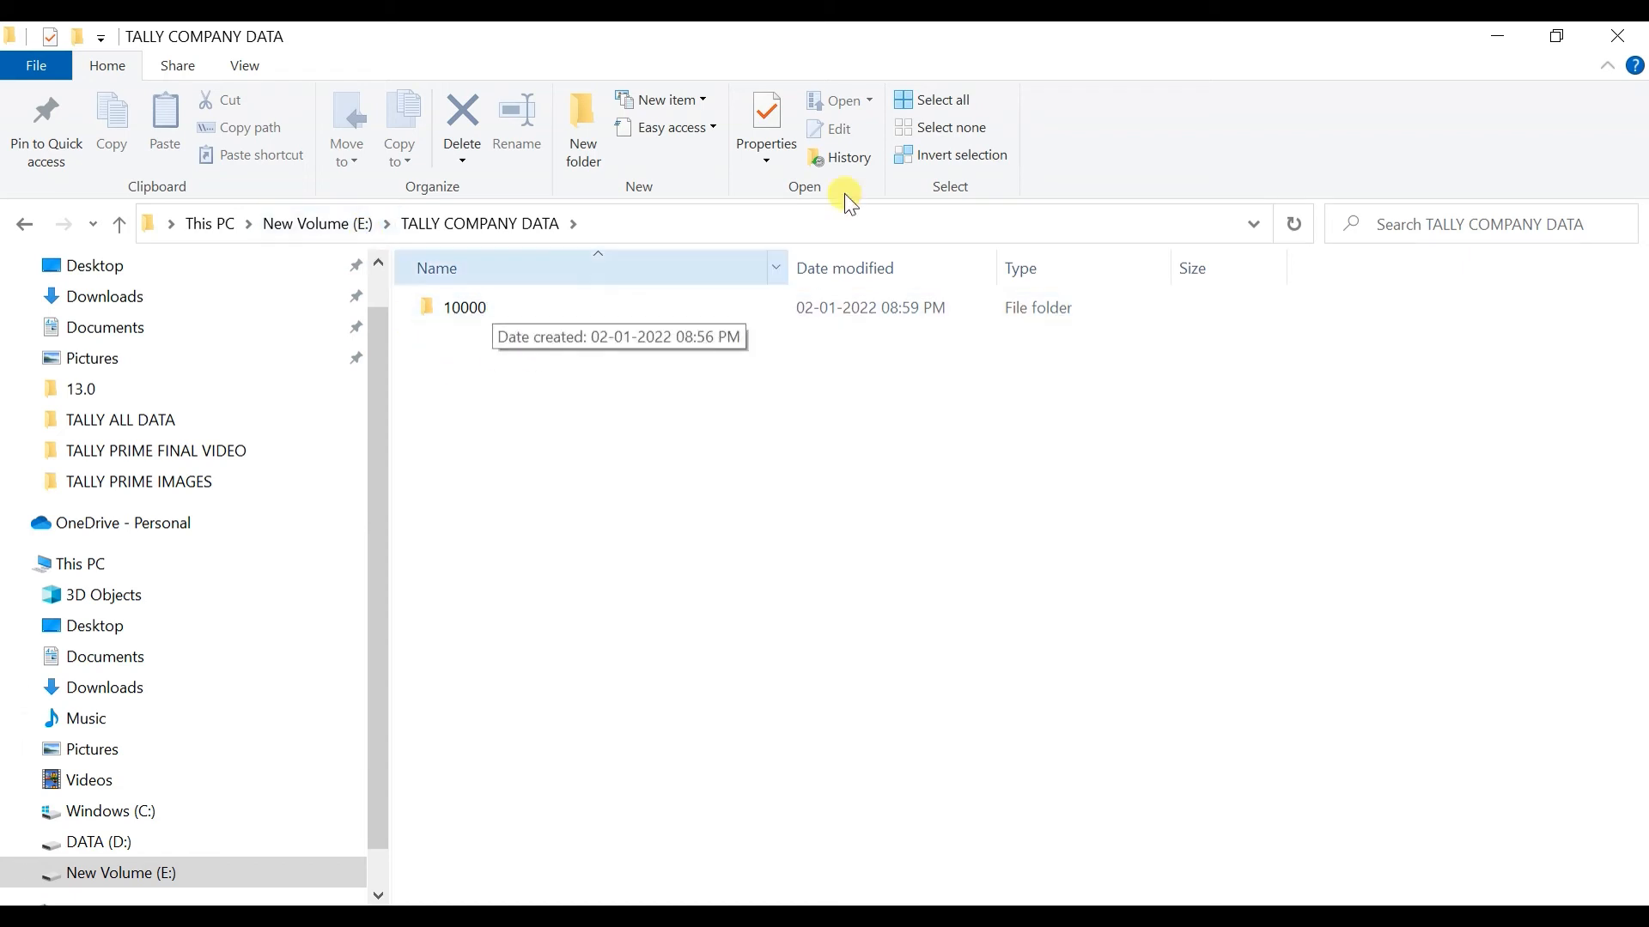
pyautogui.click(1611, 32)
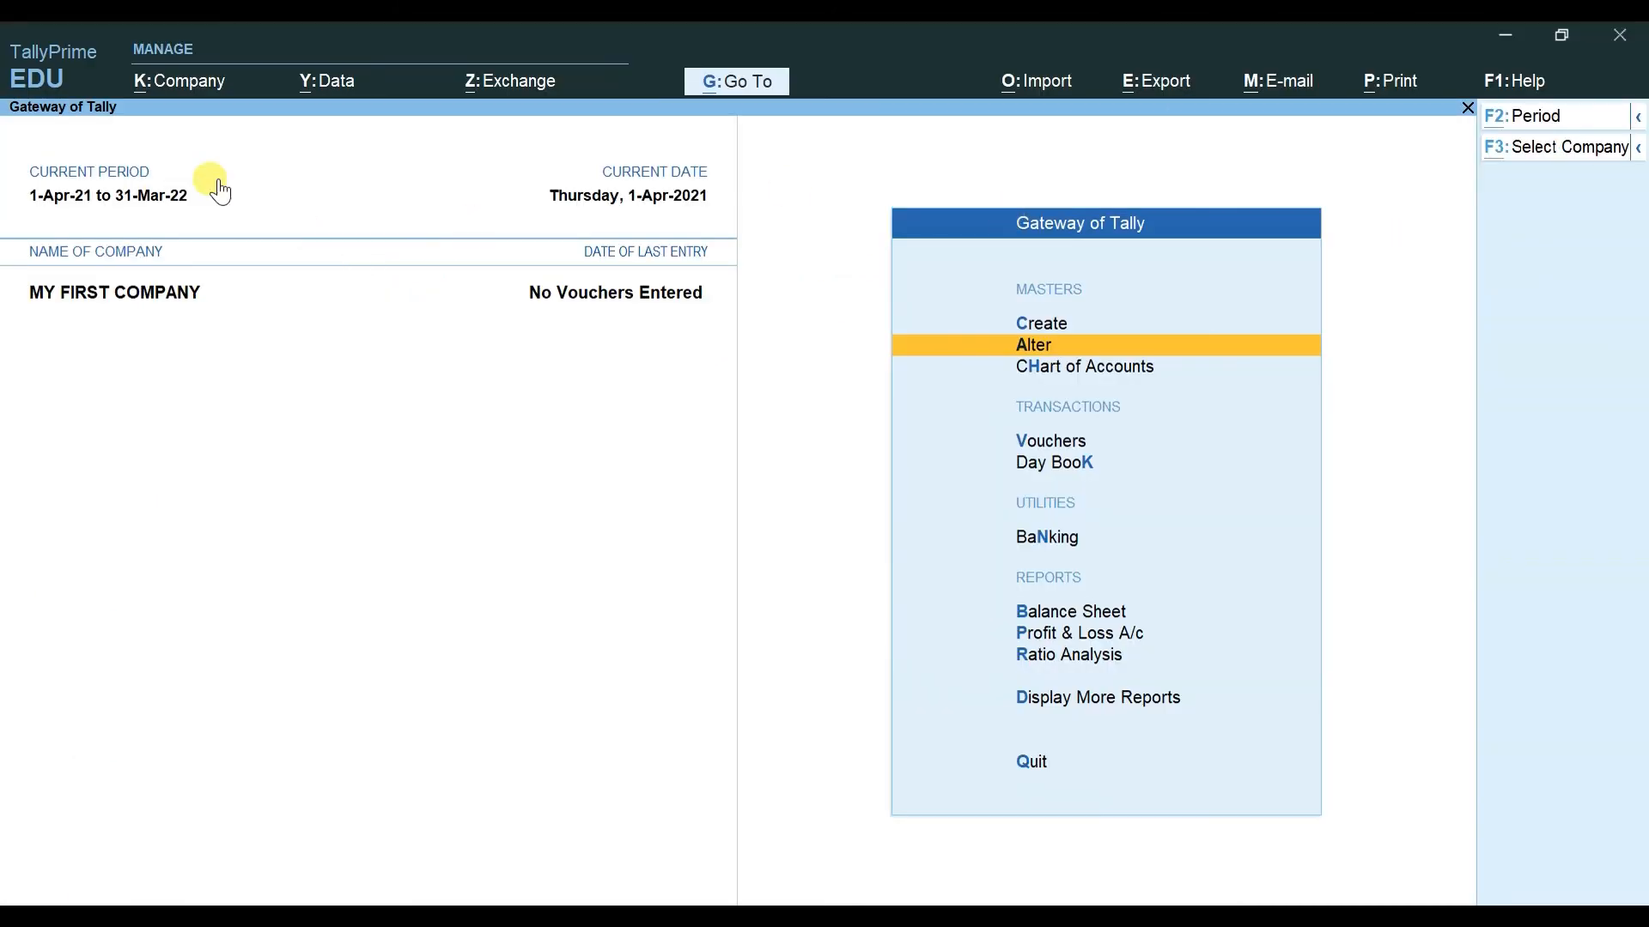
# Step: Start creating a new company and name it MY 2ND COMPANY
pyautogui.hotkey('alt', 'k')
pyautogui.press('Down')
pyautogui.press('Up')
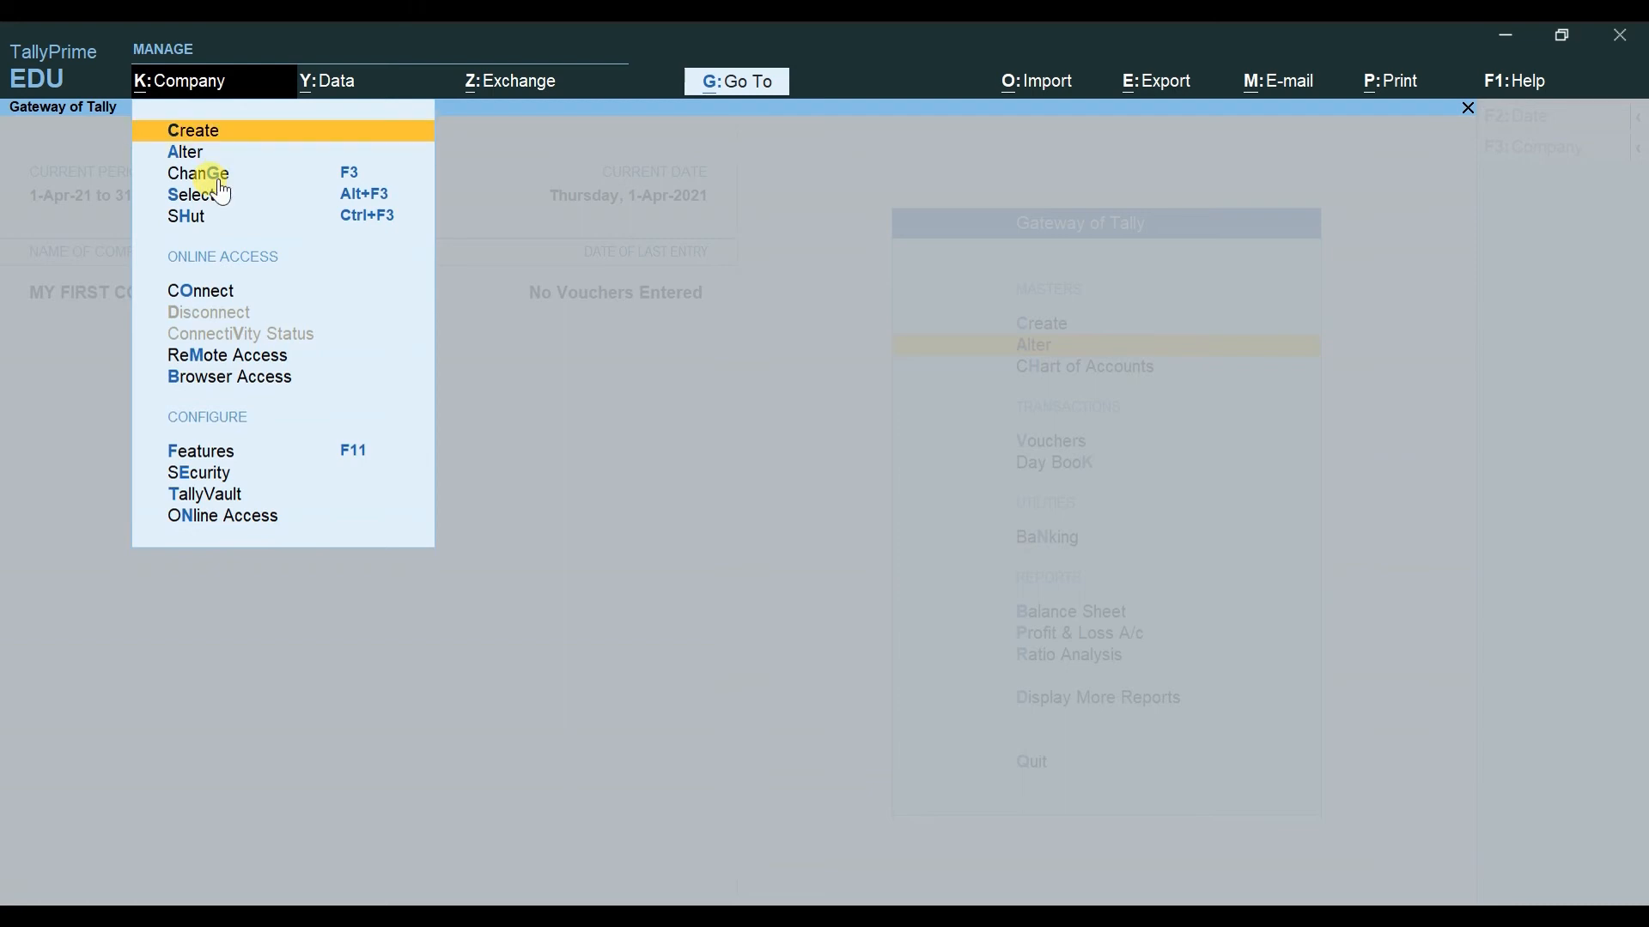
pyautogui.click(219, 177)
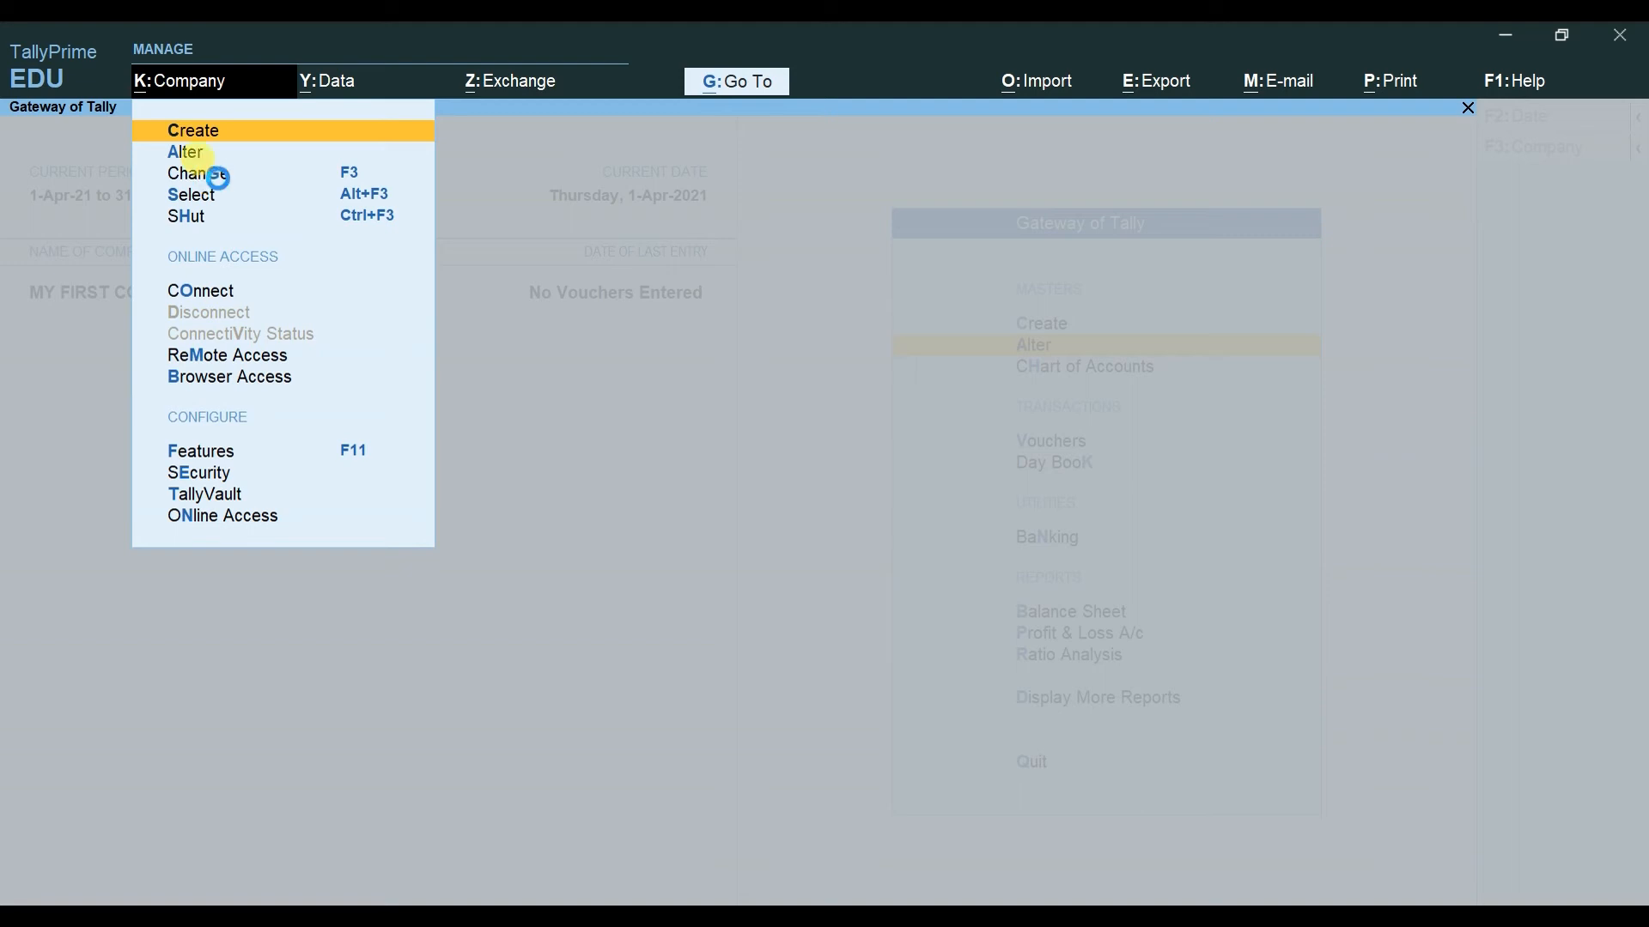
pyautogui.press('Return')
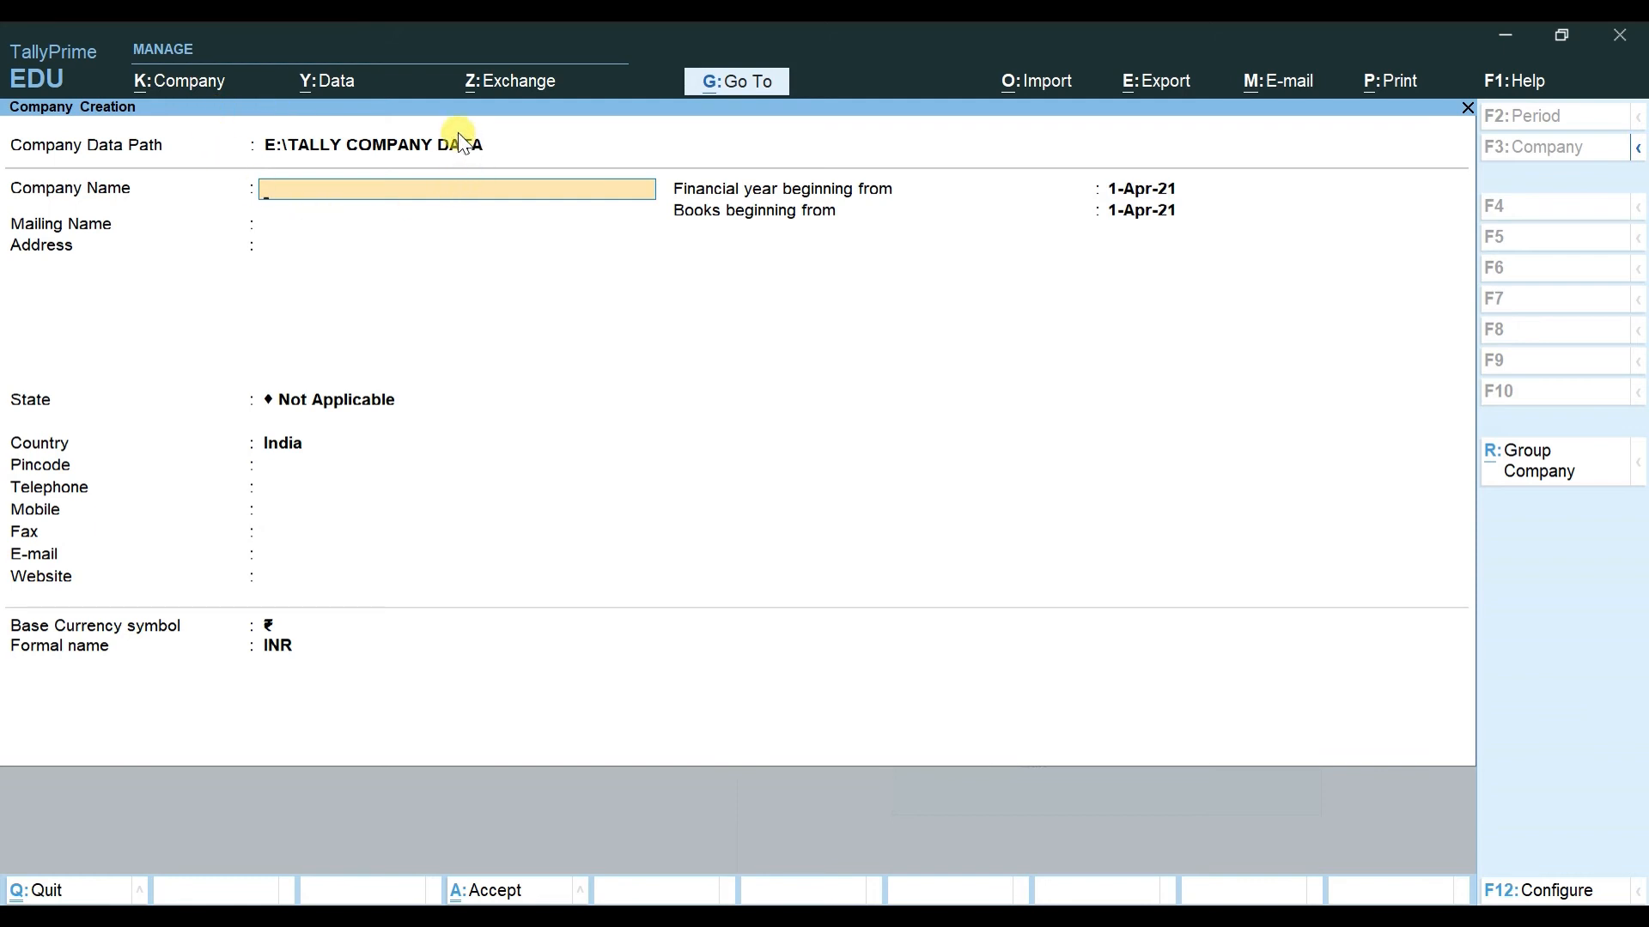
pyautogui.write('MY 2ND COMPANY')
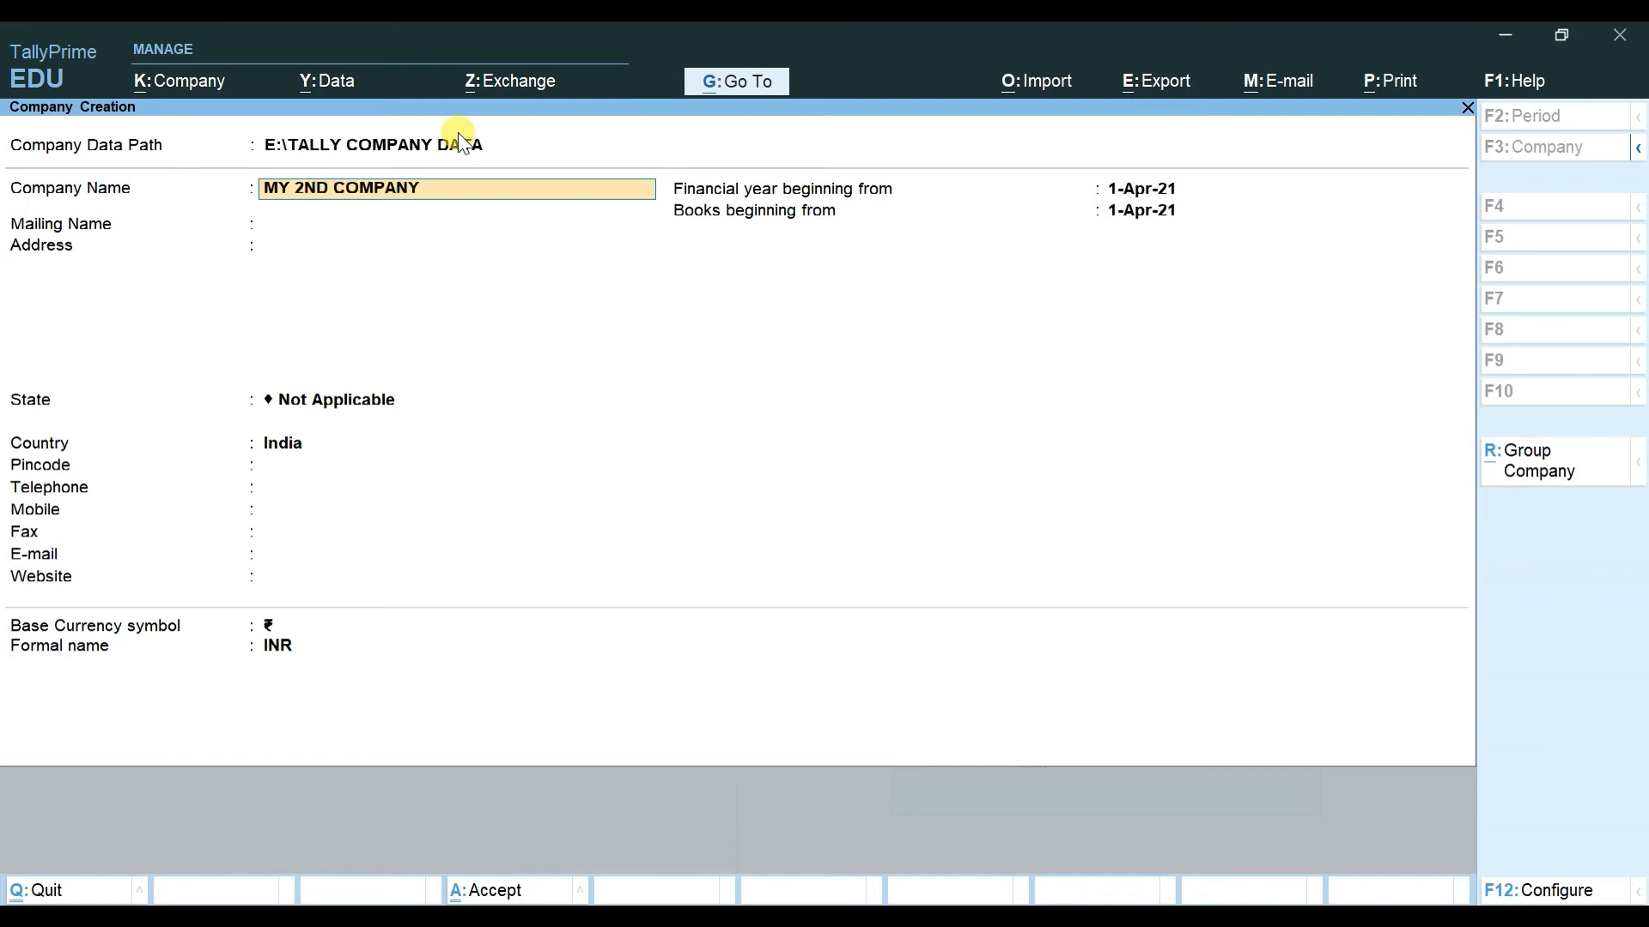
pyautogui.press('Return')
pyautogui.press('Return')
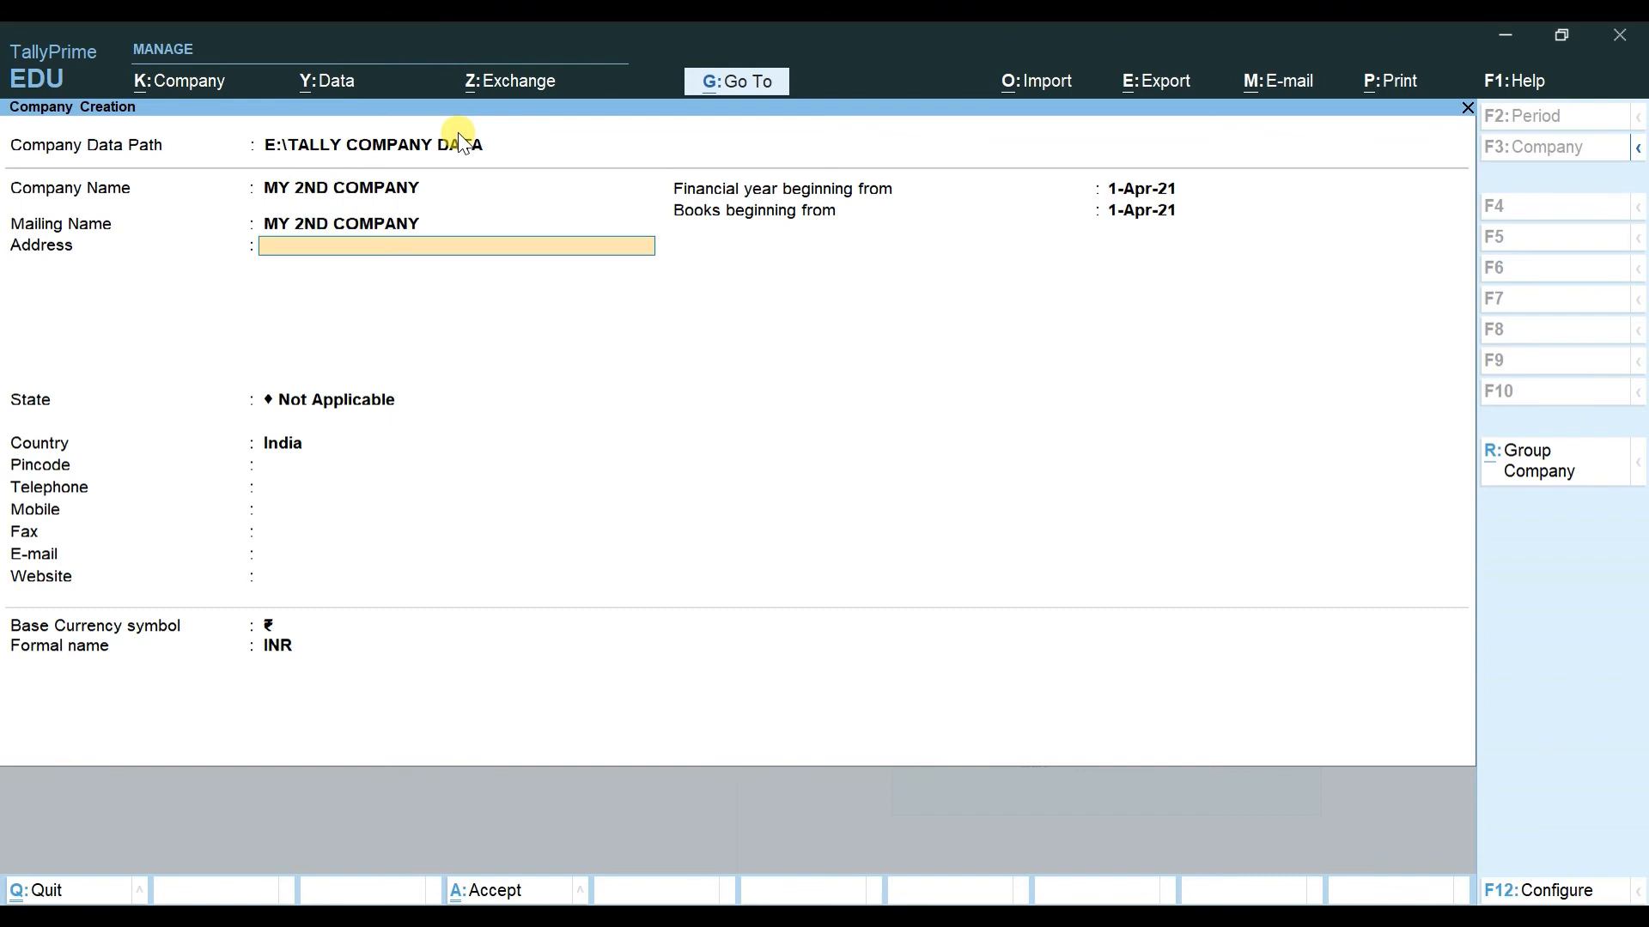
# Step: Set the state to Delhi and skip past the contact, date and currency fields
pyautogui.press('Return')
pyautogui.write('DEL')
pyautogui.press('Return')
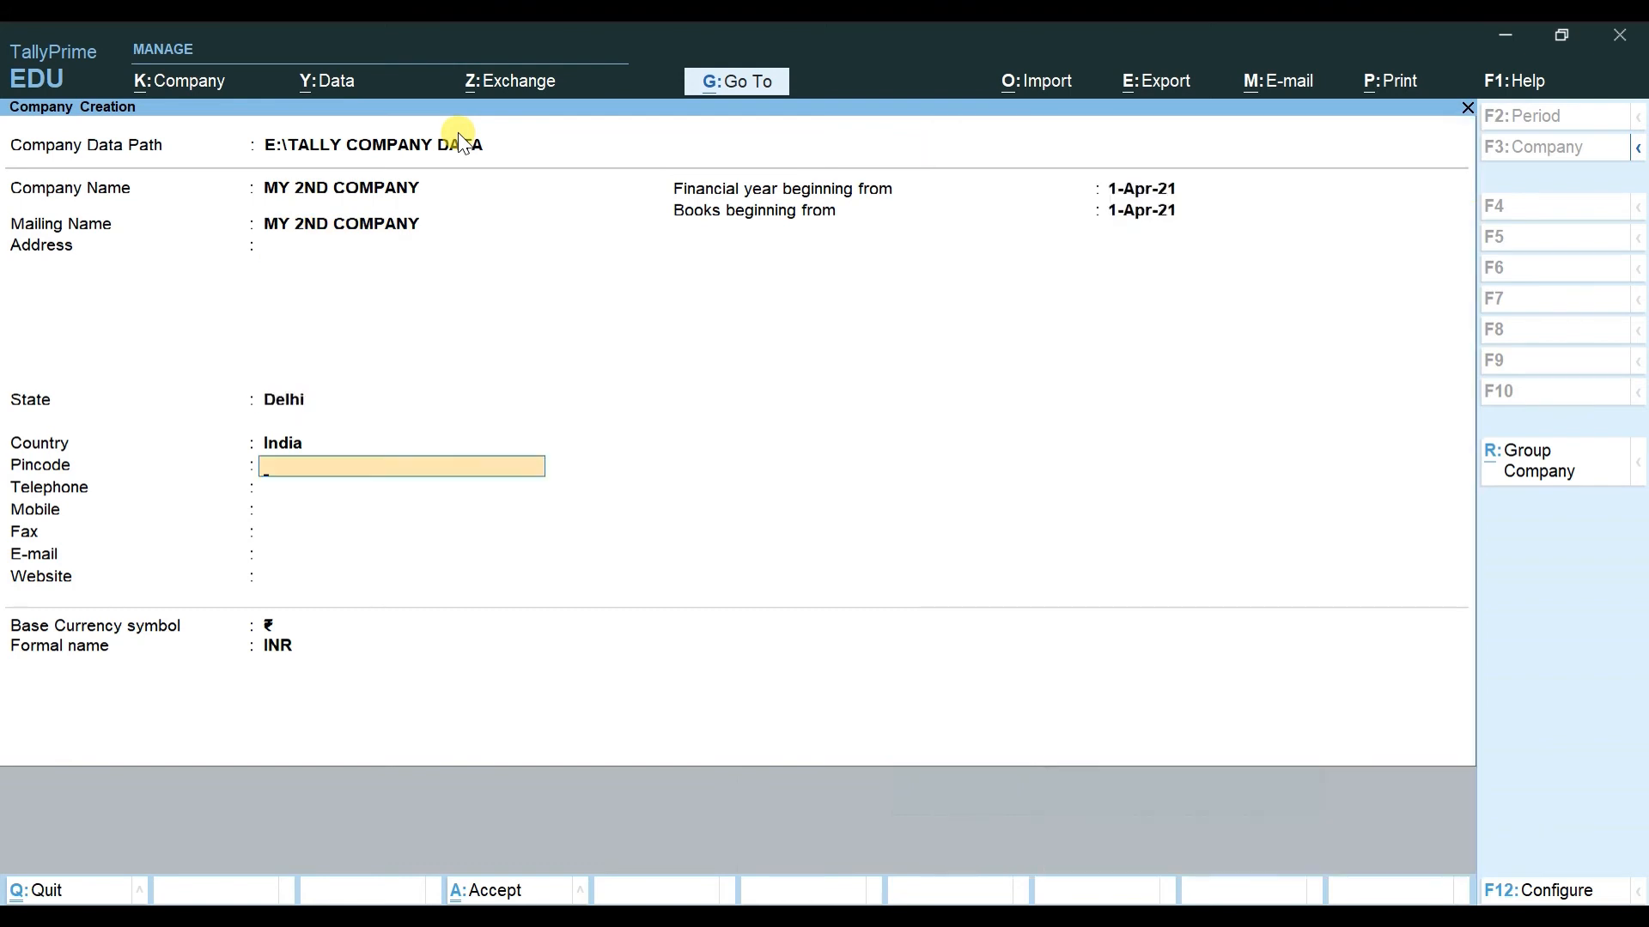
pyautogui.press('Return')
pyautogui.press('Return')
pyautogui.press('Return')
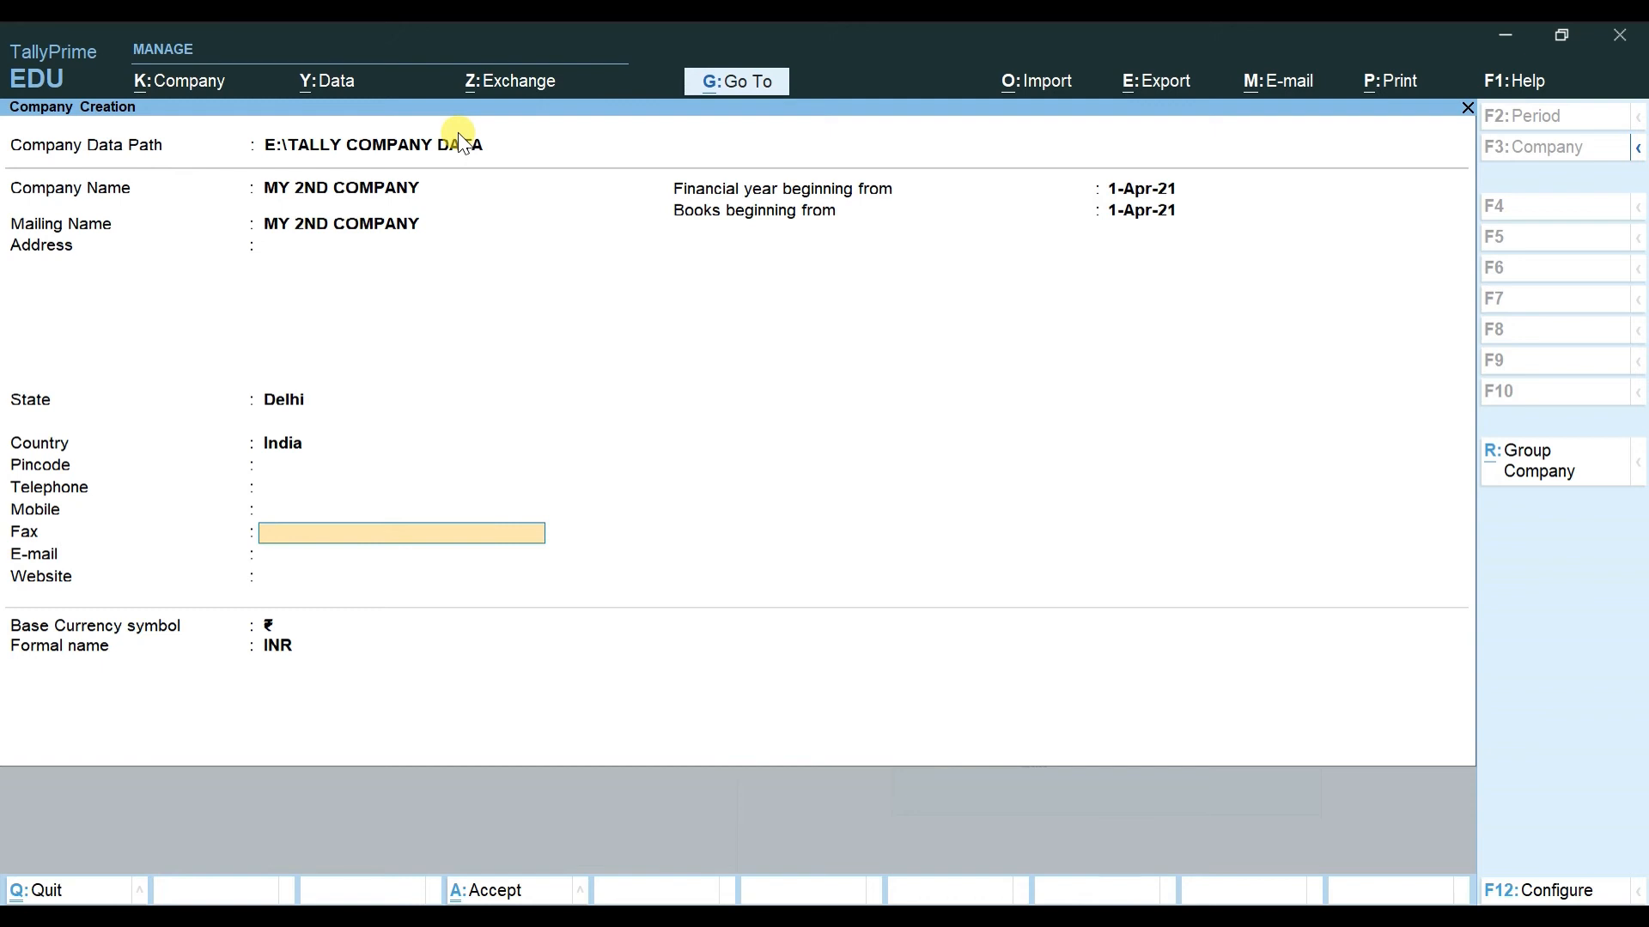
pyautogui.press('Return')
pyautogui.press('Return')
pyautogui.press('Return')
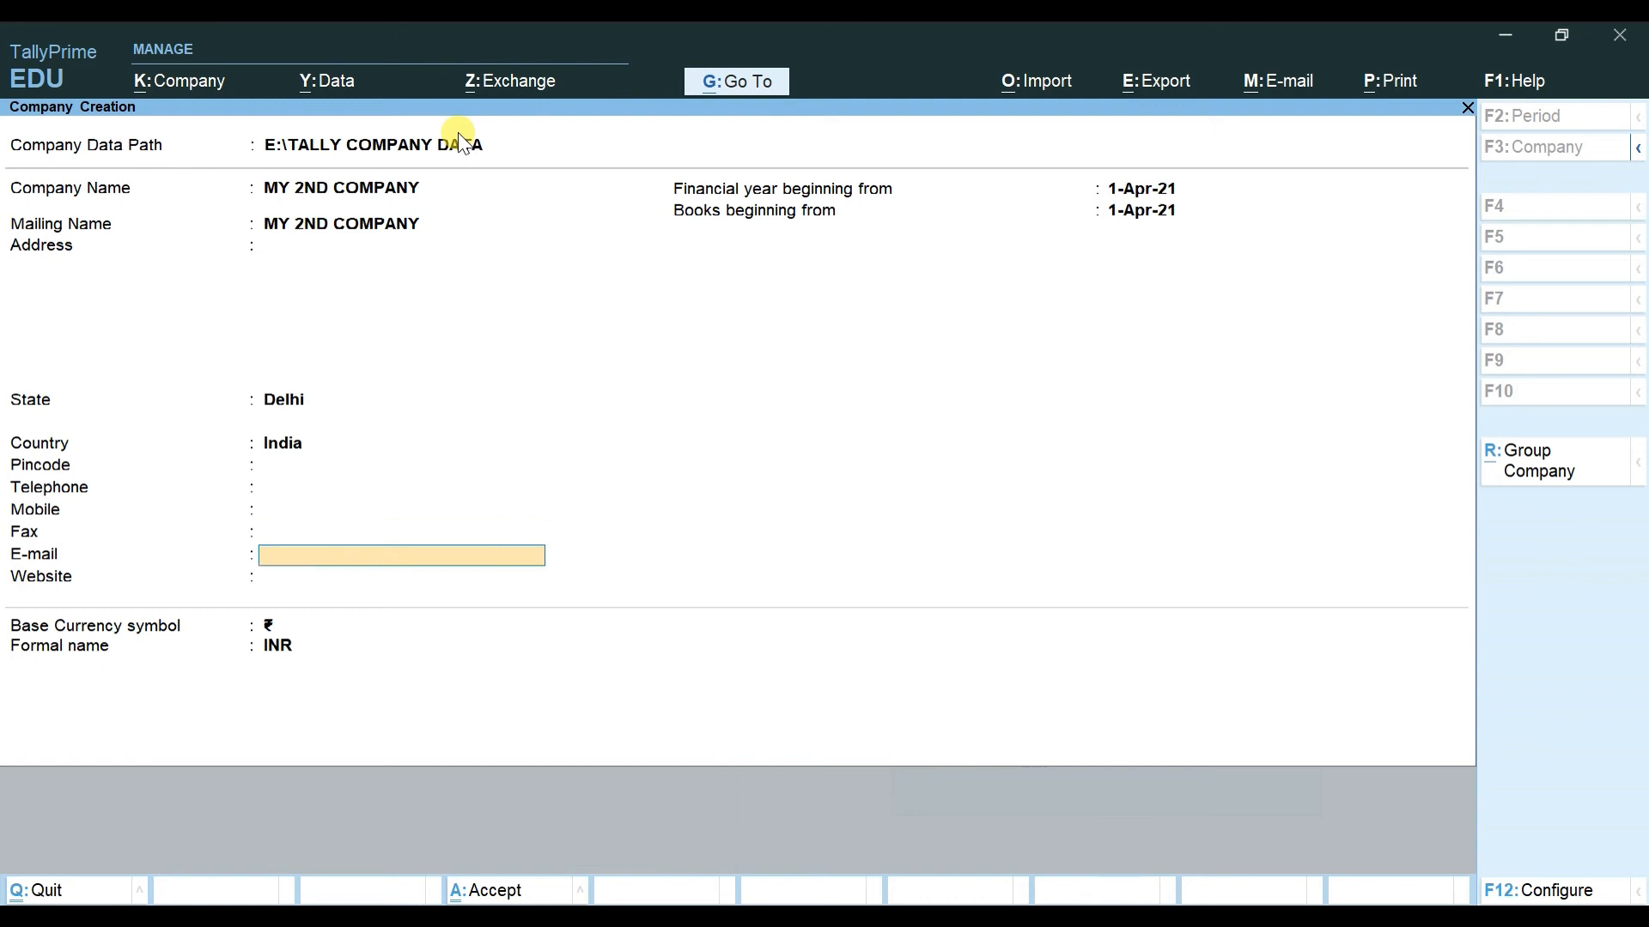
pyautogui.press('Return')
pyautogui.press('Return')
pyautogui.press('Return')
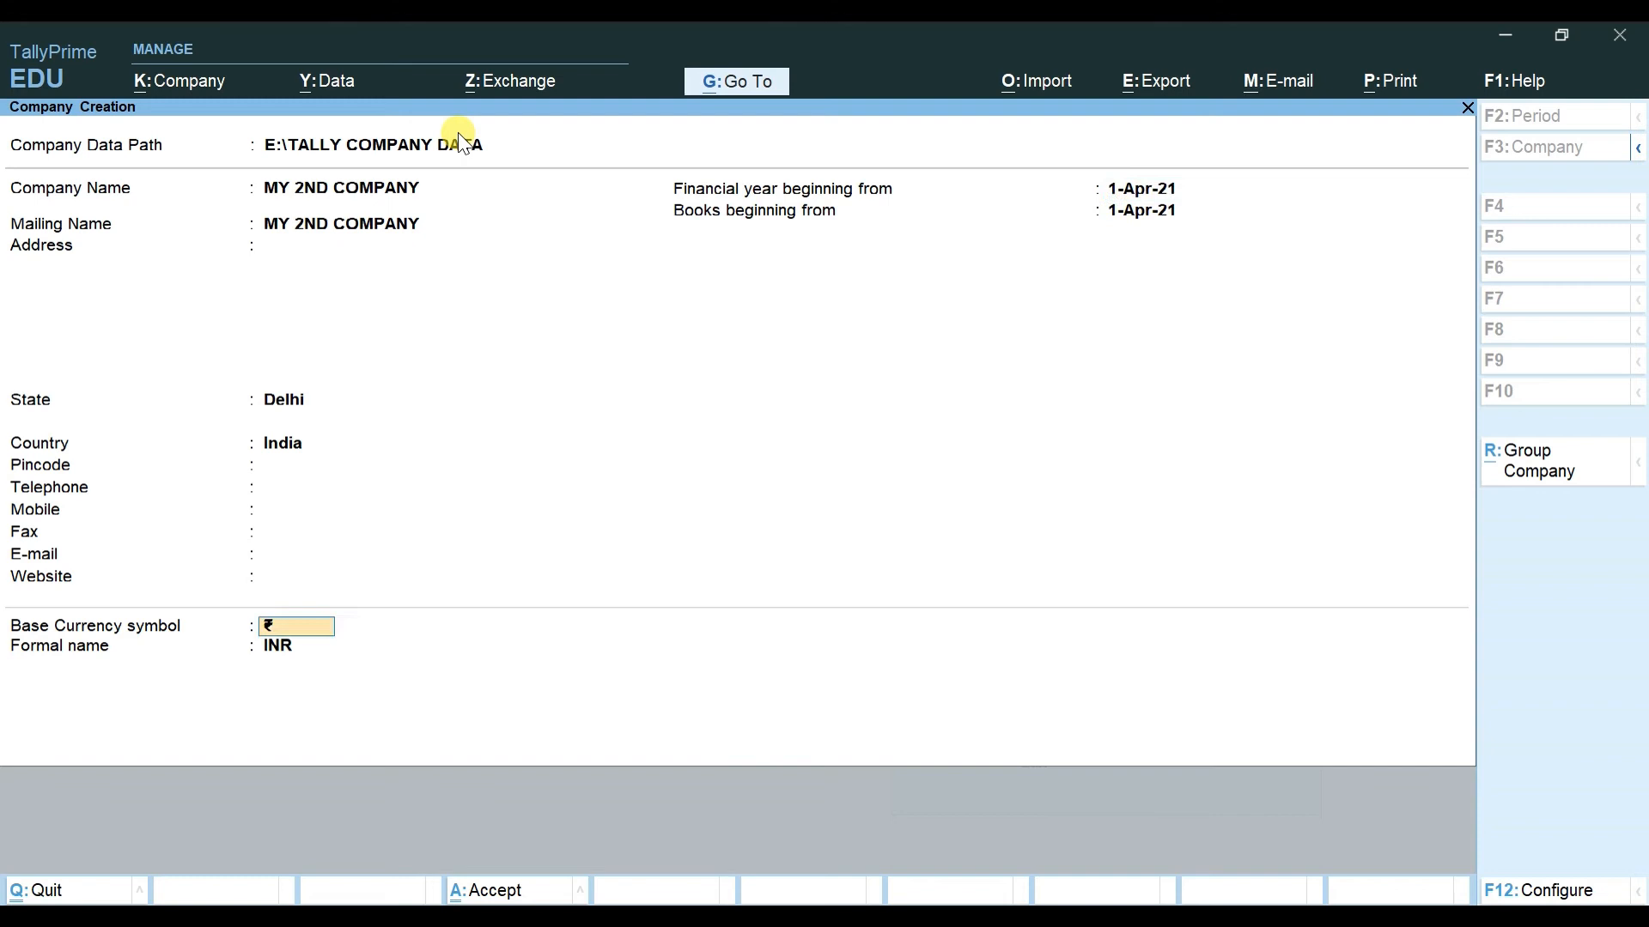
pyautogui.press('BackSpace')
pyautogui.press('Return')
pyautogui.press('Return')
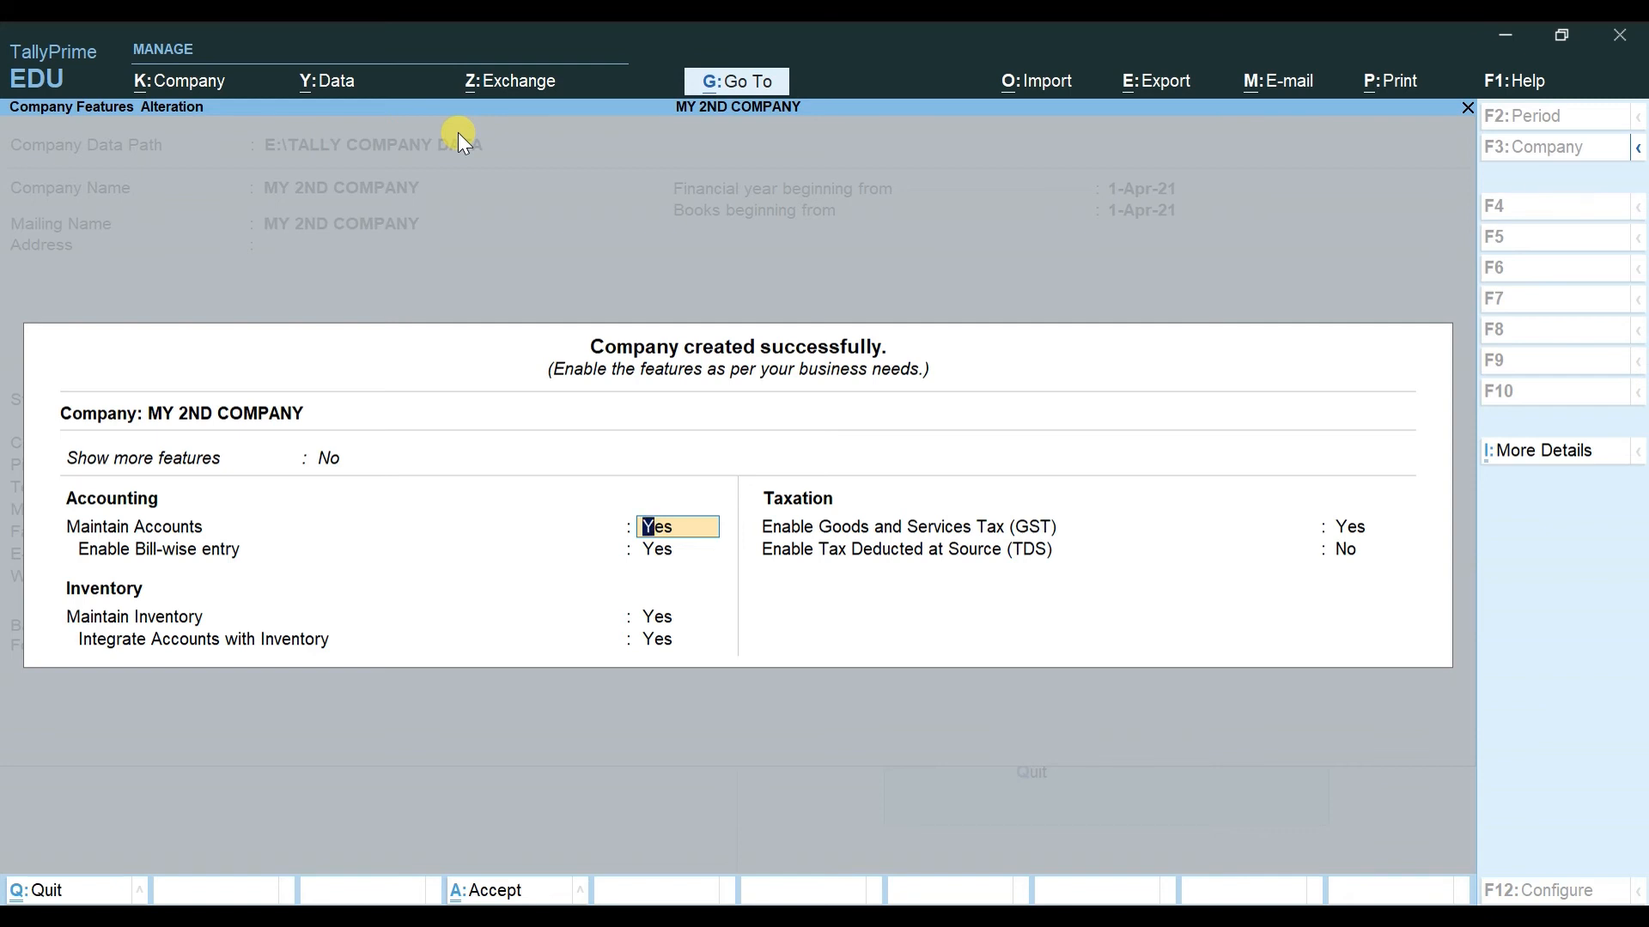
# Step: Set Show more features and Show all features to Yes, then bring up the More Details list
pyautogui.press('Up')
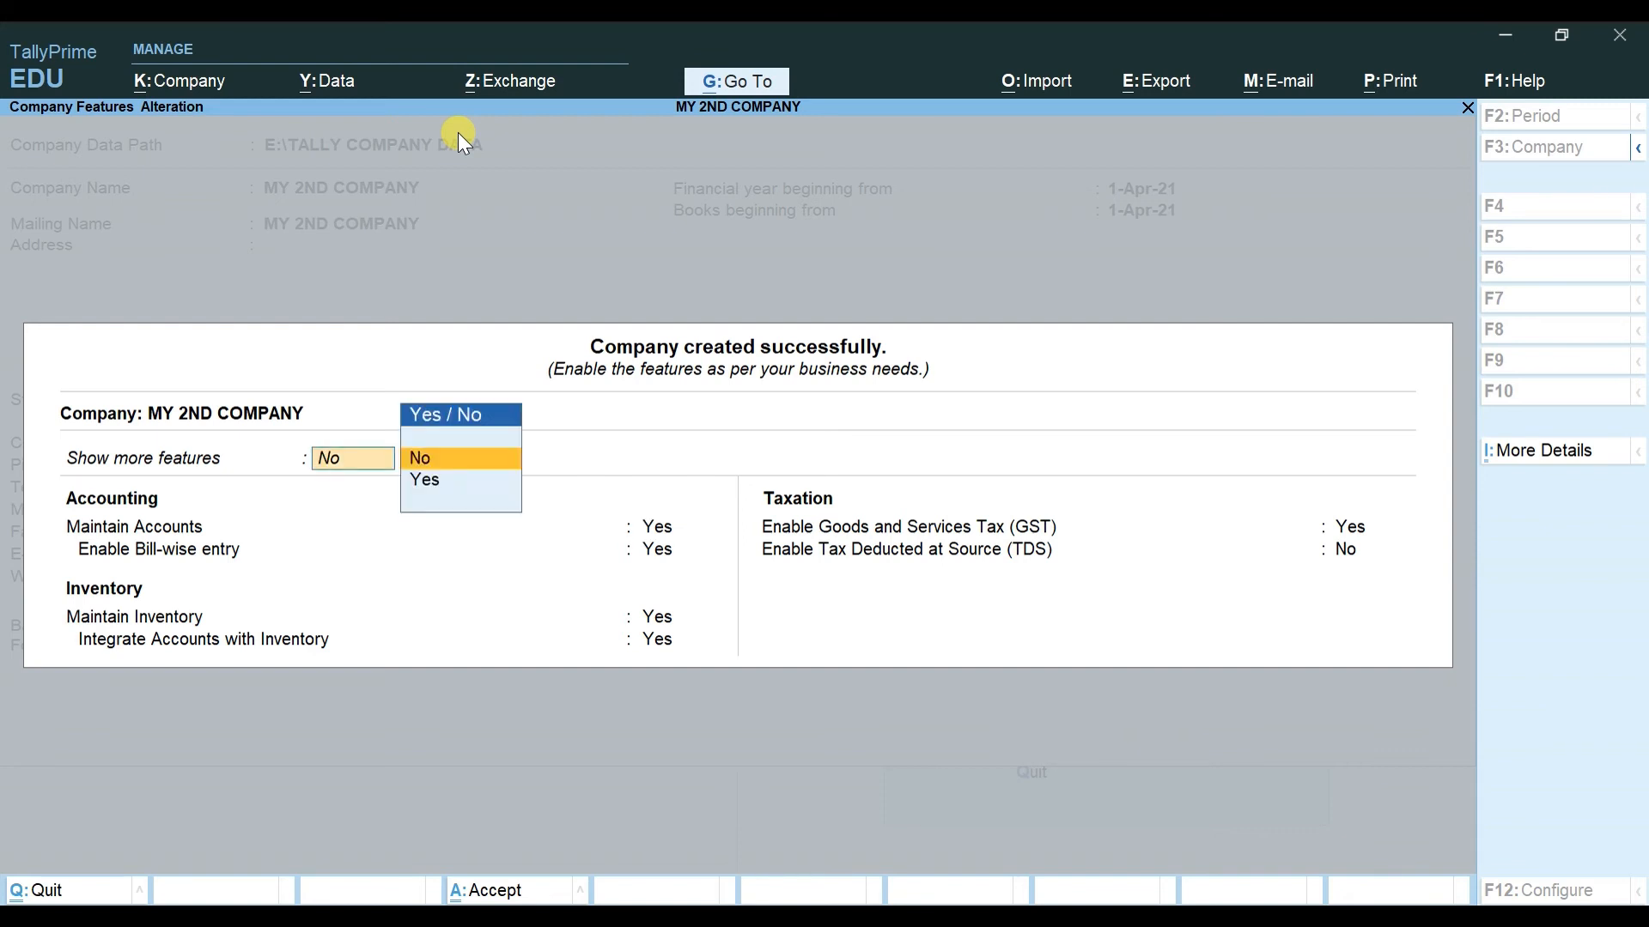
pyautogui.press('Down')
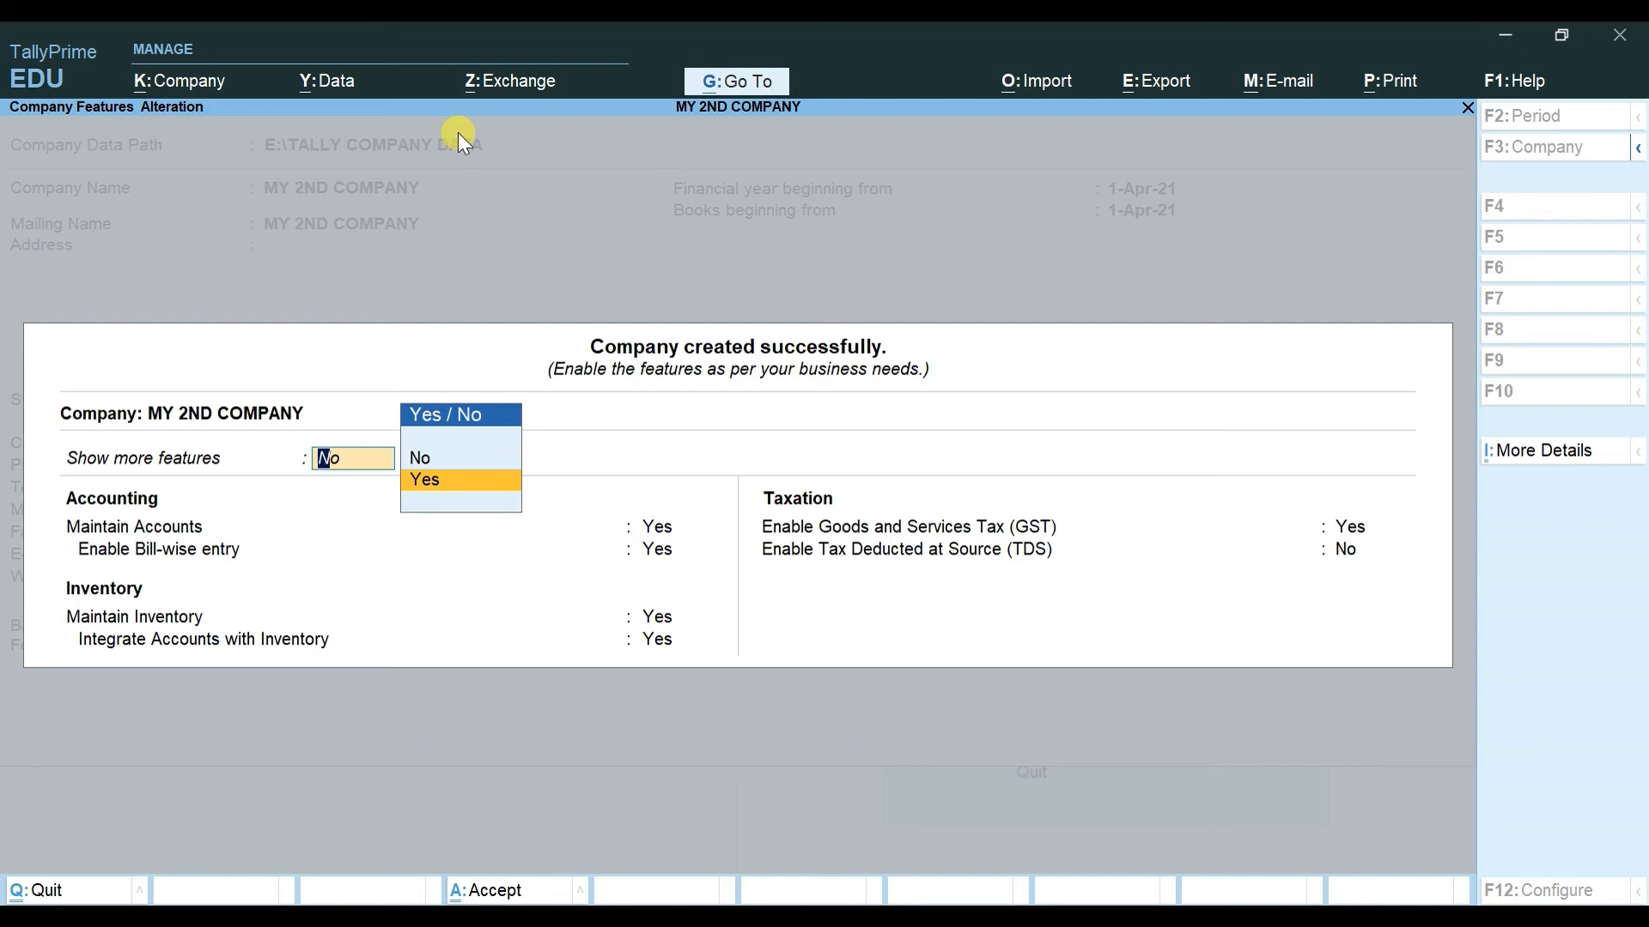
pyautogui.press('Return')
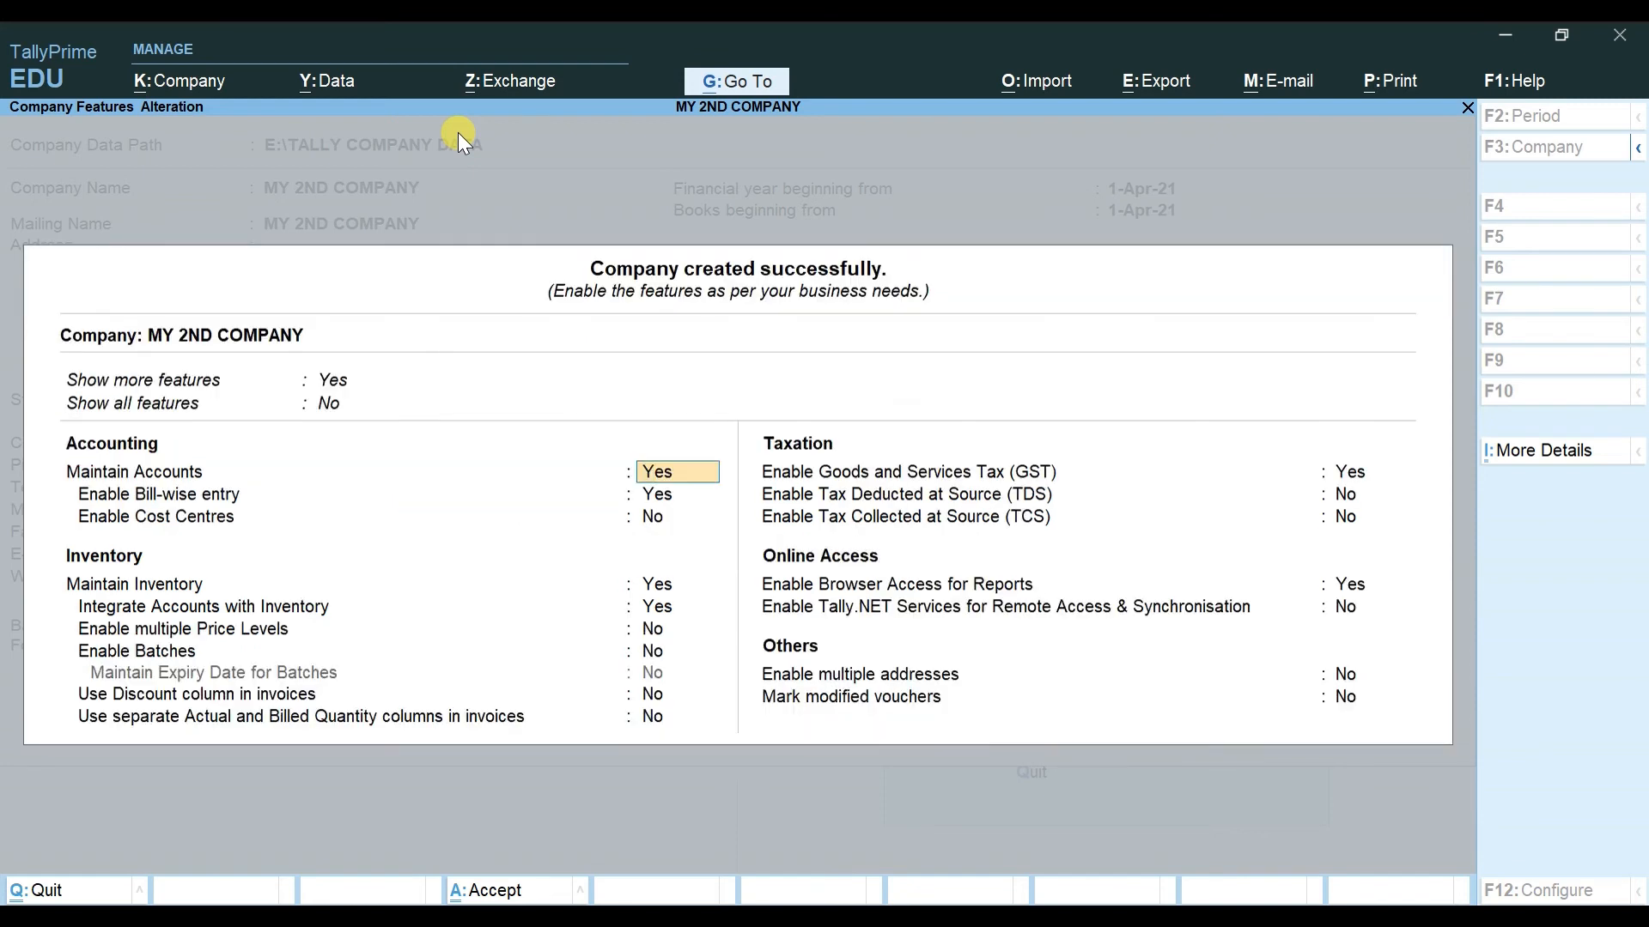
pyautogui.press('Up')
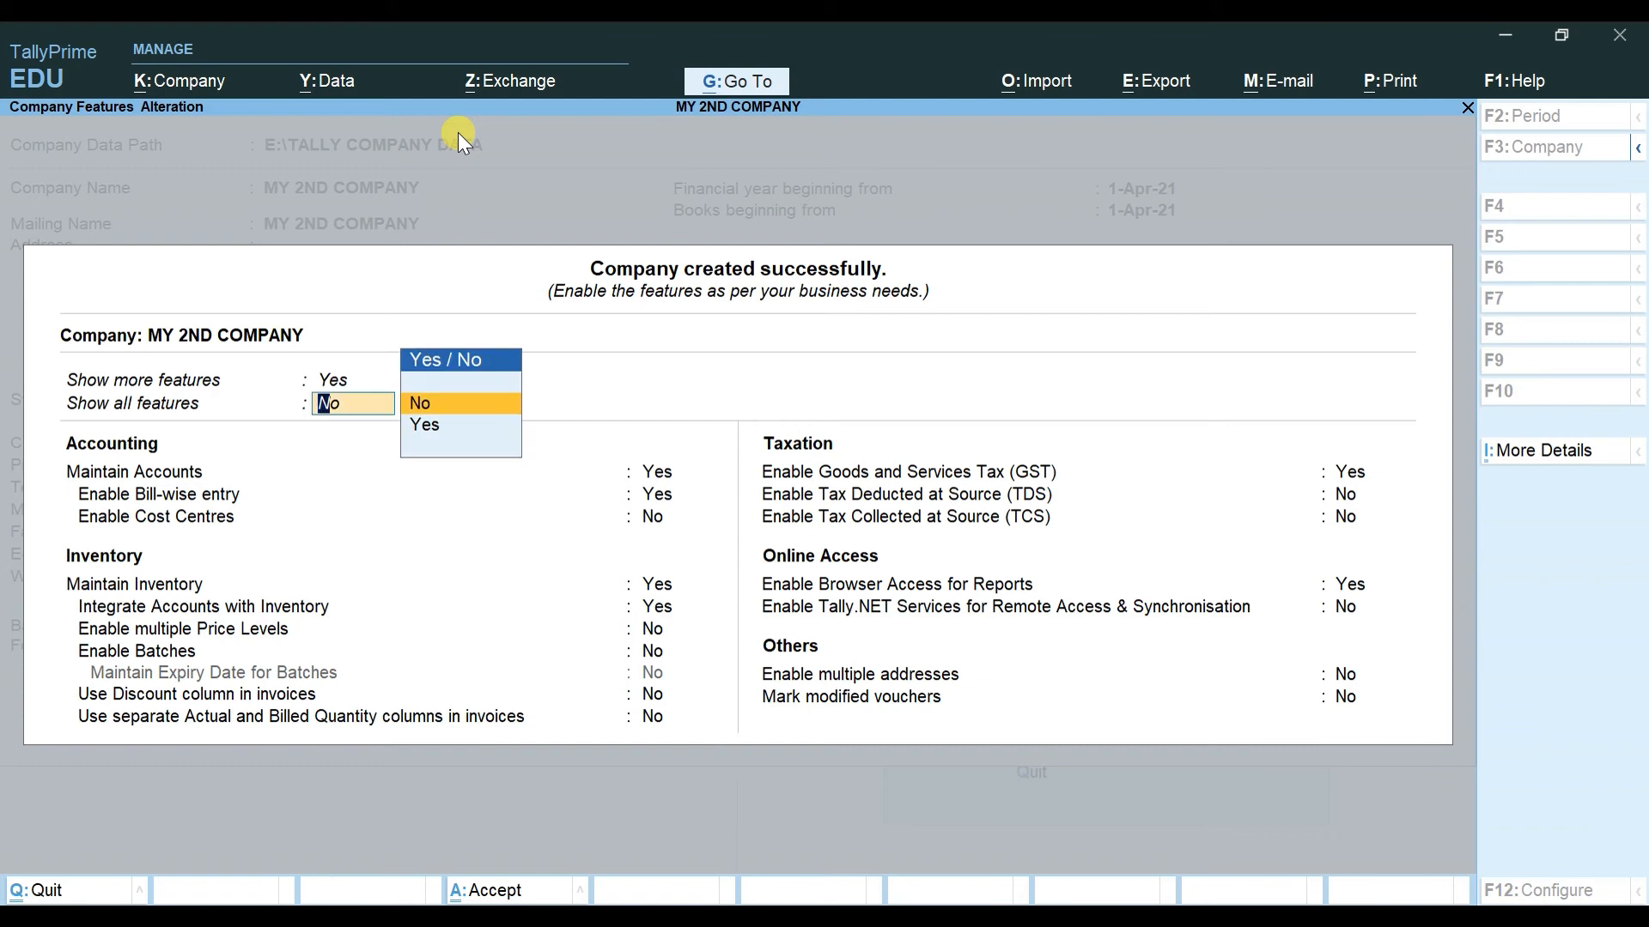
pyautogui.write('y')
pyautogui.press('Return')
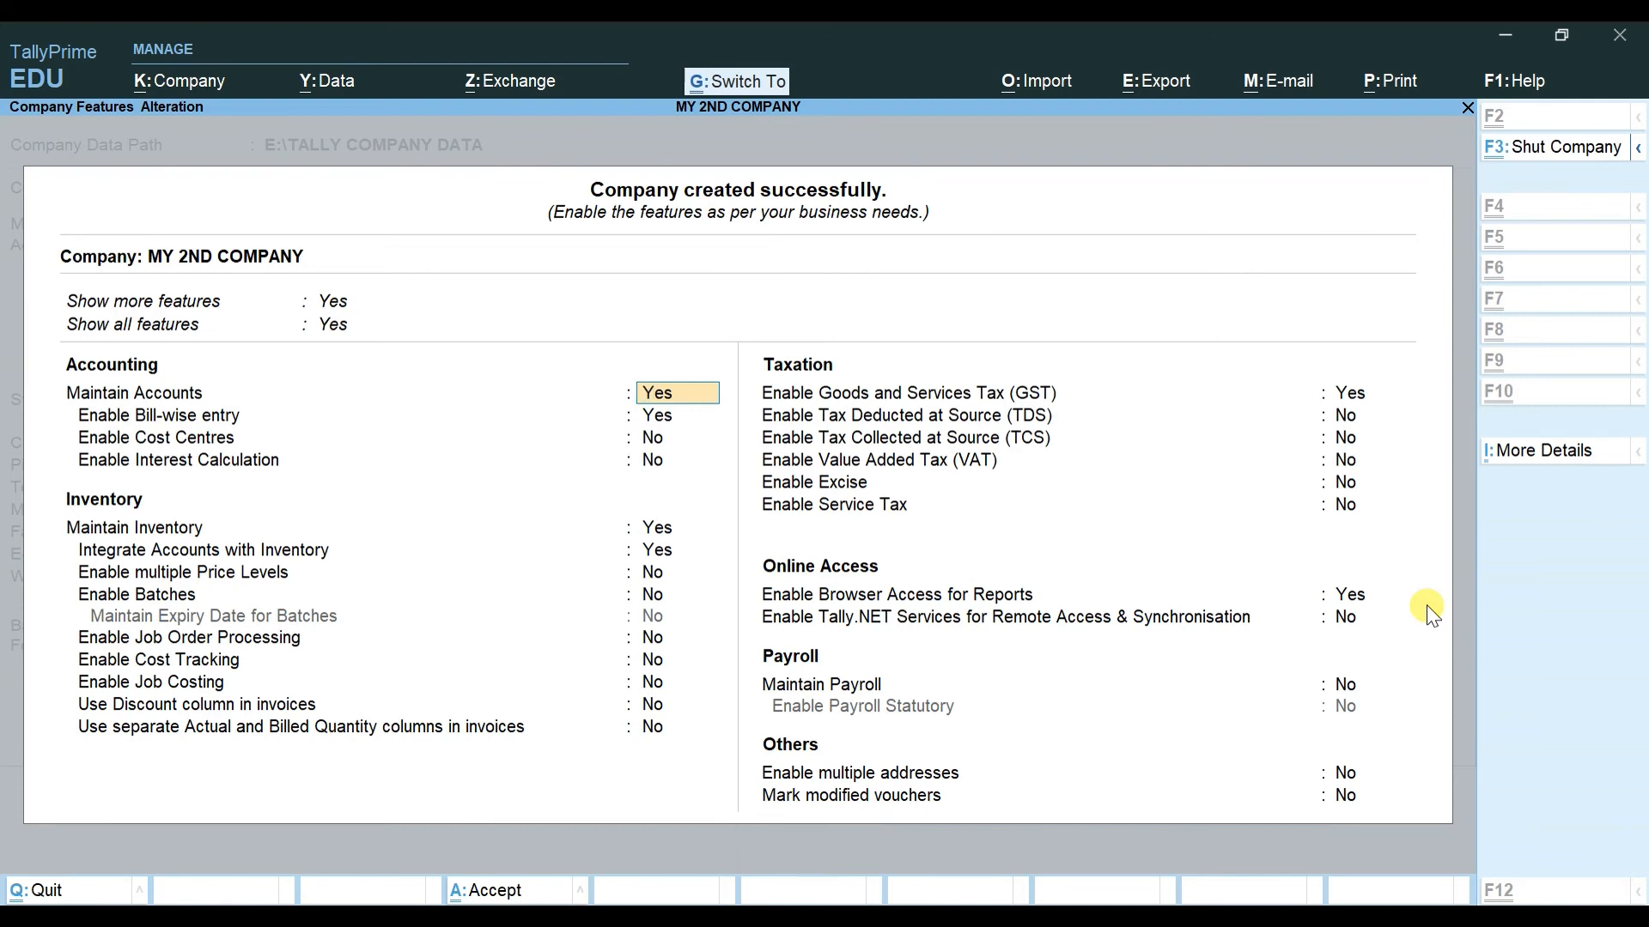
pyautogui.hotkey('ctrl', 'i')
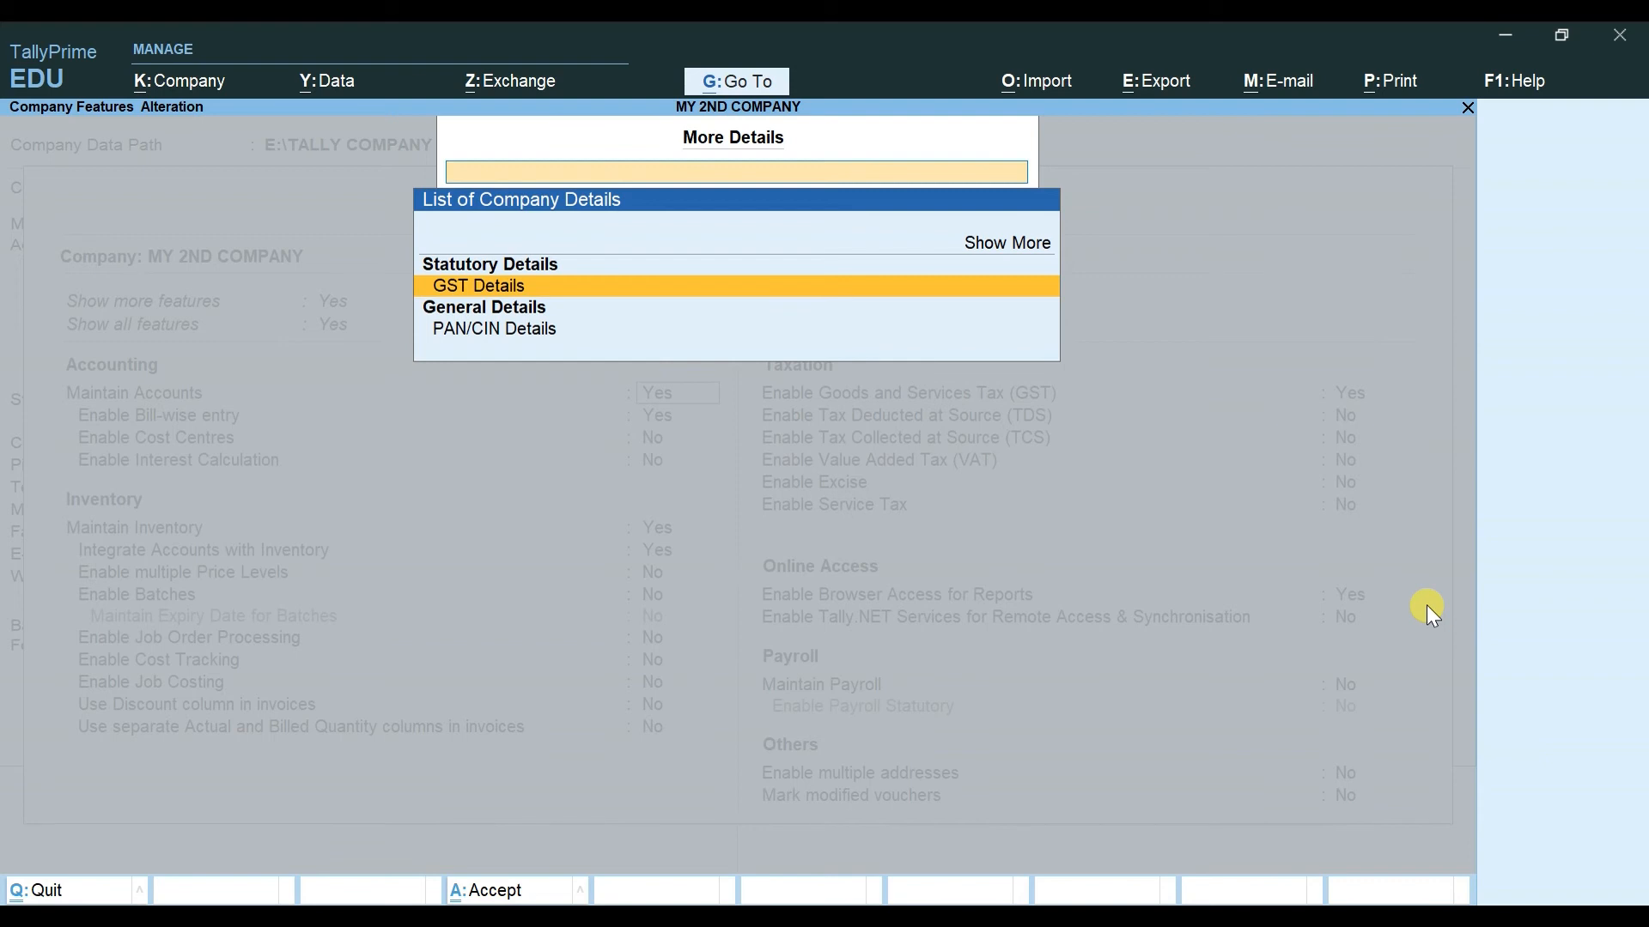
# Step: Expand the company details list with Show More and turn on Show Inactive entries
pyautogui.press('Down')
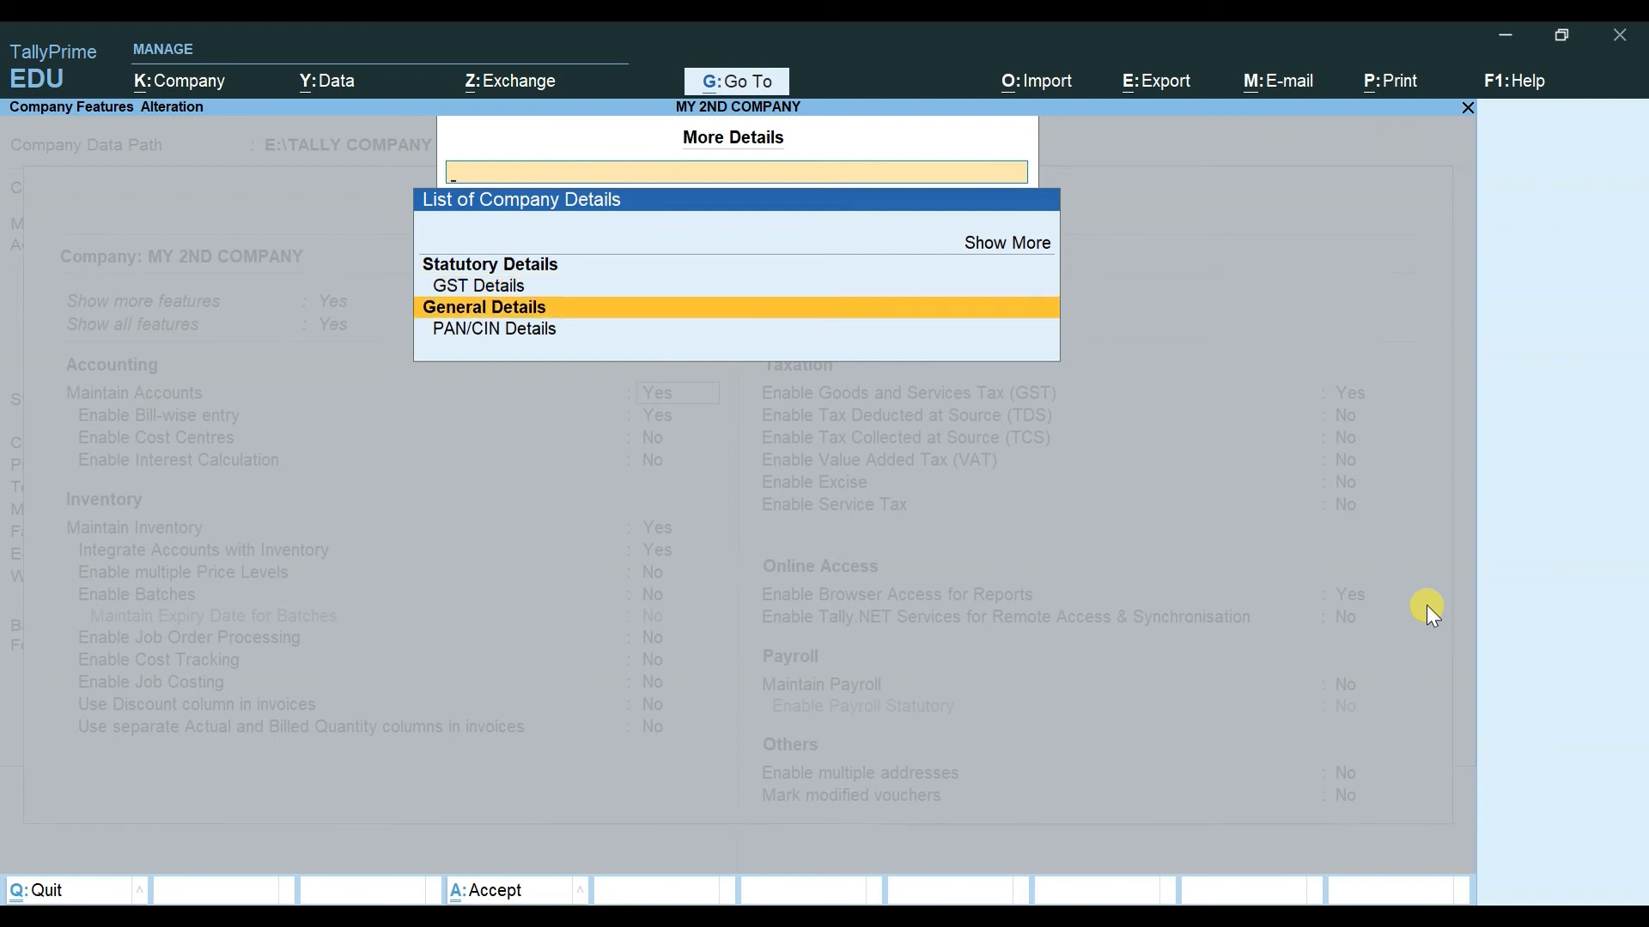
pyautogui.press('Down')
pyautogui.press('Up')
pyautogui.press('Up')
pyautogui.press('Up')
pyautogui.press('Down')
pyautogui.press('Down')
pyautogui.press('Up')
pyautogui.press('Up')
pyautogui.press('Up')
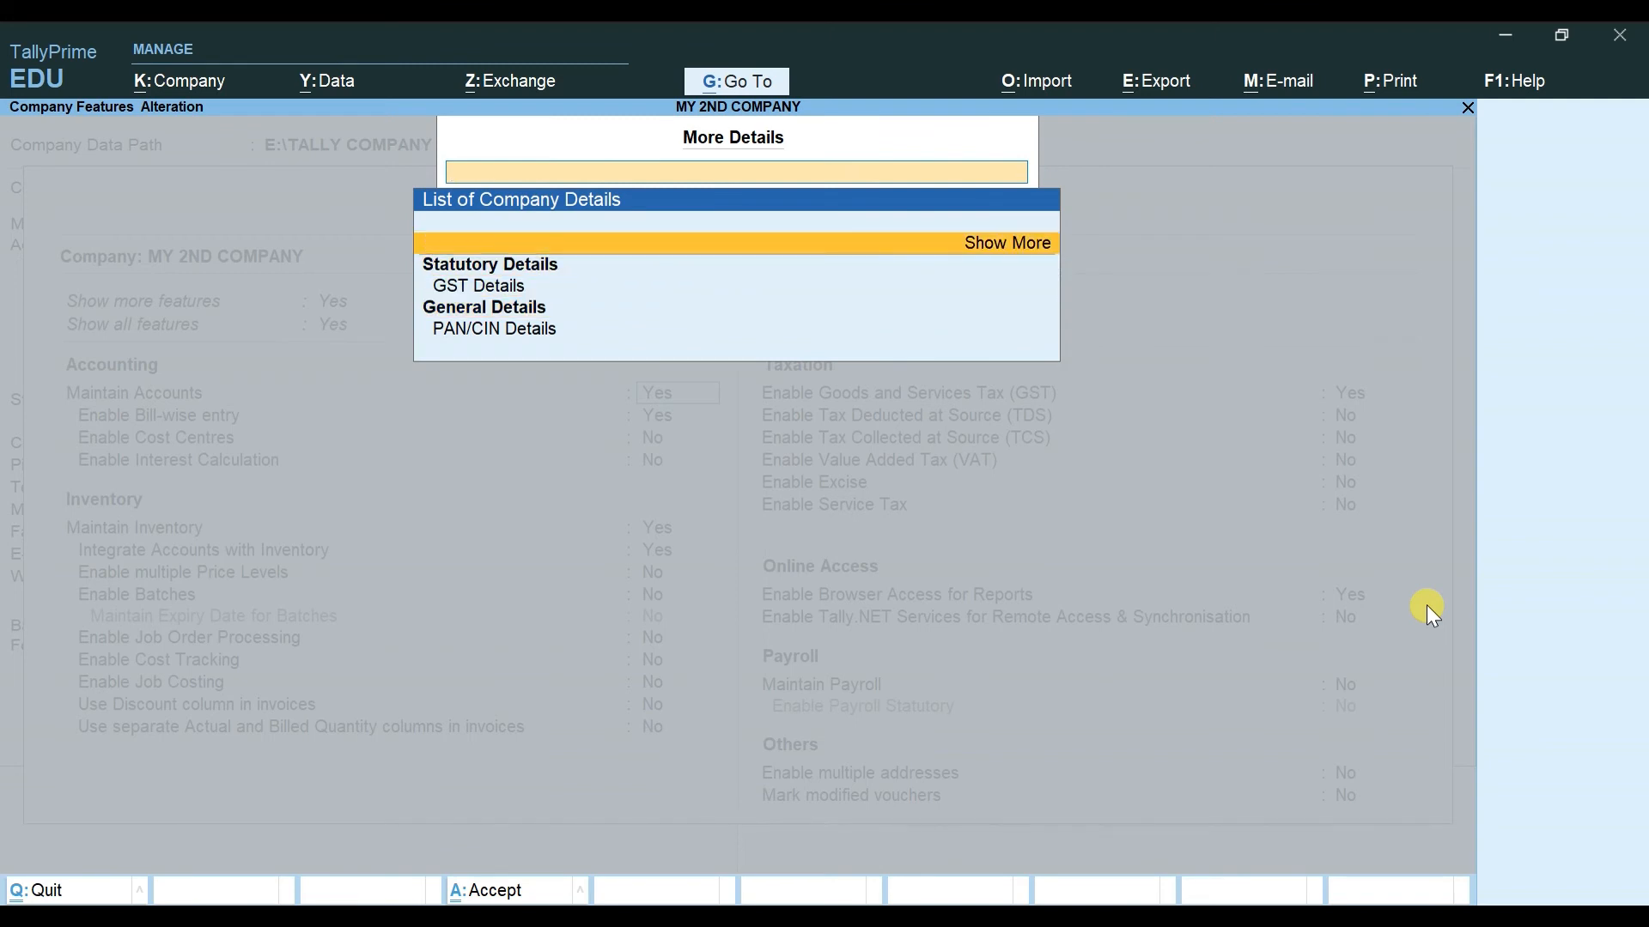
pyautogui.press('Return')
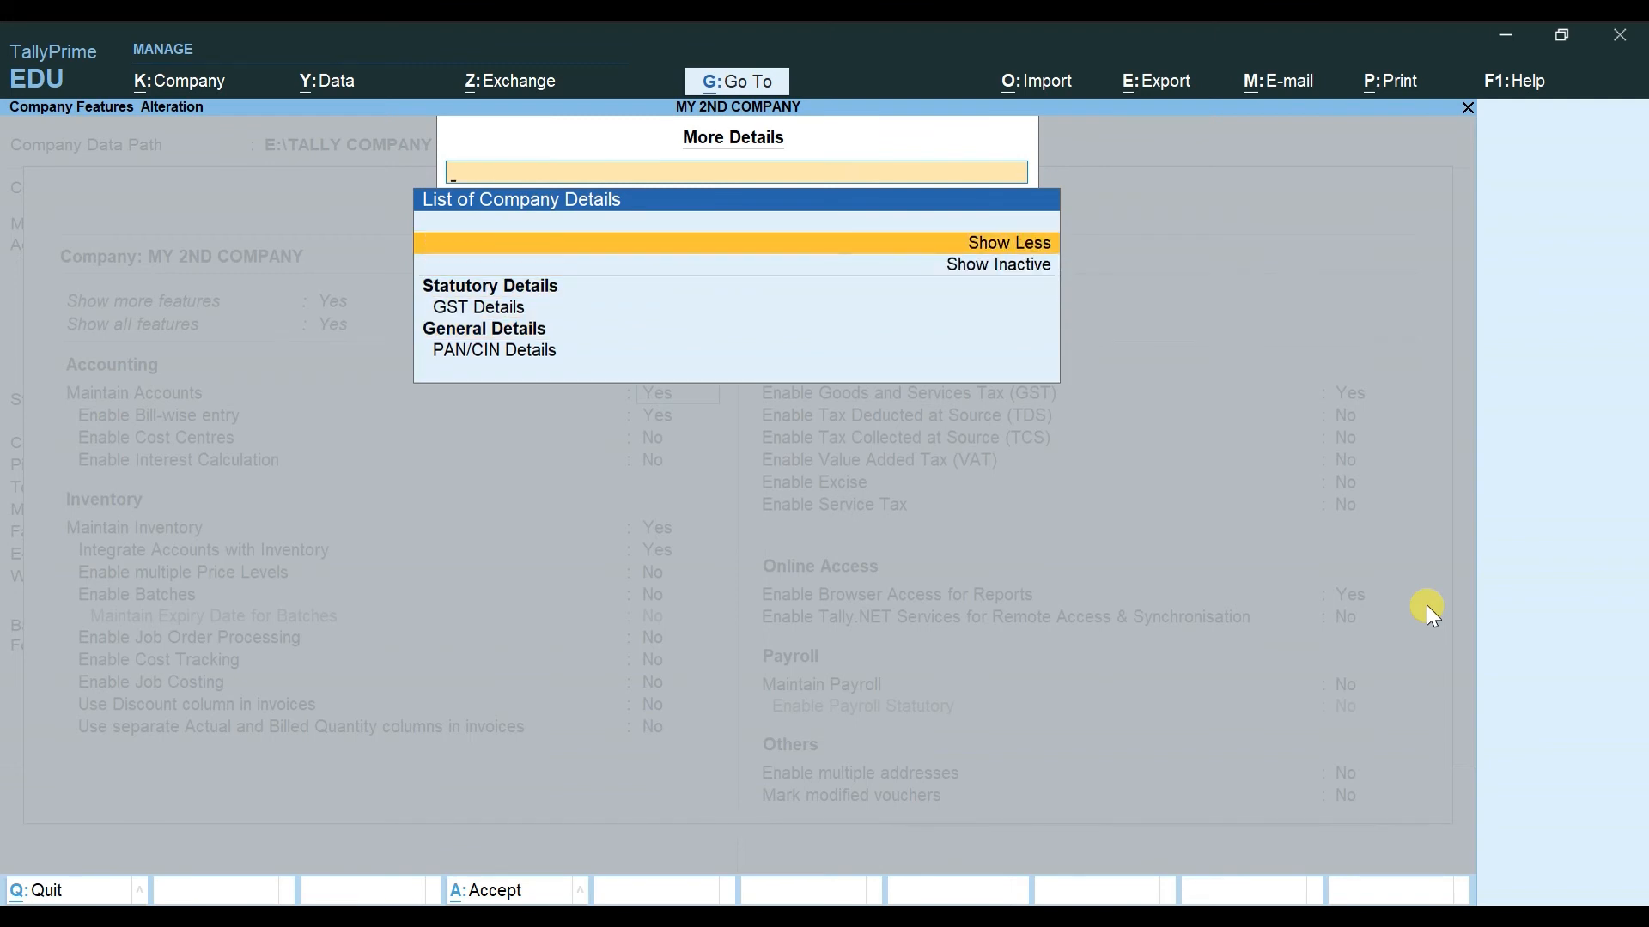
pyautogui.press('Down')
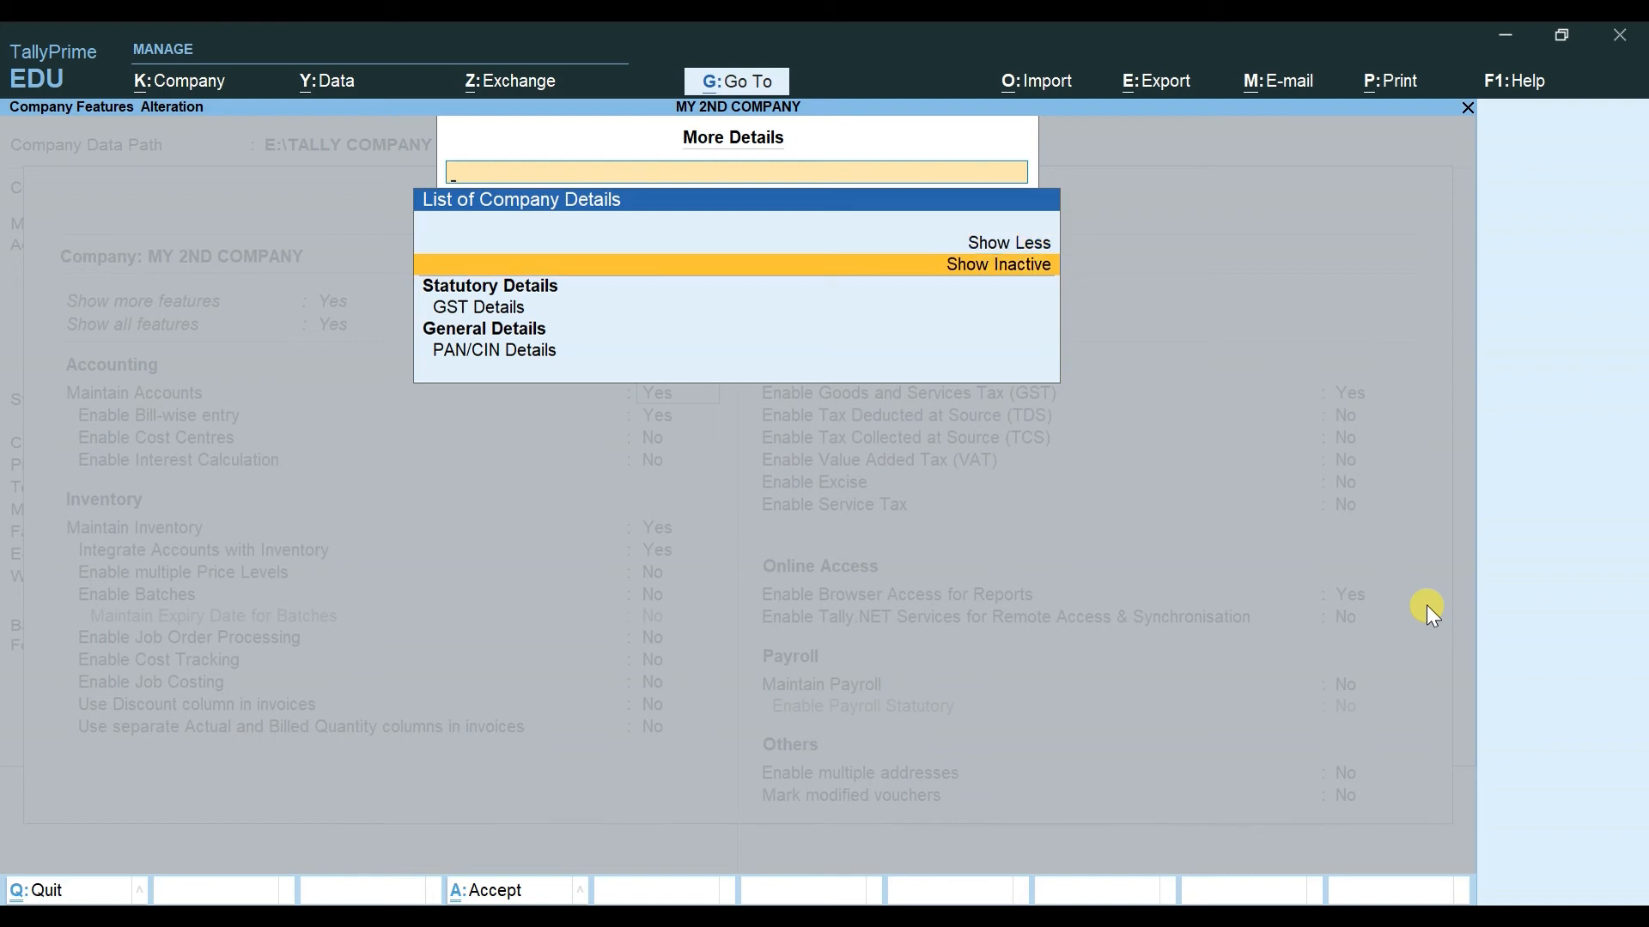
pyautogui.press('Return')
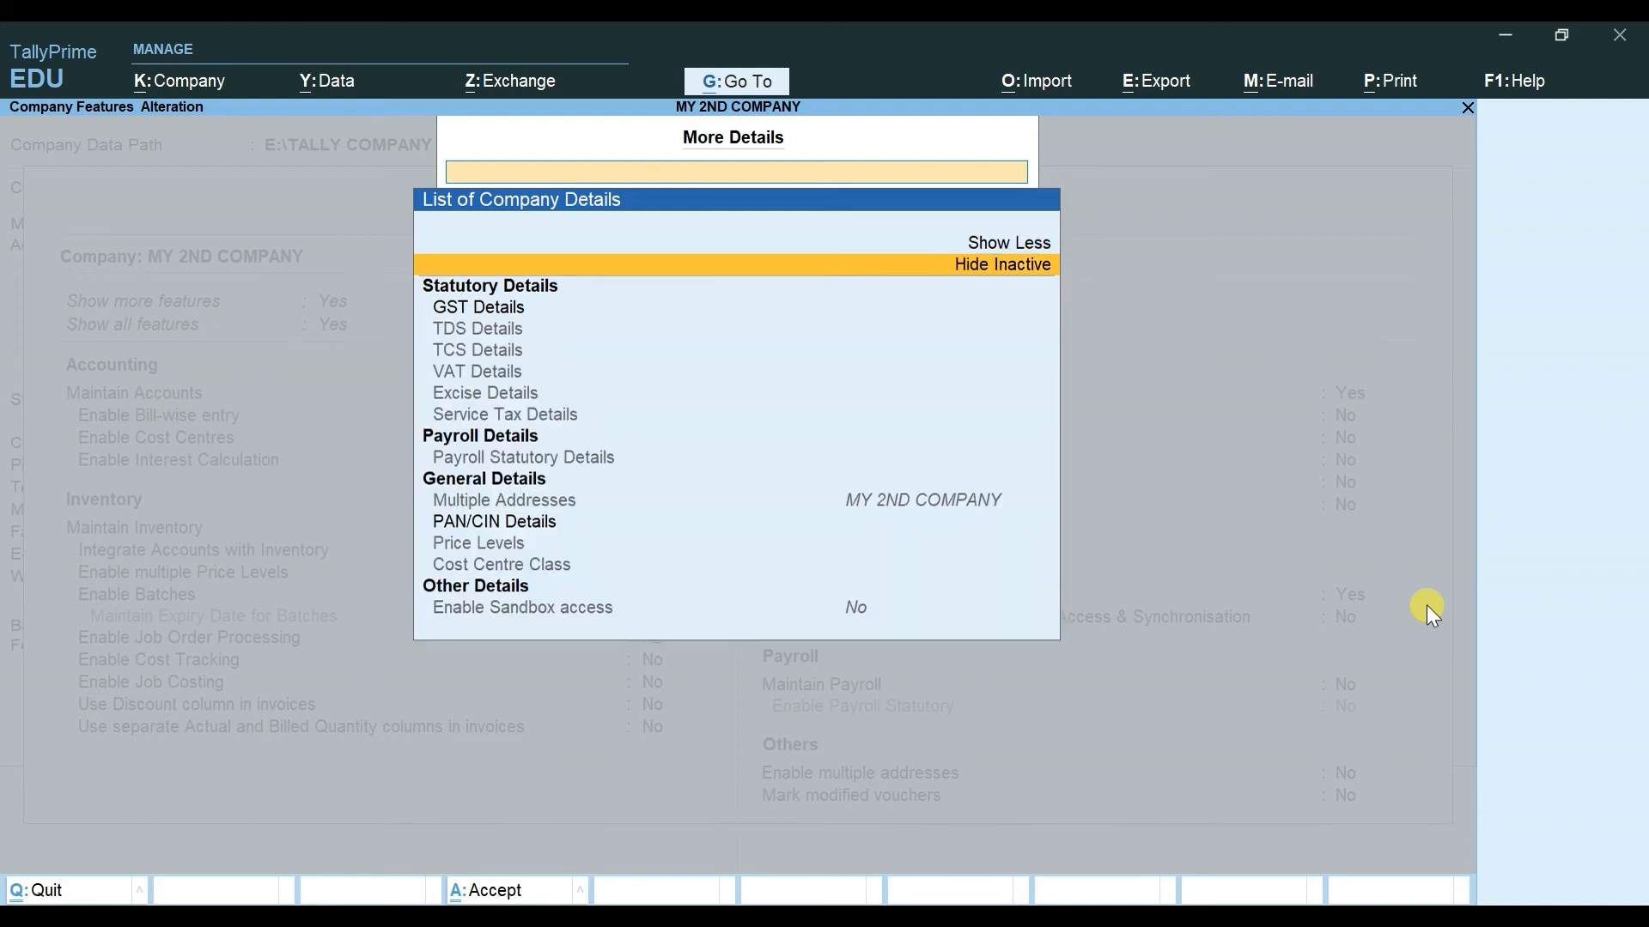
# Step: Browse Payroll, Cost Centre, TCS and other statutory detail entries, then close the list
pyautogui.press('Down')
pyautogui.press('Down')
pyautogui.press('Down')
pyautogui.press('Down')
pyautogui.press('Down')
pyautogui.press('Down')
pyautogui.press('Down')
pyautogui.press('Down')
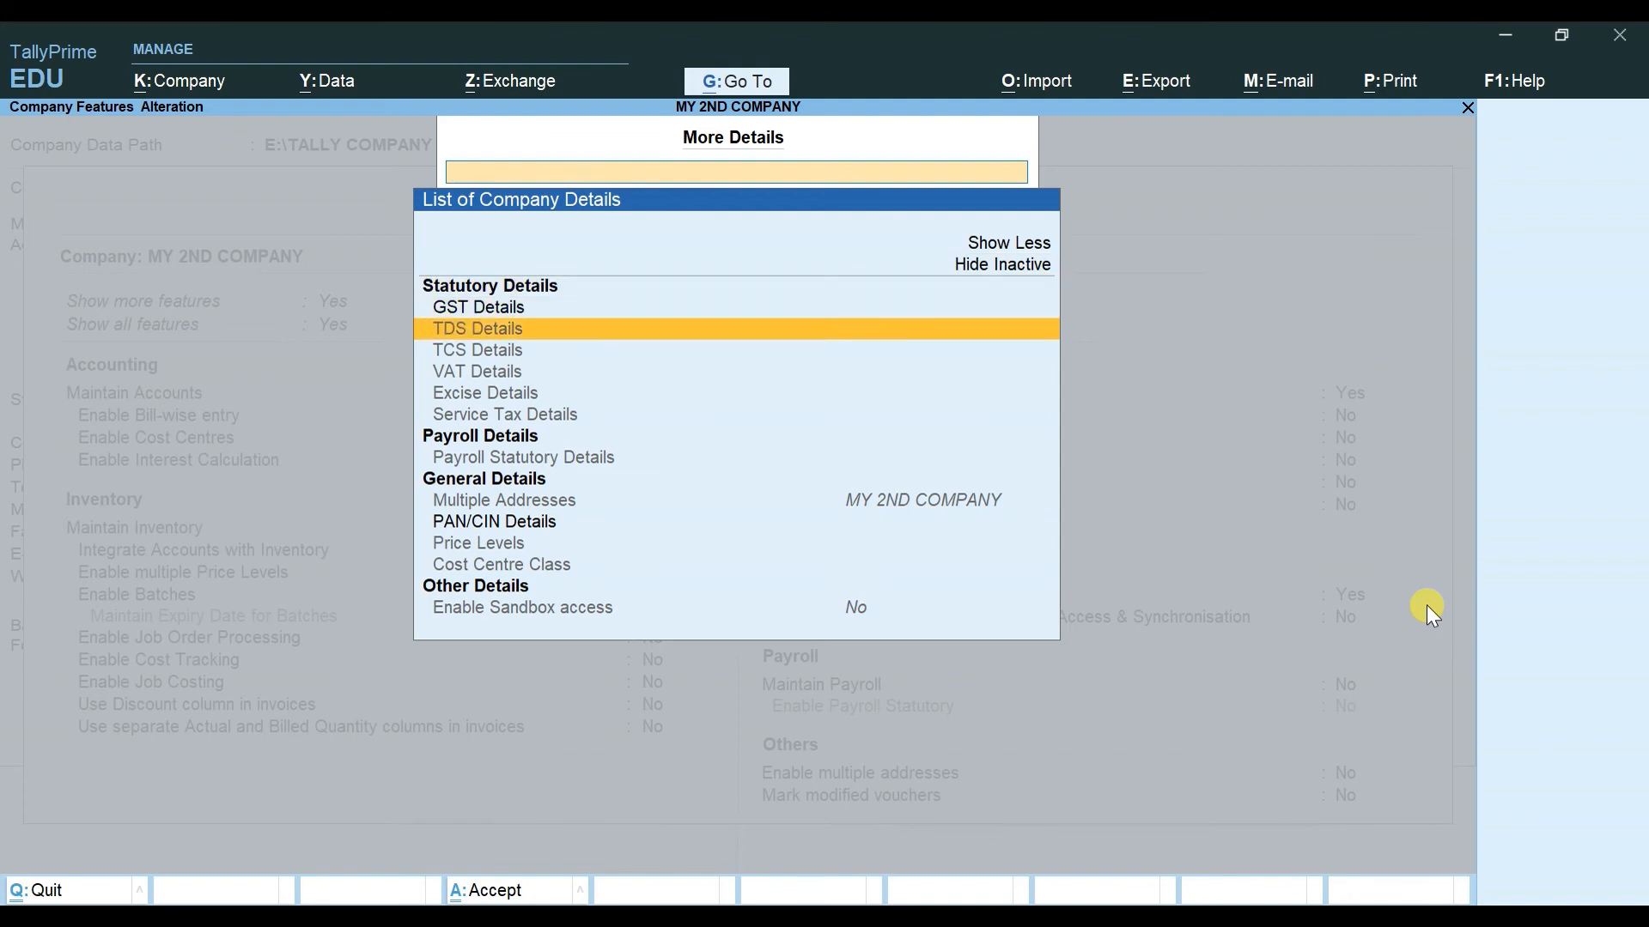
pyautogui.press('Down')
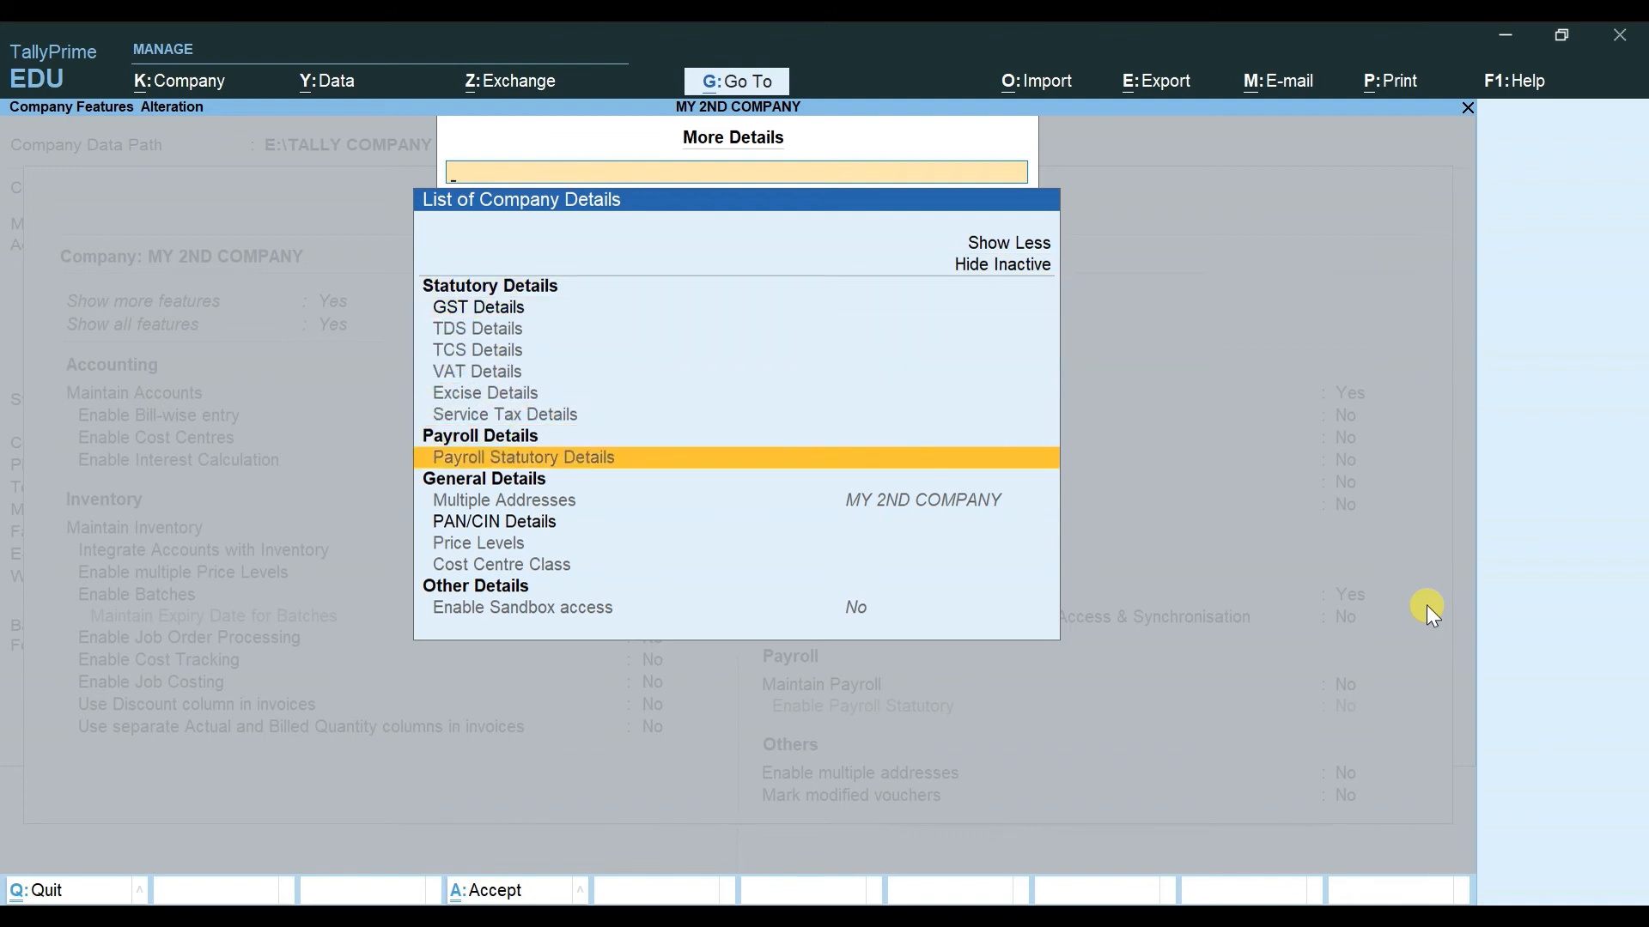
pyautogui.press('Down')
pyautogui.press('Down')
pyautogui.press('Down')
pyautogui.press('Down')
pyautogui.press('Down')
pyautogui.press('Down')
pyautogui.press('Down')
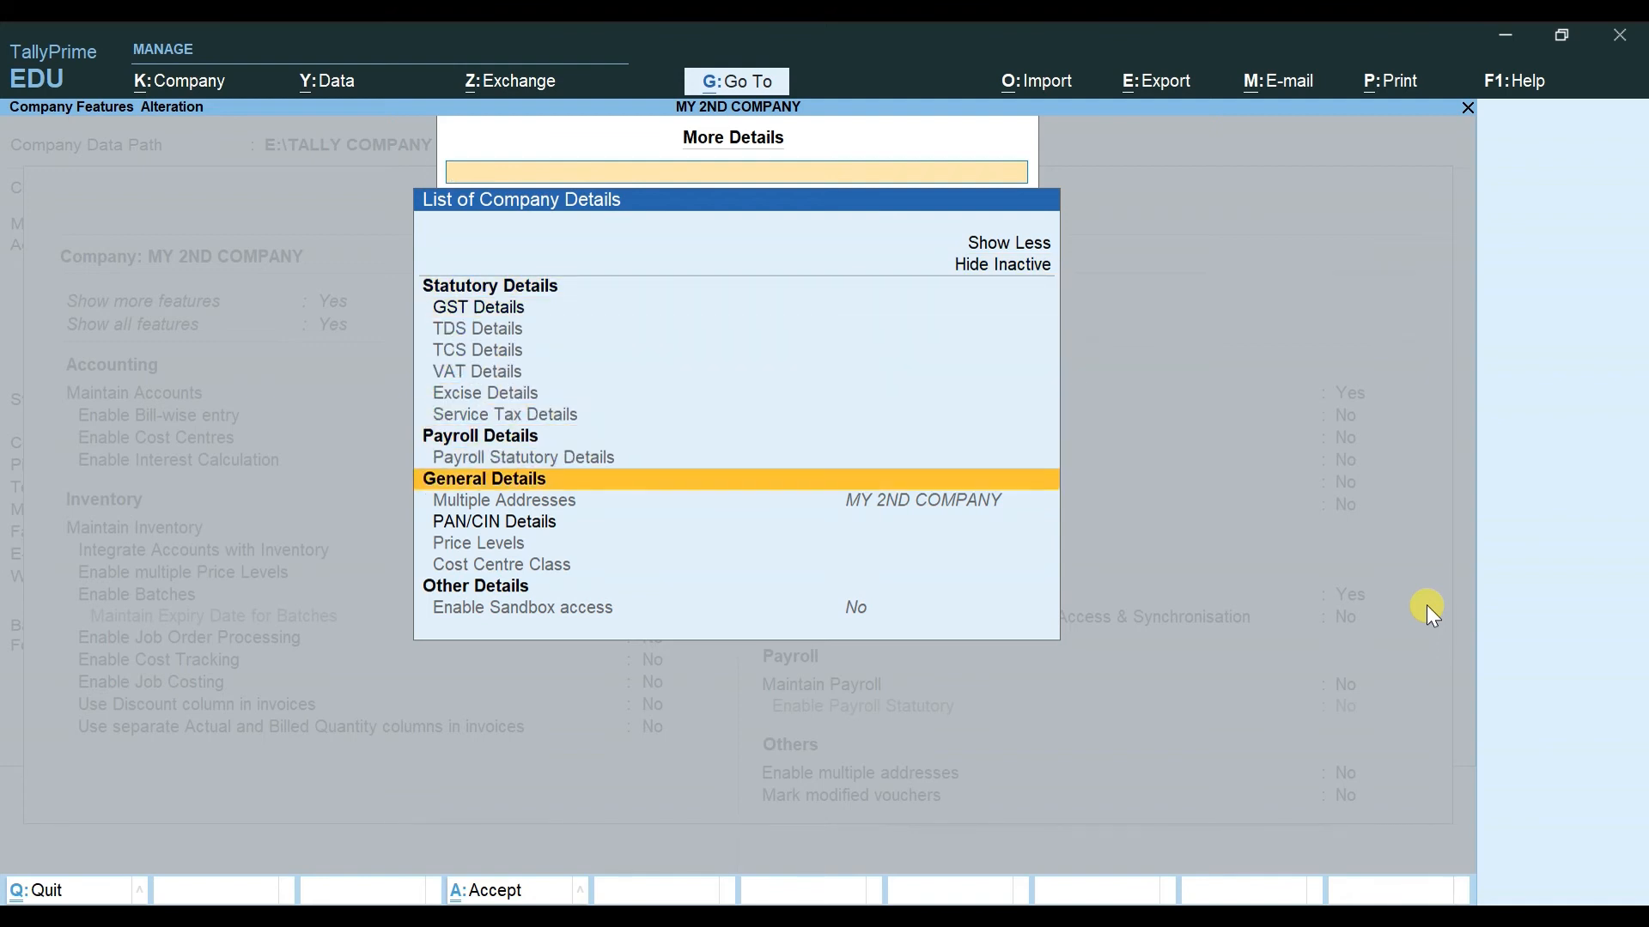
pyautogui.press('Up')
pyautogui.press('Up')
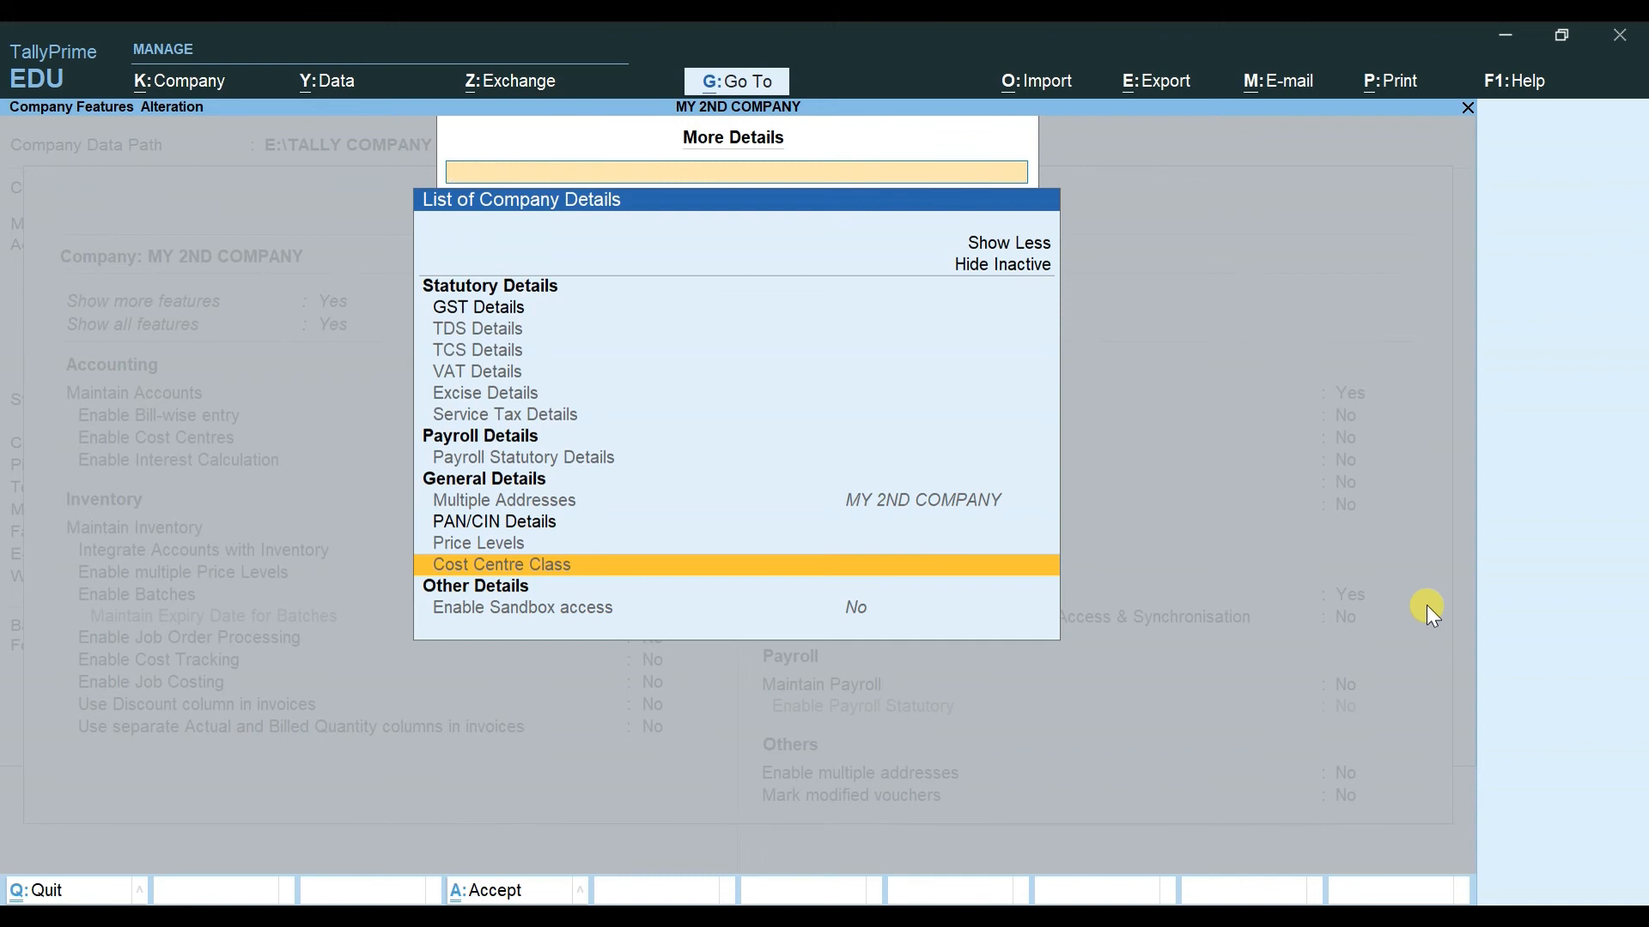
pyautogui.press('Up')
pyautogui.press('Up')
pyautogui.press('Up')
pyautogui.press('Up')
pyautogui.press('Up')
pyautogui.press('Up')
pyautogui.press('Up')
pyautogui.press('Up')
pyautogui.press('Up')
pyautogui.press('Up')
pyautogui.press('Up')
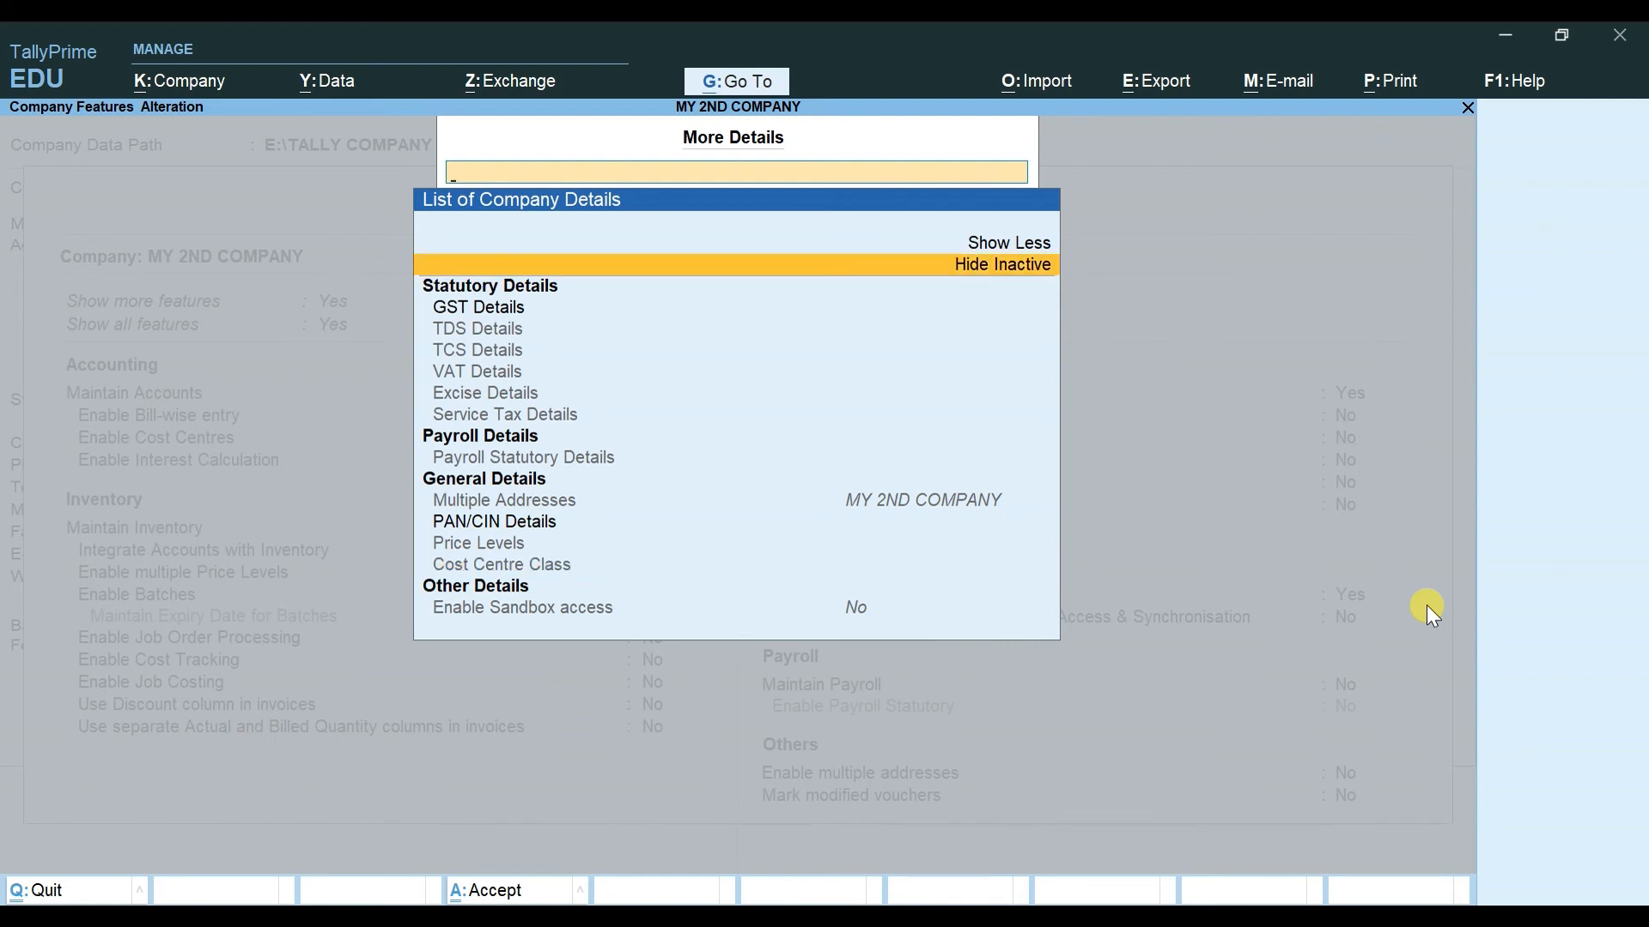
pyautogui.press('Return')
pyautogui.press('Return')
pyautogui.press('Down')
pyautogui.press('Down')
pyautogui.press('Down')
pyautogui.press('Down')
pyautogui.press('Down')
pyautogui.press('Up')
pyautogui.press('Down')
pyautogui.press('Up')
pyautogui.press('Down')
pyautogui.press('Up')
pyautogui.press('Up')
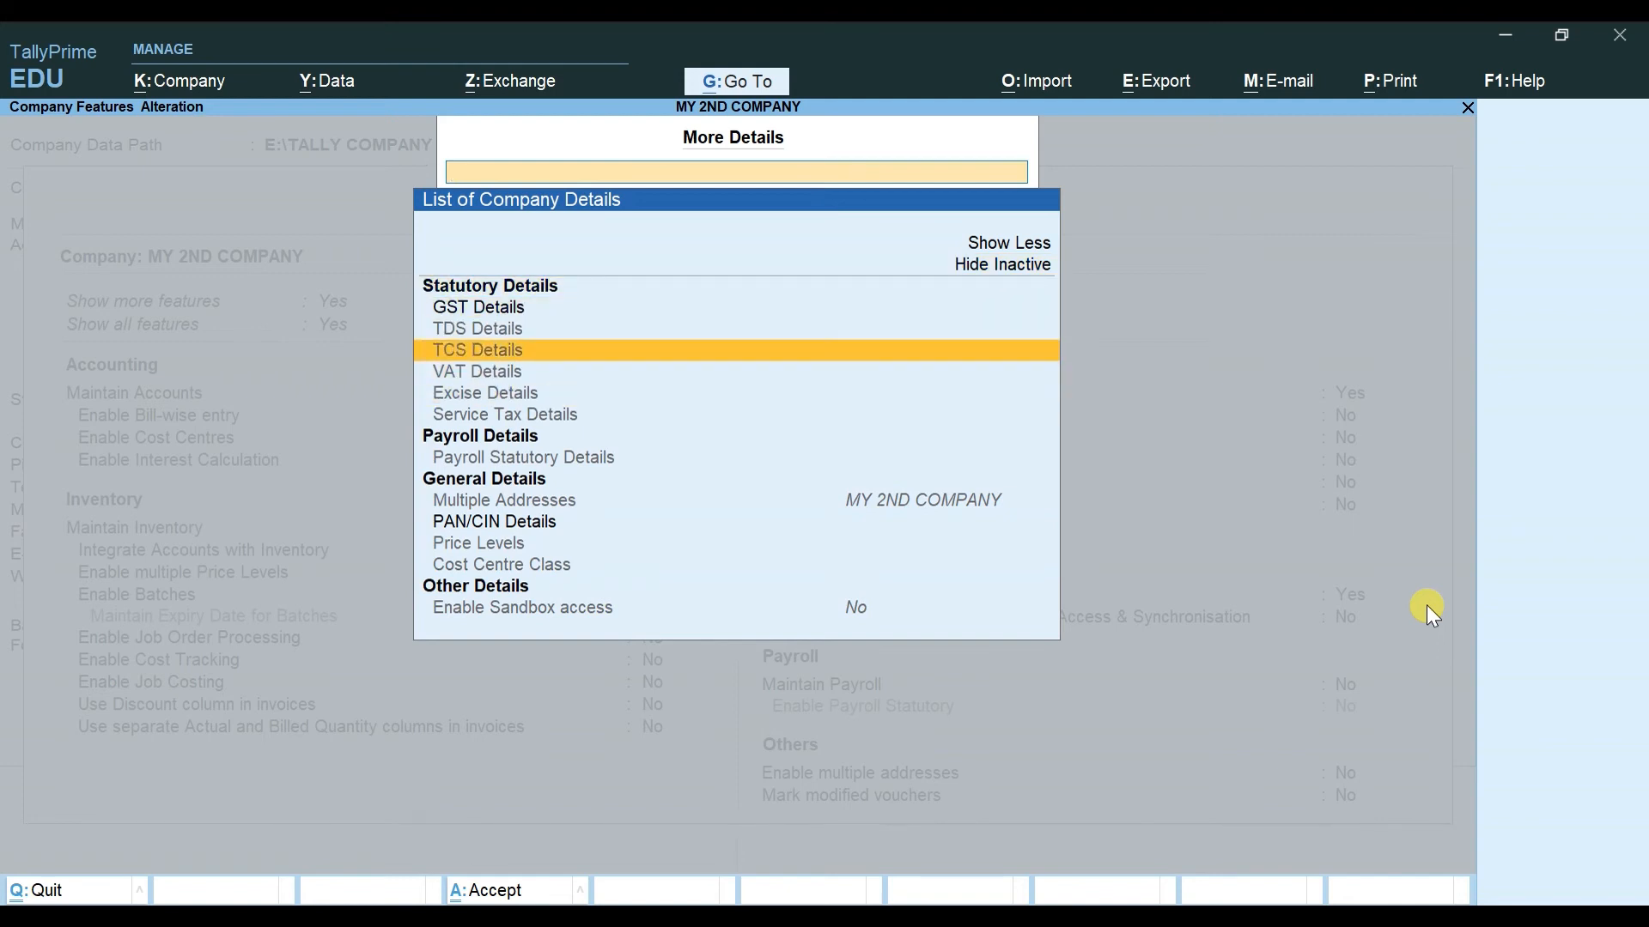
pyautogui.press('Up')
pyautogui.press('Up')
pyautogui.press('Up')
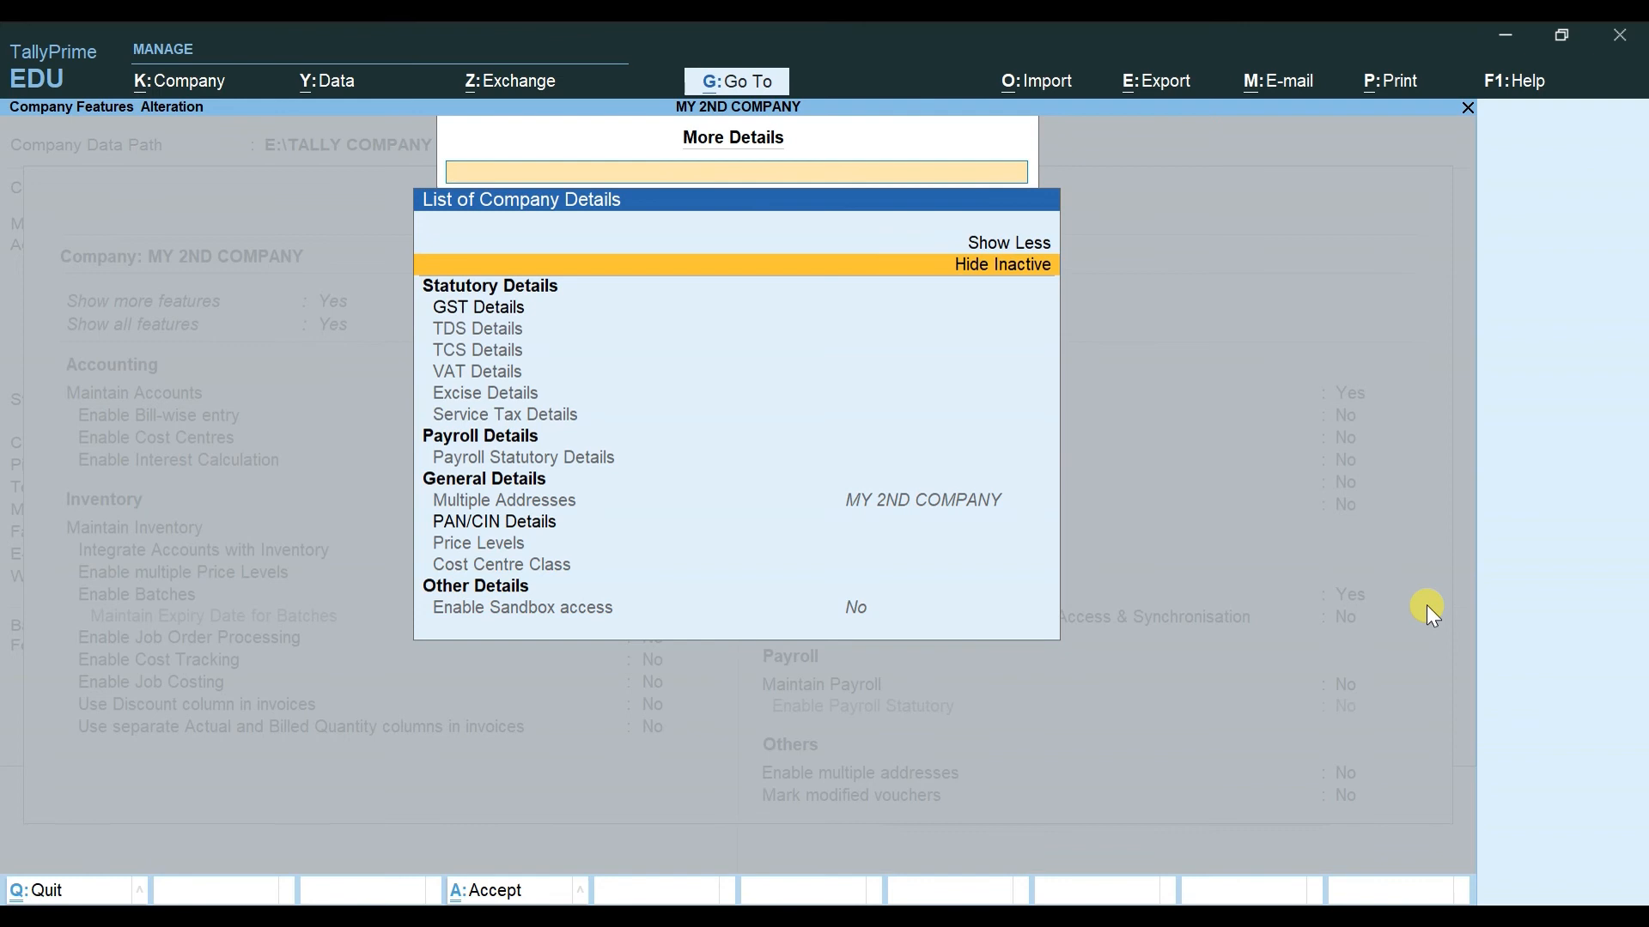
pyautogui.press('Escape')
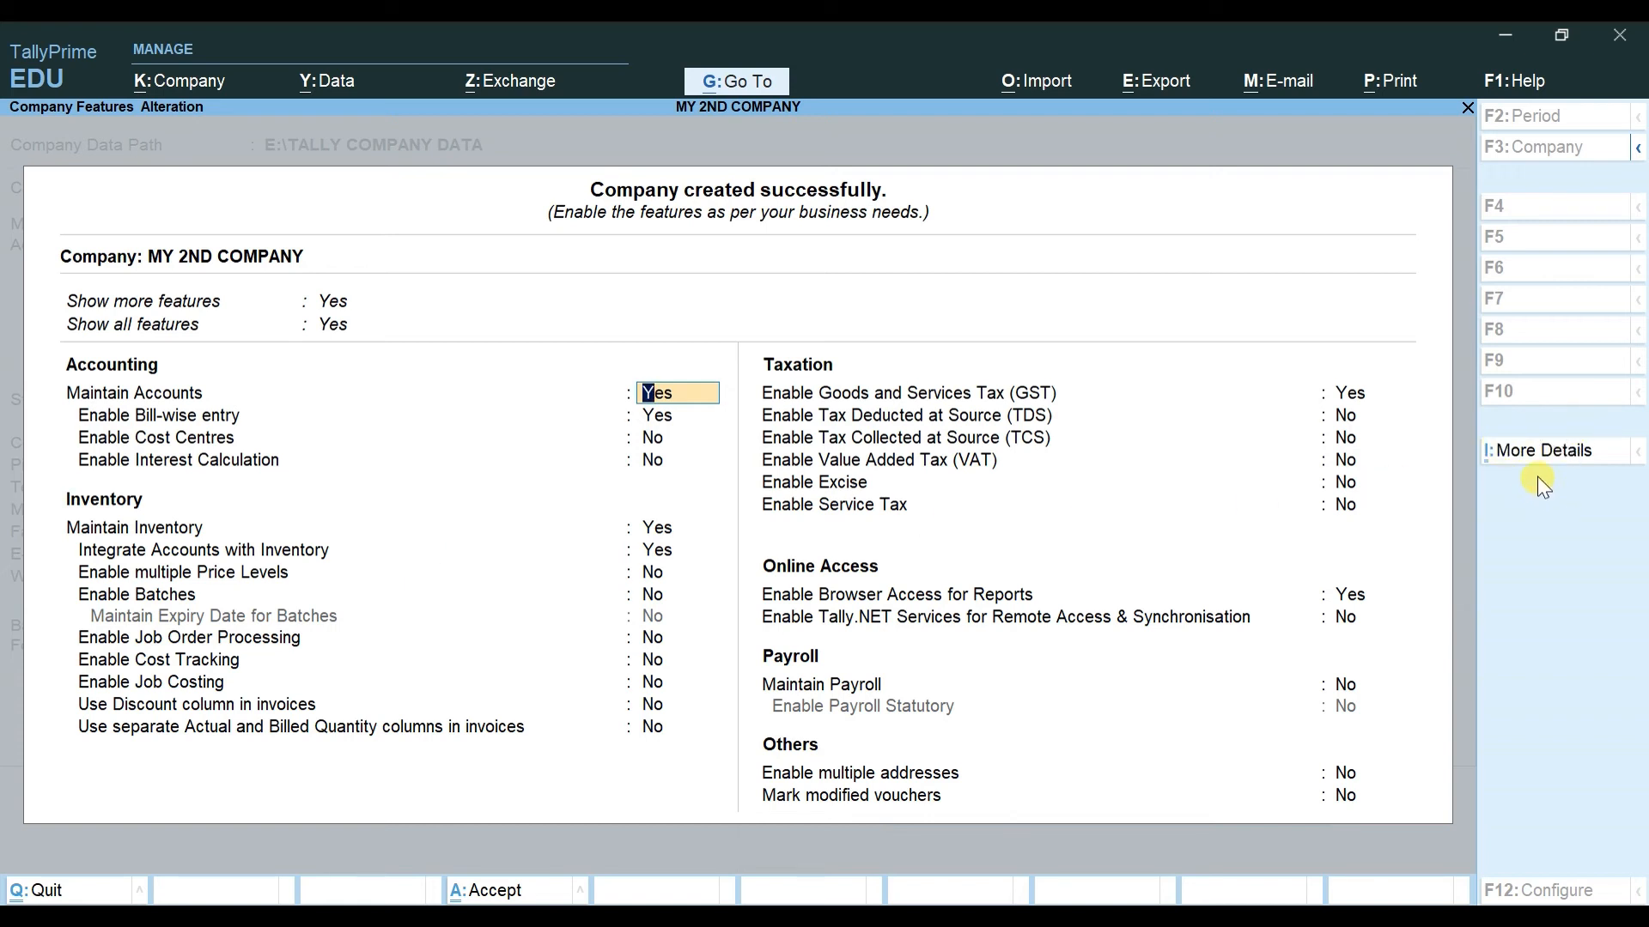
pyautogui.click(1539, 451)
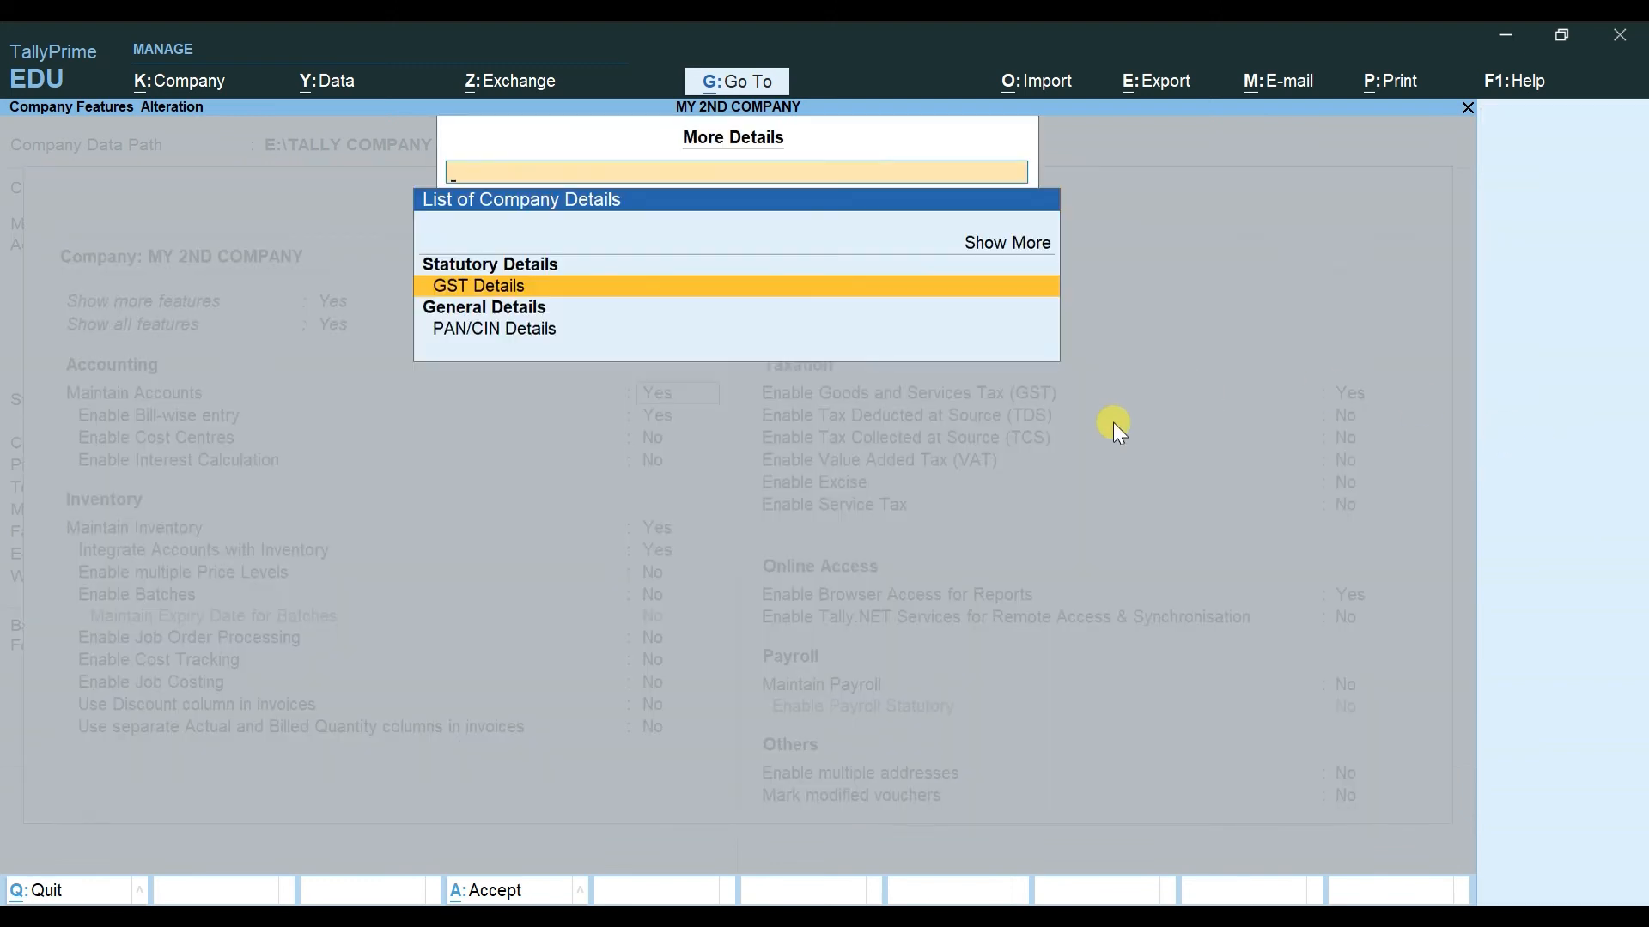
pyautogui.press('Up')
pyautogui.press('Return')
pyautogui.press('Down')
pyautogui.press('Return')
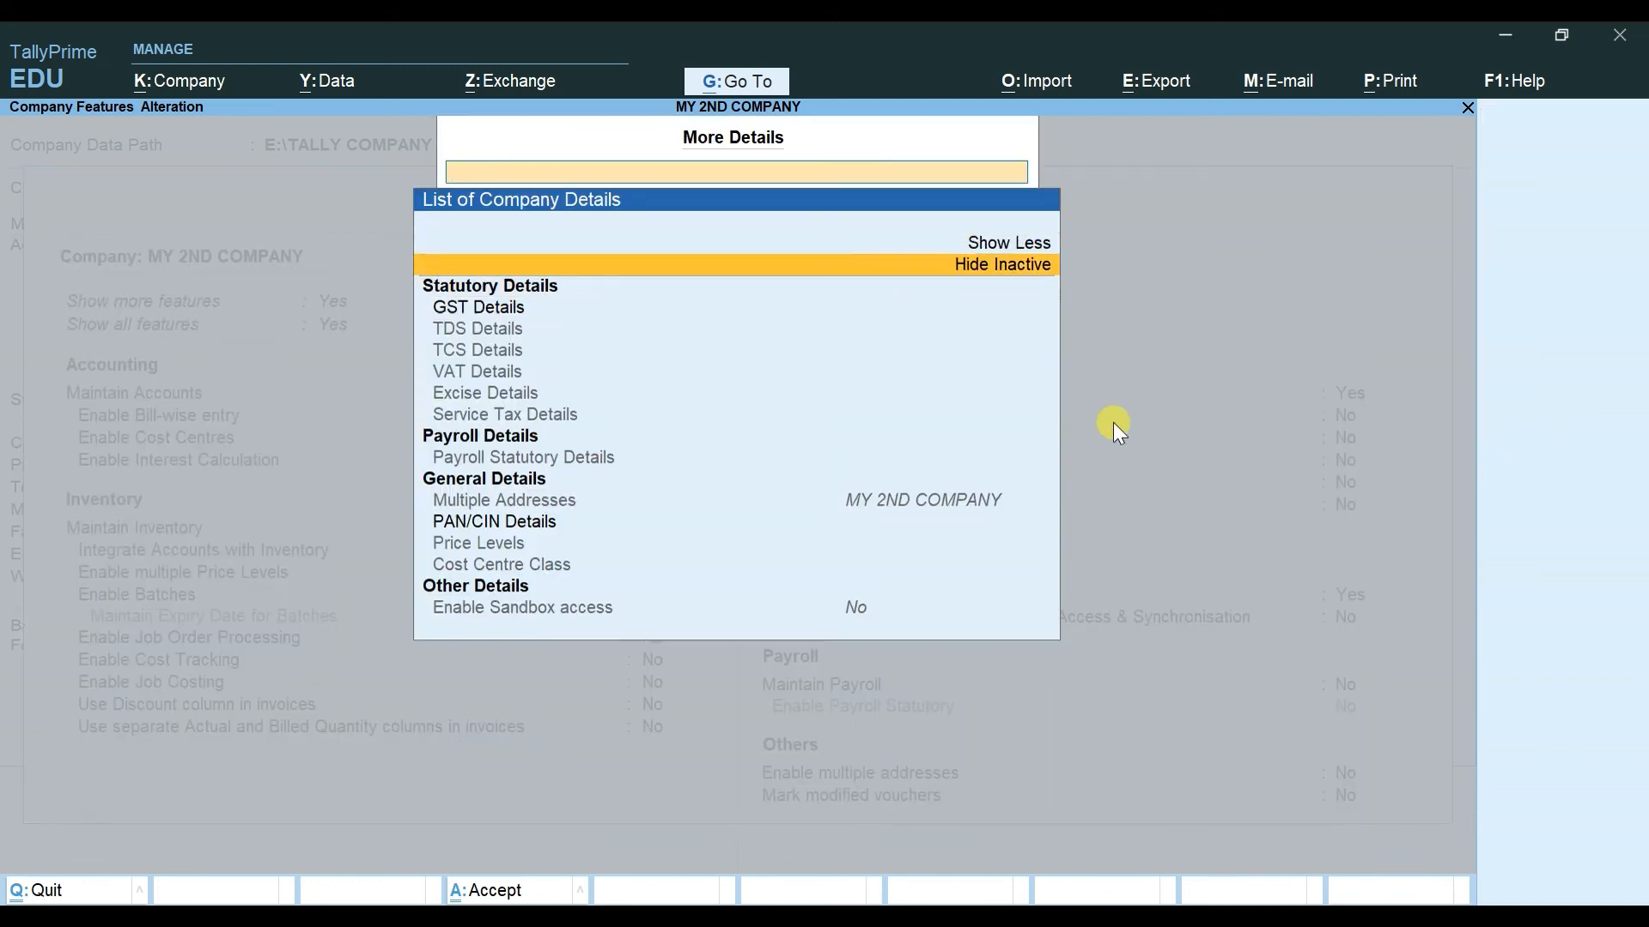
pyautogui.press('Down')
pyautogui.press('Down')
pyautogui.press('Down')
pyautogui.press('Down')
pyautogui.press('Down')
pyautogui.press('Down')
pyautogui.press('Down')
pyautogui.press('Down')
pyautogui.press('Down')
pyautogui.press('Down')
pyautogui.press('Down')
pyautogui.press('Down')
pyautogui.press('Down')
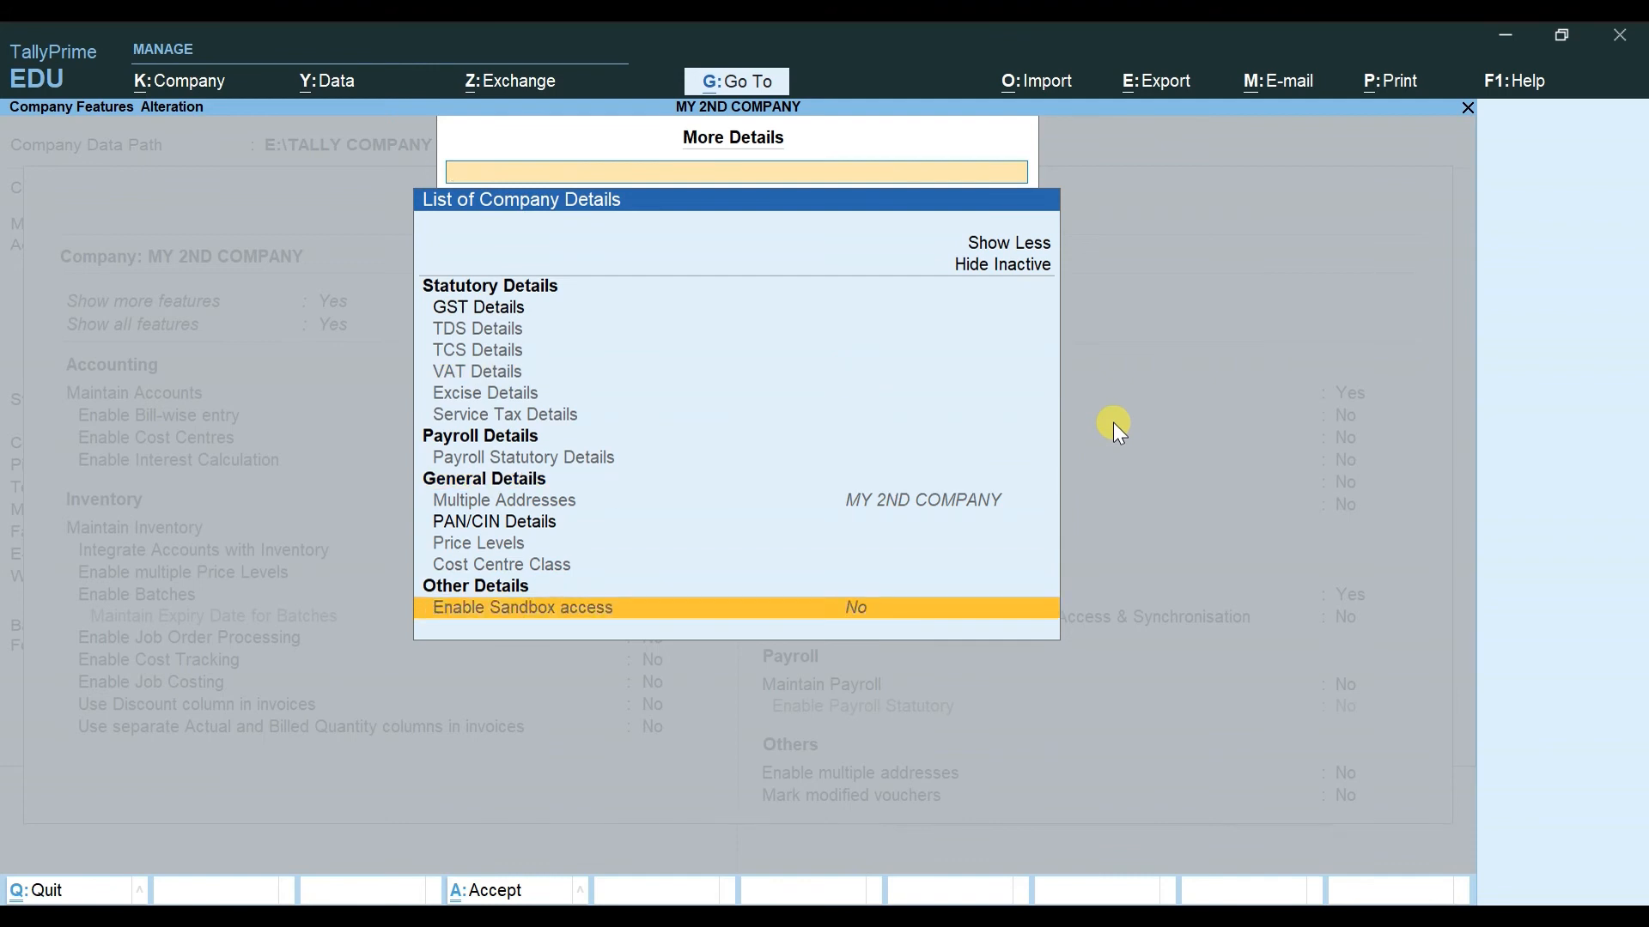
pyautogui.press('Escape')
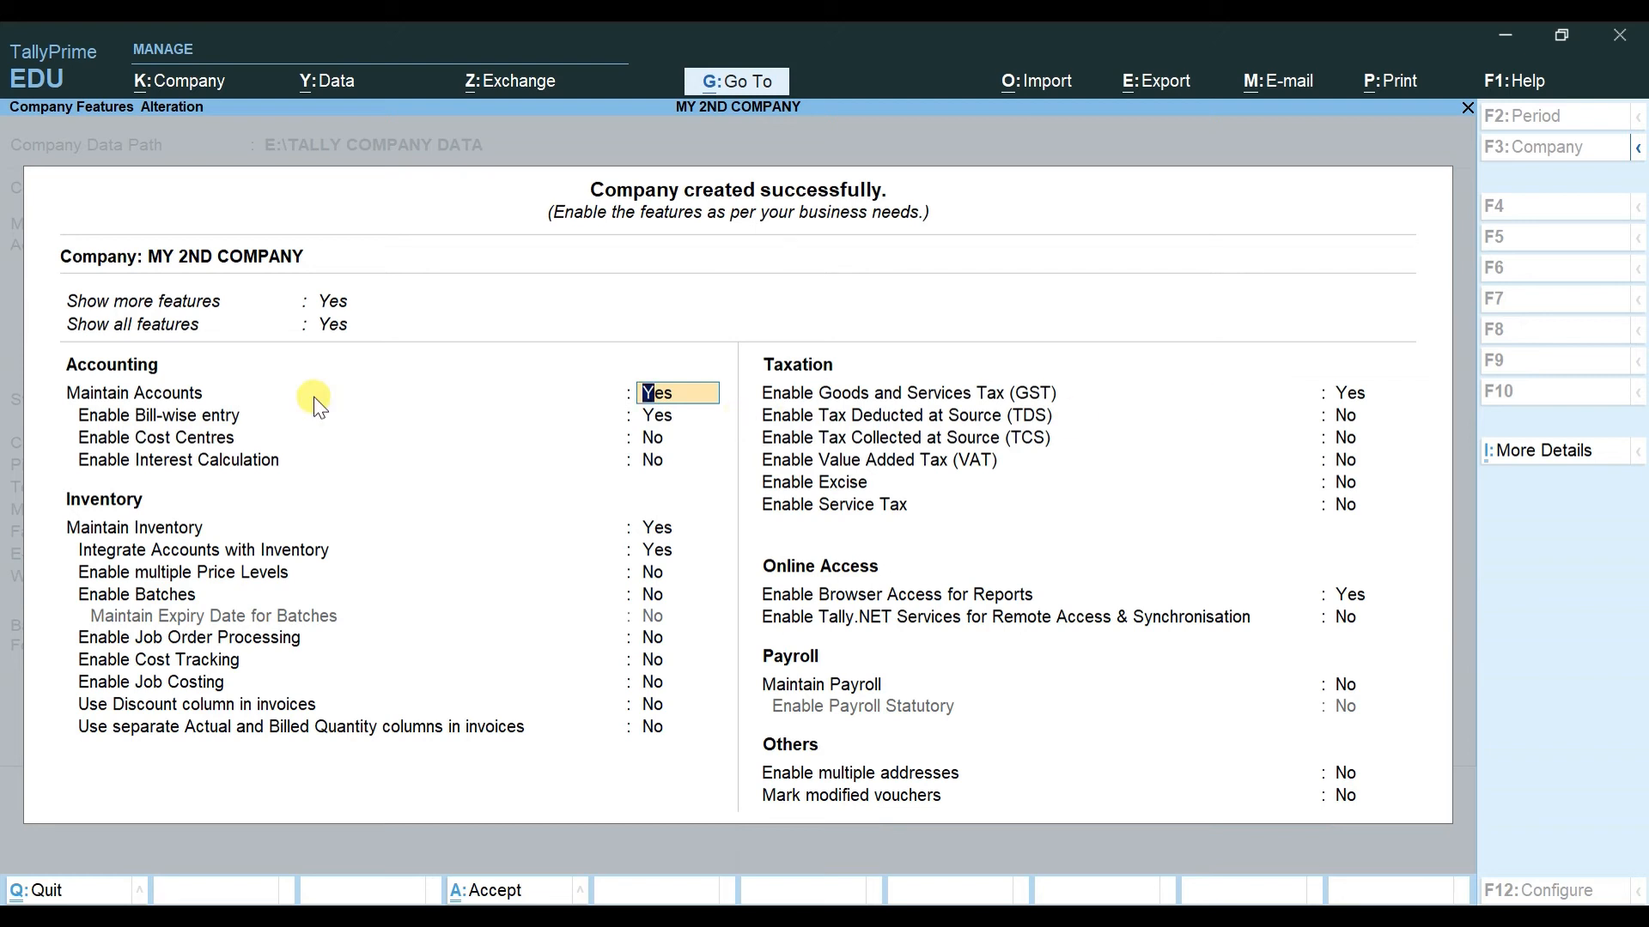
# Step: Hide extra features, set Bill-wise entry, Maintain Inventory and GST to No, and accept
pyautogui.click(328, 307)
pyautogui.press('Up')
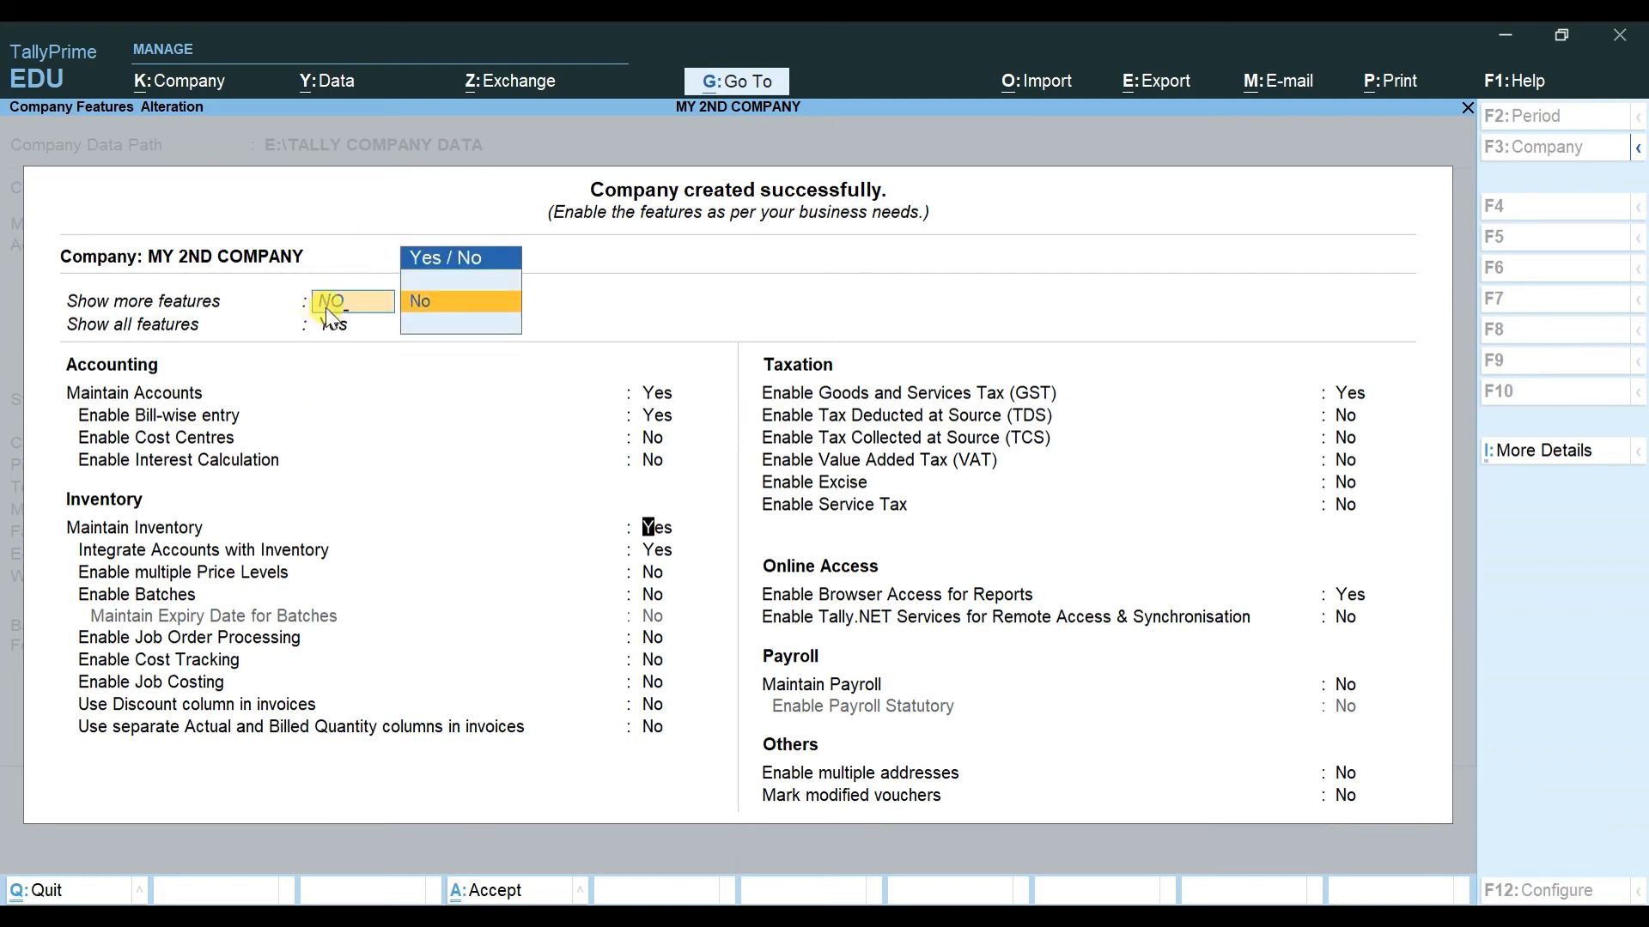
pyautogui.press('Return')
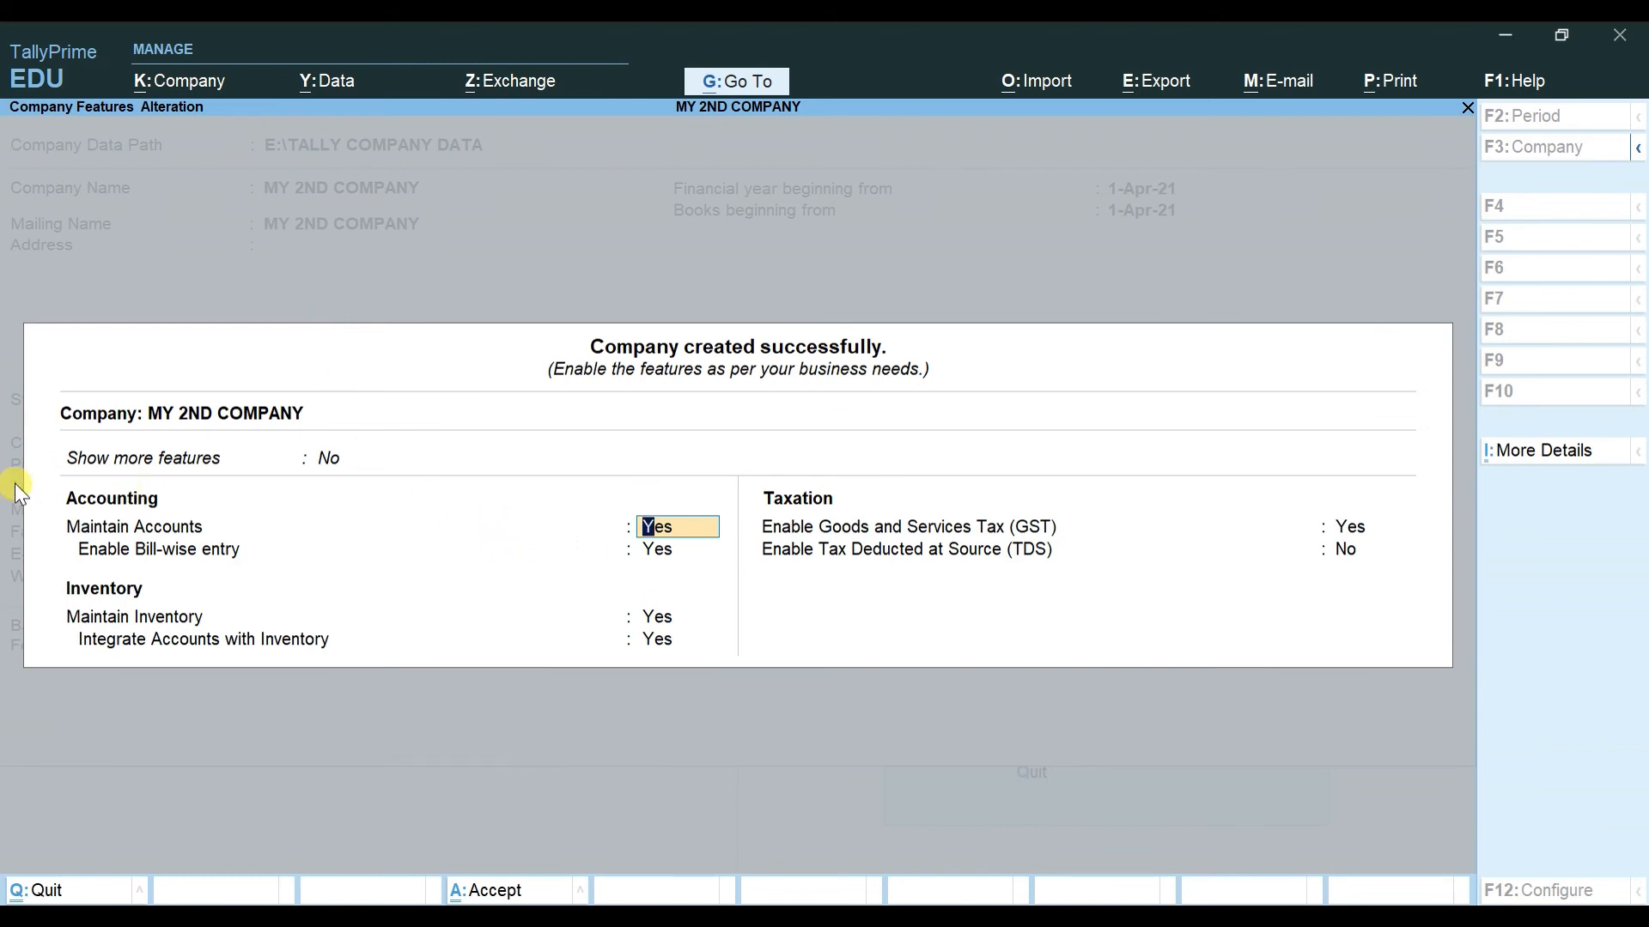
pyautogui.press('Return')
pyautogui.write('N')
pyautogui.press('Return')
pyautogui.write('N')
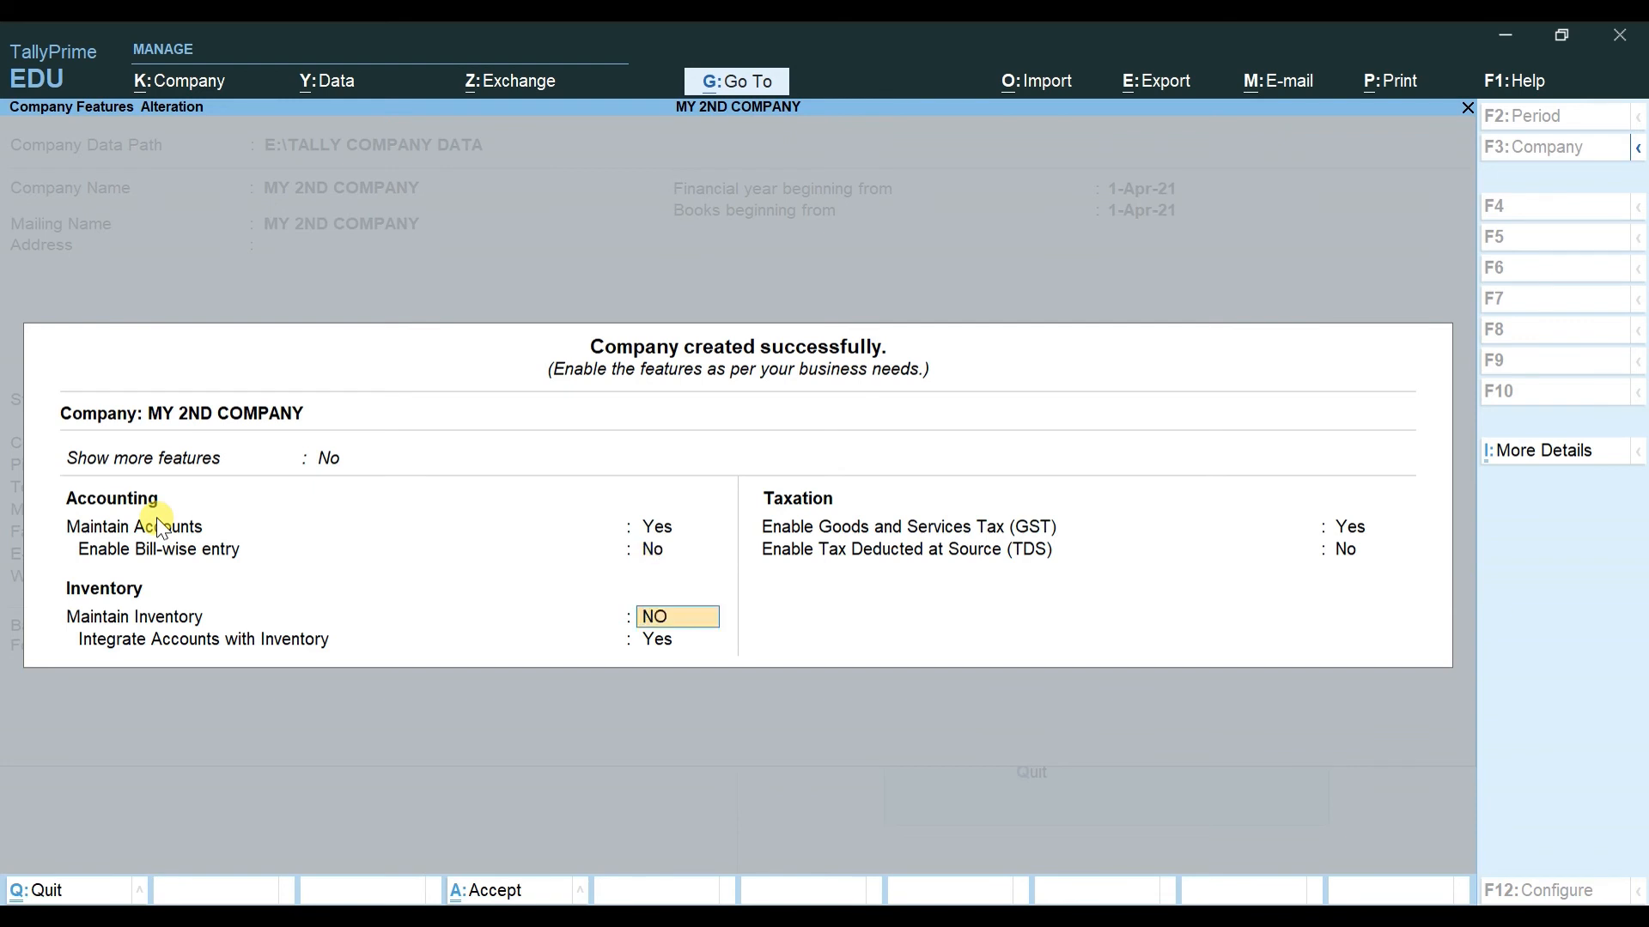
pyautogui.press('Return')
pyautogui.write('N')
pyautogui.press('Return')
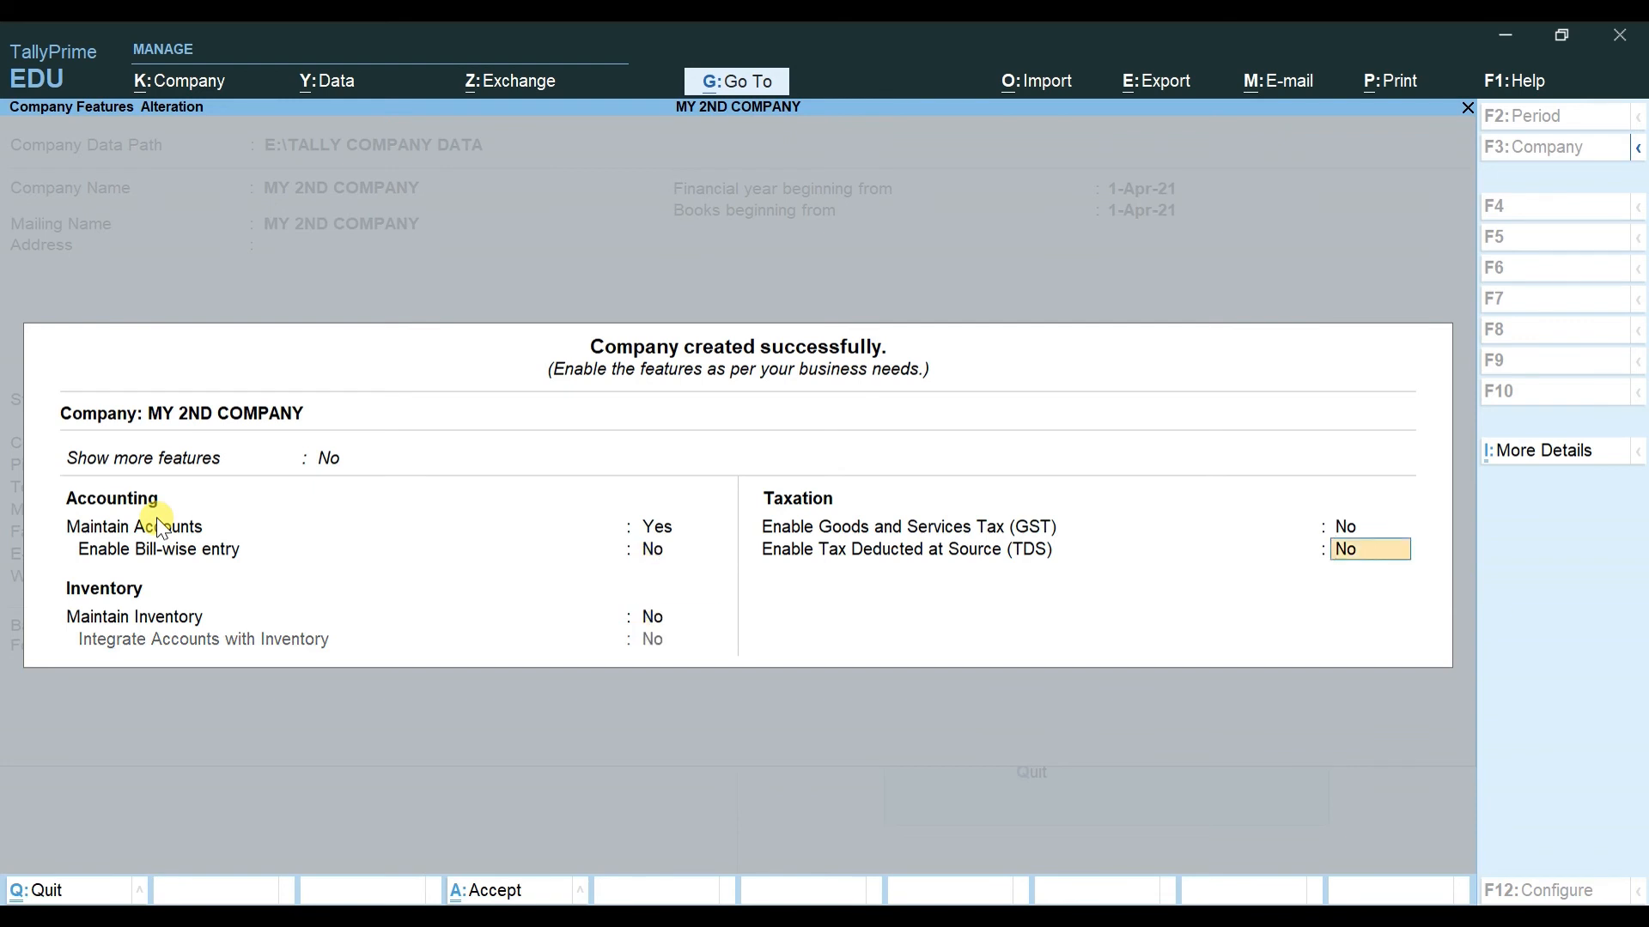
pyautogui.press('Return')
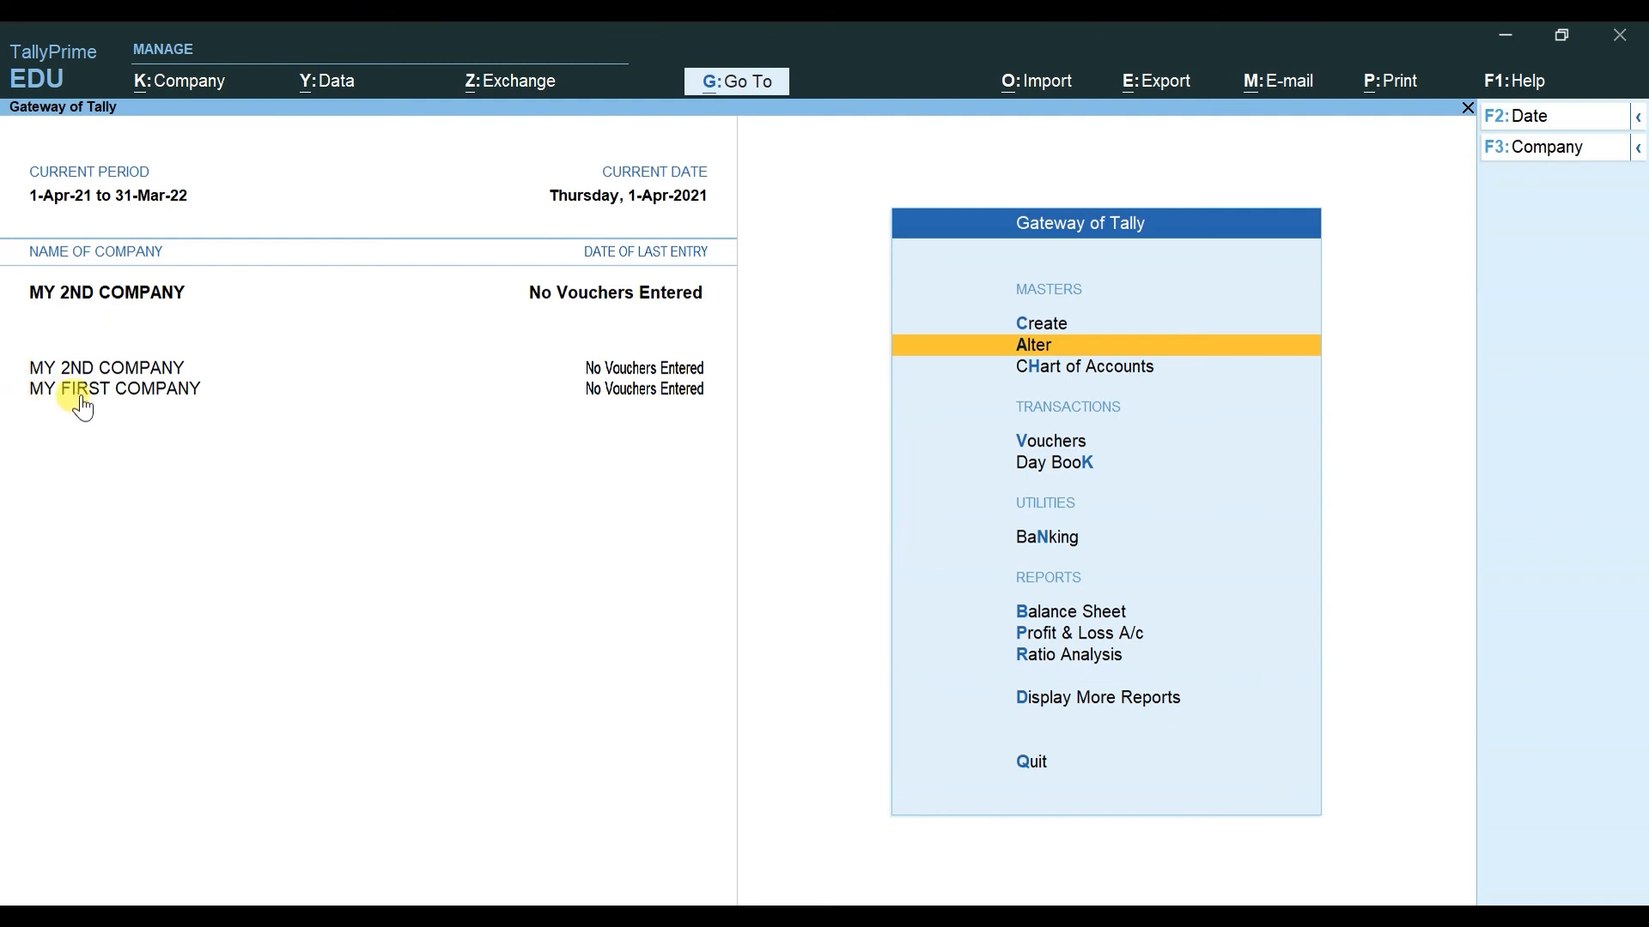
# Step: Make MY FIRST COMPANY current, then MY 2ND COMPANY again, and open the Company menu at ChanGe
pyautogui.click(109, 392)
pyautogui.click(84, 371)
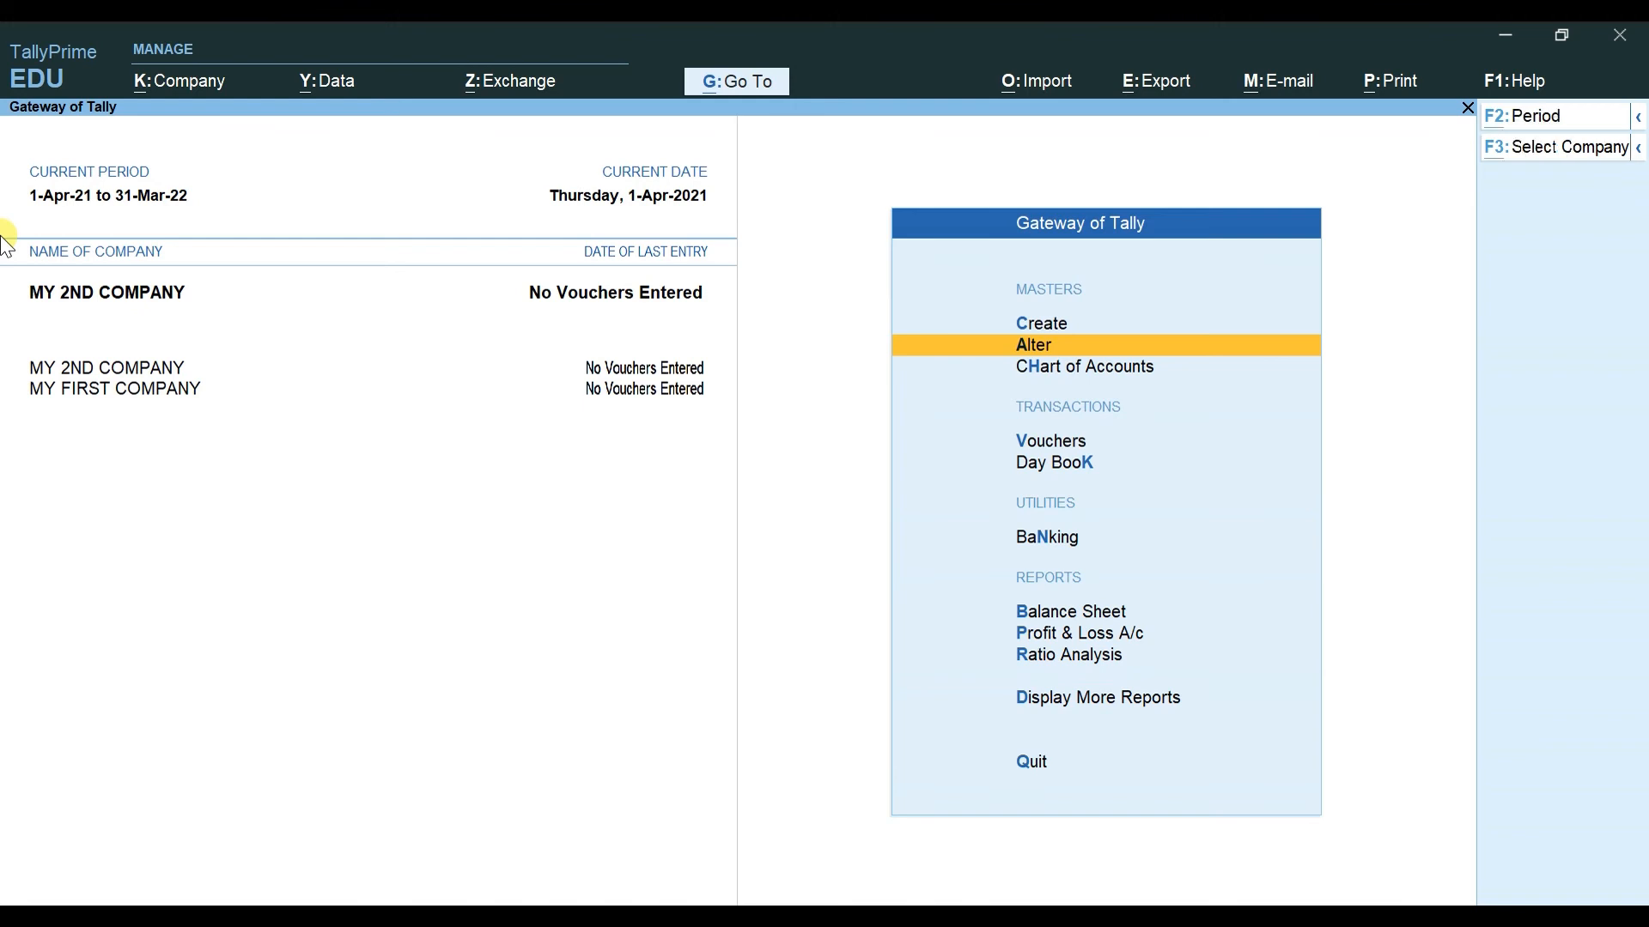
pyautogui.hotkey('alt', 'k')
pyautogui.press('Down')
pyautogui.press('Down')
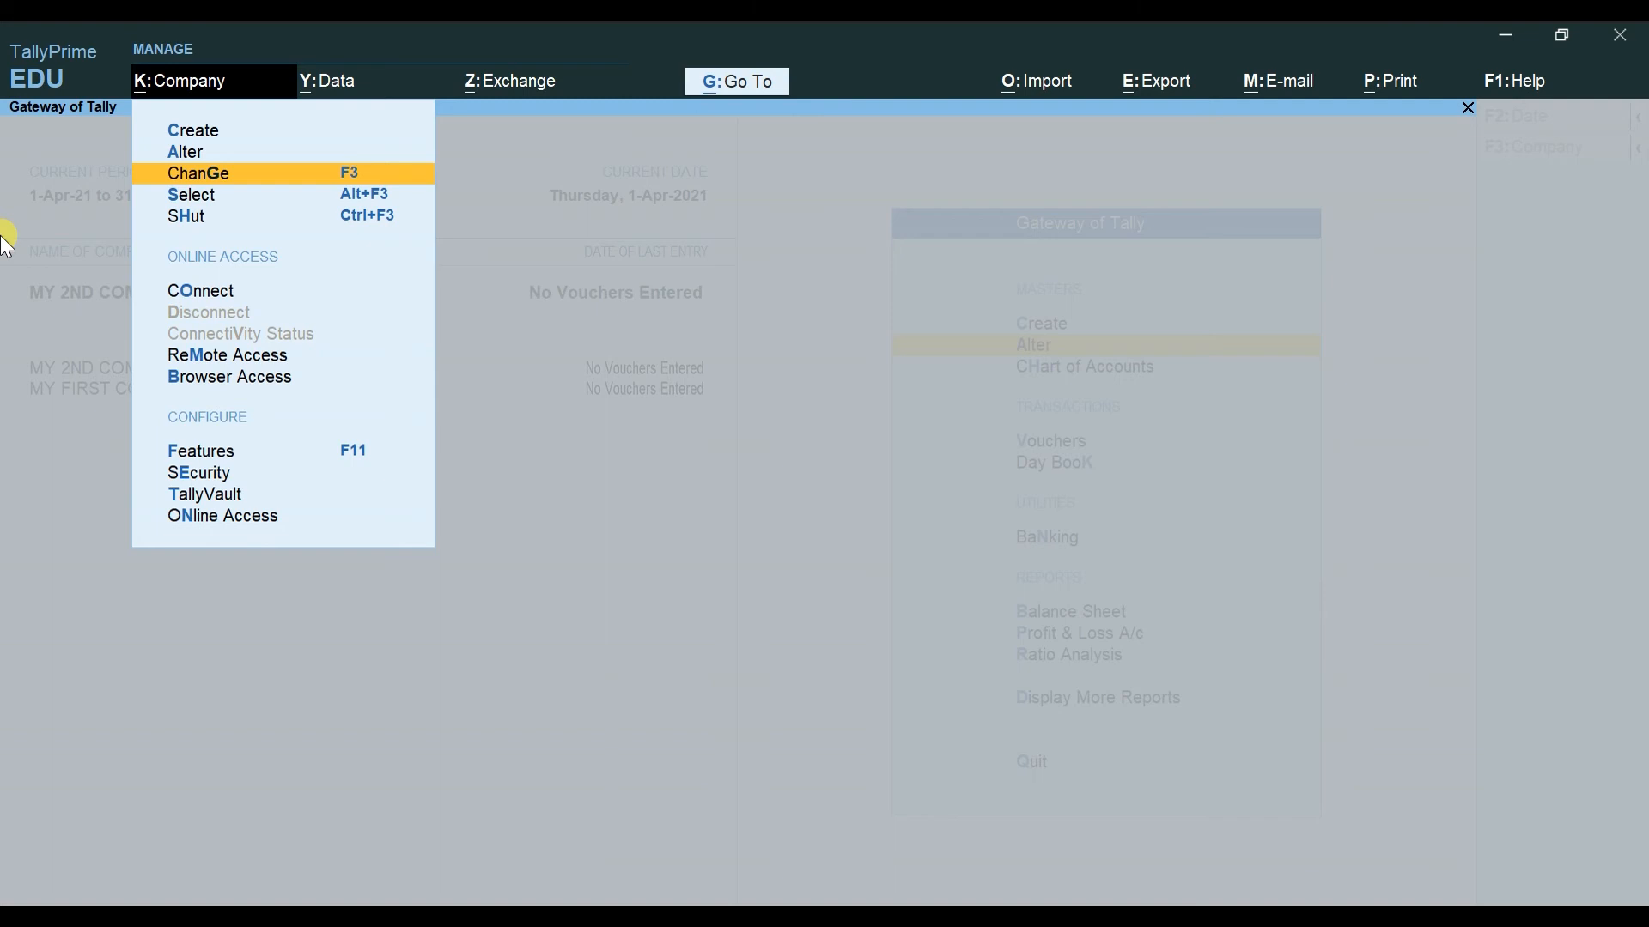
pyautogui.press('Return')
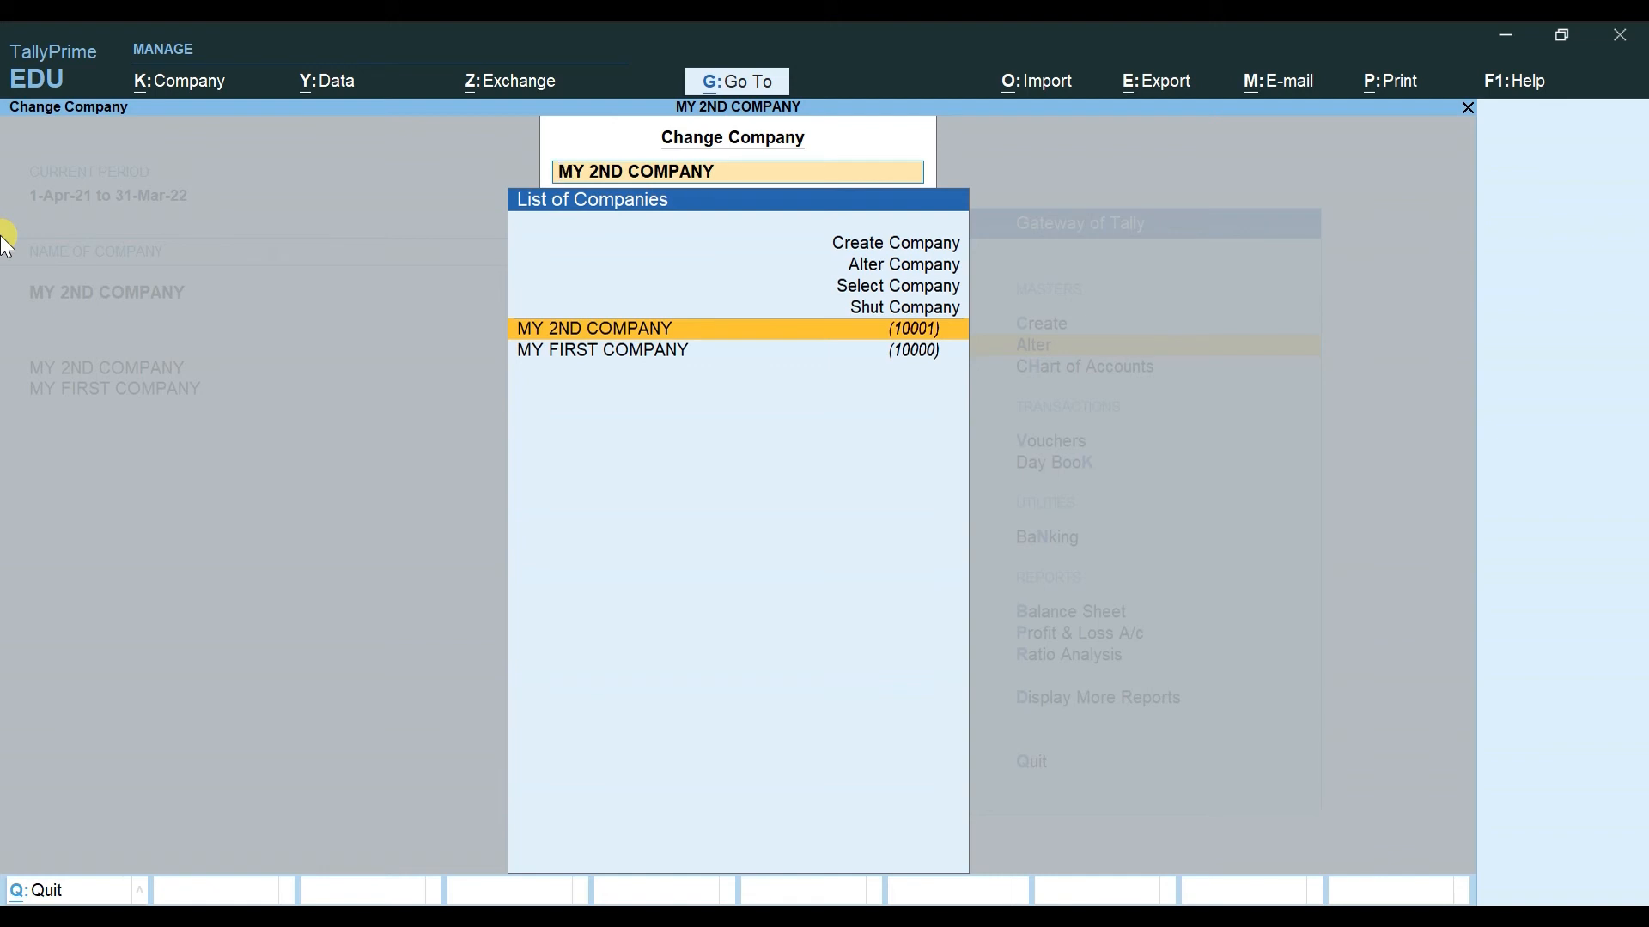
pyautogui.press('Down')
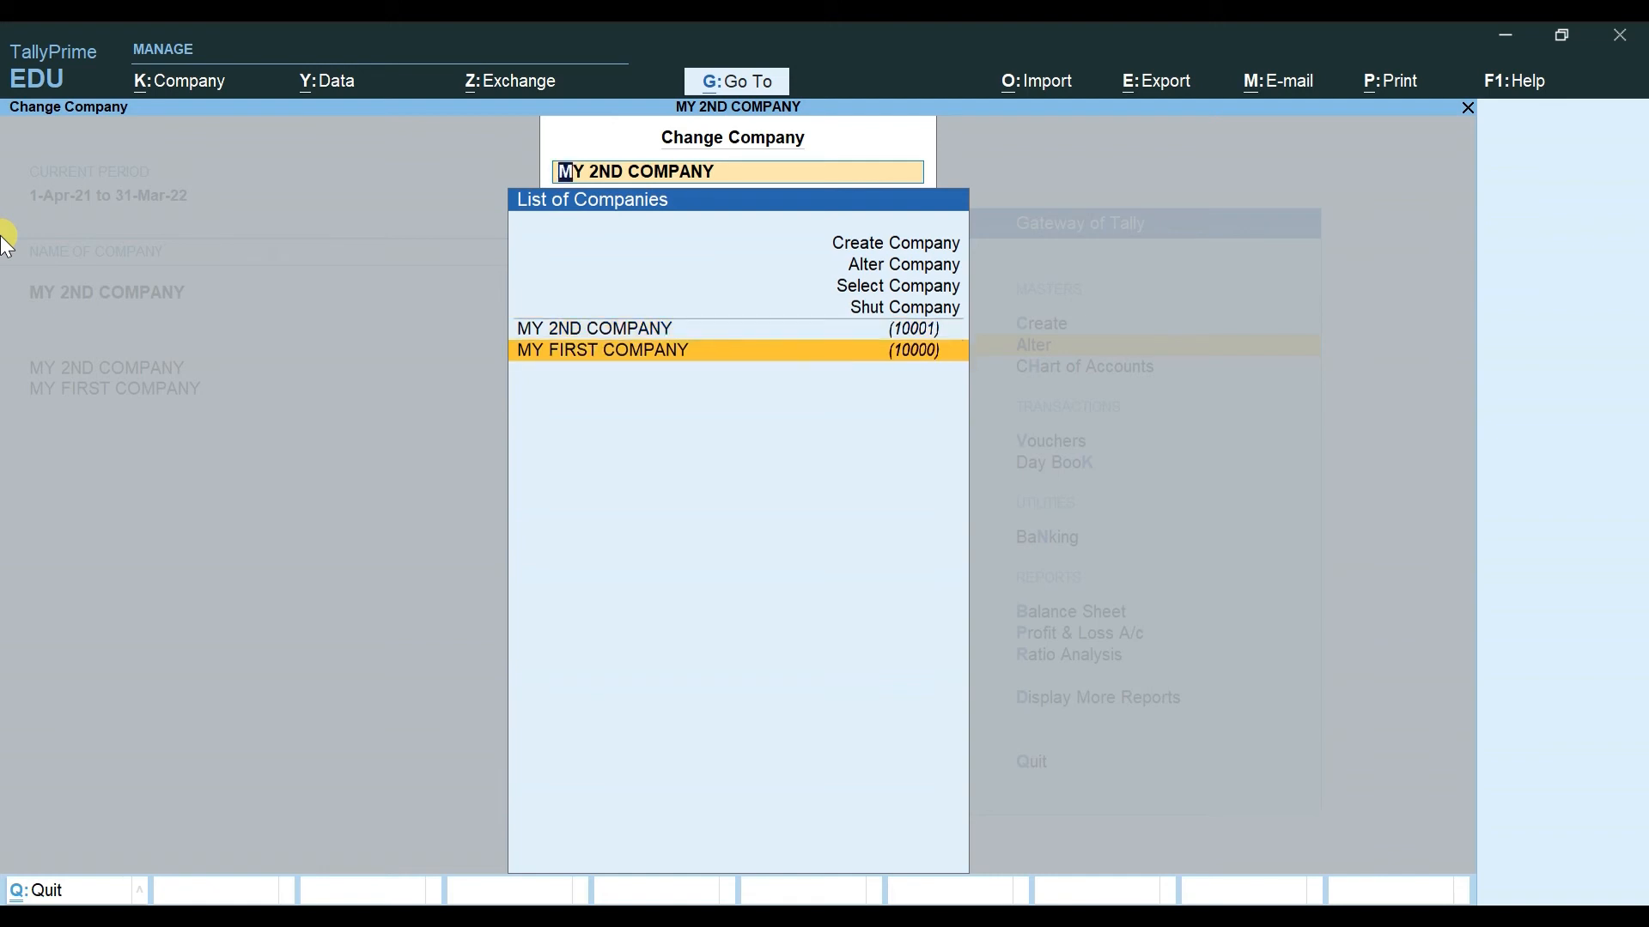
pyautogui.press('Up')
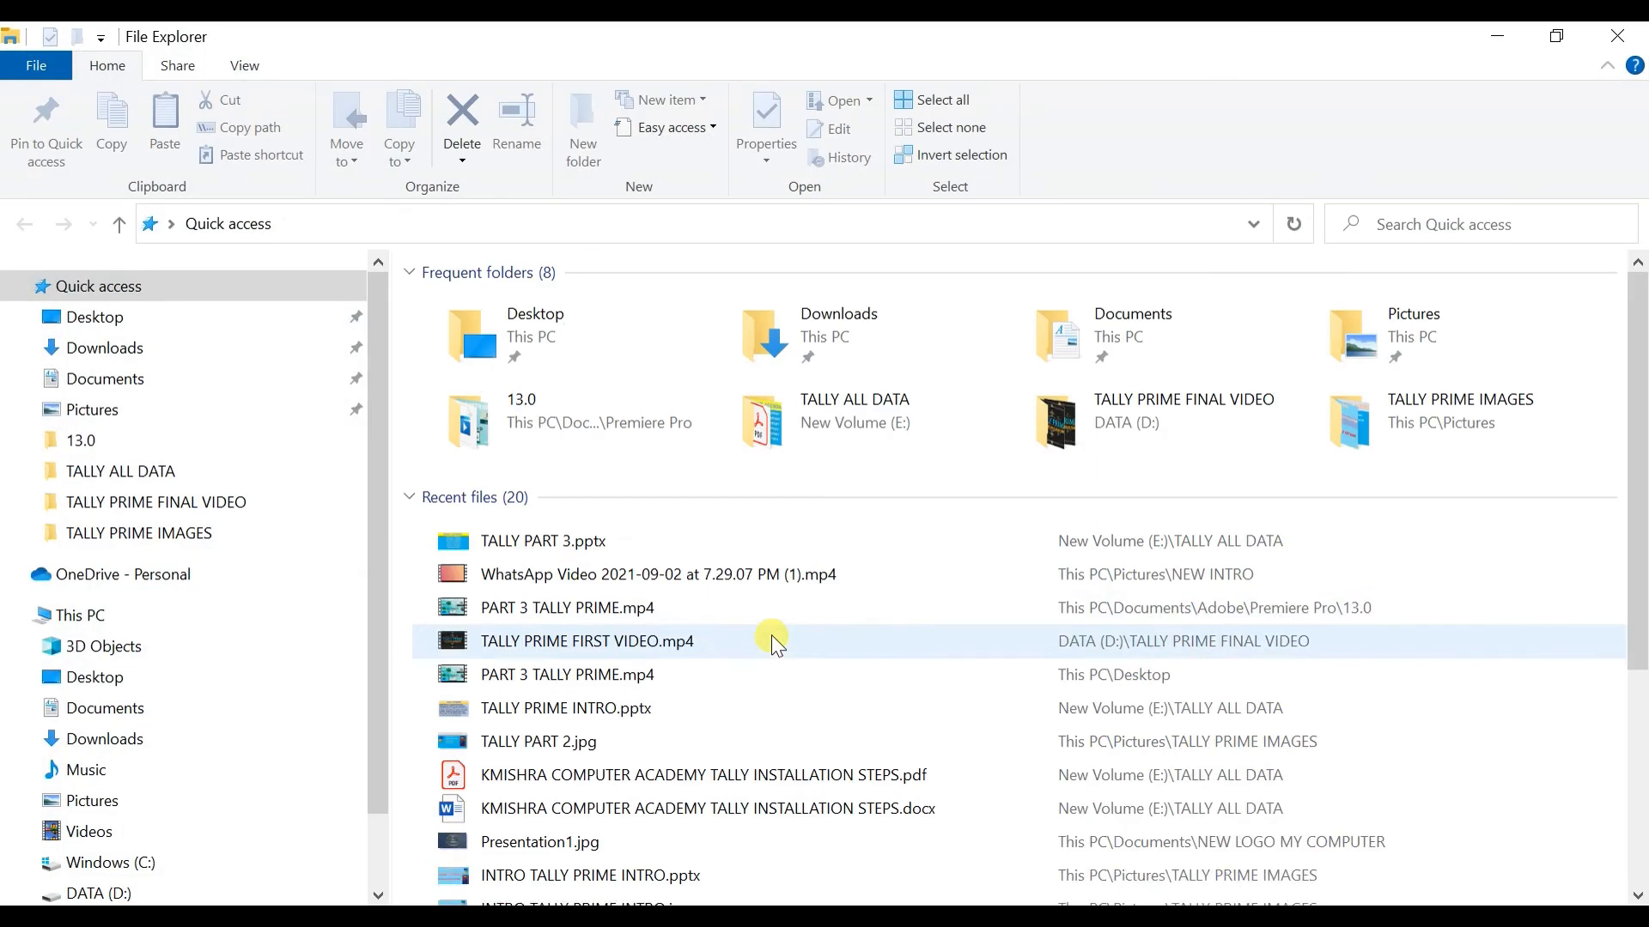
# Step: Browse This PC to New Volume (E:) and open the TALLY COMPANY DATA folder
pyautogui.click(112, 619)
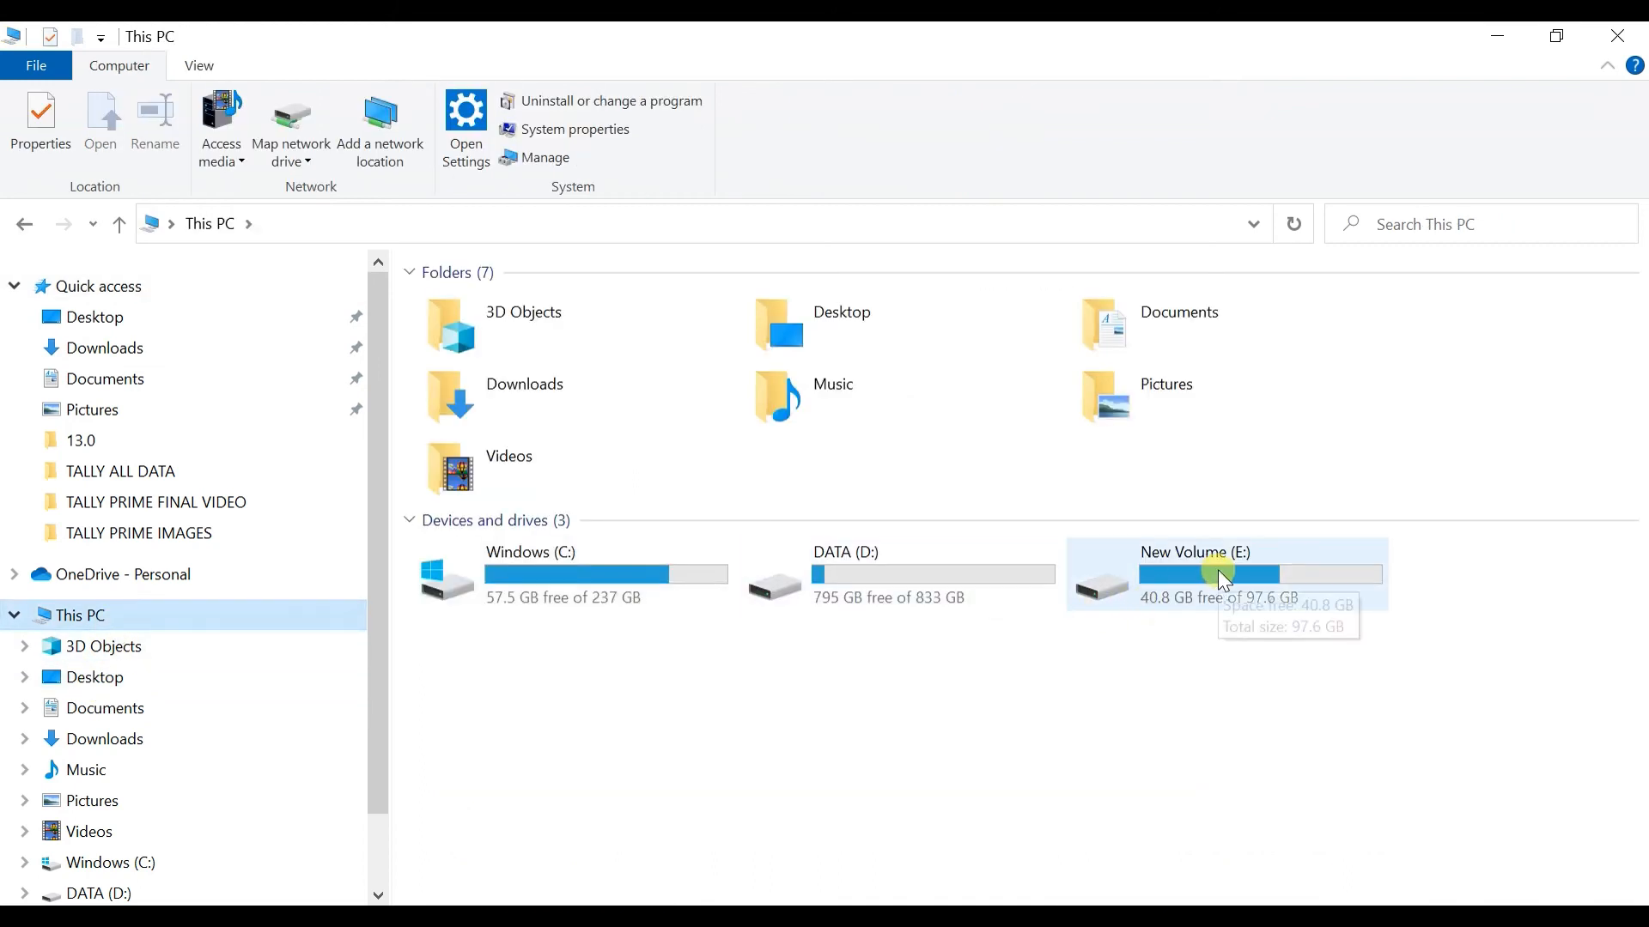
pyautogui.doubleClick(1217, 569)
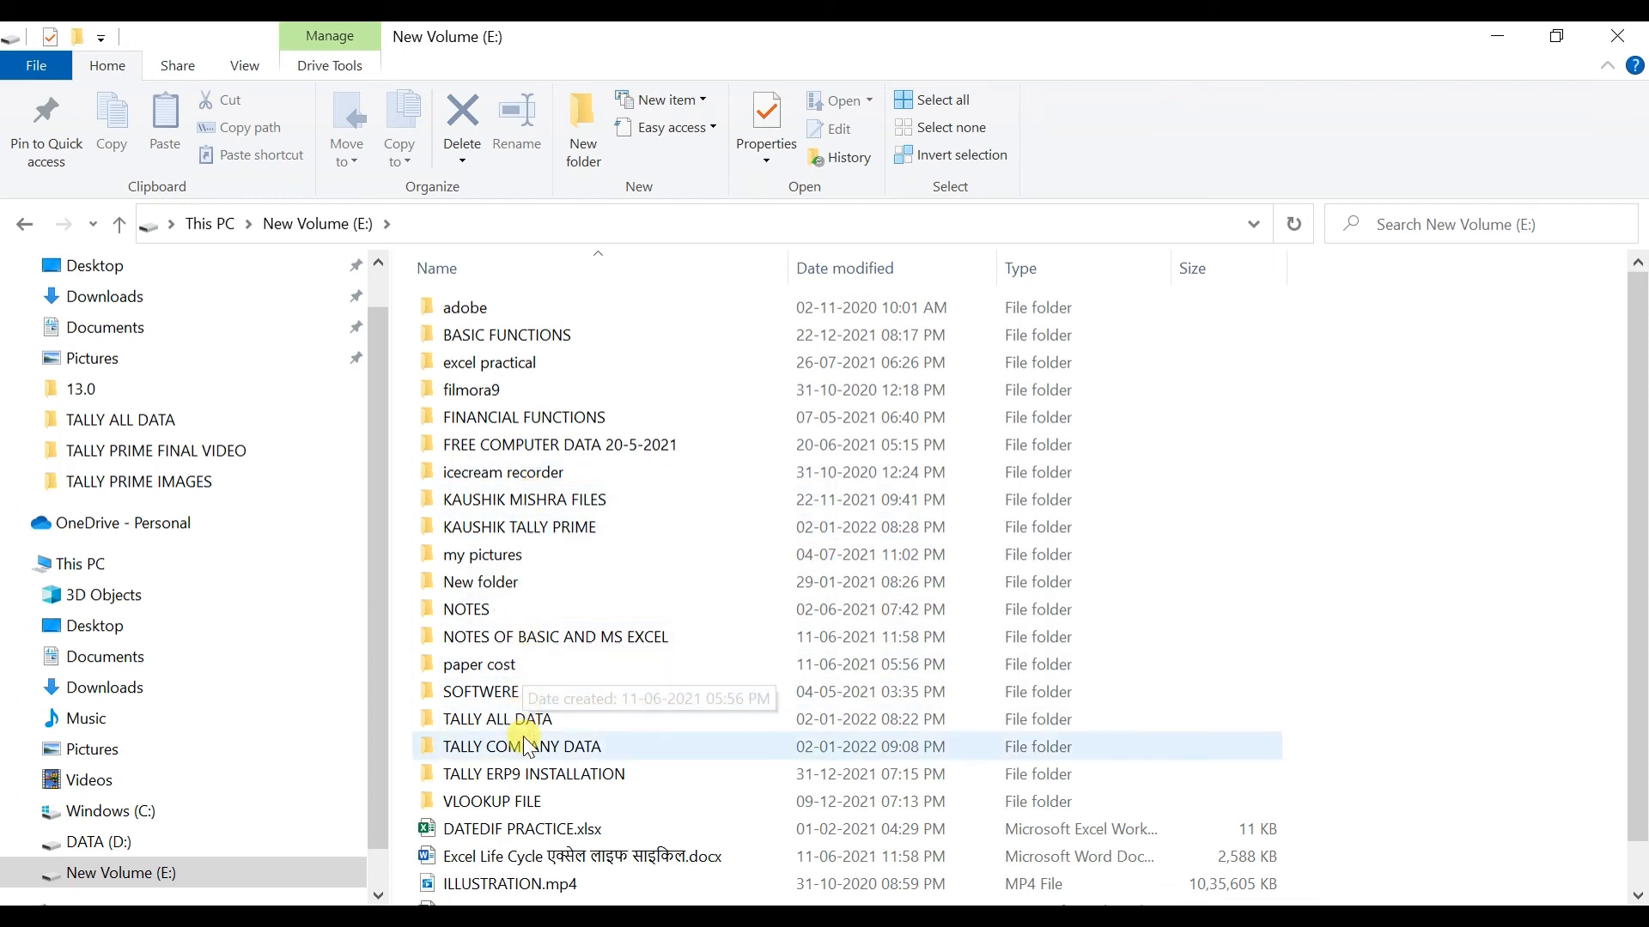
pyautogui.doubleClick(582, 759)
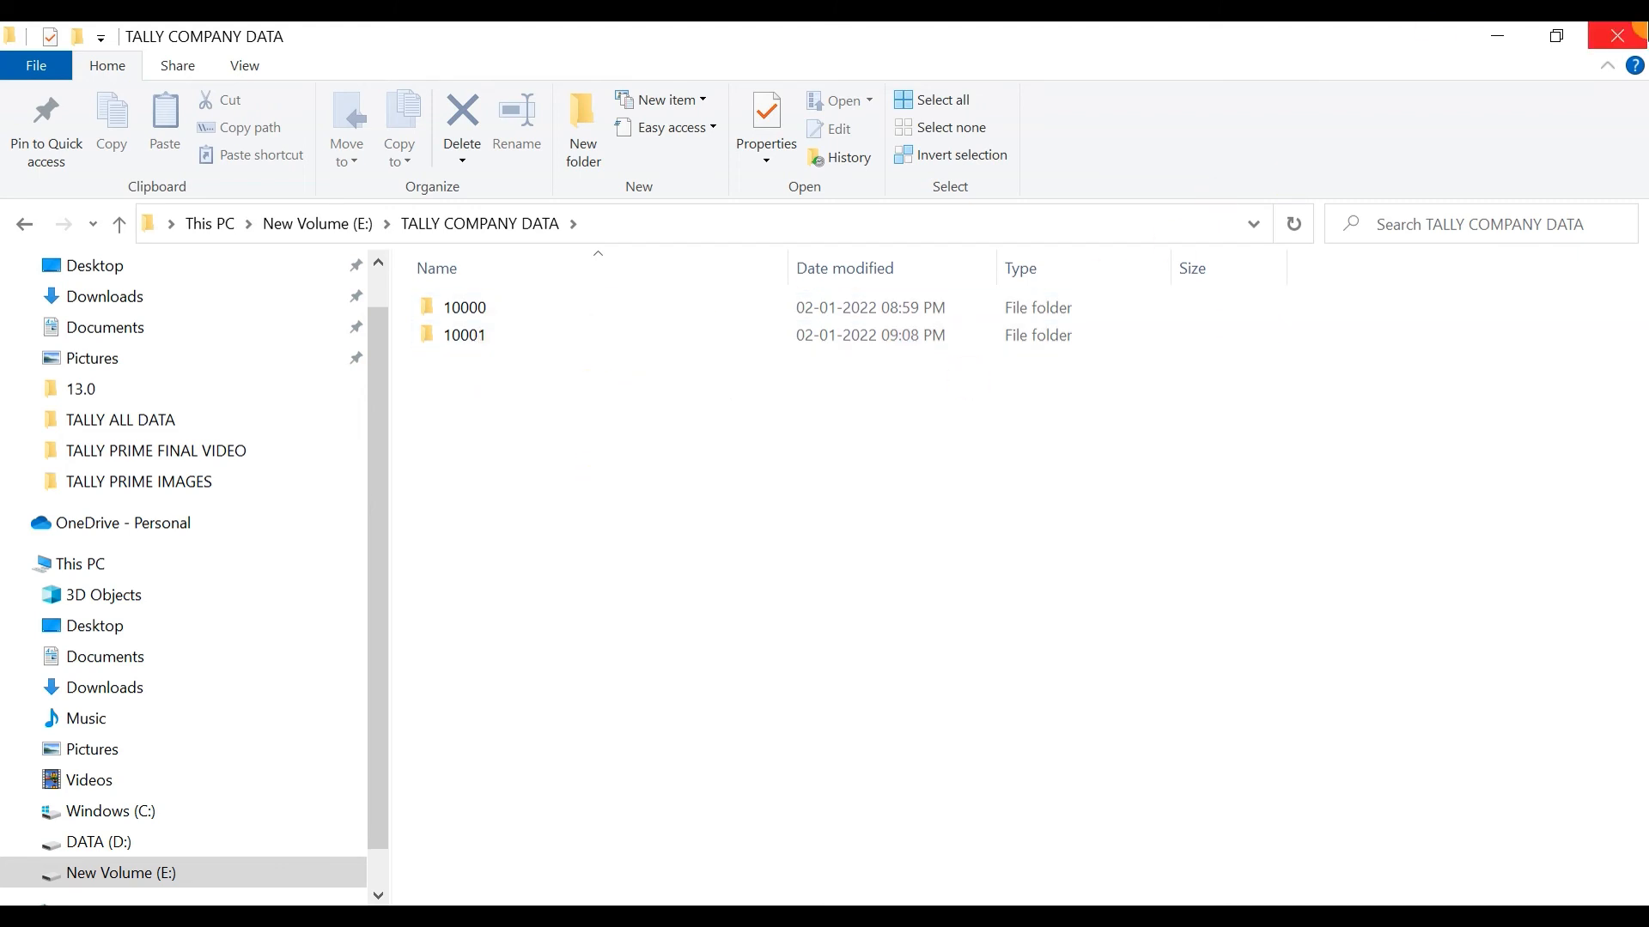
# Step: Close File Explorer, review the Company menu options, then open the Alter list and back out to the Gateway
pyautogui.click(1619, 34)
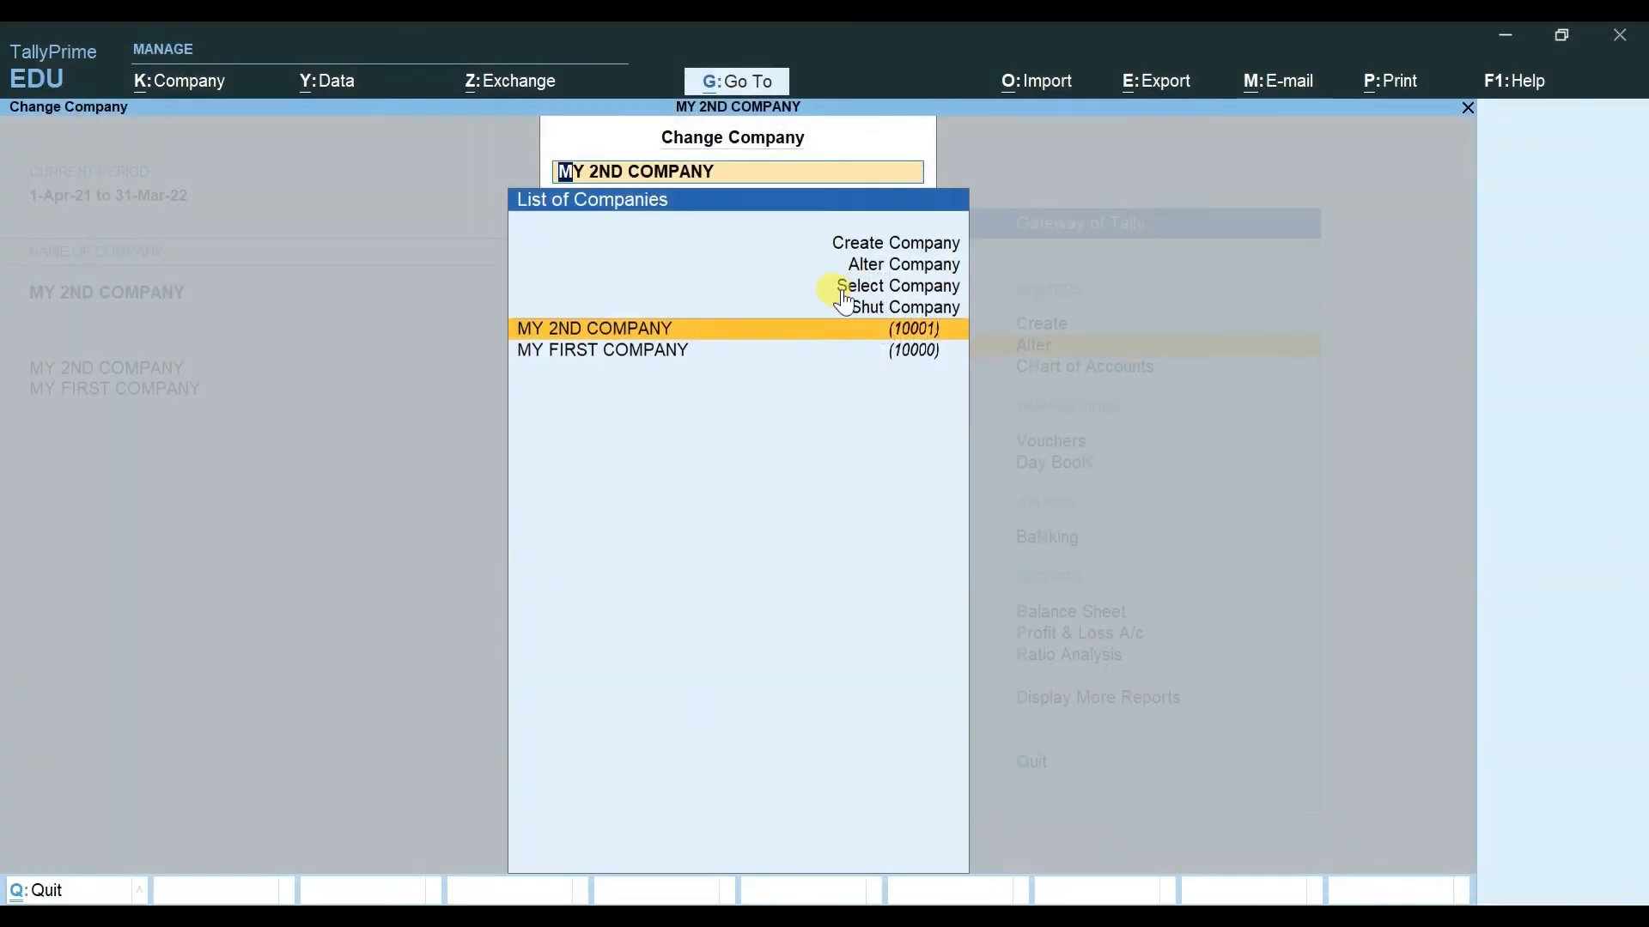
pyautogui.press('Up')
pyautogui.press('Up')
pyautogui.press('Up')
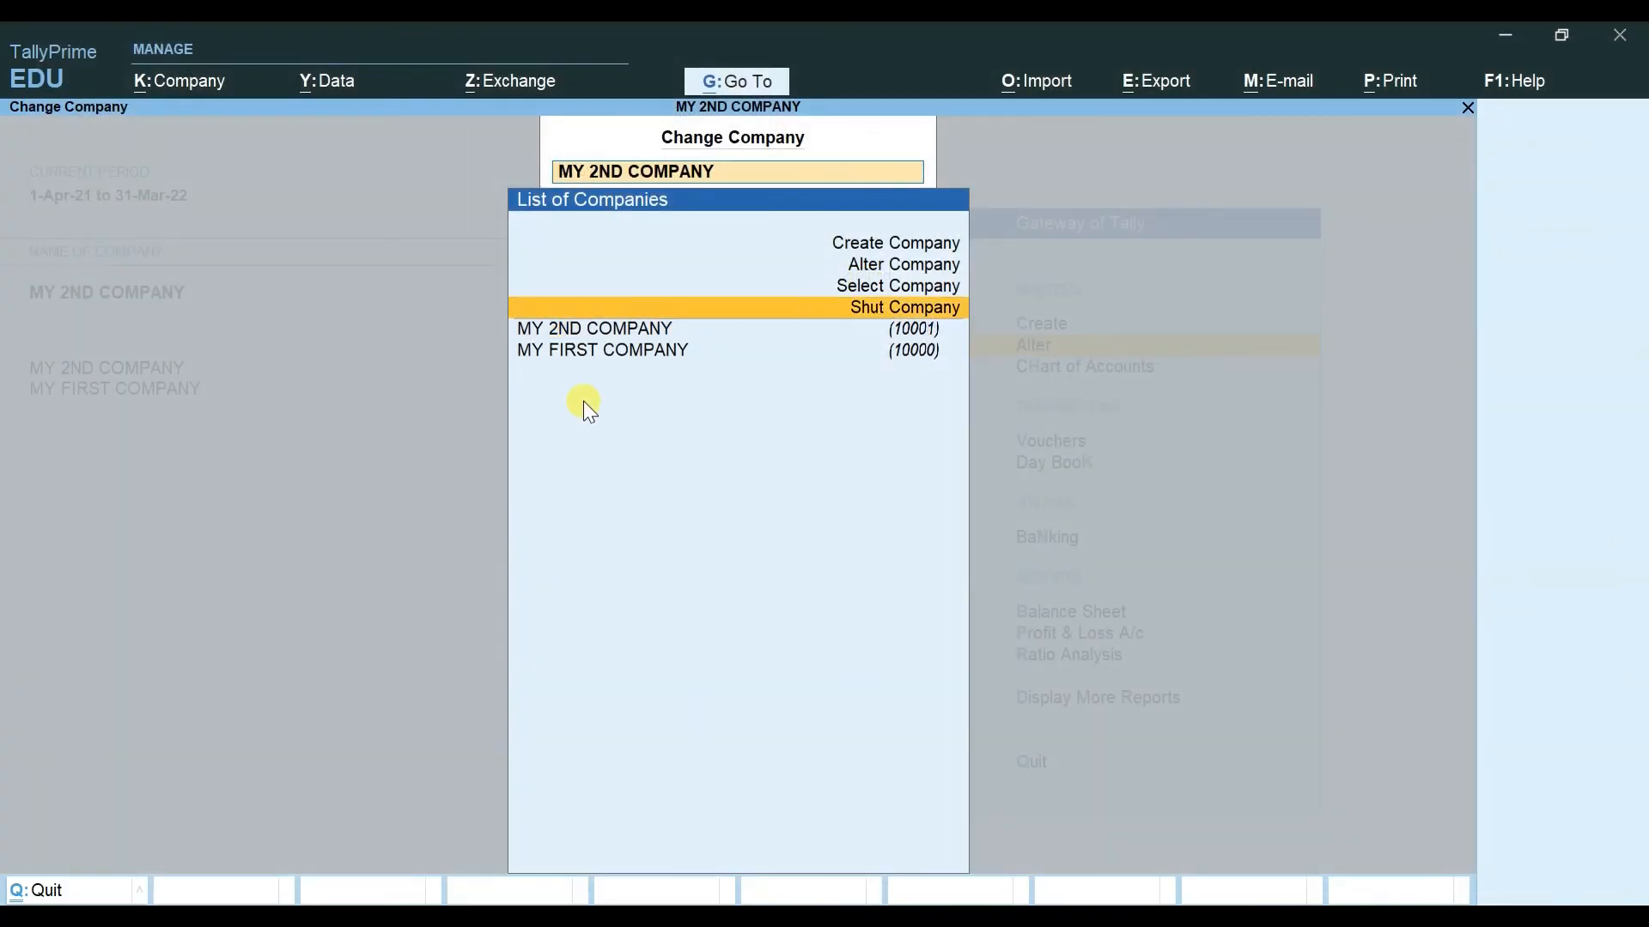
pyautogui.press('Up')
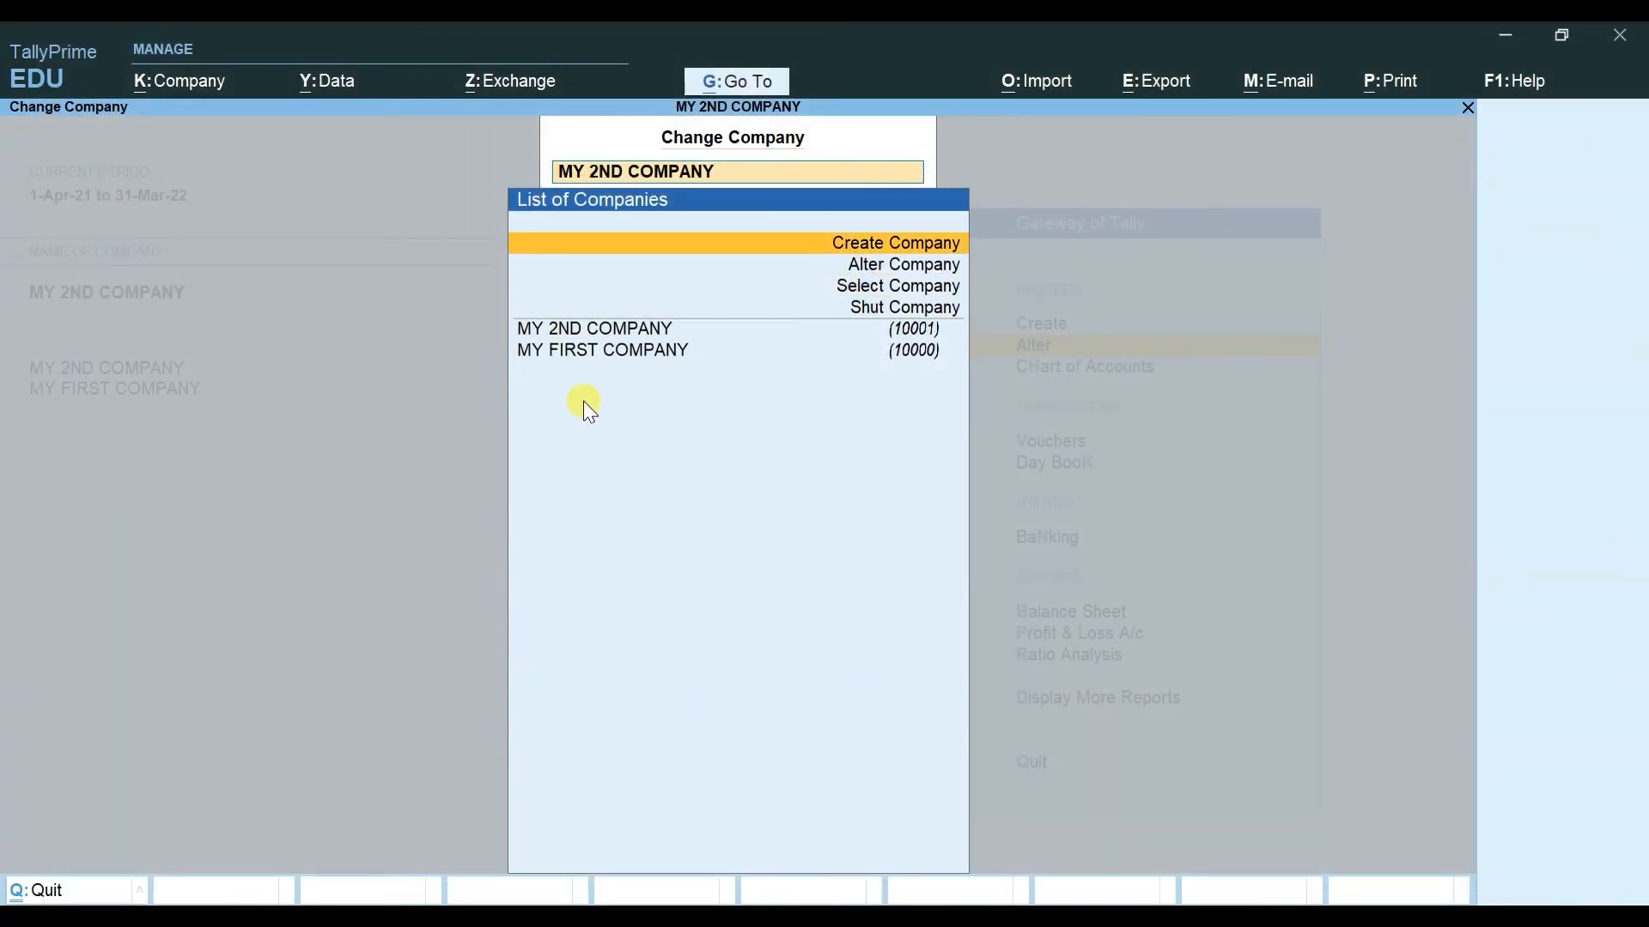
pyautogui.press('Down')
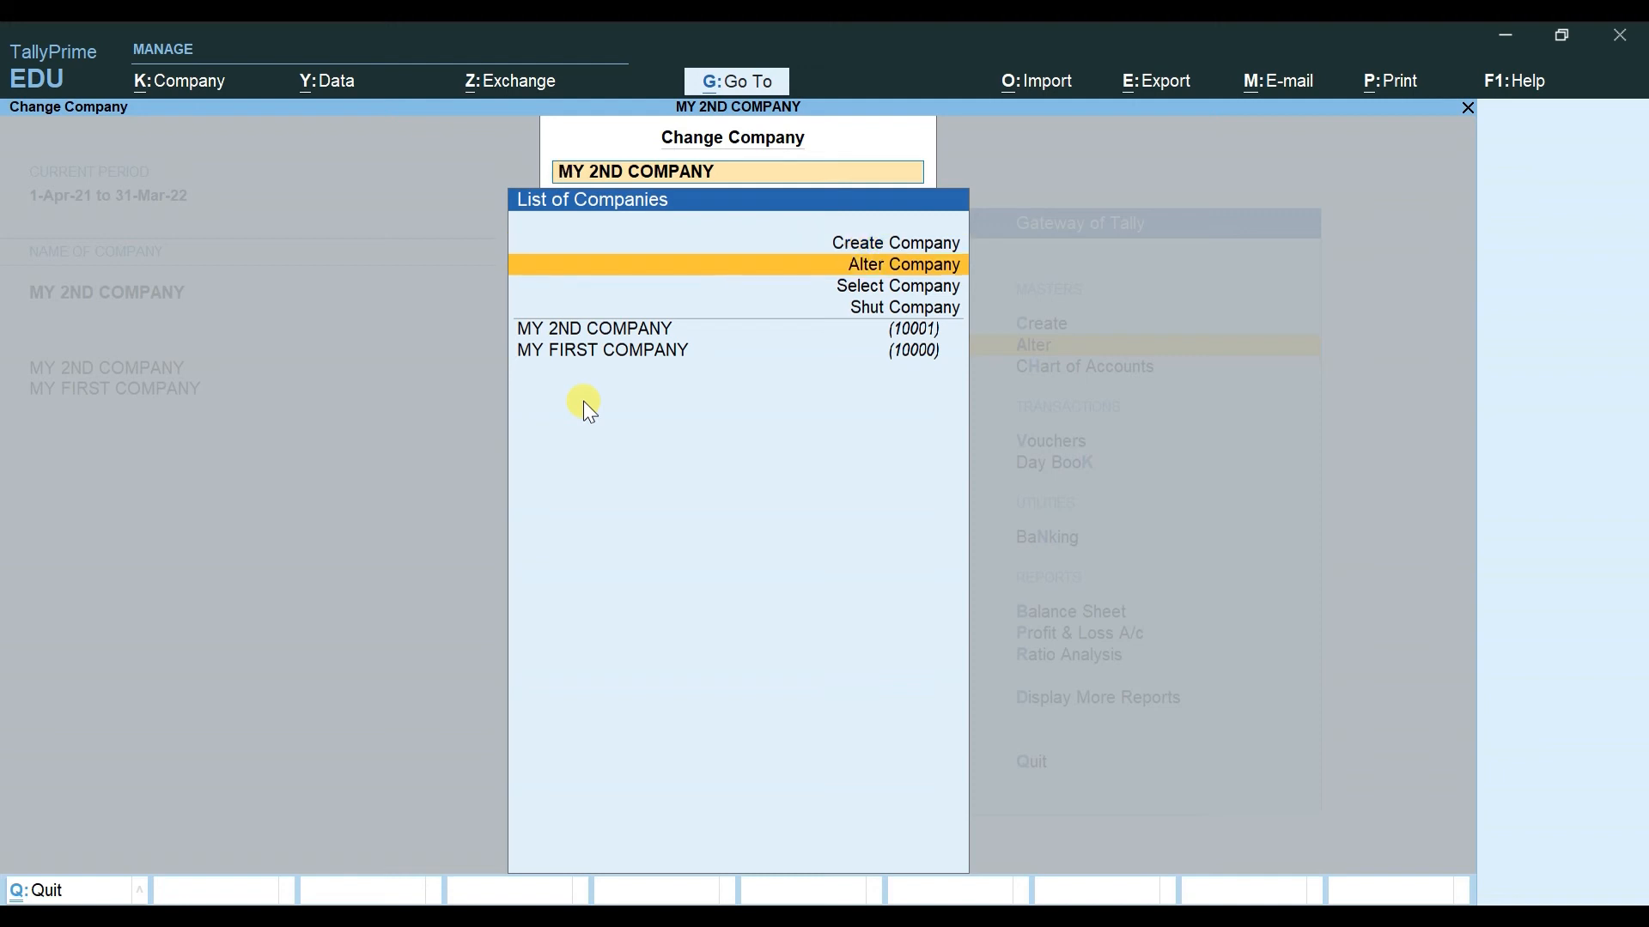
pyautogui.press('Down')
pyautogui.press('Down')
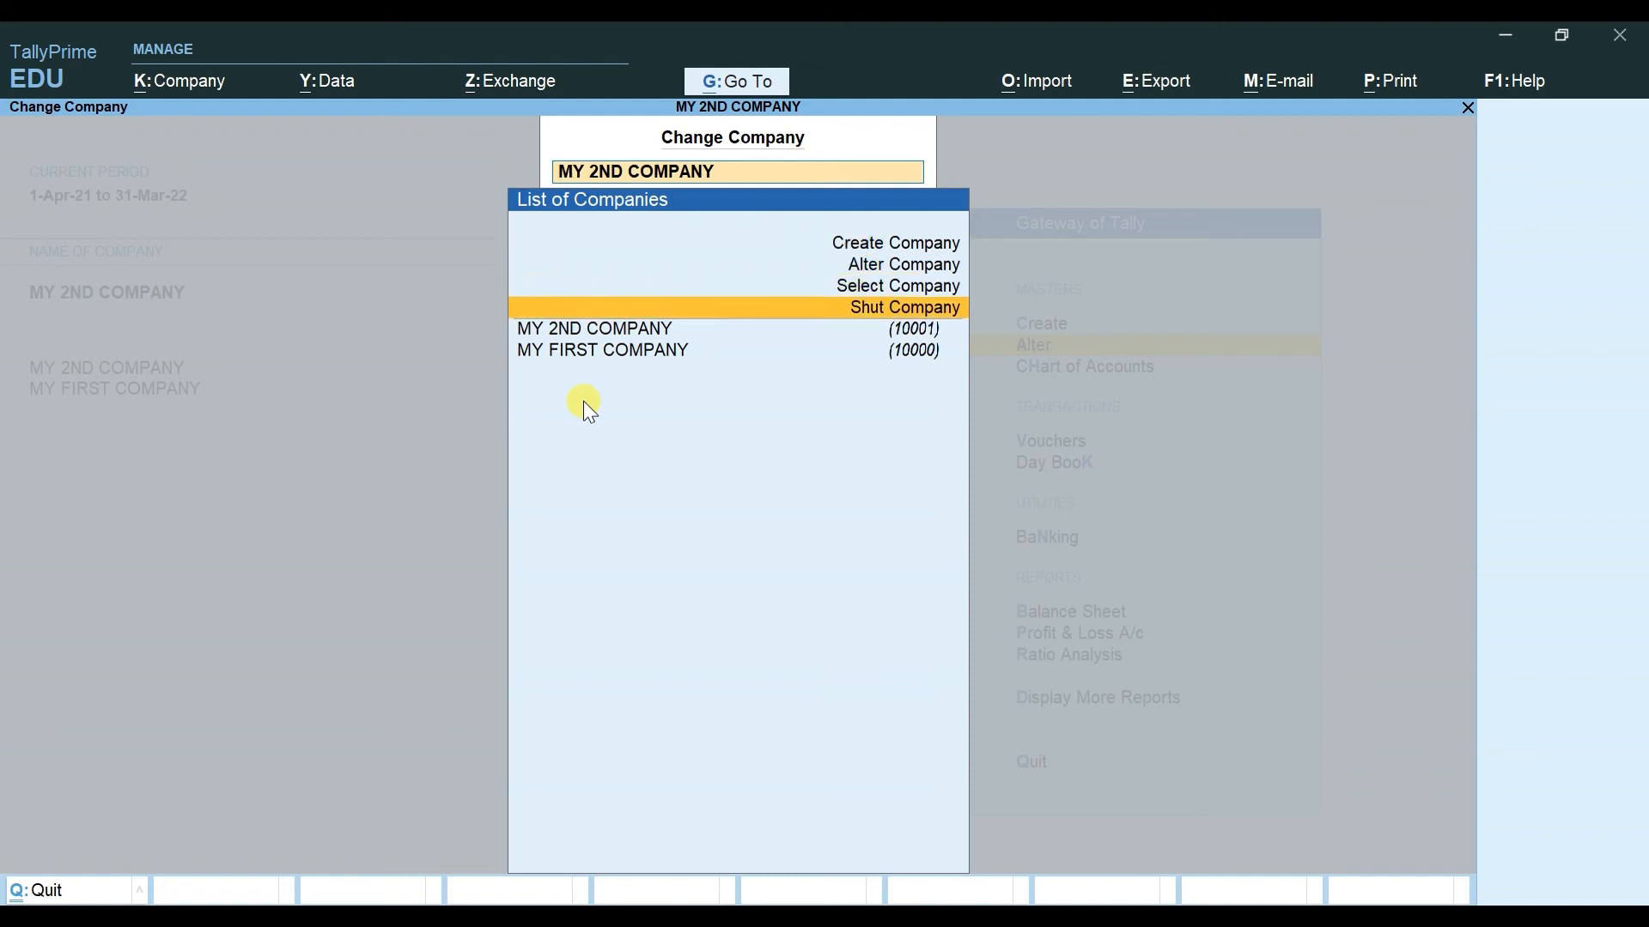
pyautogui.press('Down')
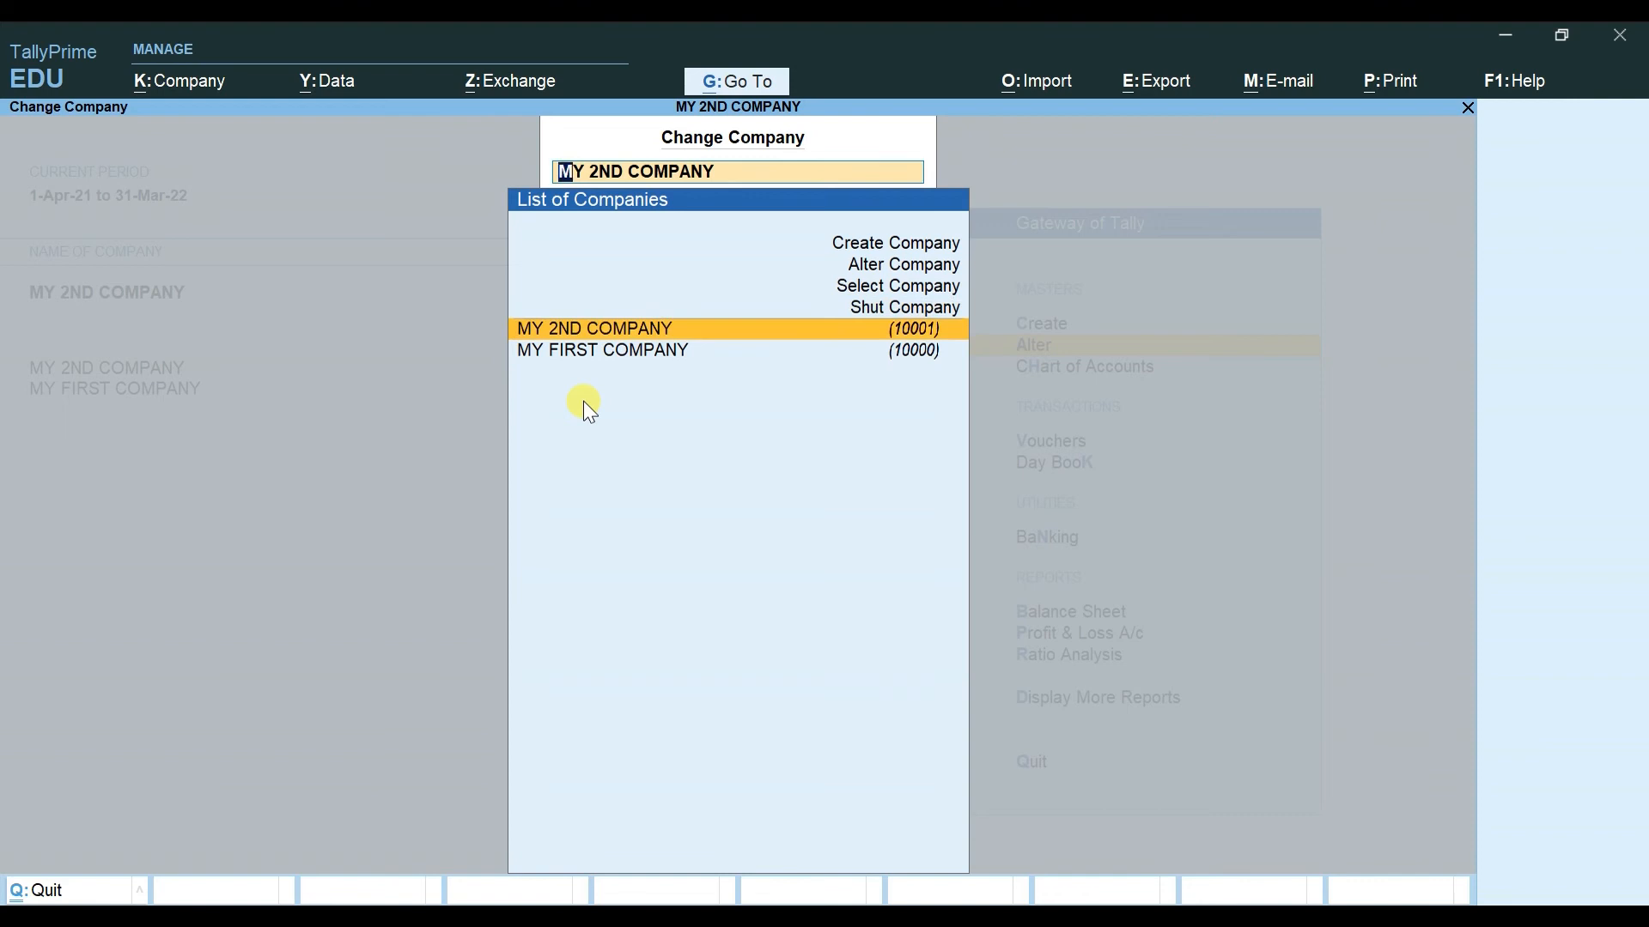
pyautogui.press('Down')
pyautogui.press('Up')
pyautogui.press('Up')
pyautogui.press('Up')
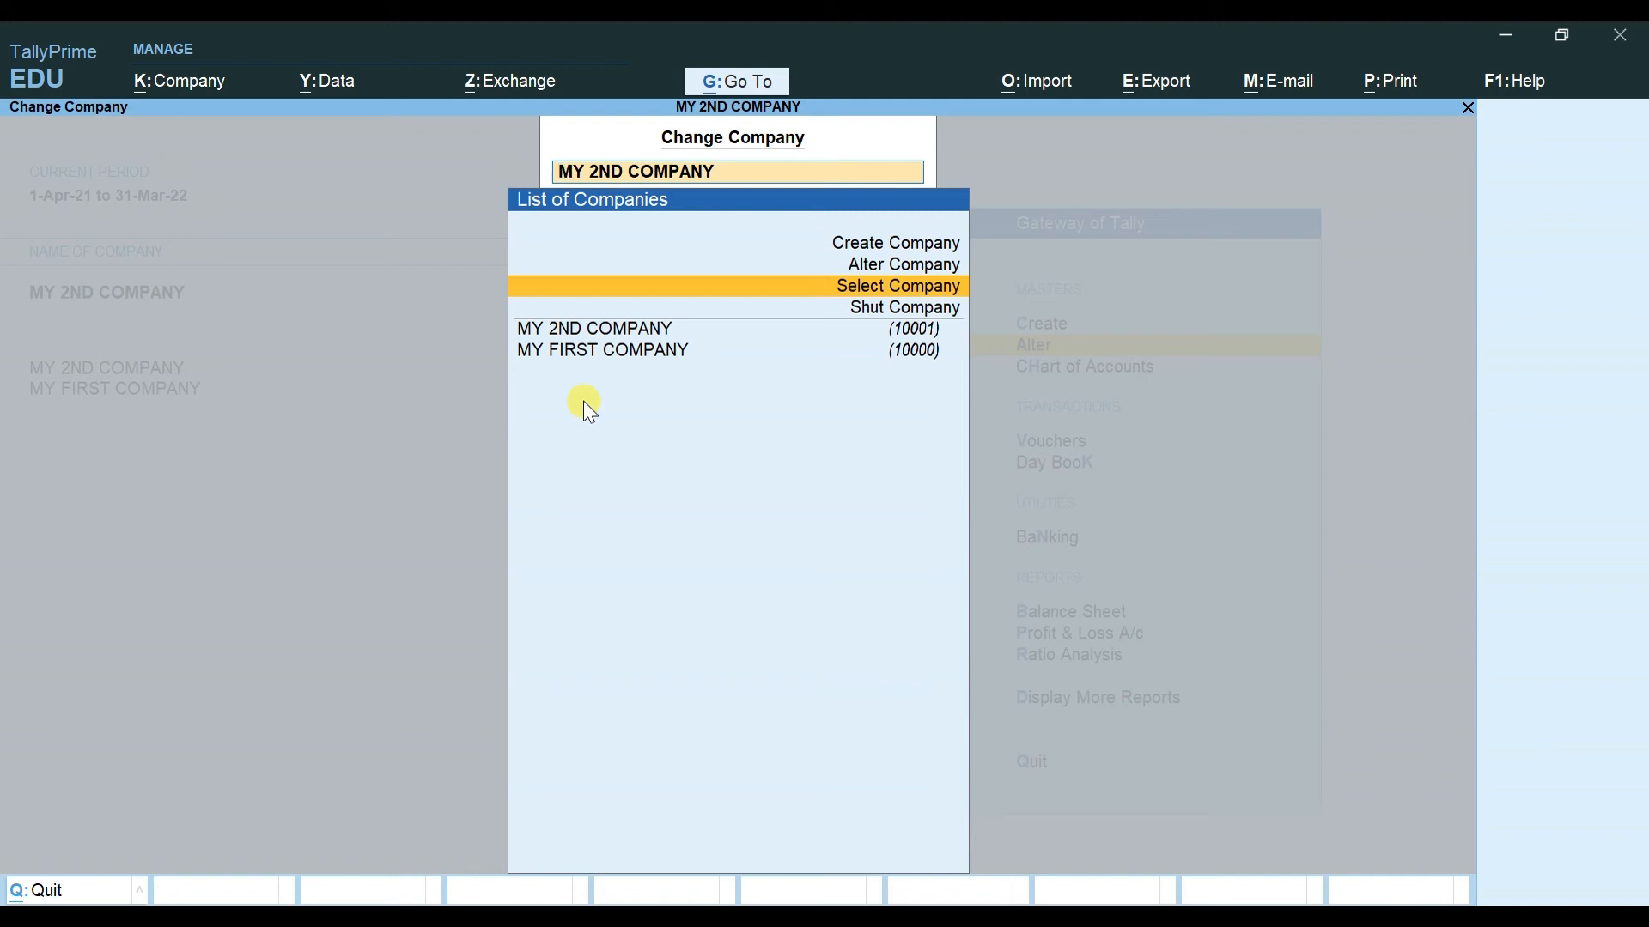
pyautogui.press('Up')
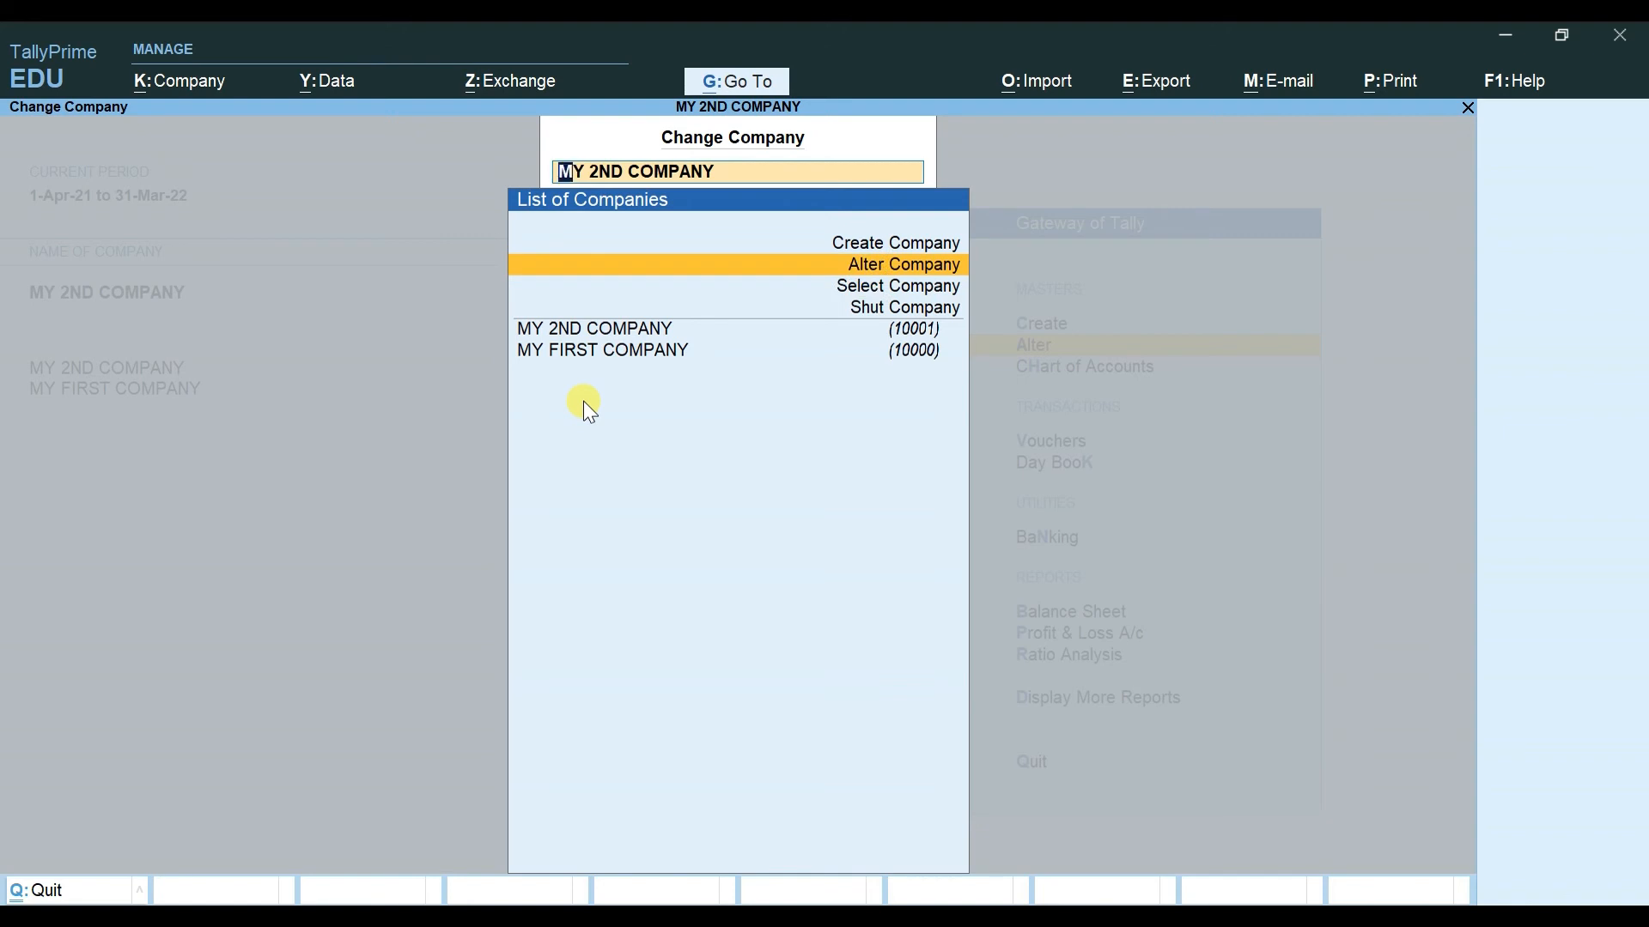
pyautogui.press('Return')
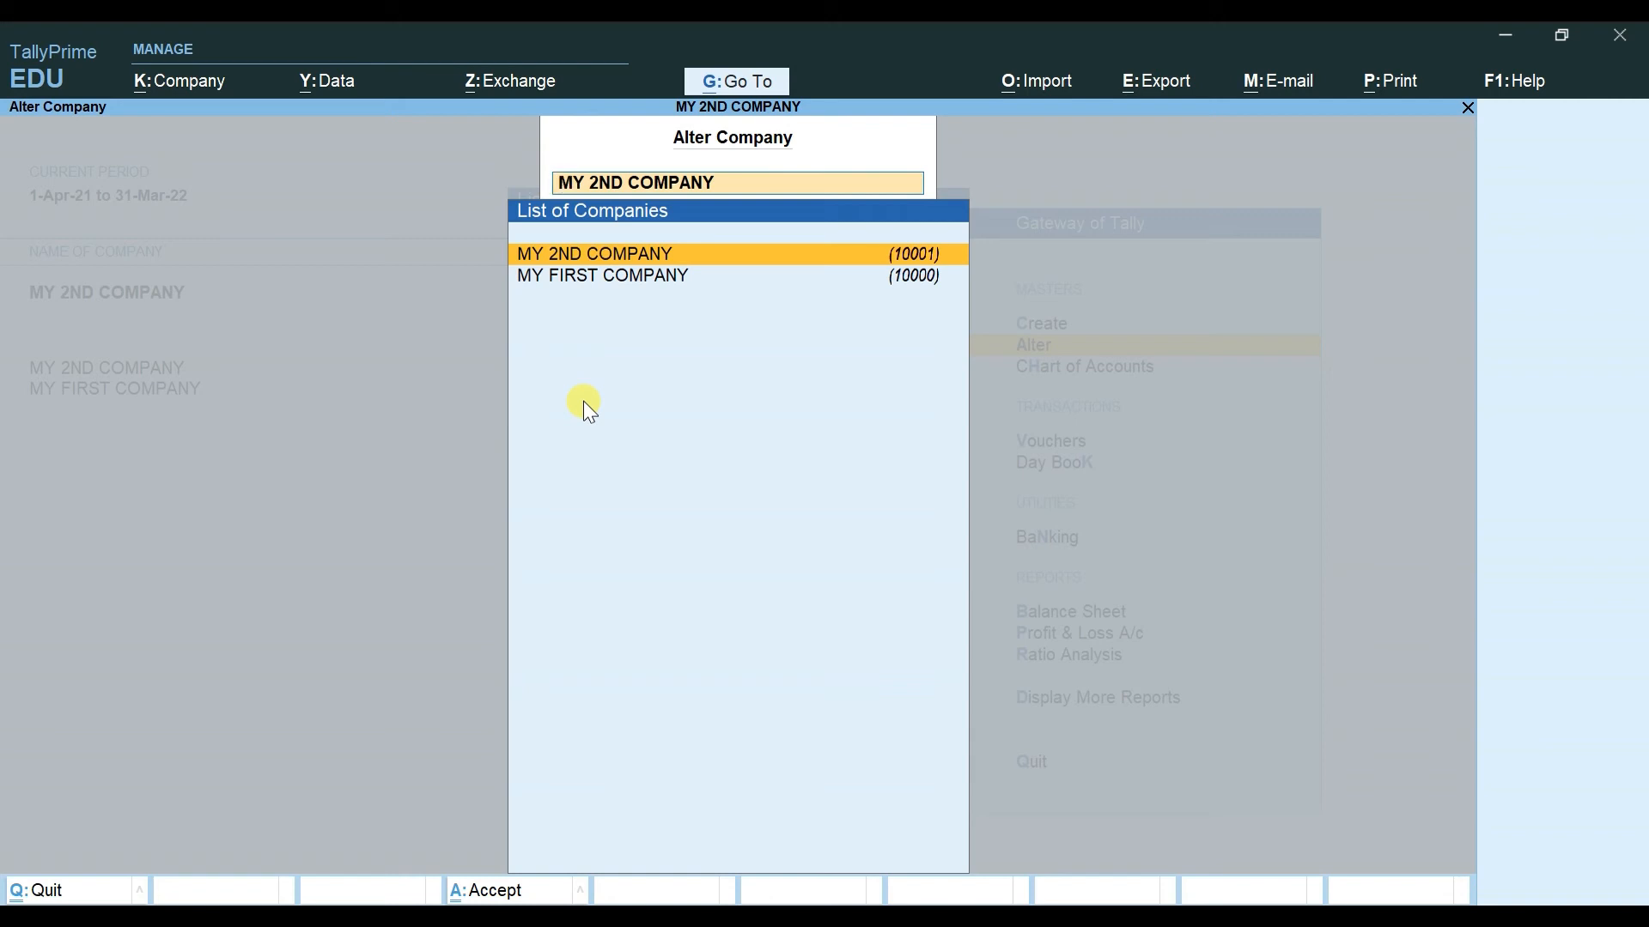
pyautogui.press('Escape')
pyautogui.press('Escape')
pyautogui.press('Escape')
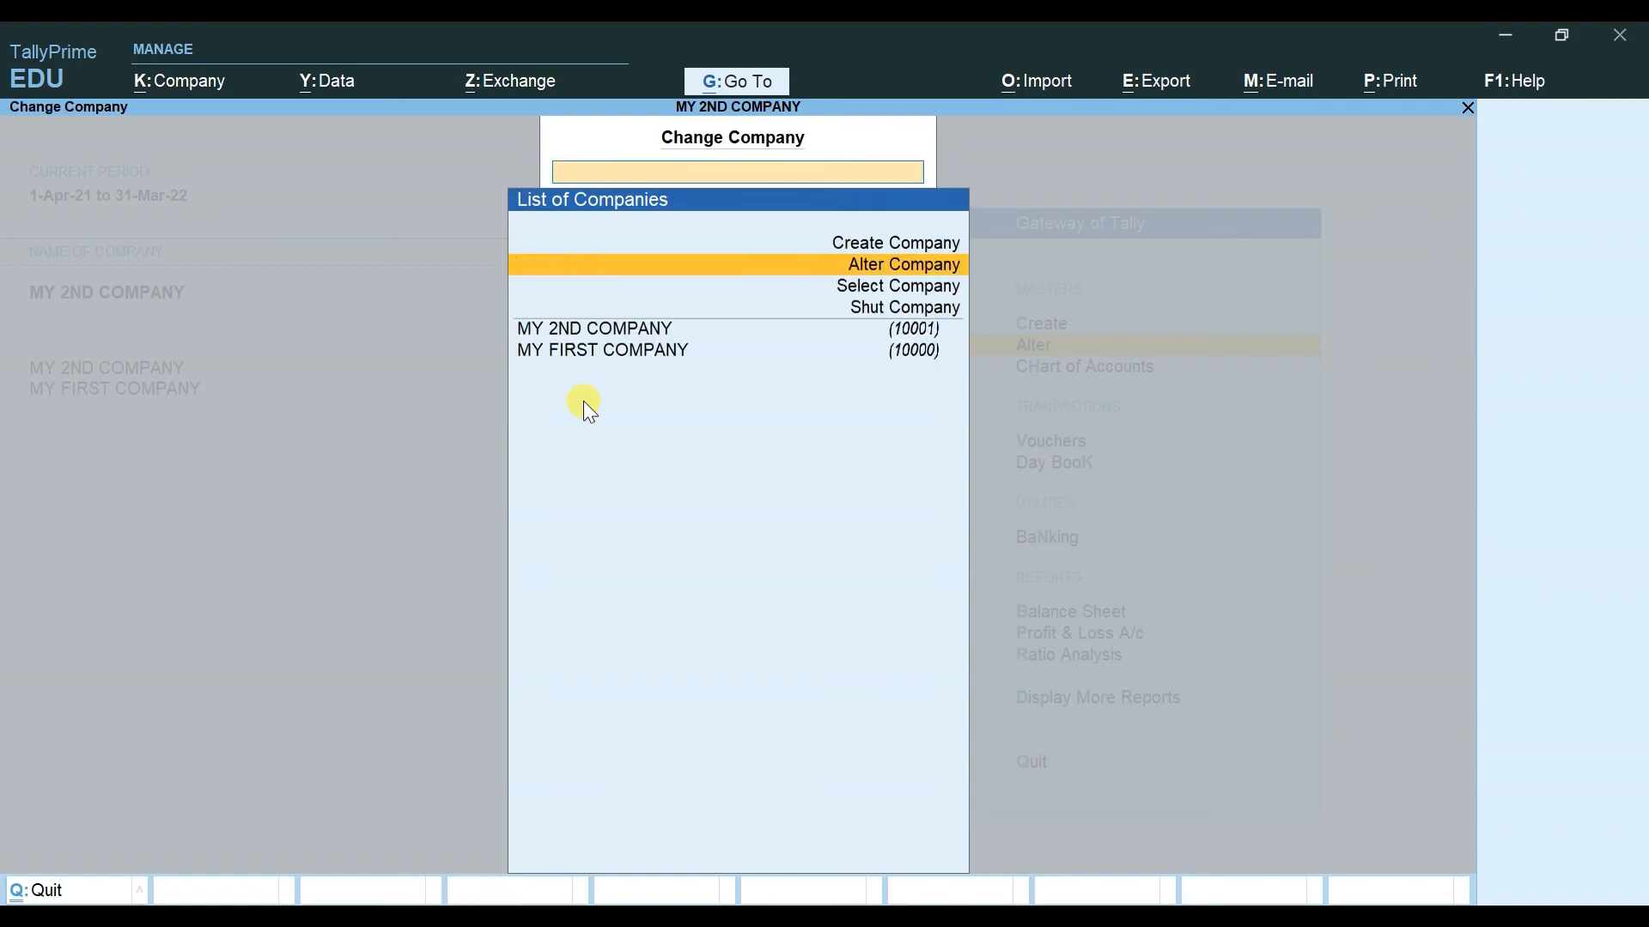
# Step: Open Alter from the Company menu, compare MY 2ND COMPANY and MY FIRST COMPANY, and close unchanged
pyautogui.hotkey('alt', 'k')
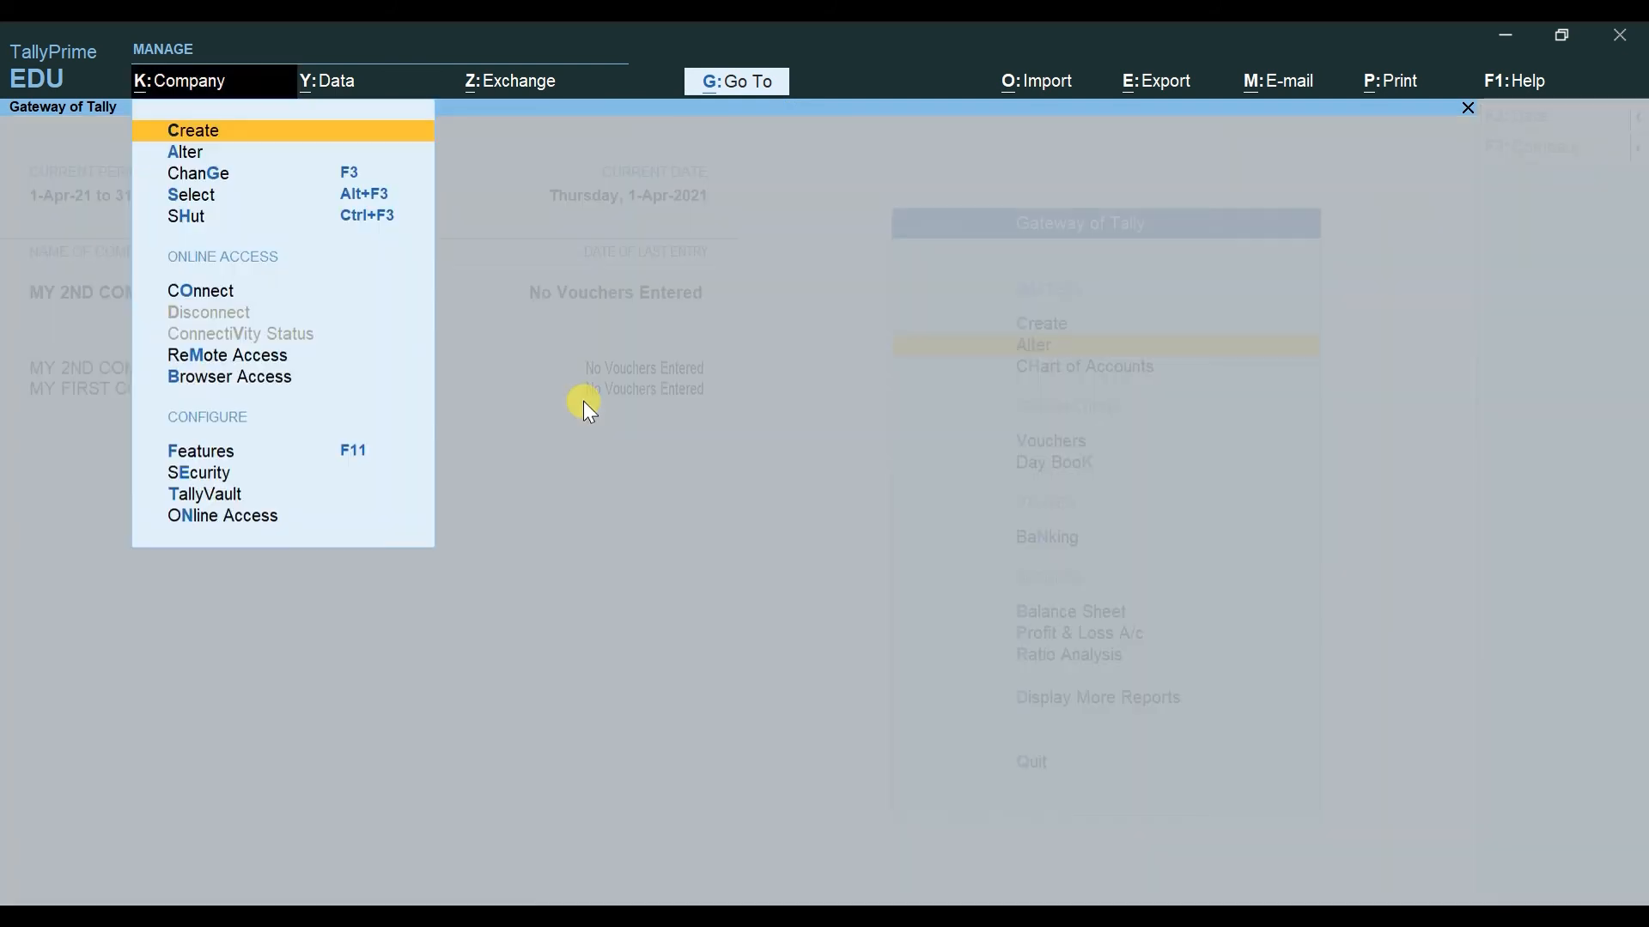
pyautogui.press('Down')
pyautogui.press('Return')
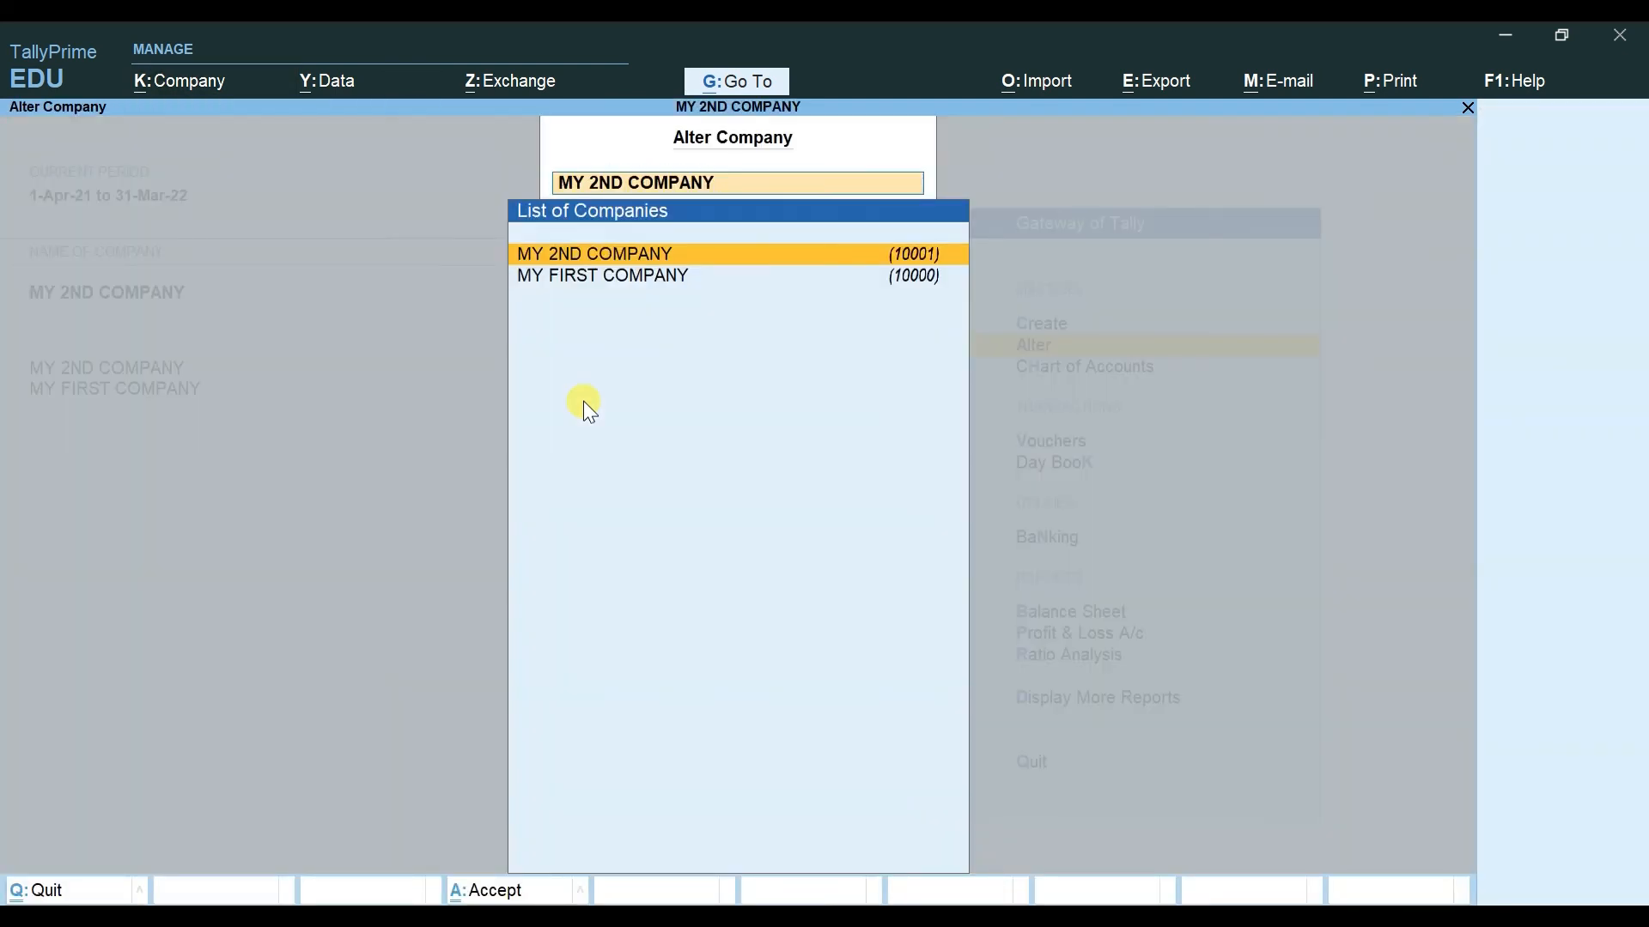
pyautogui.press('Down')
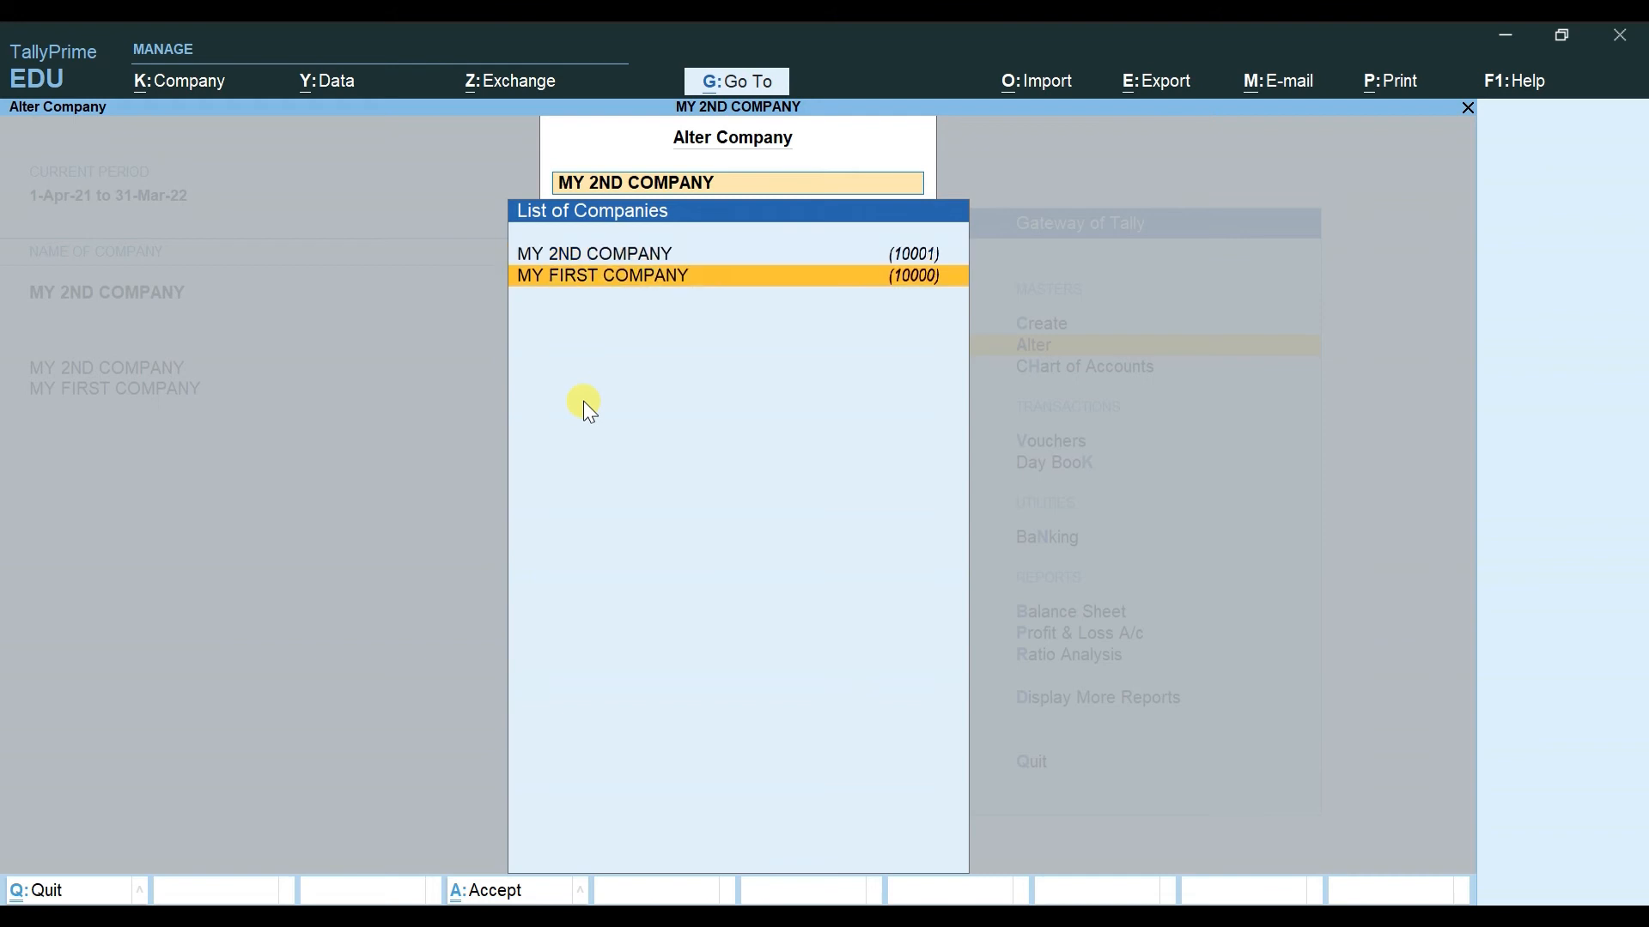
pyautogui.press('Up')
pyautogui.press('Down')
pyautogui.press('Up')
pyautogui.press('Down')
pyautogui.press('Up')
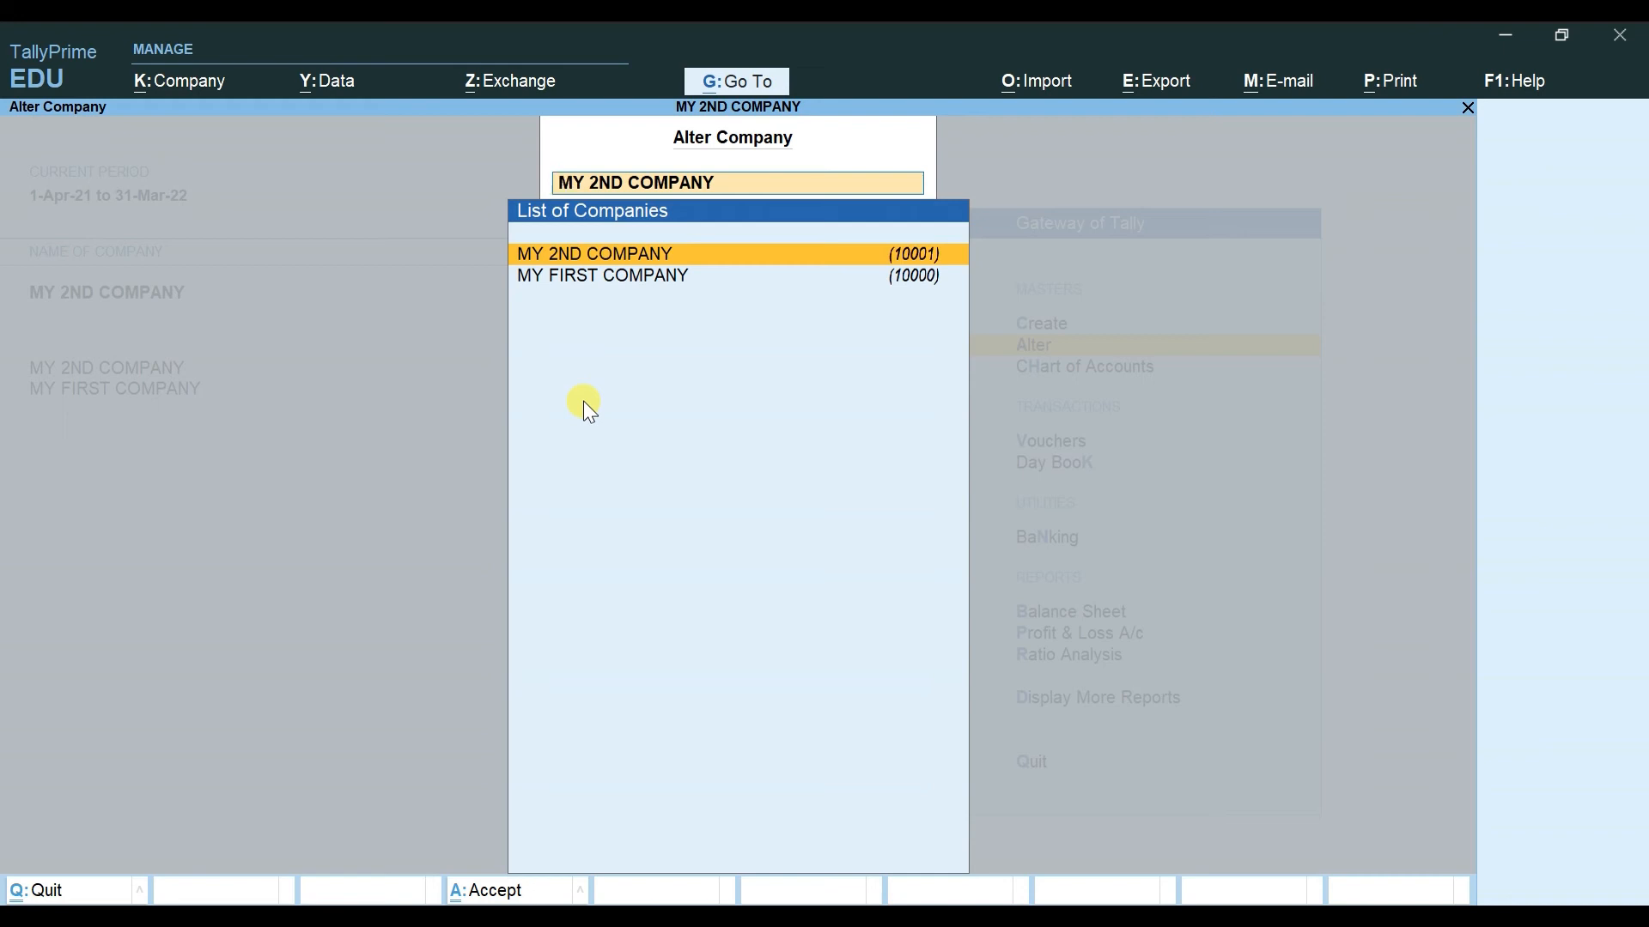
pyautogui.press('Escape')
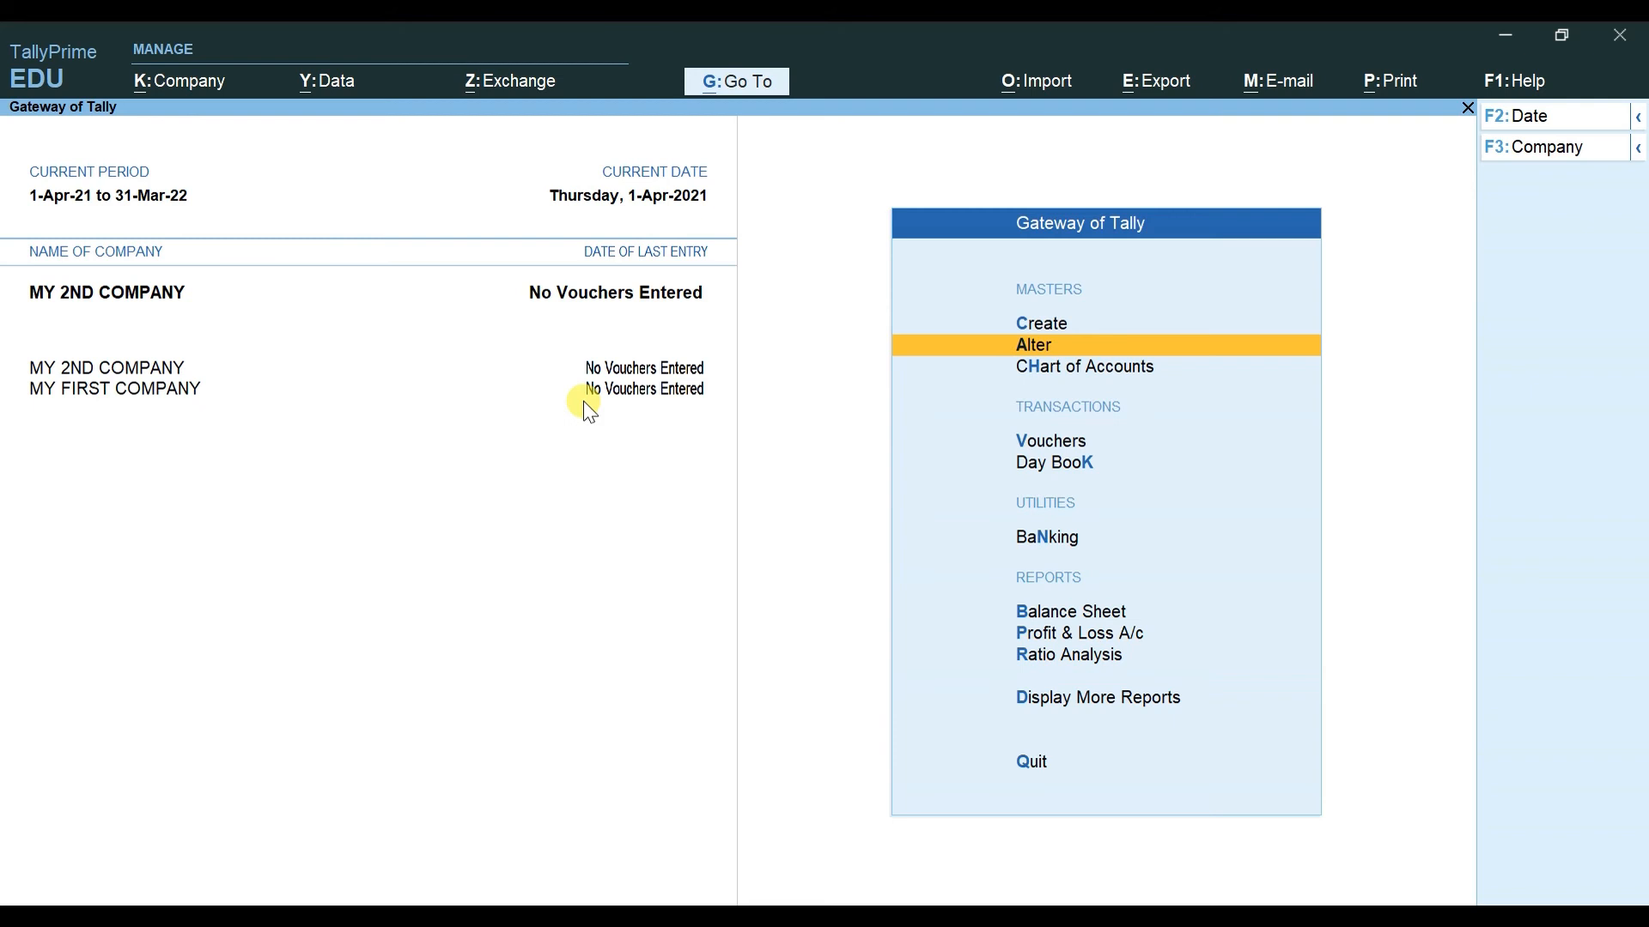
# Step: Use ChanGe to make MY FIRST COMPANY the current company, then reopen the Company menu
pyautogui.press('alt')
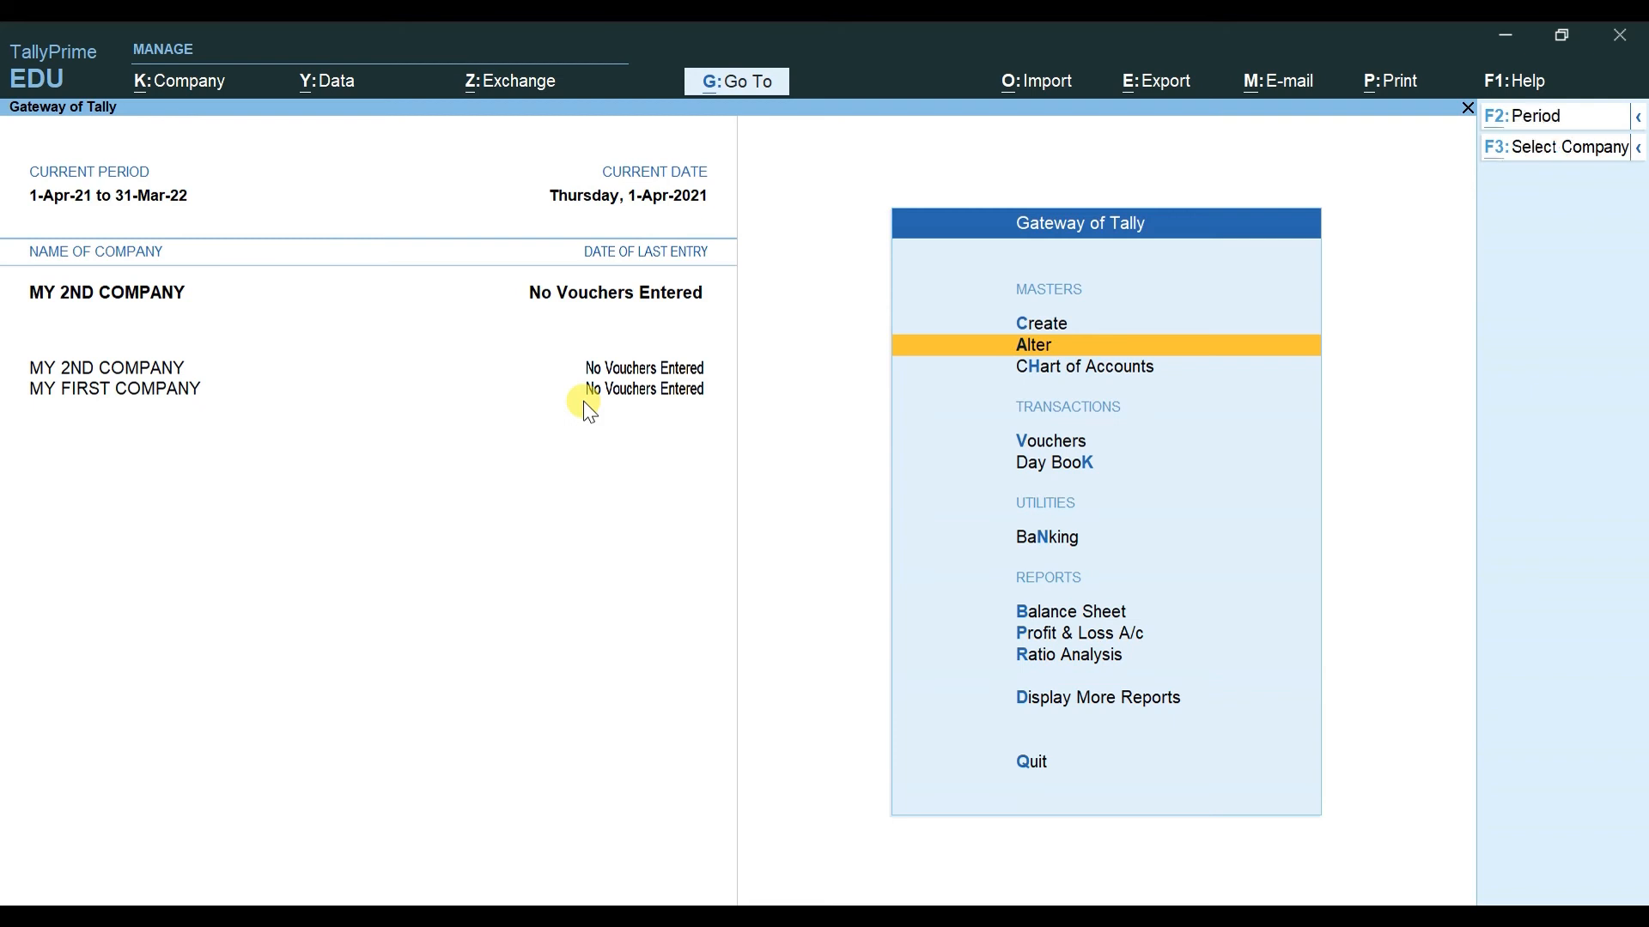
pyautogui.hotkey('alt', 'k')
pyautogui.press('Down')
pyautogui.press('Down')
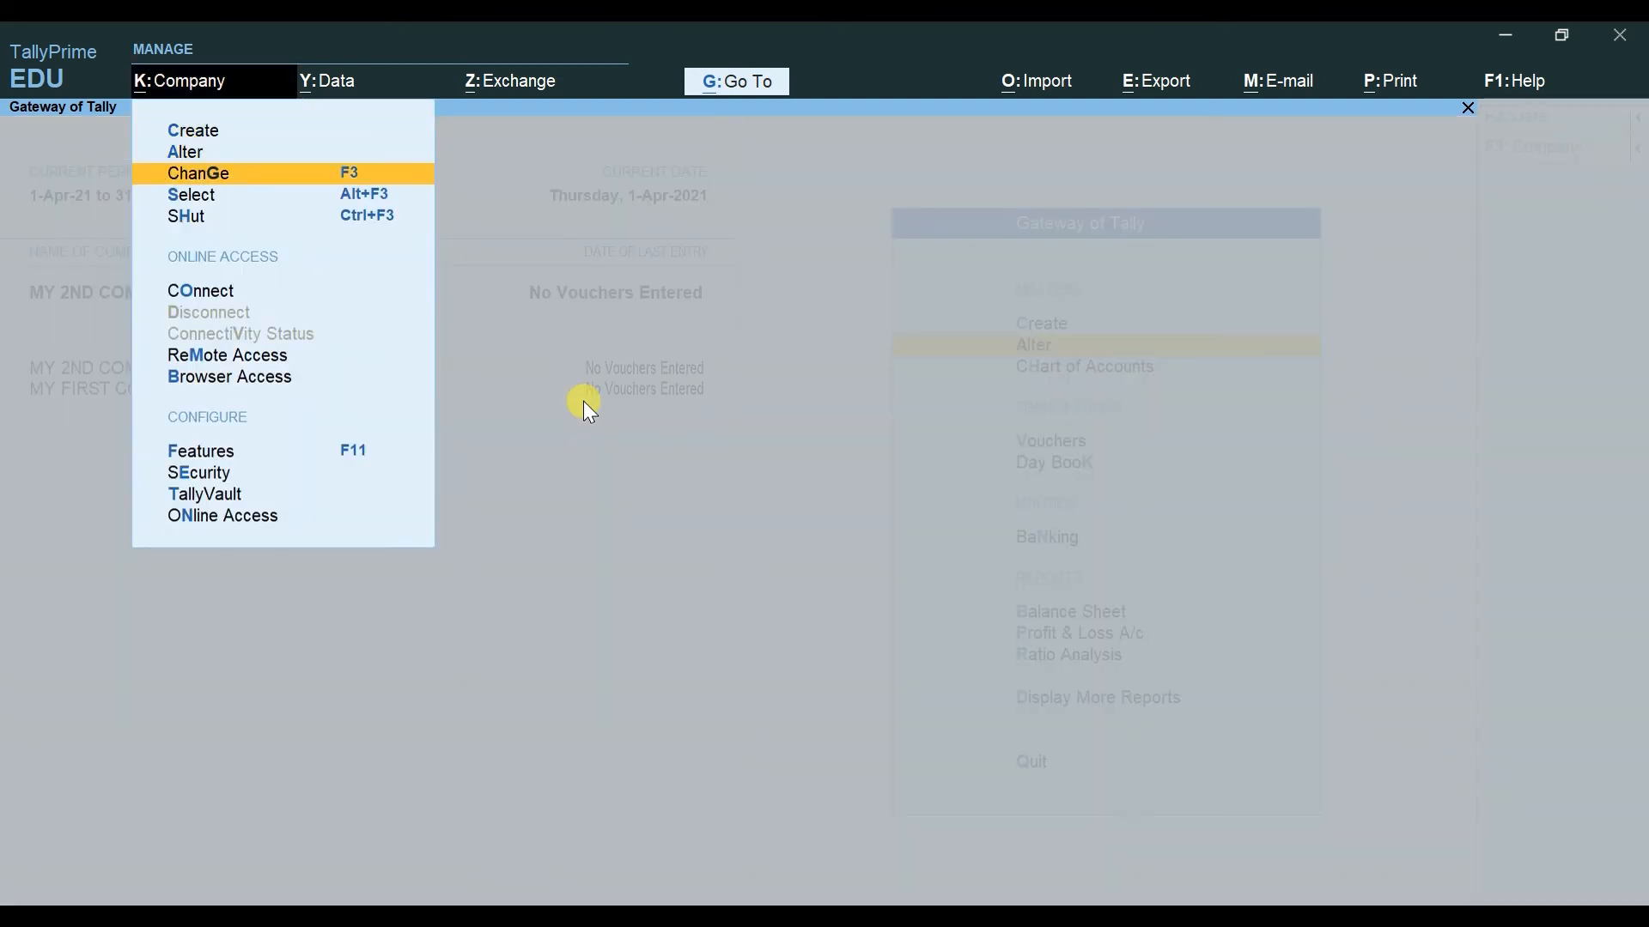
pyautogui.press('Return')
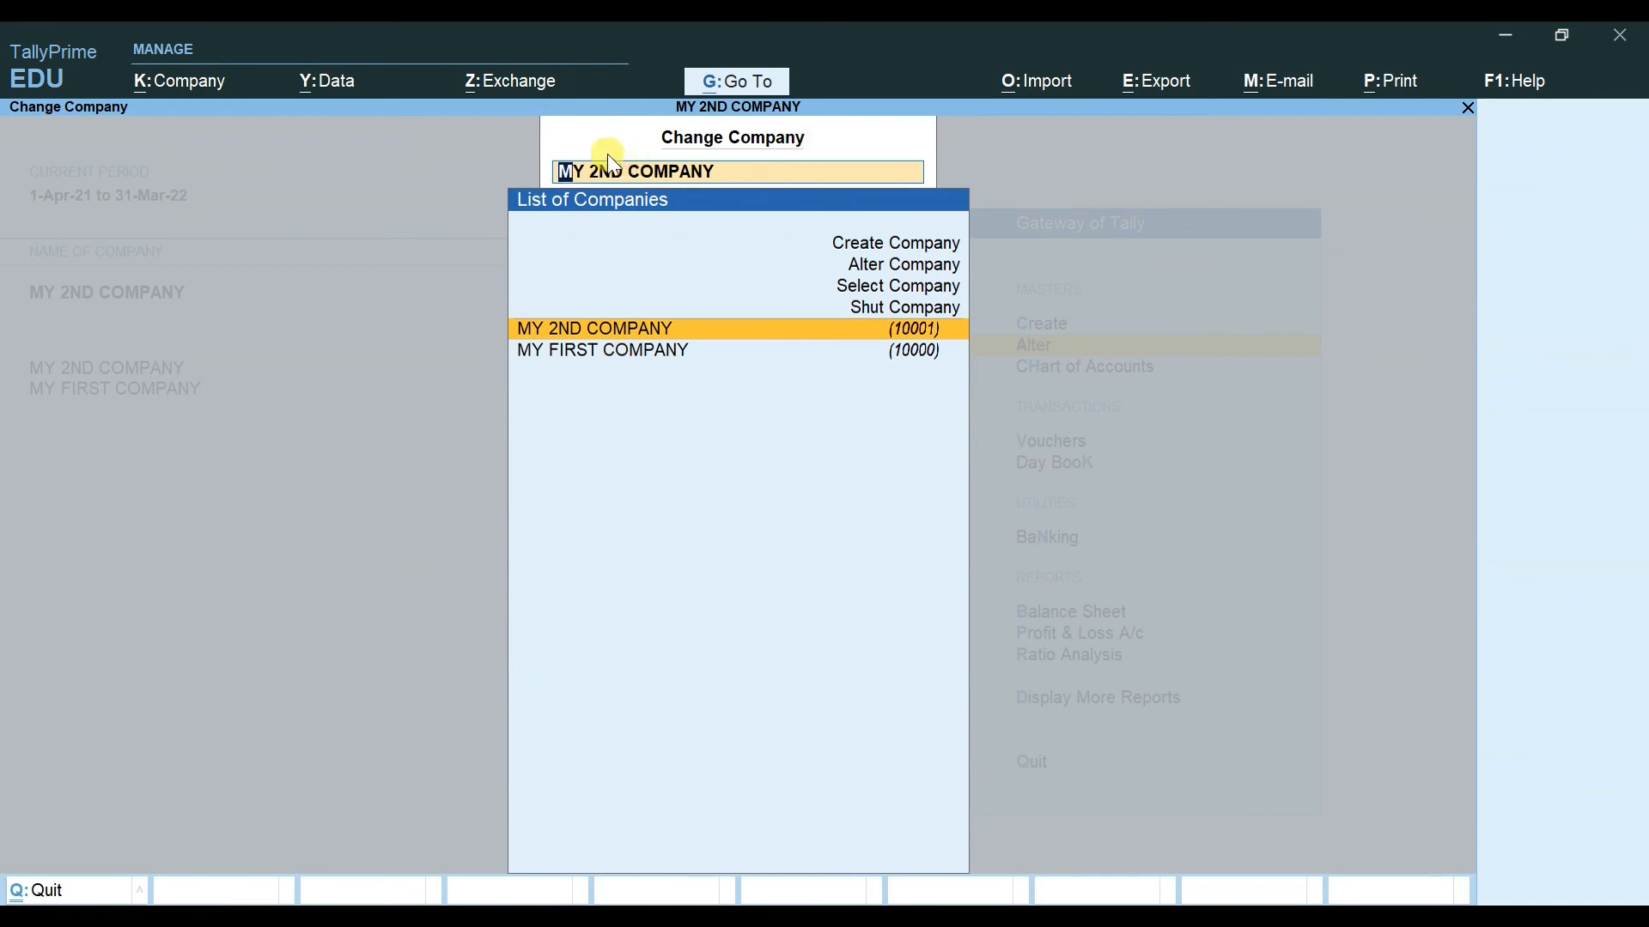
pyautogui.press('Down')
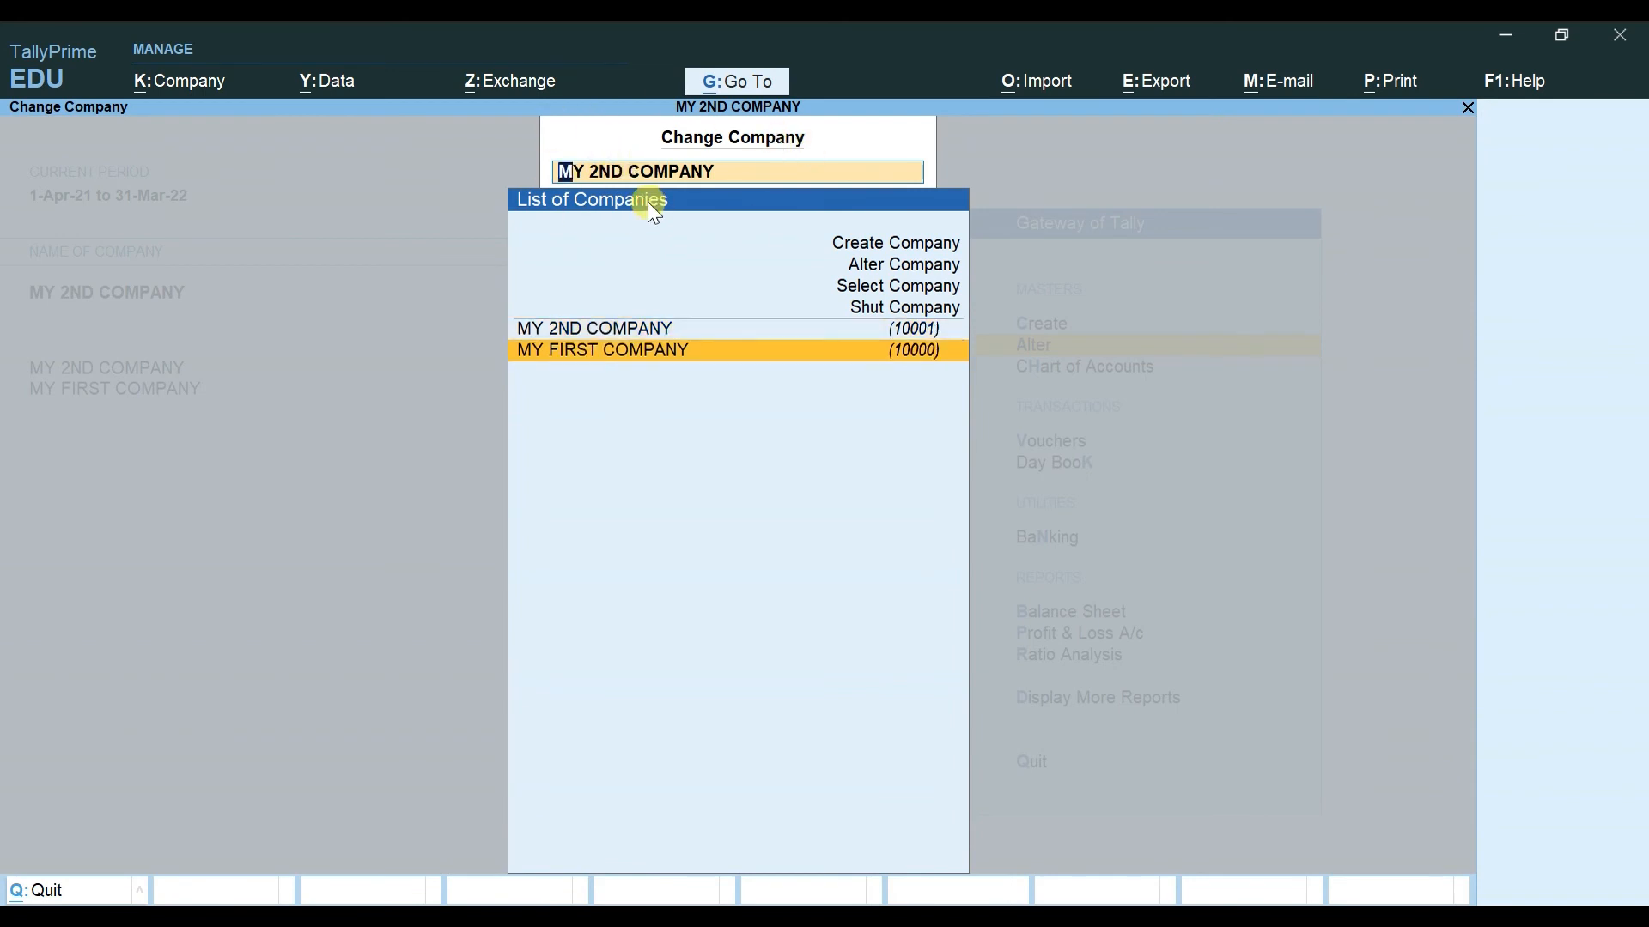
pyautogui.press('Return')
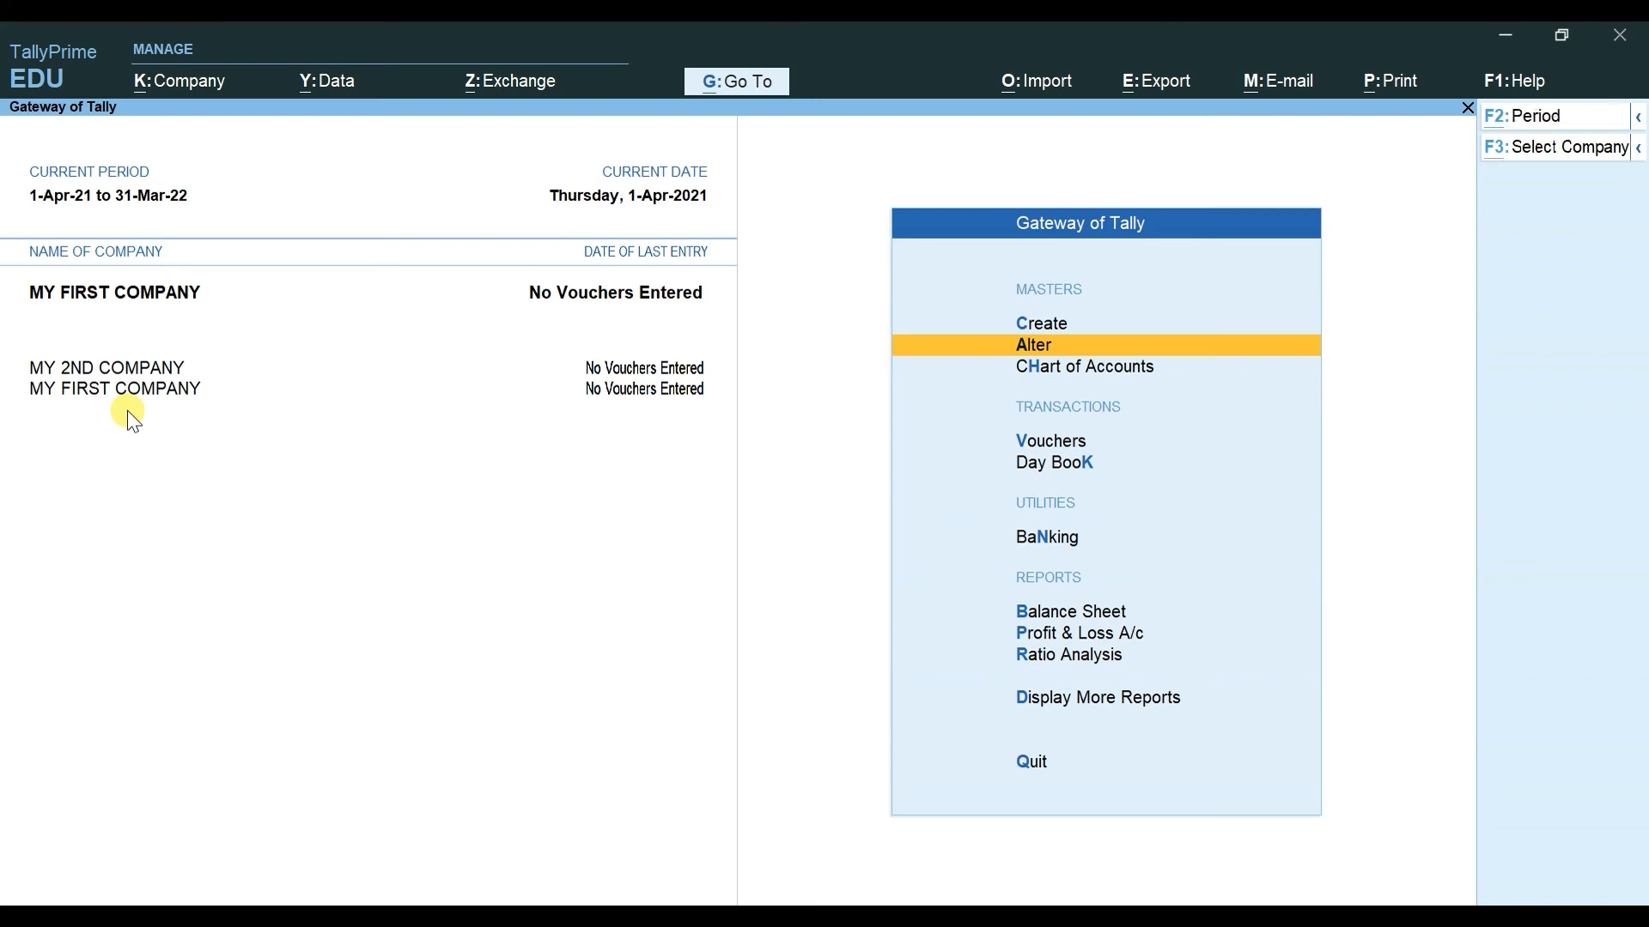
pyautogui.hotkey('alt', 'k')
pyautogui.press('Down')
pyautogui.press('Down')
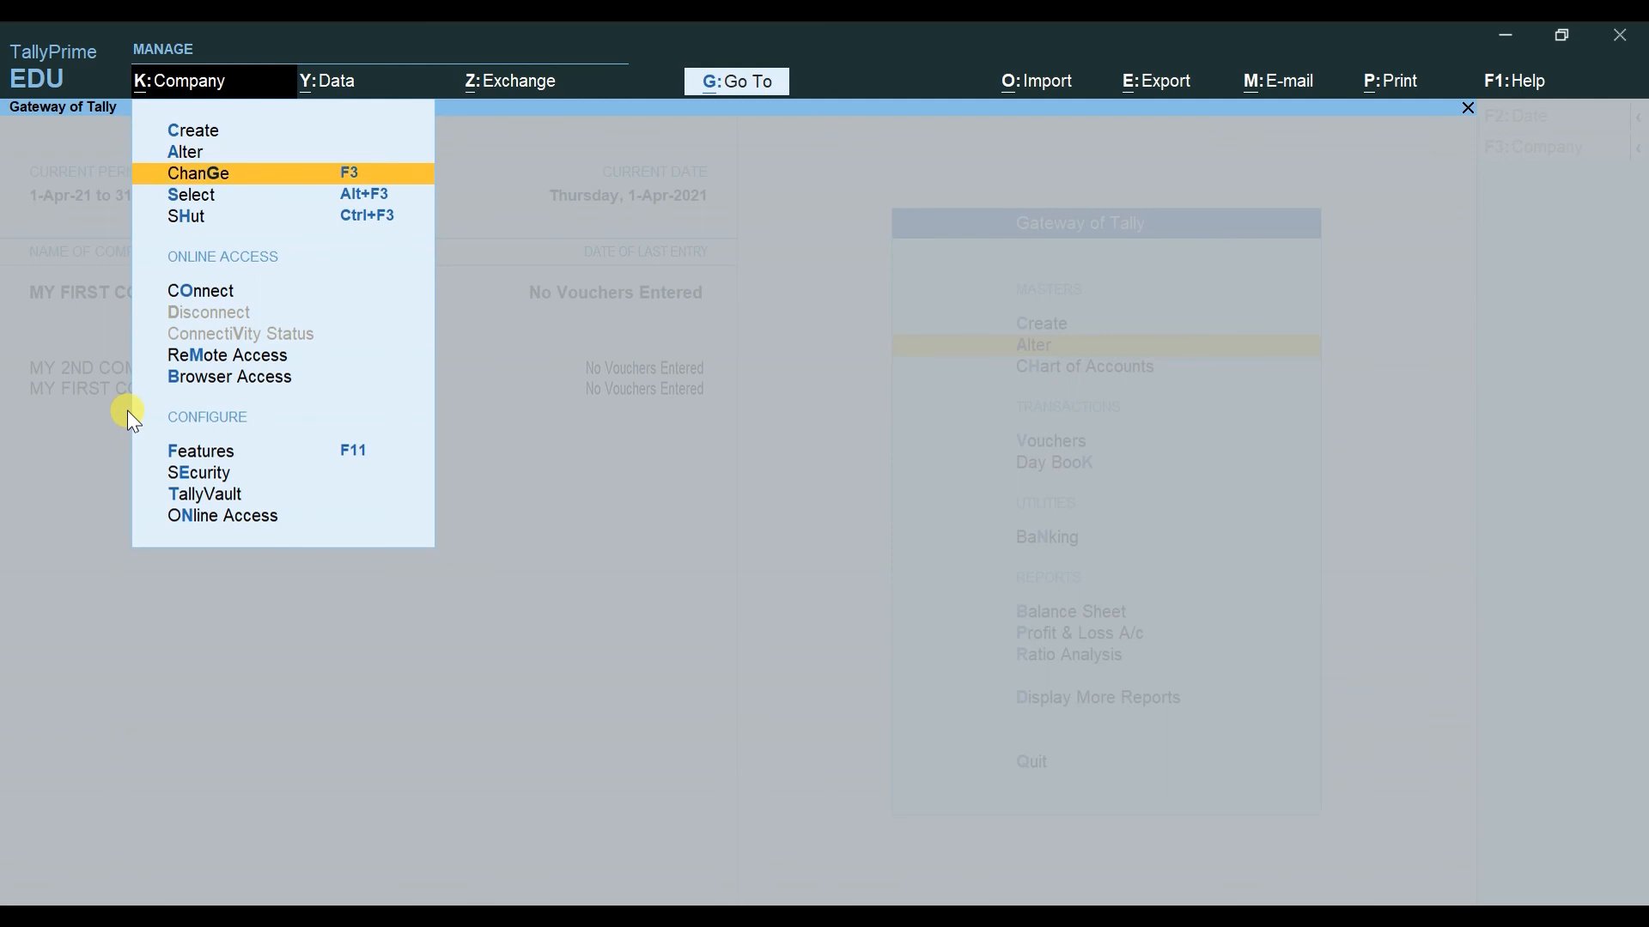
# Step: Close the Company menu, make MY 2ND COMPANY current, then open and dismiss the company list
pyautogui.press('Escape')
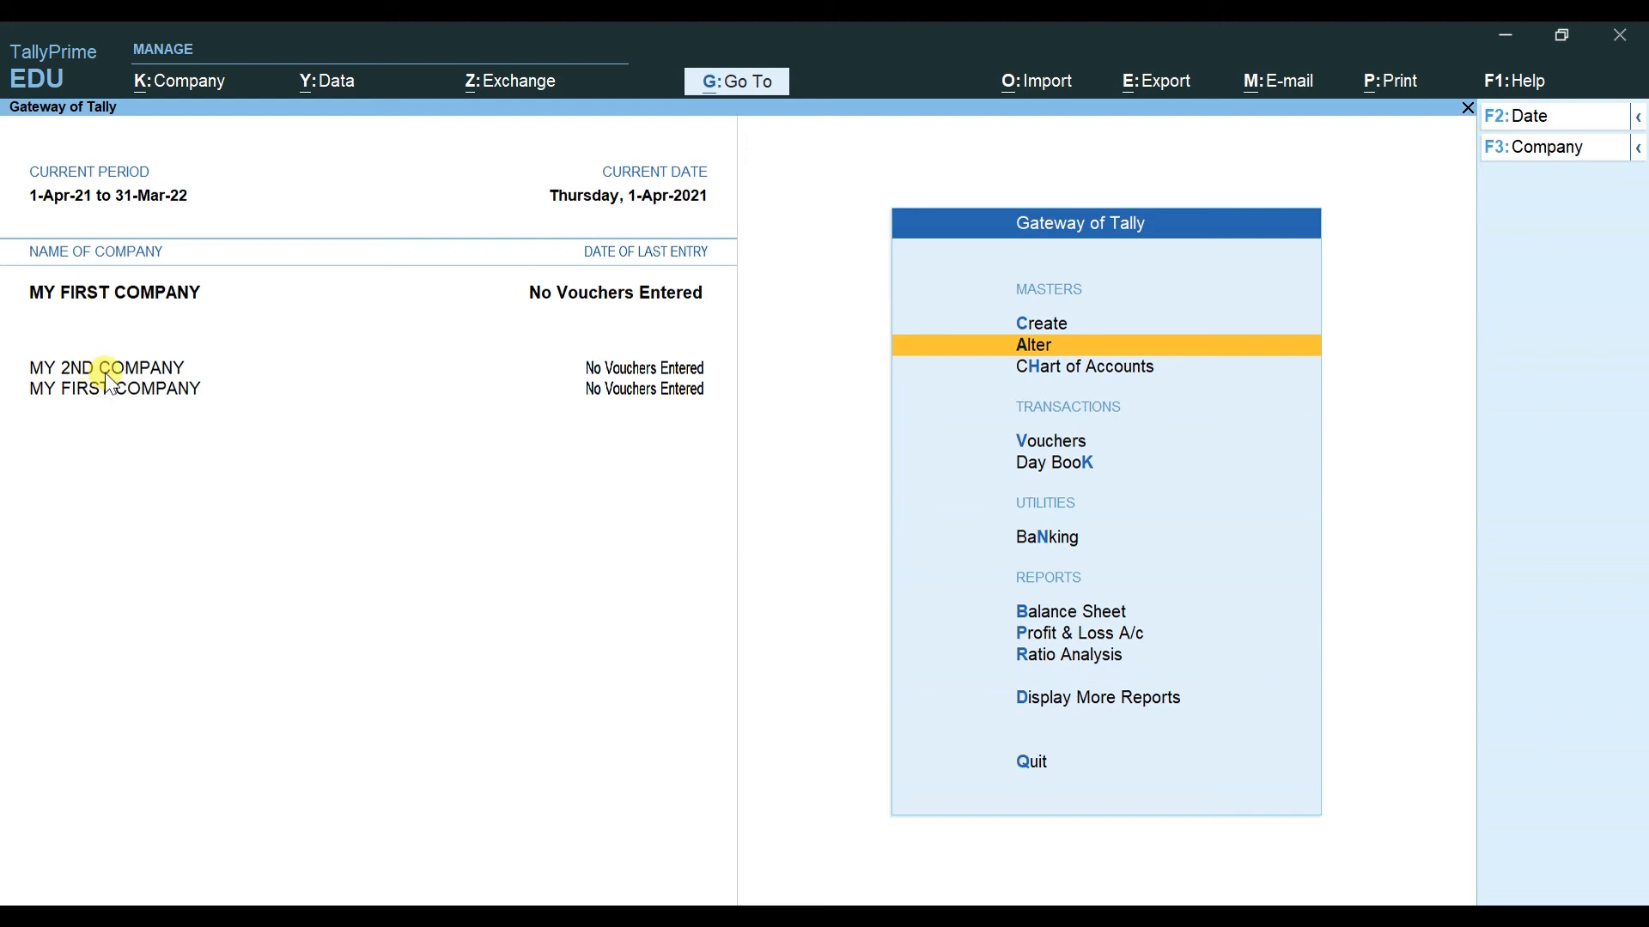
pyautogui.click(104, 372)
pyautogui.click(141, 255)
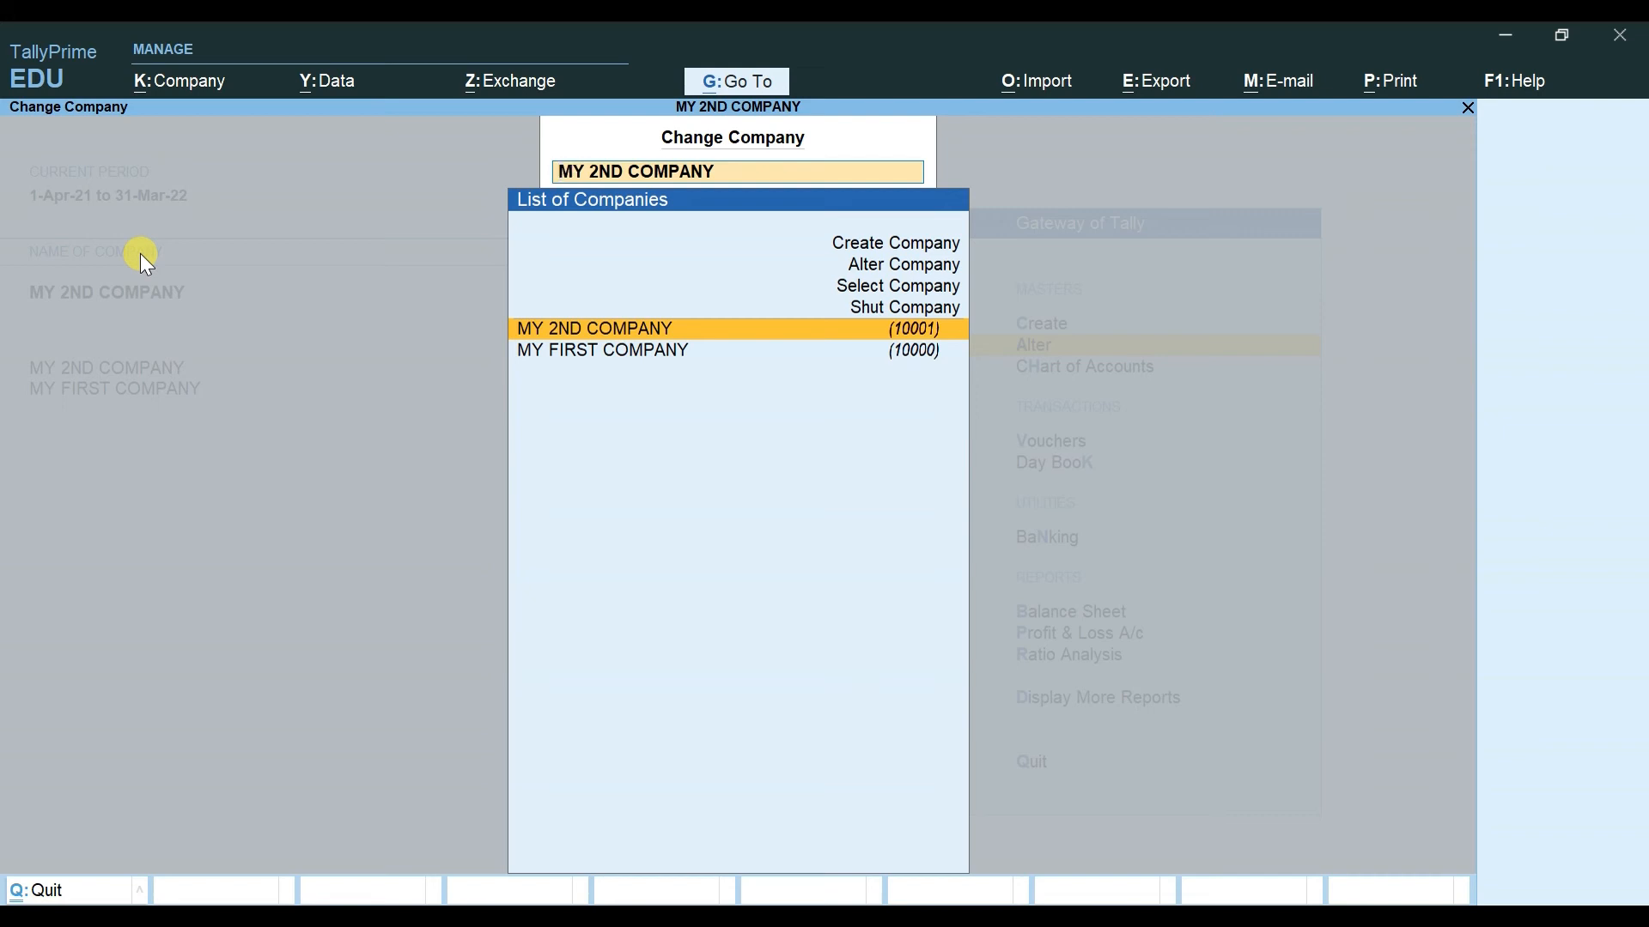
pyautogui.press('BackSpace')
pyautogui.press('Escape')
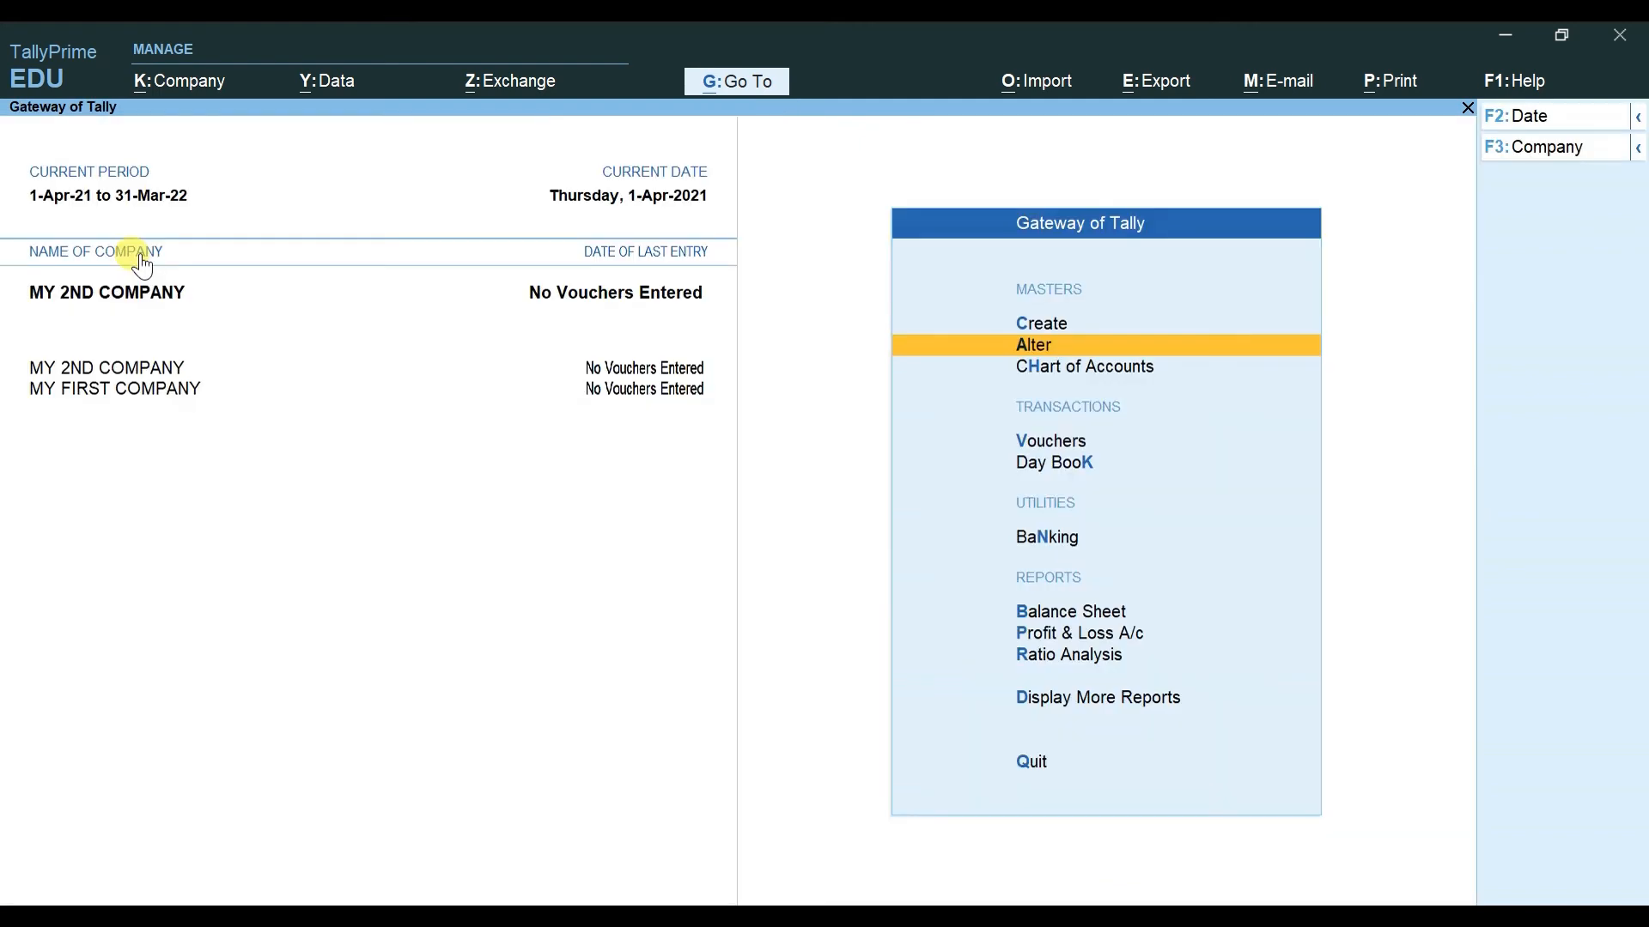
# Step: Open the Company menu's Select option to list the stored companies
pyautogui.click(225, 86)
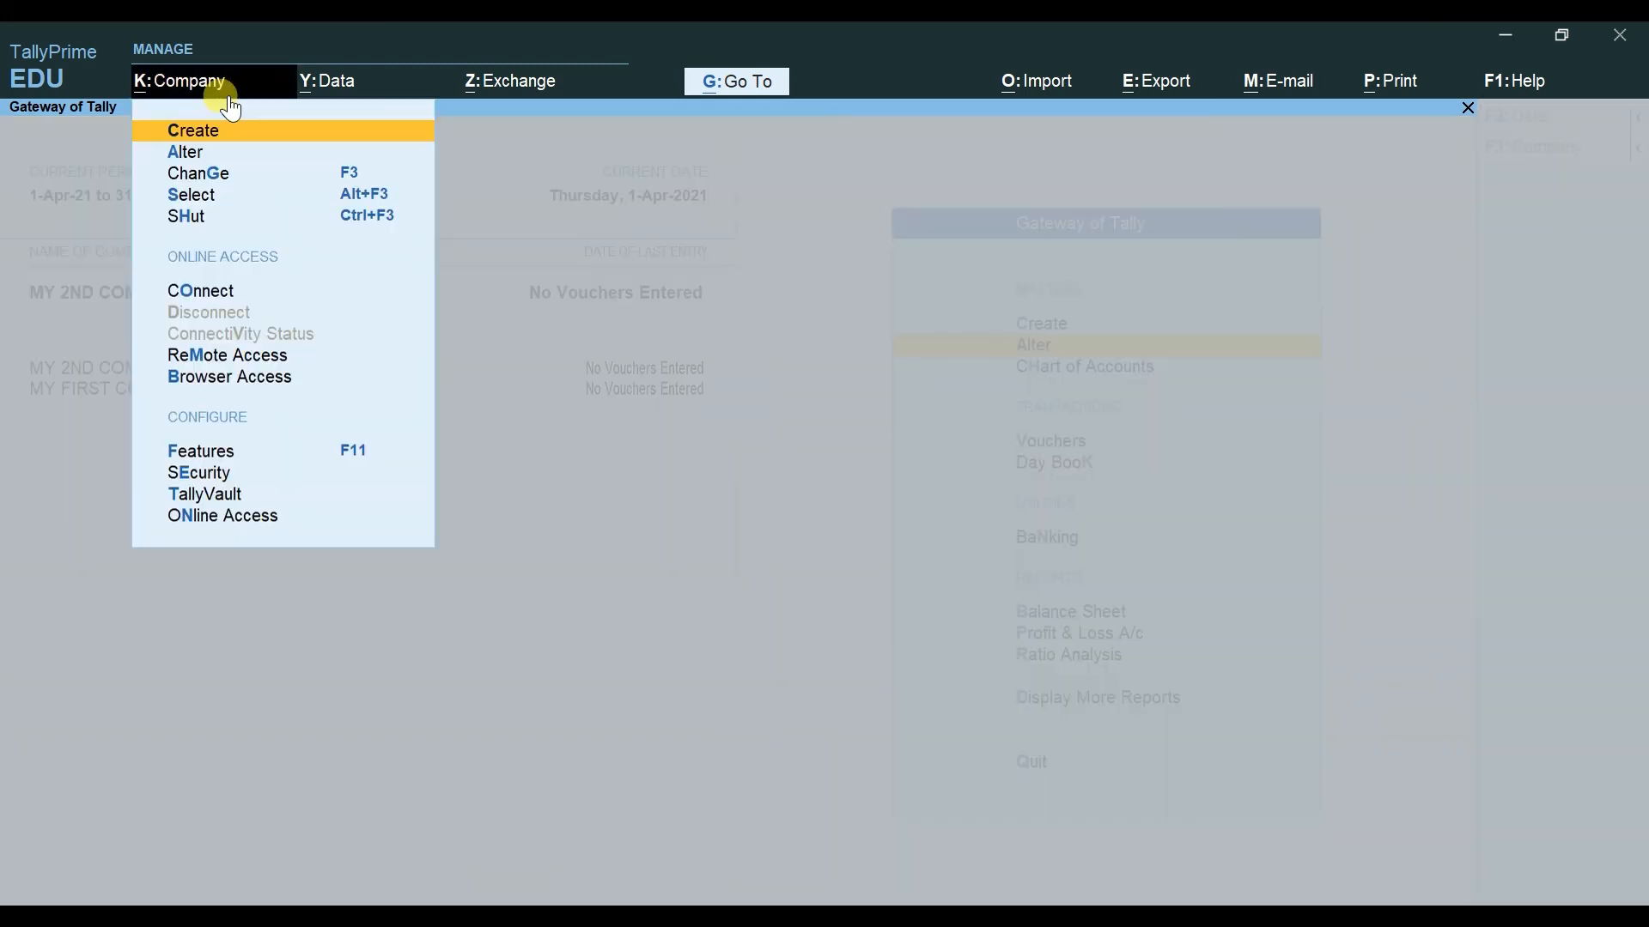
pyautogui.press('Down')
pyautogui.press('Down')
pyautogui.press('Down')
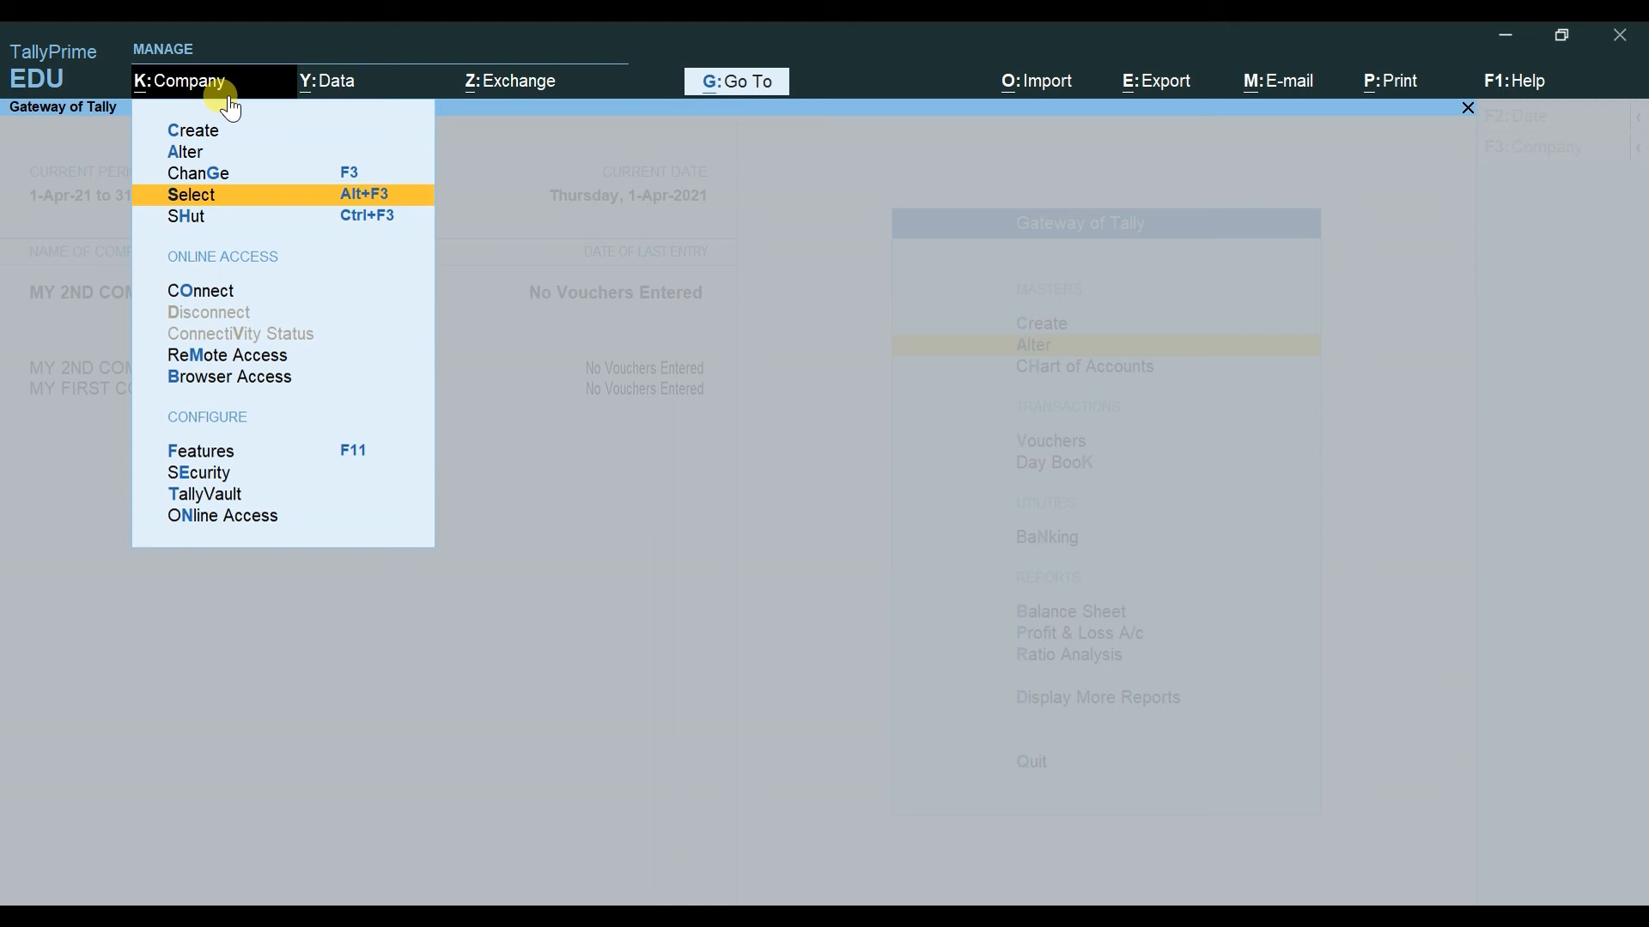
pyautogui.press('Escape')
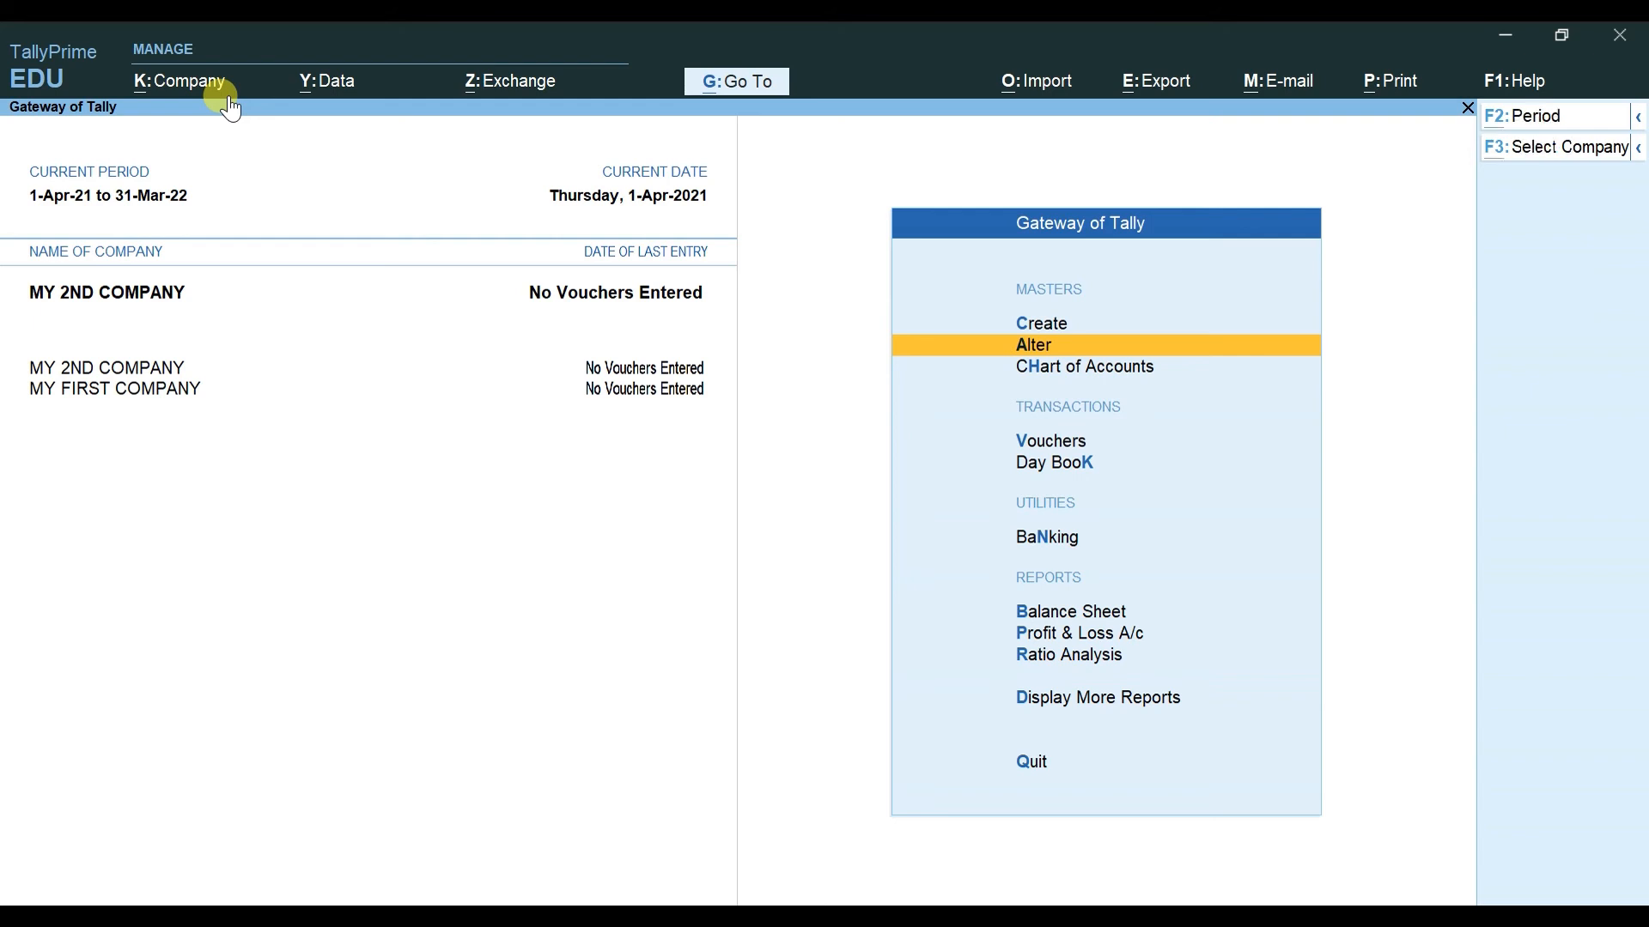
pyautogui.click(217, 79)
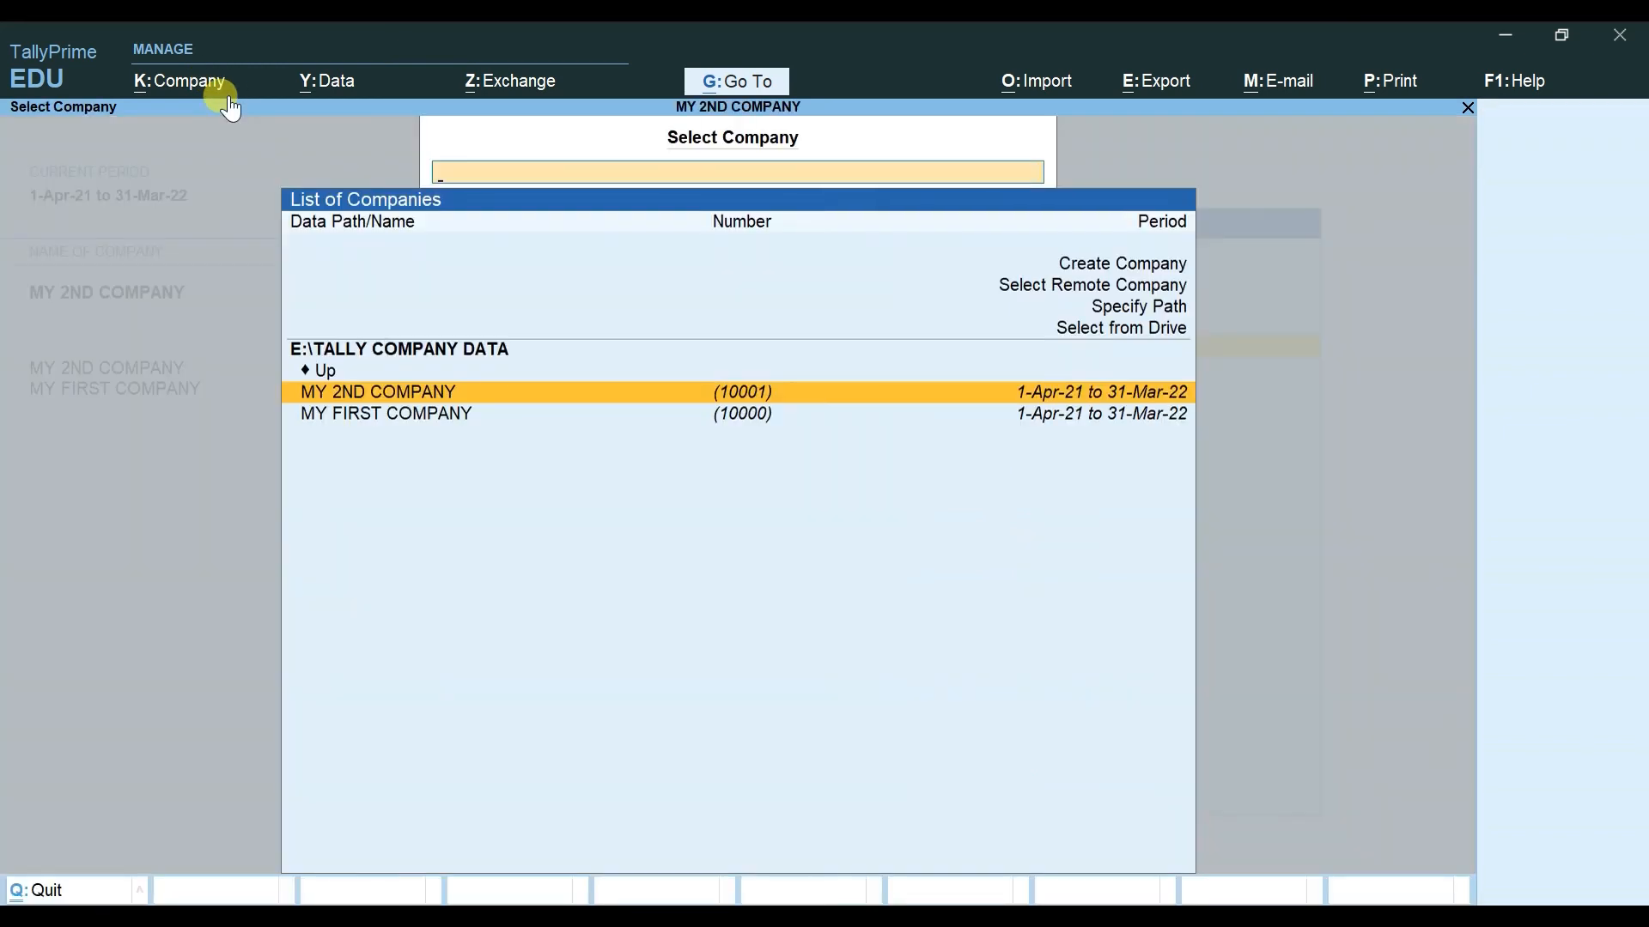
# Step: Browse E:\TALLY COMPANY DATA's MY 2ND COMPANY and MY FIRST COMPANY entries, then return to the Gateway
pyautogui.press('Up')
pyautogui.press('Up')
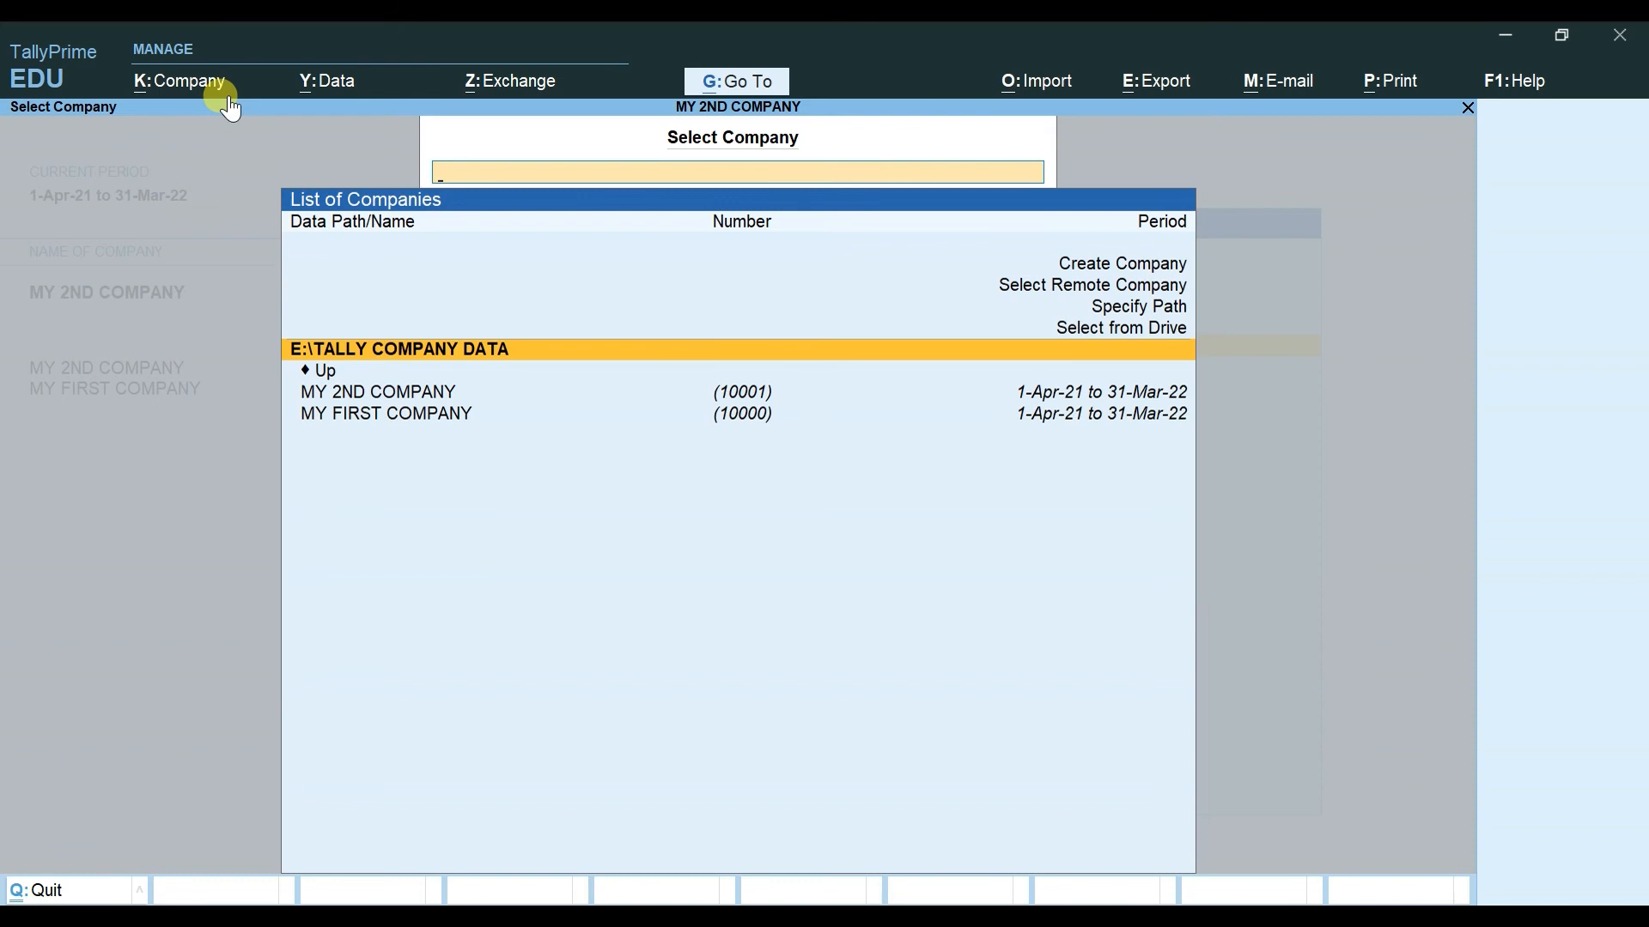
pyautogui.press('Down')
pyautogui.press('Down')
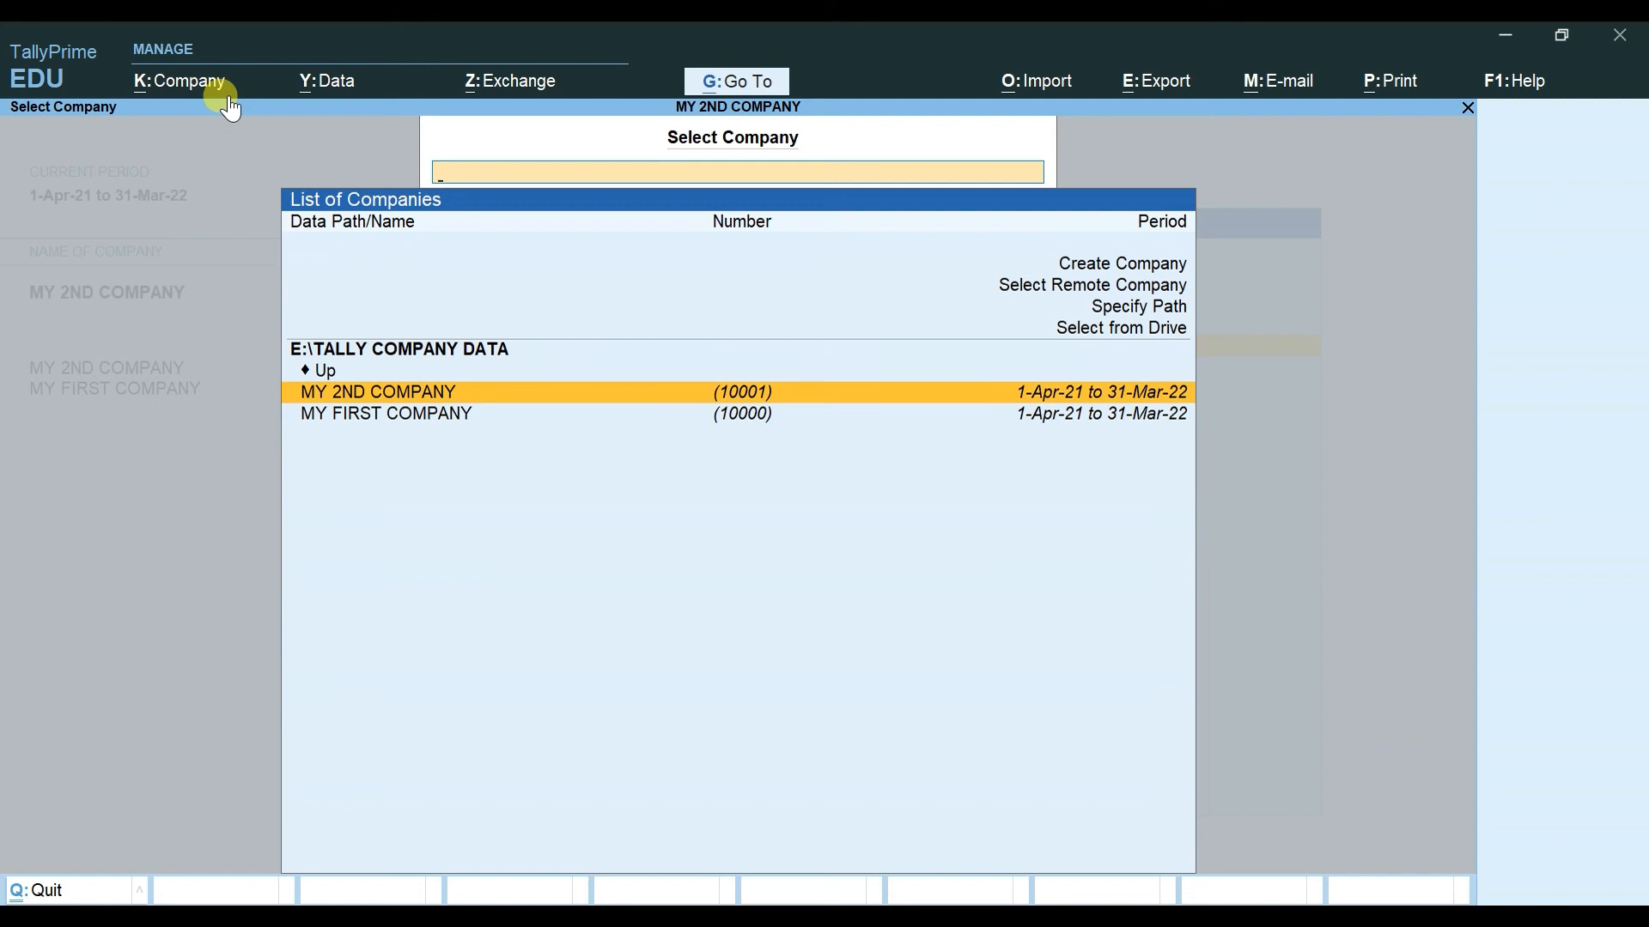
pyautogui.press('Down')
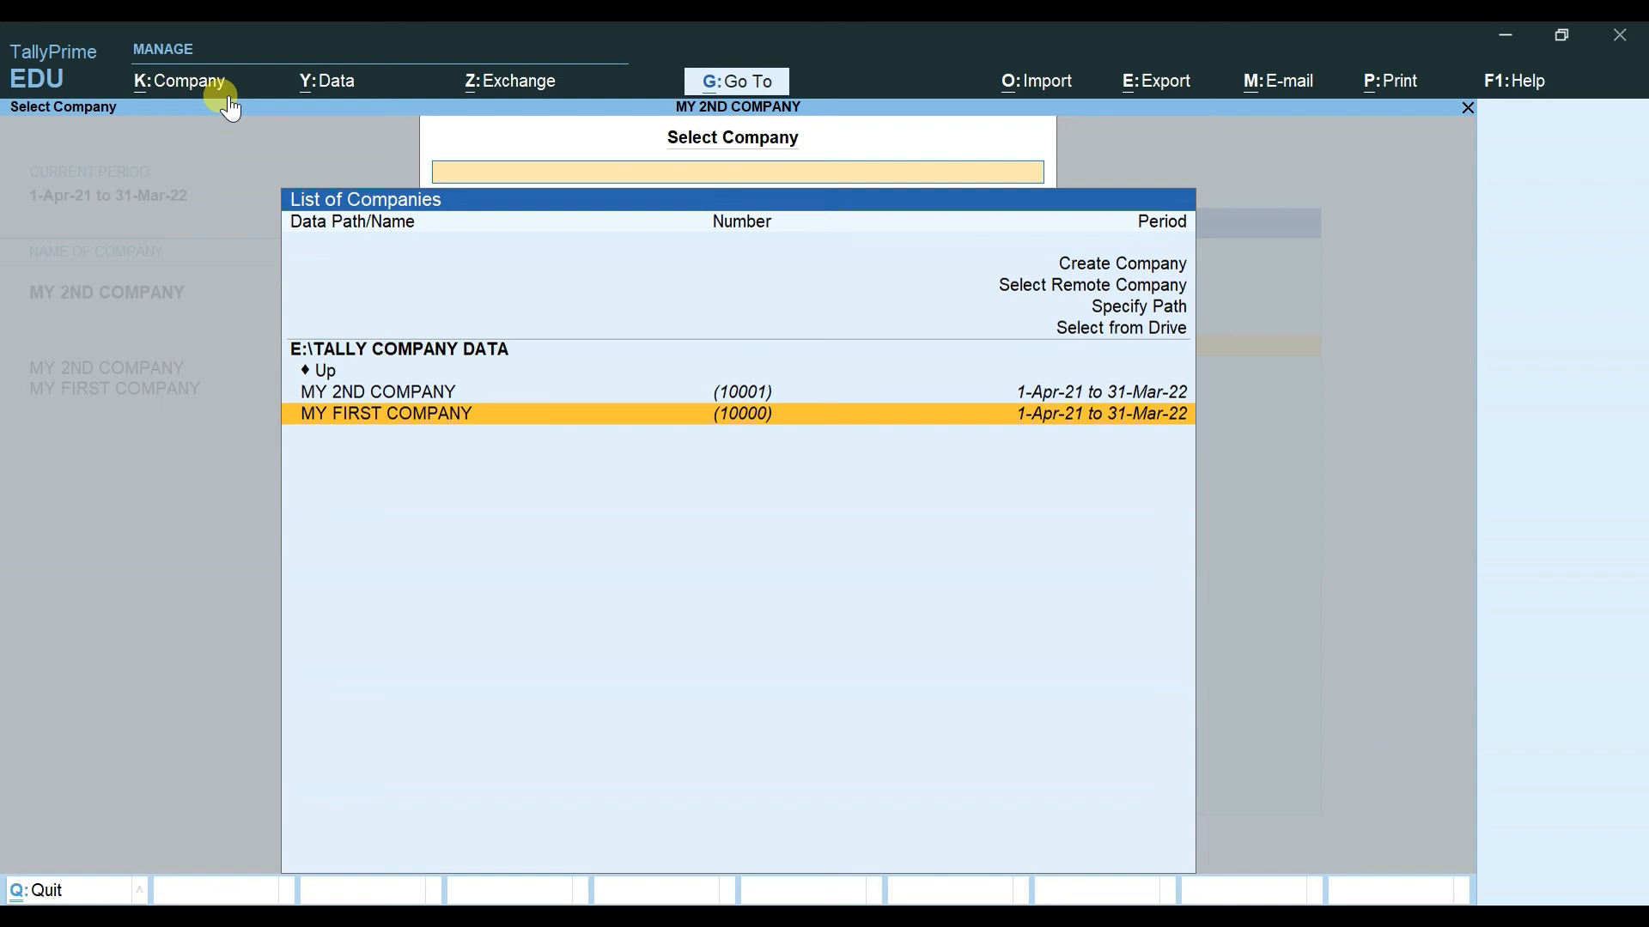
pyautogui.press('Up')
pyautogui.press('Up')
pyautogui.press('Up')
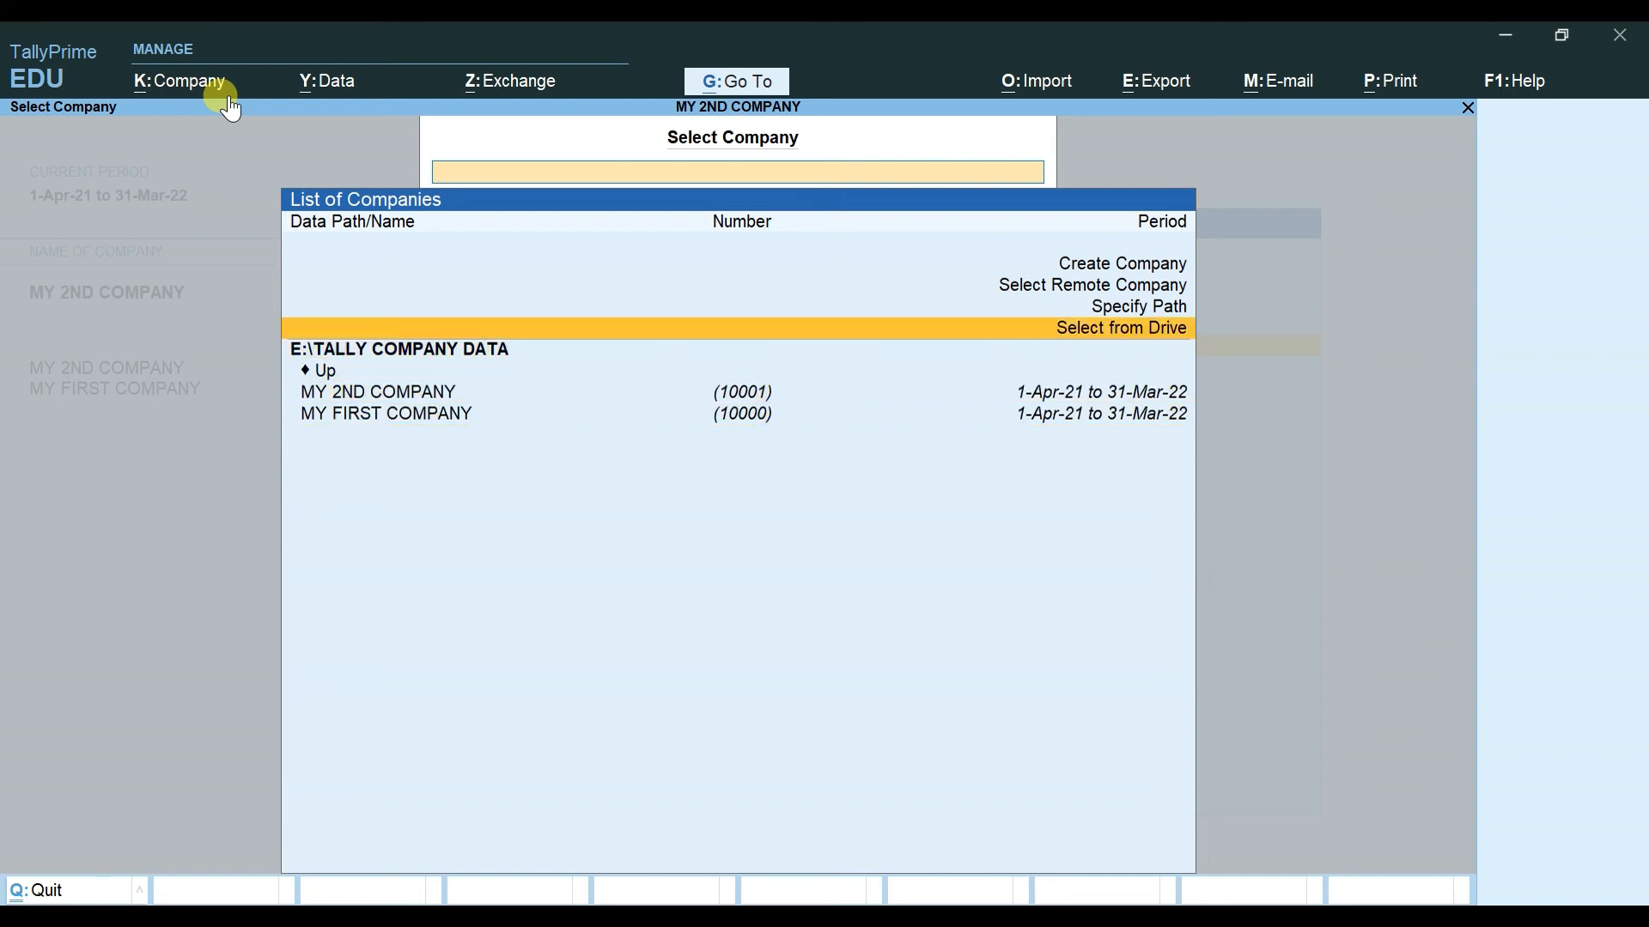
pyautogui.press('Up')
pyautogui.press('Down')
pyautogui.press('Up')
pyautogui.press('Down')
pyautogui.press('Up')
pyautogui.press('Up')
pyautogui.press('Up')
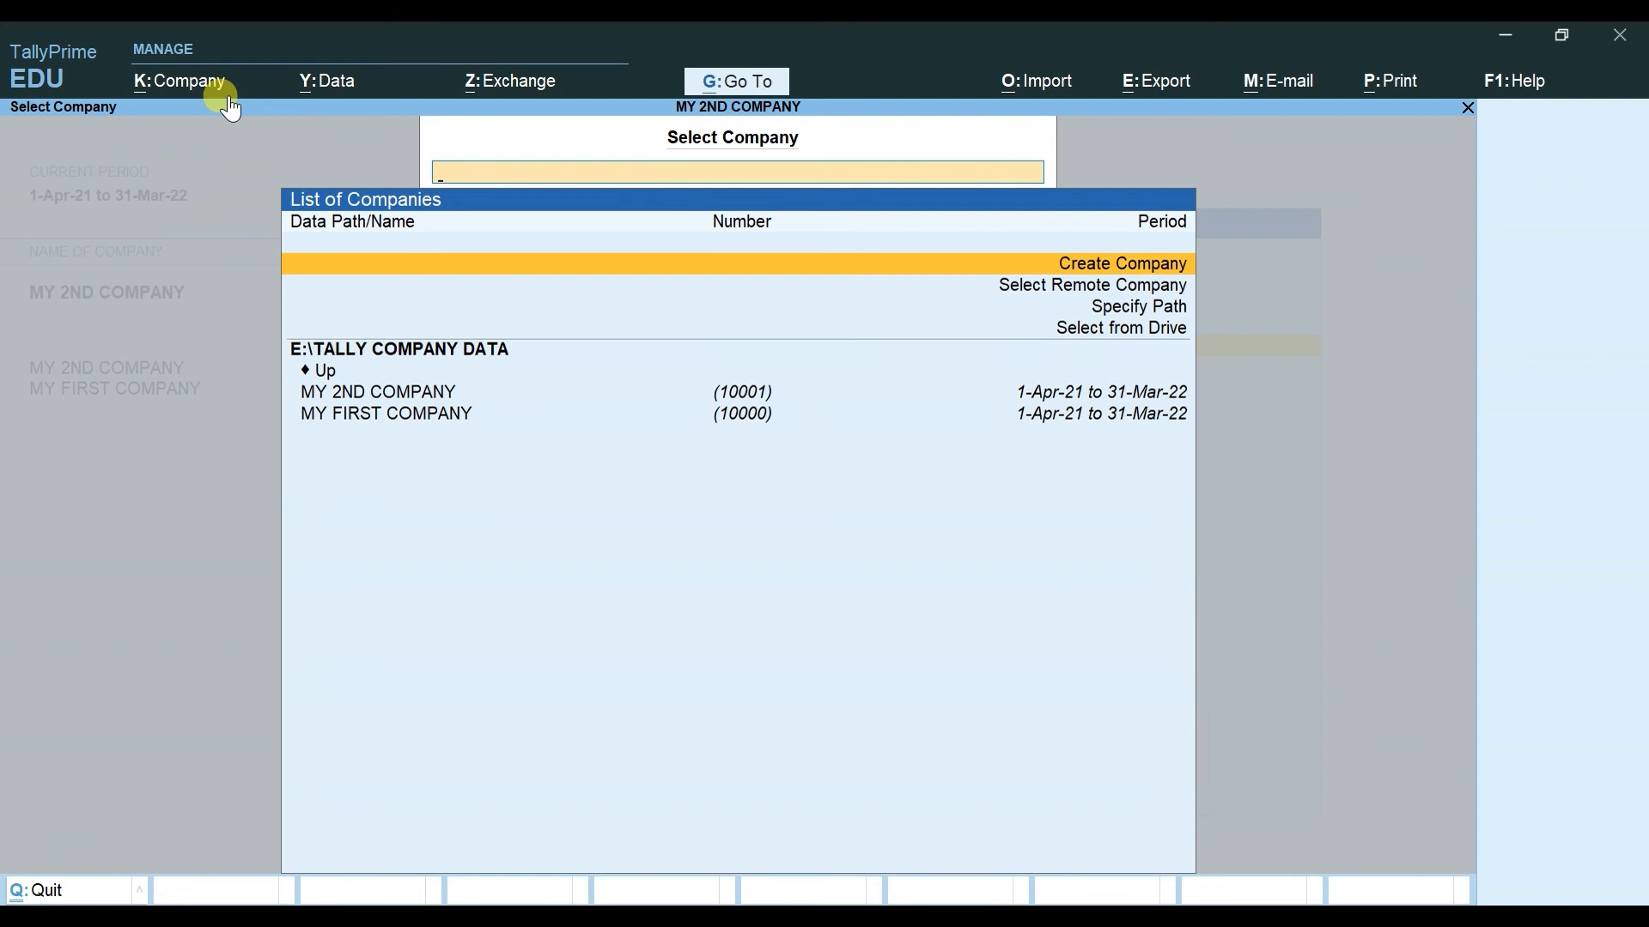
pyautogui.press('Down')
pyautogui.press('Down')
pyautogui.press('Down')
pyautogui.press('Down')
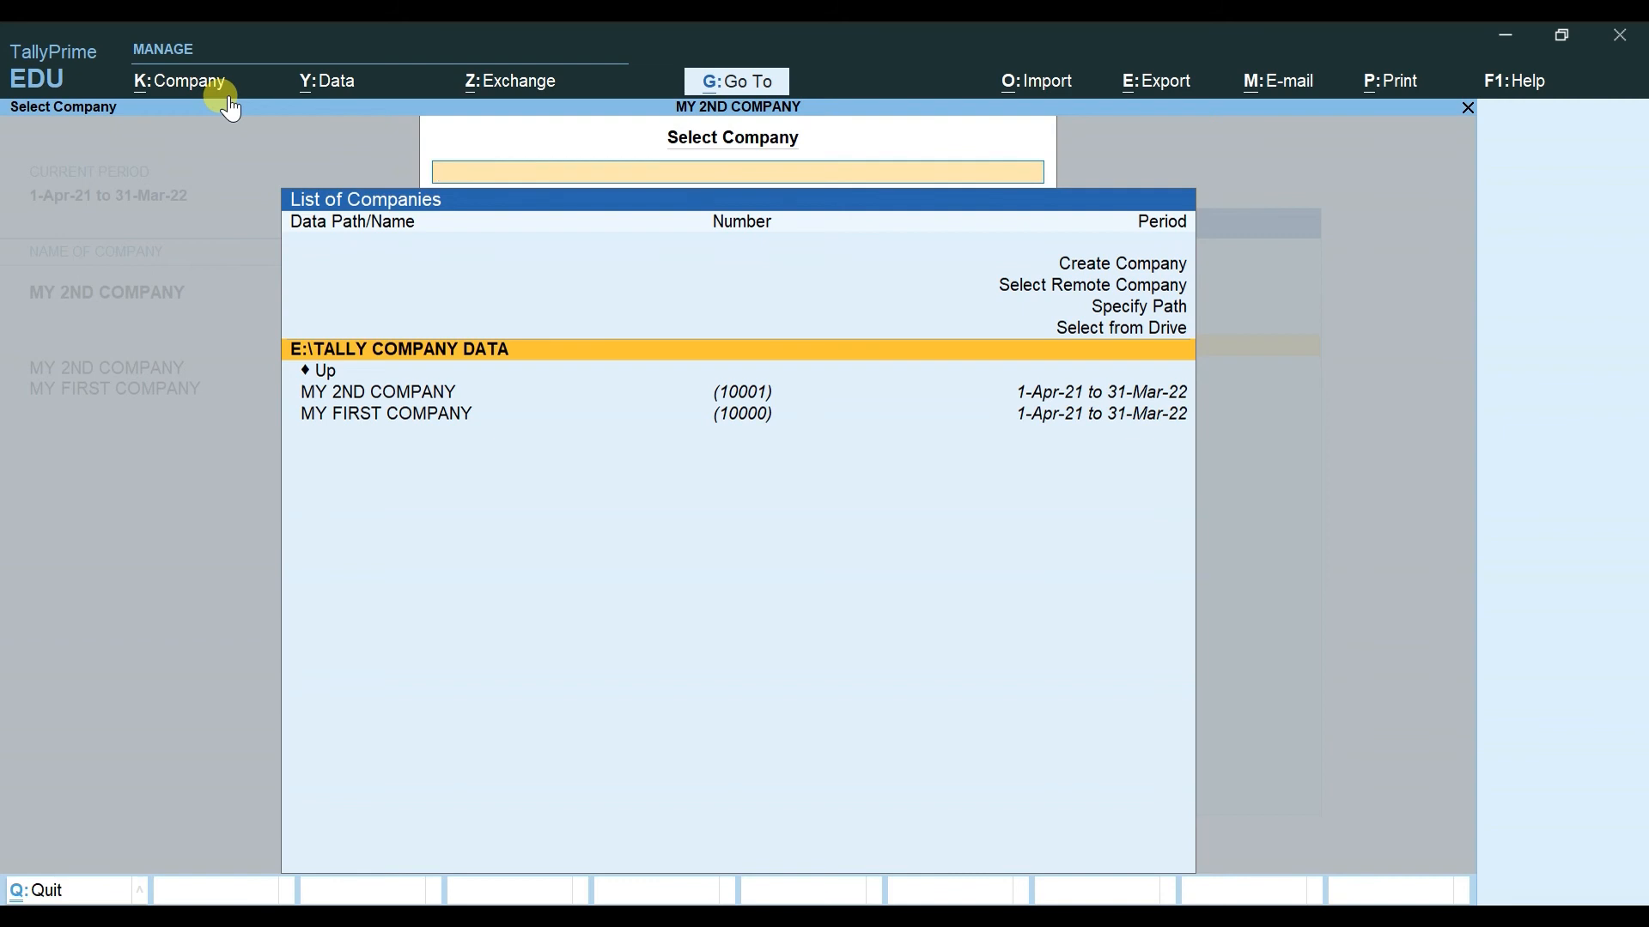
pyautogui.press('Down')
pyautogui.press('Down')
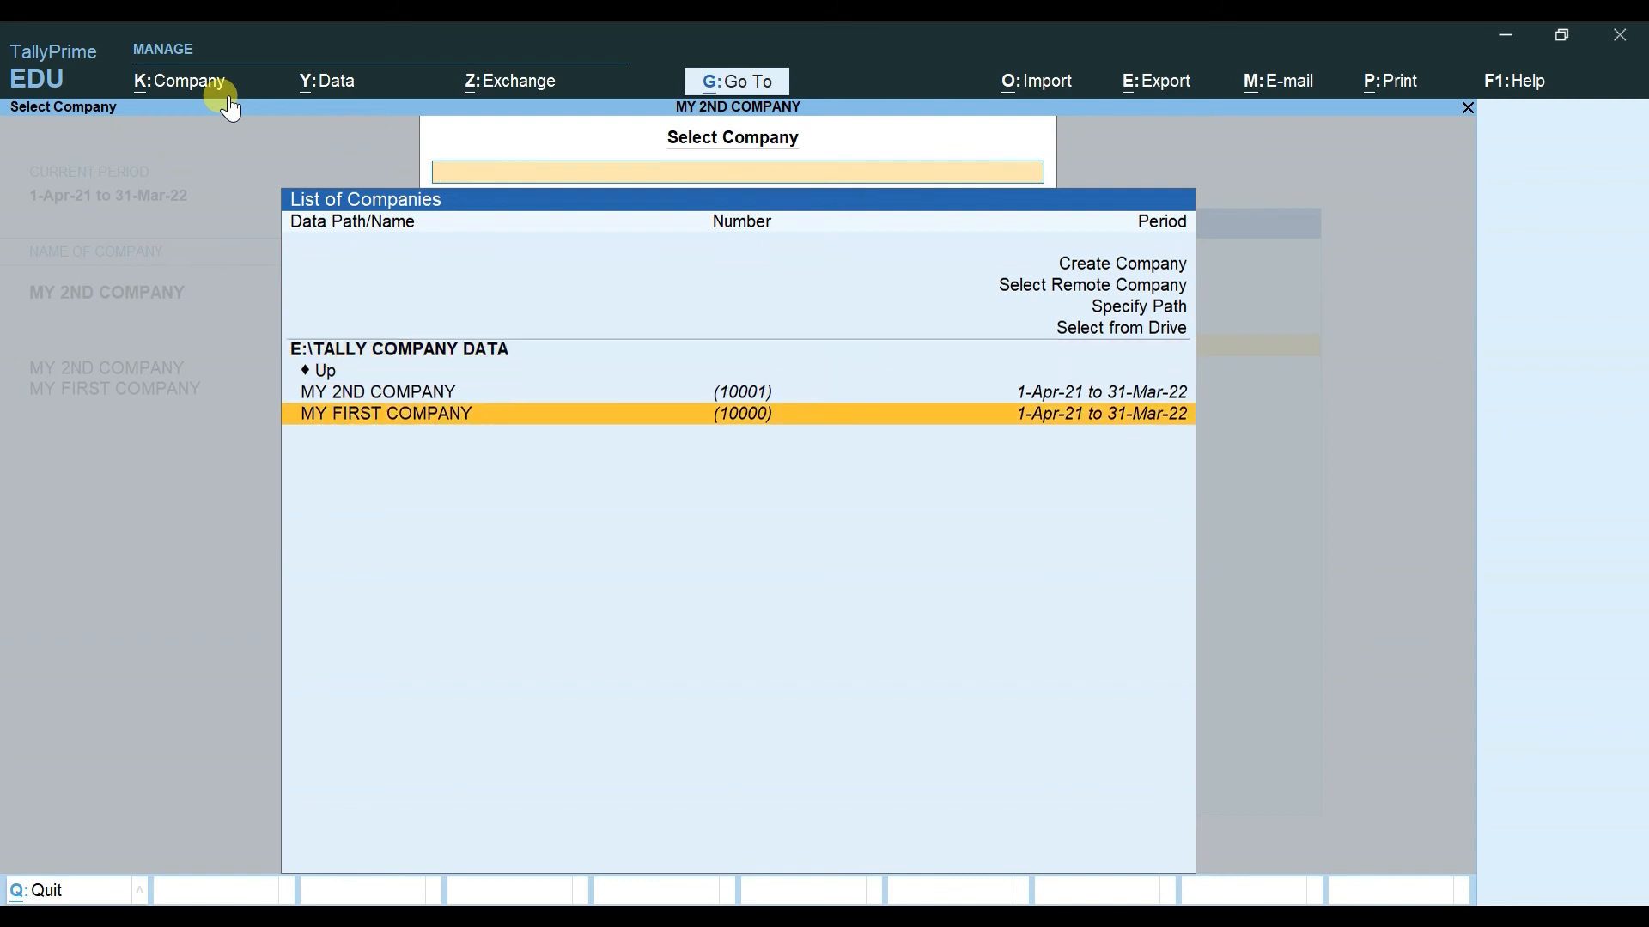
pyautogui.press('Up')
pyautogui.press('Up')
pyautogui.press('Up')
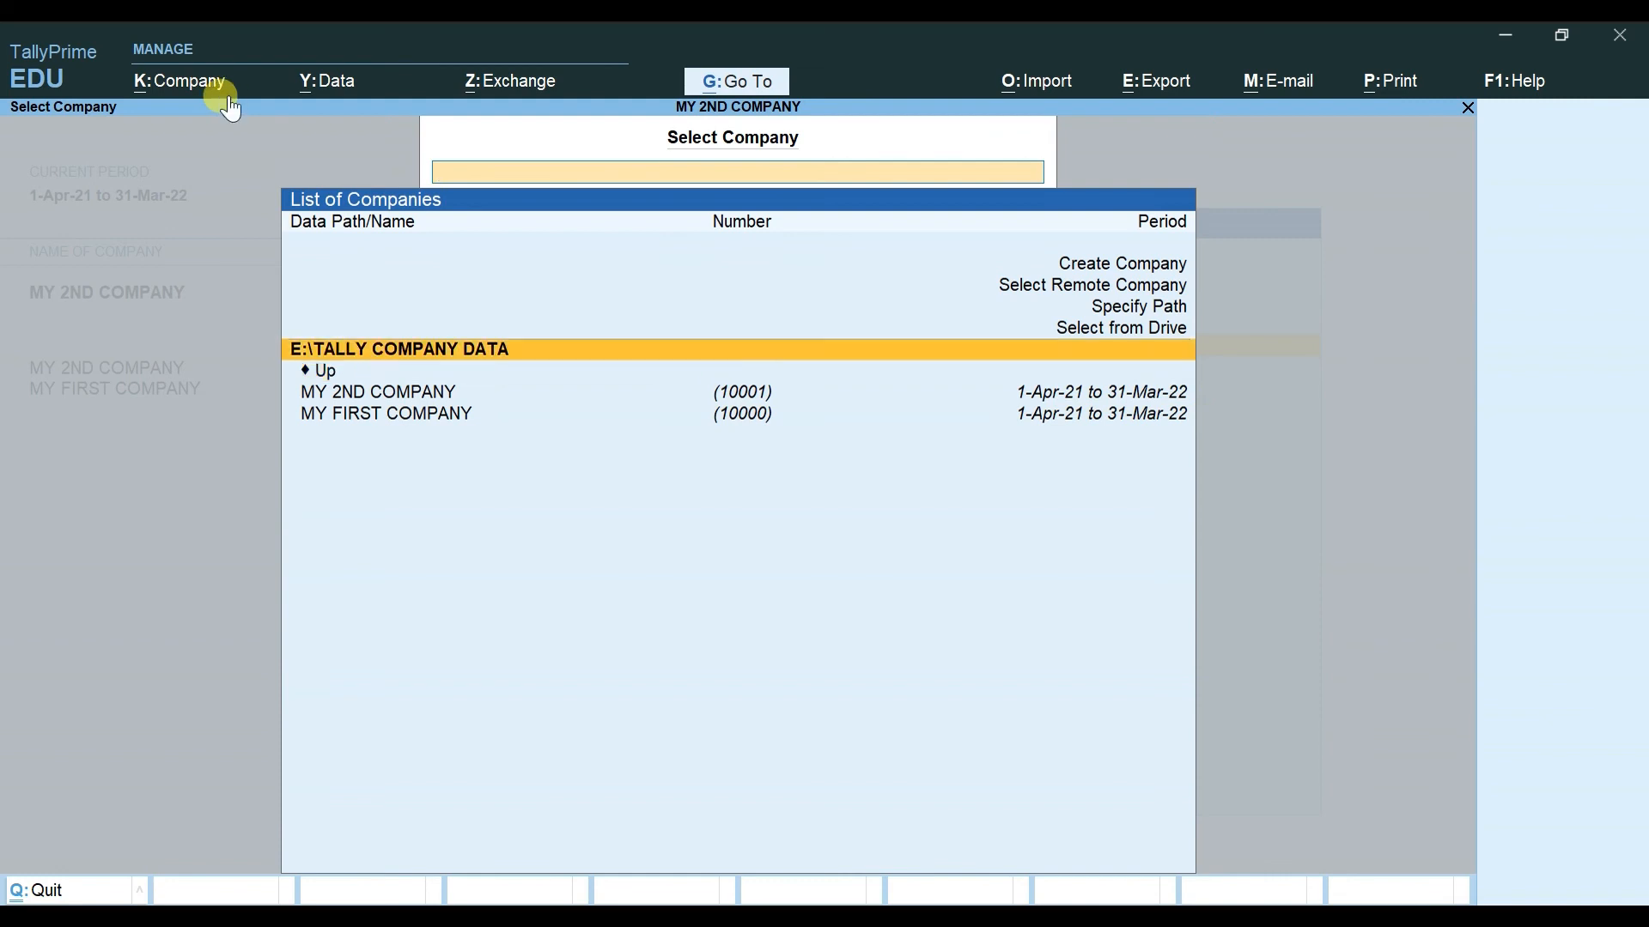
pyautogui.press('Up')
pyautogui.press('Up')
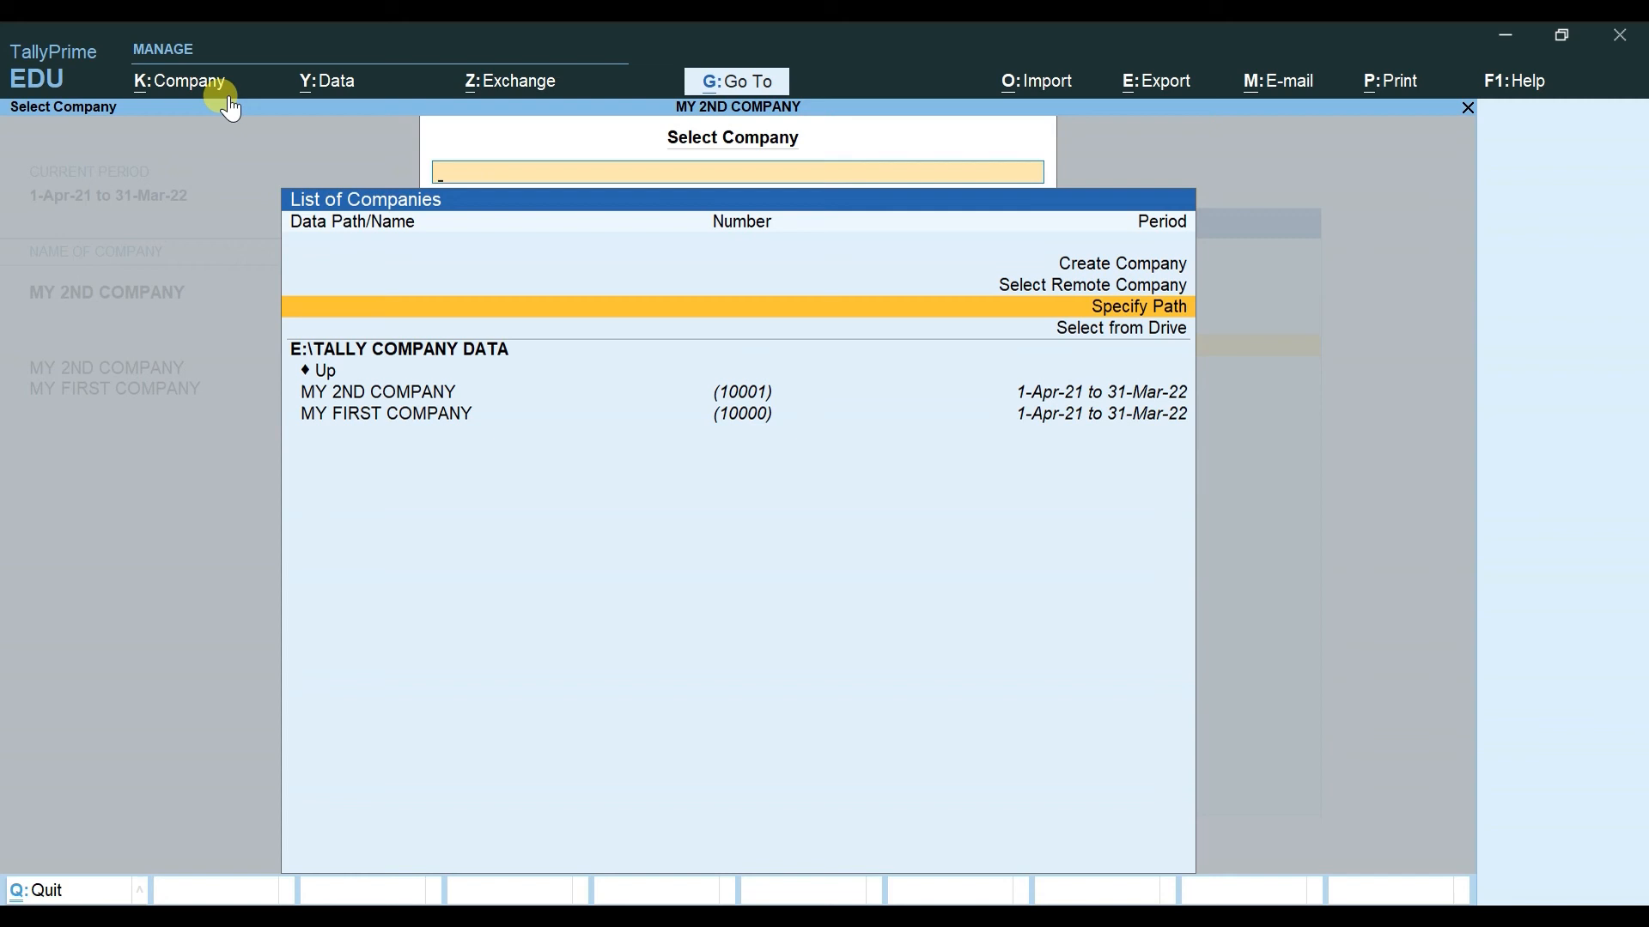
pyautogui.press('Escape')
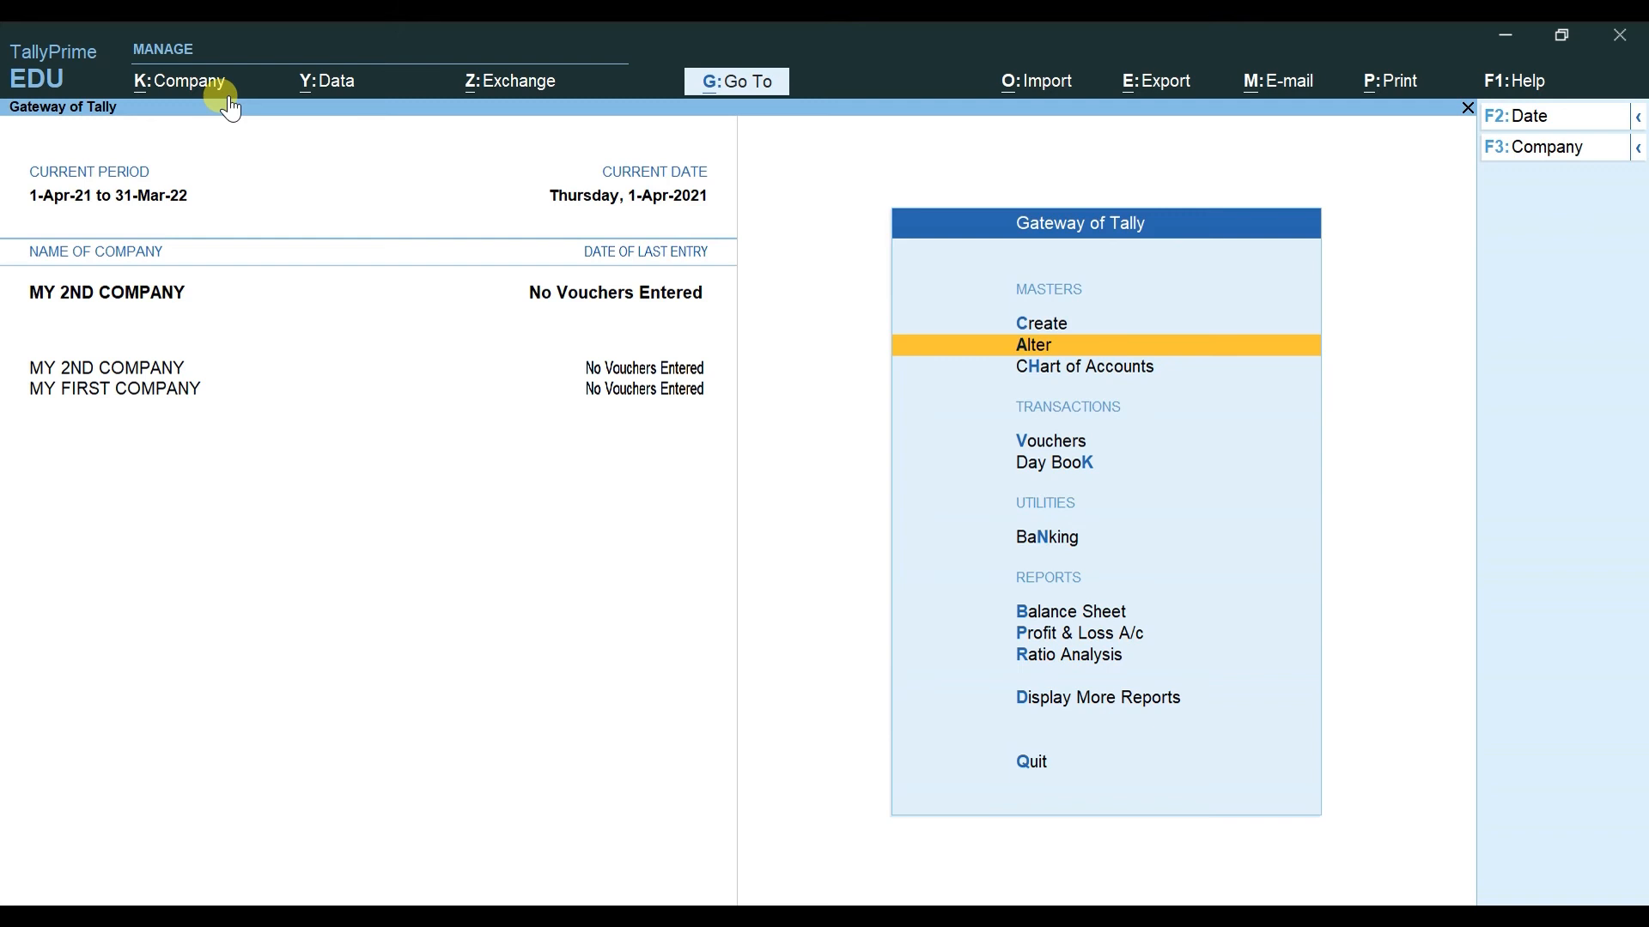
# Step: Start creating a new company and return to its Company Data Path field
pyautogui.hotkey('alt', 'k')
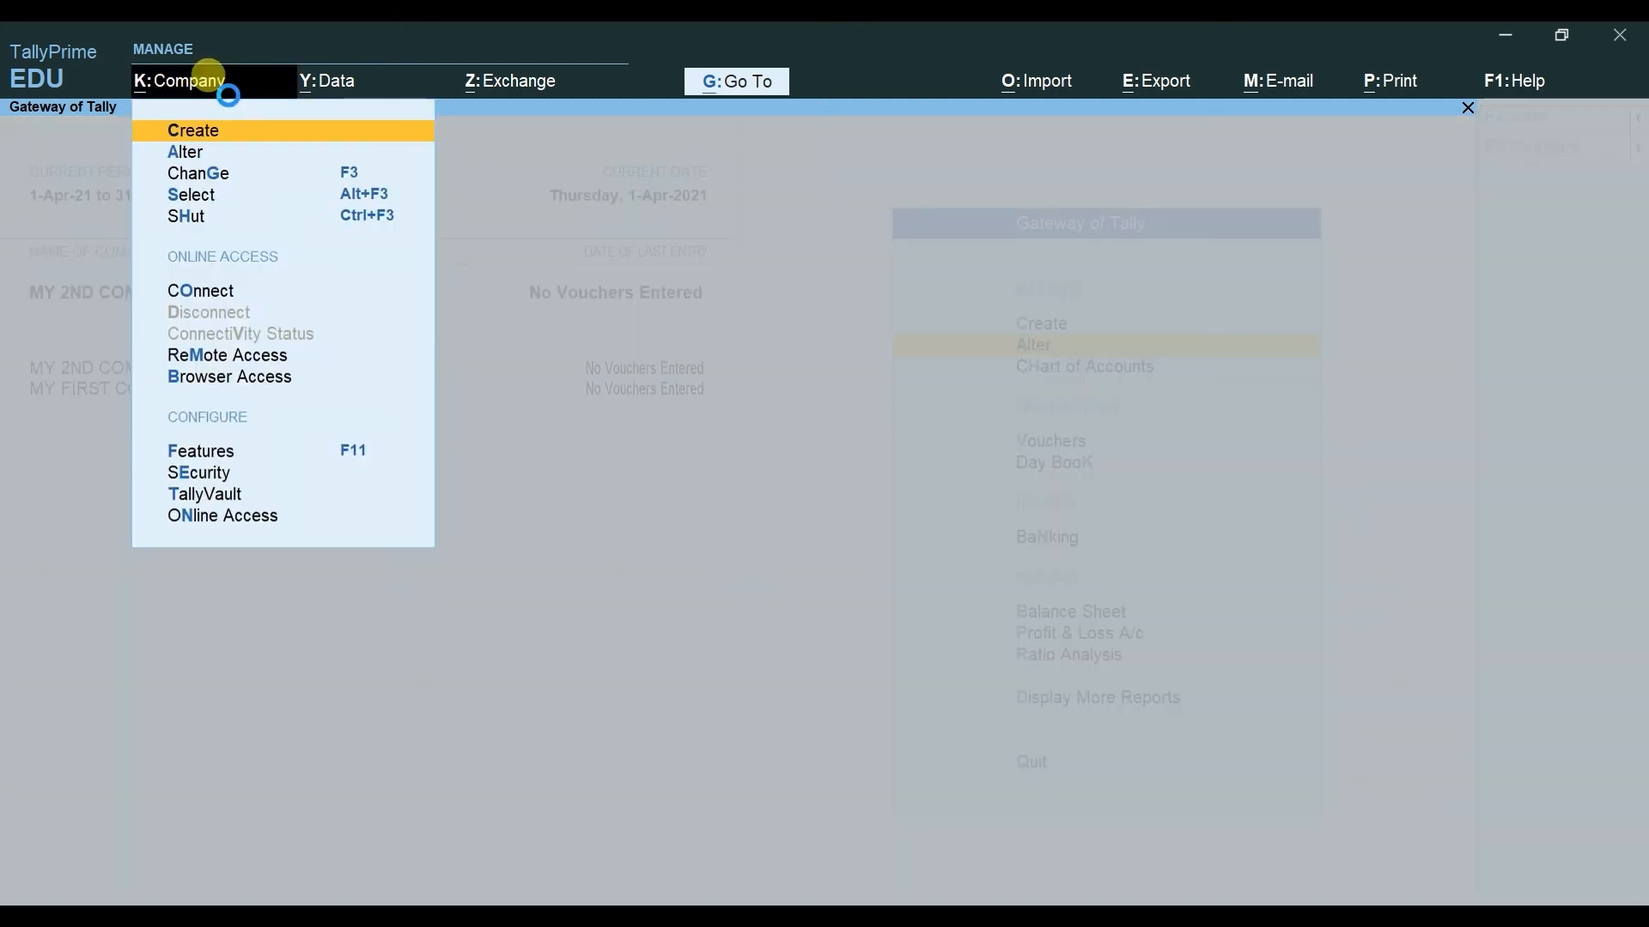
pyautogui.press('Return')
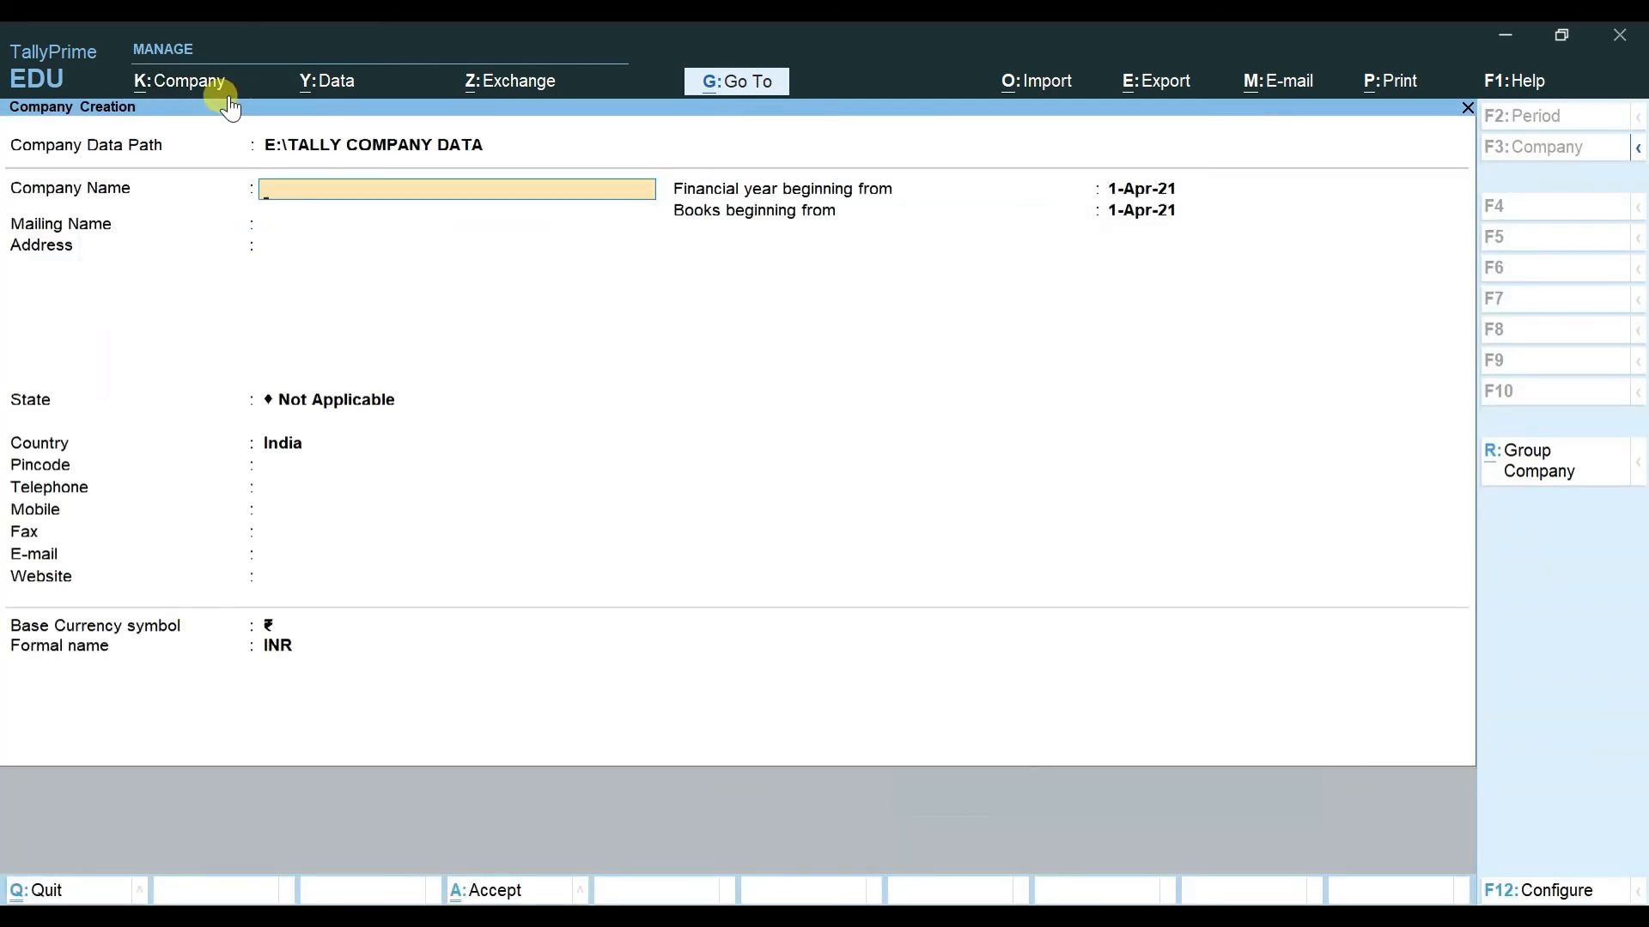
pyautogui.press('BackSpace')
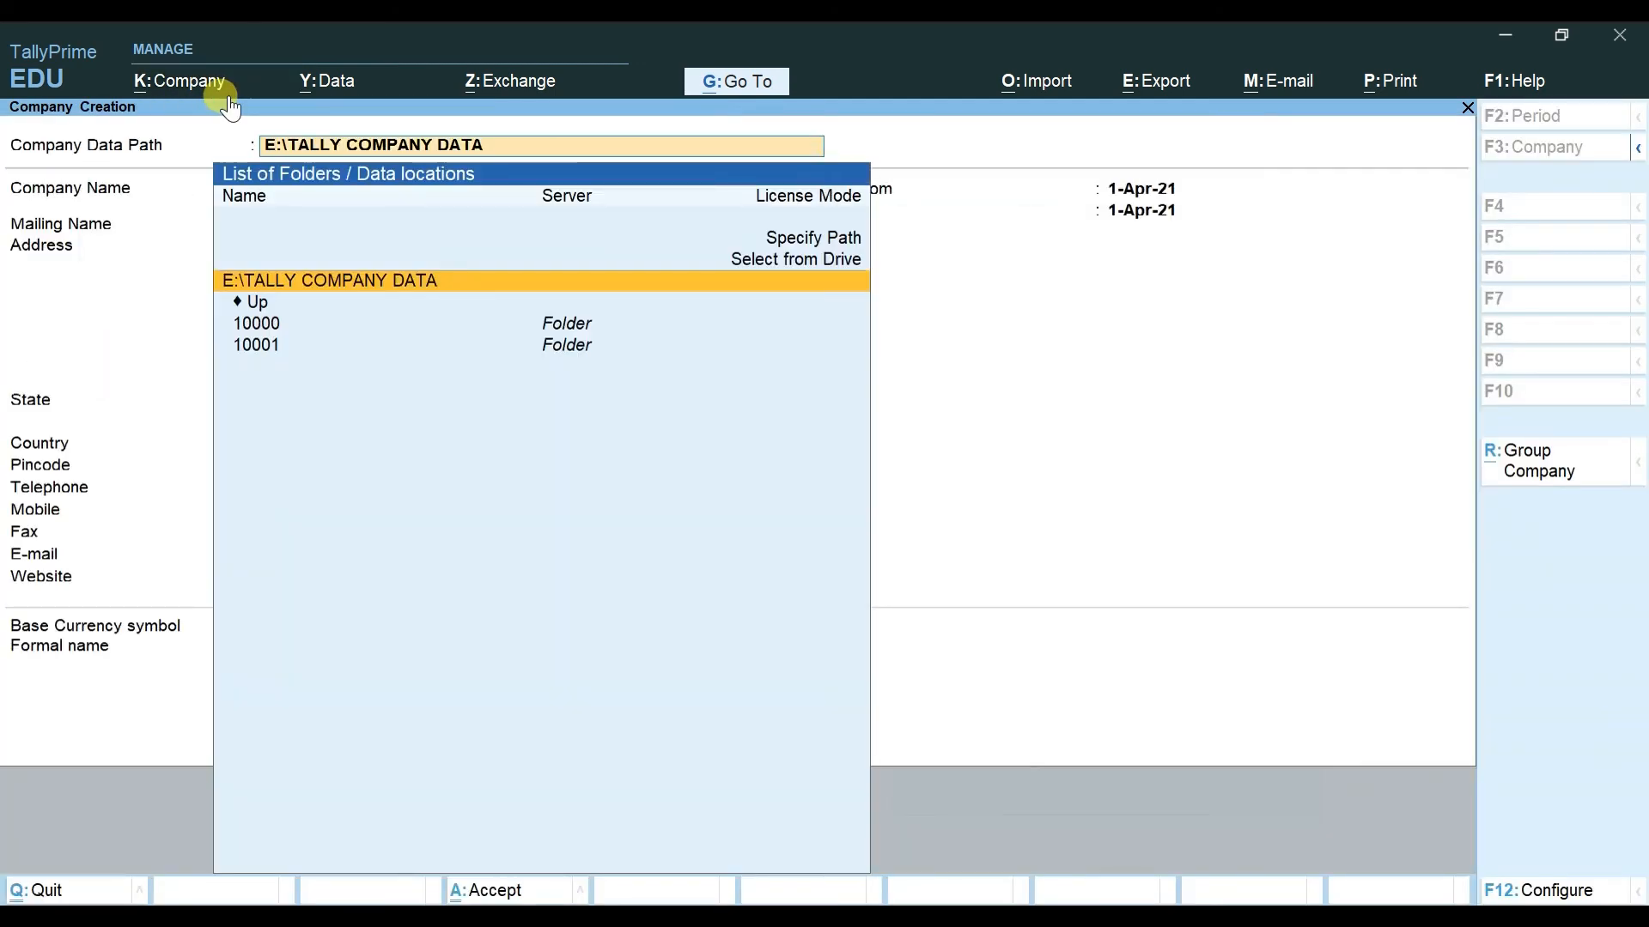
# Step: Select D:\COMPANY DATA PATH from the drive list as the company data path
pyautogui.press('Up')
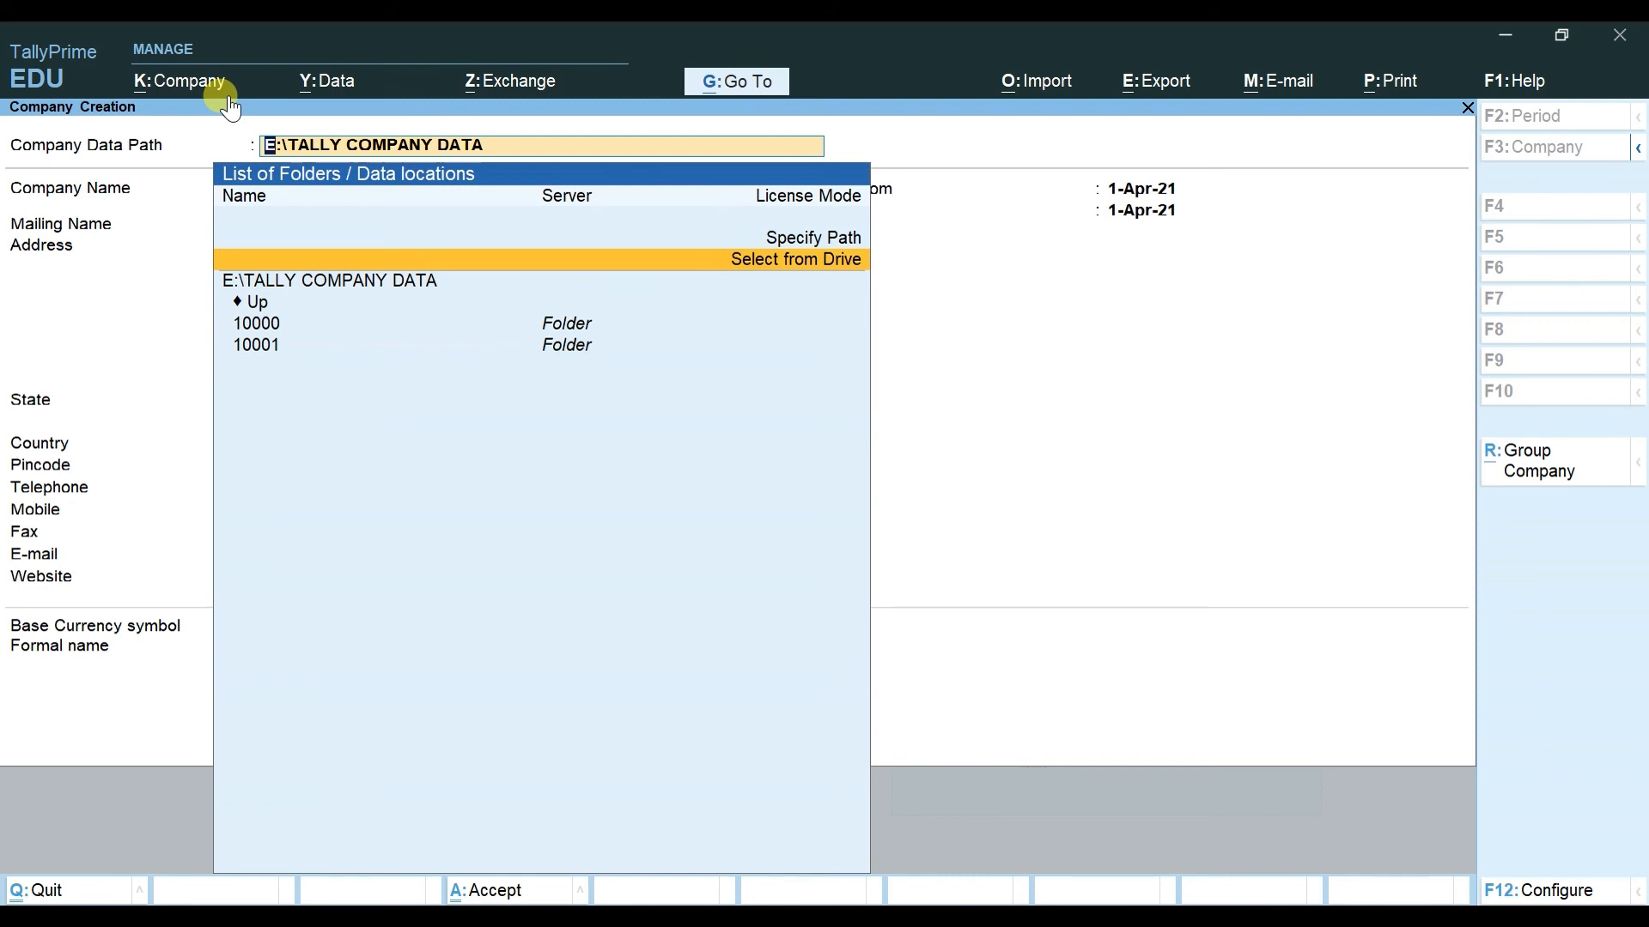
pyautogui.press('Up')
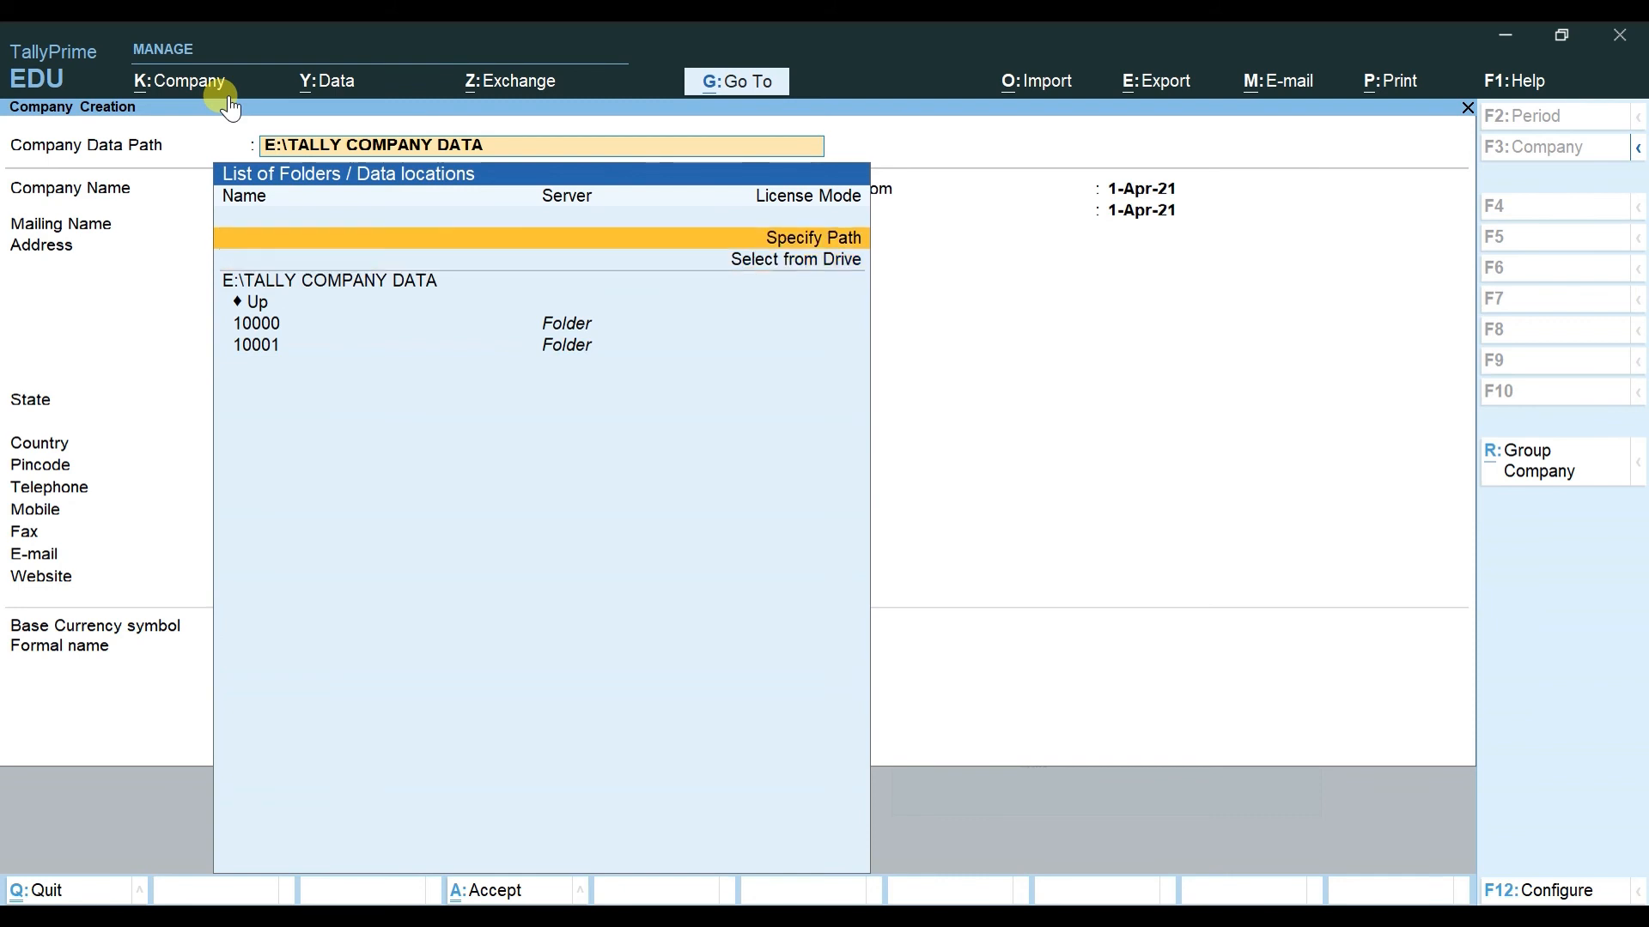
pyautogui.press('Down')
pyautogui.press('Return')
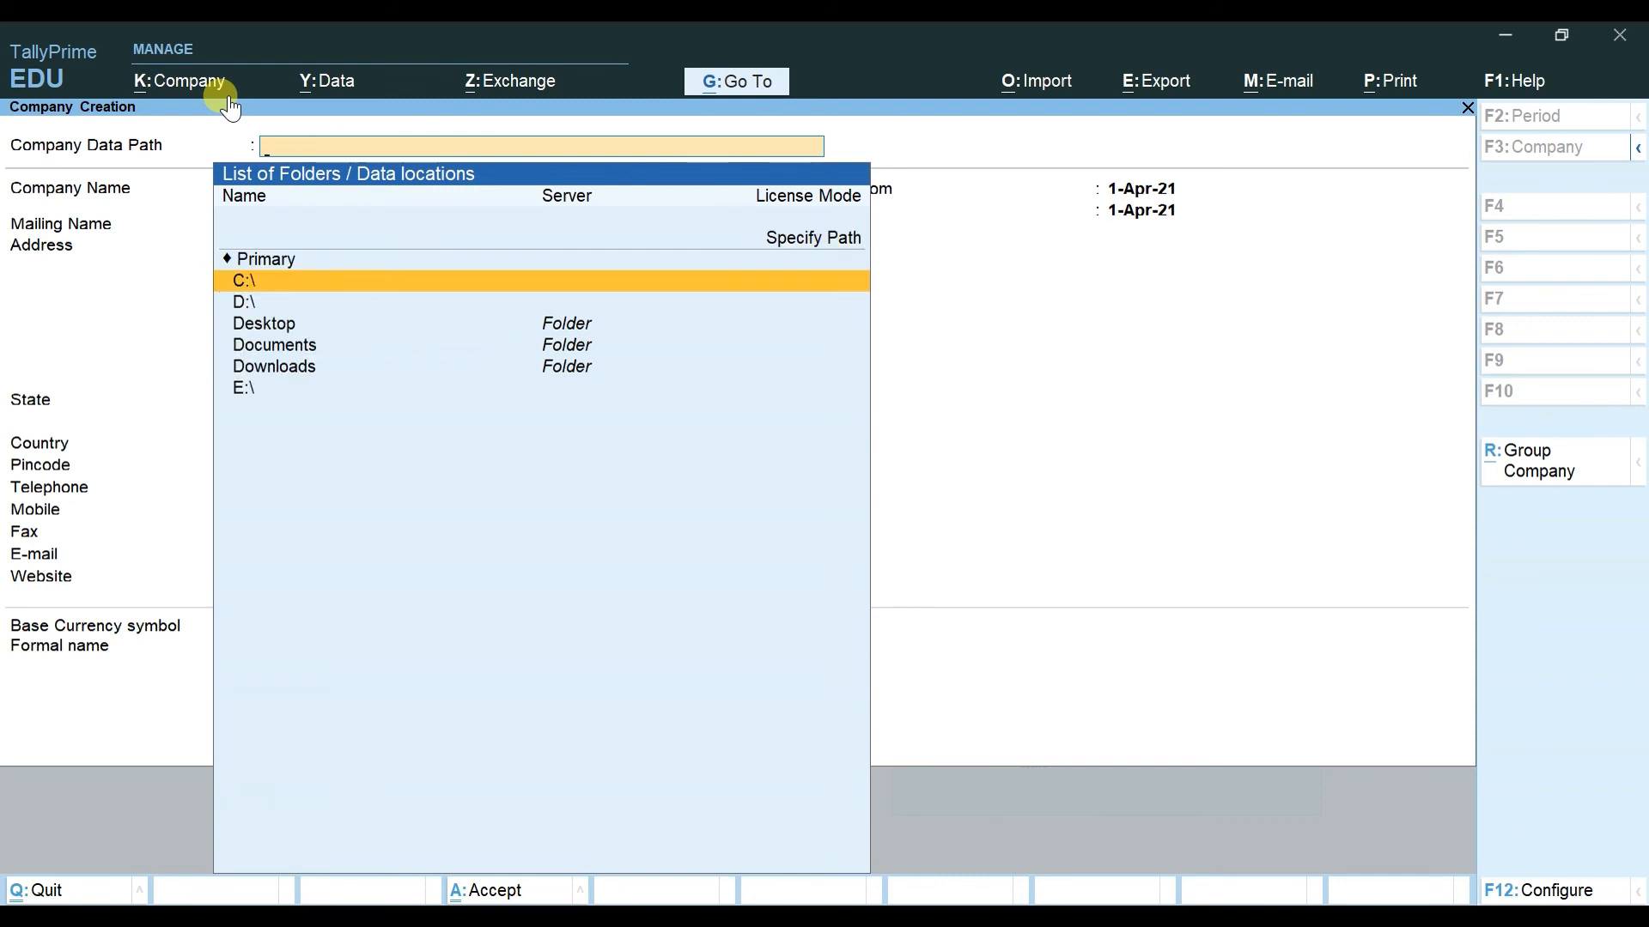
pyautogui.press('Down')
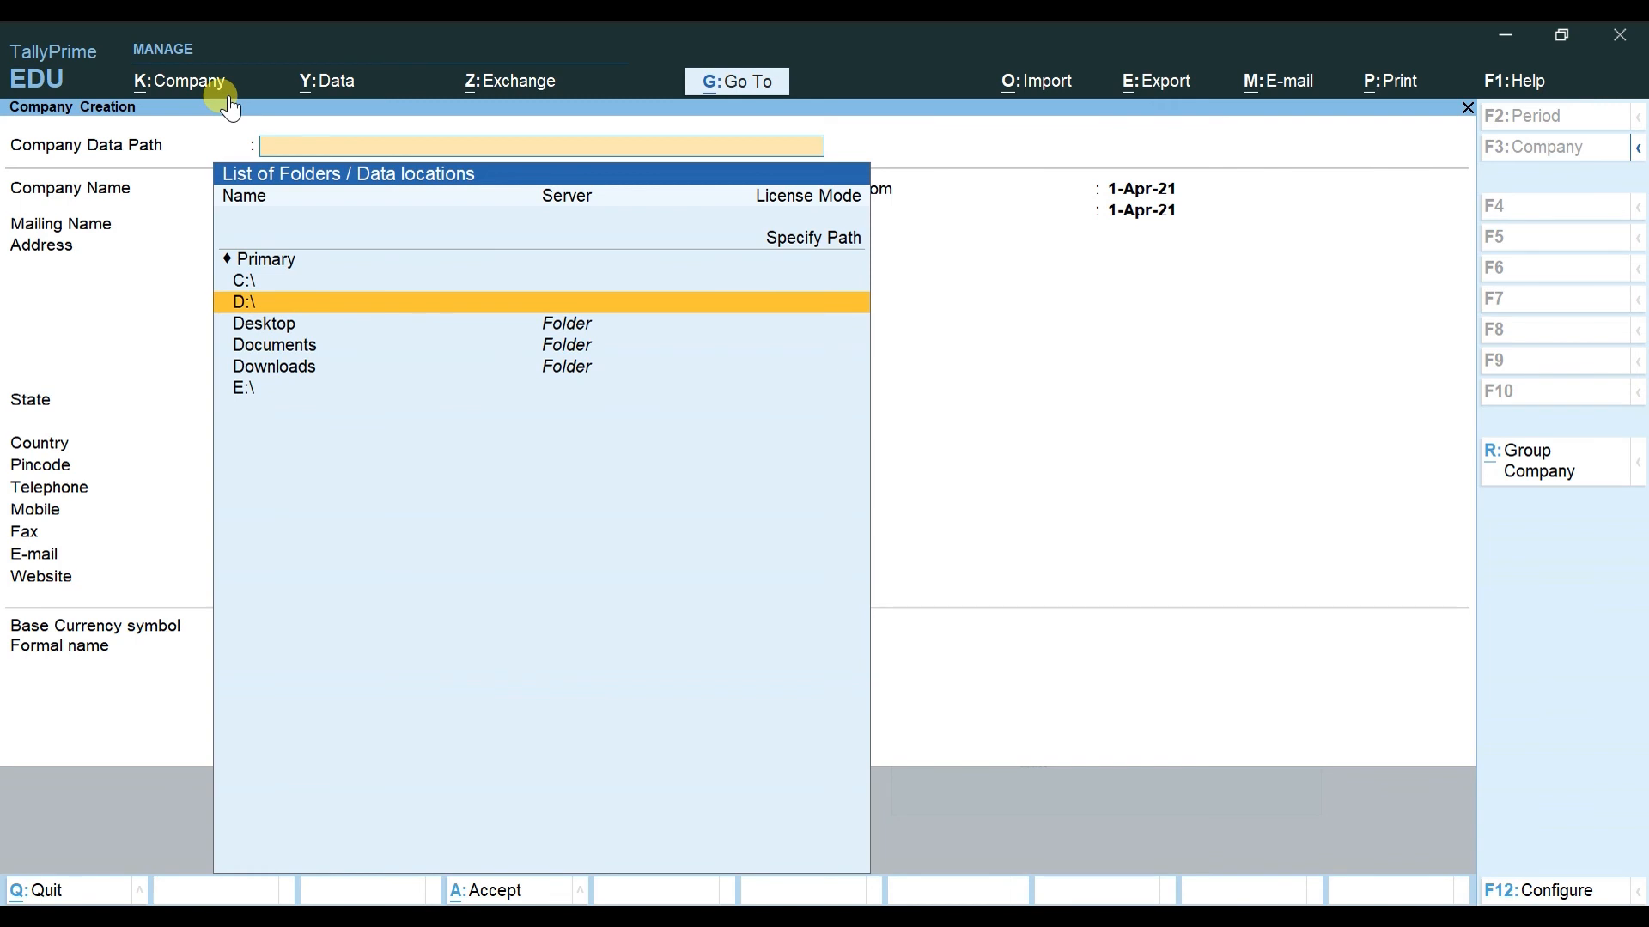
pyautogui.press('Return')
pyautogui.press('Down')
pyautogui.press('Down')
pyautogui.press('Down')
pyautogui.press('Down')
pyautogui.press('Down')
pyautogui.press('Down')
pyautogui.press('Down')
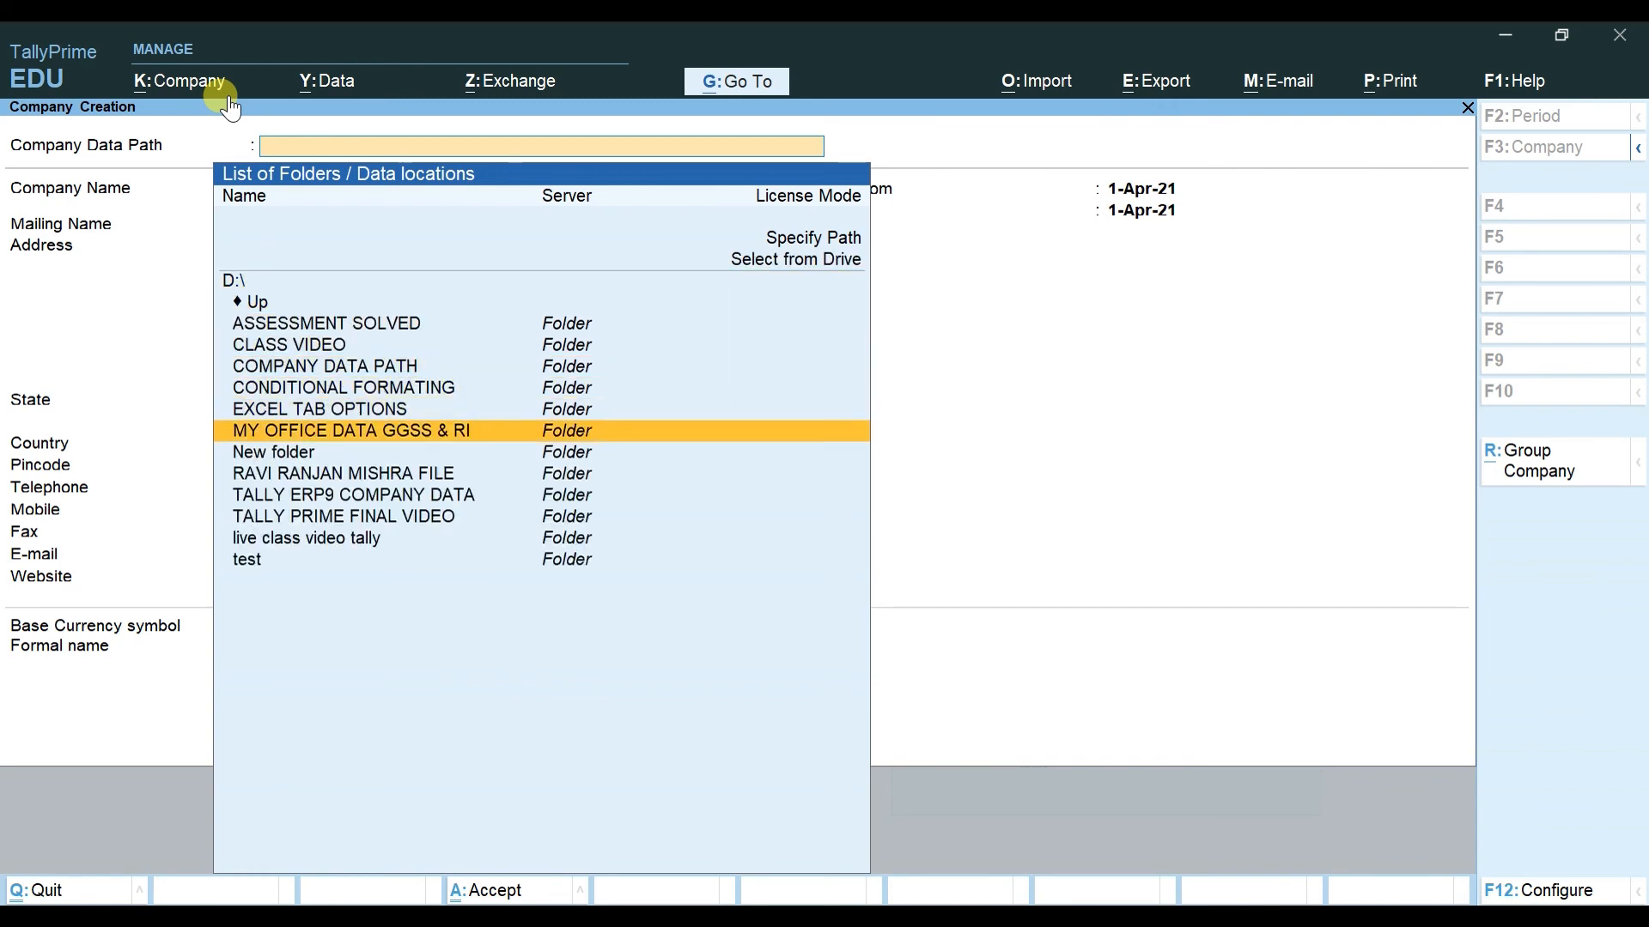
pyautogui.press('Down')
pyautogui.press('Down')
pyautogui.press('Down')
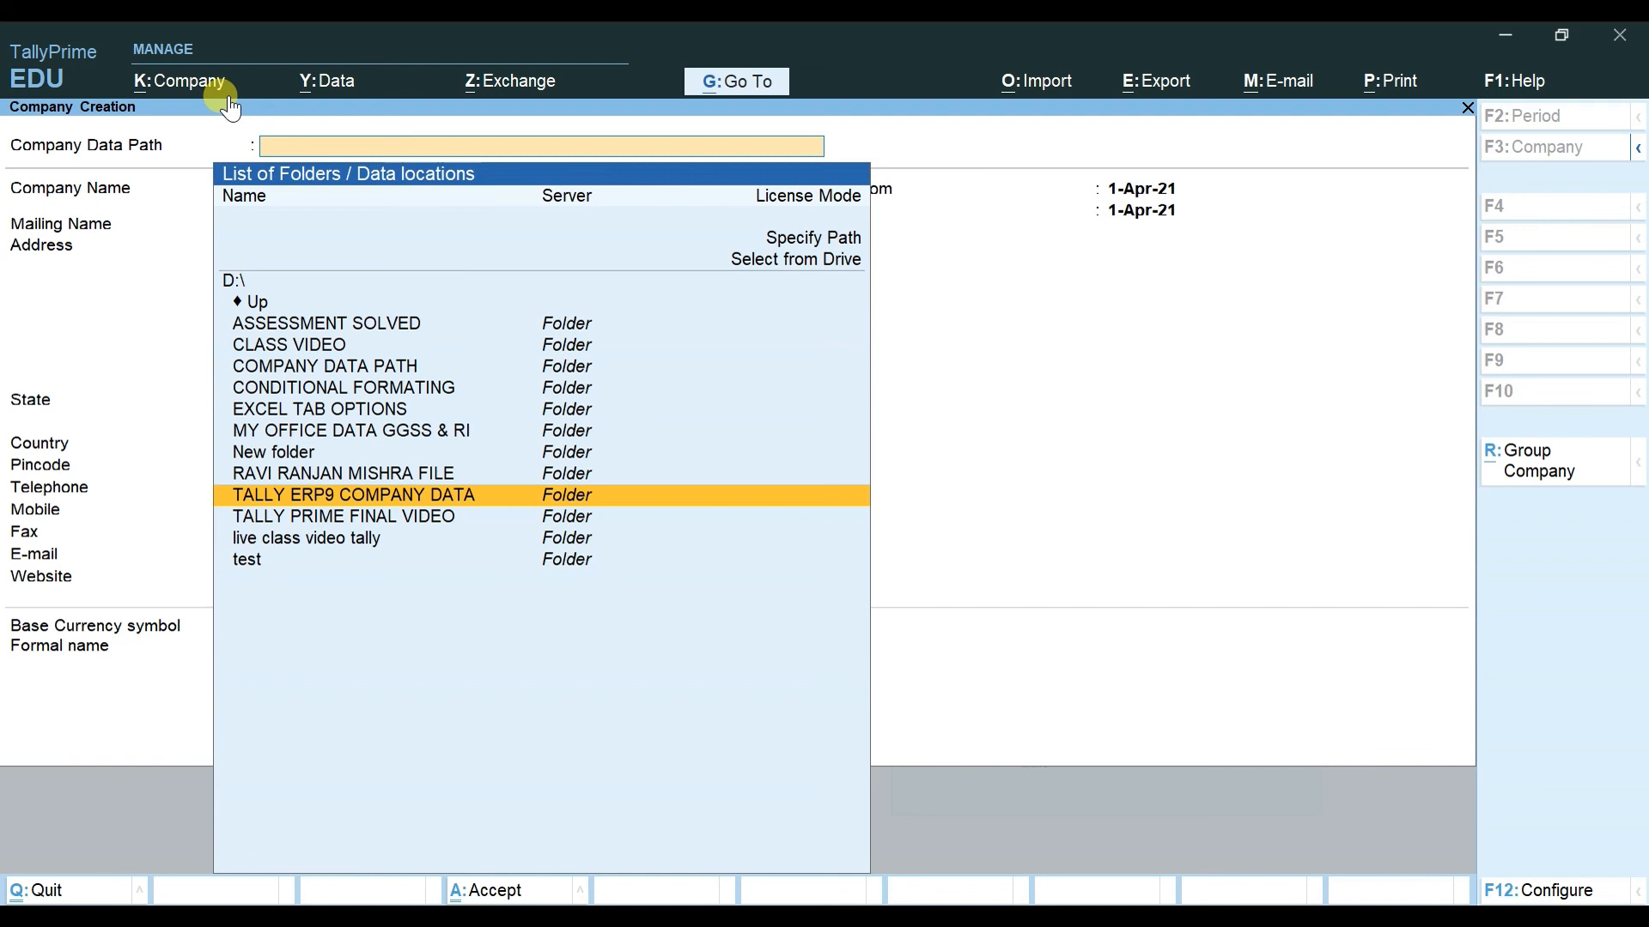
pyautogui.press('Up')
pyautogui.press('Up')
pyautogui.press('Up')
pyautogui.press('Up')
pyautogui.press('Up')
pyautogui.press('Up')
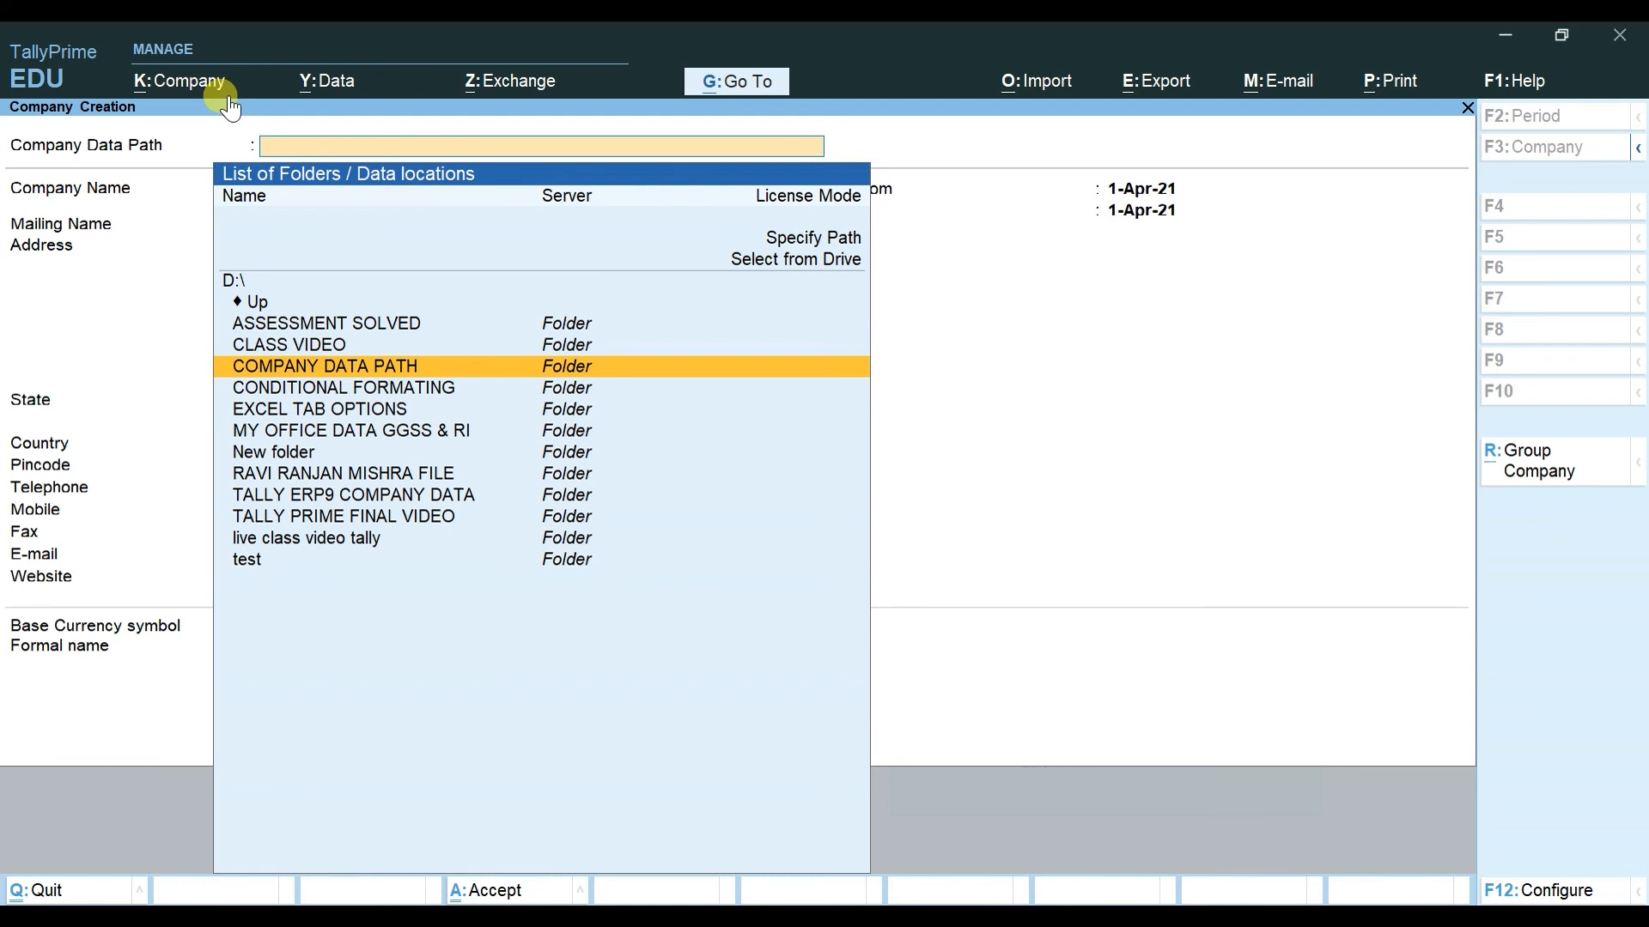
pyautogui.press('Return')
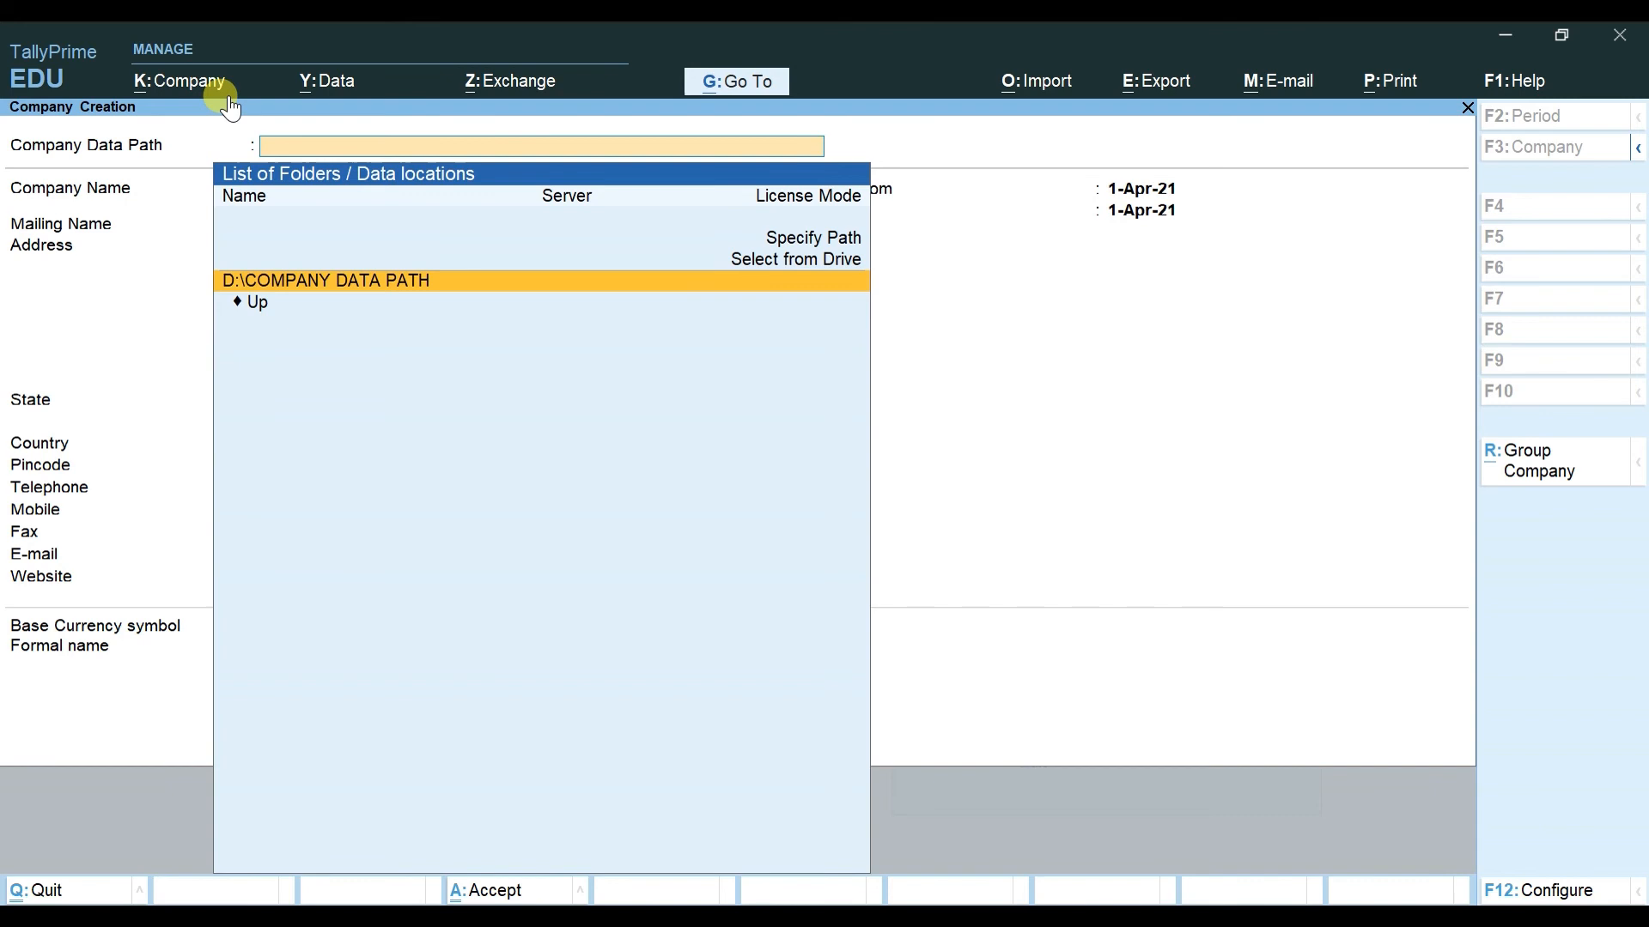
pyautogui.press('Return')
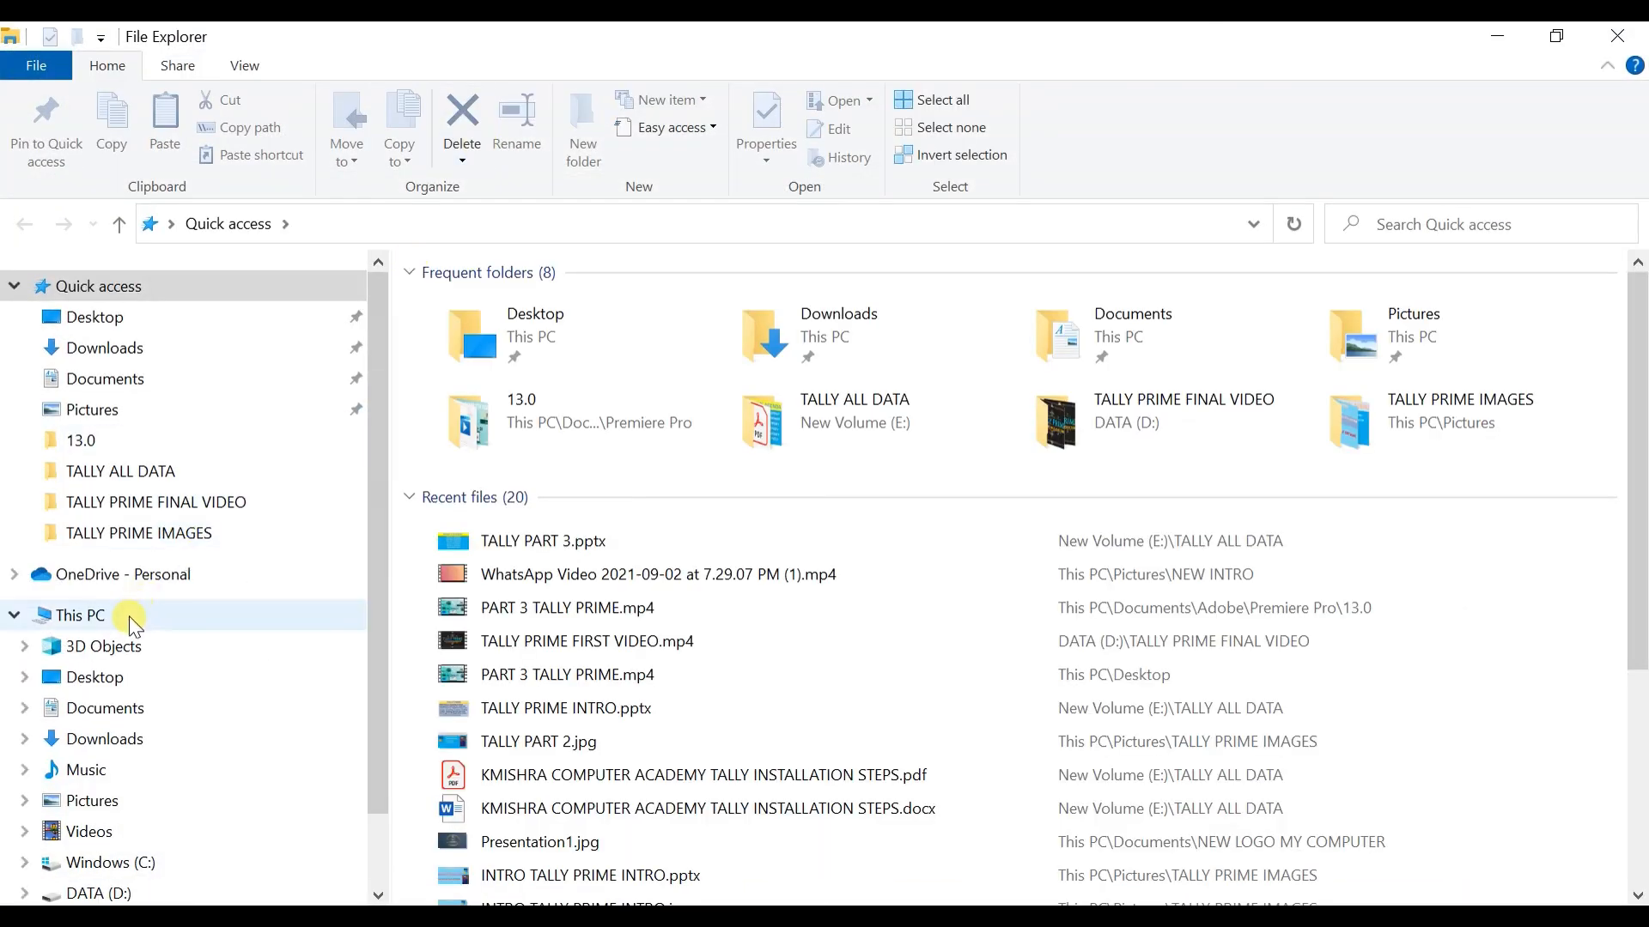
# Step: Open DATA (D:)\COMPANY DATA PATH in File Explorer, see it is empty, and close the window
pyautogui.click(134, 618)
pyautogui.doubleClick(912, 573)
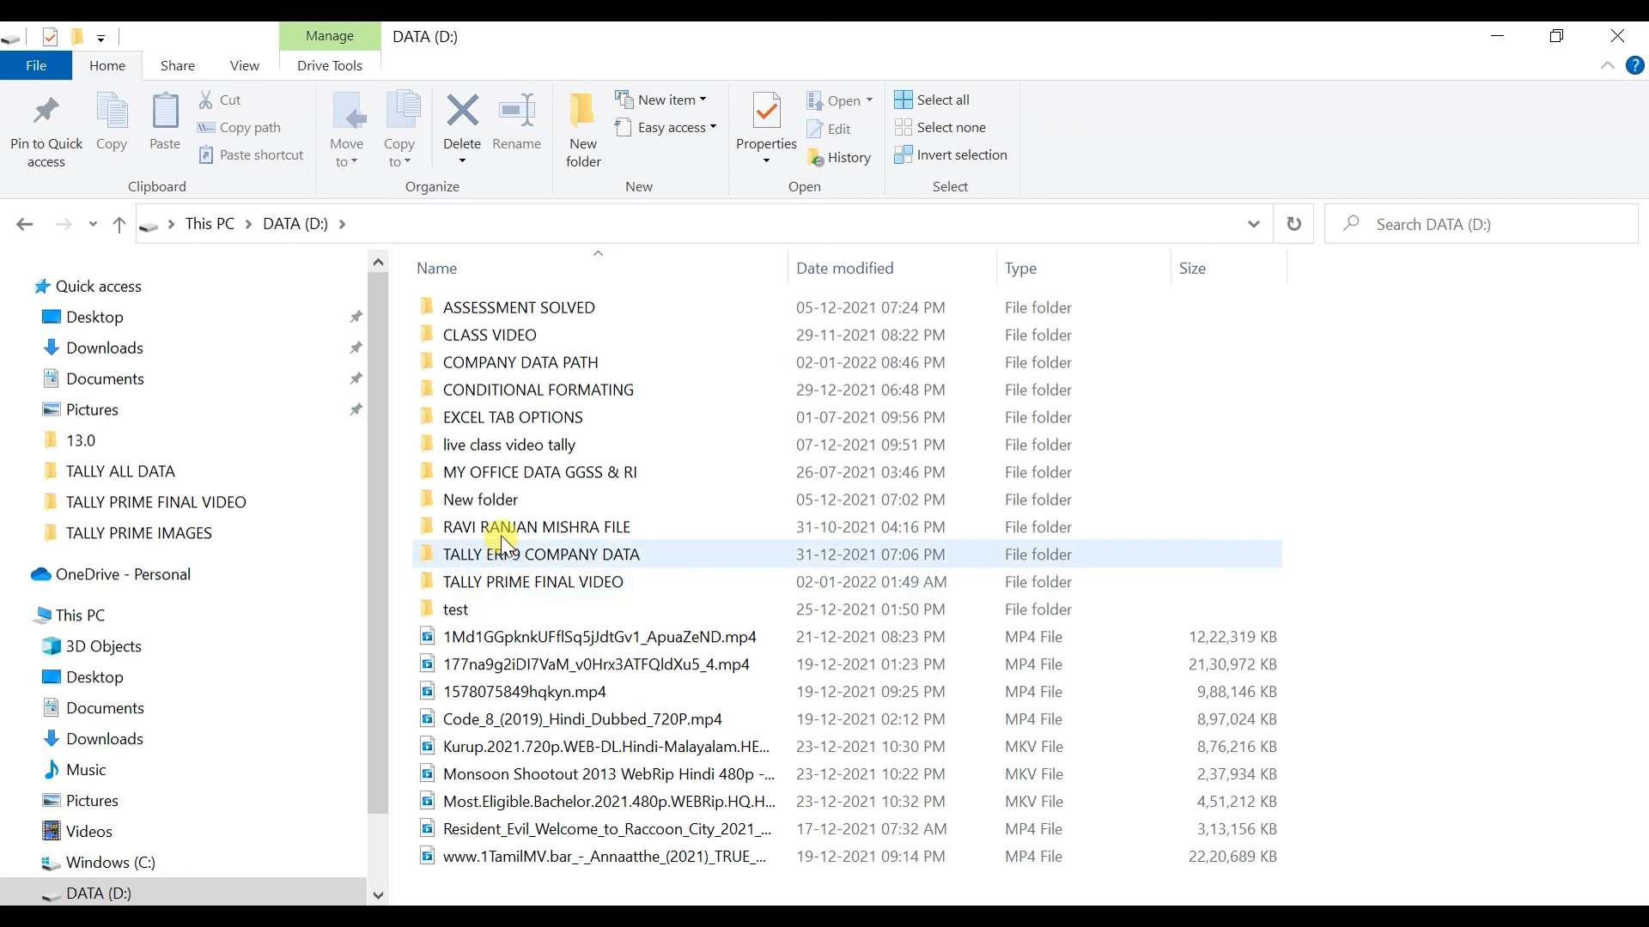
pyautogui.click(518, 364)
pyautogui.doubleClick(517, 364)
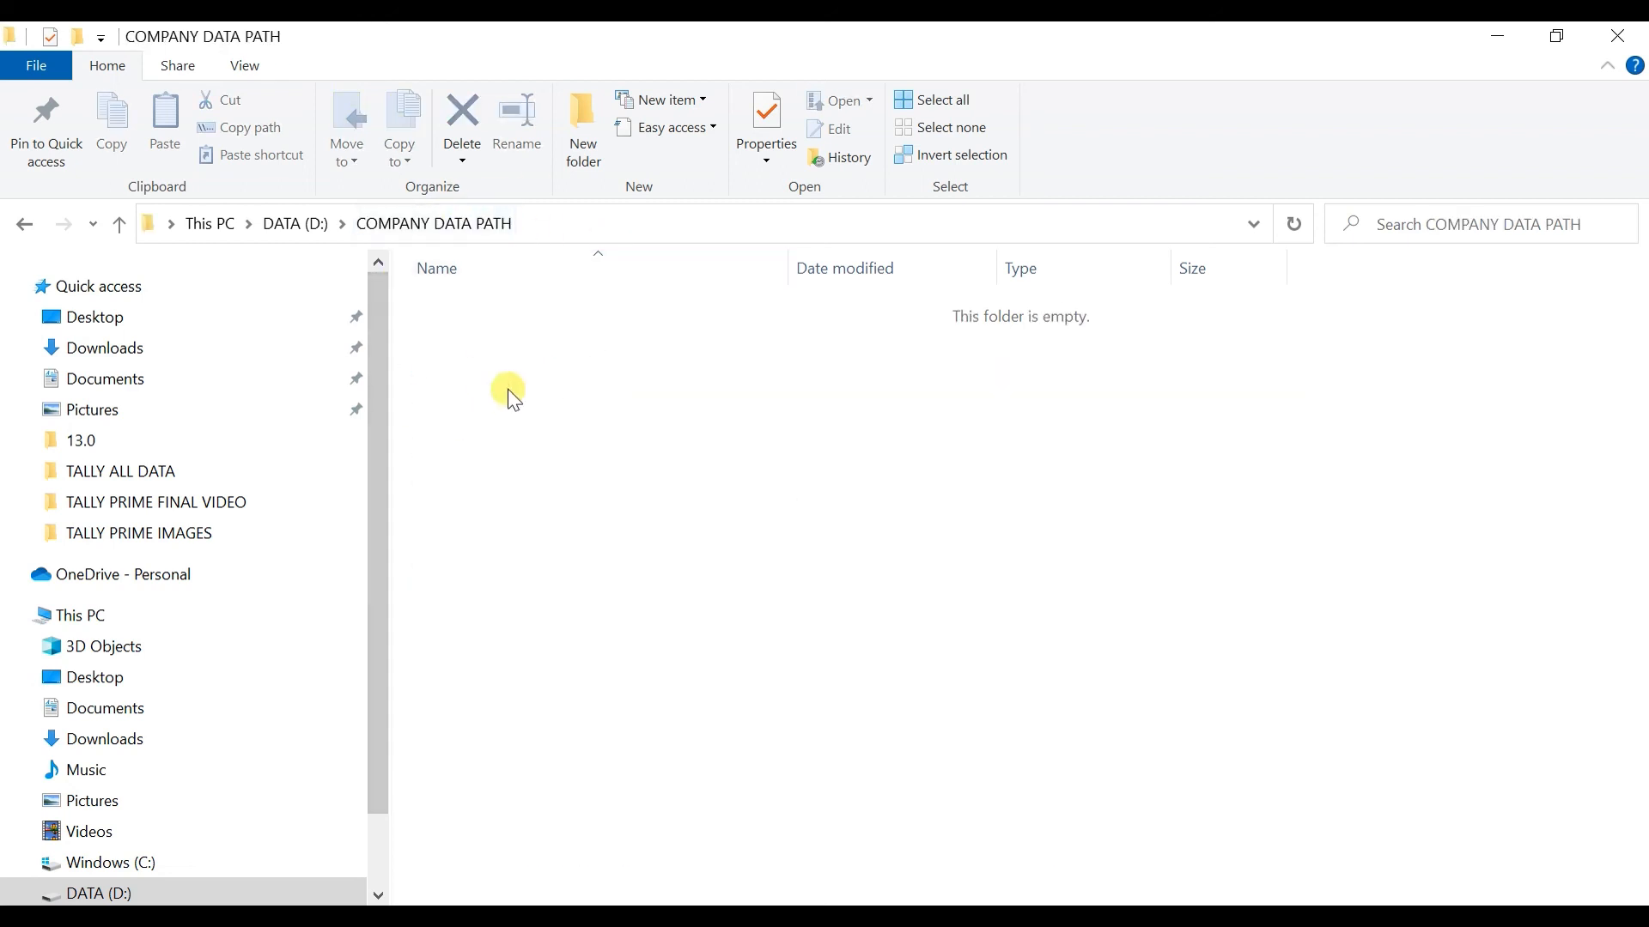
pyautogui.click(1636, 31)
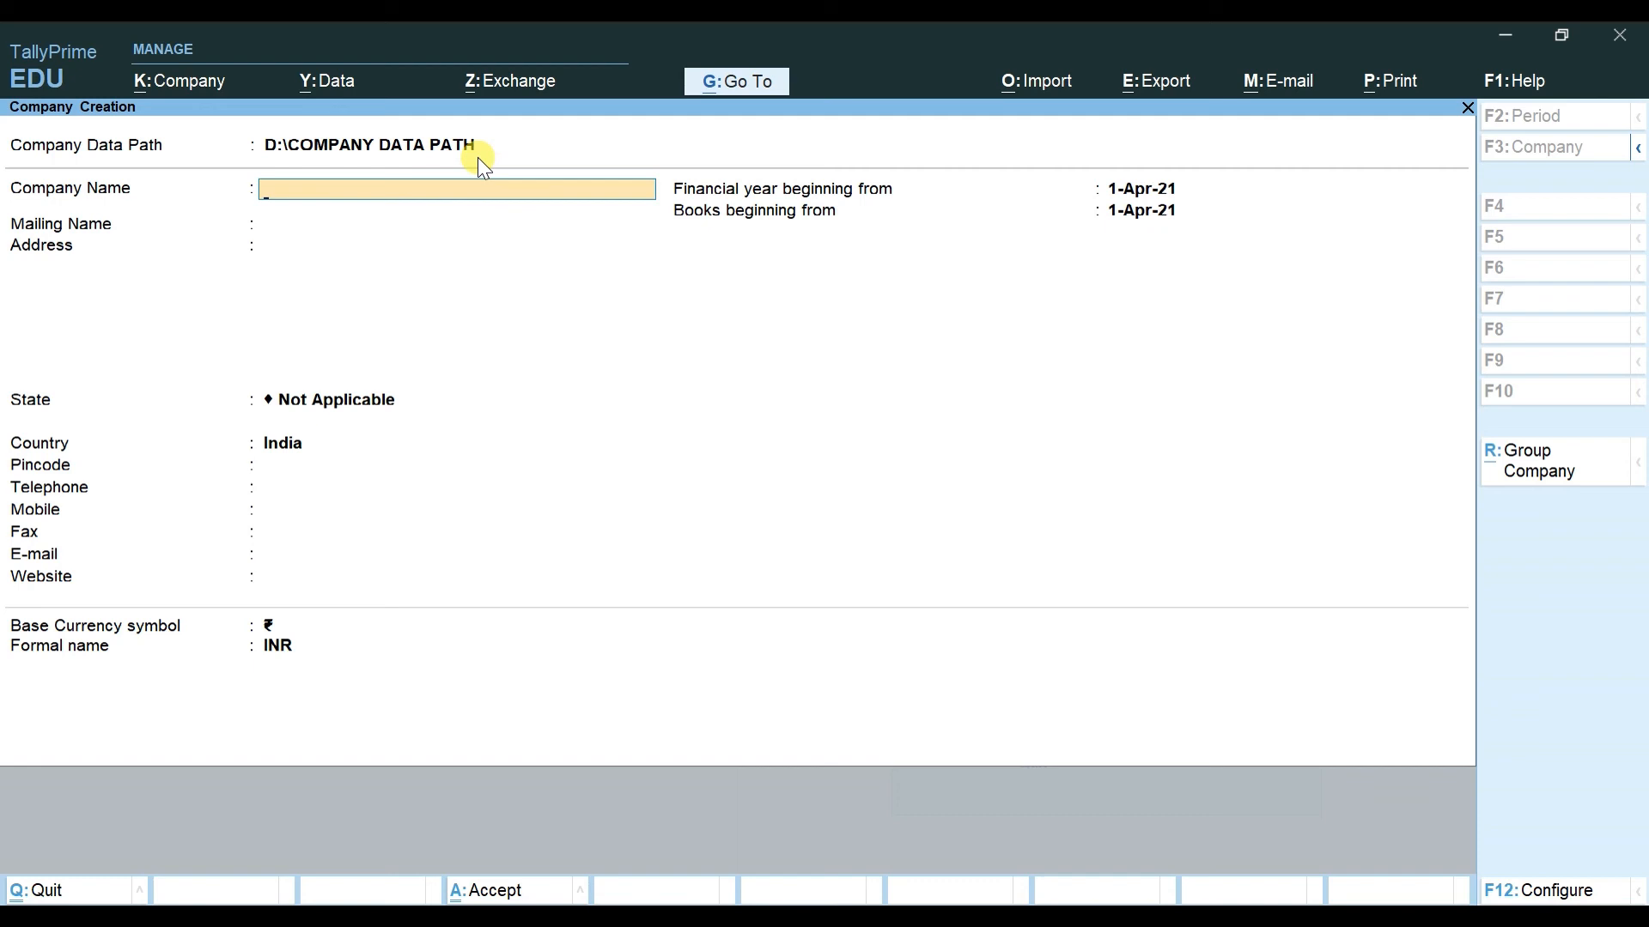
# Step: Fill in SELECT COMPANY as the name and mailing name, with Delhi as the state, and accept the form
pyautogui.write('SELECT COMPANY')
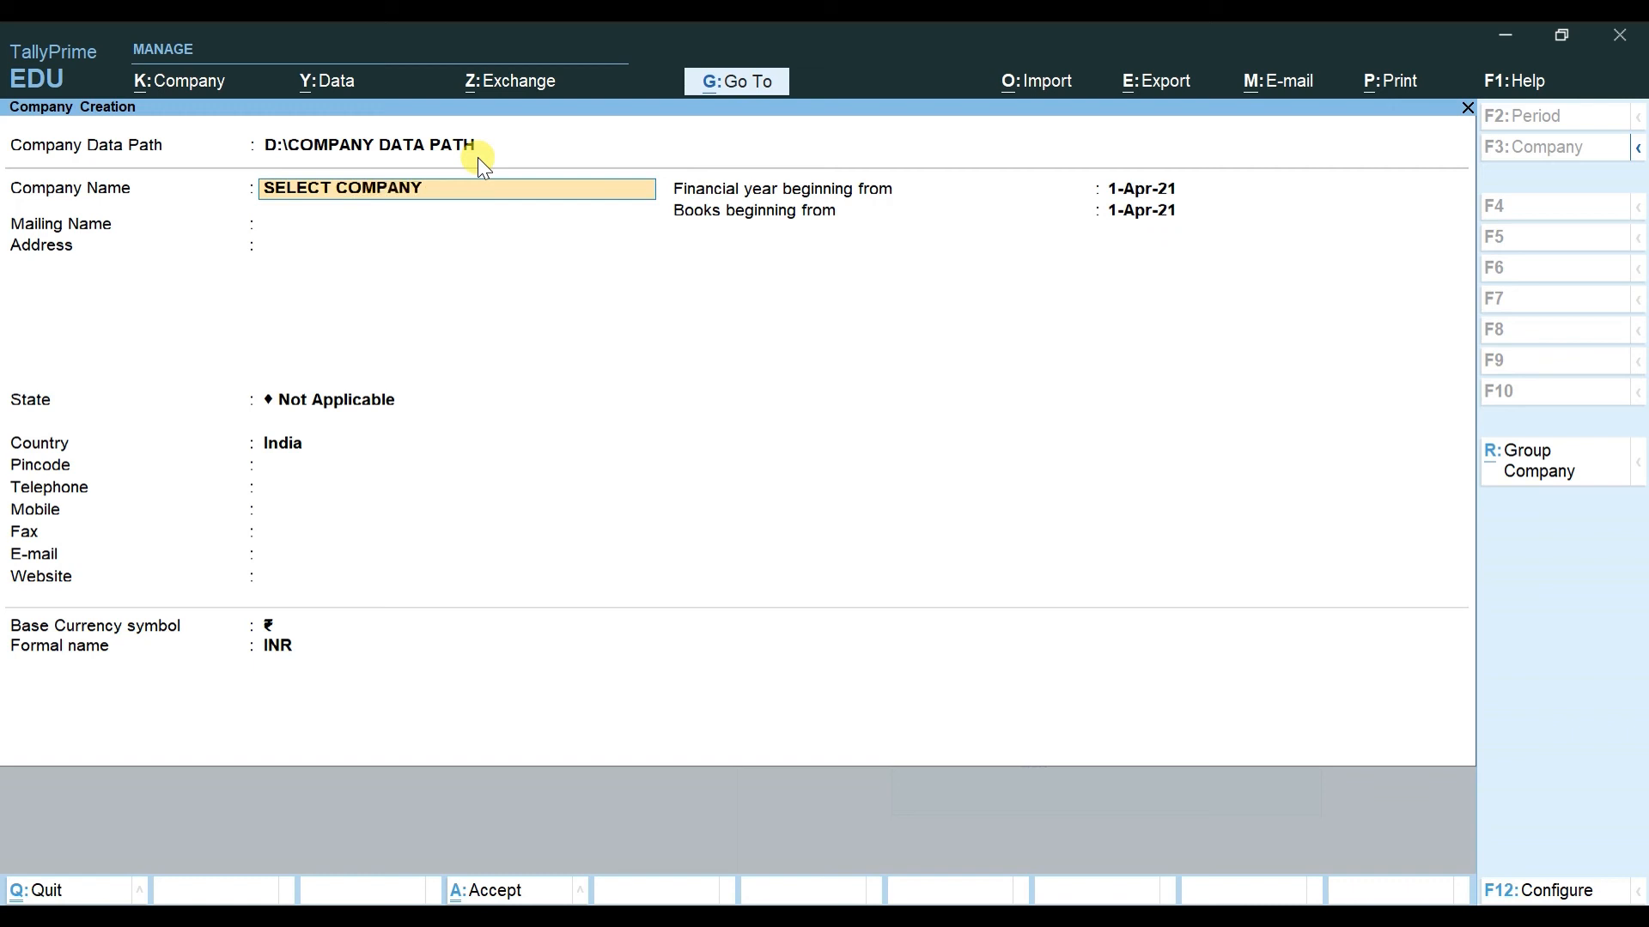
pyautogui.press('Return')
pyautogui.press('Return')
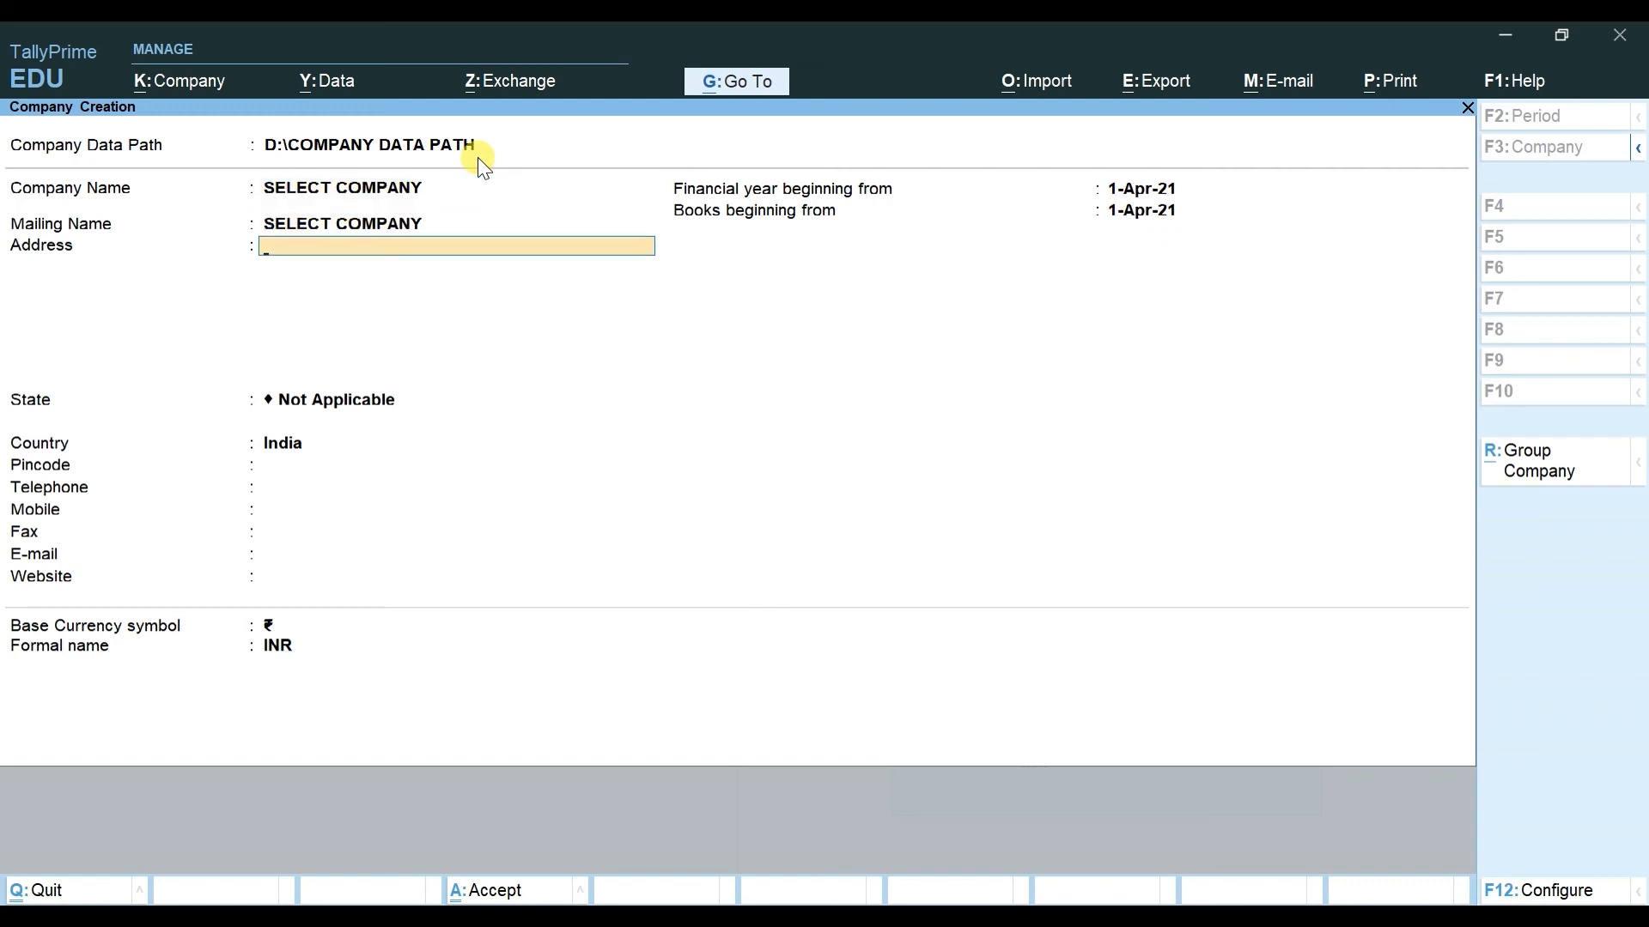
pyautogui.press('Return')
pyautogui.press('Return')
pyautogui.press('Return')
pyautogui.write('del')
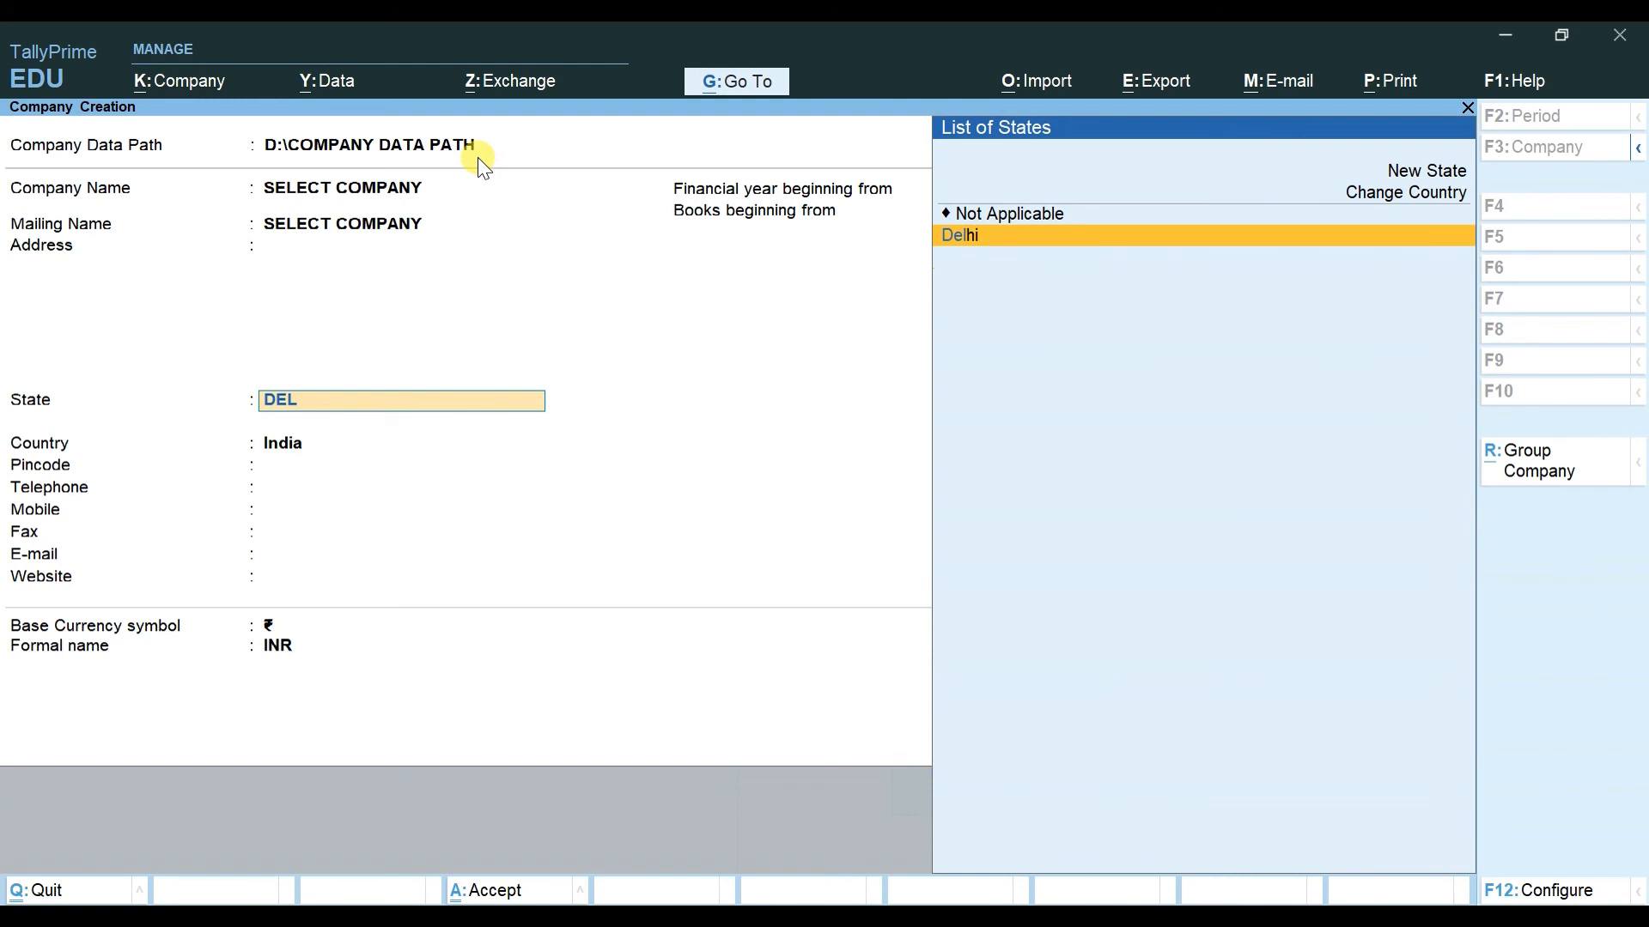
pyautogui.press('Return')
pyautogui.press('Return')
pyautogui.press('Return')
pyautogui.press('Return')
pyautogui.press('Return')
pyautogui.press('Return')
pyautogui.press('Return')
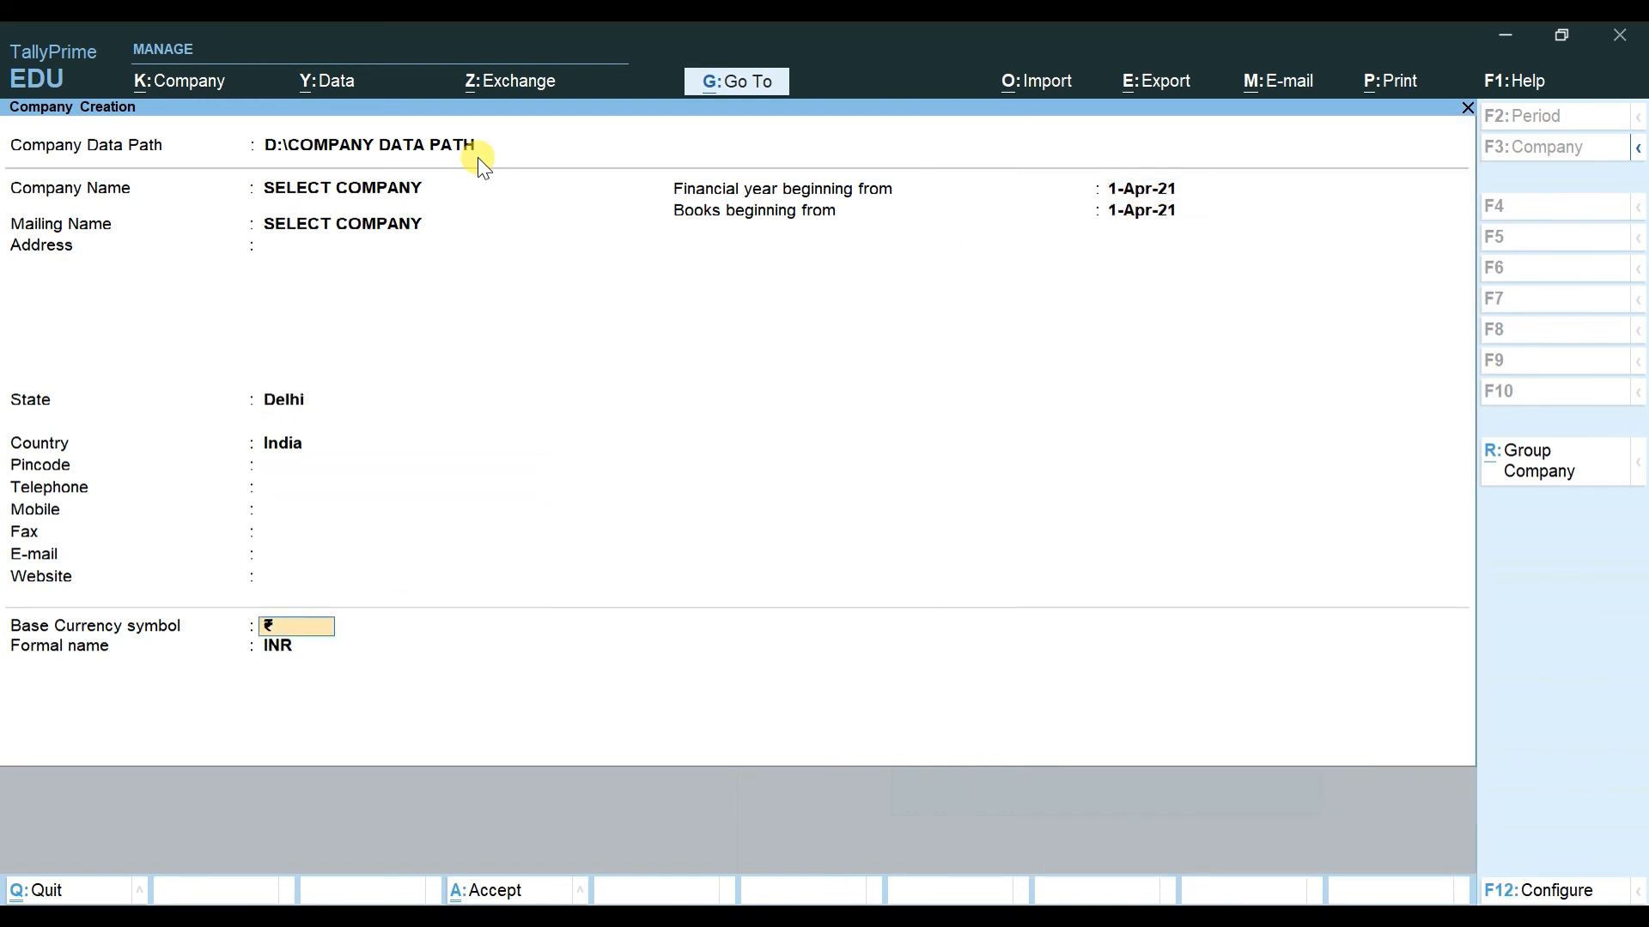
pyautogui.press('Return')
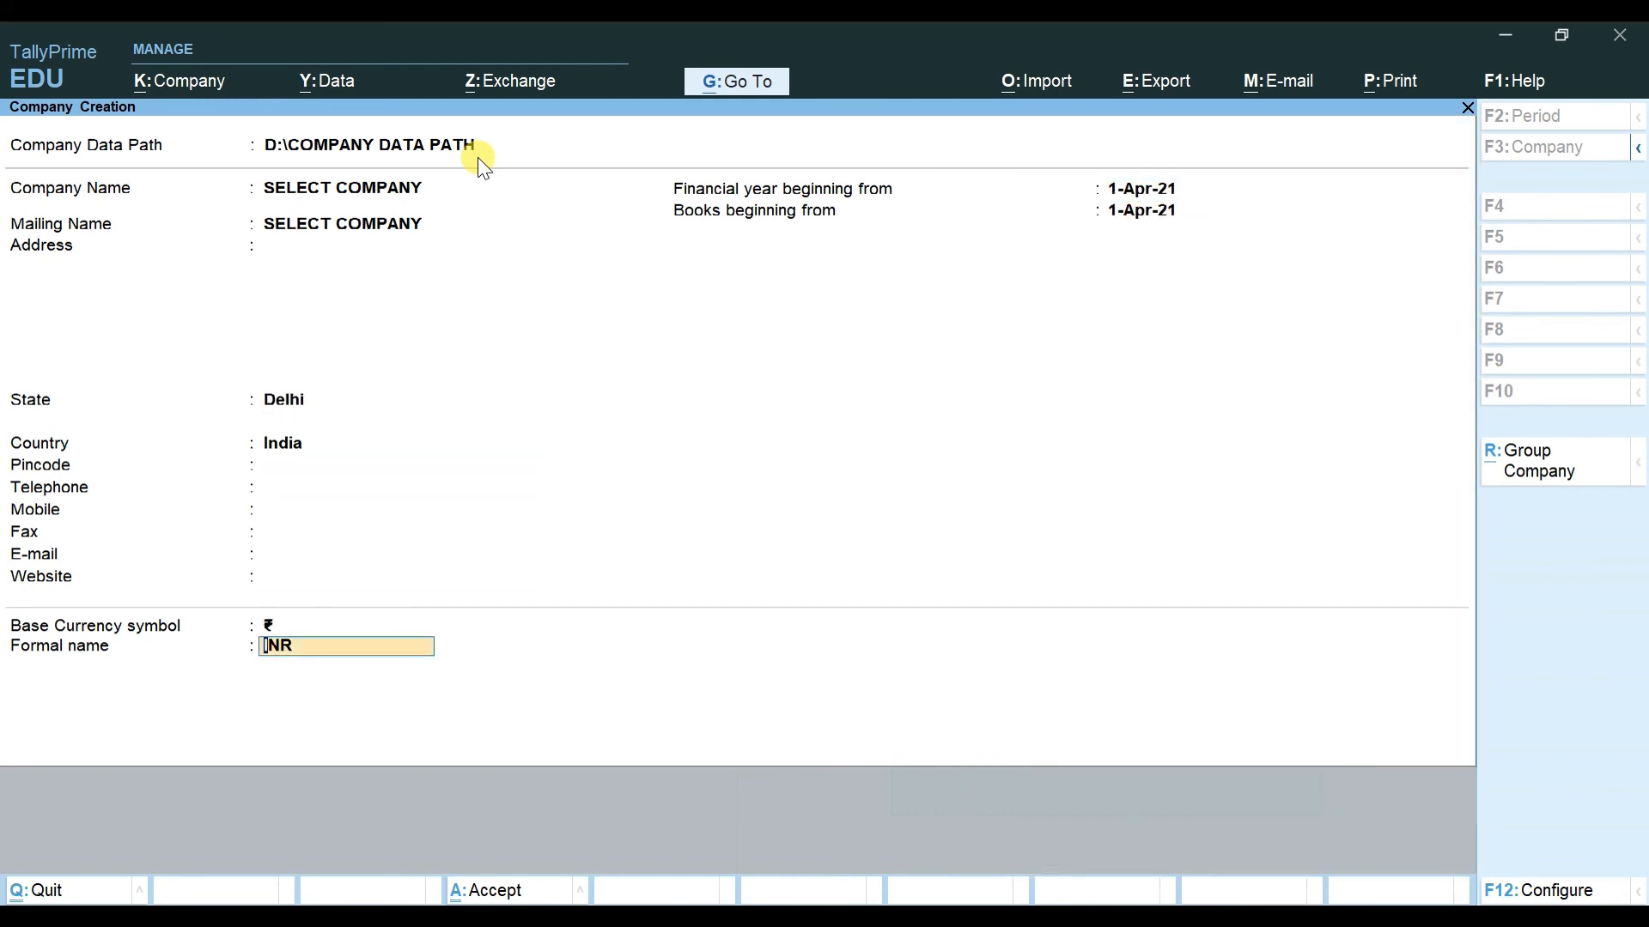
pyautogui.press('Return')
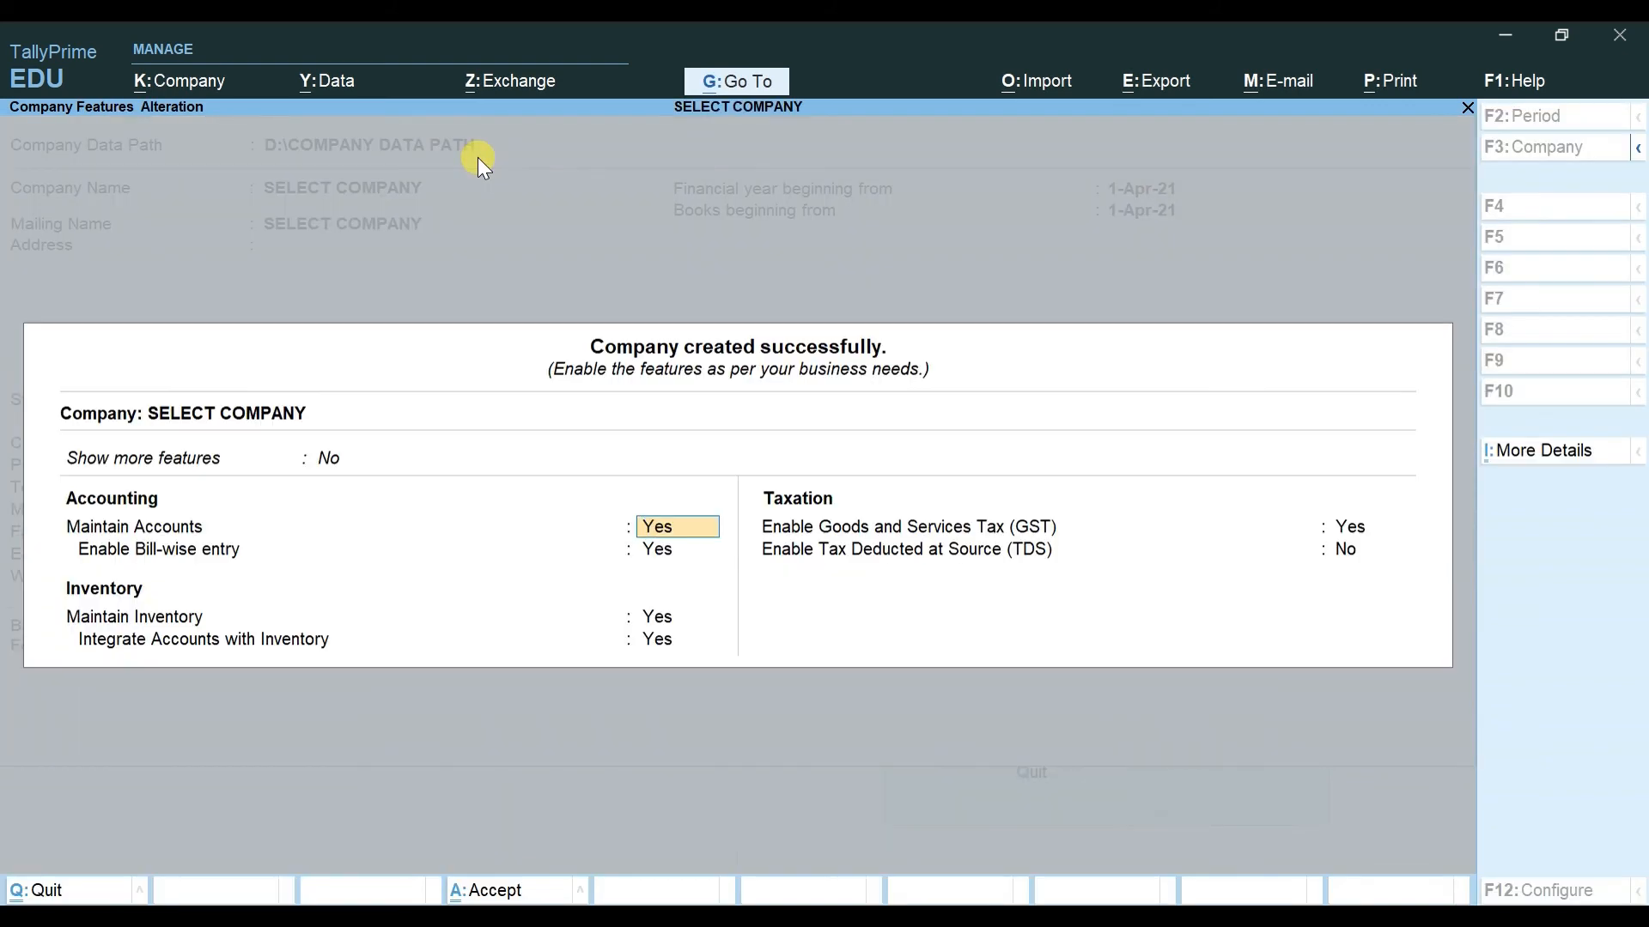
# Step: Set bill-wise entry, inventory and GST to No for SELECT COMPANY and save its features
pyautogui.press('Return')
pyautogui.write('NO')
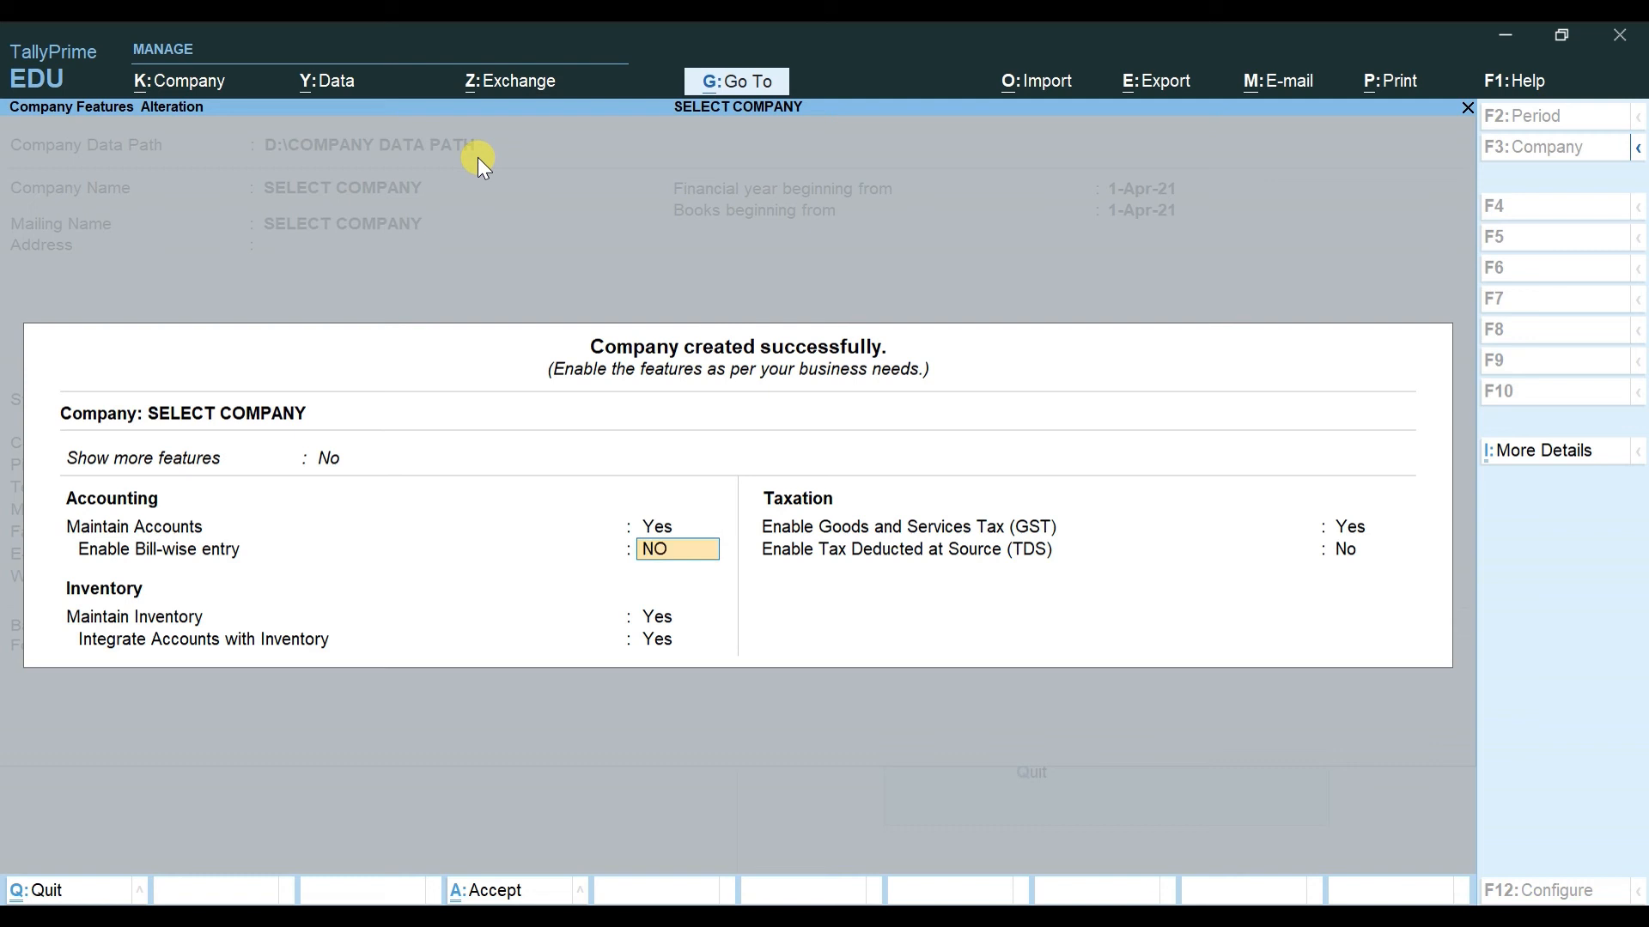
pyautogui.press('Return')
pyautogui.write('NO')
pyautogui.press('Return')
pyautogui.write('NO')
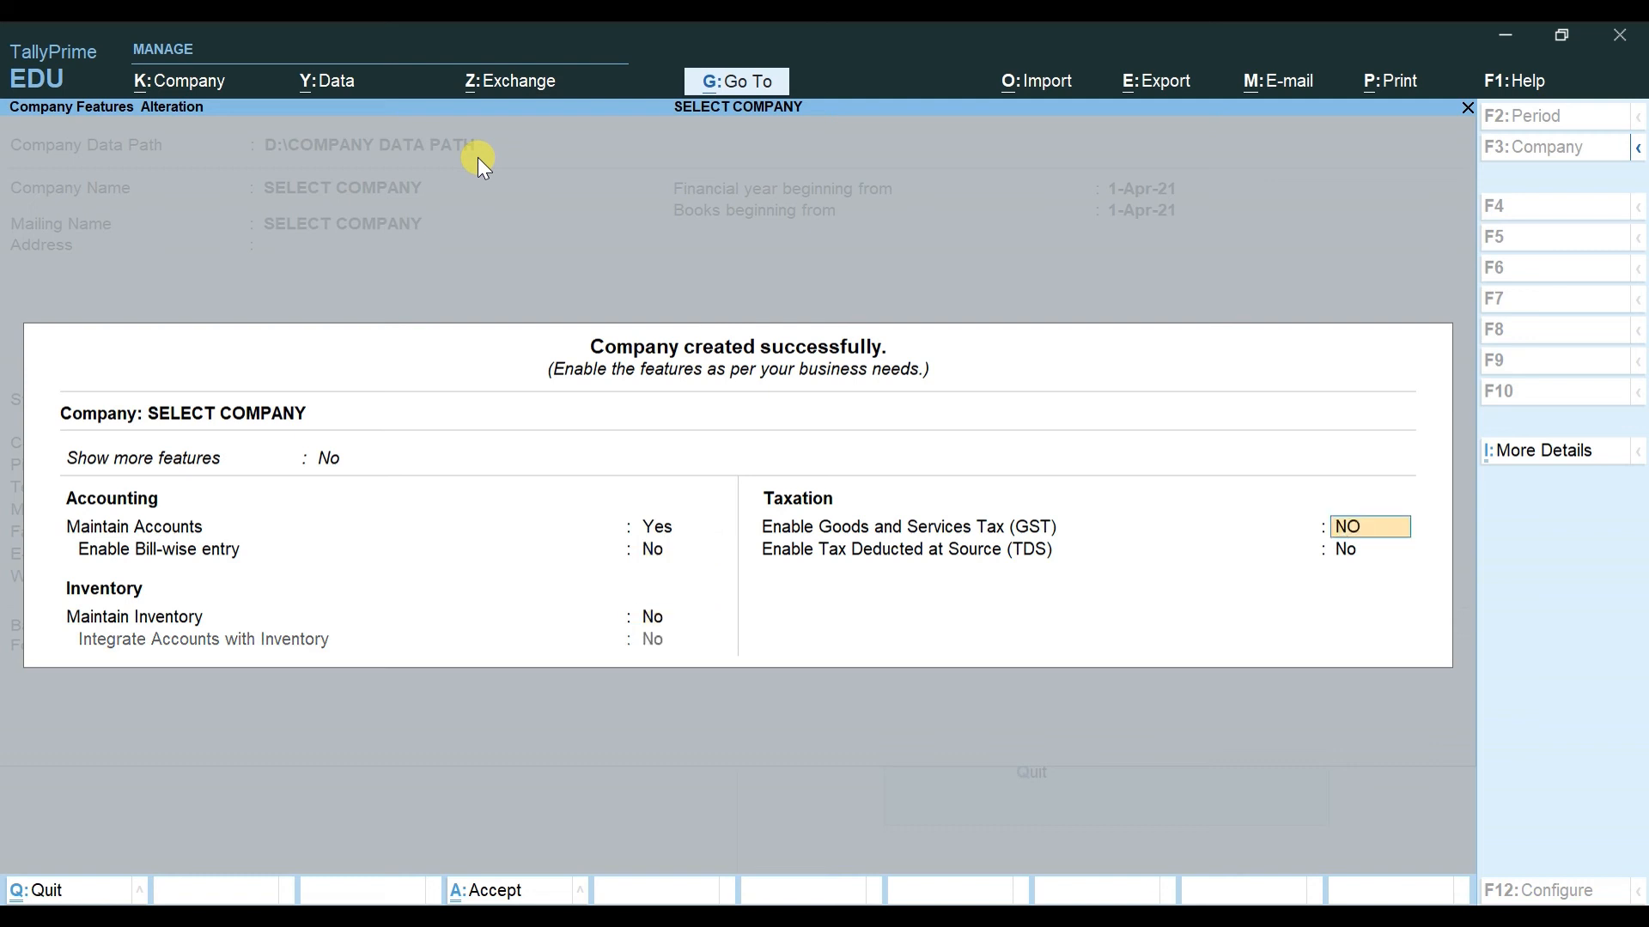
pyautogui.press('Return')
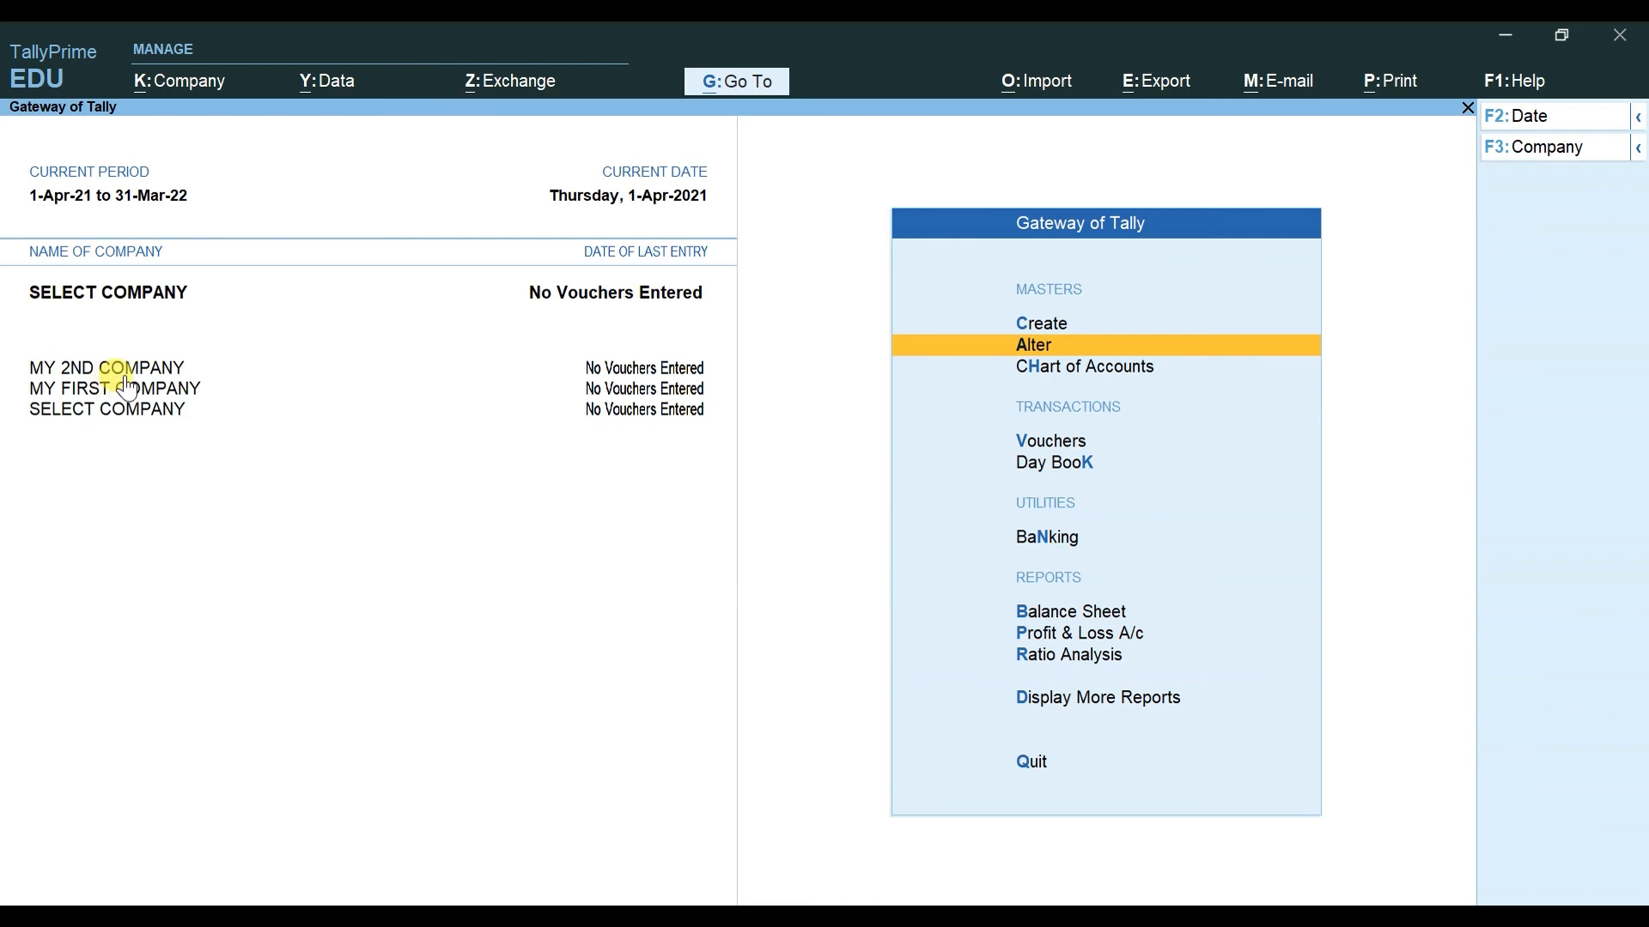
# Step: Shut MY FIRST COMPANY using Shut Company (Ctrl+F3)
pyautogui.hotkey('alt', 'k')
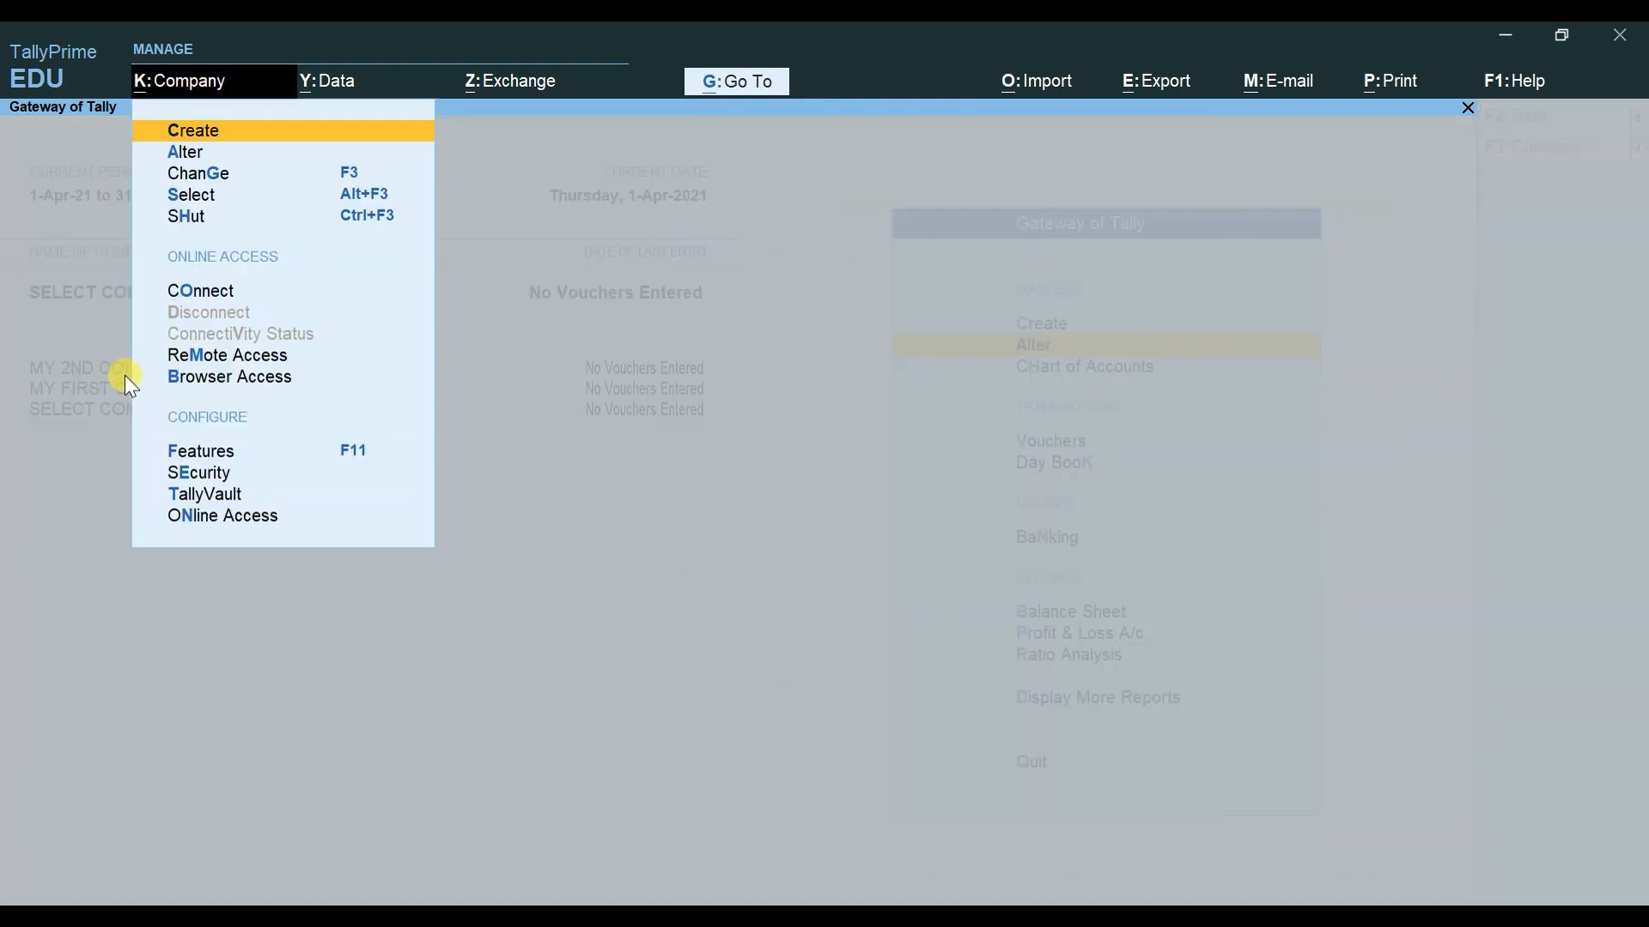
pyautogui.press('Down')
pyautogui.press('Down')
pyautogui.press('Down')
pyautogui.press('Down')
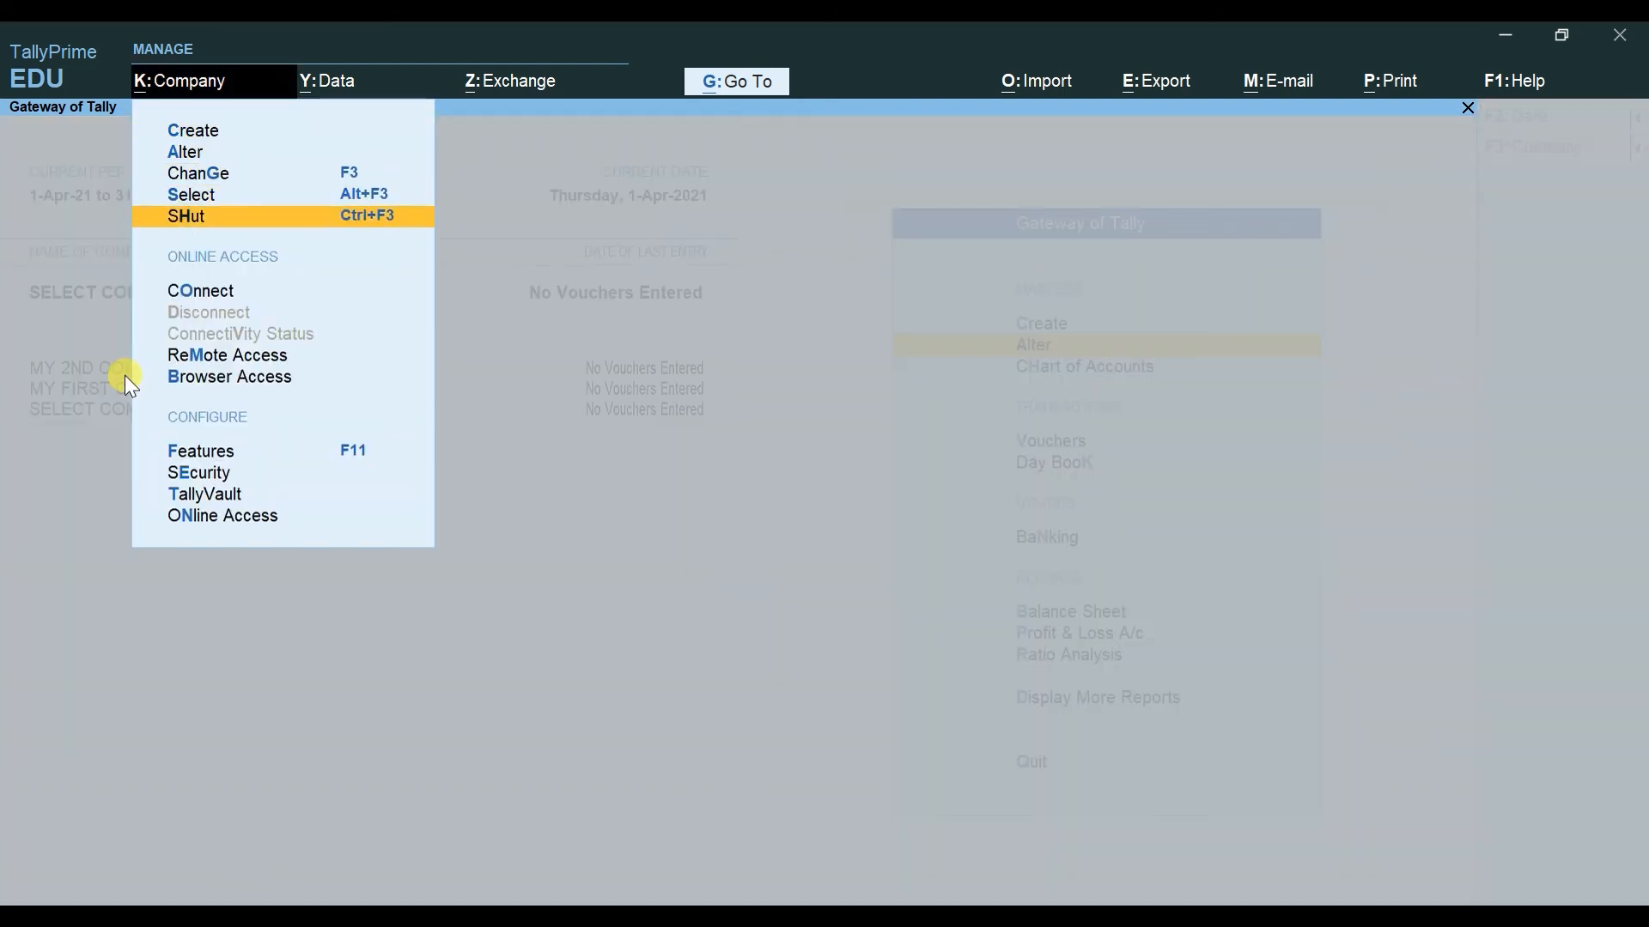
pyautogui.press('Escape')
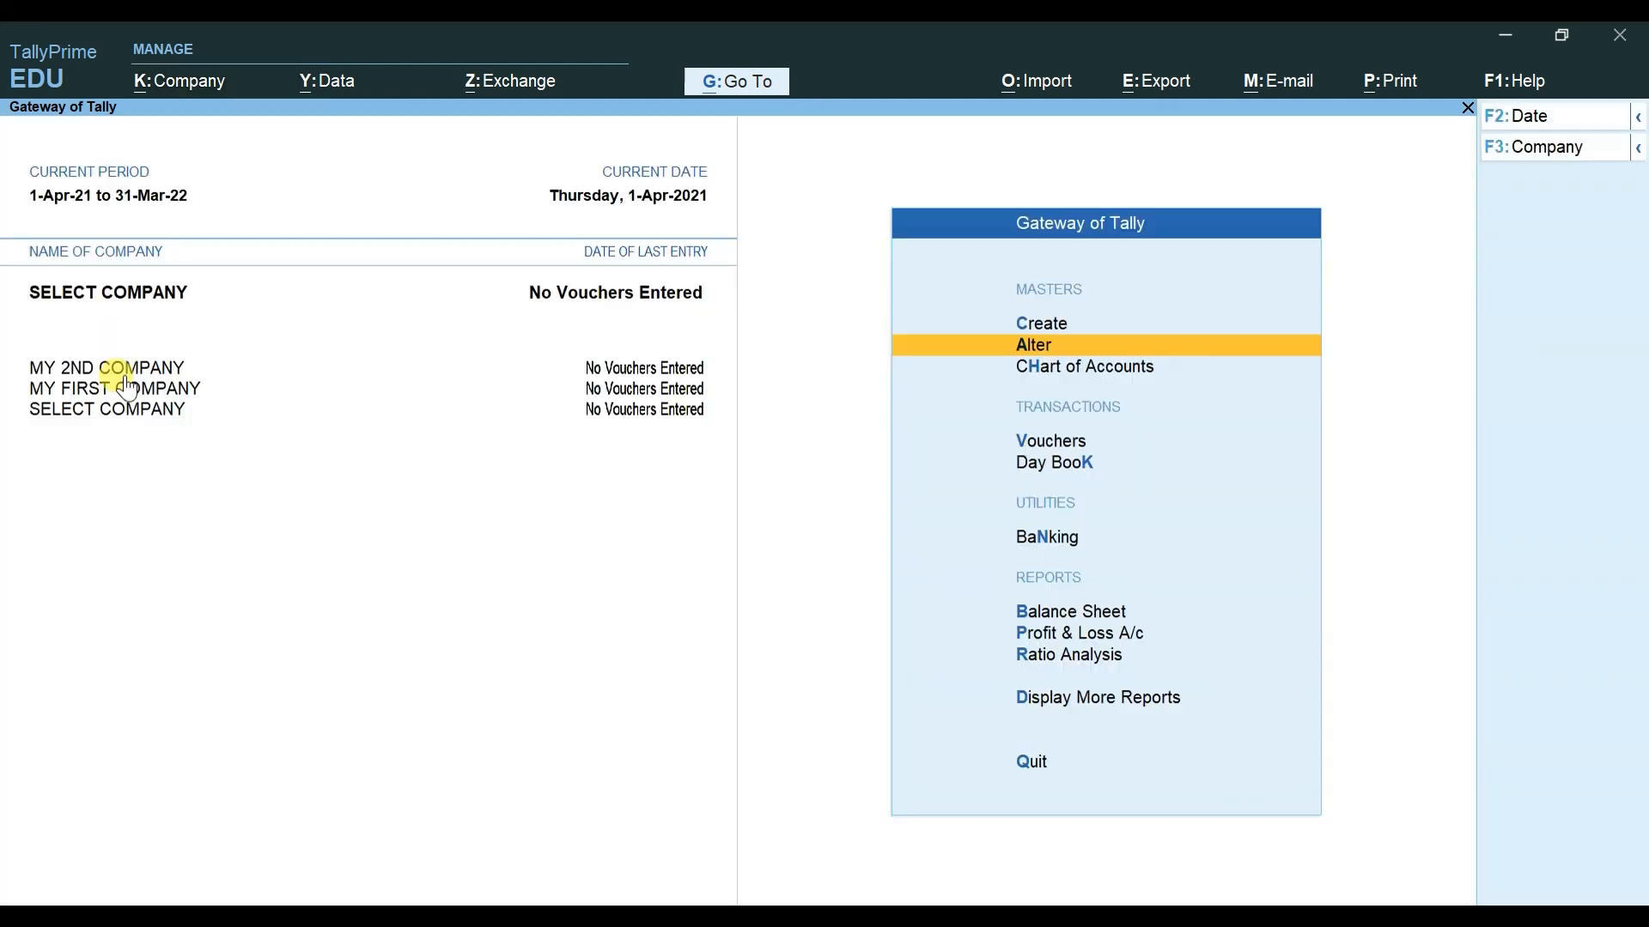
pyautogui.press('ctrl')
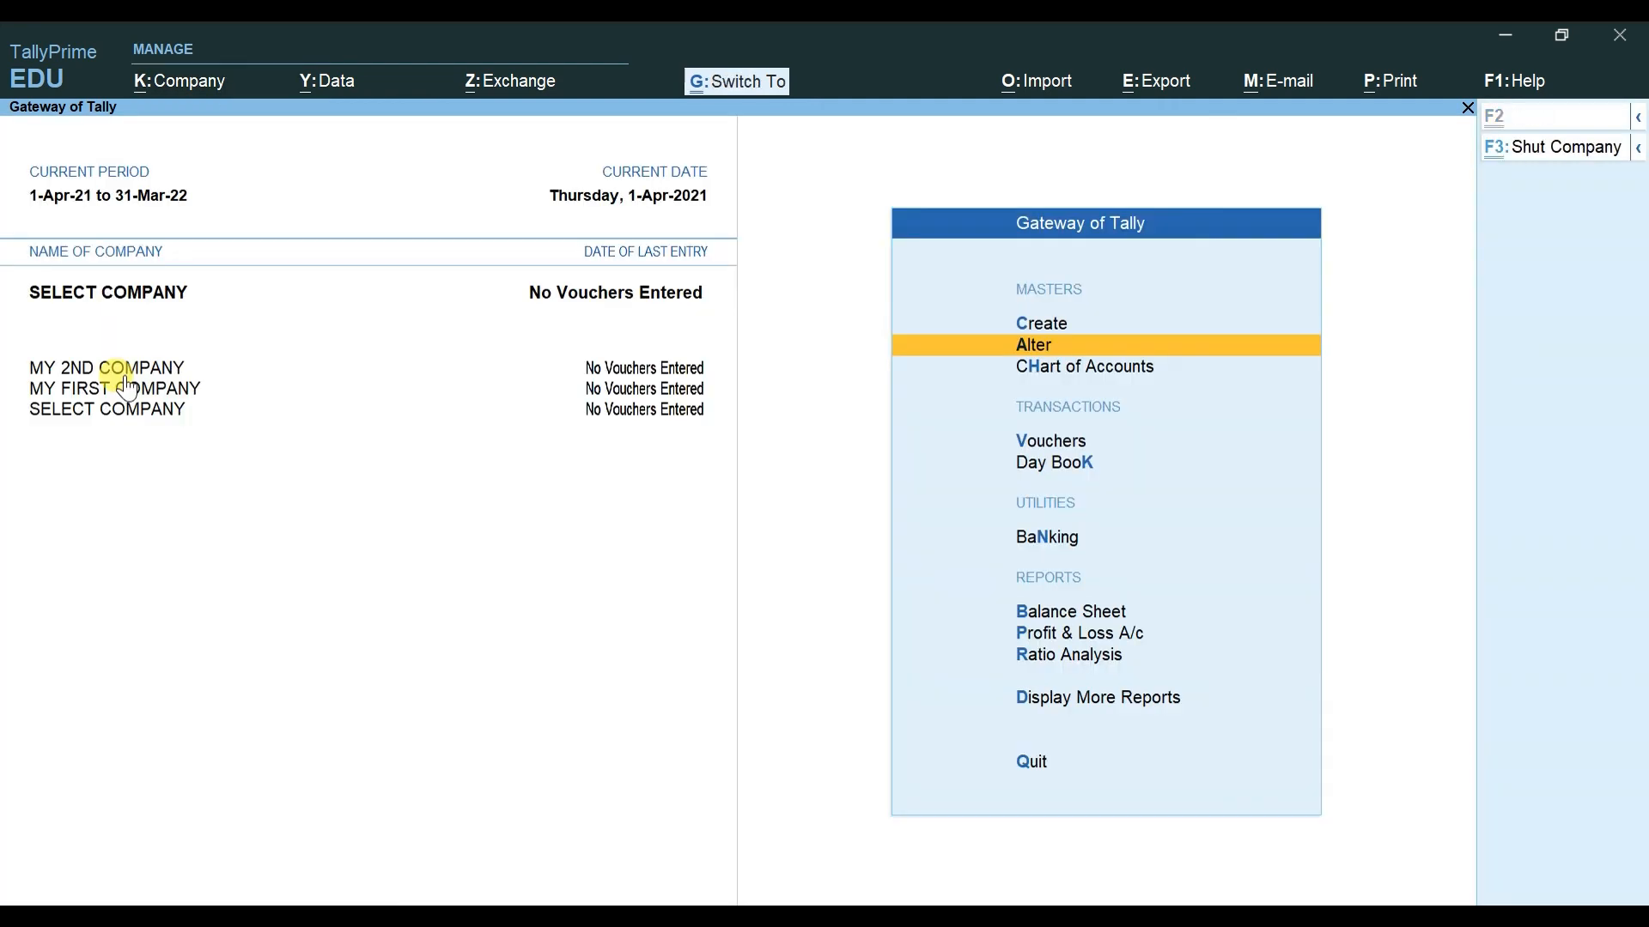
pyautogui.hotkey('ctrl', 'F3')
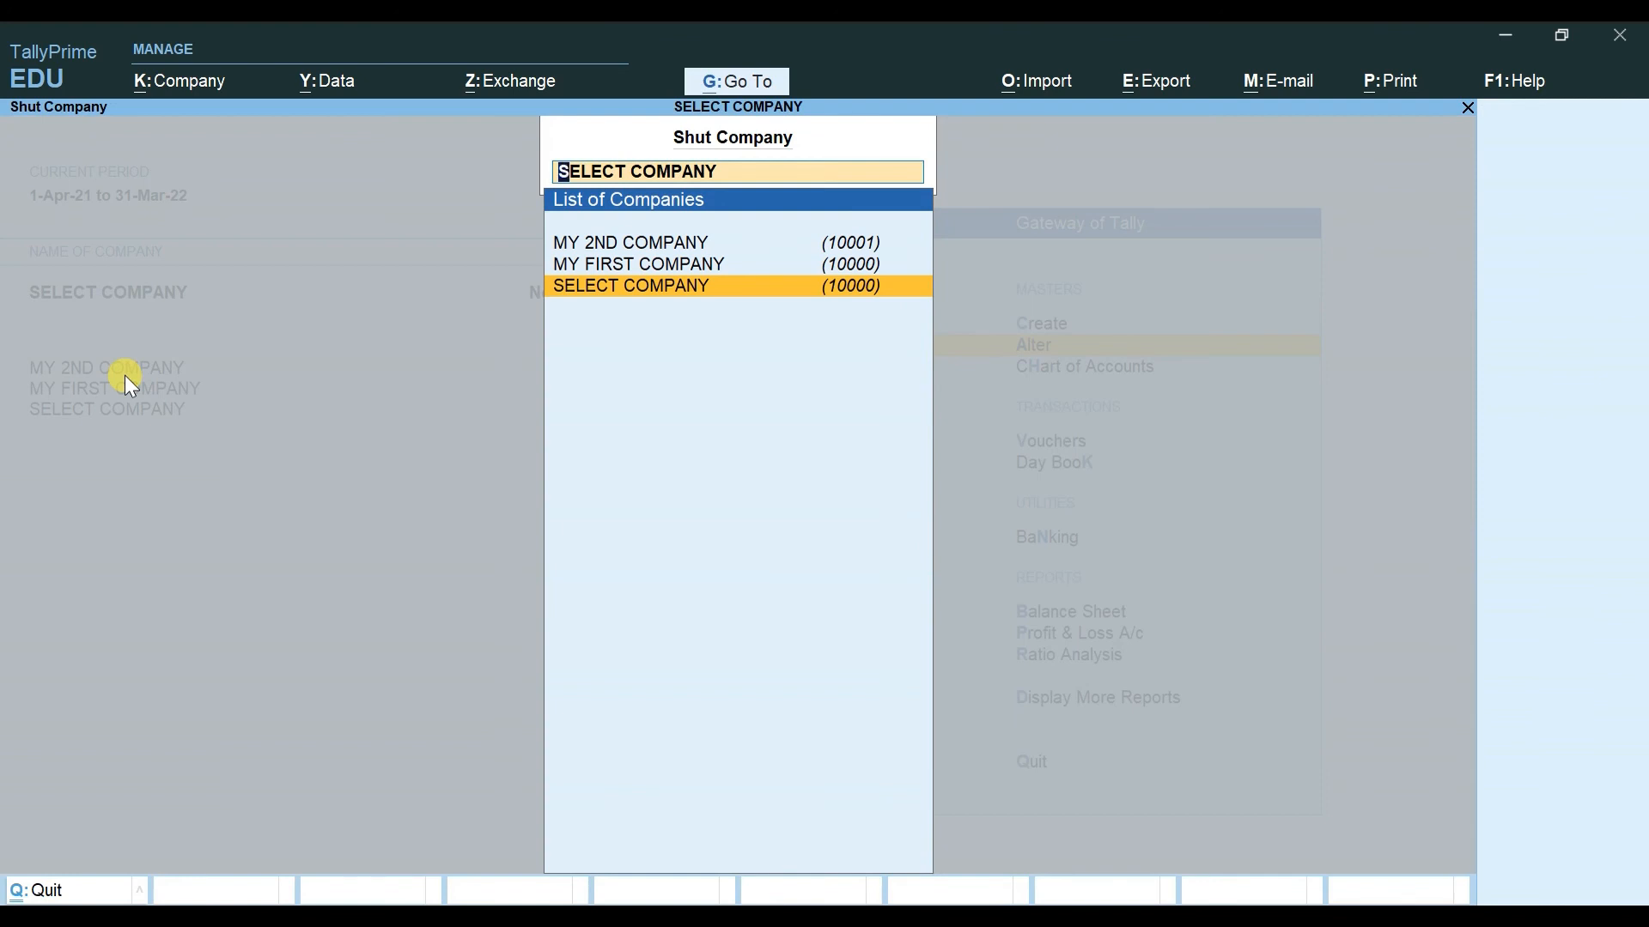
pyautogui.press('Up')
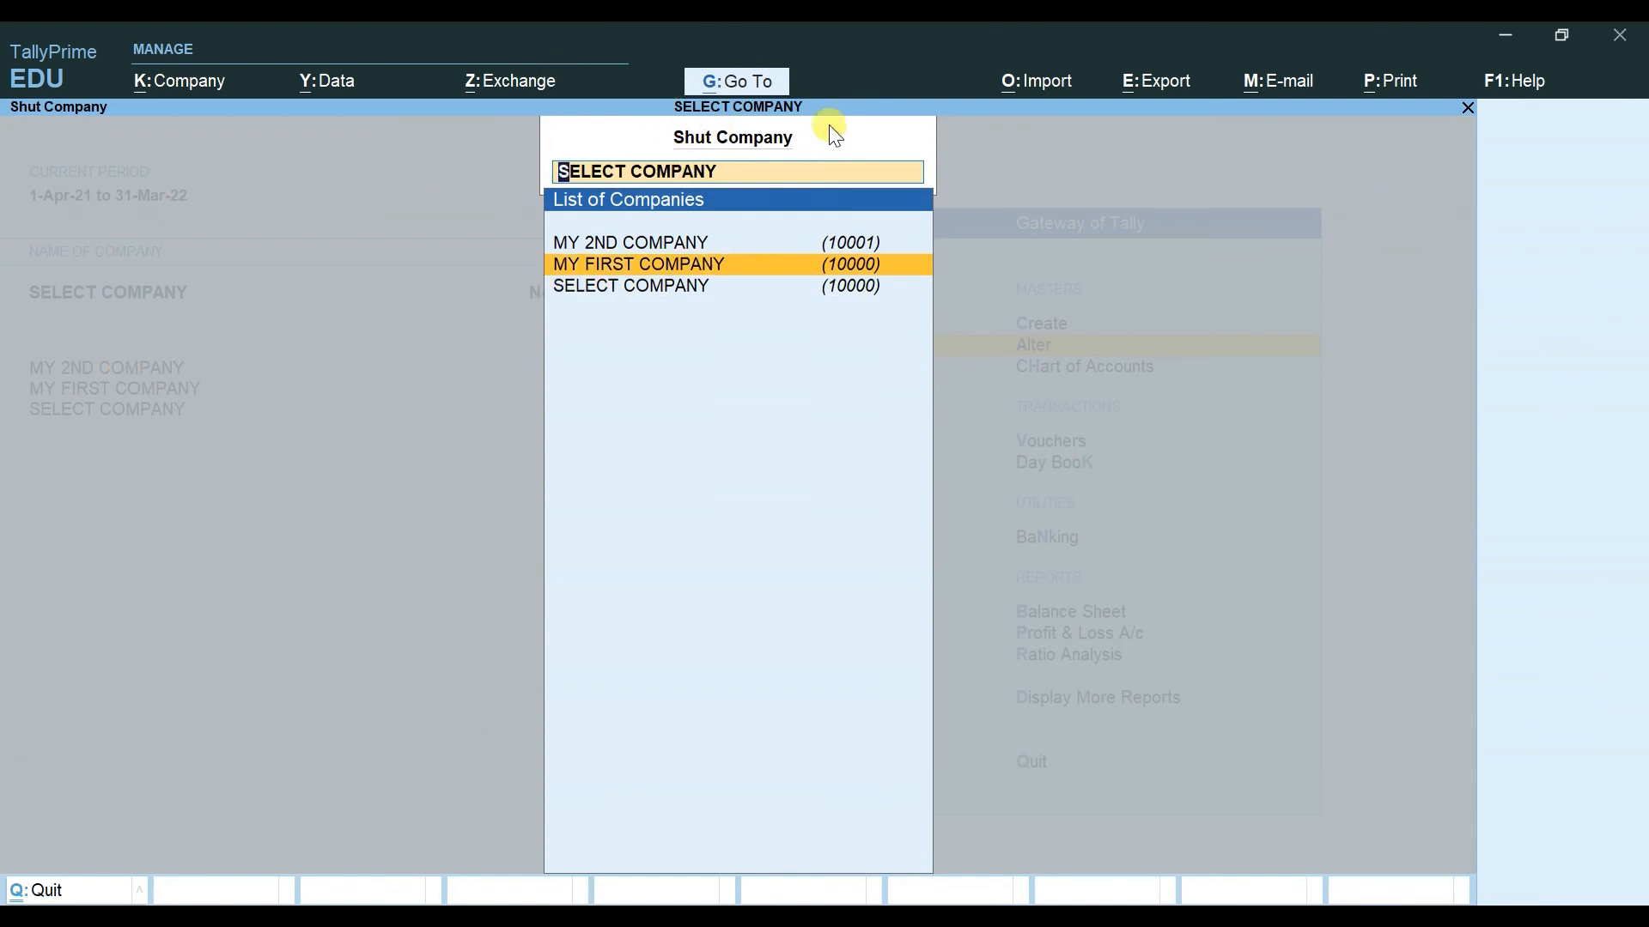
pyautogui.click(584, 267)
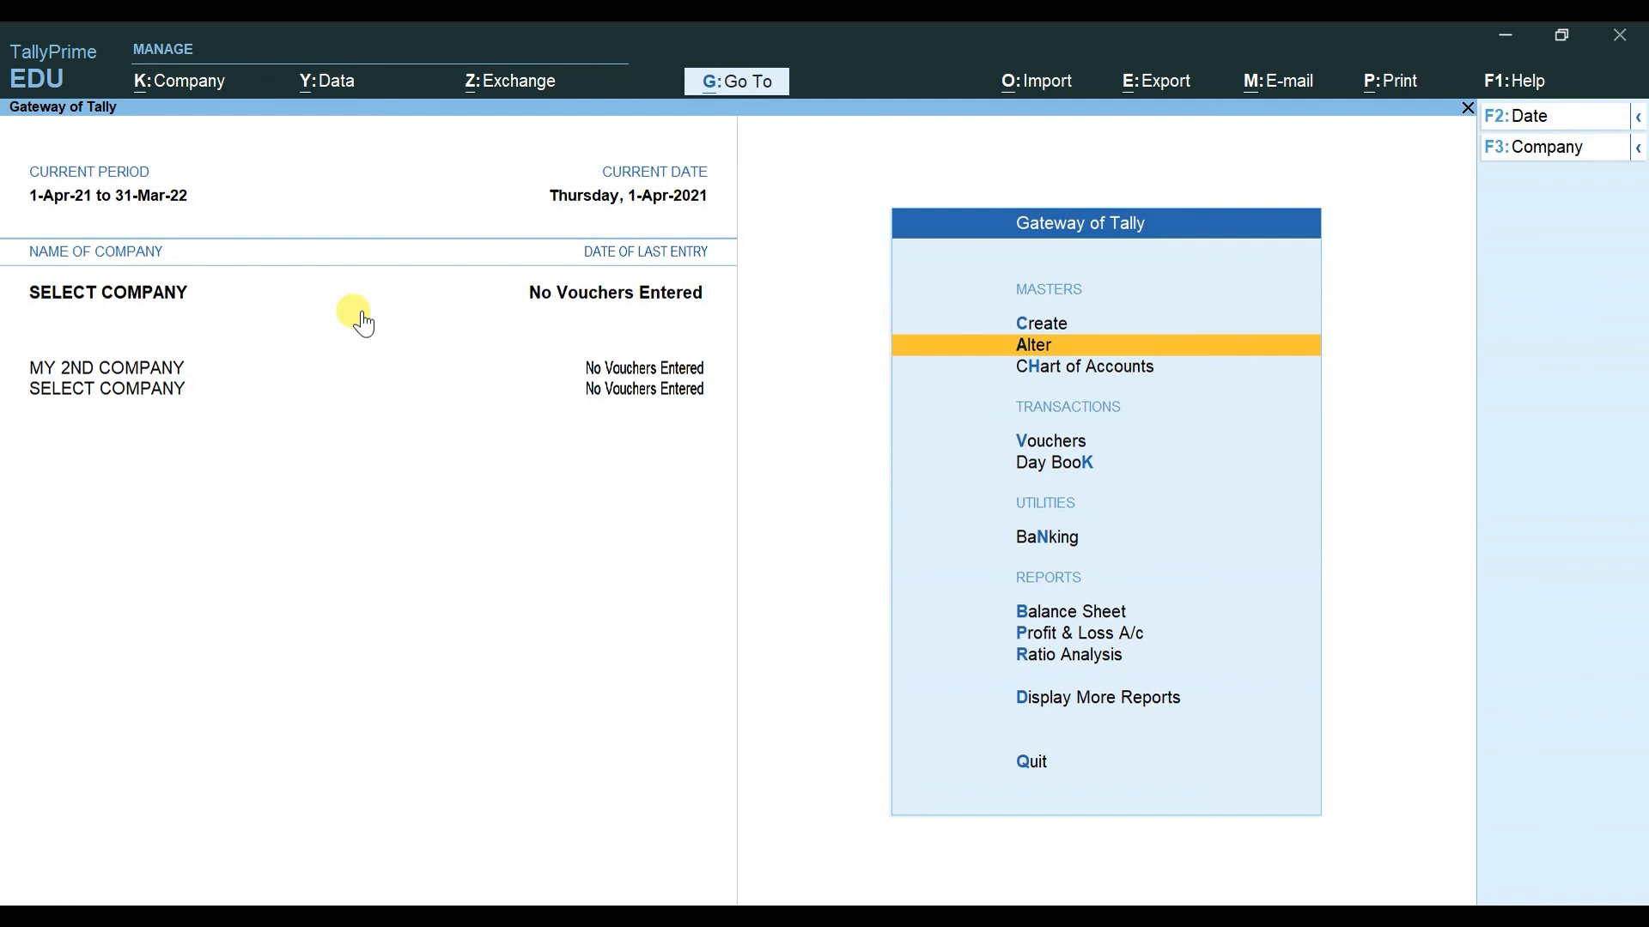
# Step: Shut MY 2ND COMPANY the same way, leaving only SELECT COMPANY loaded
pyautogui.press('ctrl')
pyautogui.hotkey('ctrl', 'F3')
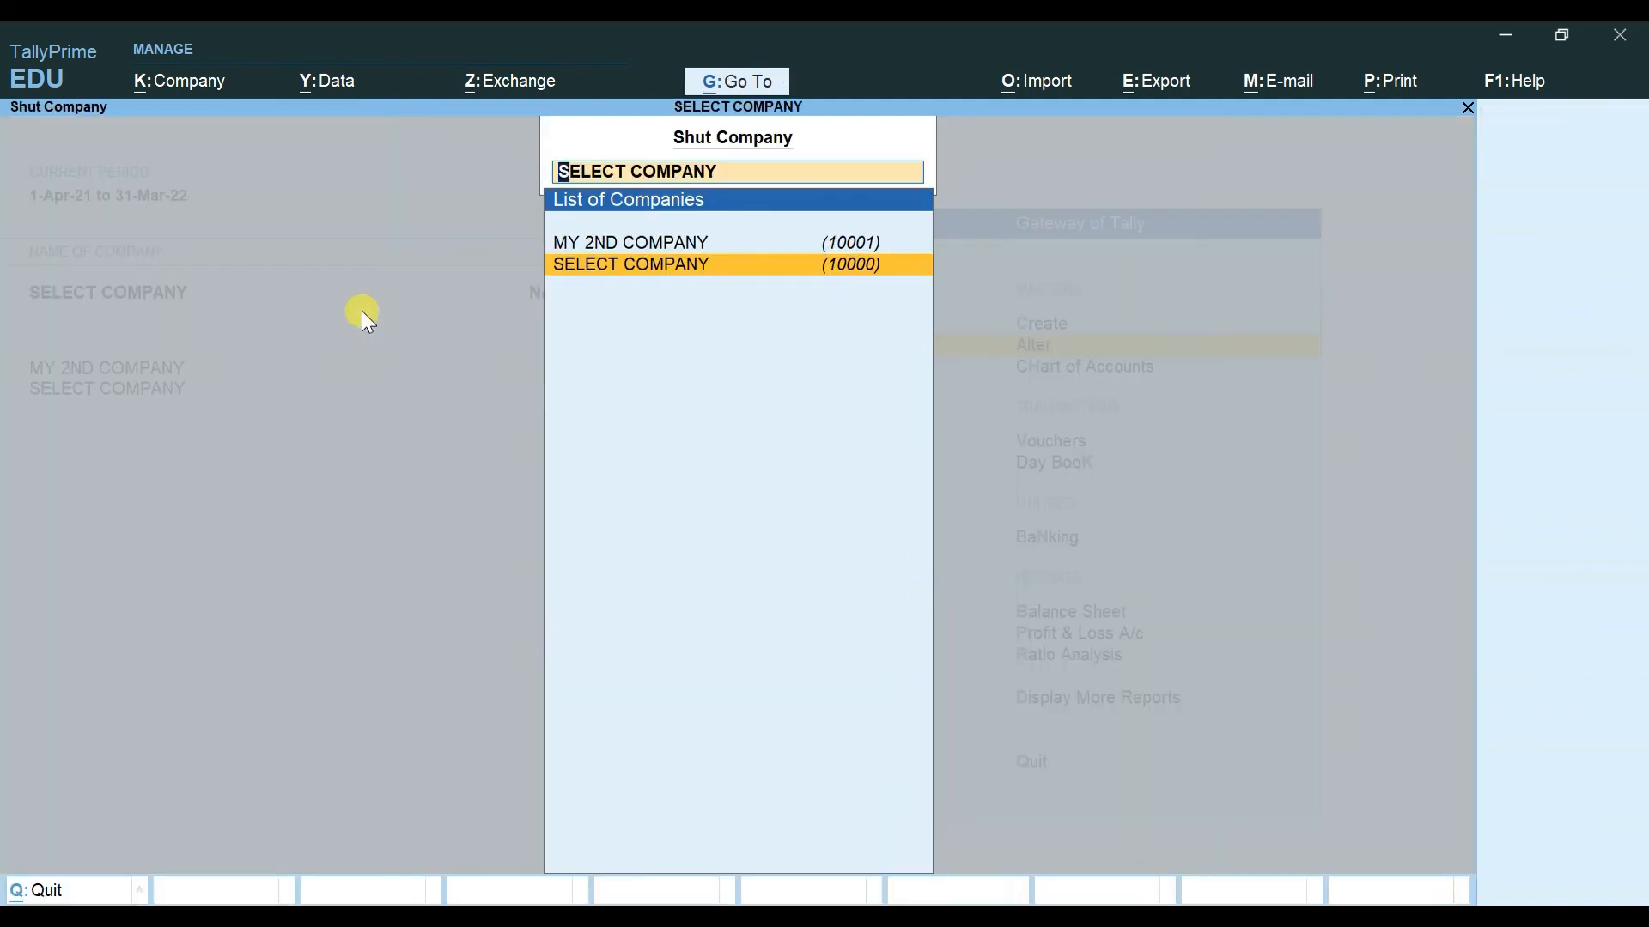
pyautogui.press('Up')
pyautogui.press('Return')
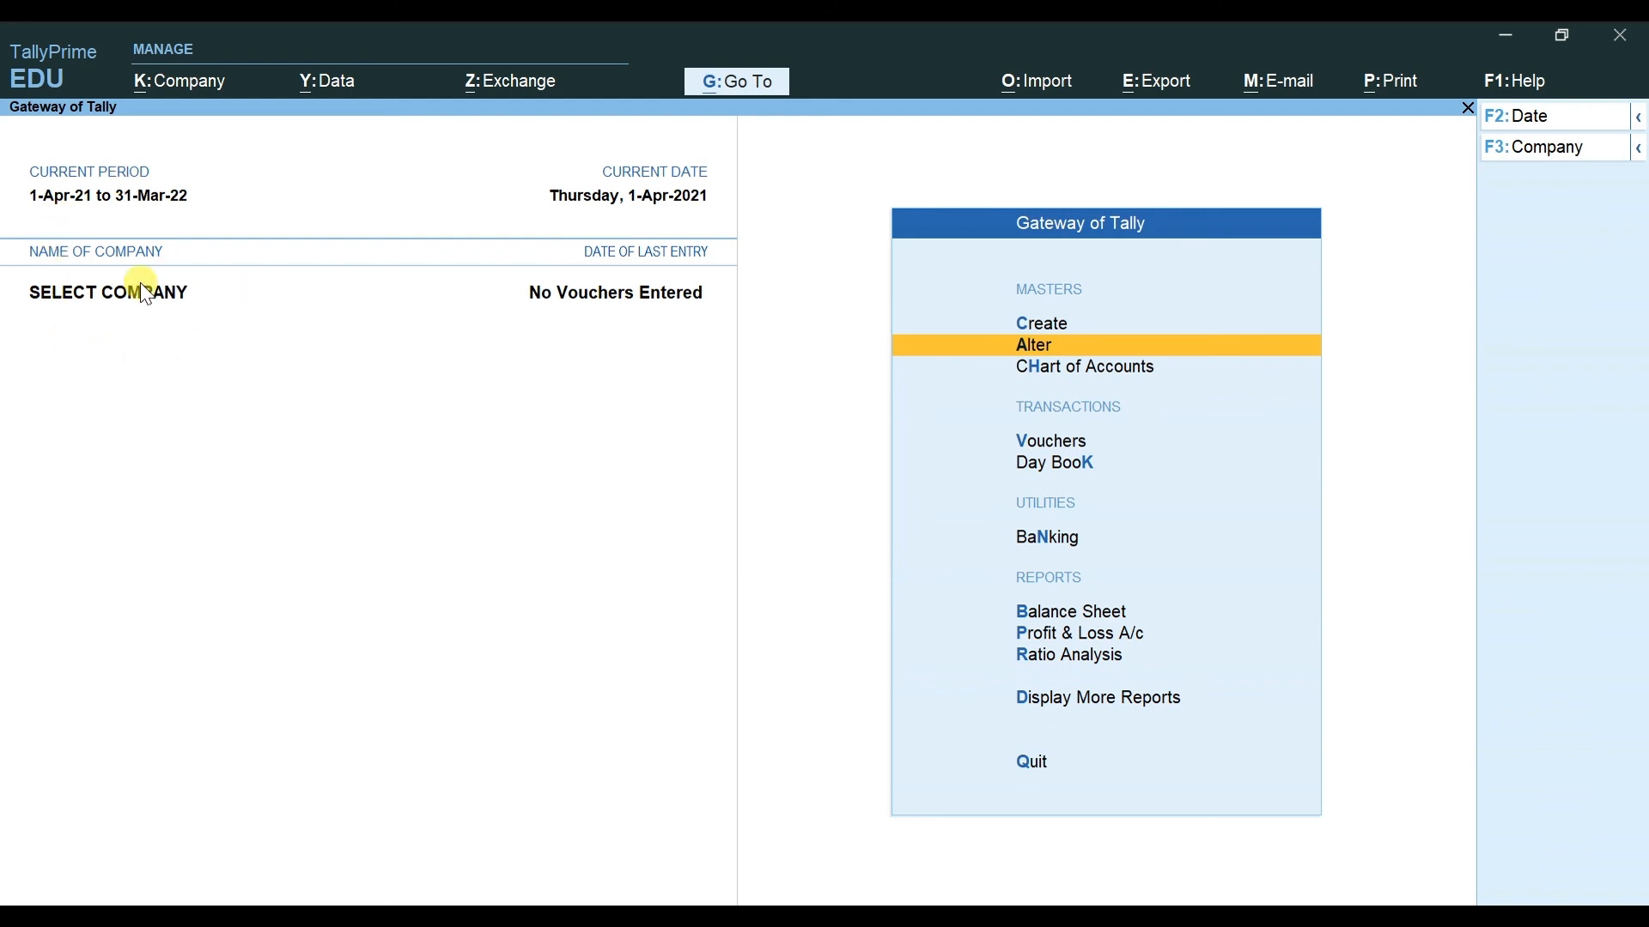
# Step: Choose Select from the Alt+K company menu to list companies available for loading
pyautogui.hotkey('alt', 'k')
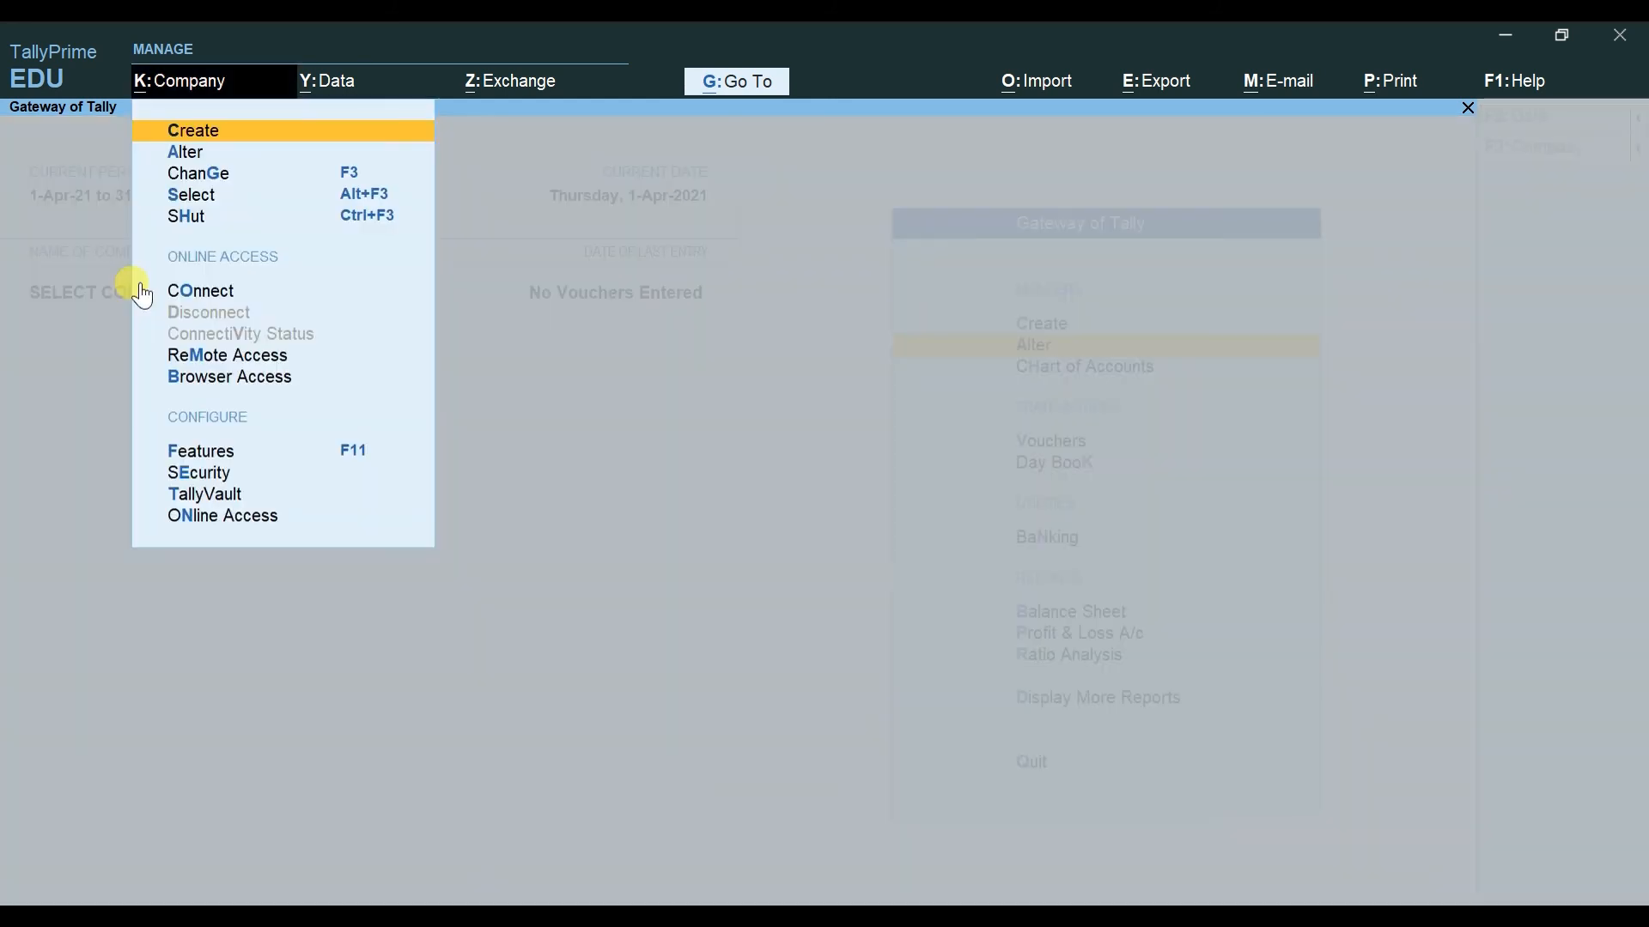
pyautogui.press('Down')
pyautogui.press('Down')
pyautogui.press('Down')
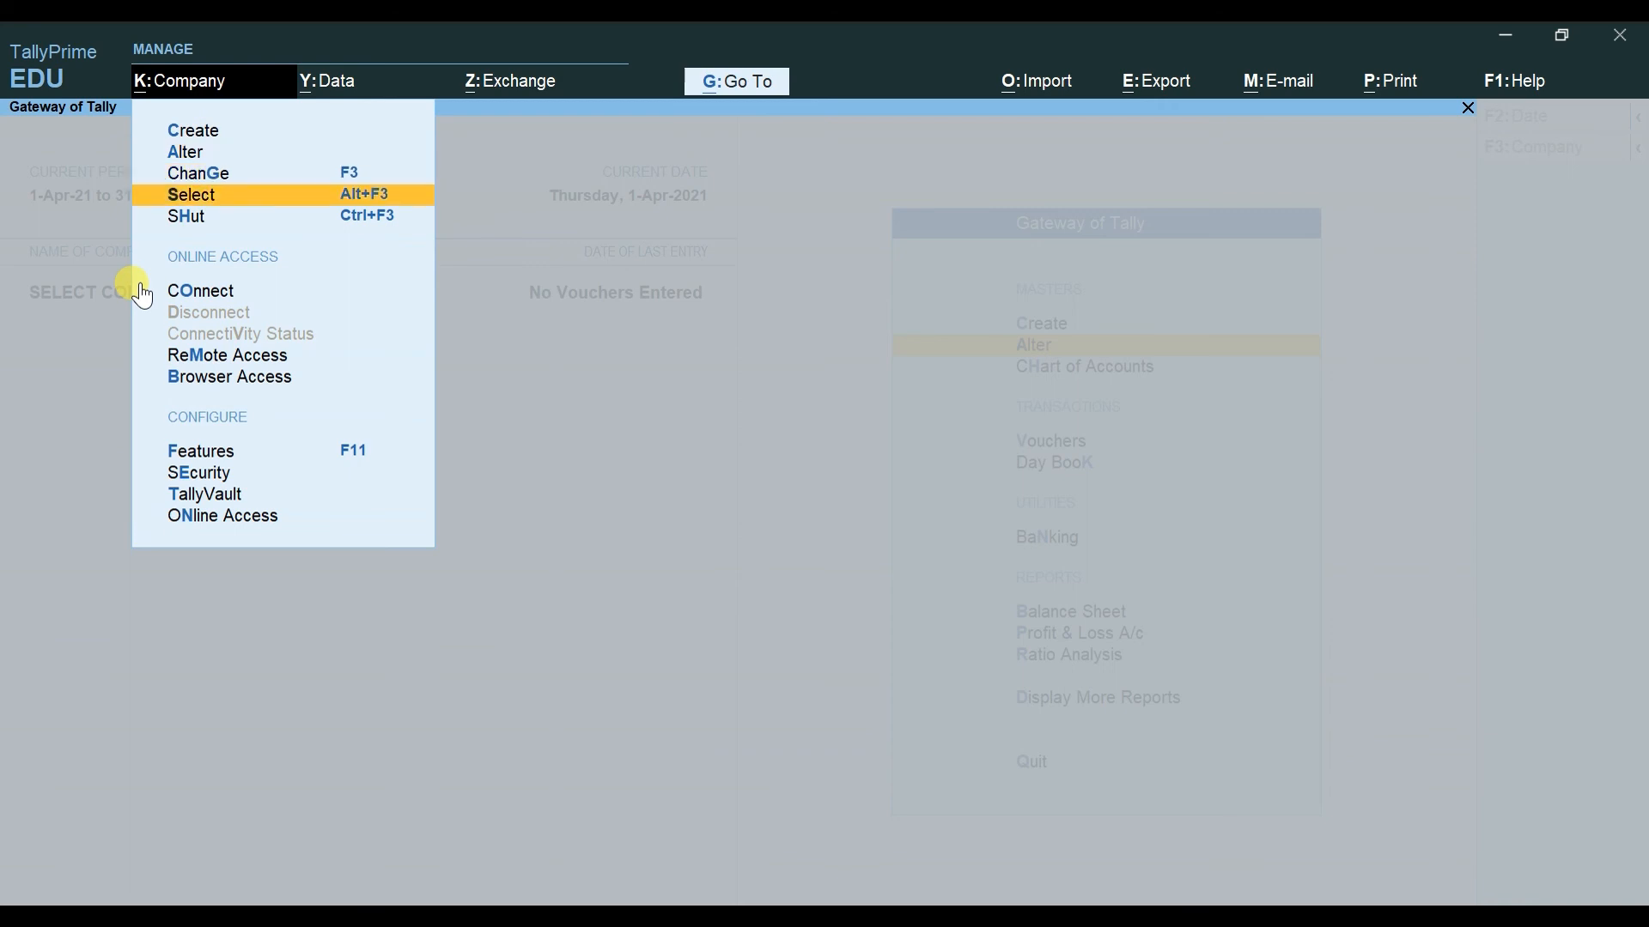
pyautogui.press('Return')
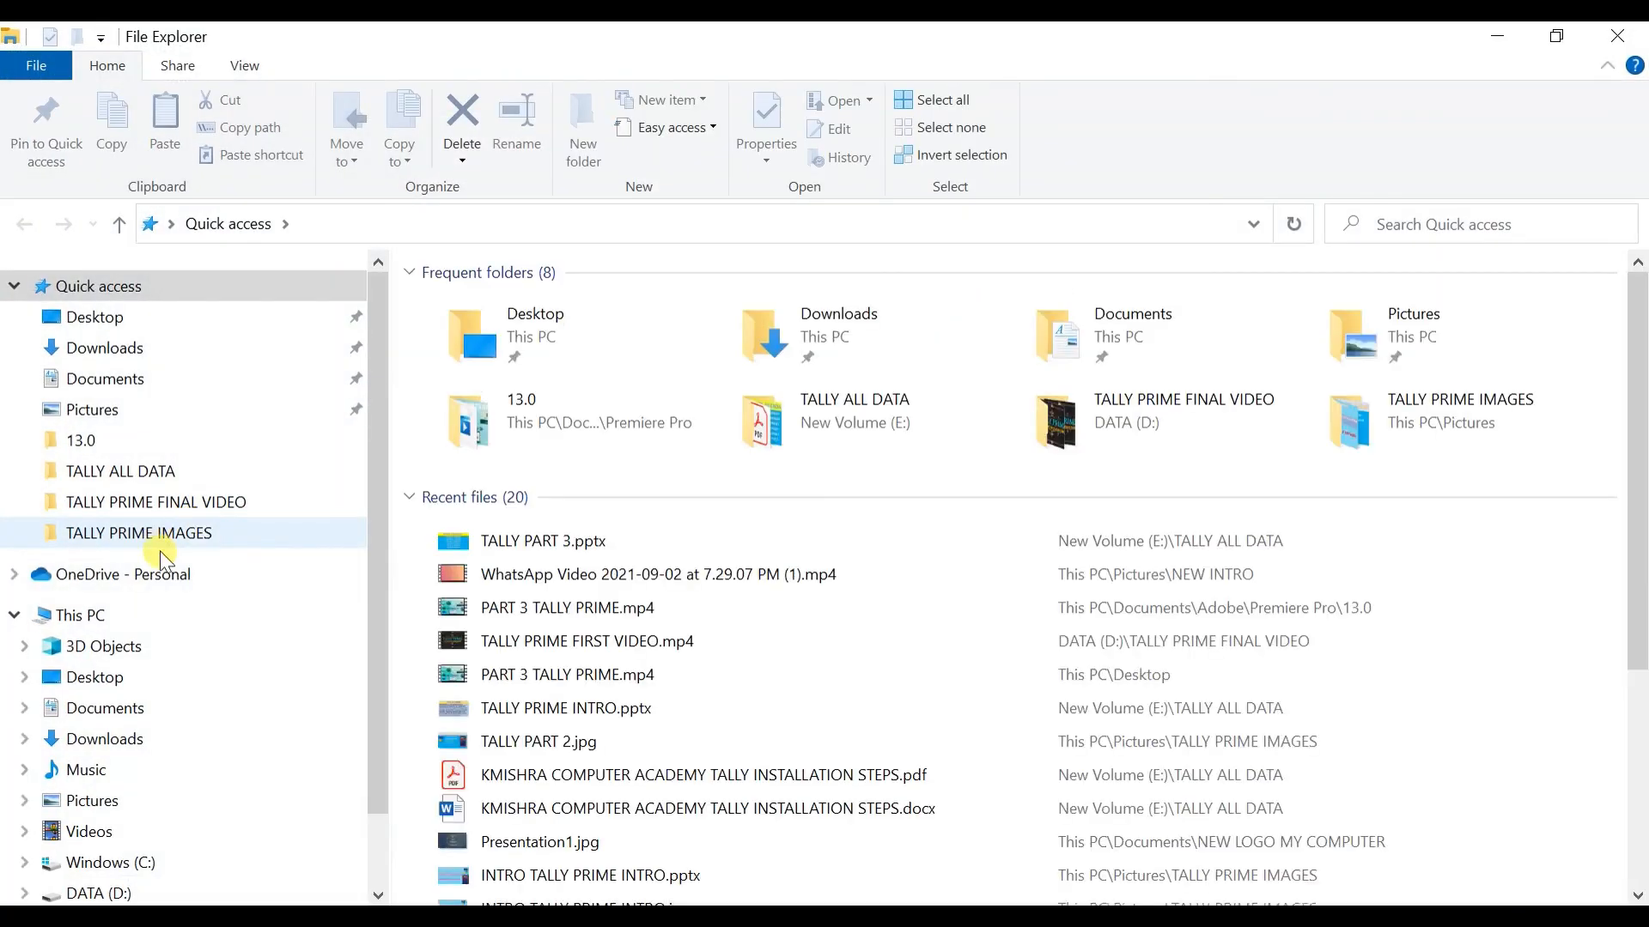
# Step: Browse This PC to DATA (D:) and open the COMPANY DATA PATH folder
pyautogui.click(163, 619)
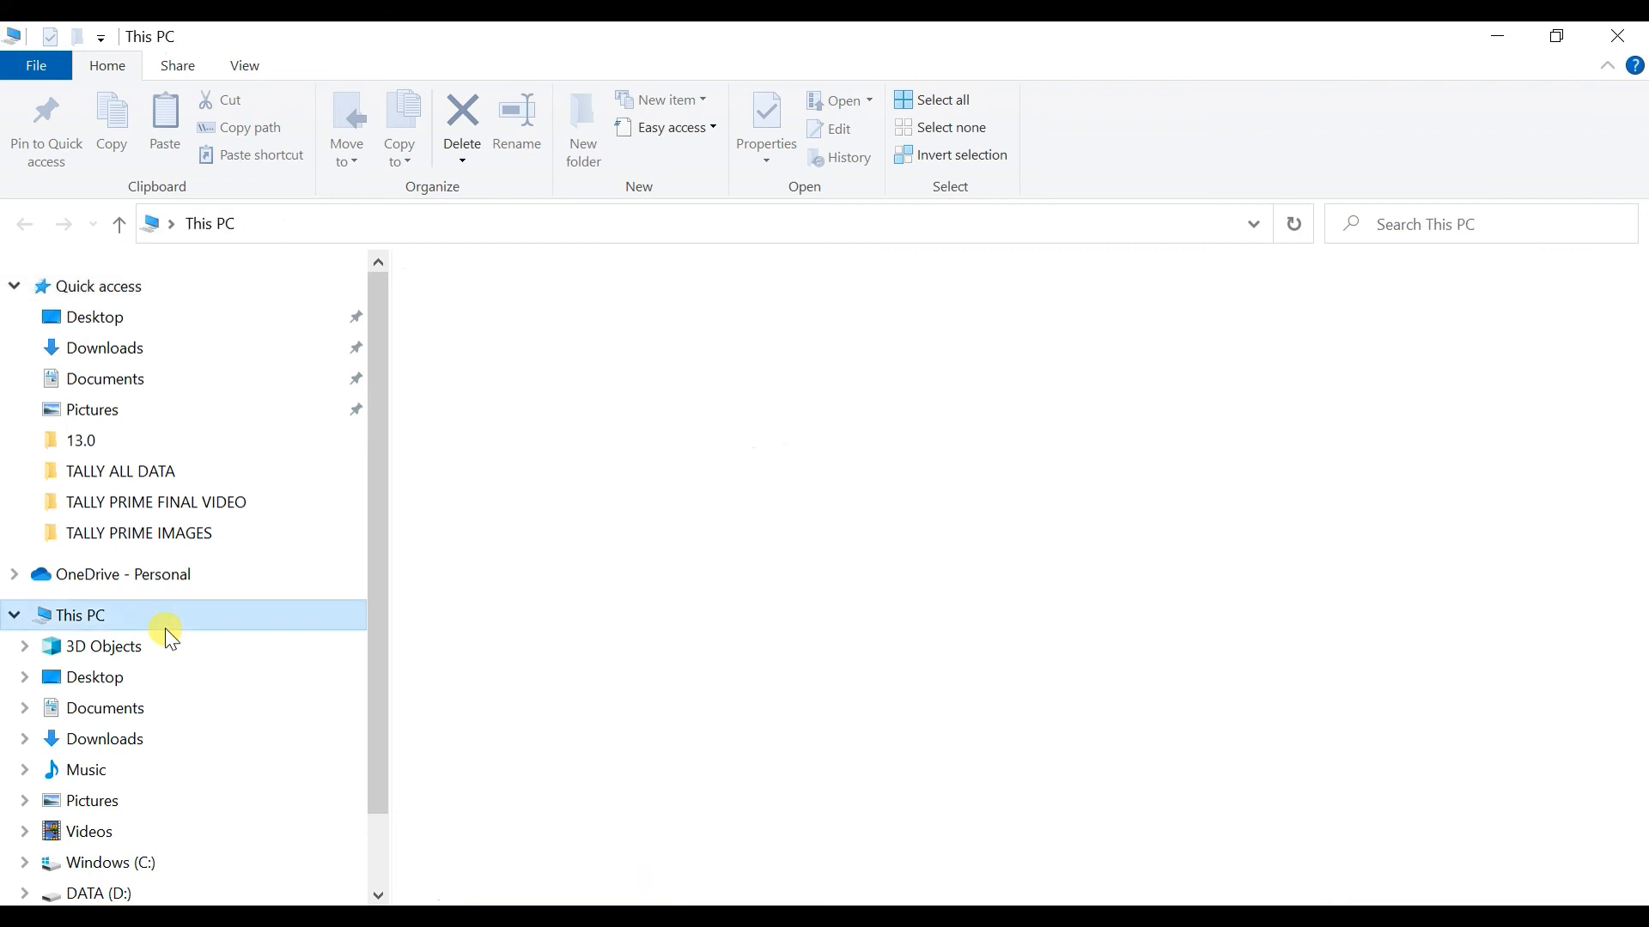
pyautogui.doubleClick(856, 602)
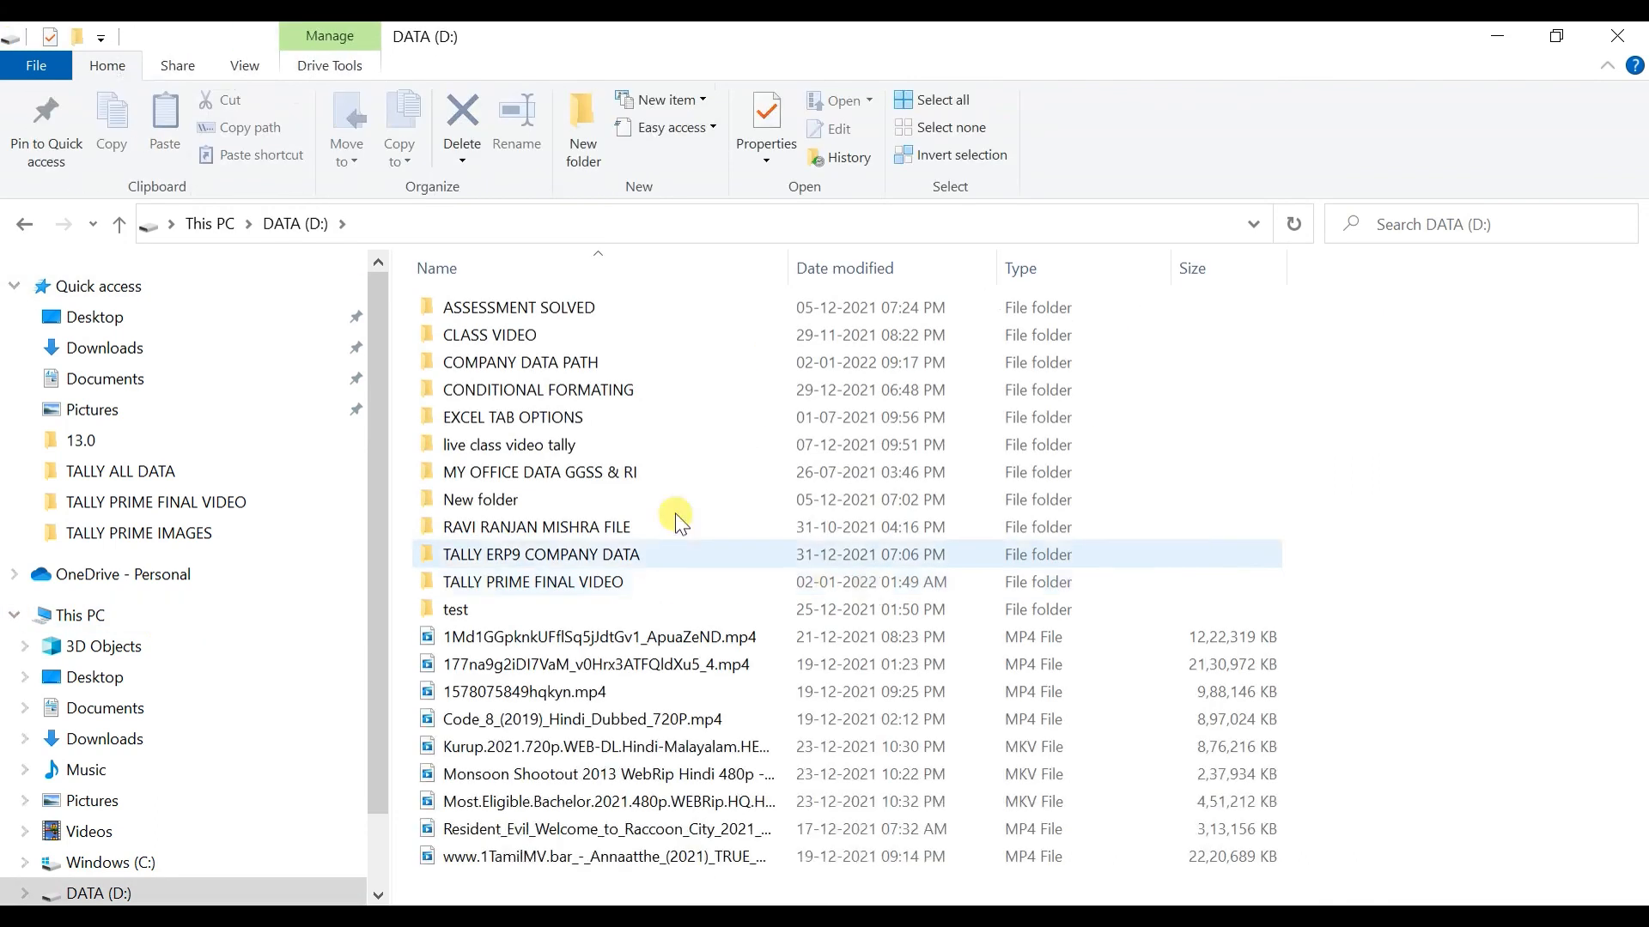
pyautogui.doubleClick(553, 358)
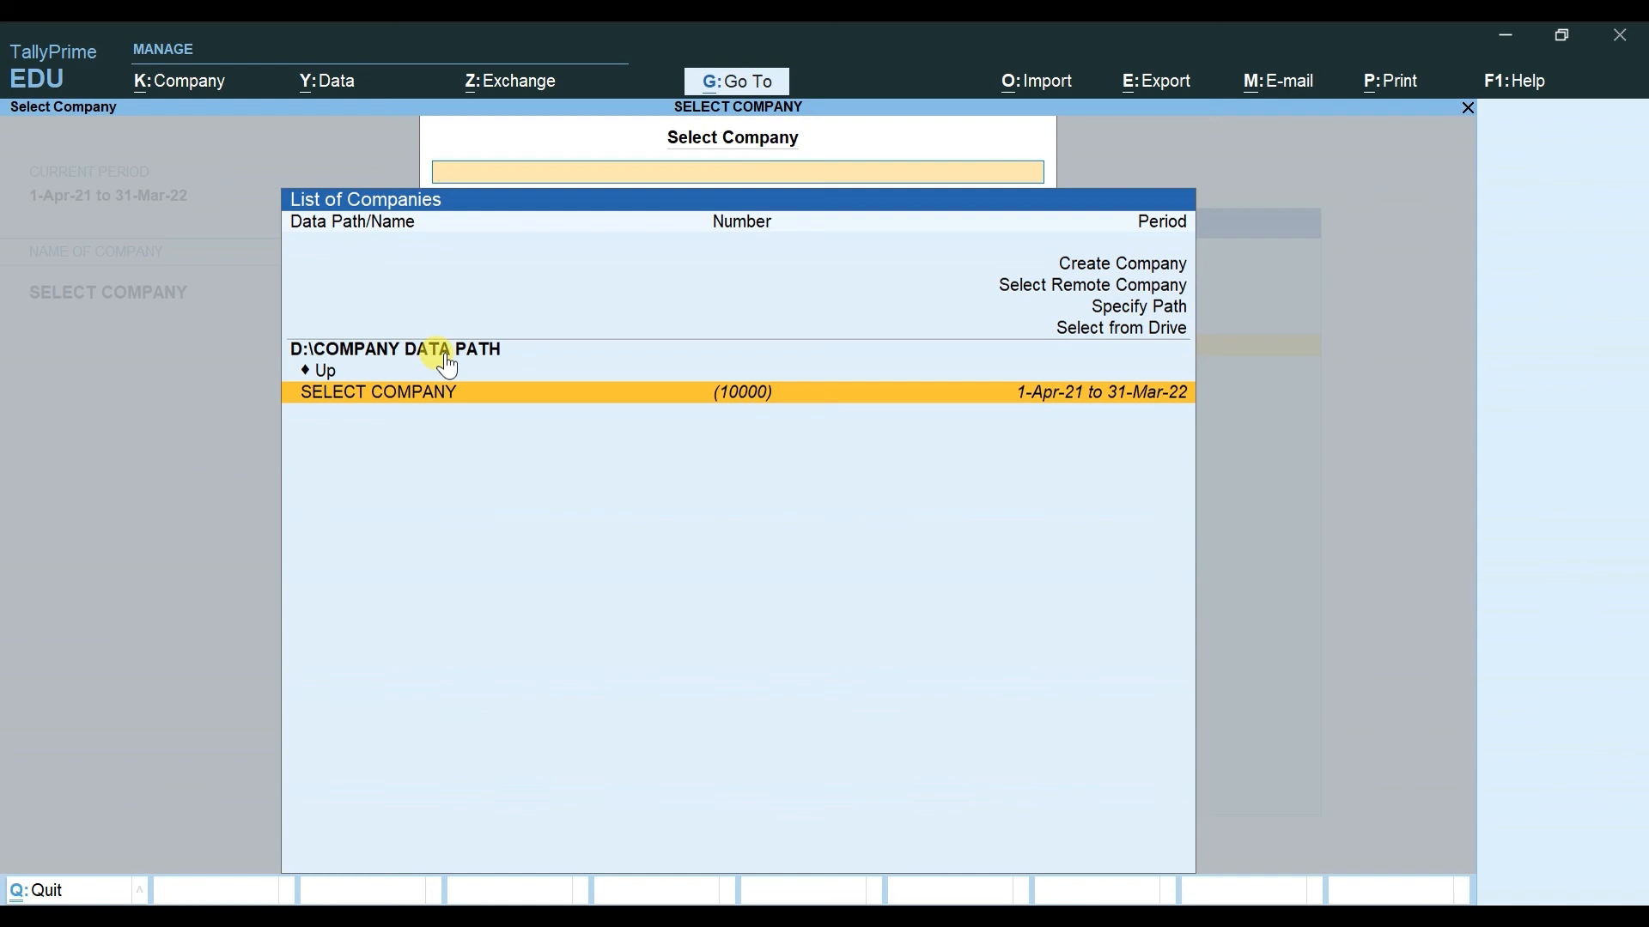
# Step: Navigate to E:\TALLY COMPANY DATA and load MY FIRST COMPANY alongside SELECT COMPANY
pyautogui.click(448, 370)
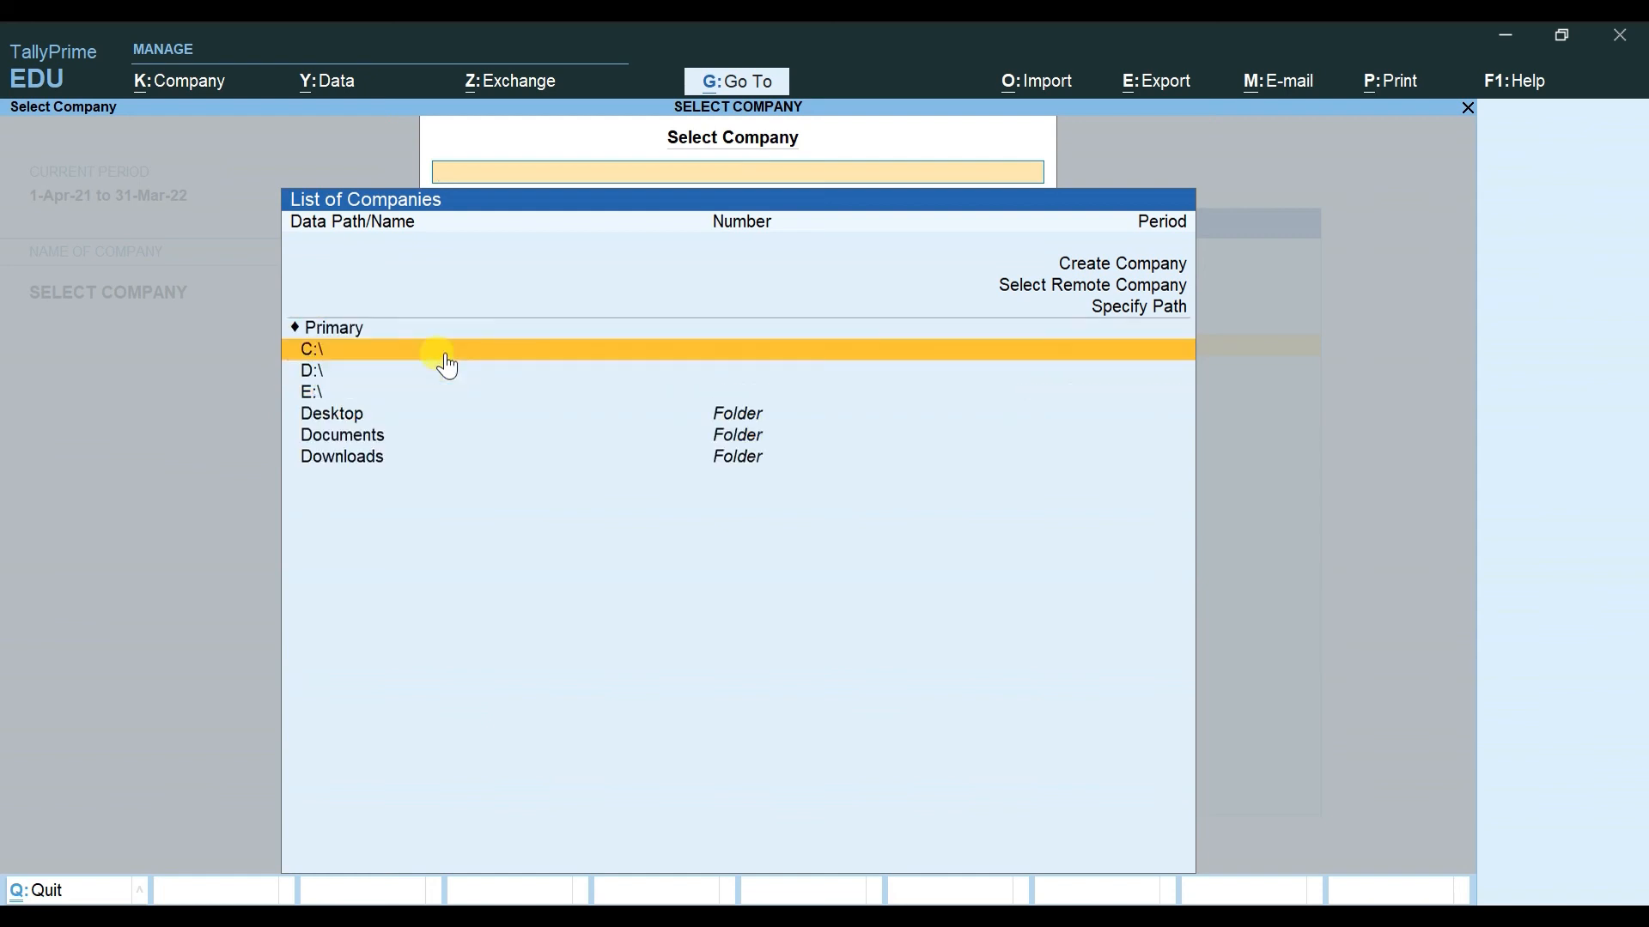
pyautogui.press('Down')
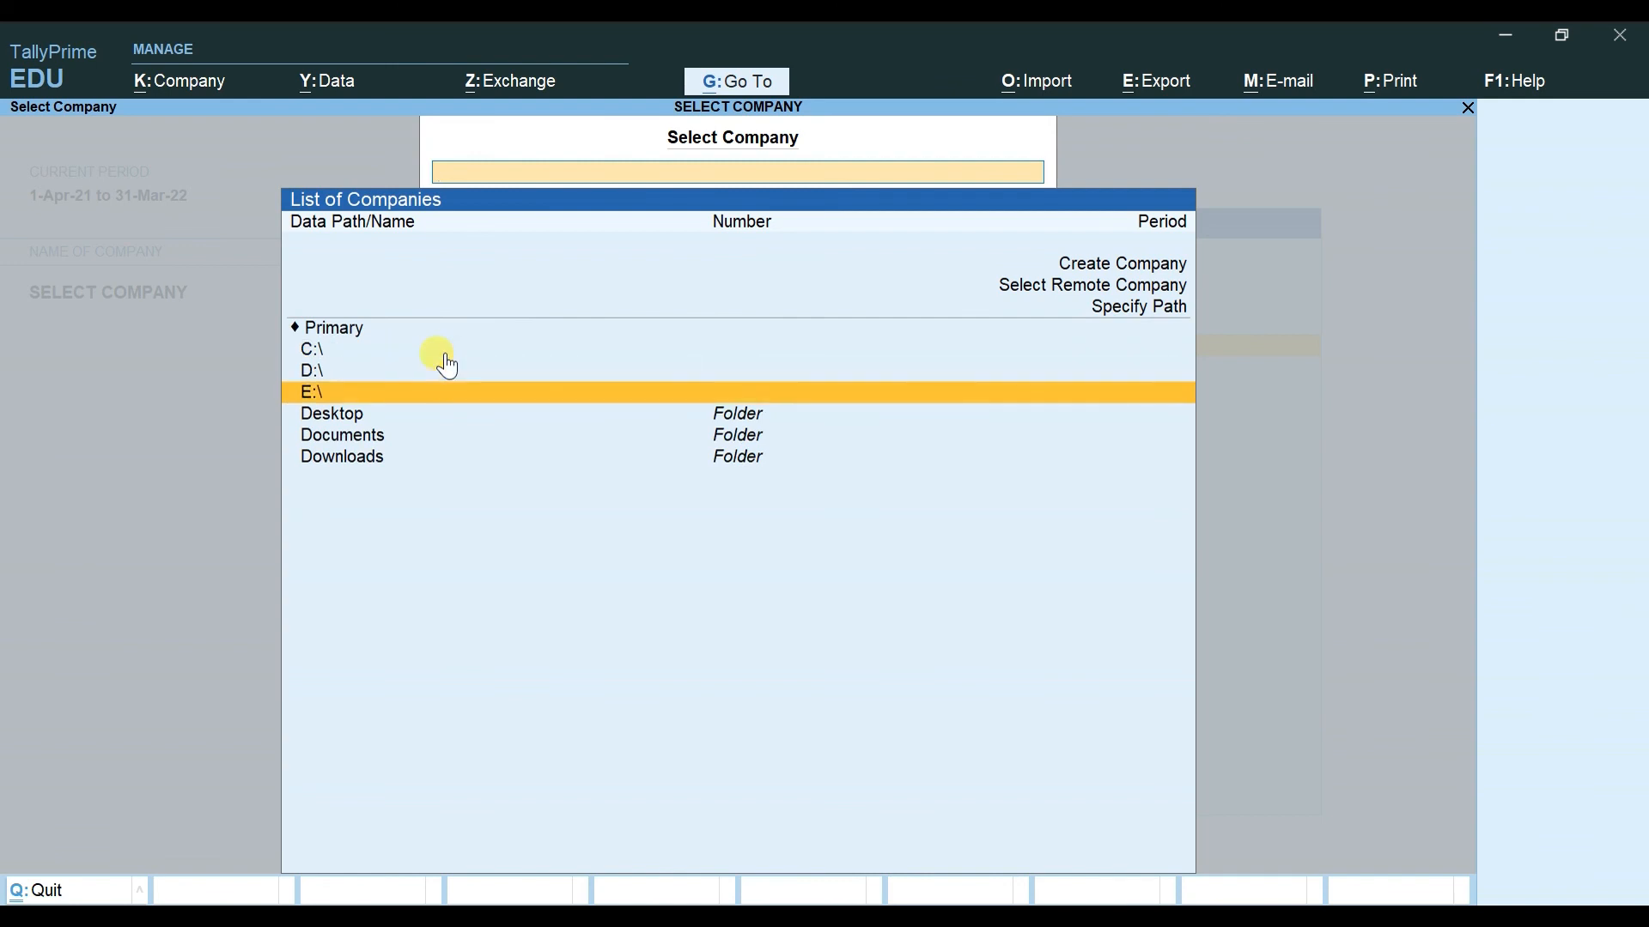
pyautogui.press('Return')
pyautogui.press('Down')
pyautogui.press('Down')
pyautogui.press('Down')
pyautogui.press('Down')
pyautogui.press('Down')
pyautogui.press('Down')
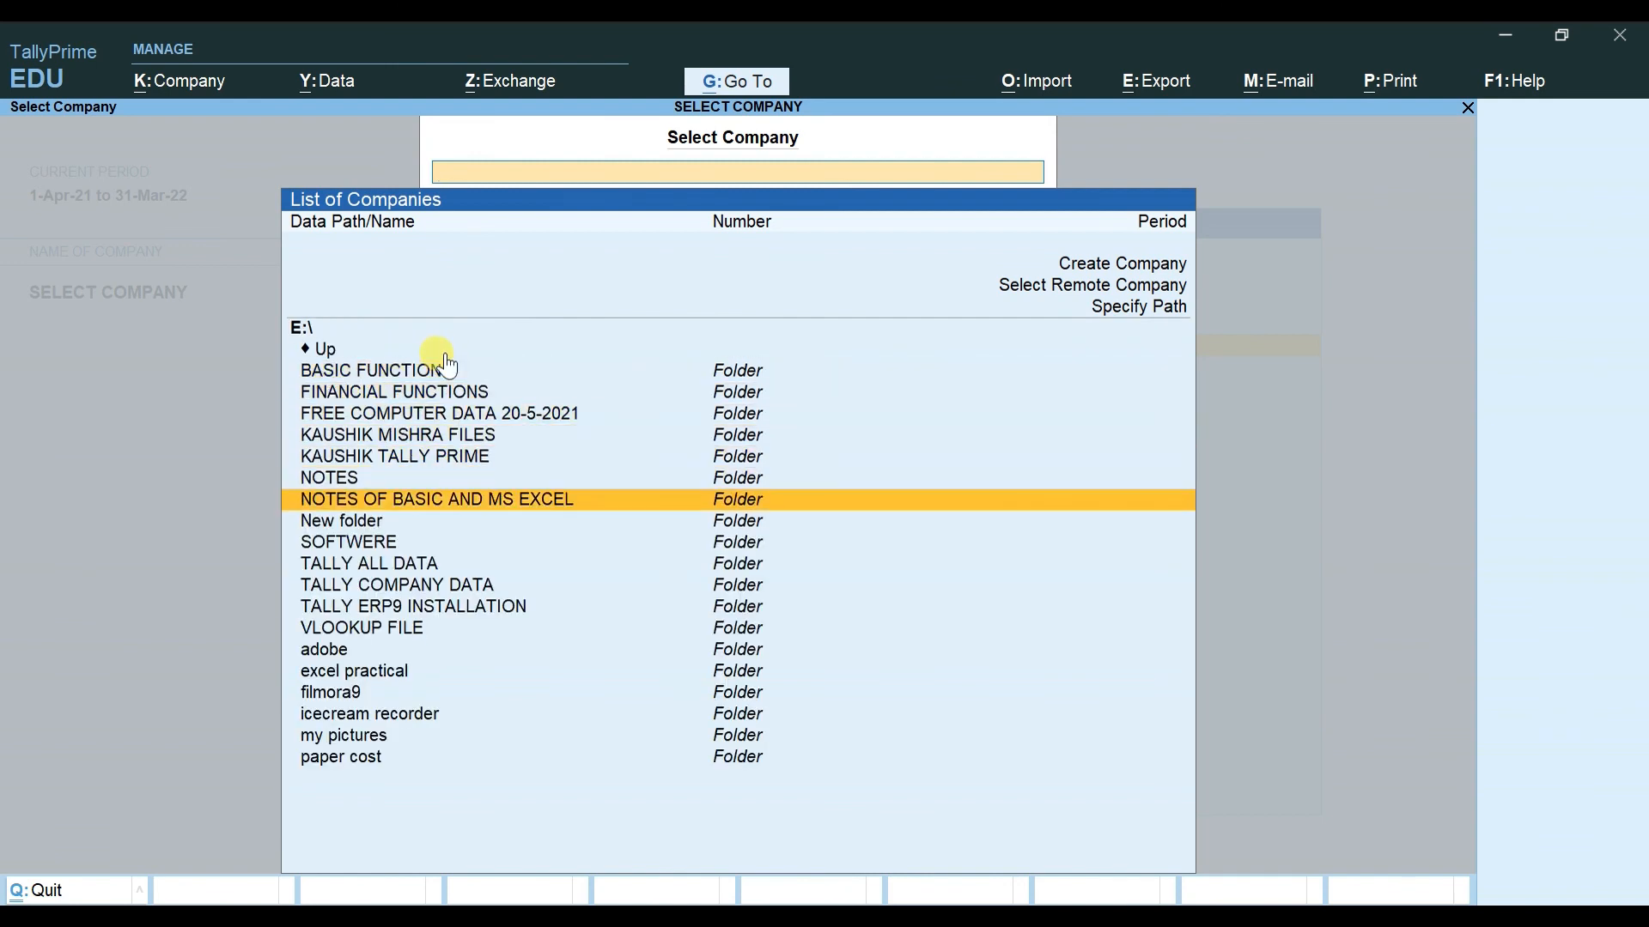
pyautogui.press('Down')
pyautogui.press('Down')
pyautogui.press('Down')
pyautogui.press('Down')
pyautogui.press('Down')
pyautogui.press('Down')
pyautogui.press('Down')
pyautogui.press('Down')
pyautogui.press('Down')
pyautogui.press('Down')
pyautogui.press('Down')
pyautogui.press('Down')
pyautogui.press('Up')
pyautogui.press('Up')
pyautogui.press('Up')
pyautogui.press('Up')
pyautogui.press('Up')
pyautogui.press('Up')
pyautogui.press('Up')
pyautogui.press('Up')
pyautogui.press('Up')
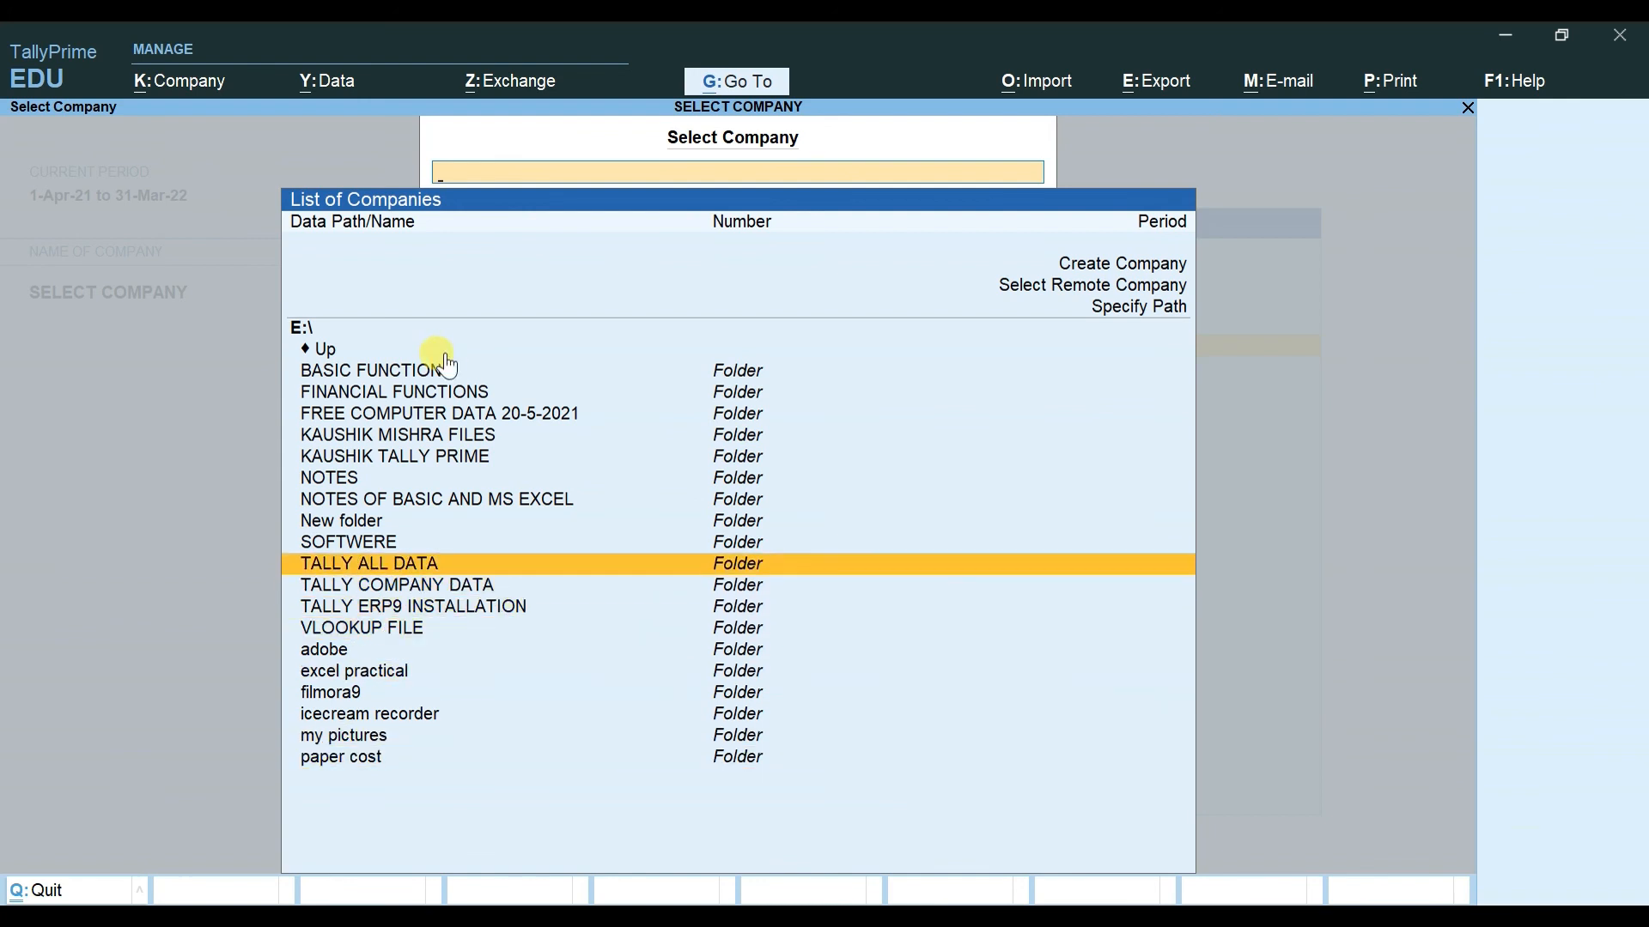
pyautogui.press('Down')
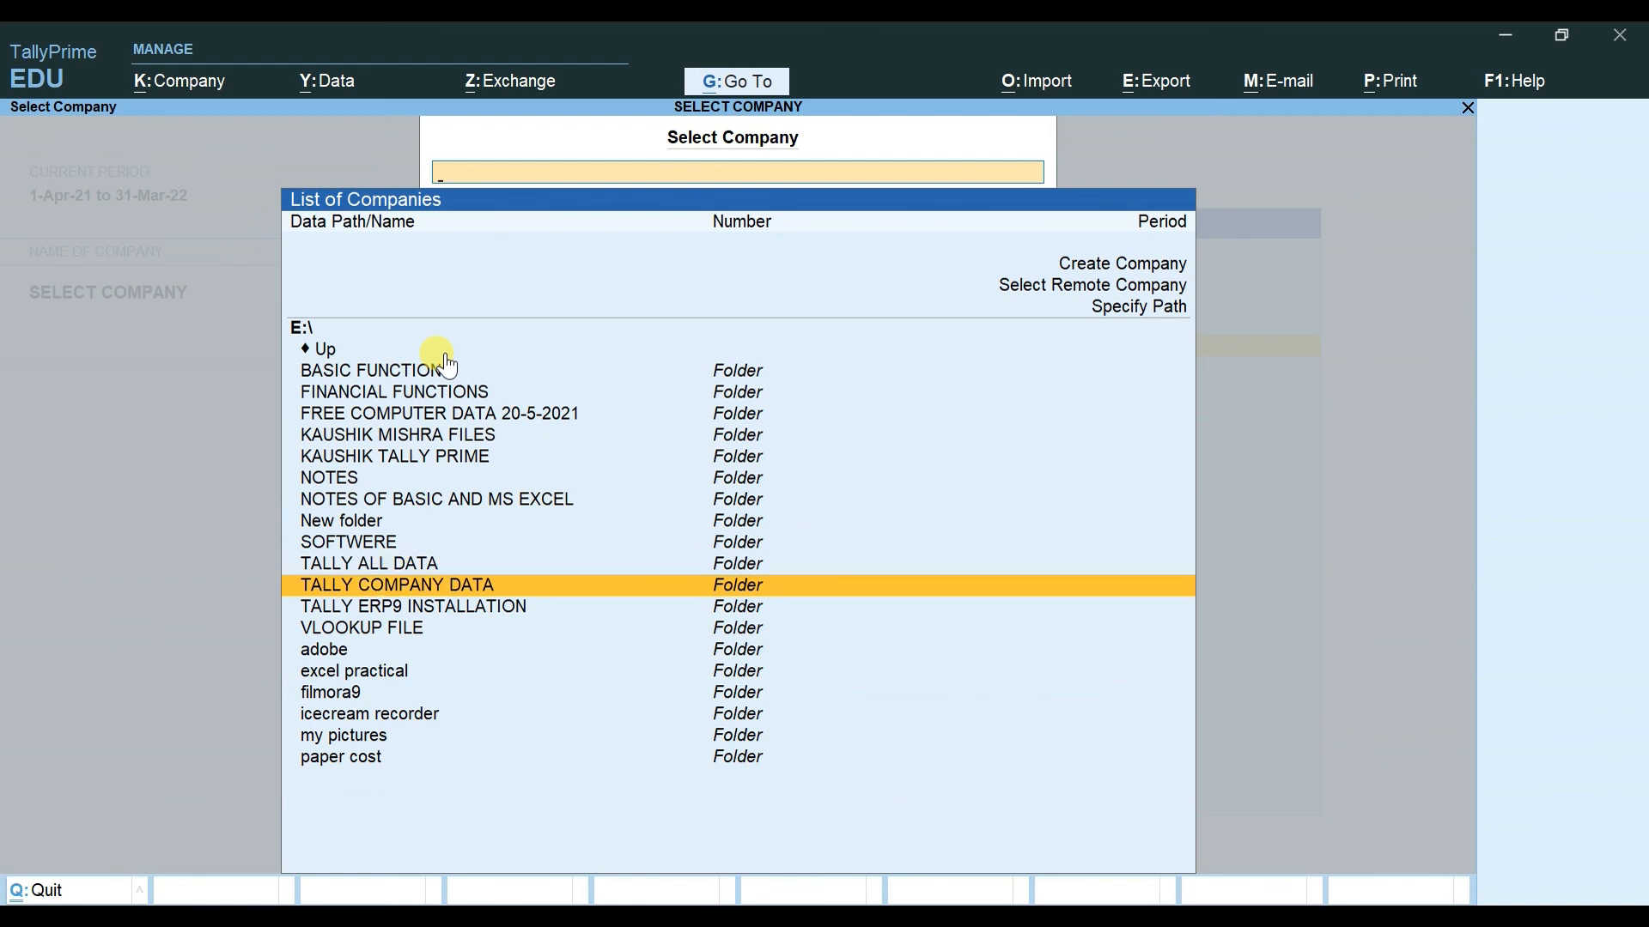
pyautogui.press('Return')
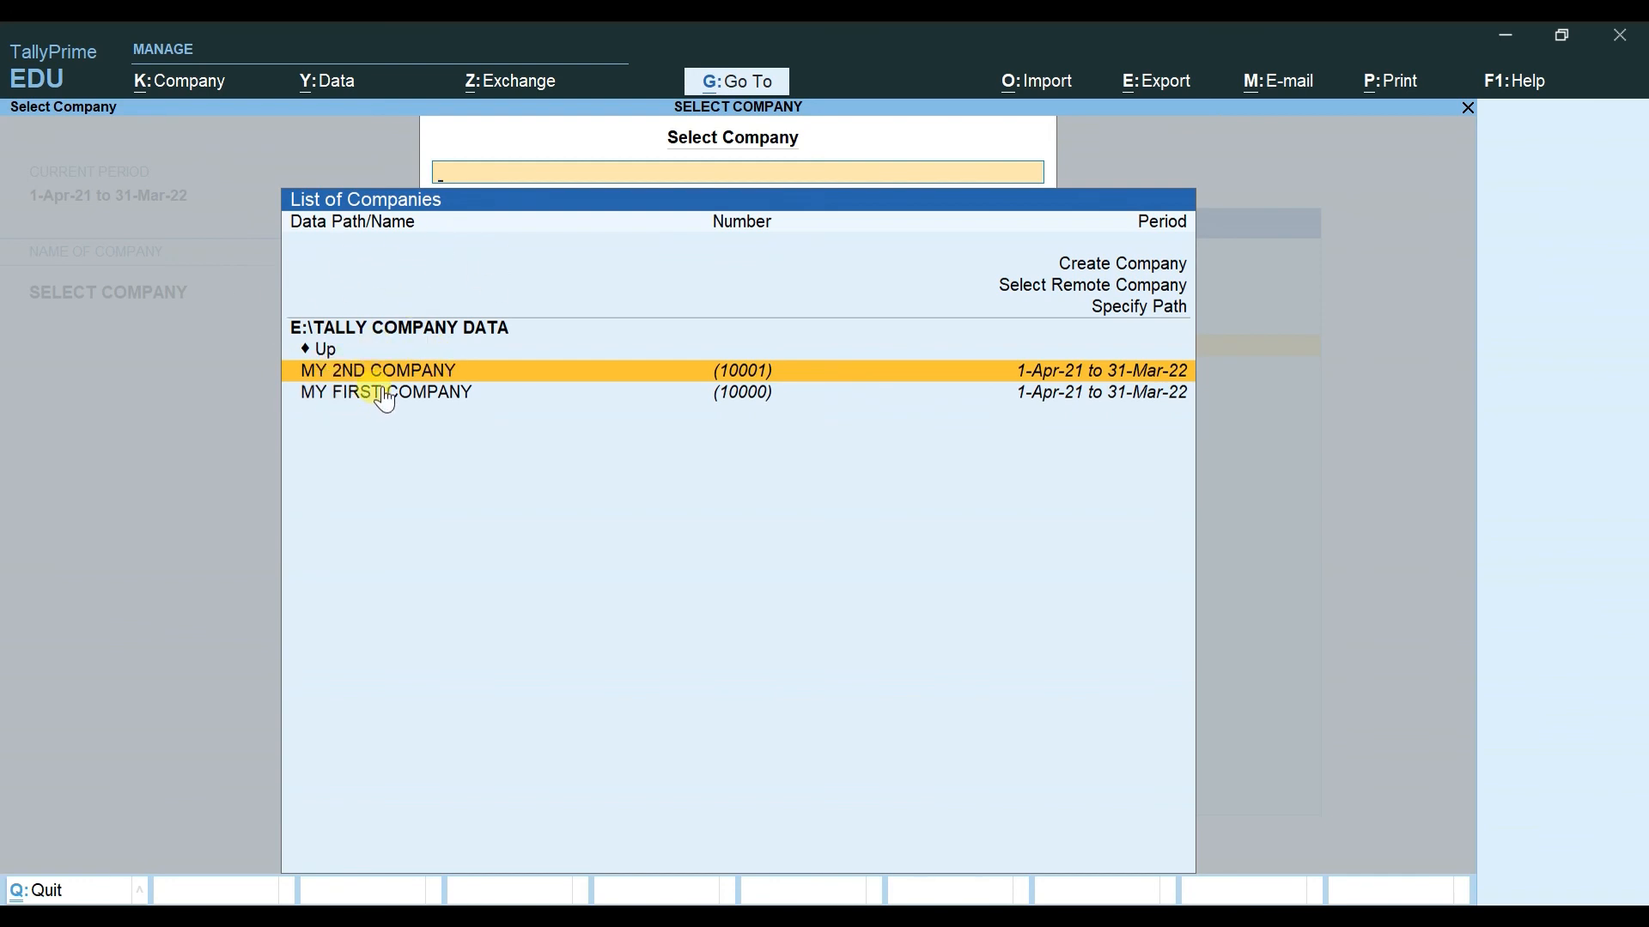
pyautogui.click(386, 395)
pyautogui.click(385, 397)
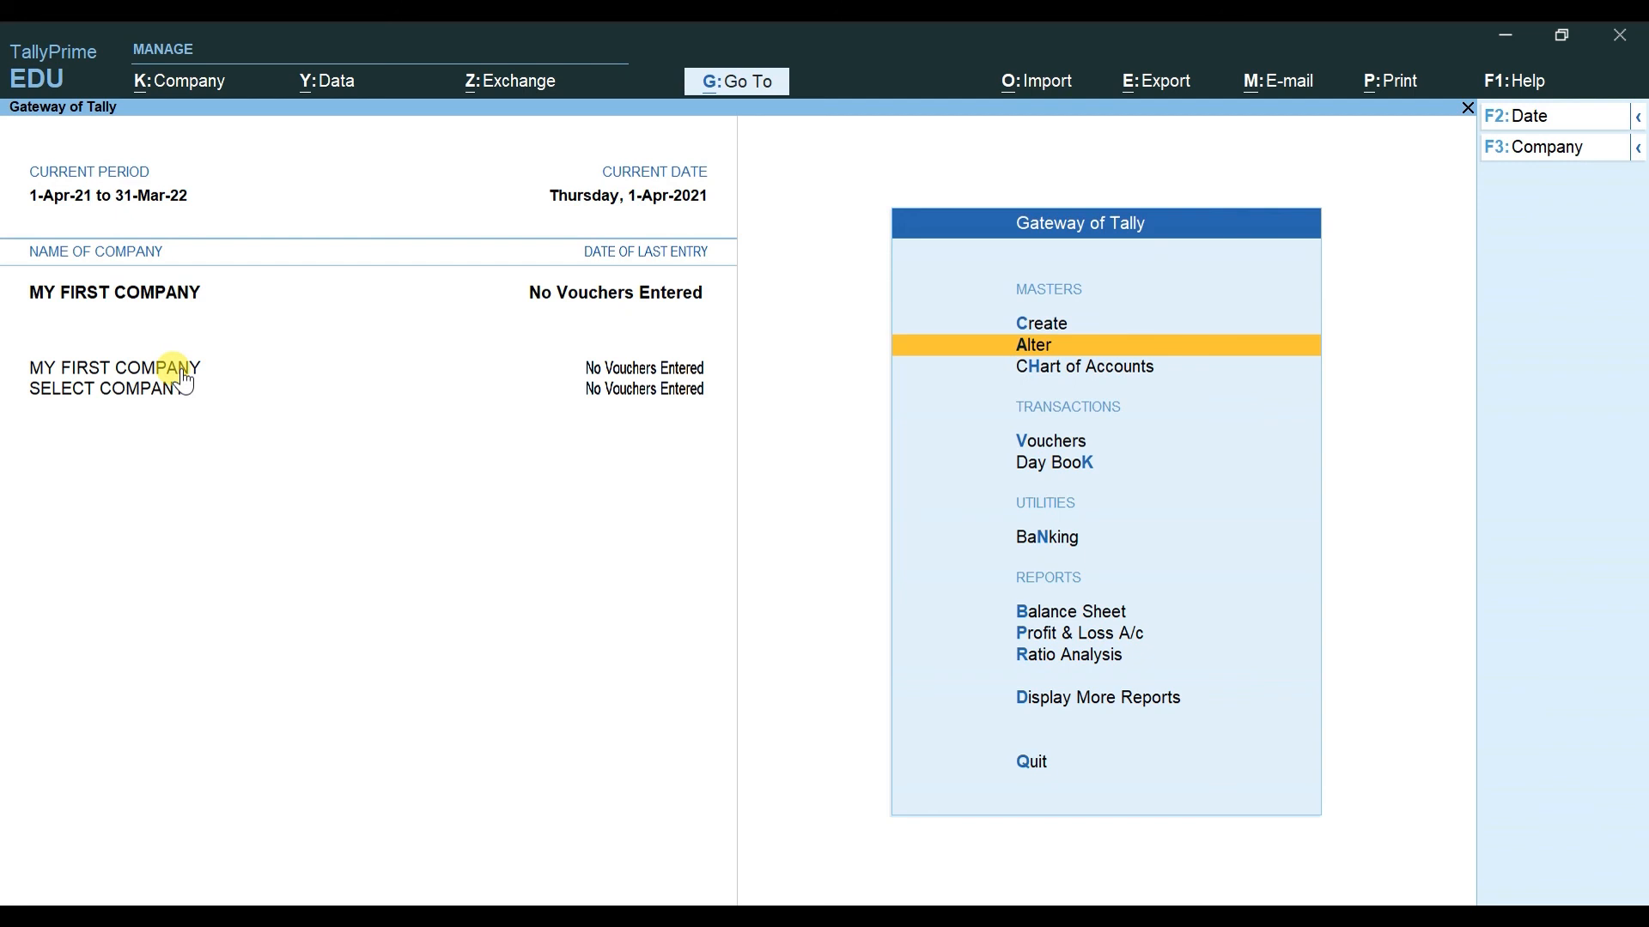
# Step: Make SELECT COMPANY current and choose it in the Shut Company (Ctrl+F3) list
pyautogui.click(90, 391)
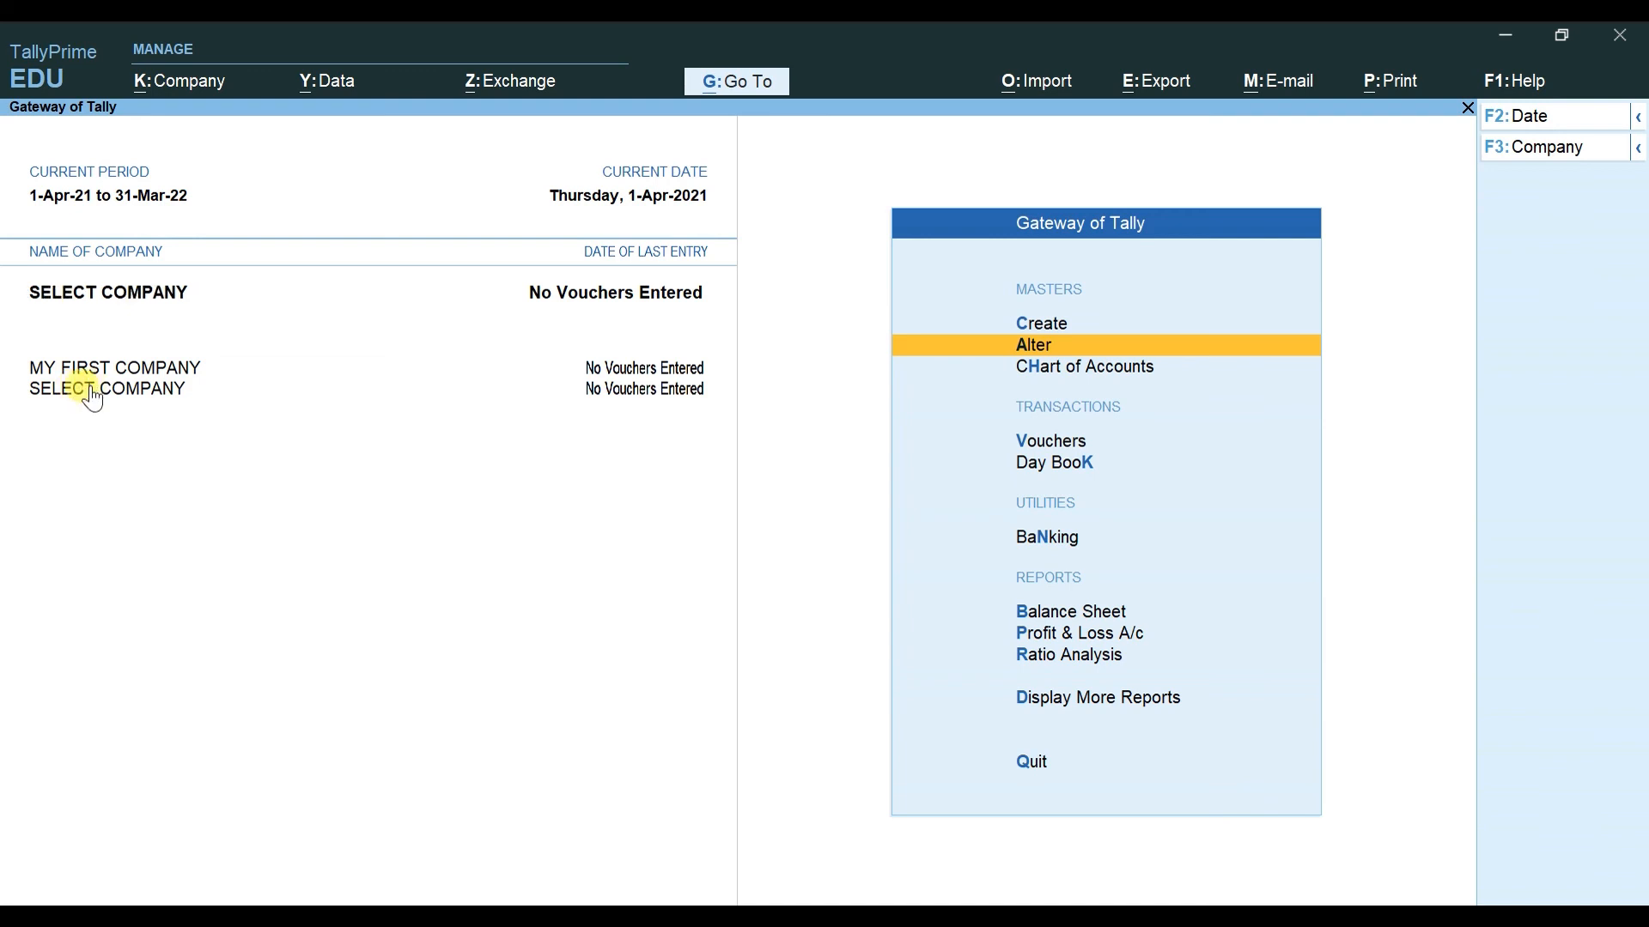
pyautogui.hotkey('ctrl', 'F3')
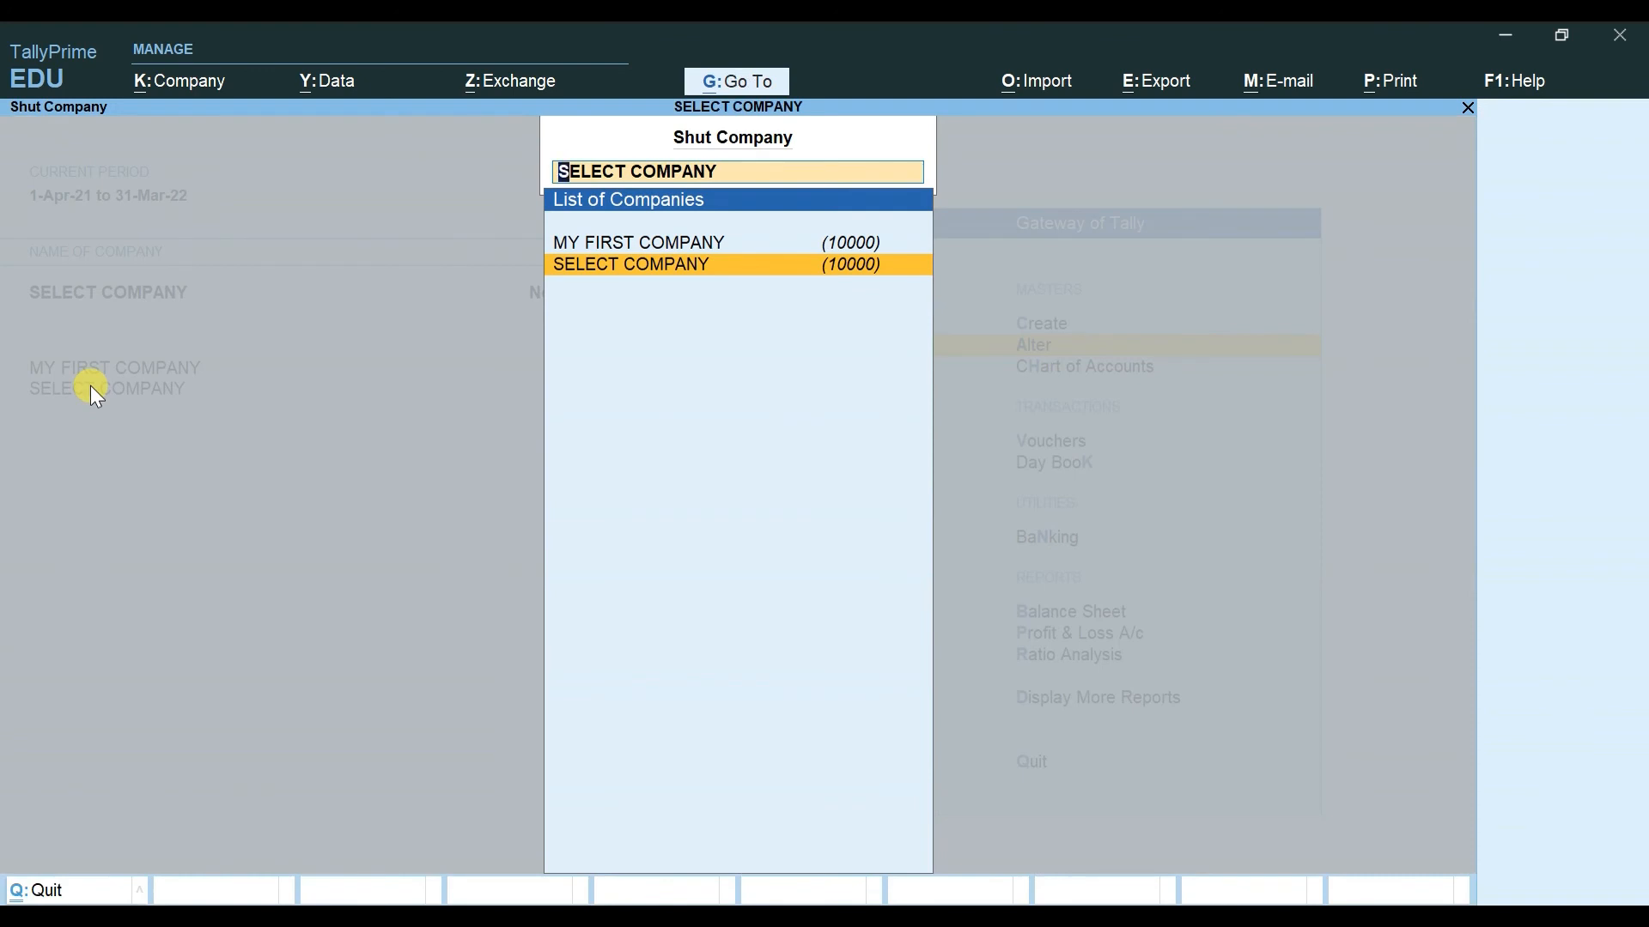
pyautogui.press('Return')
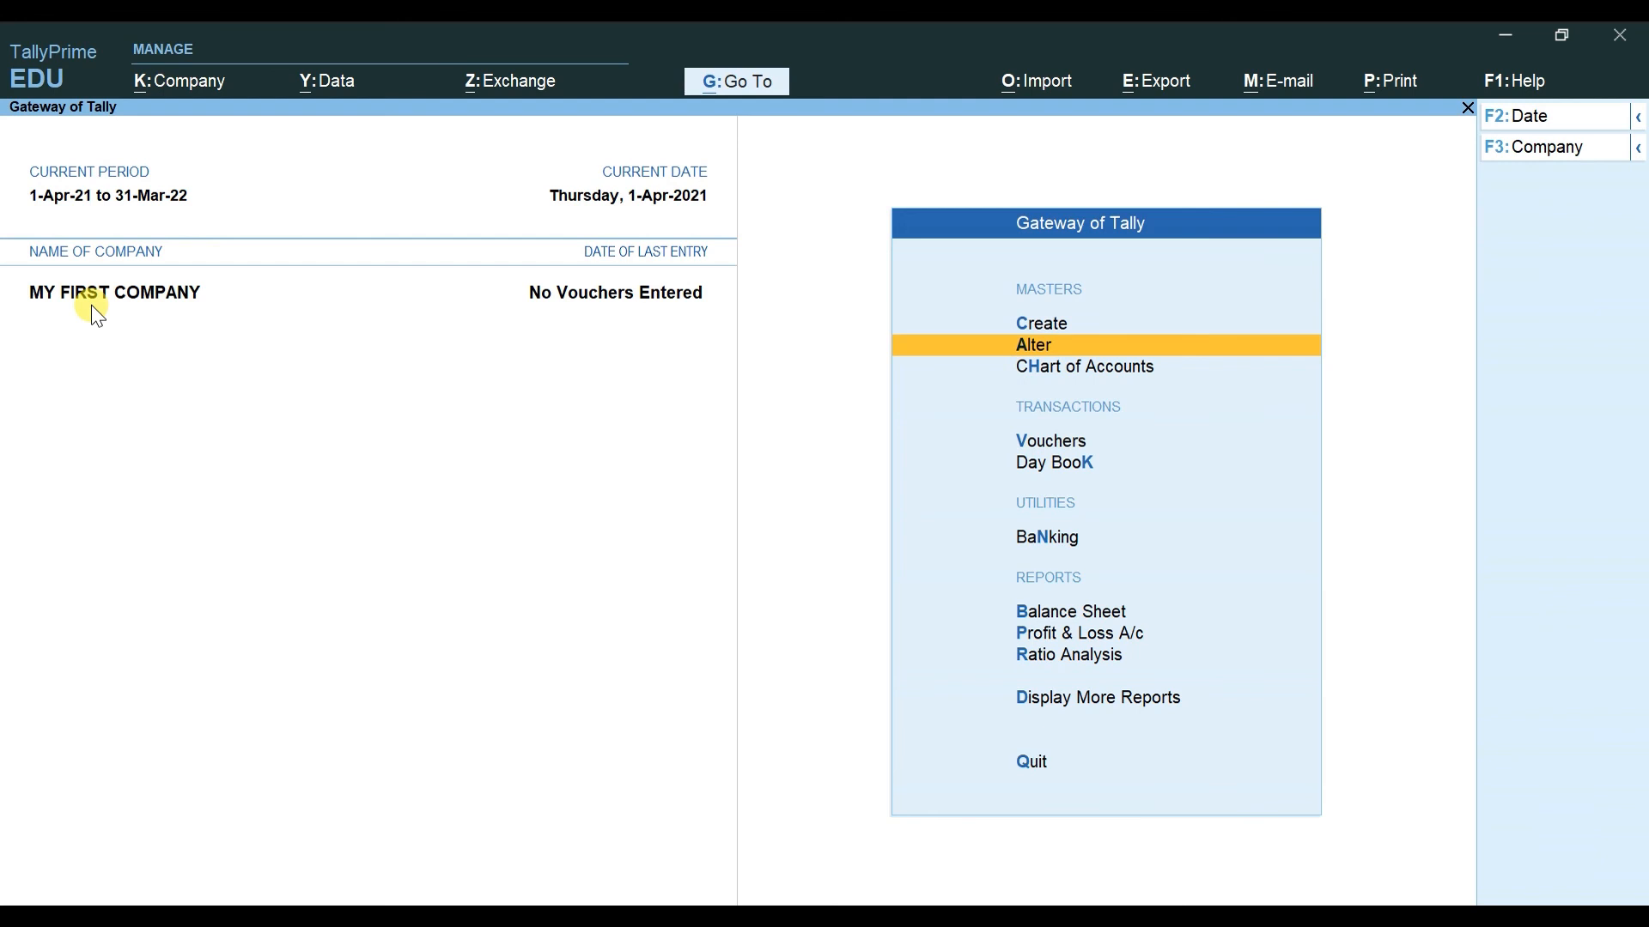
pyautogui.click(172, 81)
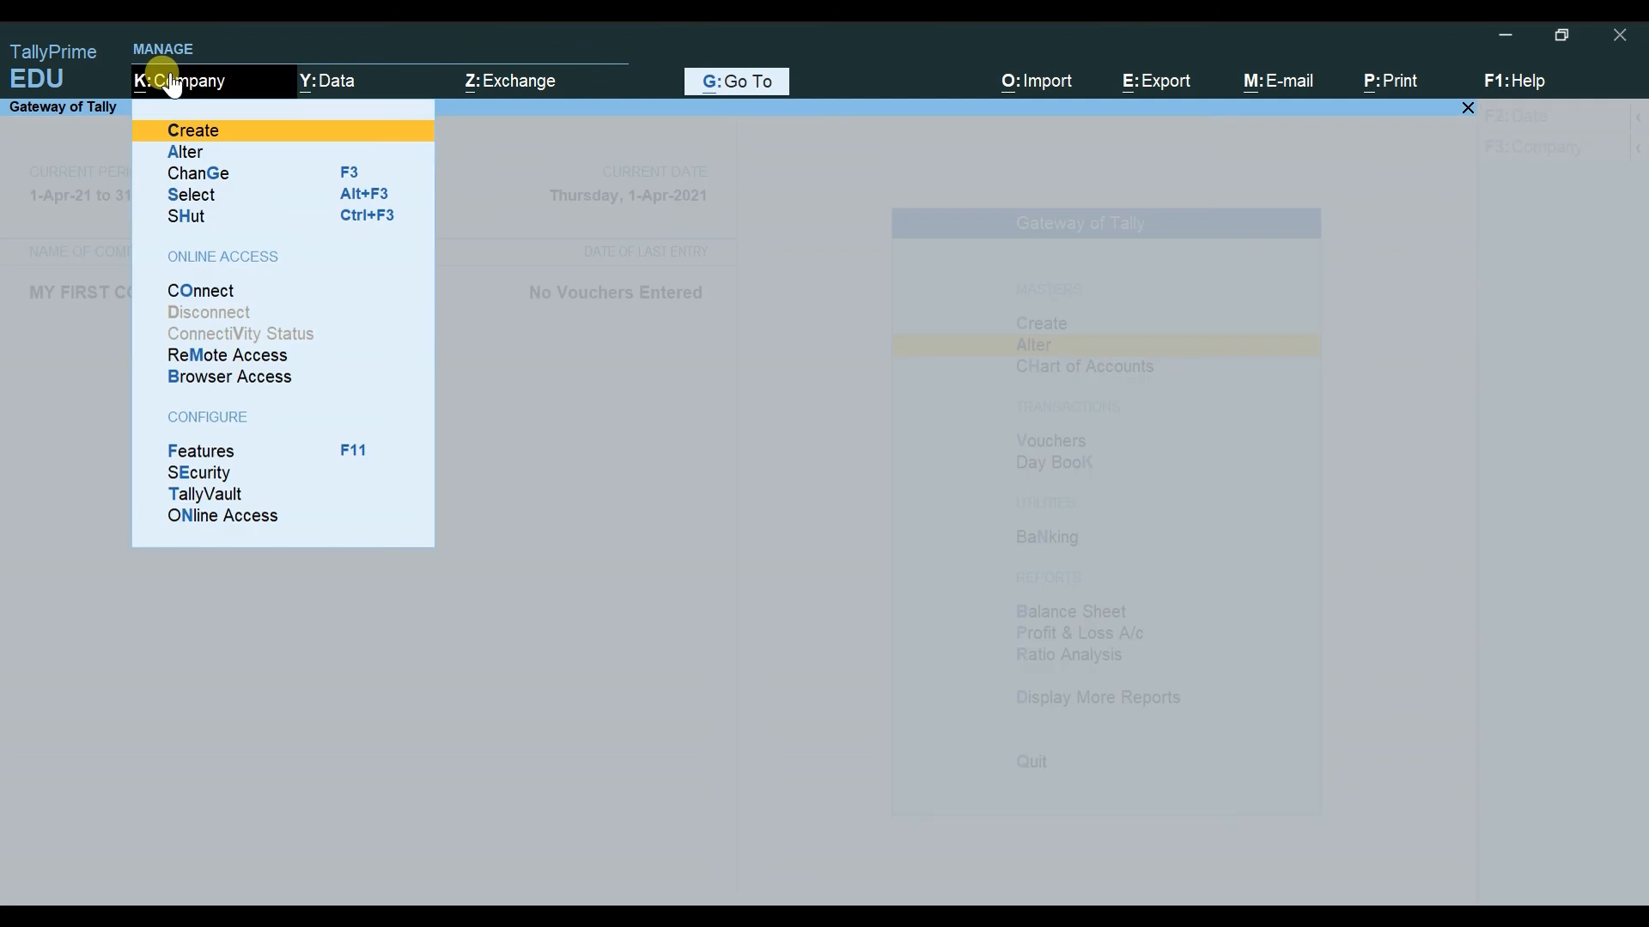
pyautogui.press('Down')
pyautogui.press('Down')
pyautogui.press('Up')
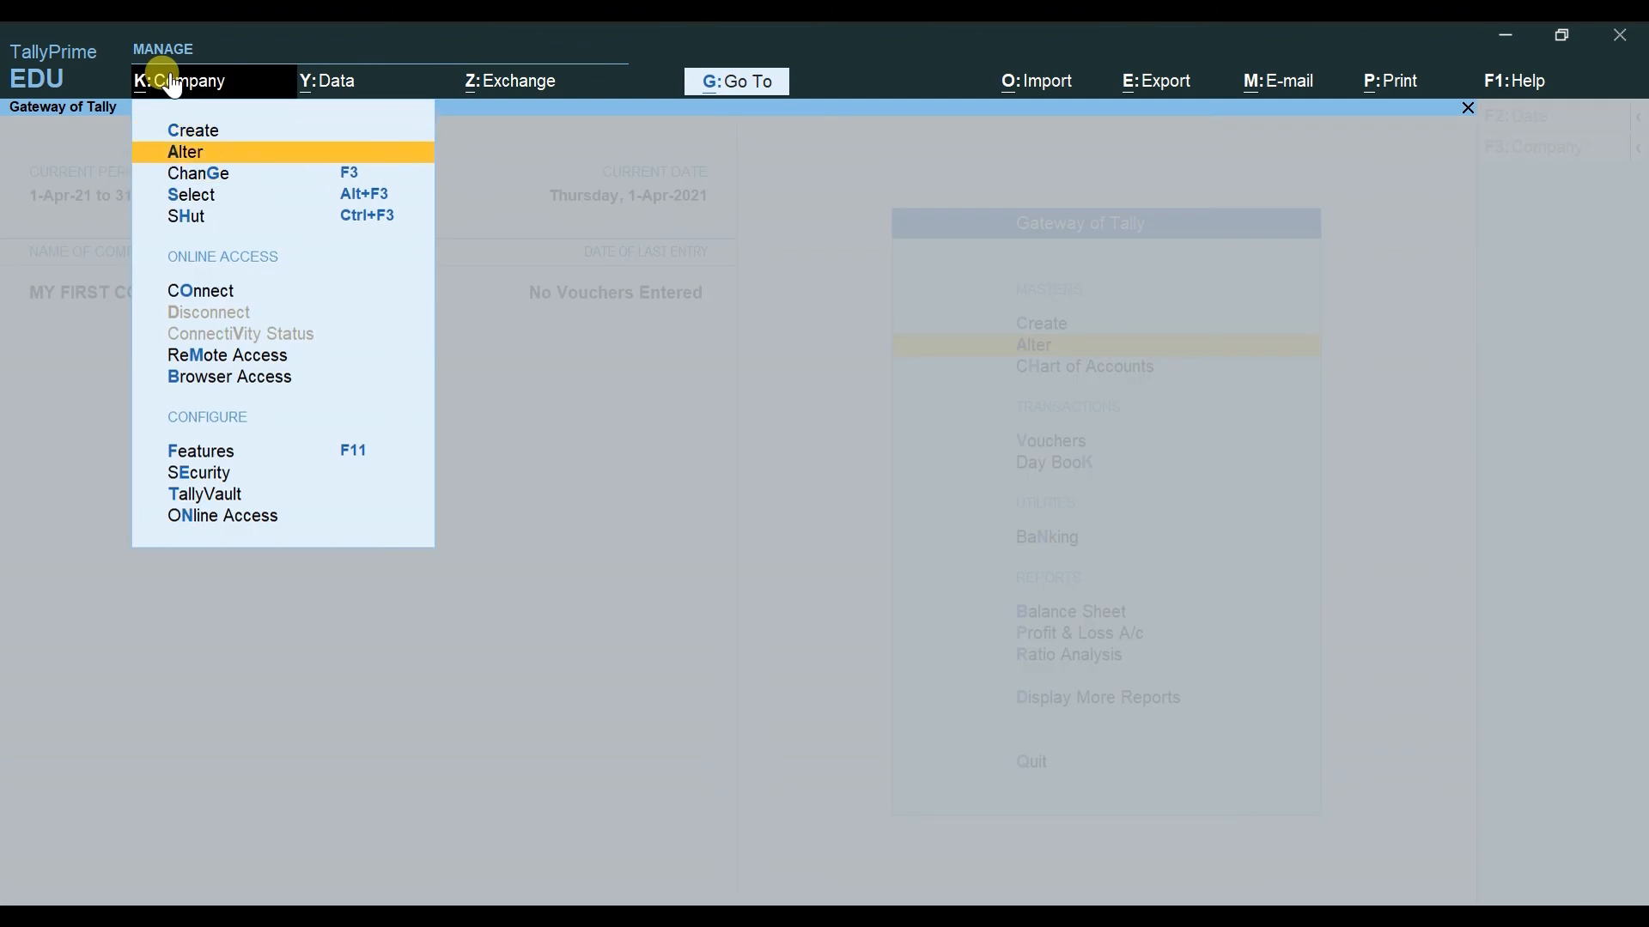
pyautogui.press('Down')
pyautogui.press('Down')
pyautogui.press('Down')
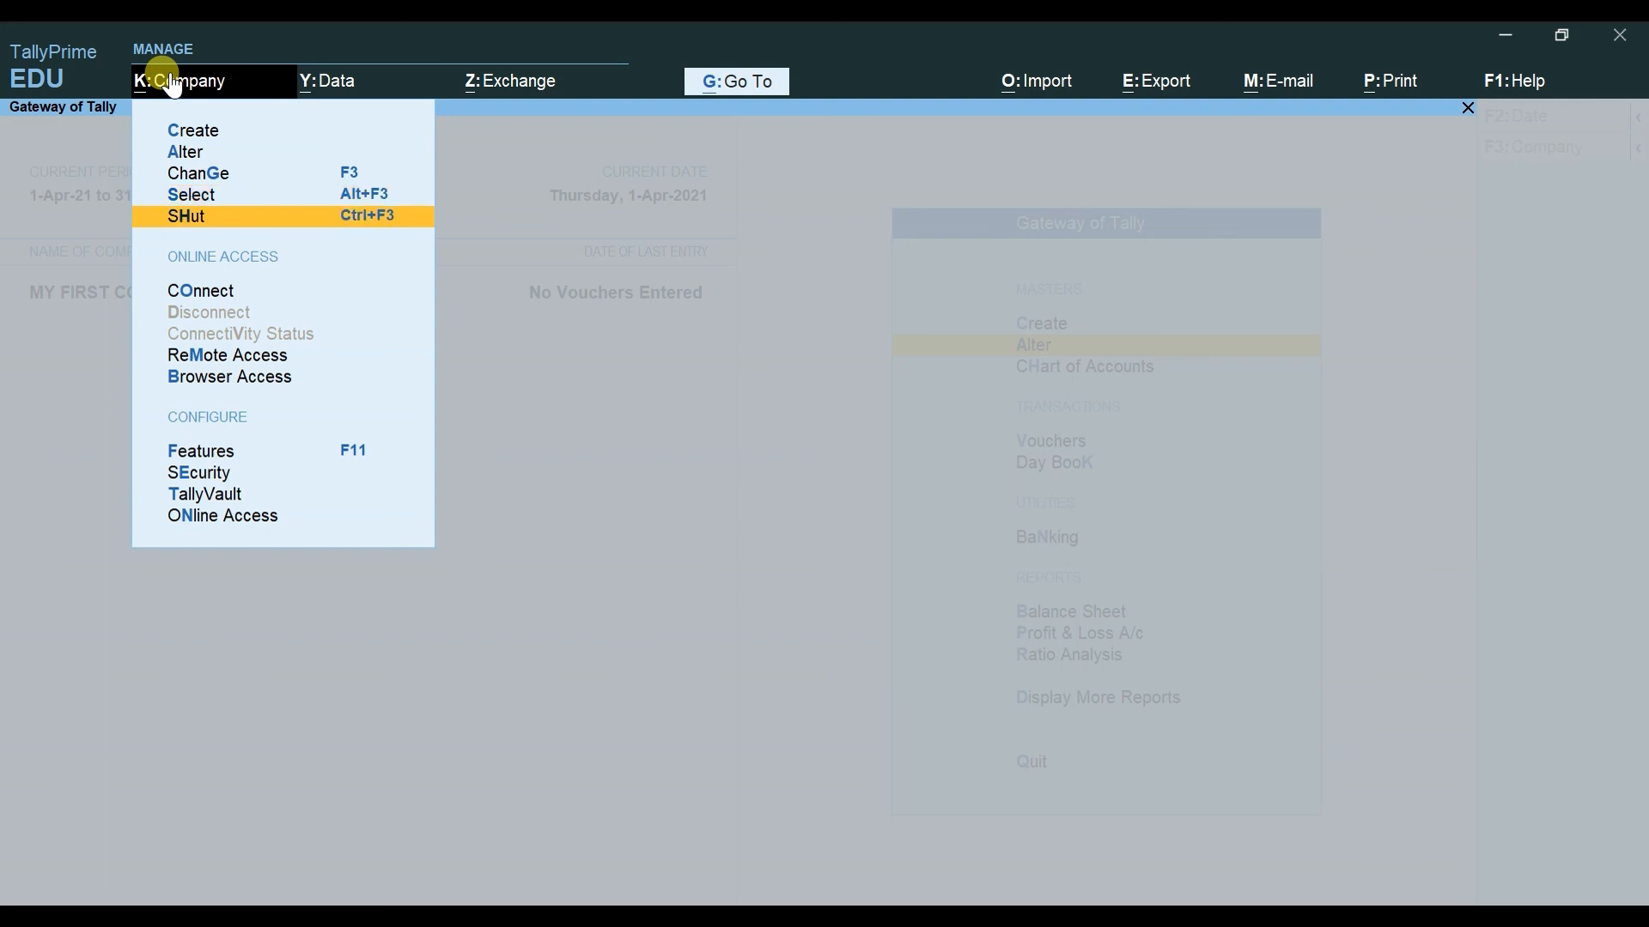
pyautogui.press('Up')
pyautogui.press('Up')
pyautogui.press('Up')
pyautogui.press('Up')
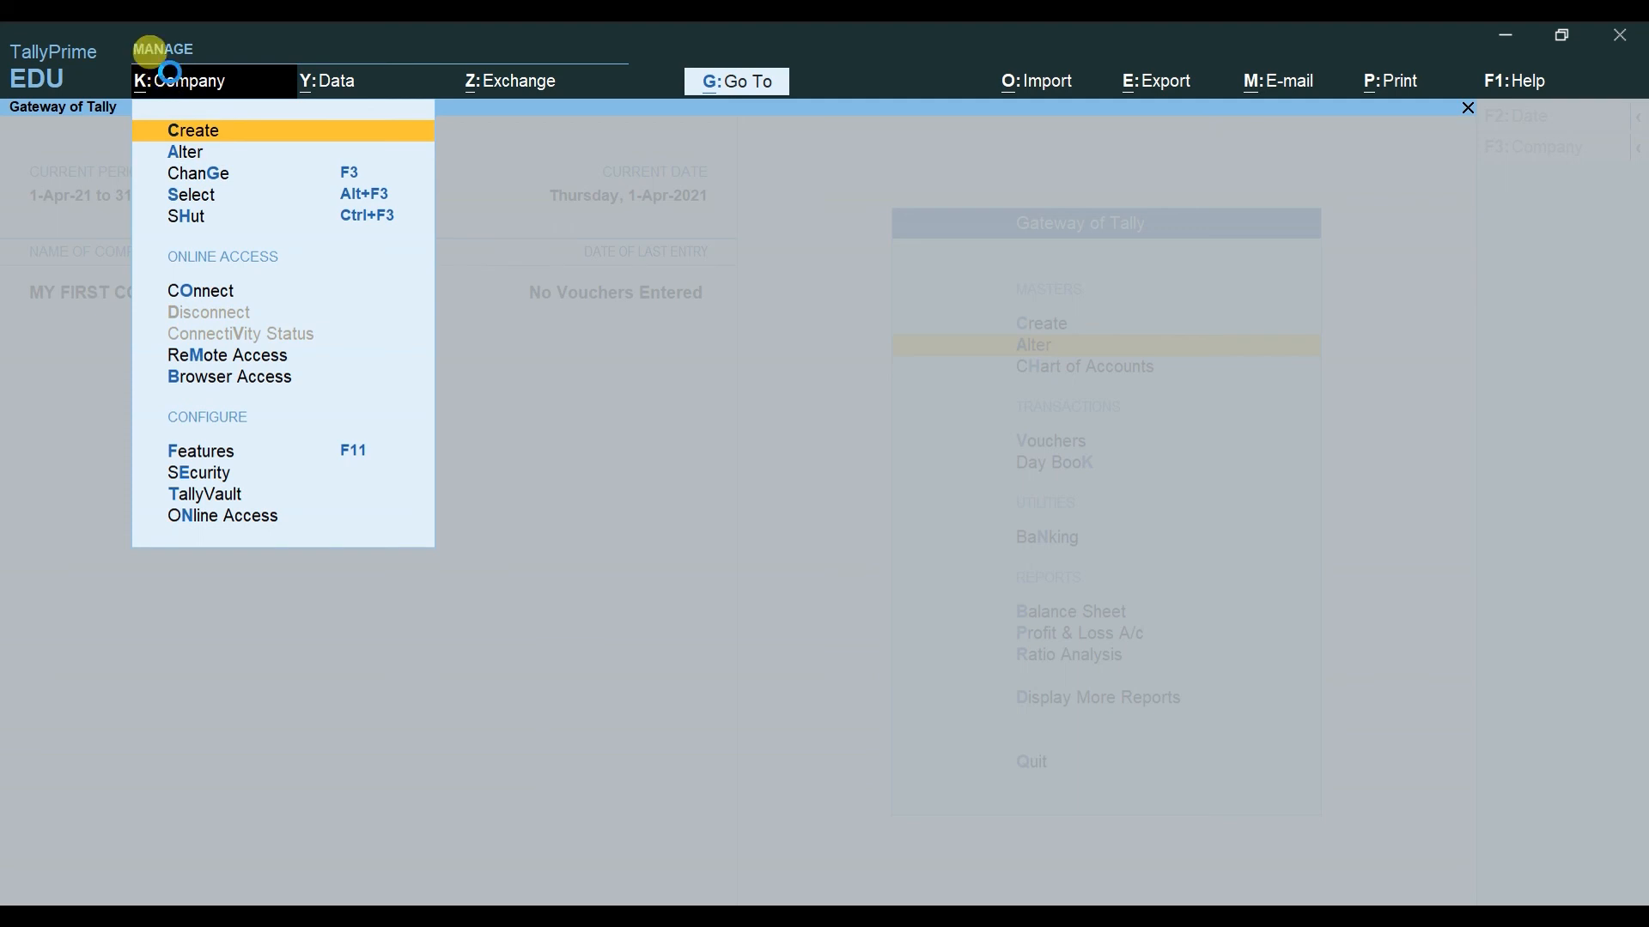
pyautogui.press('Return')
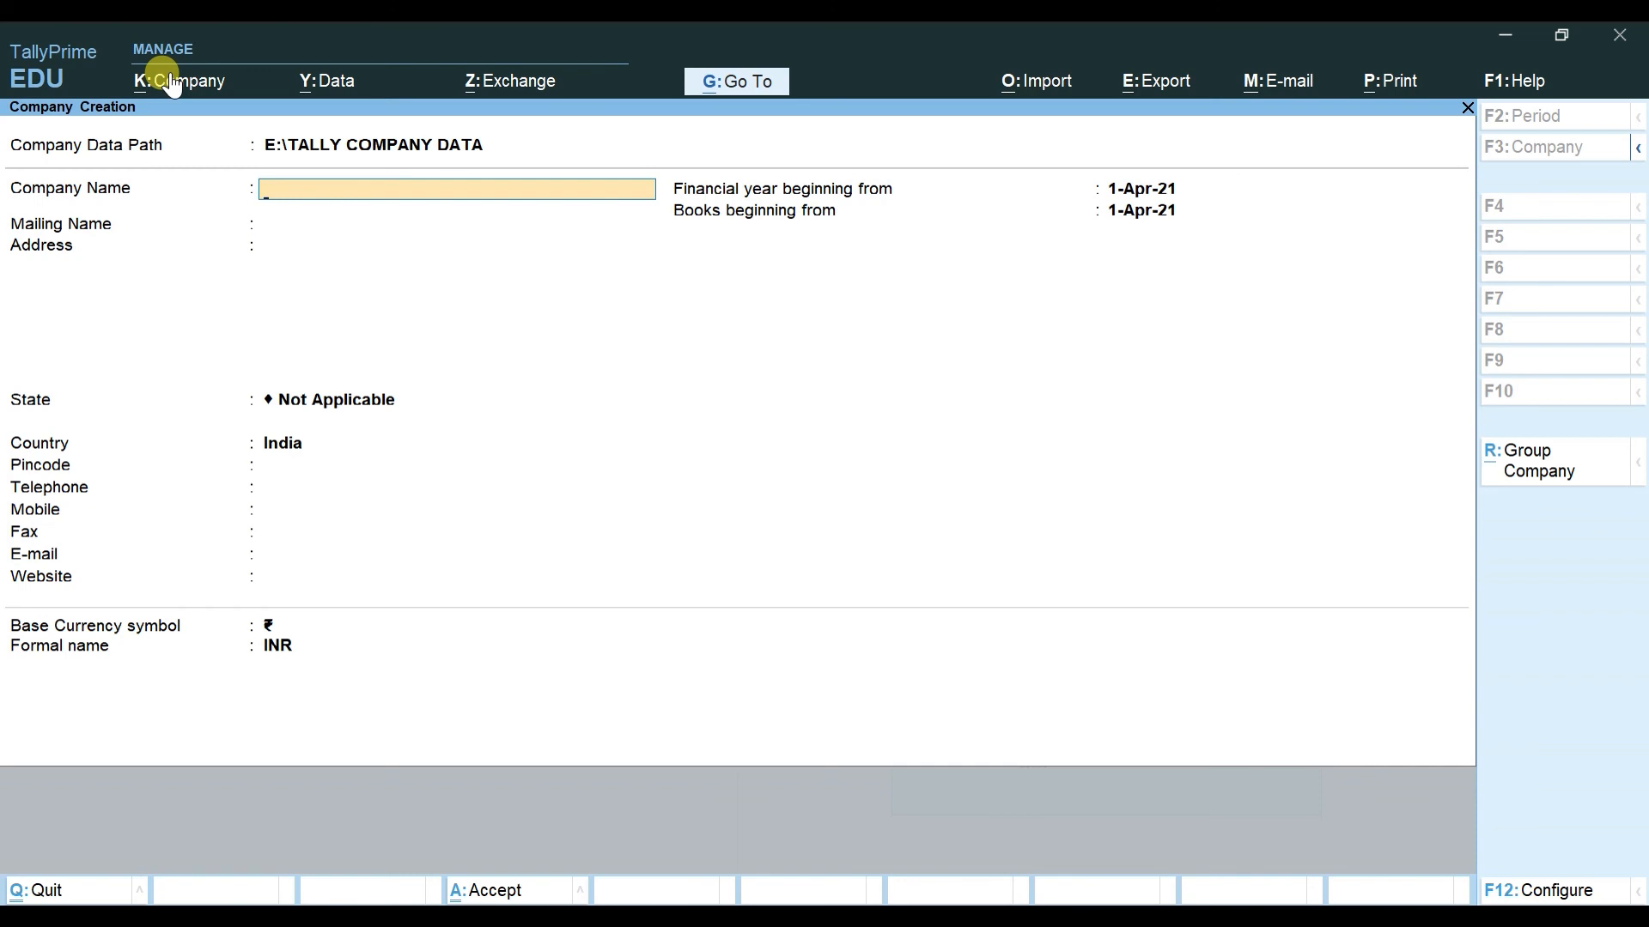
pyautogui.press('Escape')
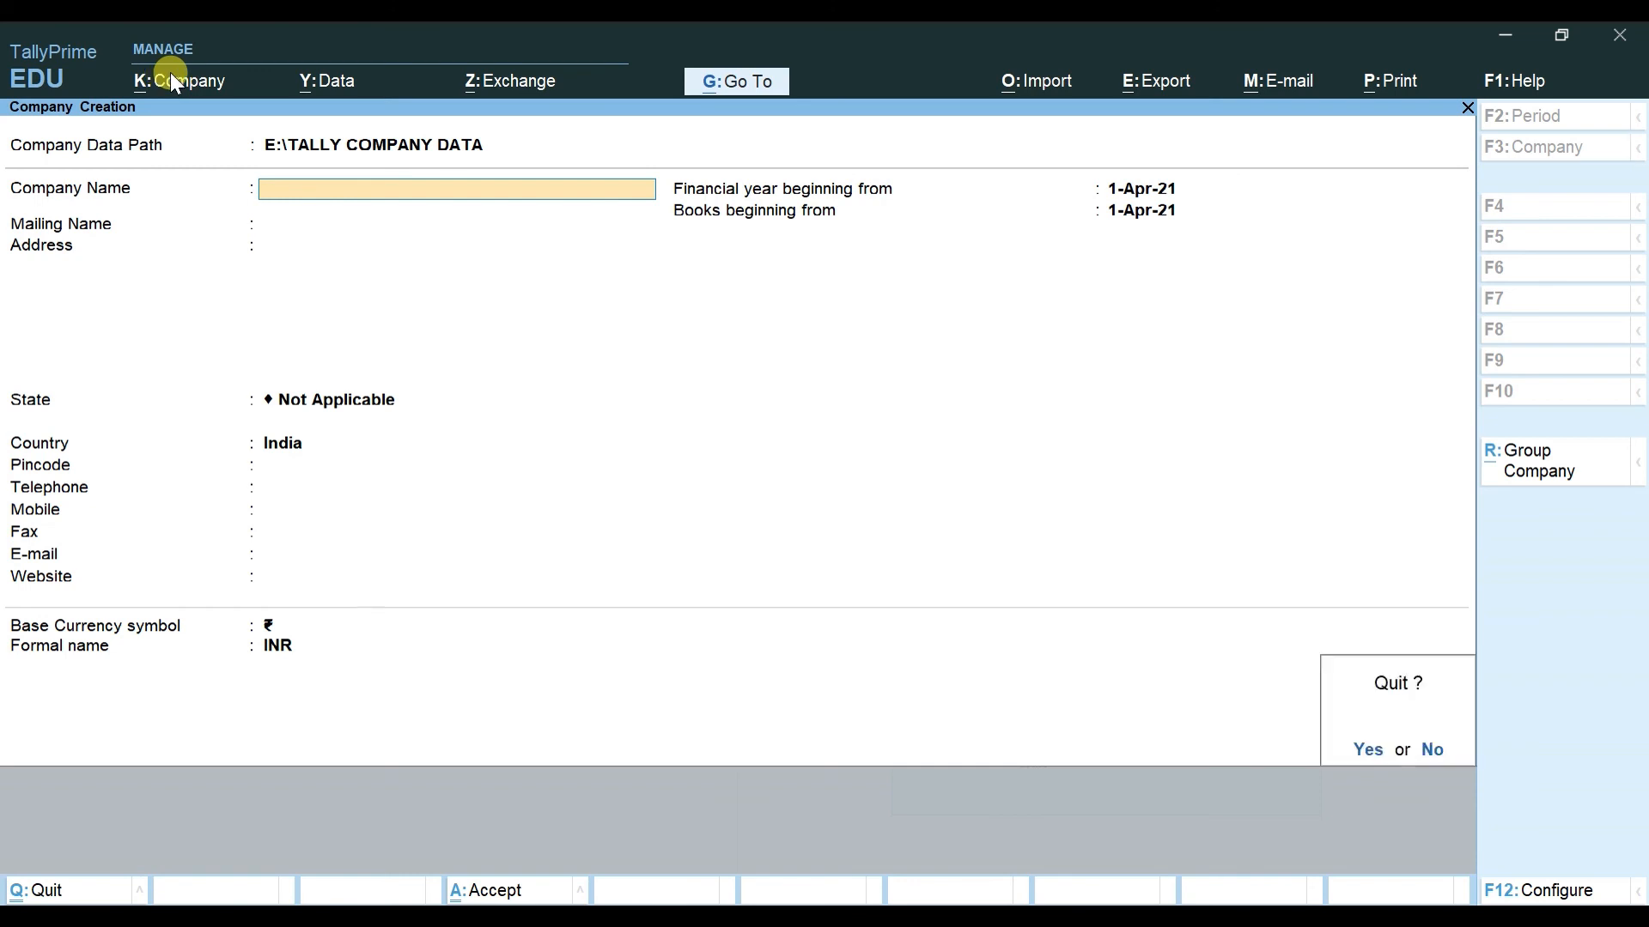
pyautogui.press('y')
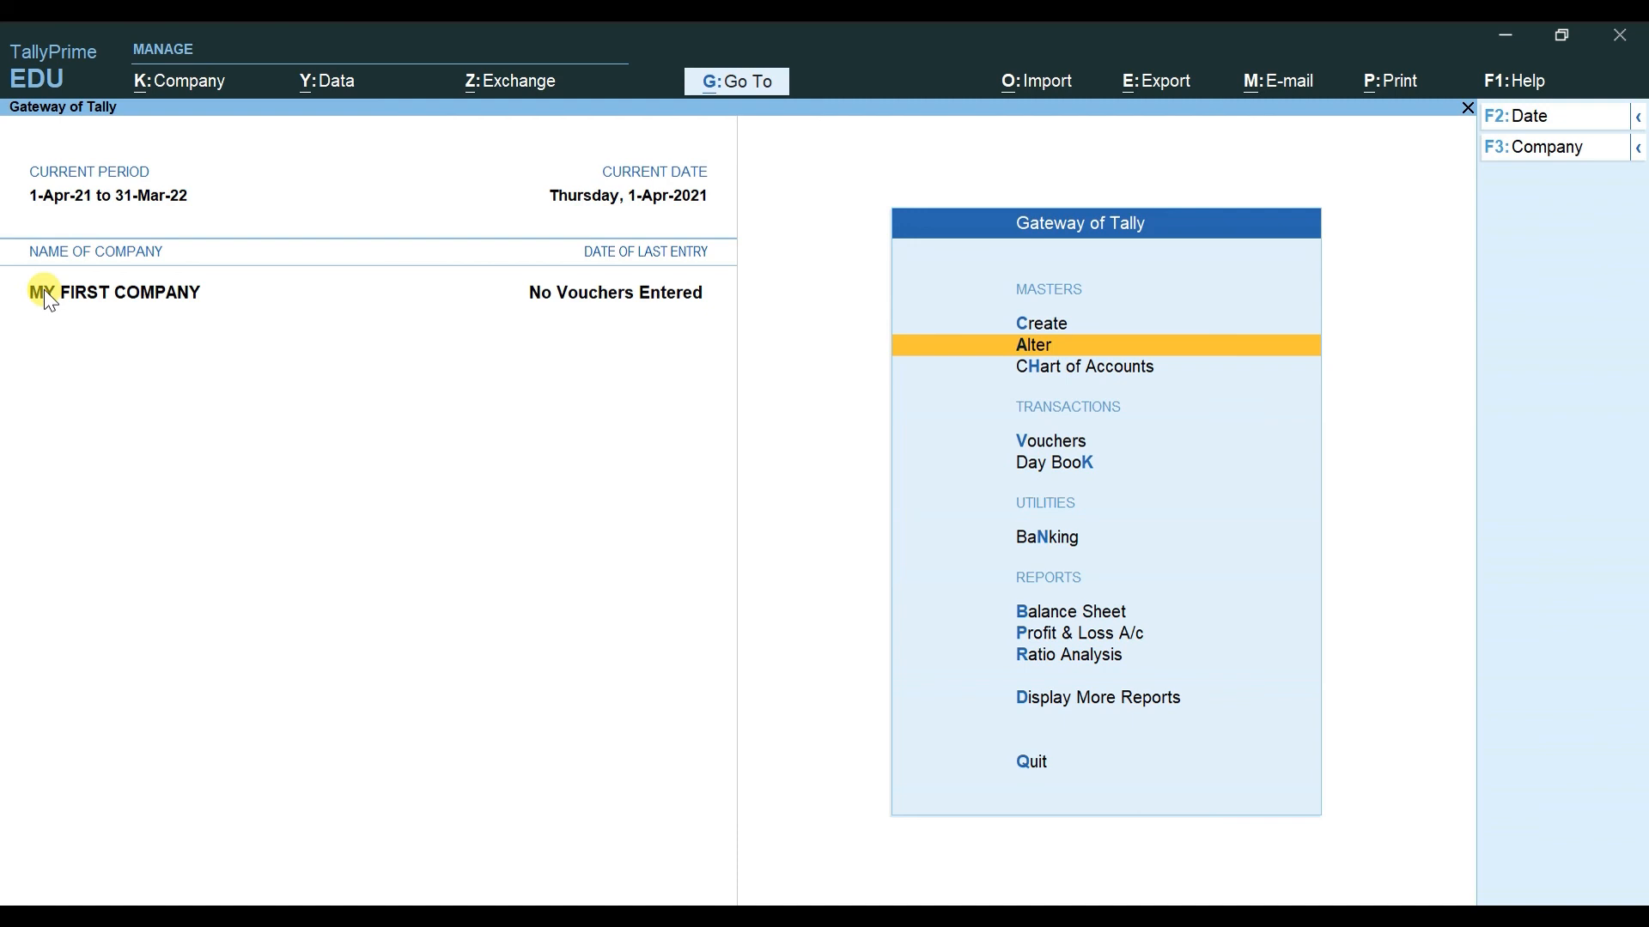
# Step: Shut MY FIRST COMPANY
pyautogui.press('alt')
pyautogui.hotkey('alt', 'F3')
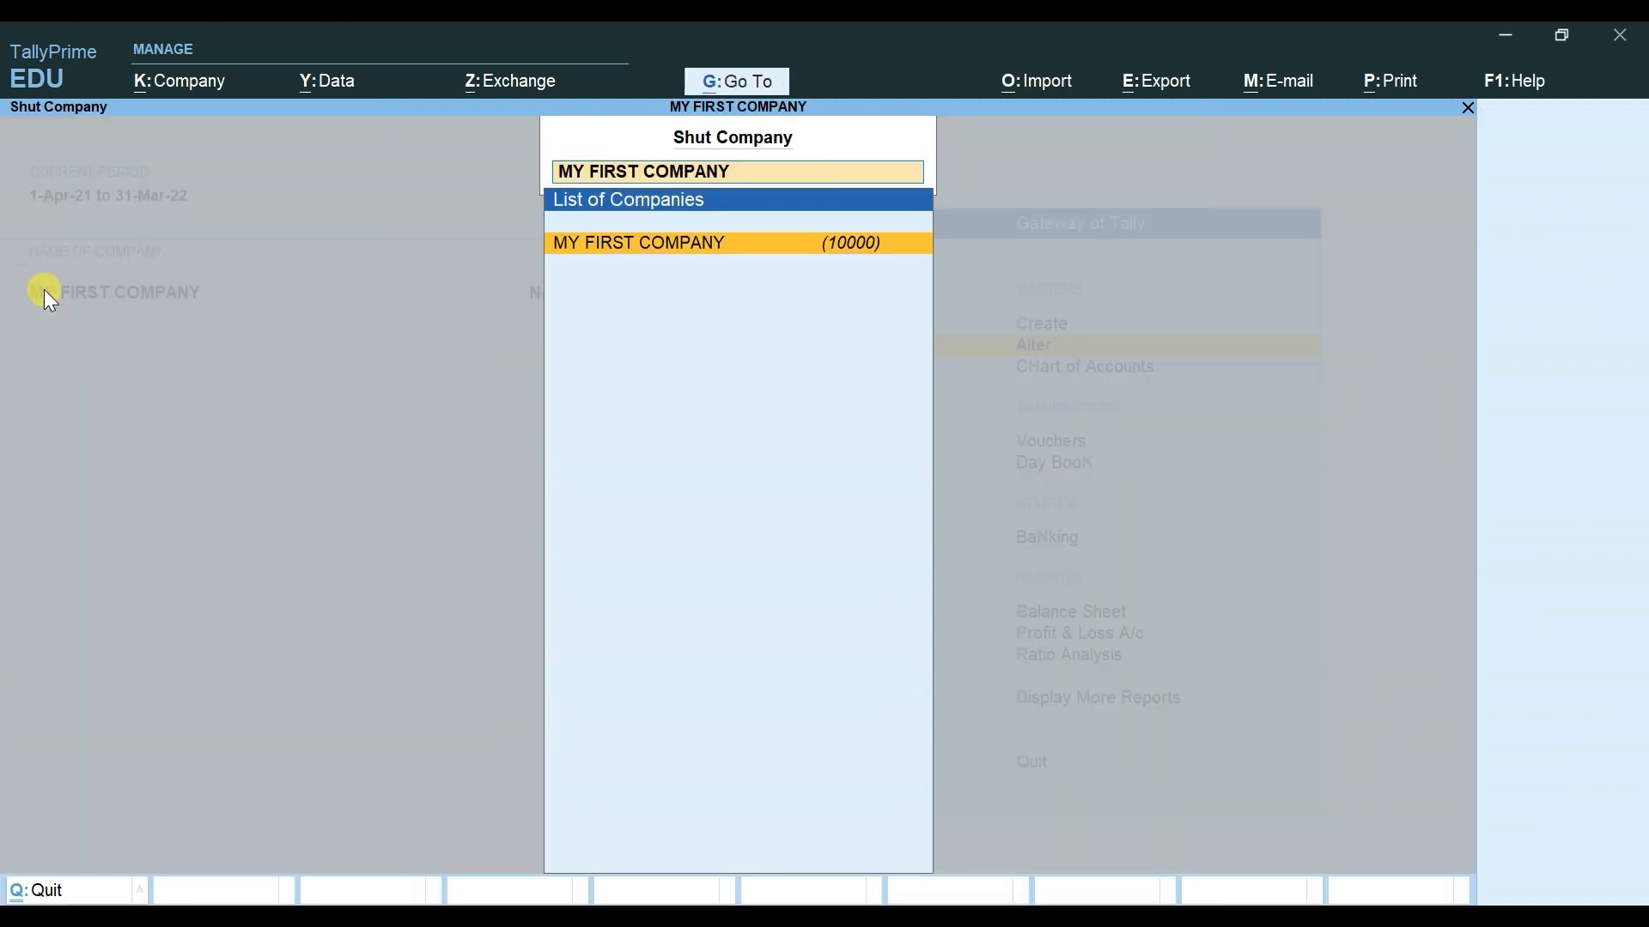
pyautogui.press('Return')
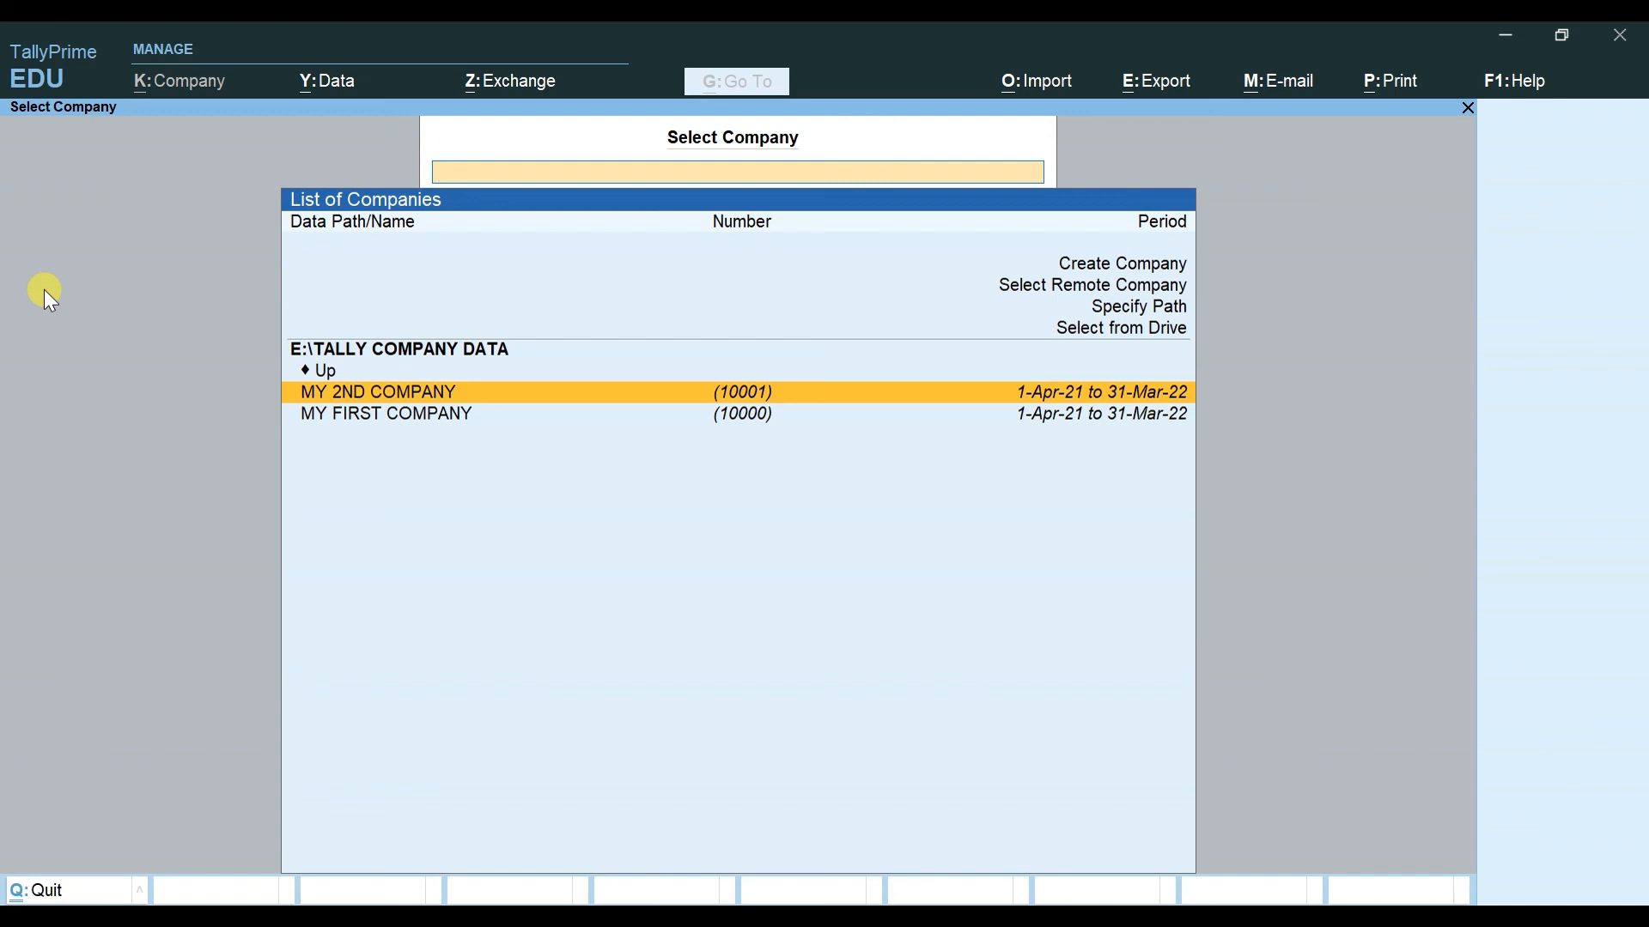
# Step: Load SELECT COMPANY from D:\COMPANY DATA PATH via Select from Drive
pyautogui.press('Up')
pyautogui.press('Up')
pyautogui.press('Return')
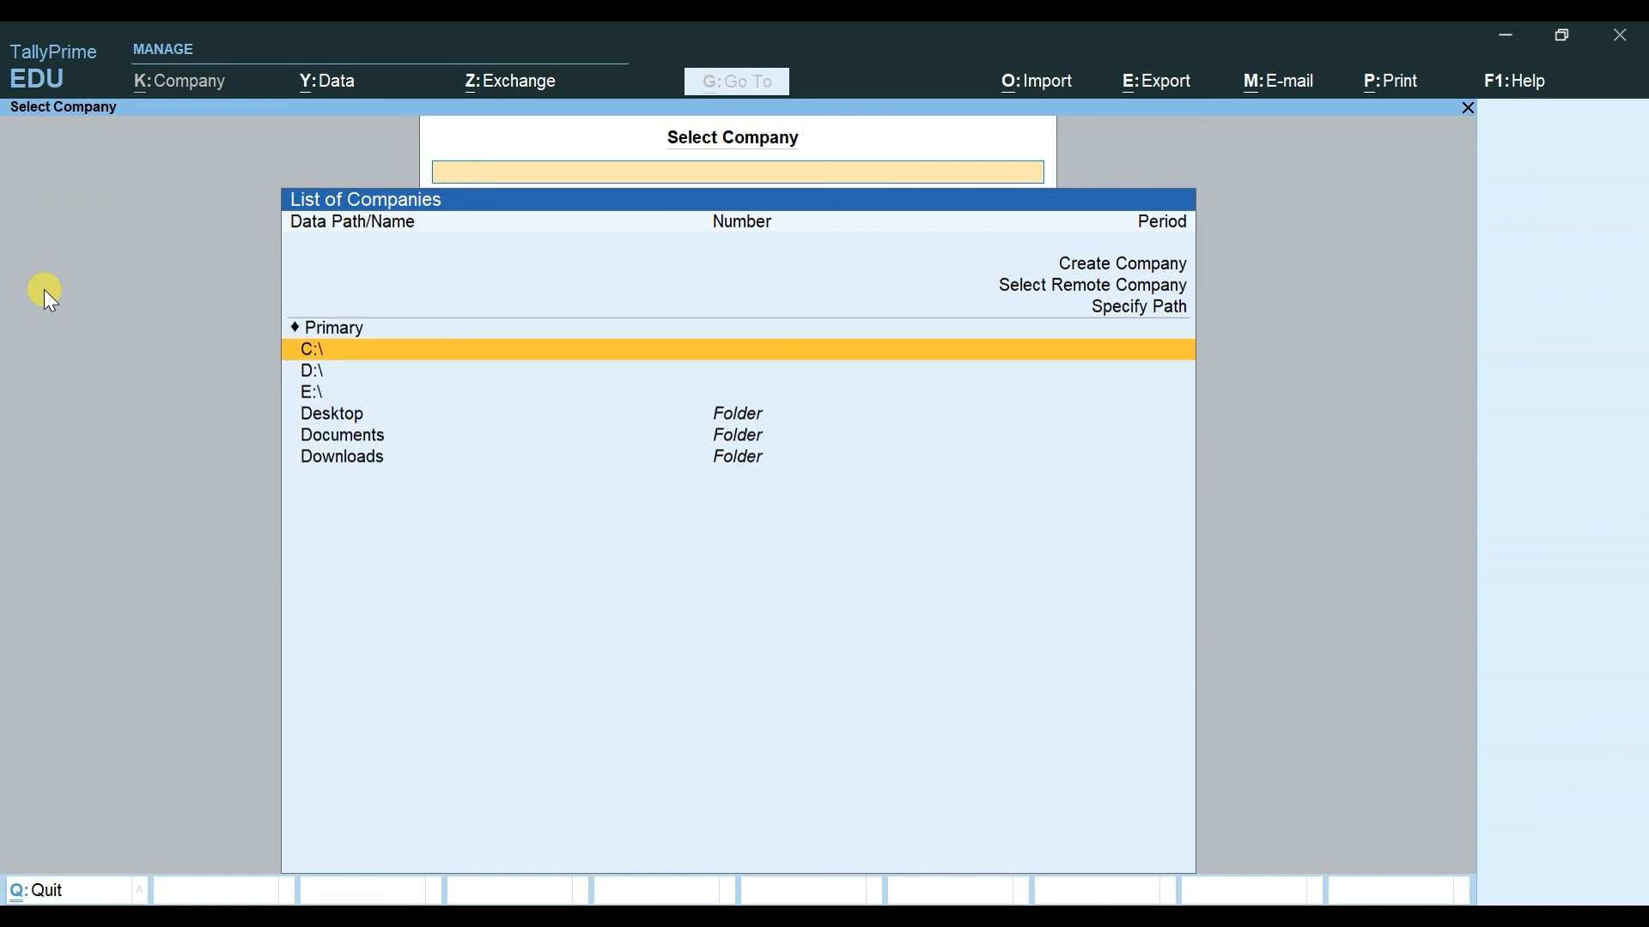
pyautogui.press('Down')
pyautogui.press('Return')
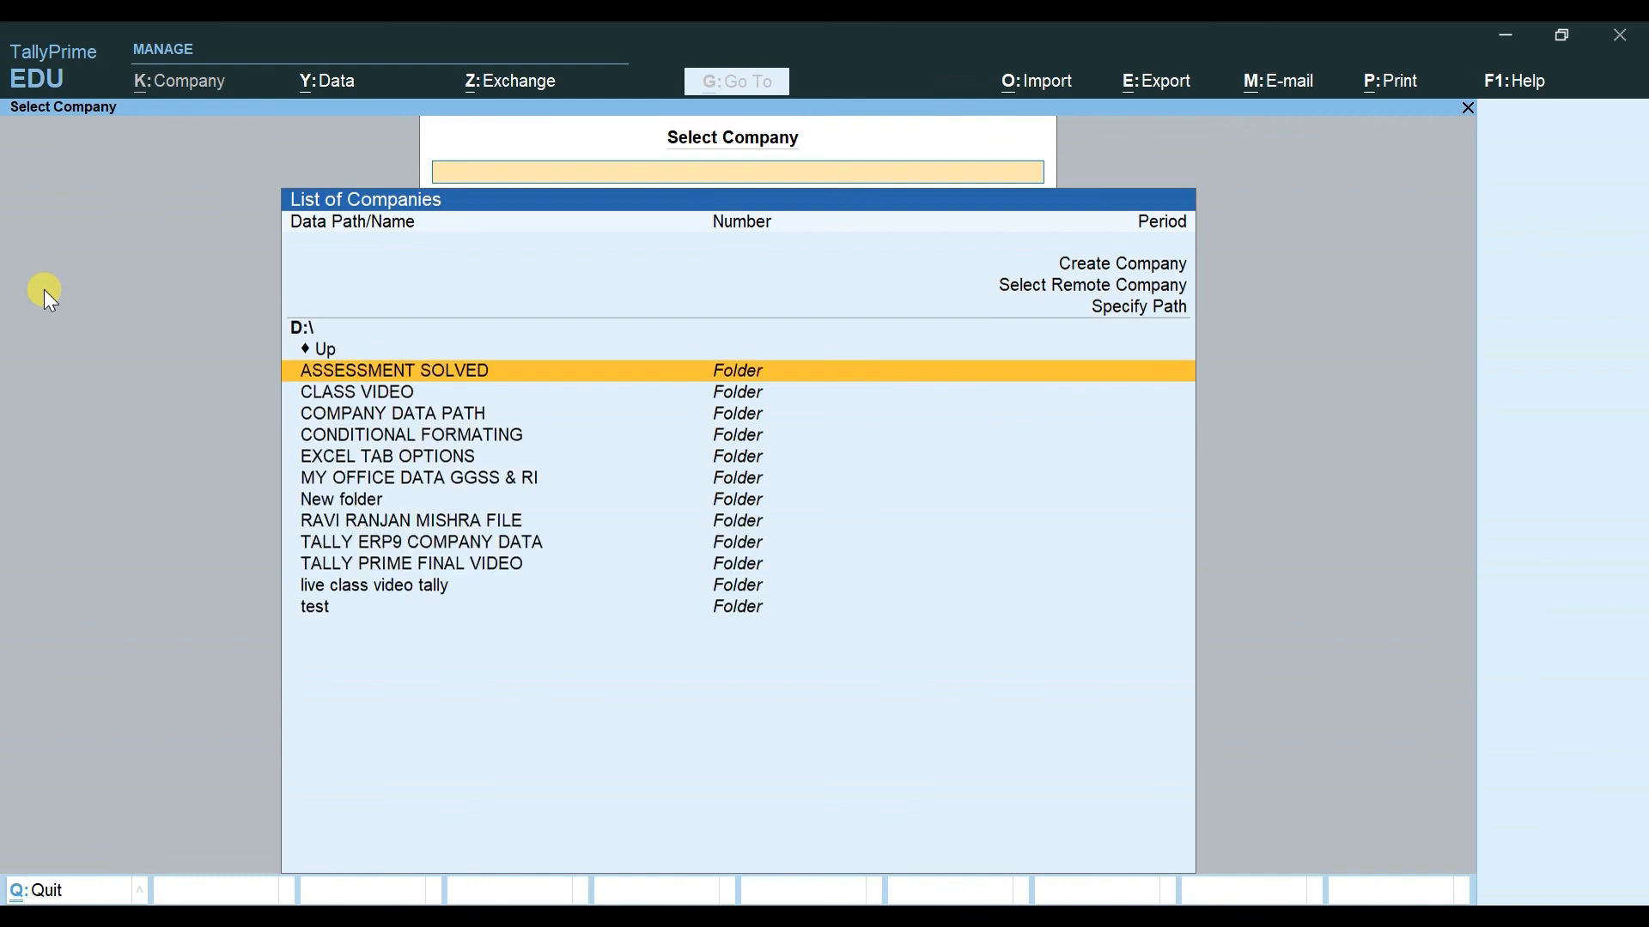
pyautogui.press('Down')
pyautogui.press('Down')
pyautogui.press('Down')
pyautogui.press('Down')
pyautogui.press('Down')
pyautogui.press('Down')
pyautogui.press('Up')
pyautogui.press('Down')
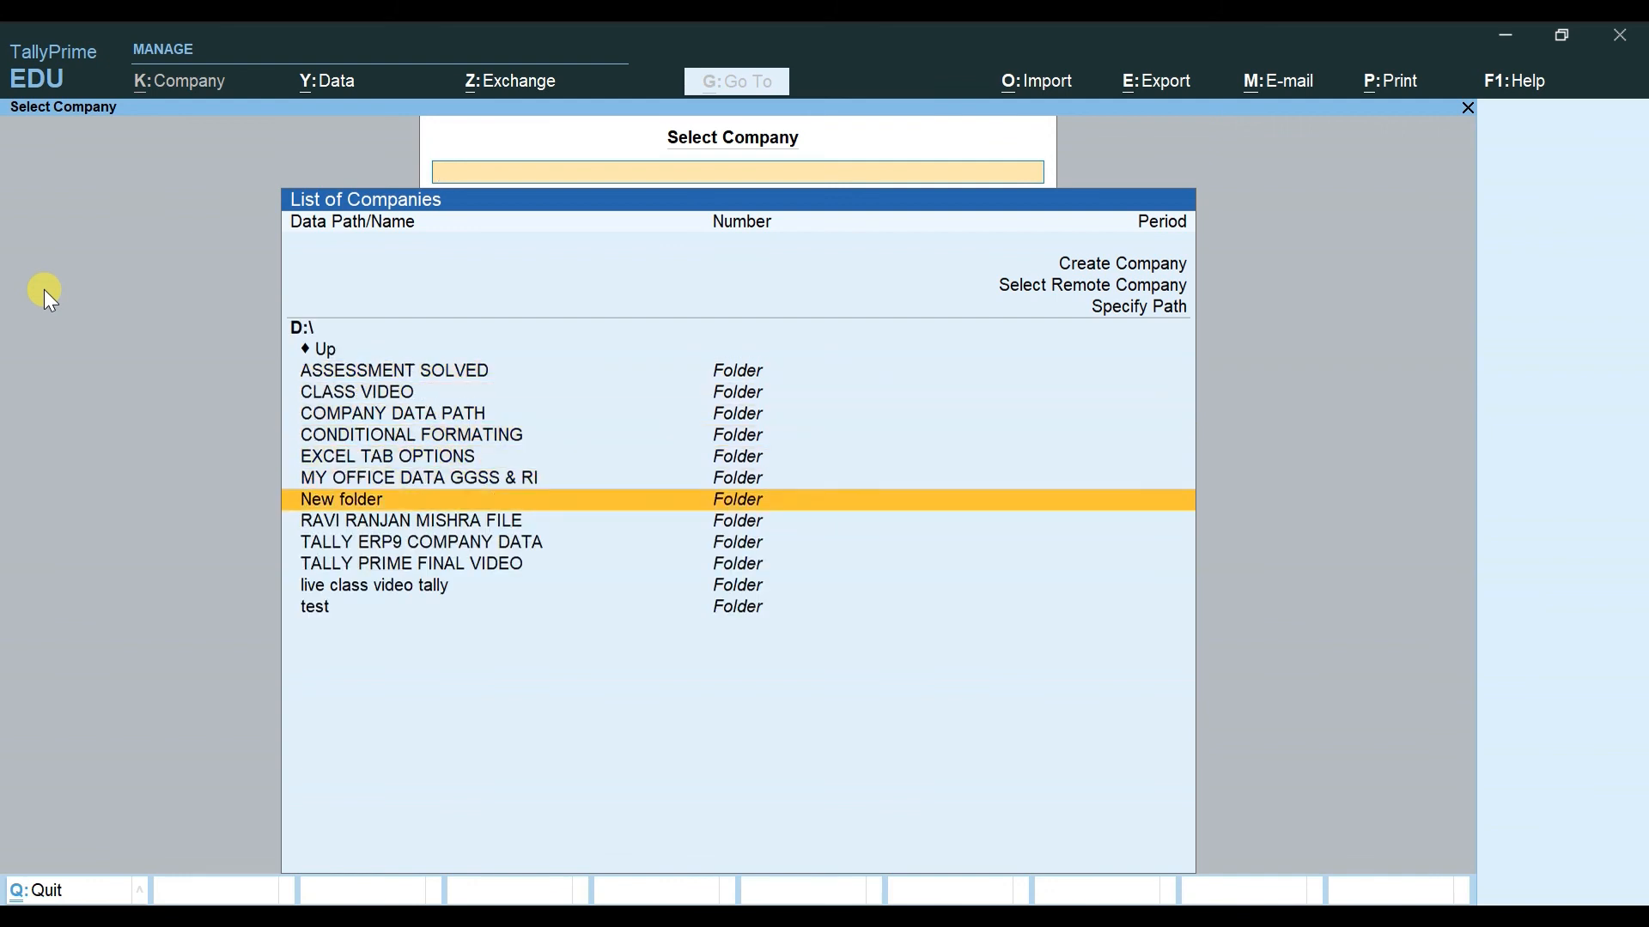
pyautogui.press('Up')
pyautogui.press('Up')
pyautogui.press('Up')
pyautogui.press('Up')
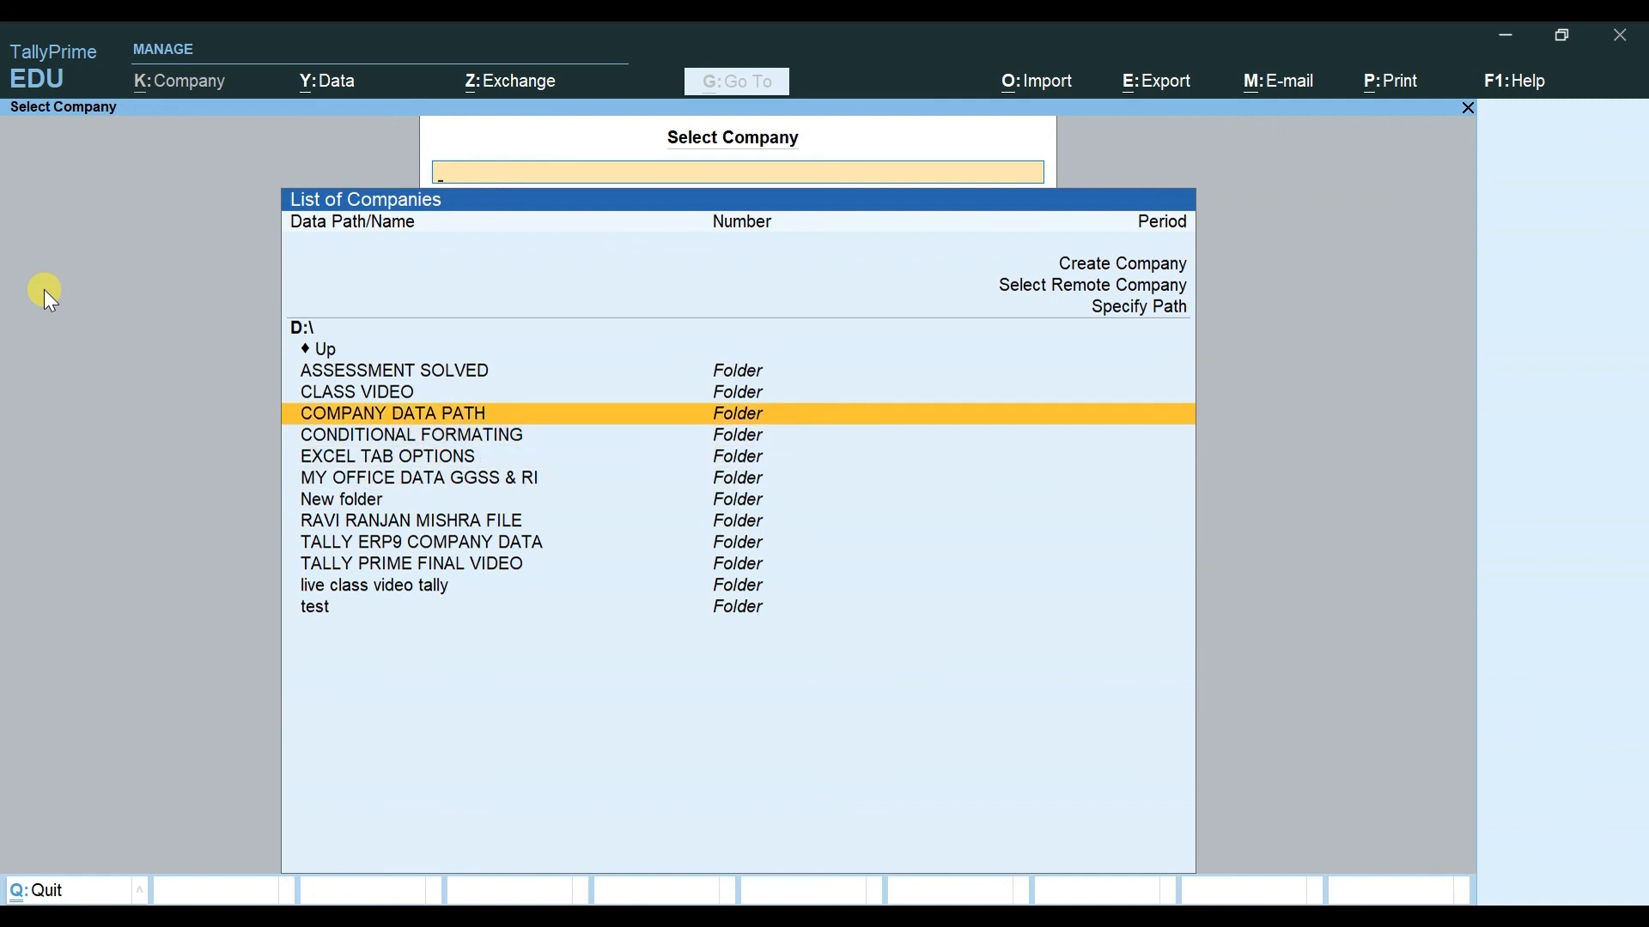
pyautogui.press('Return')
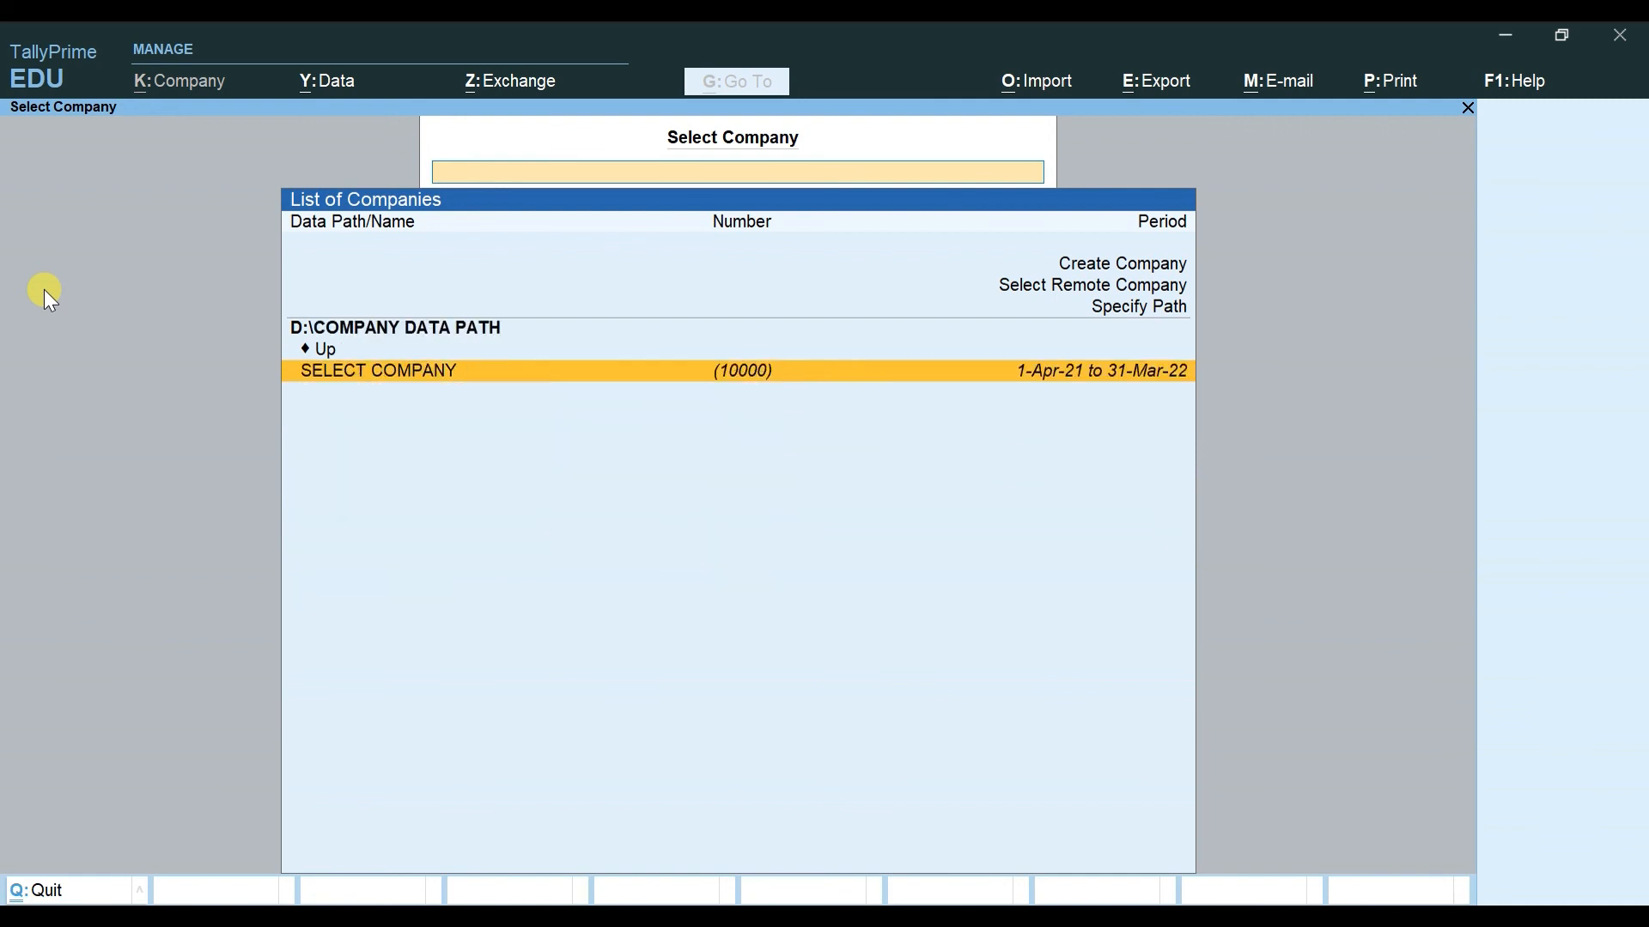
pyautogui.press('Return')
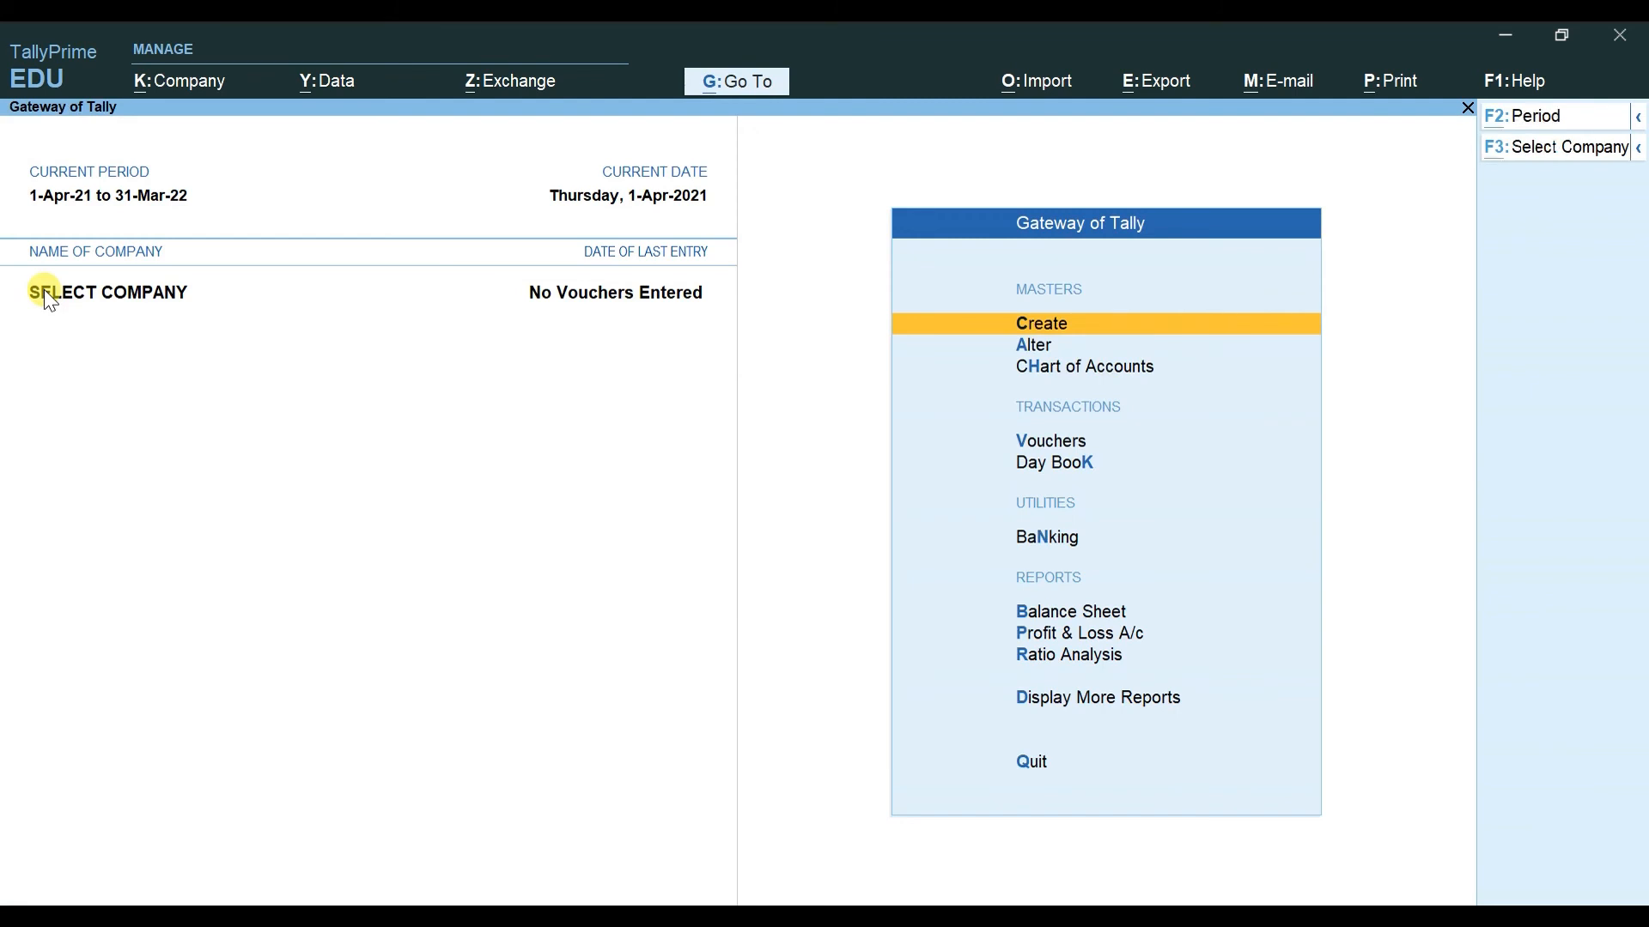
pyautogui.hotkey('alt', 'k')
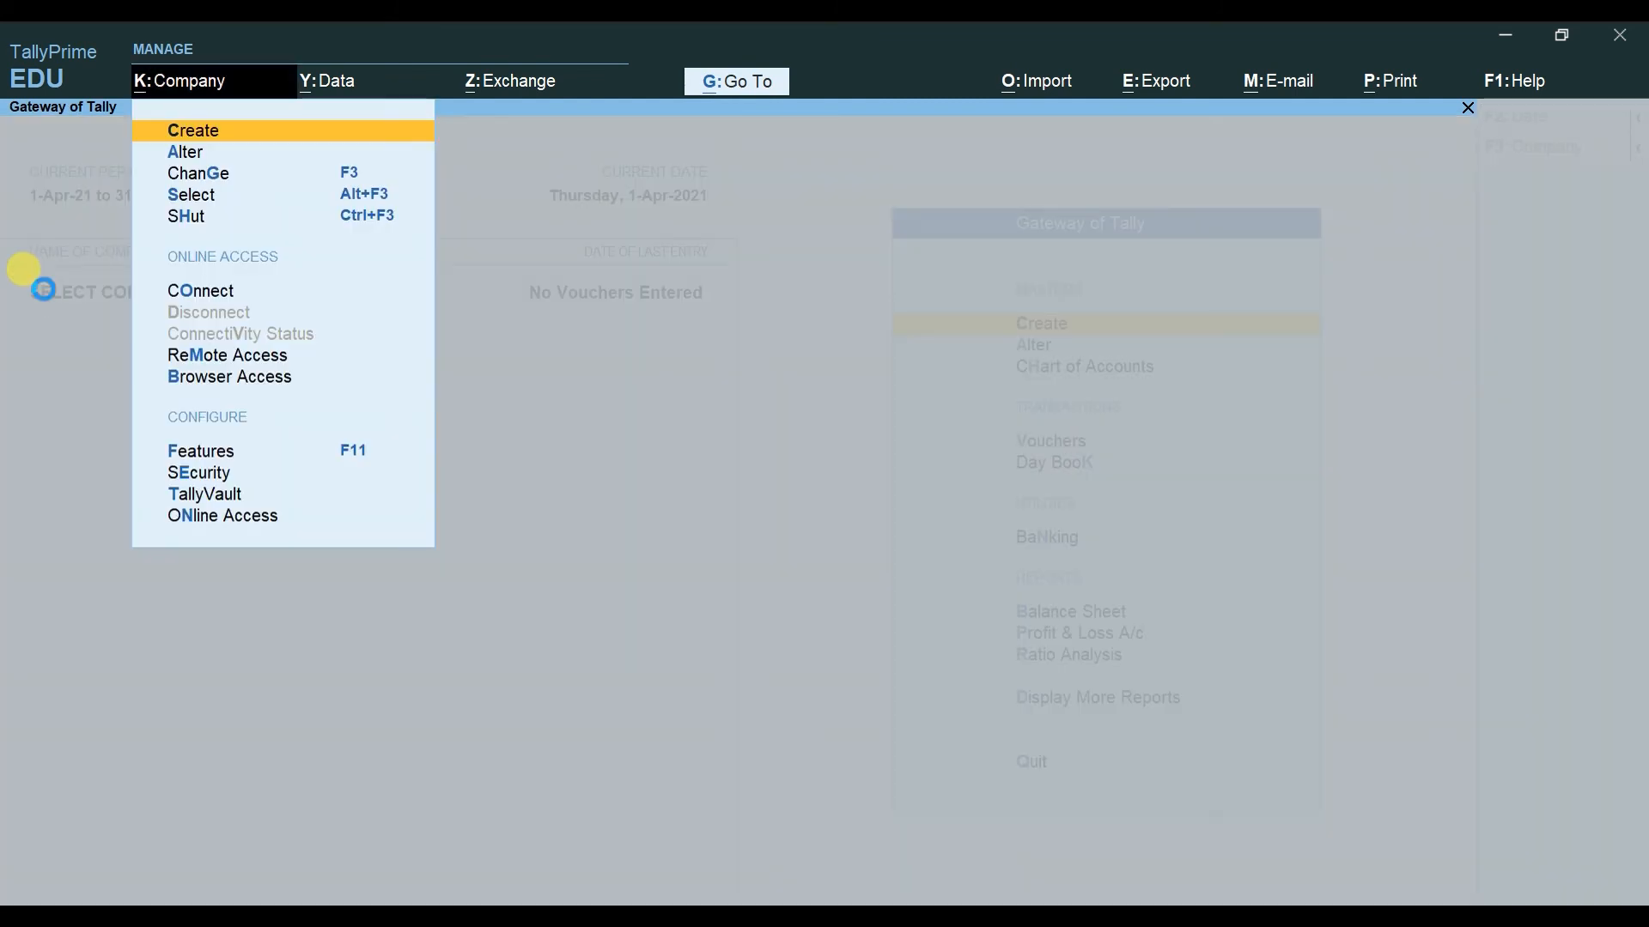
pyautogui.press('Return')
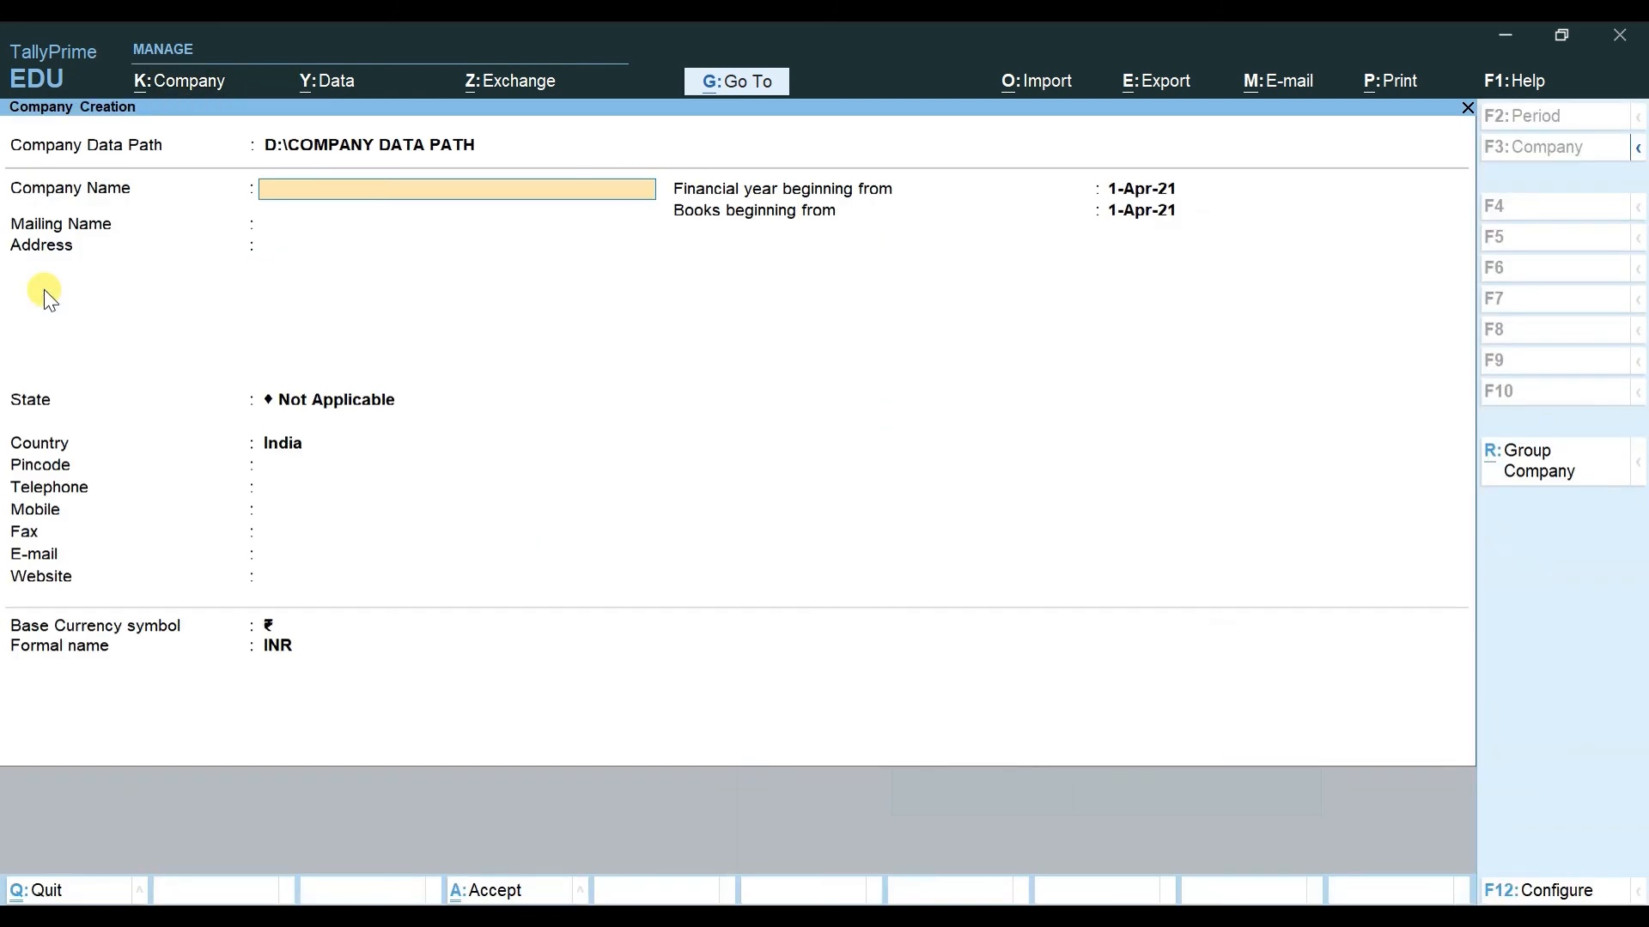
pyautogui.press('BackSpace')
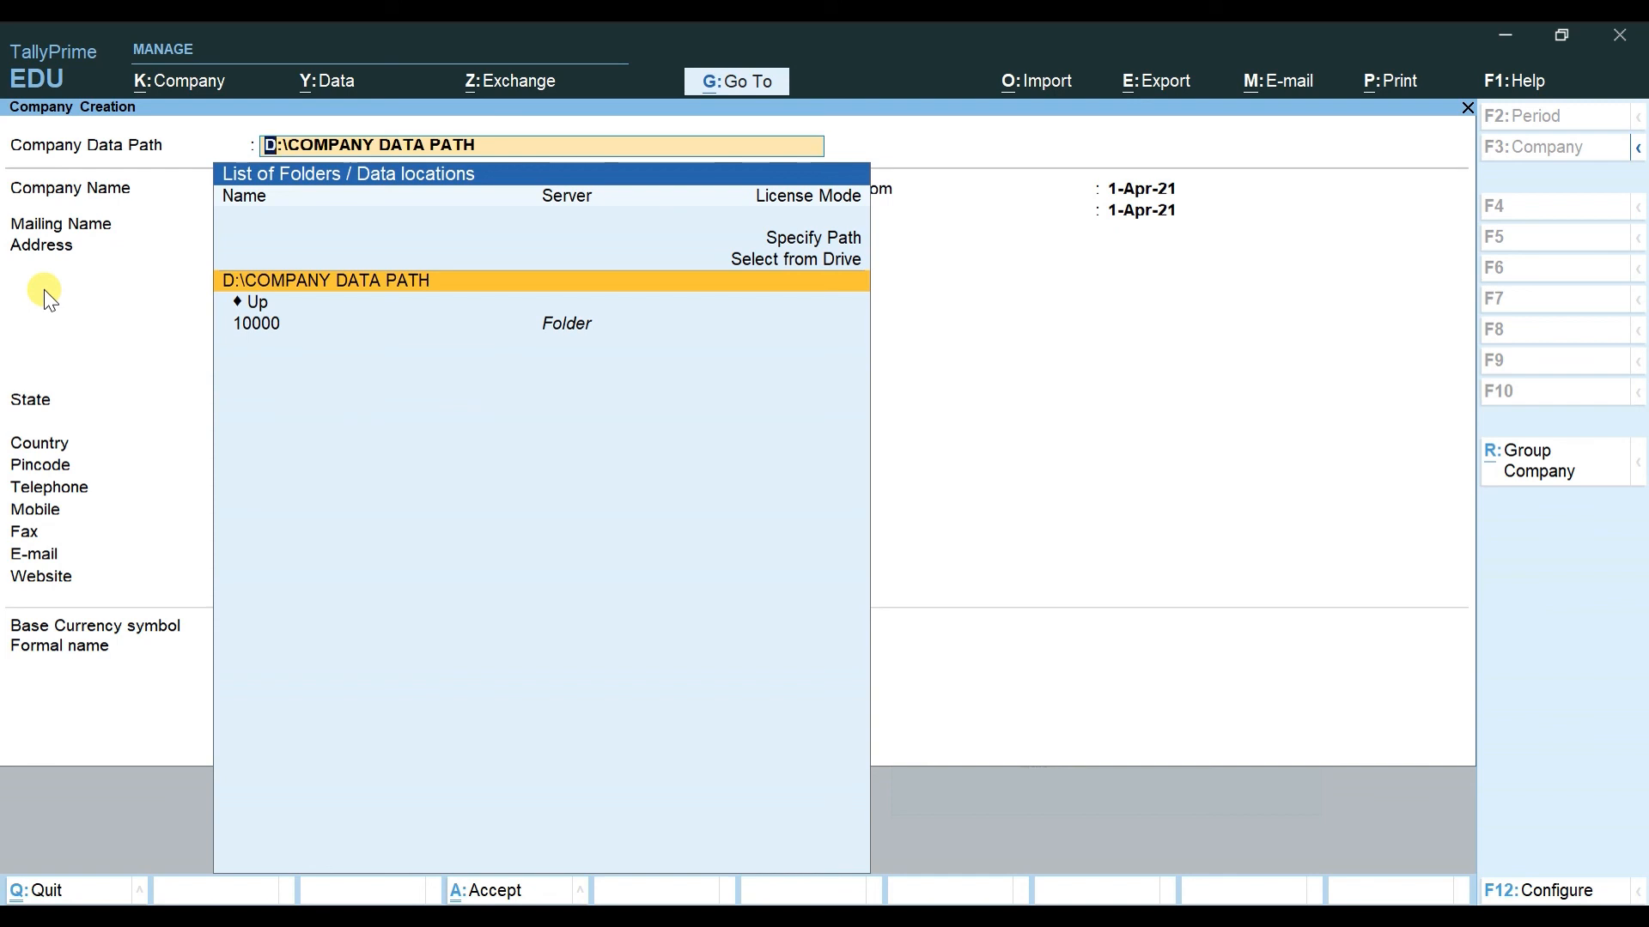
pyautogui.press('Return')
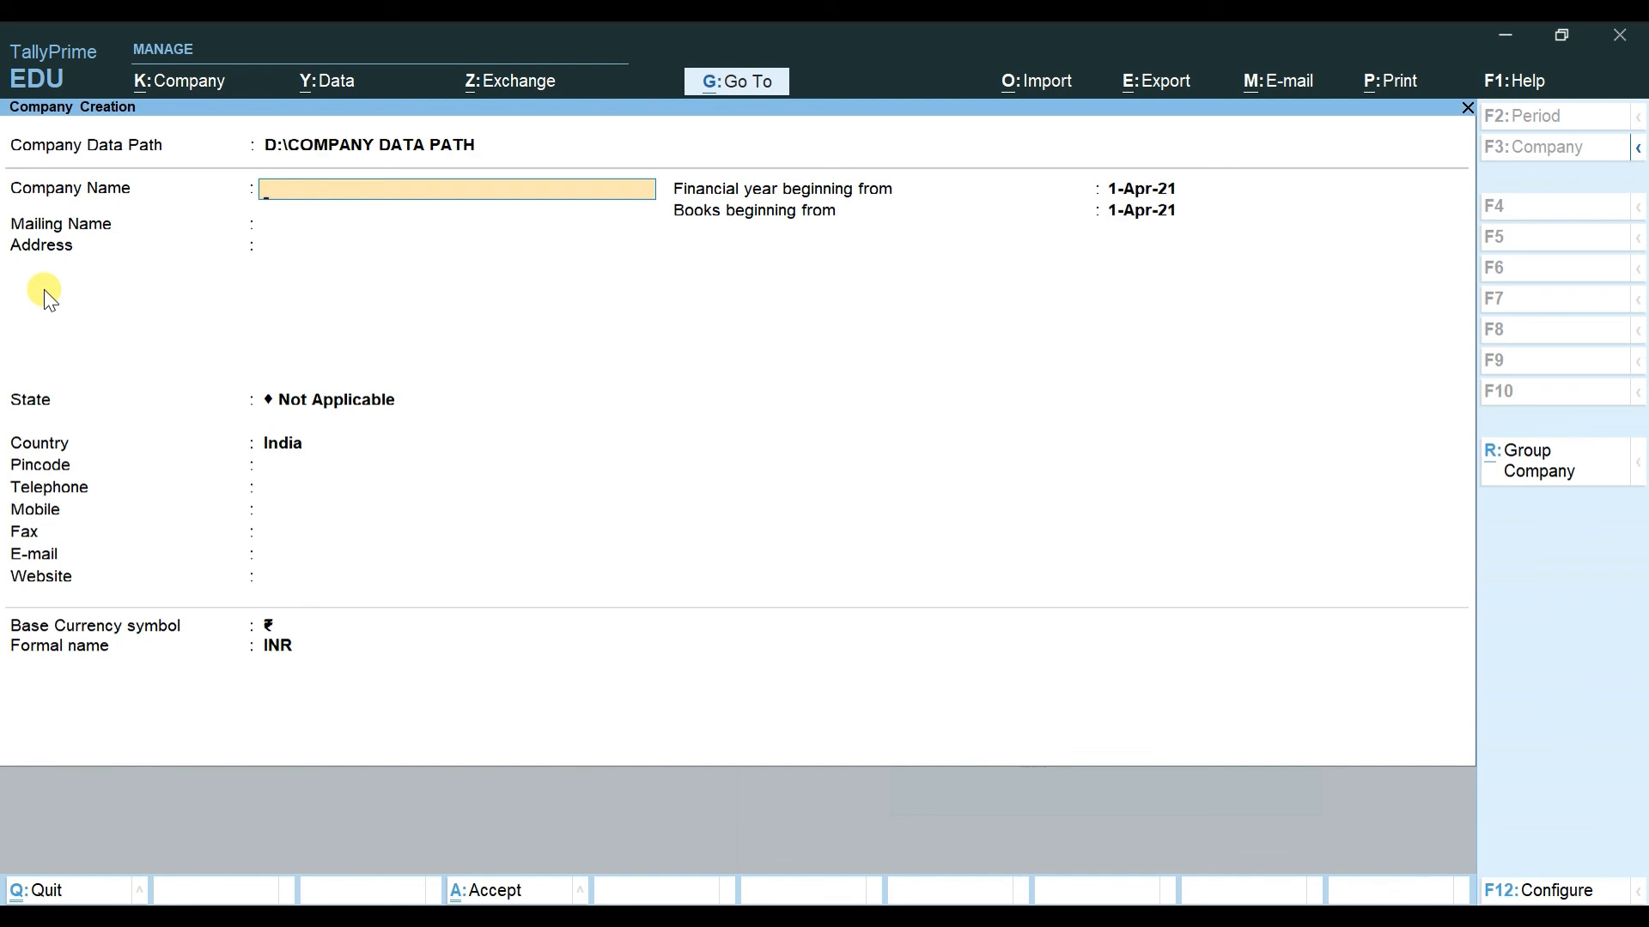
pyautogui.press('Escape')
pyautogui.press('Return')
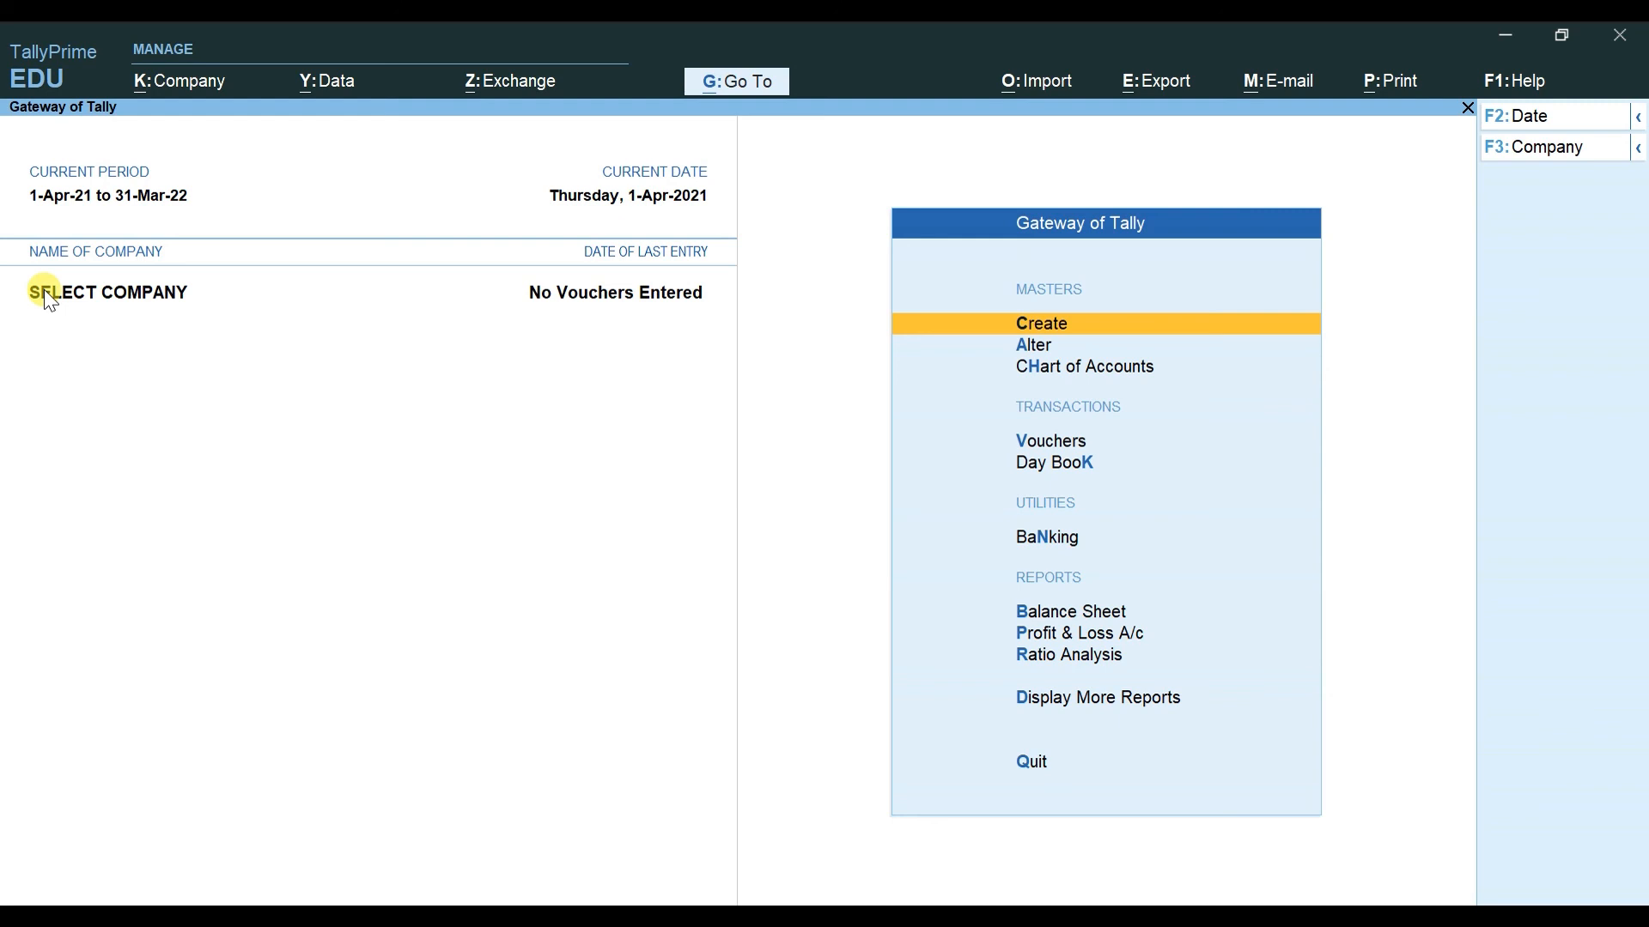
# Step: Check that a new company would default to D:\COMPANY DATA PATH, then quit without creating it
pyautogui.press('ctrl')
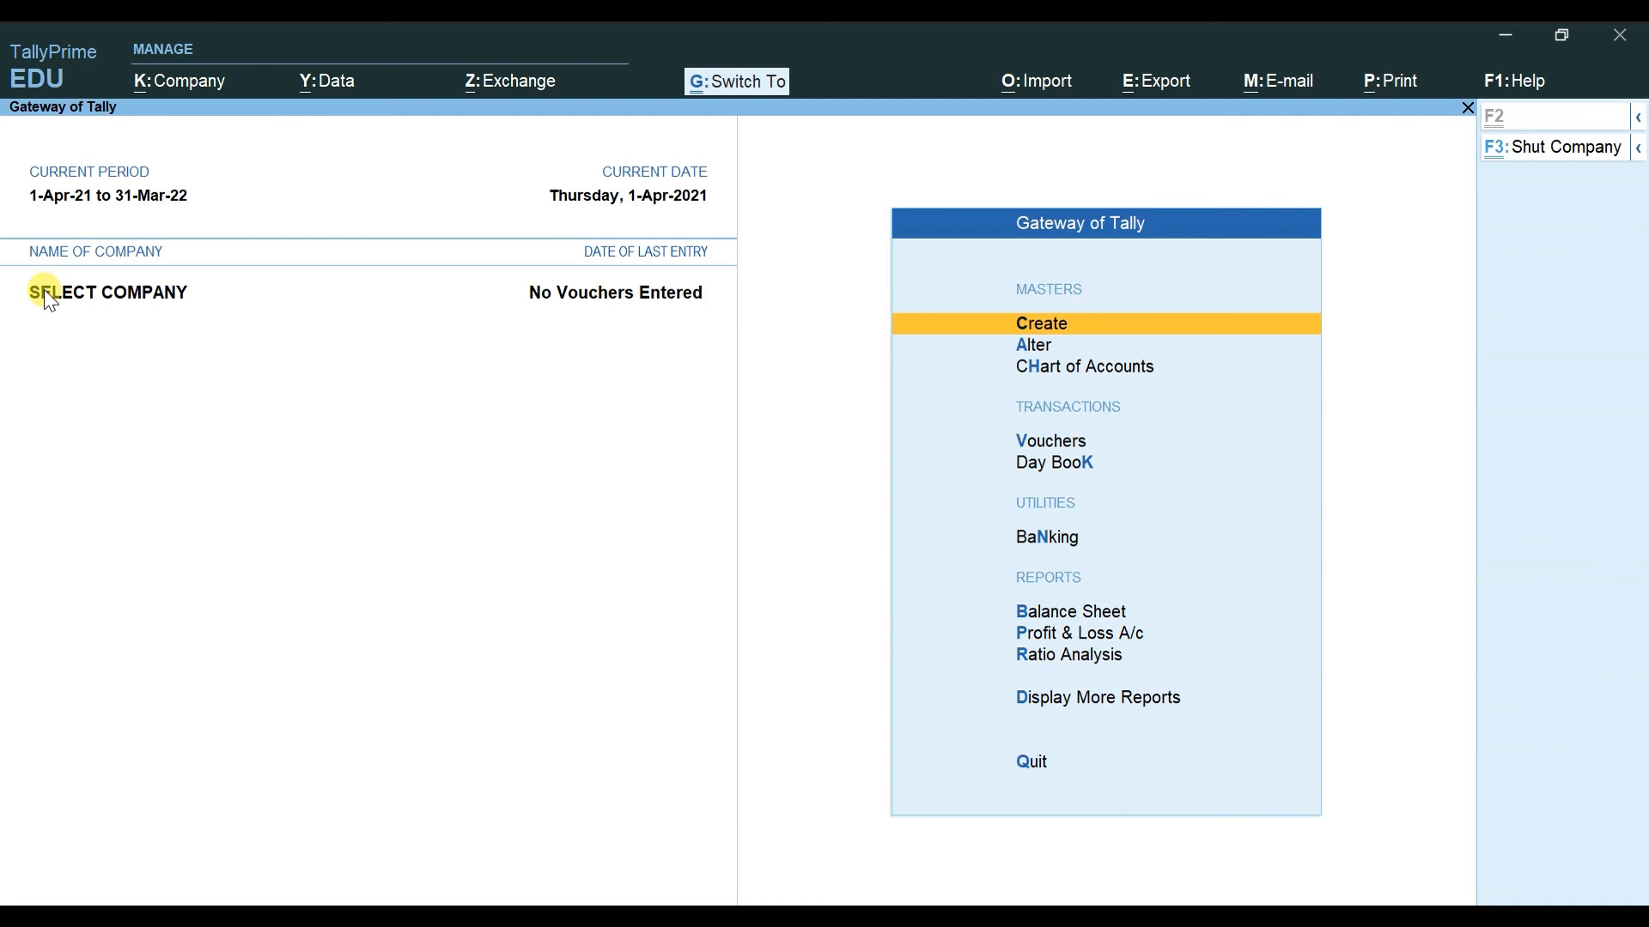
pyautogui.hotkey('ctrl', 'F3')
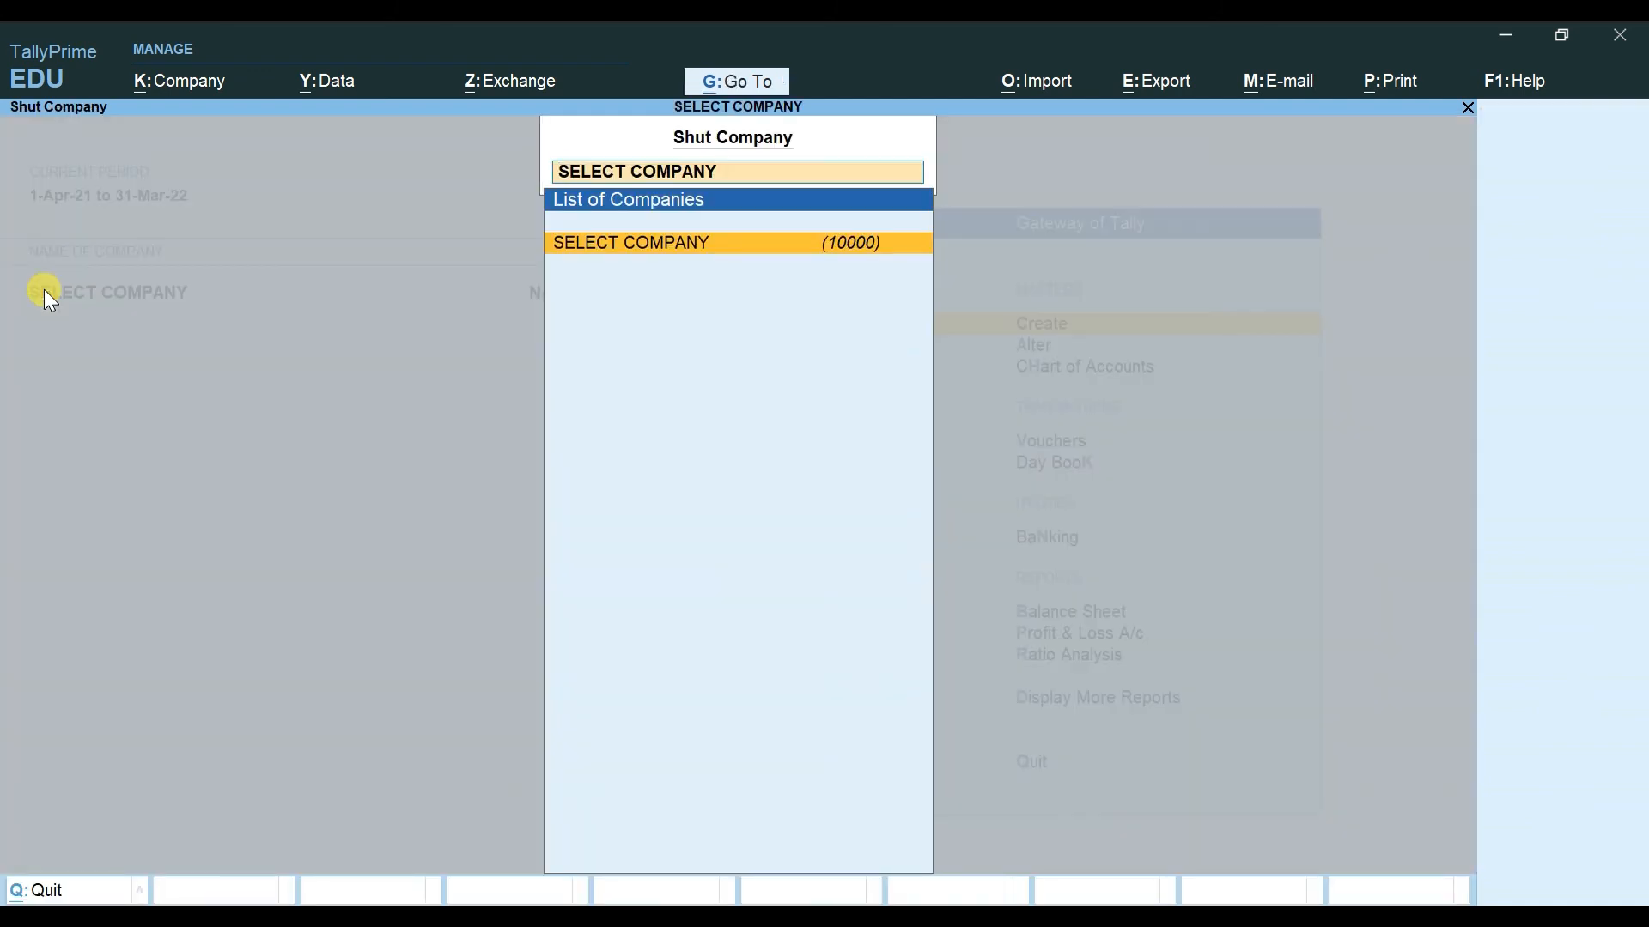
pyautogui.press('Escape')
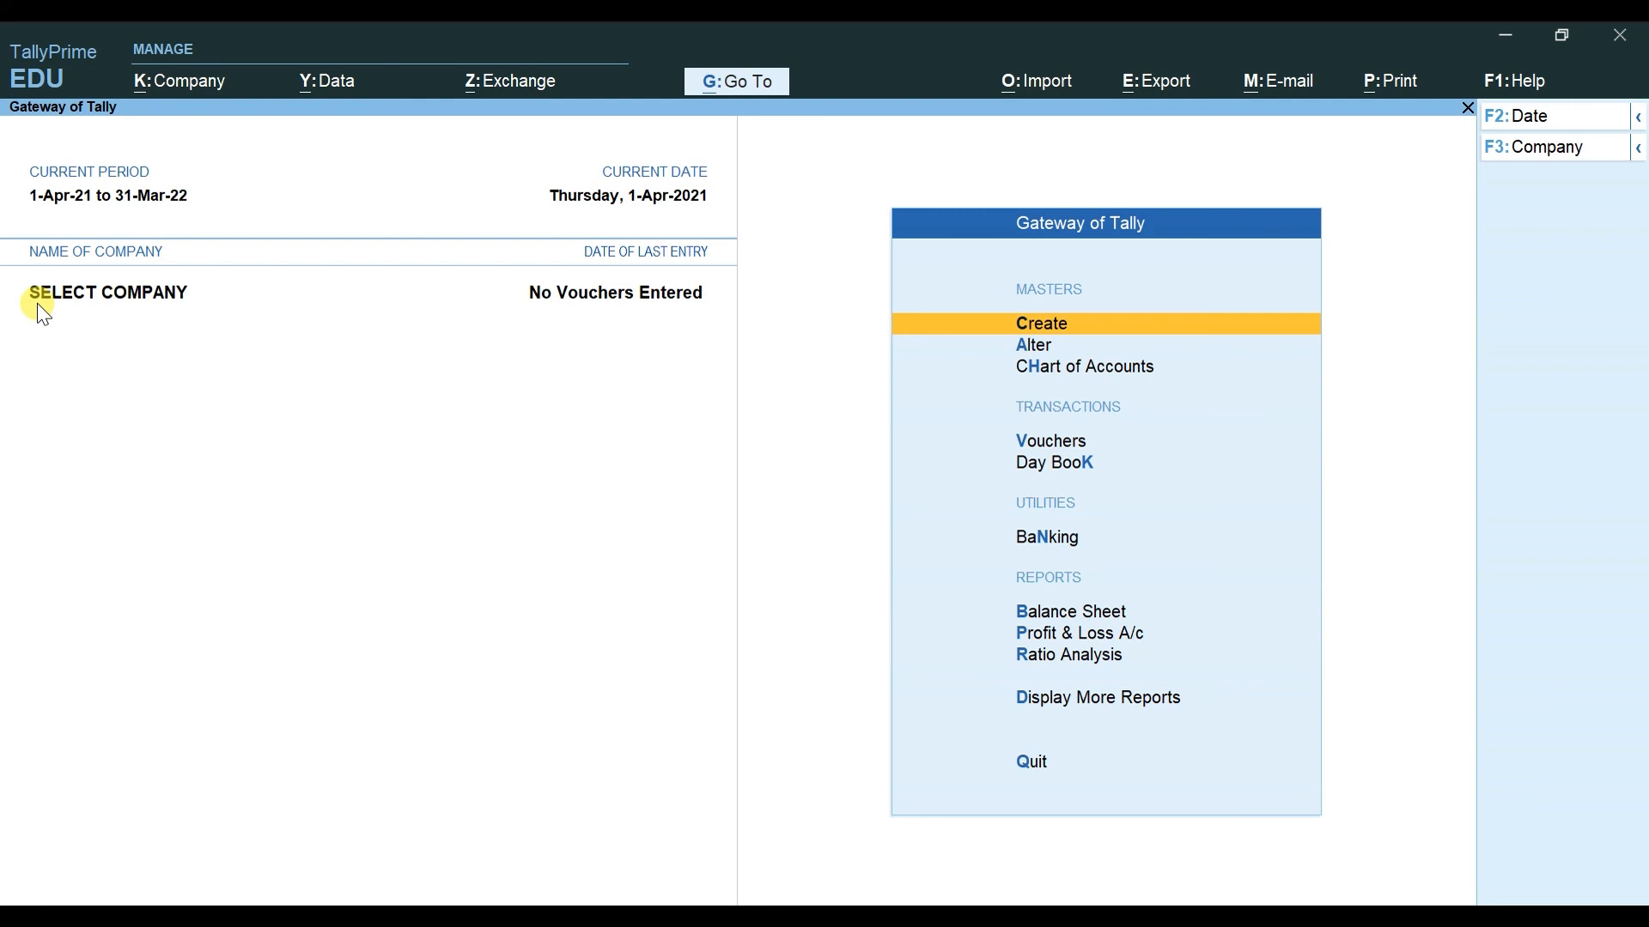
pyautogui.hotkey('alt', 'k')
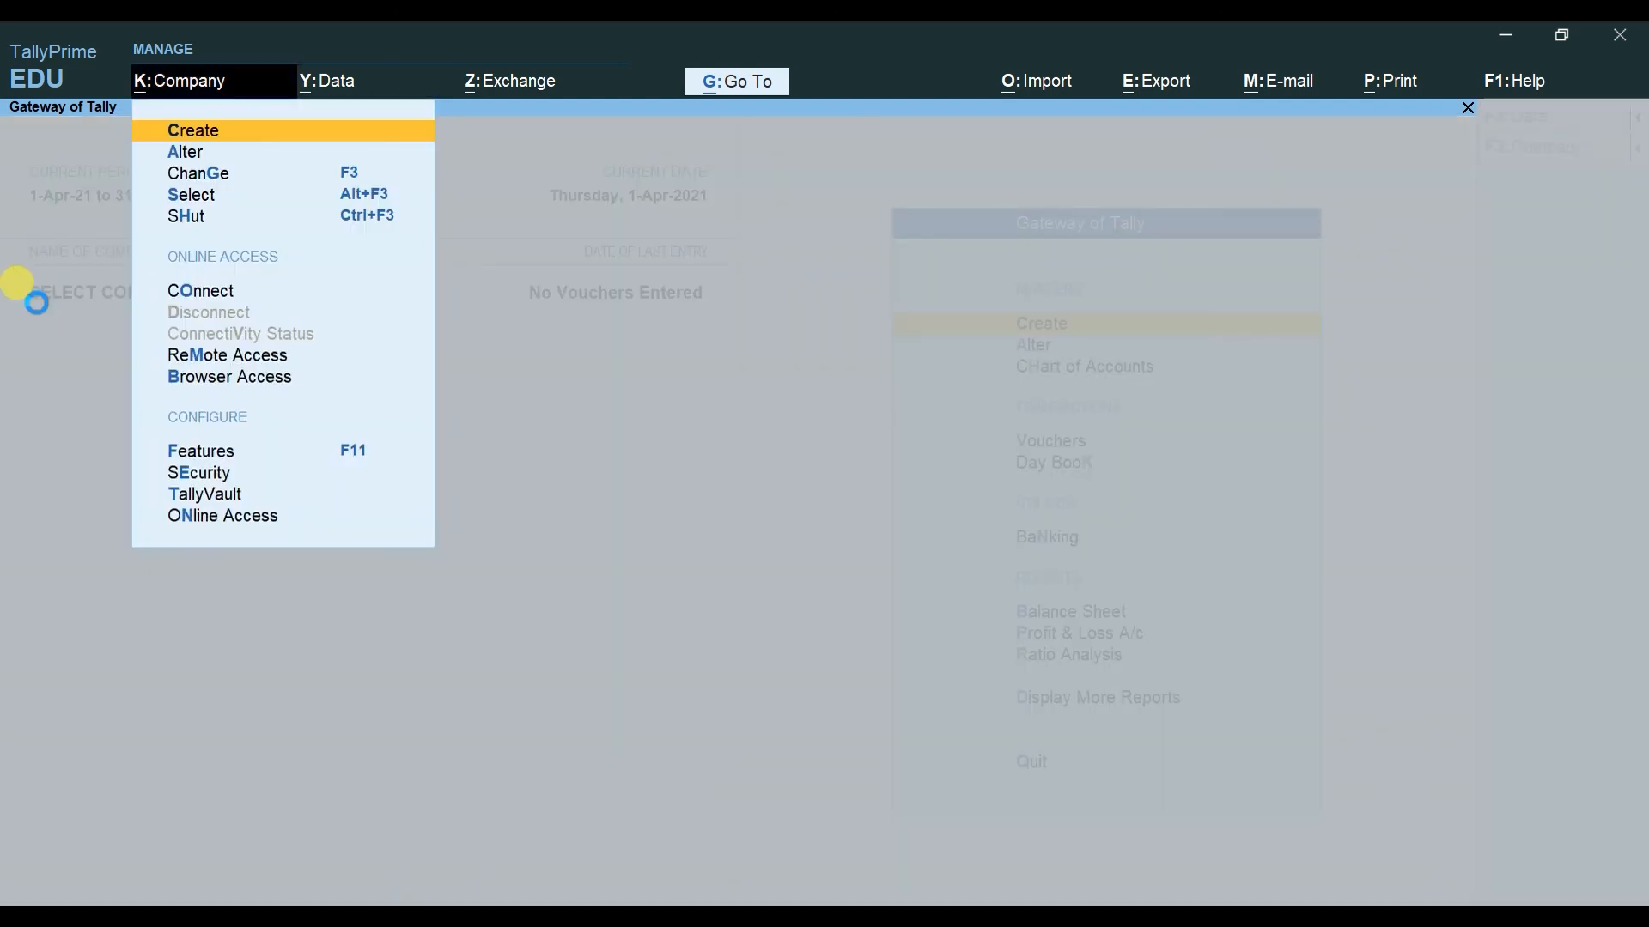
pyautogui.press('Return')
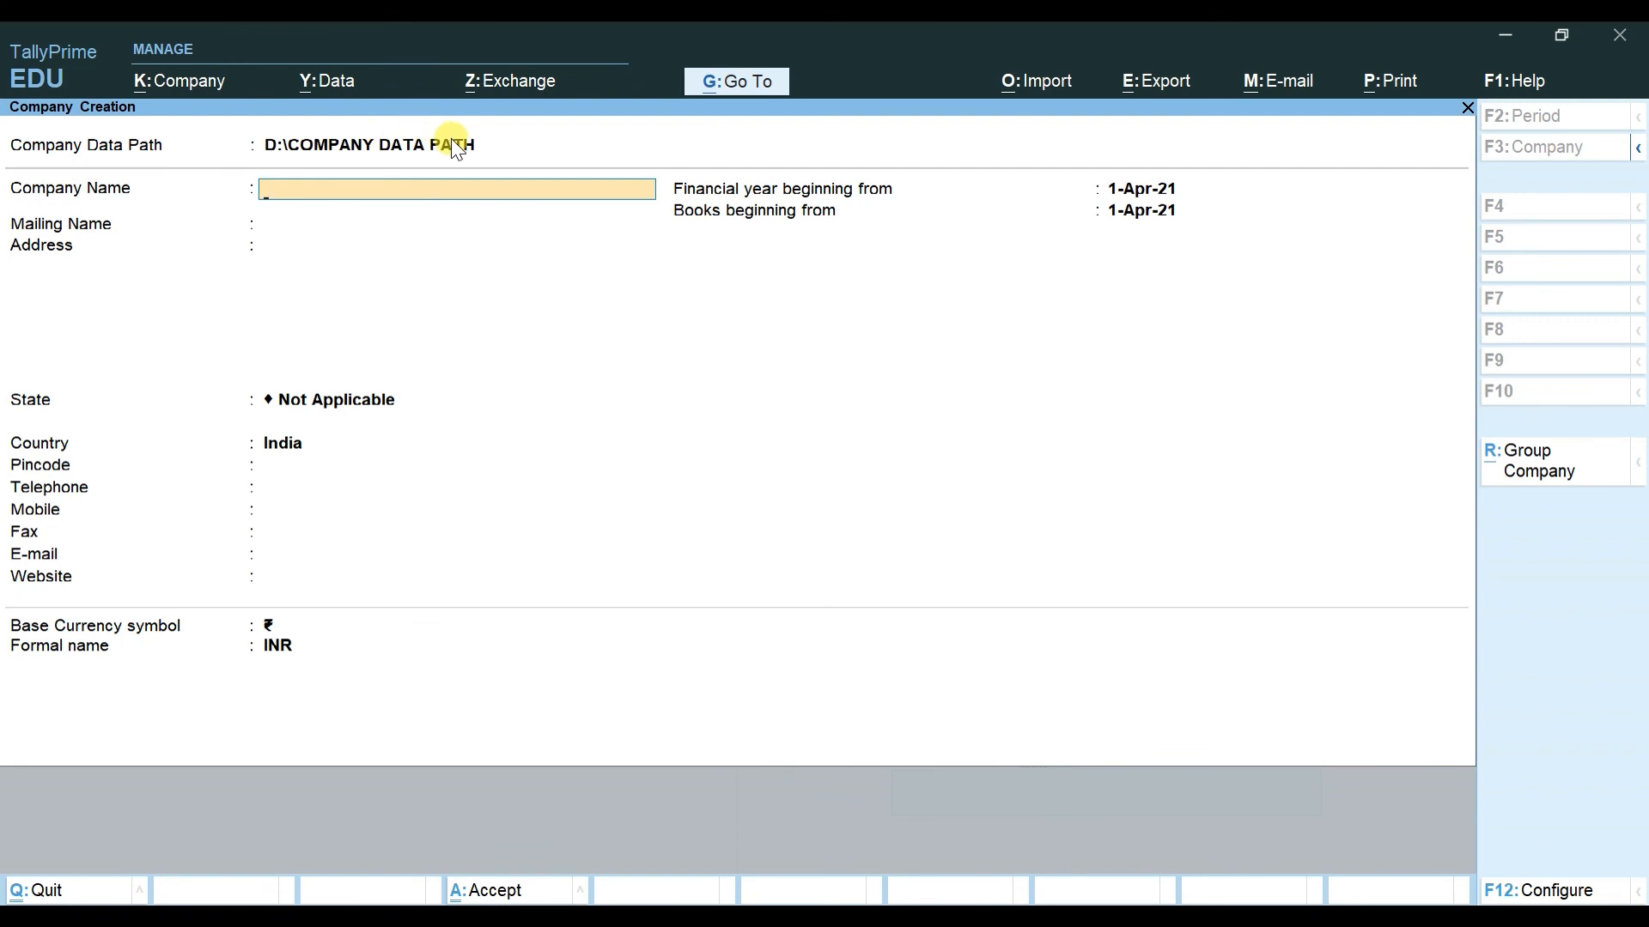
pyautogui.press('Escape')
pyautogui.press('y')
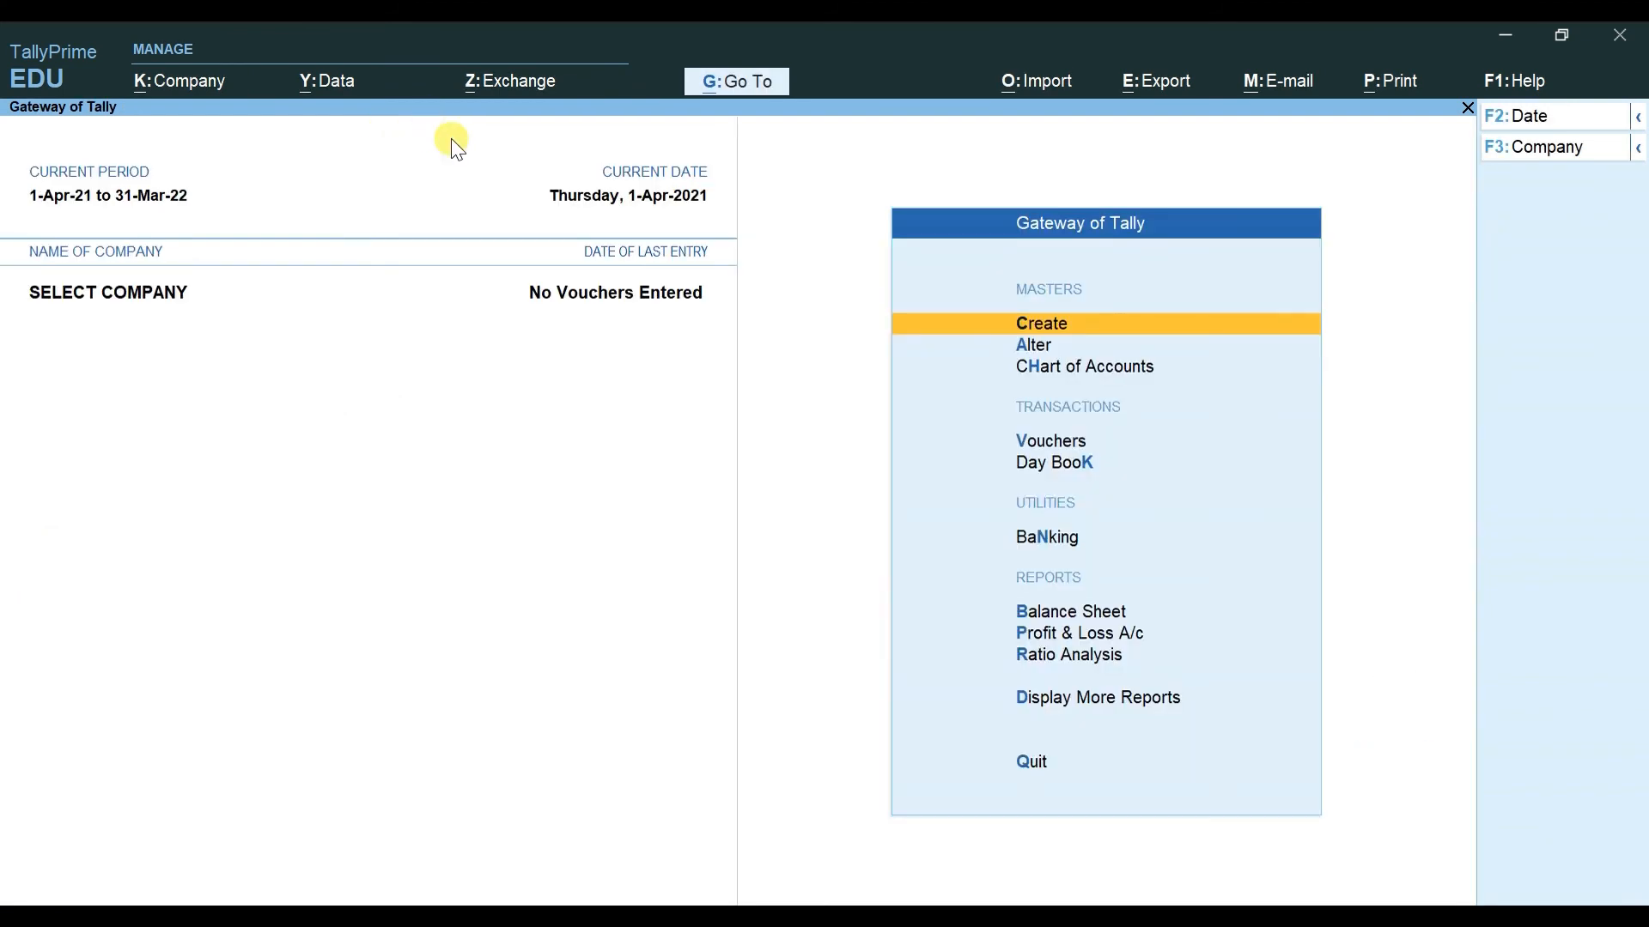
# Step: Shut SELECT COMPANY with Ctrl+F3
pyautogui.press('ctrl')
pyautogui.hotkey('ctrl', 'F3')
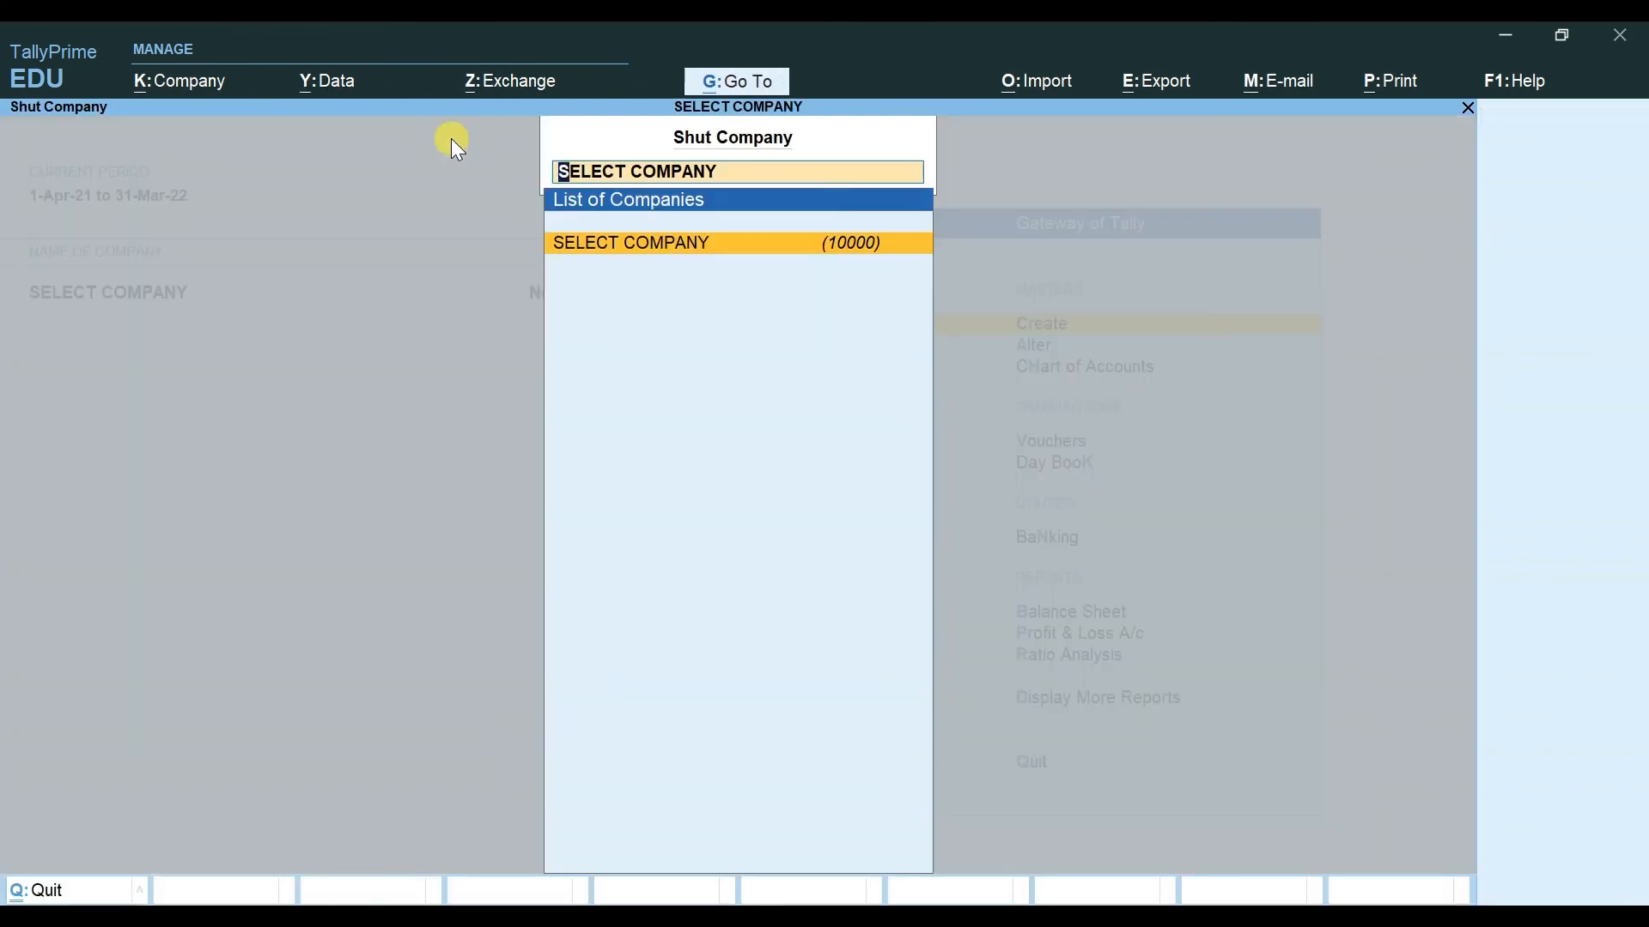
pyautogui.press('Return')
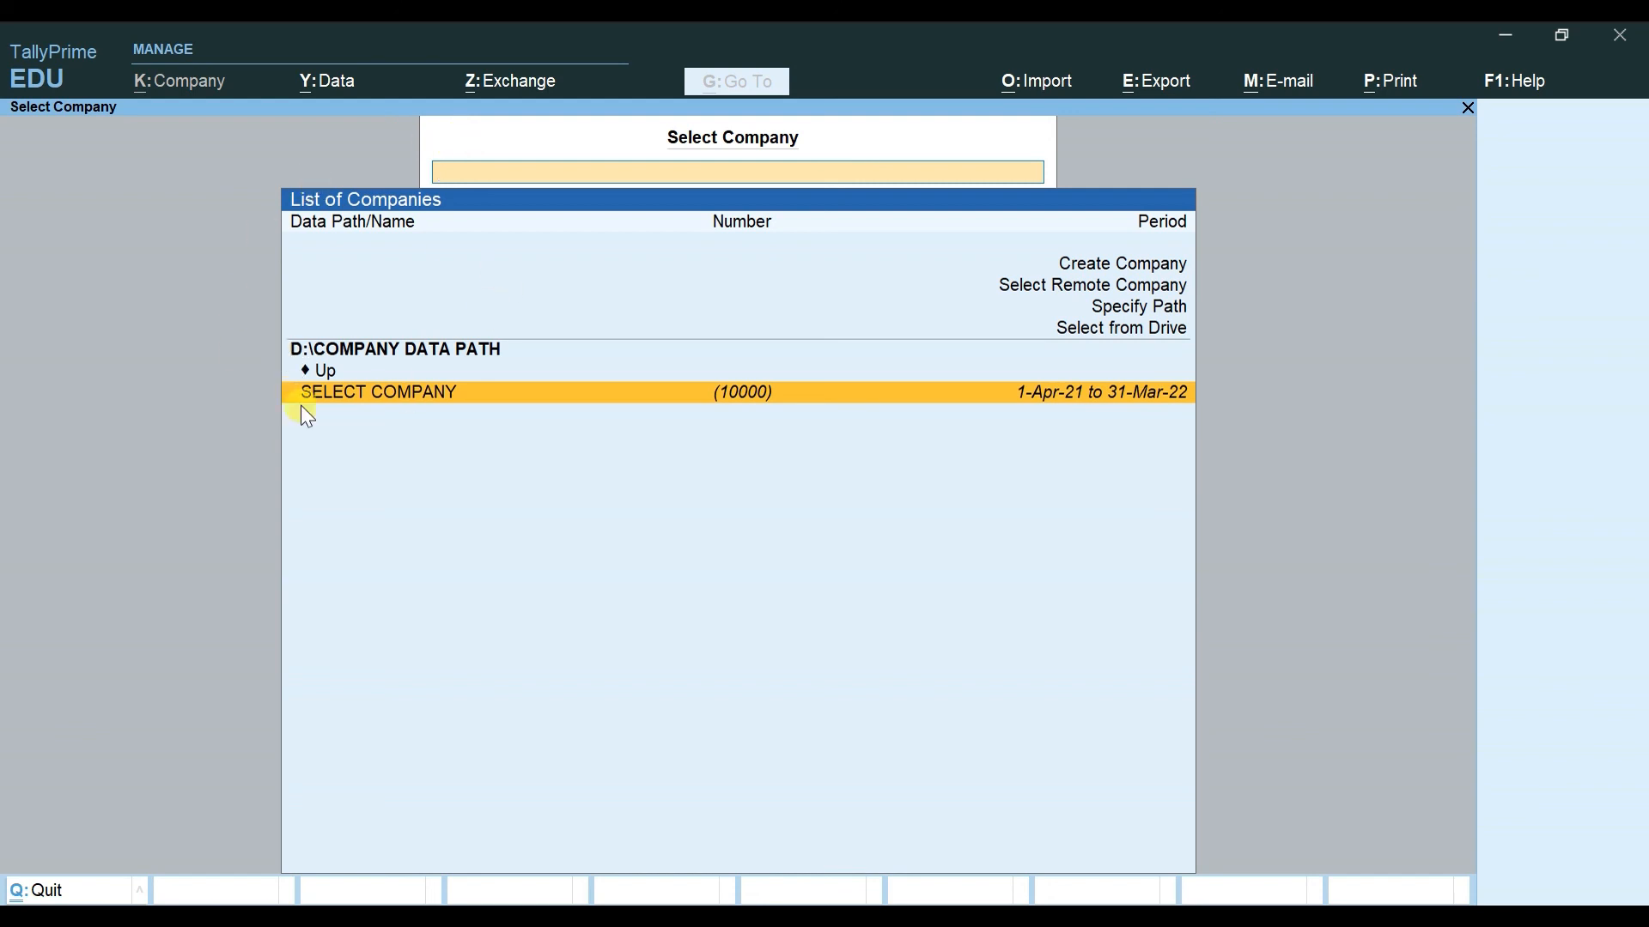
# Step: Select from Drive E:\, open TALLY COMPANY DATA, and load MY FIRST COMPANY
pyautogui.press('Up')
pyautogui.press('Up')
pyautogui.press('Up')
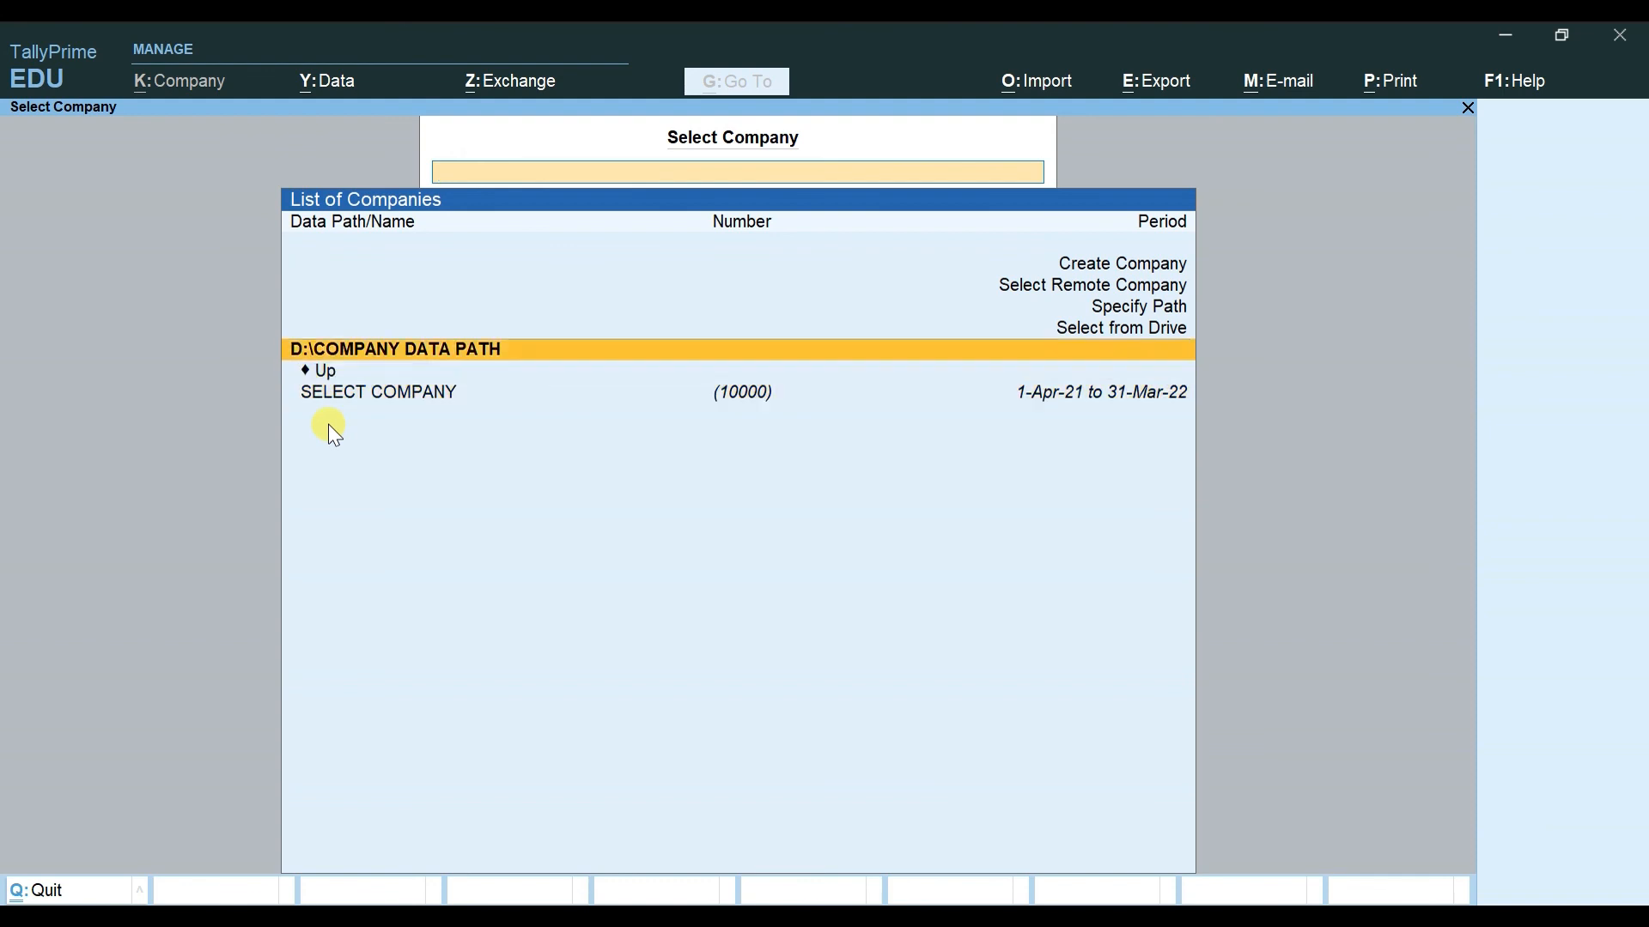
pyautogui.press('Return')
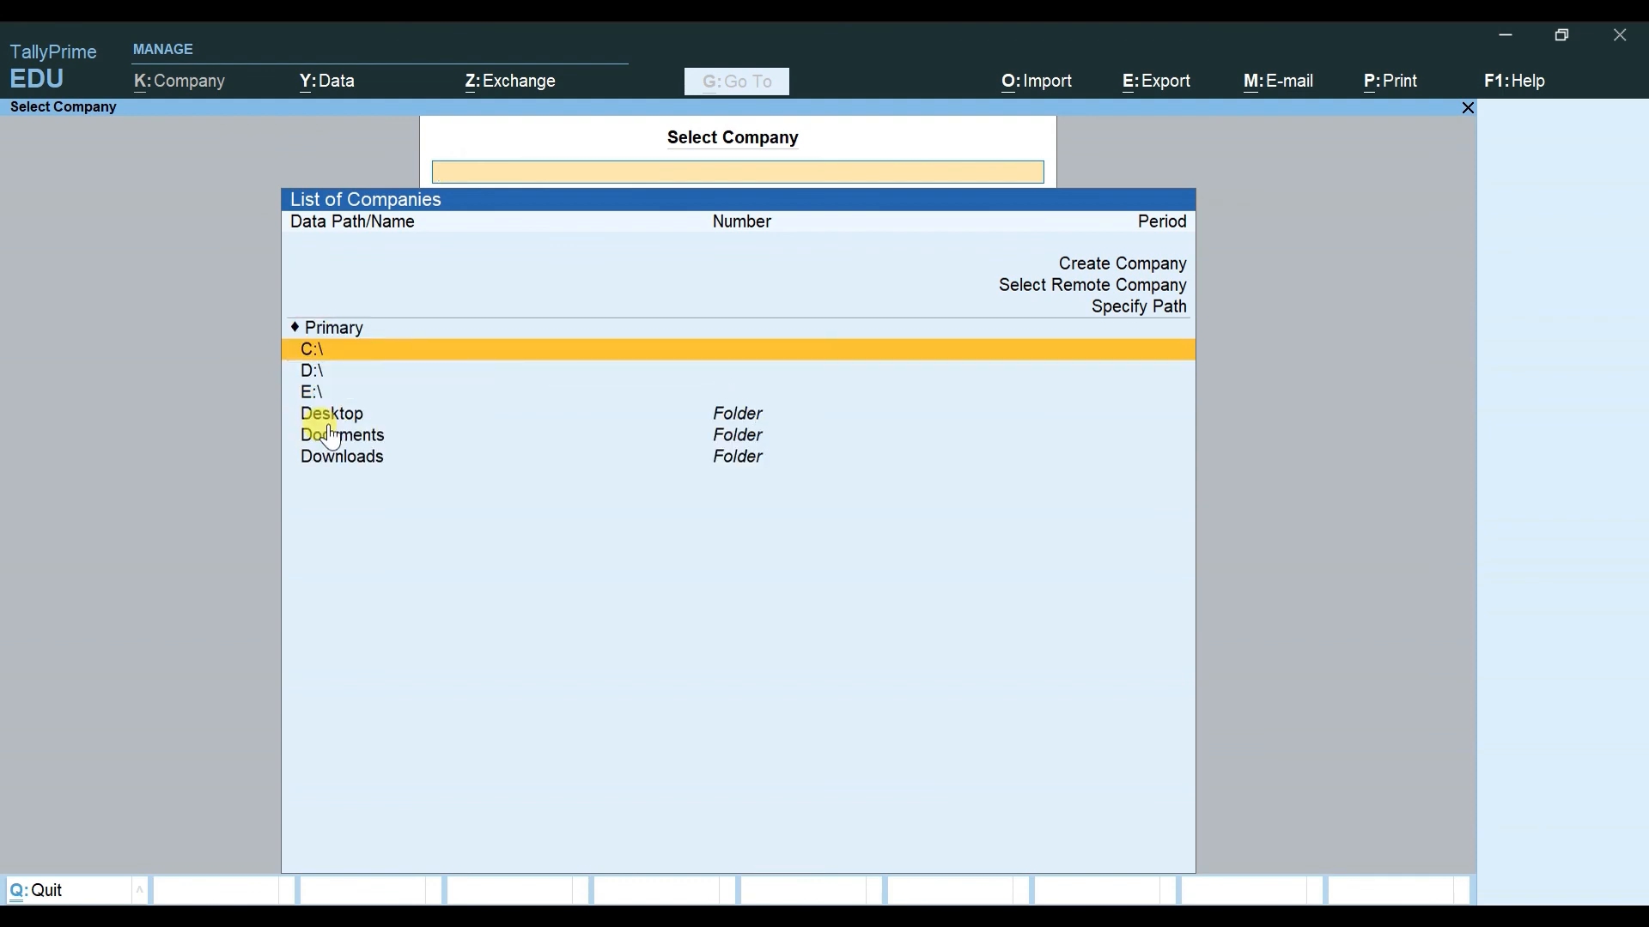
pyautogui.press('Down')
pyautogui.press('Down')
pyautogui.press('Return')
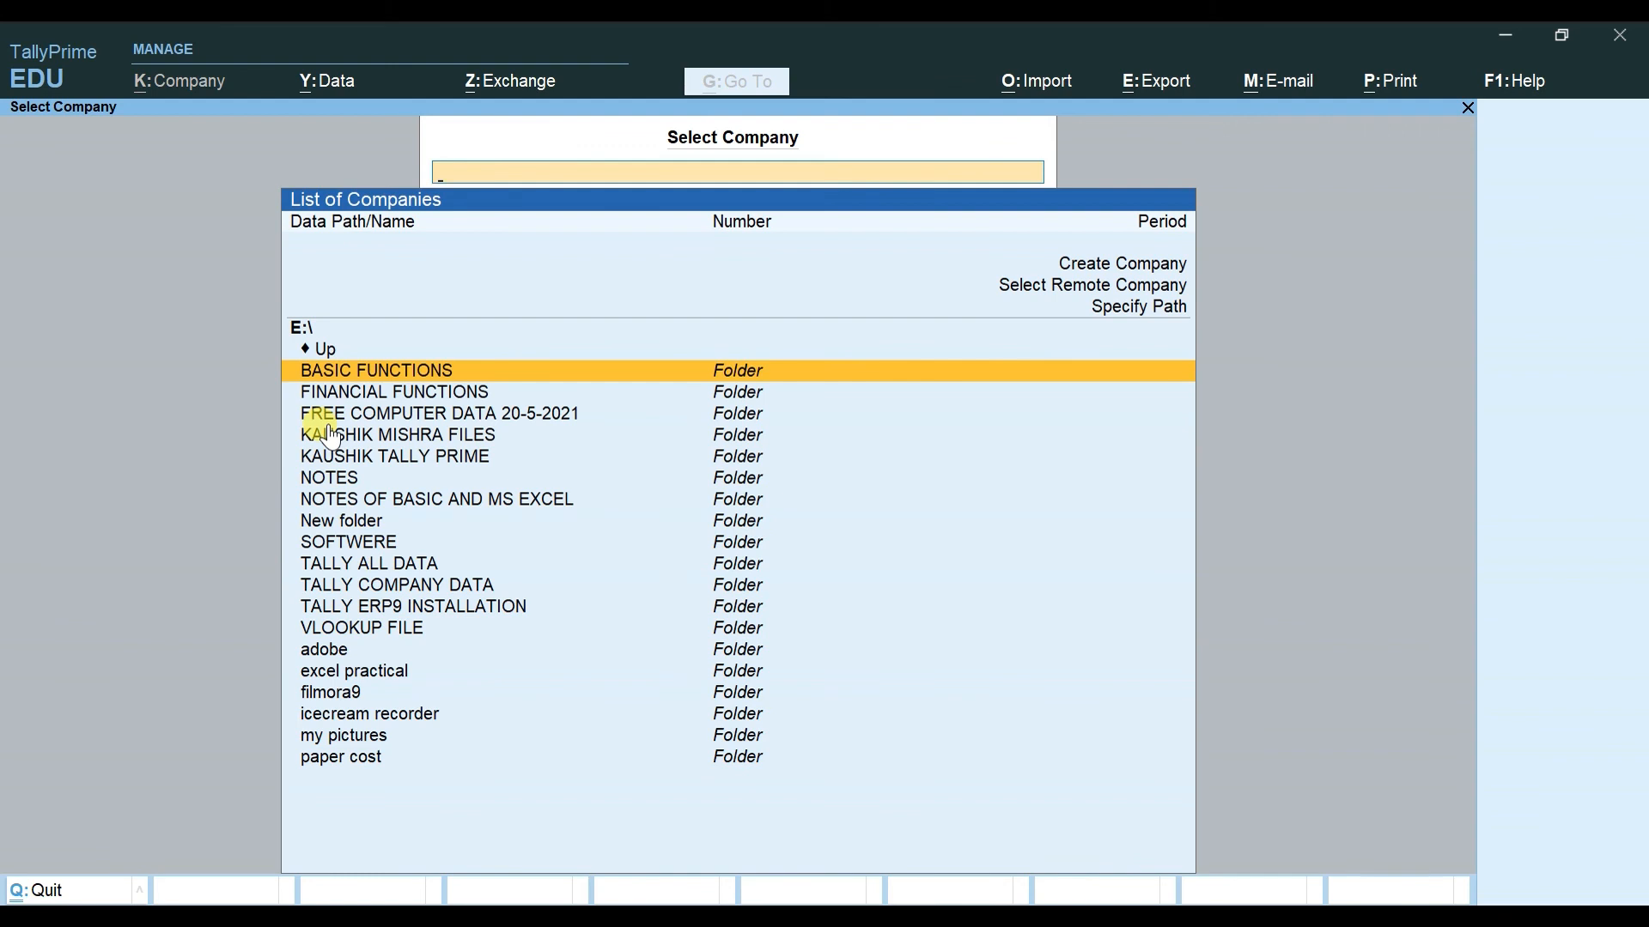
pyautogui.press('Down')
pyautogui.press('Down')
pyautogui.press('Down')
pyautogui.press('Down')
pyautogui.press('Down')
pyautogui.press('Down')
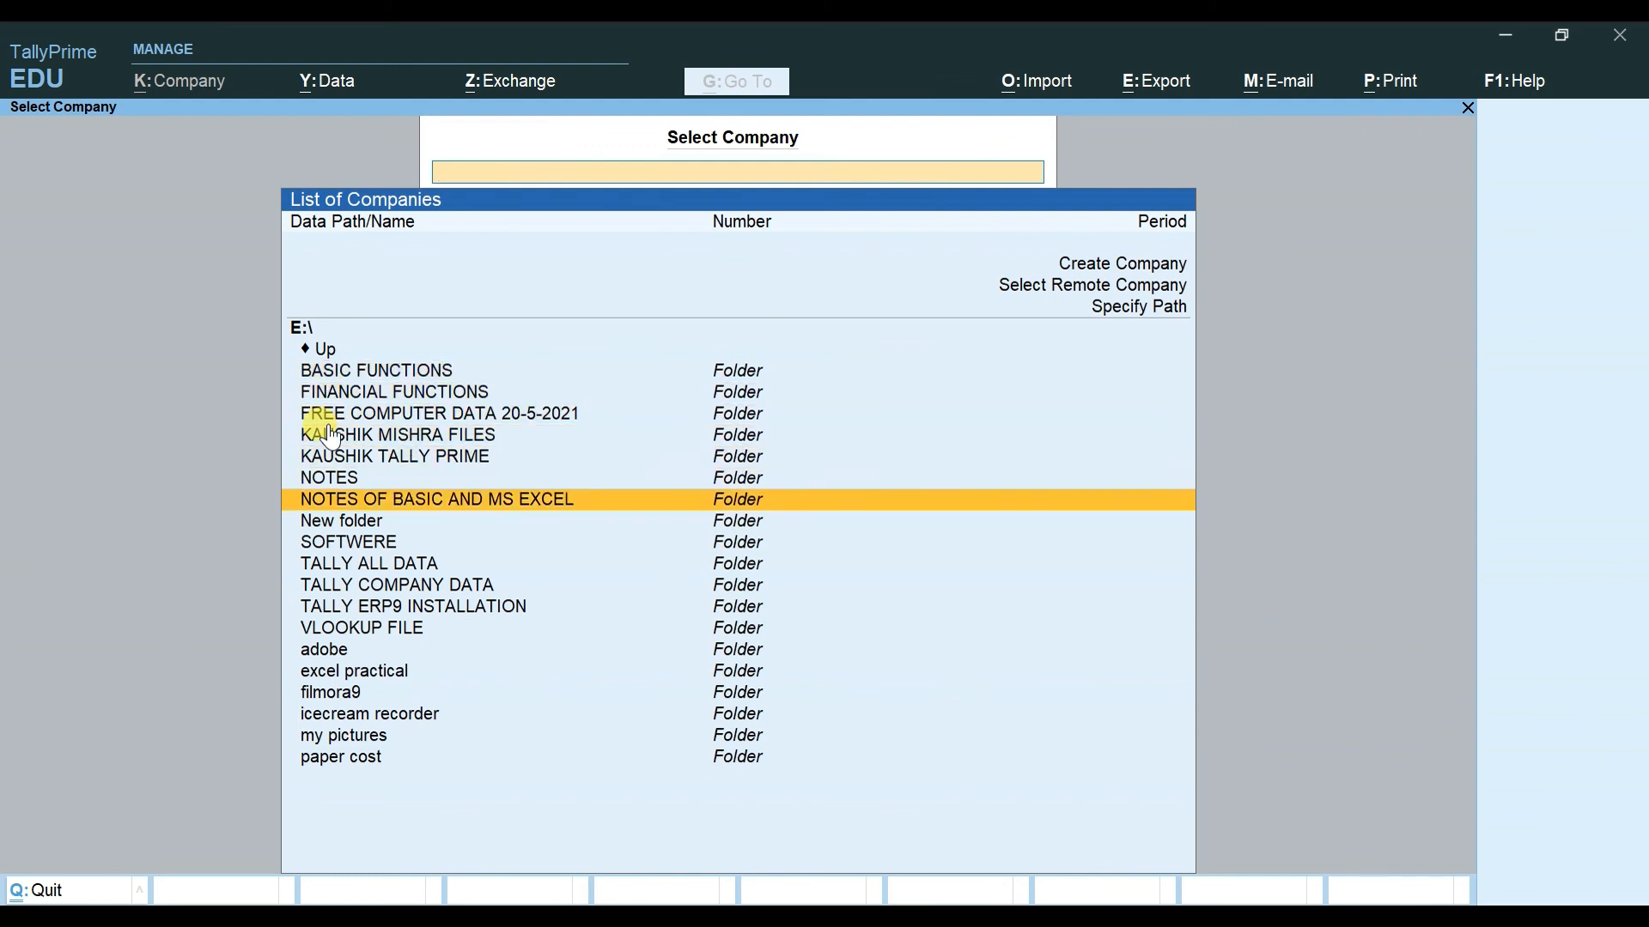
pyautogui.press('Up')
pyautogui.press('Down')
pyautogui.press('Down')
pyautogui.press('Down')
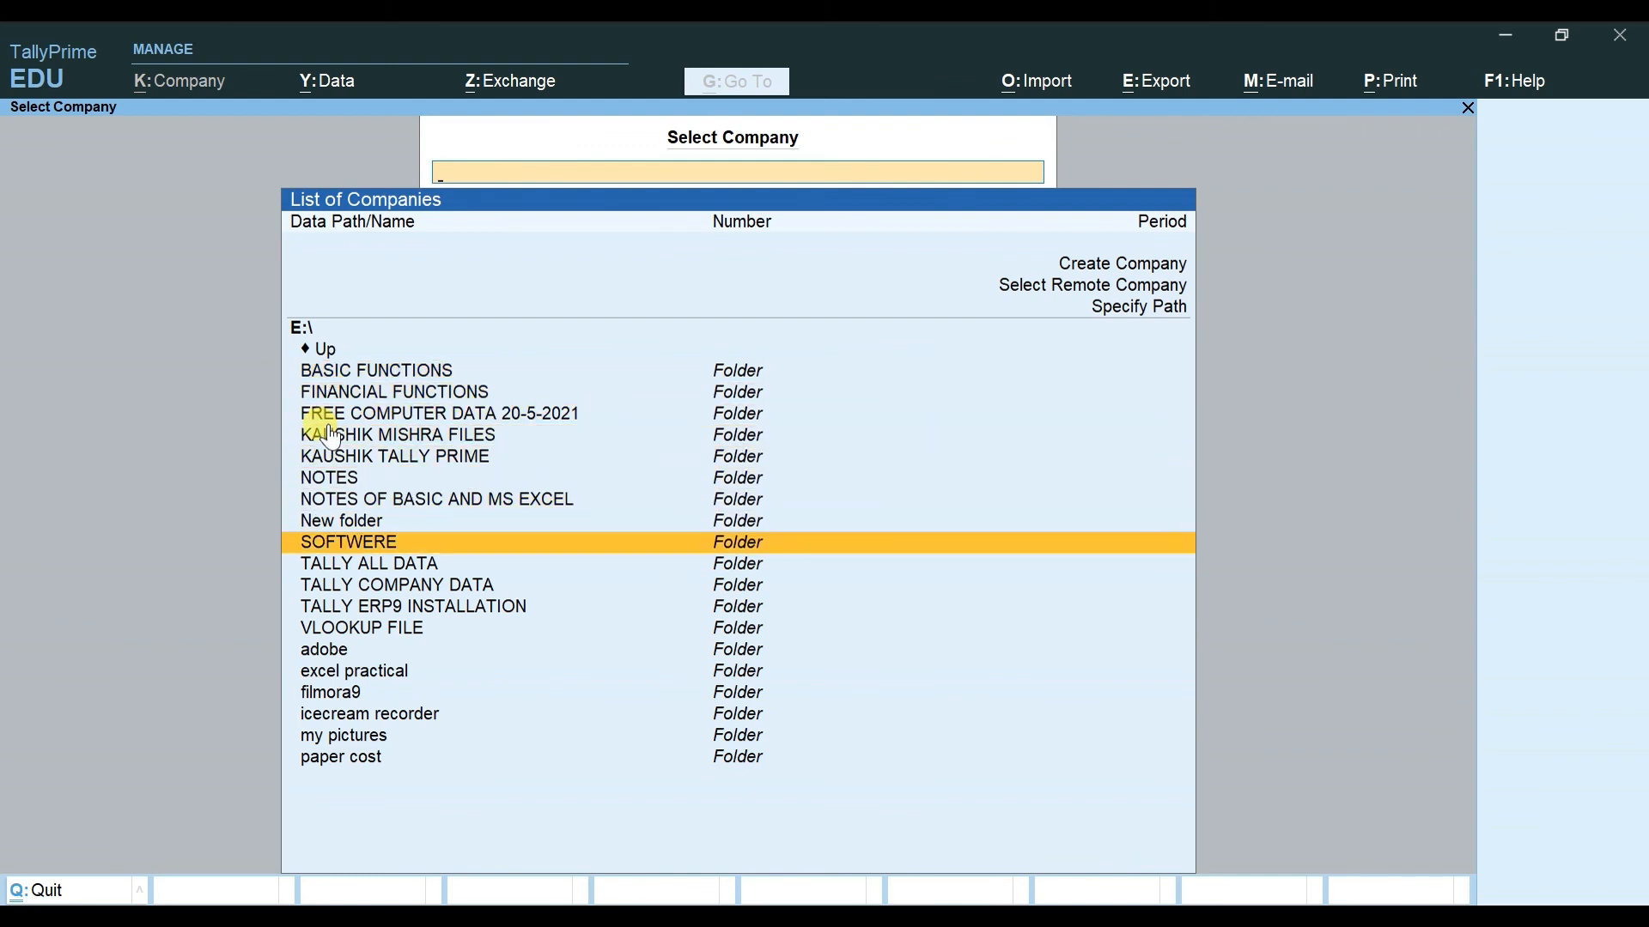
pyautogui.press('Down')
pyautogui.press('Down')
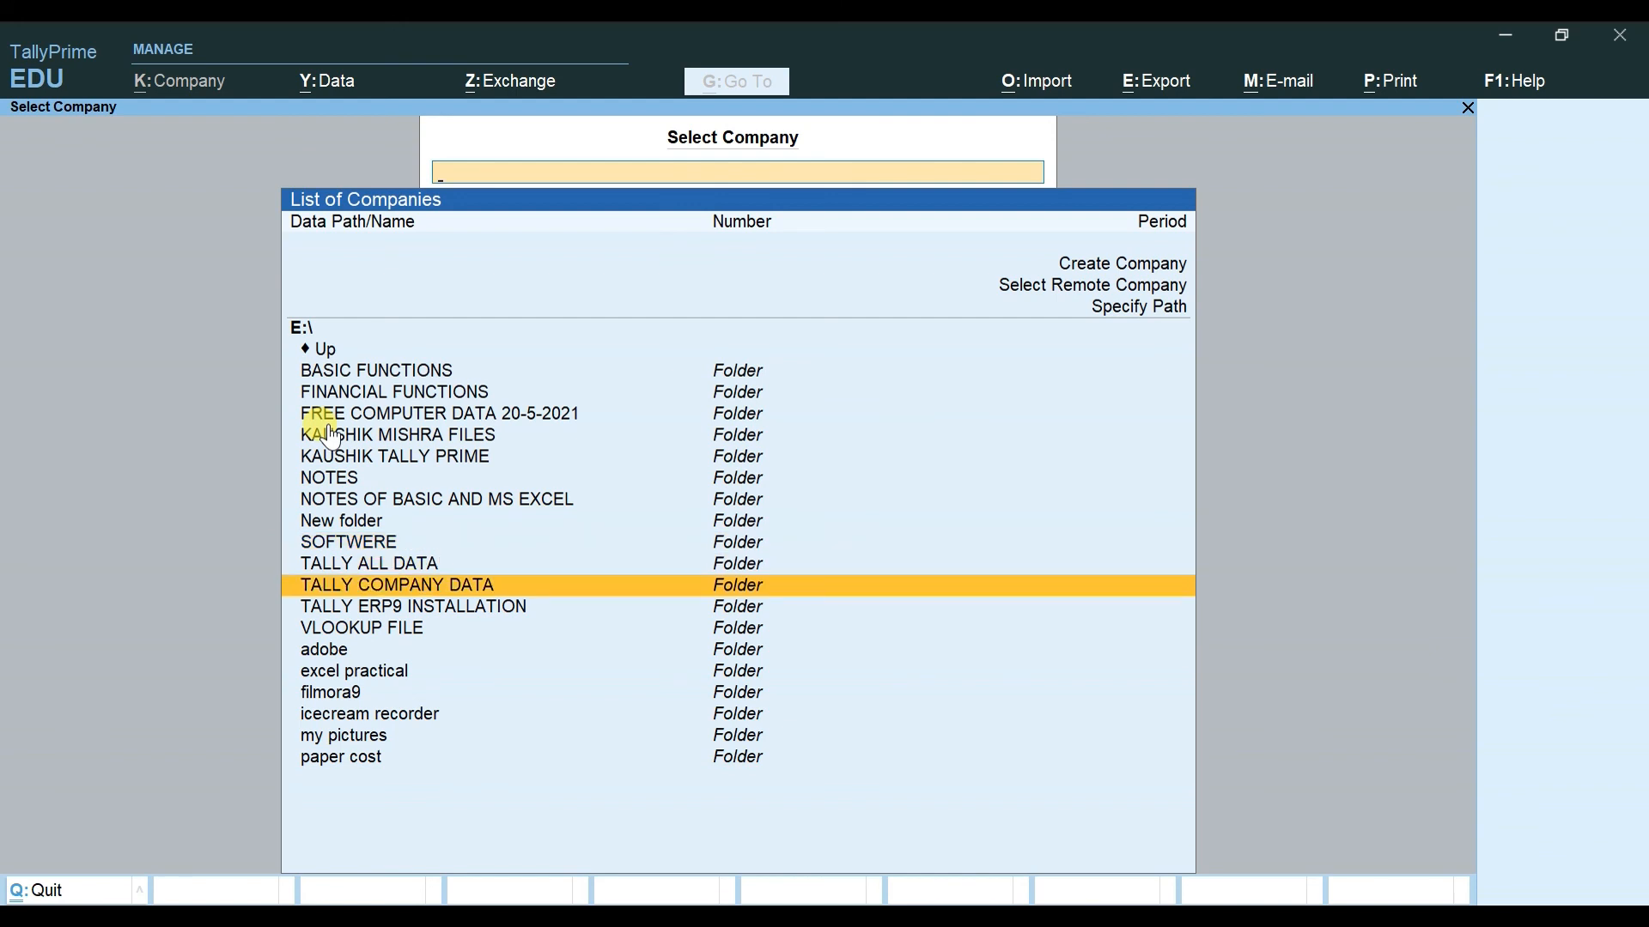
pyautogui.press('Return')
pyautogui.press('Down')
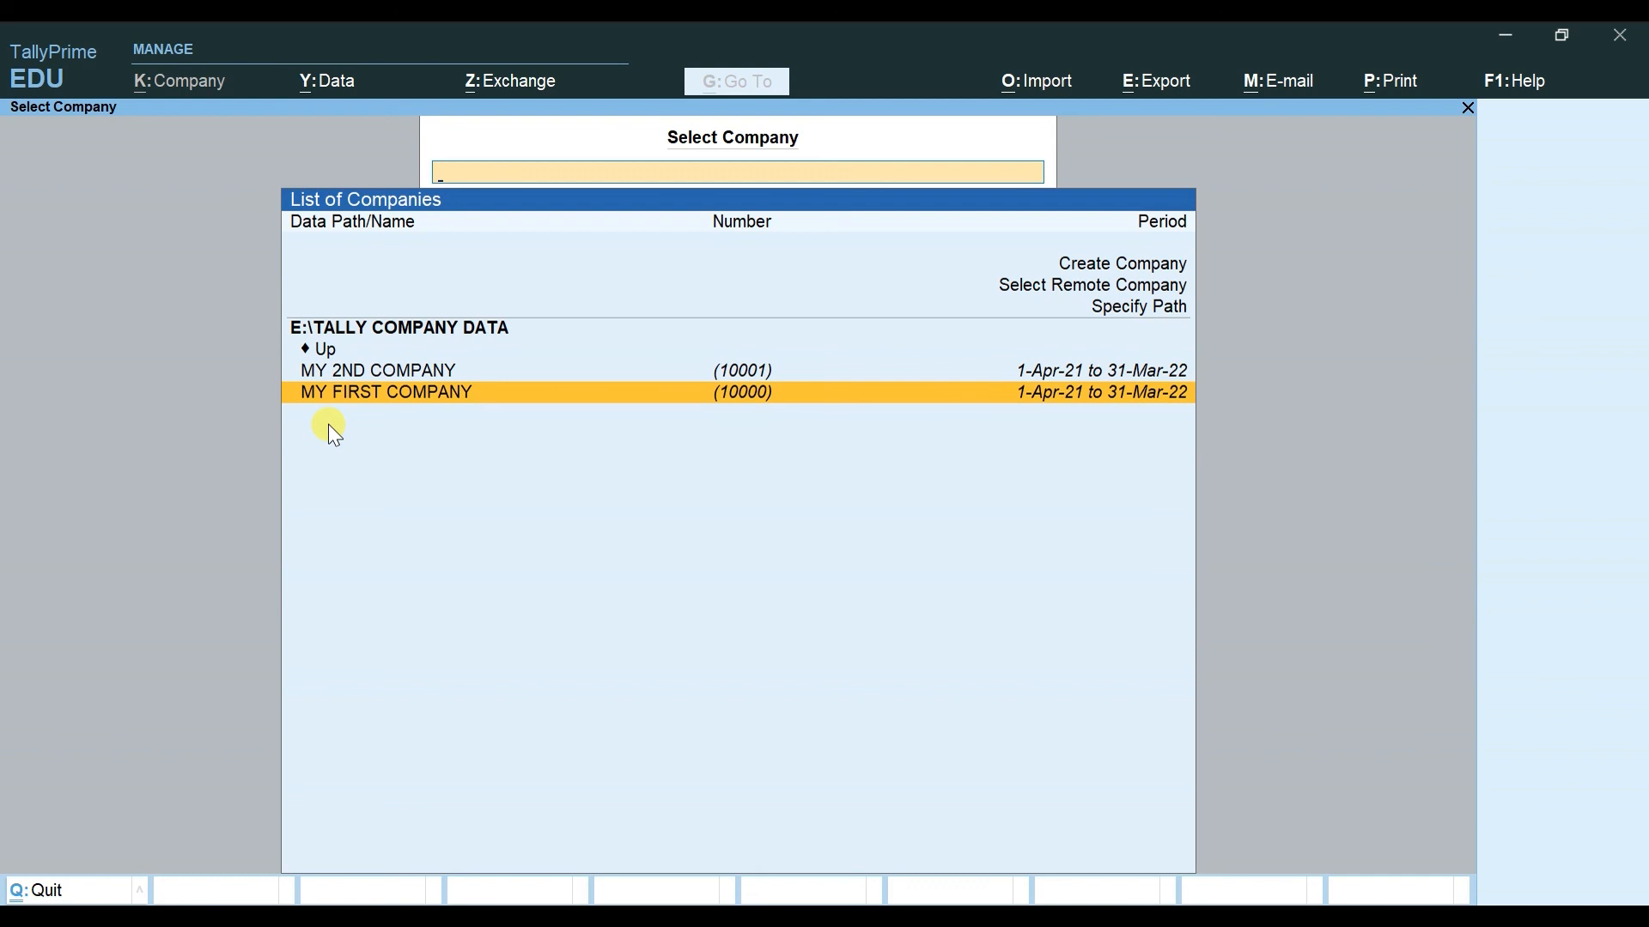
pyautogui.press('Return')
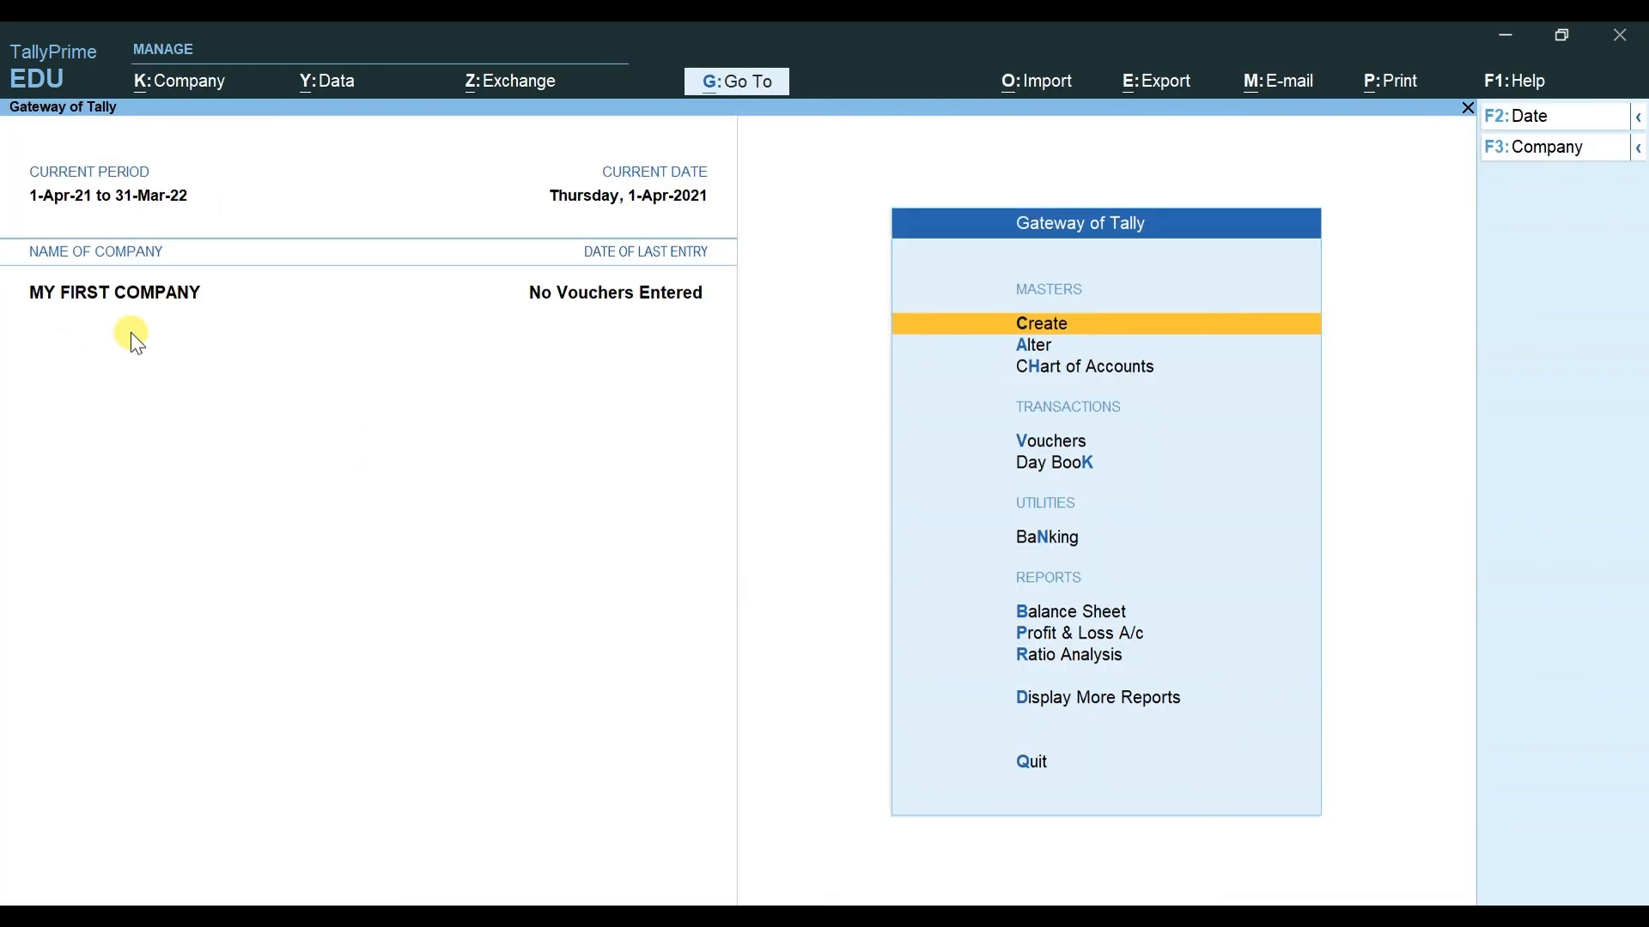
pyautogui.hotkey('alt', 'k')
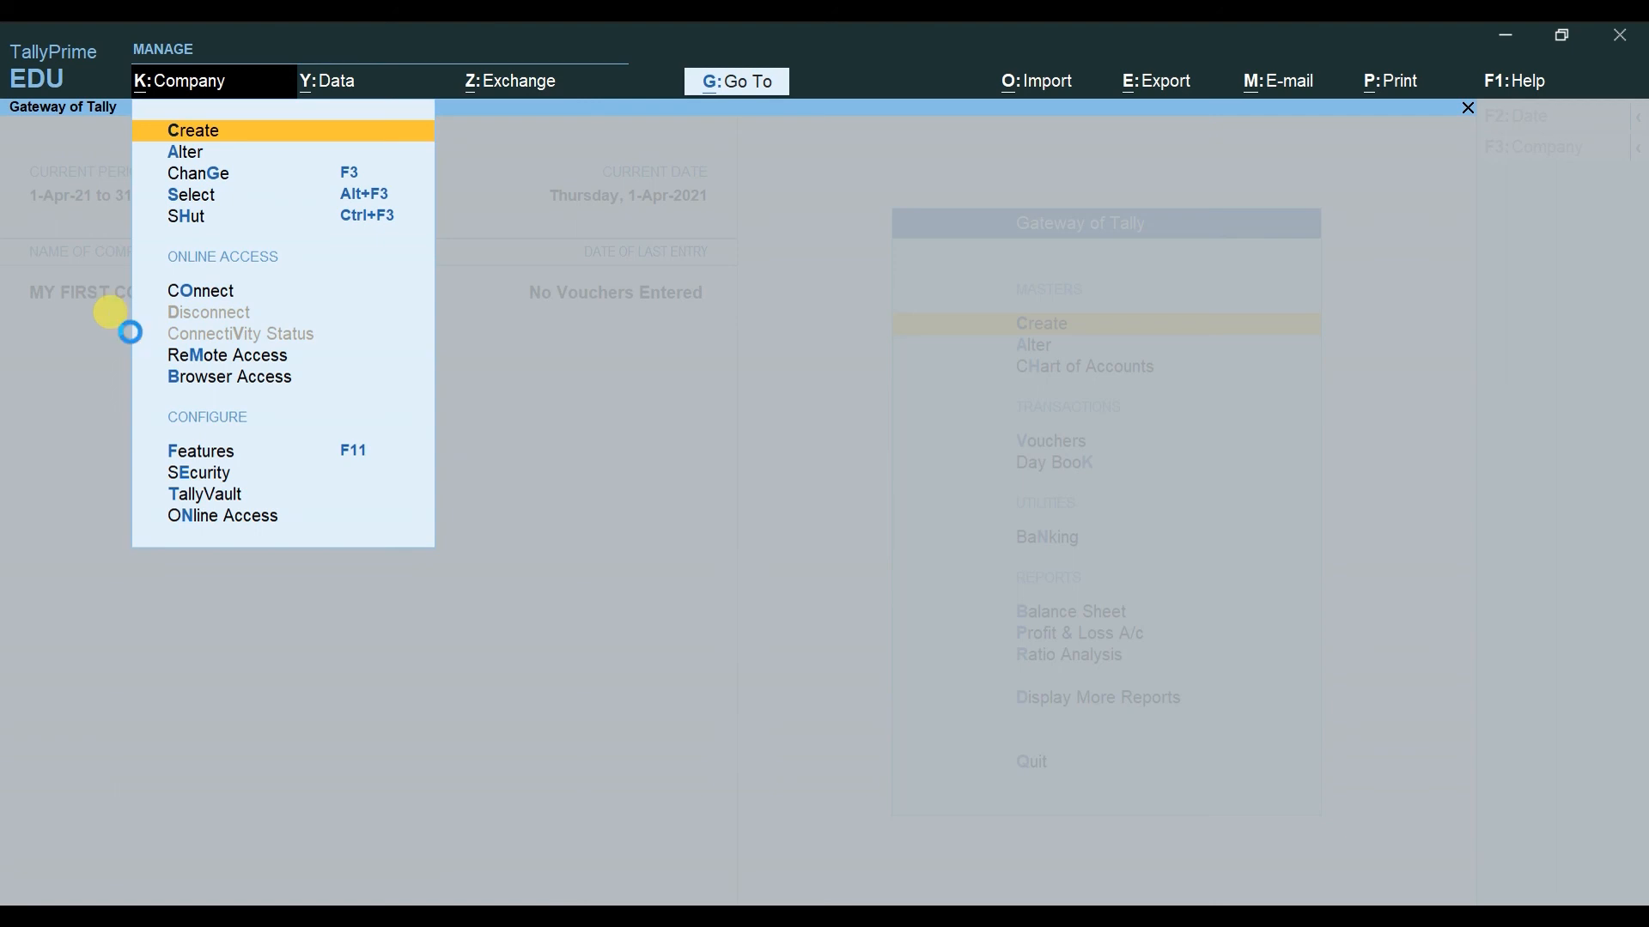
pyautogui.press('Return')
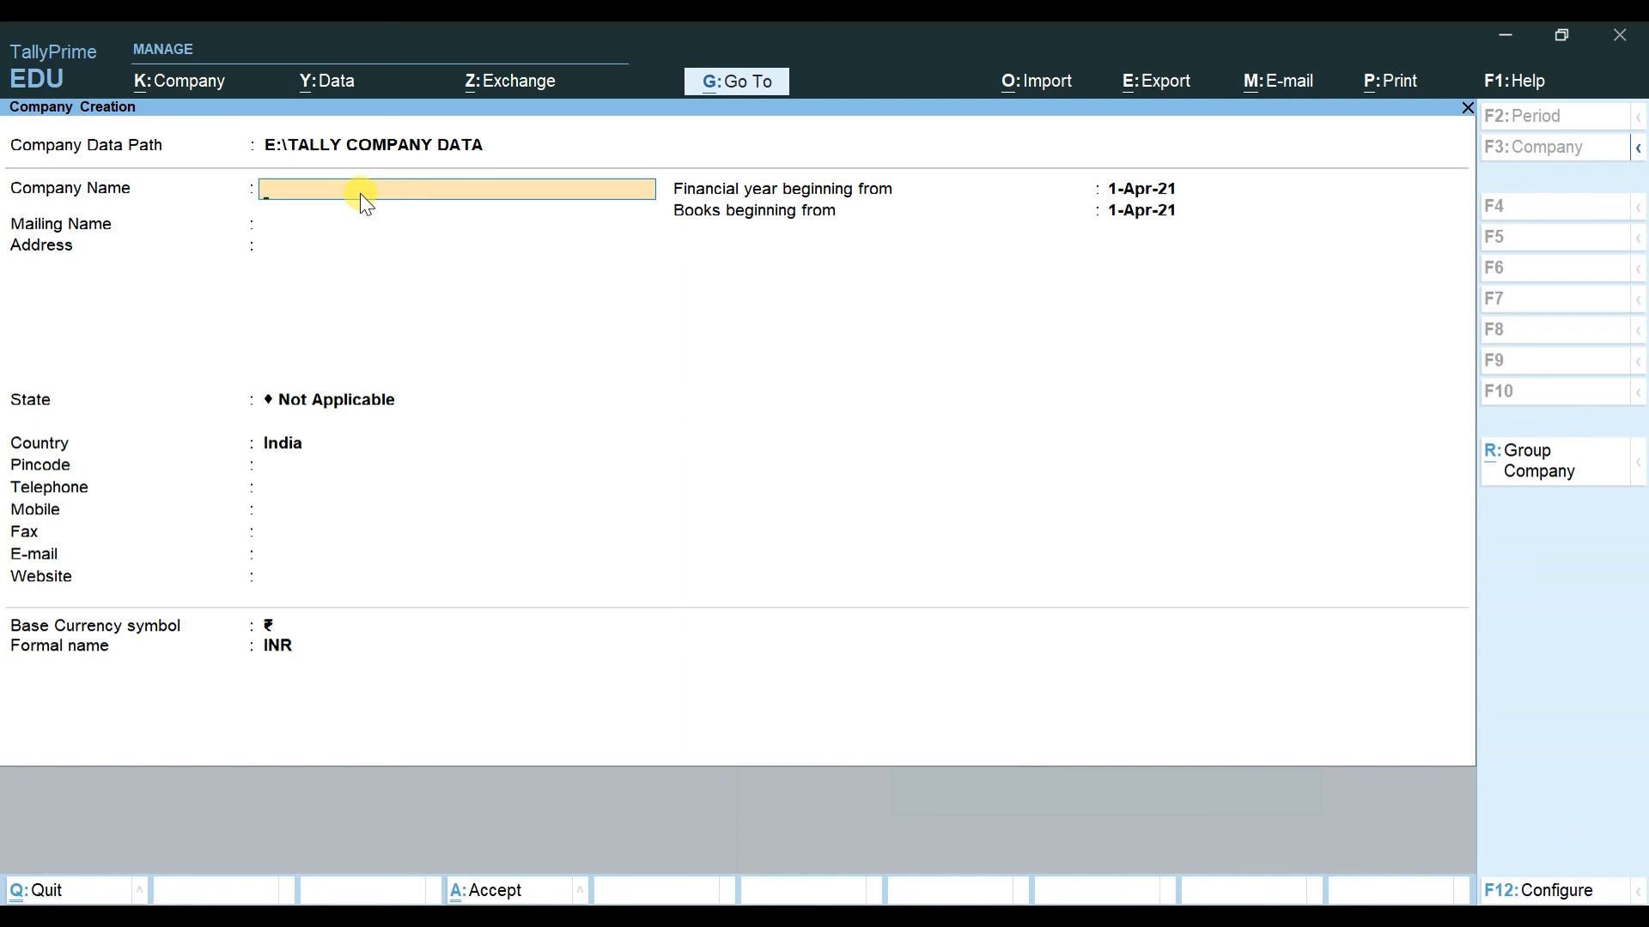
pyautogui.press('Escape')
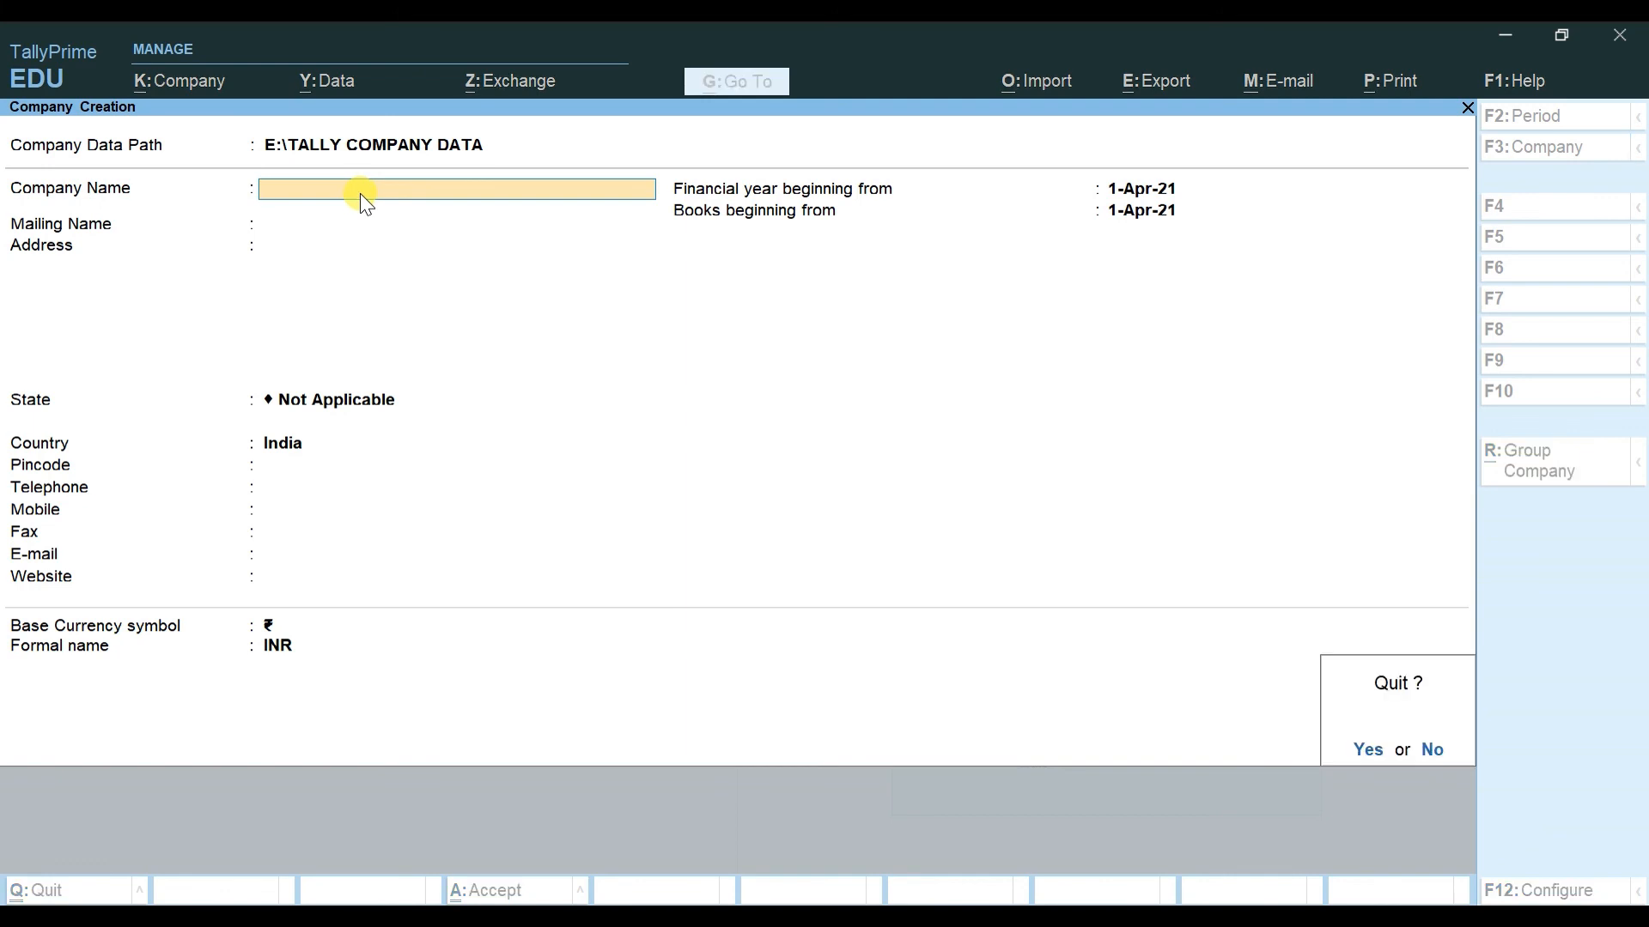
pyautogui.press('Return')
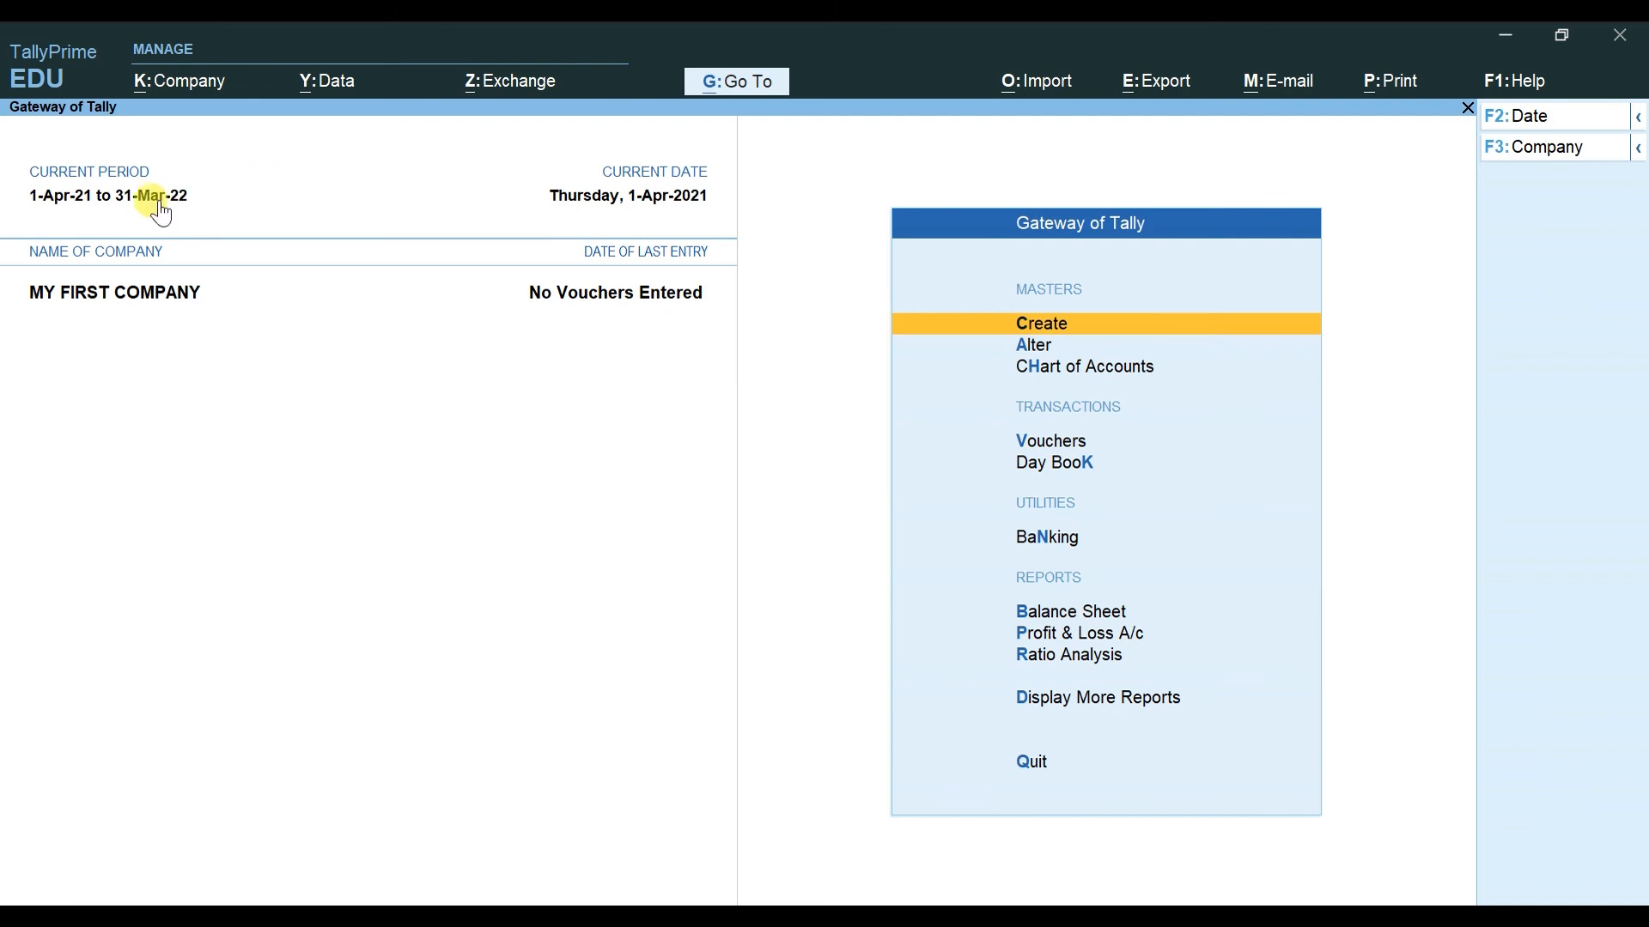
# Step: Open the K: Company menu and move through Change, Select and Shut Company options
pyautogui.click(194, 93)
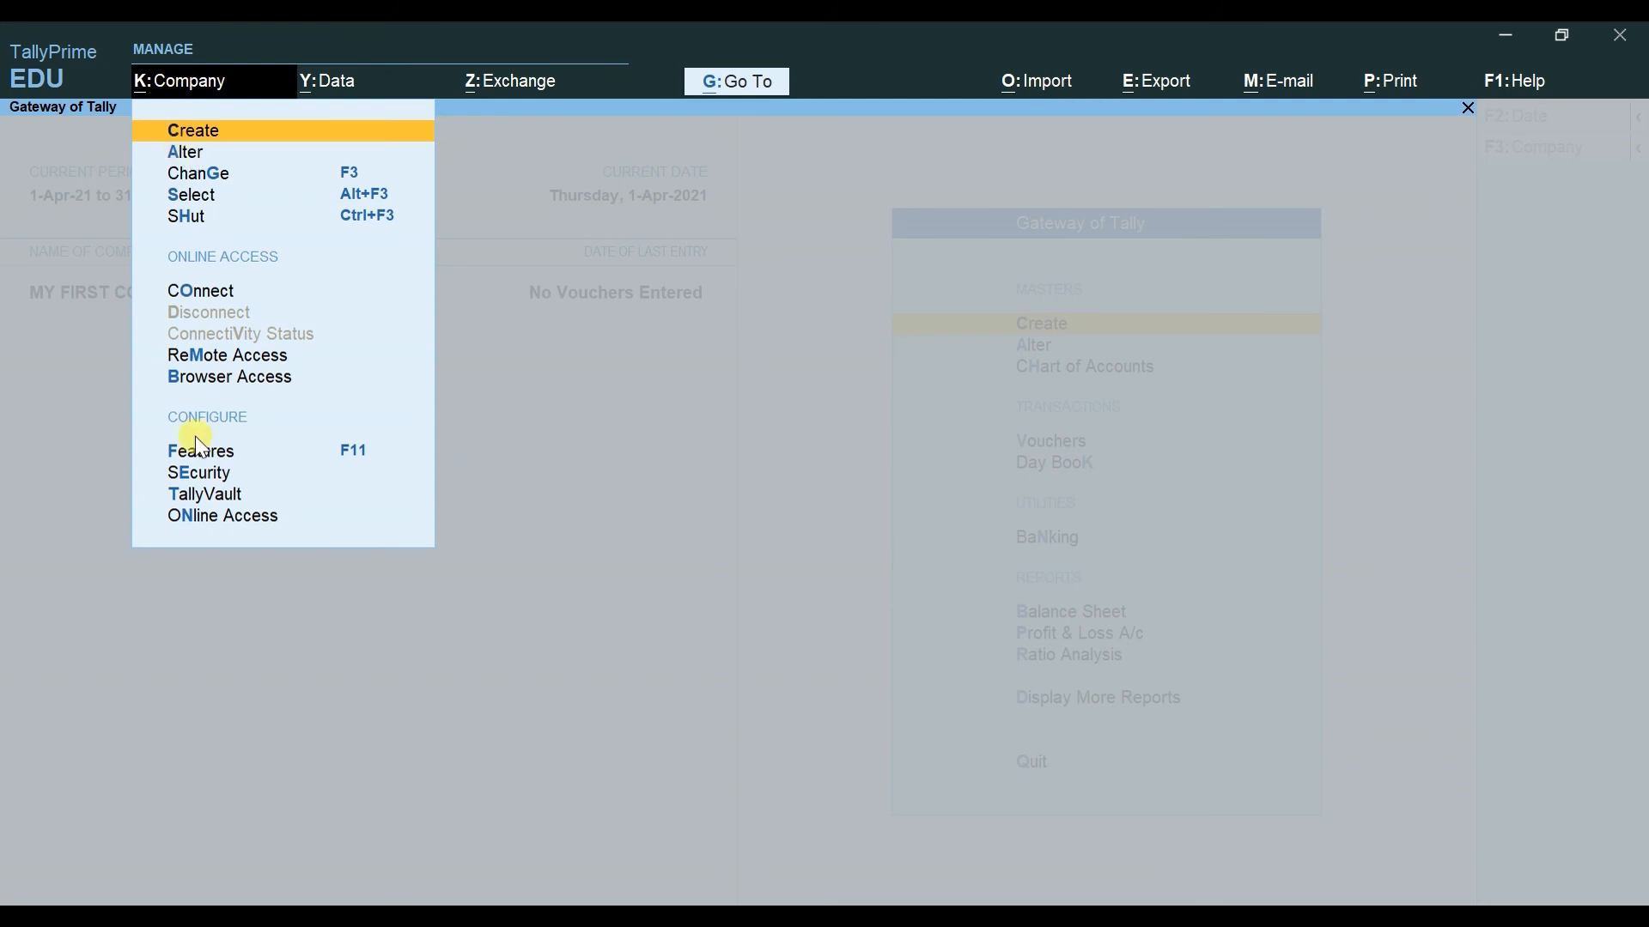
pyautogui.press('Down')
pyautogui.press('Down')
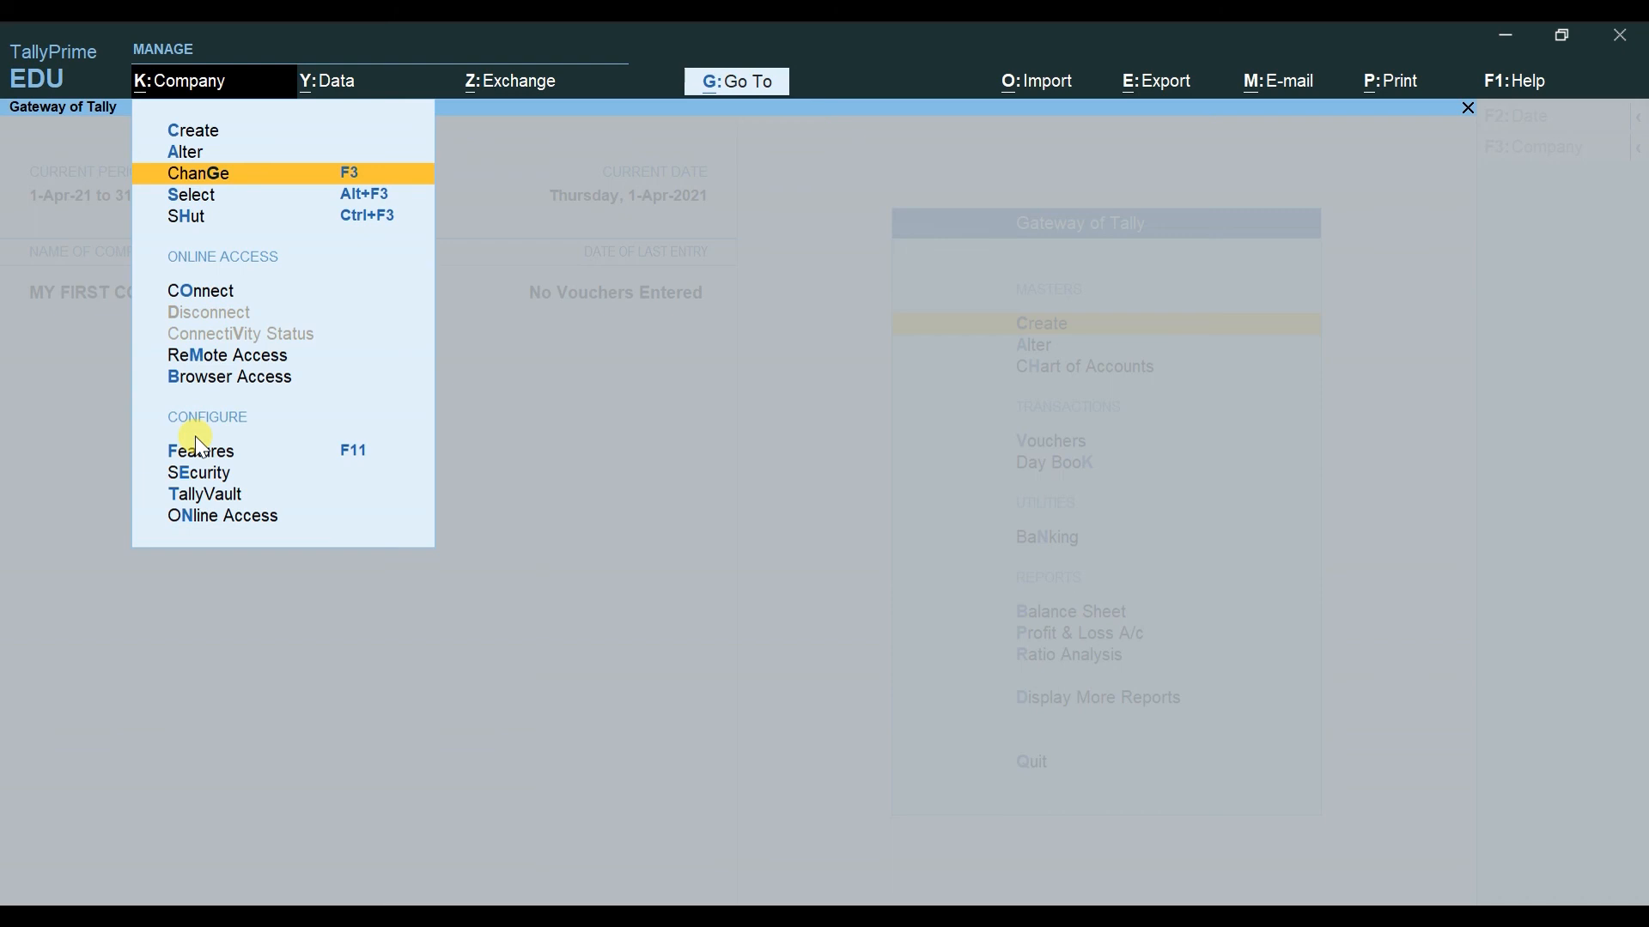
pyautogui.press('Down')
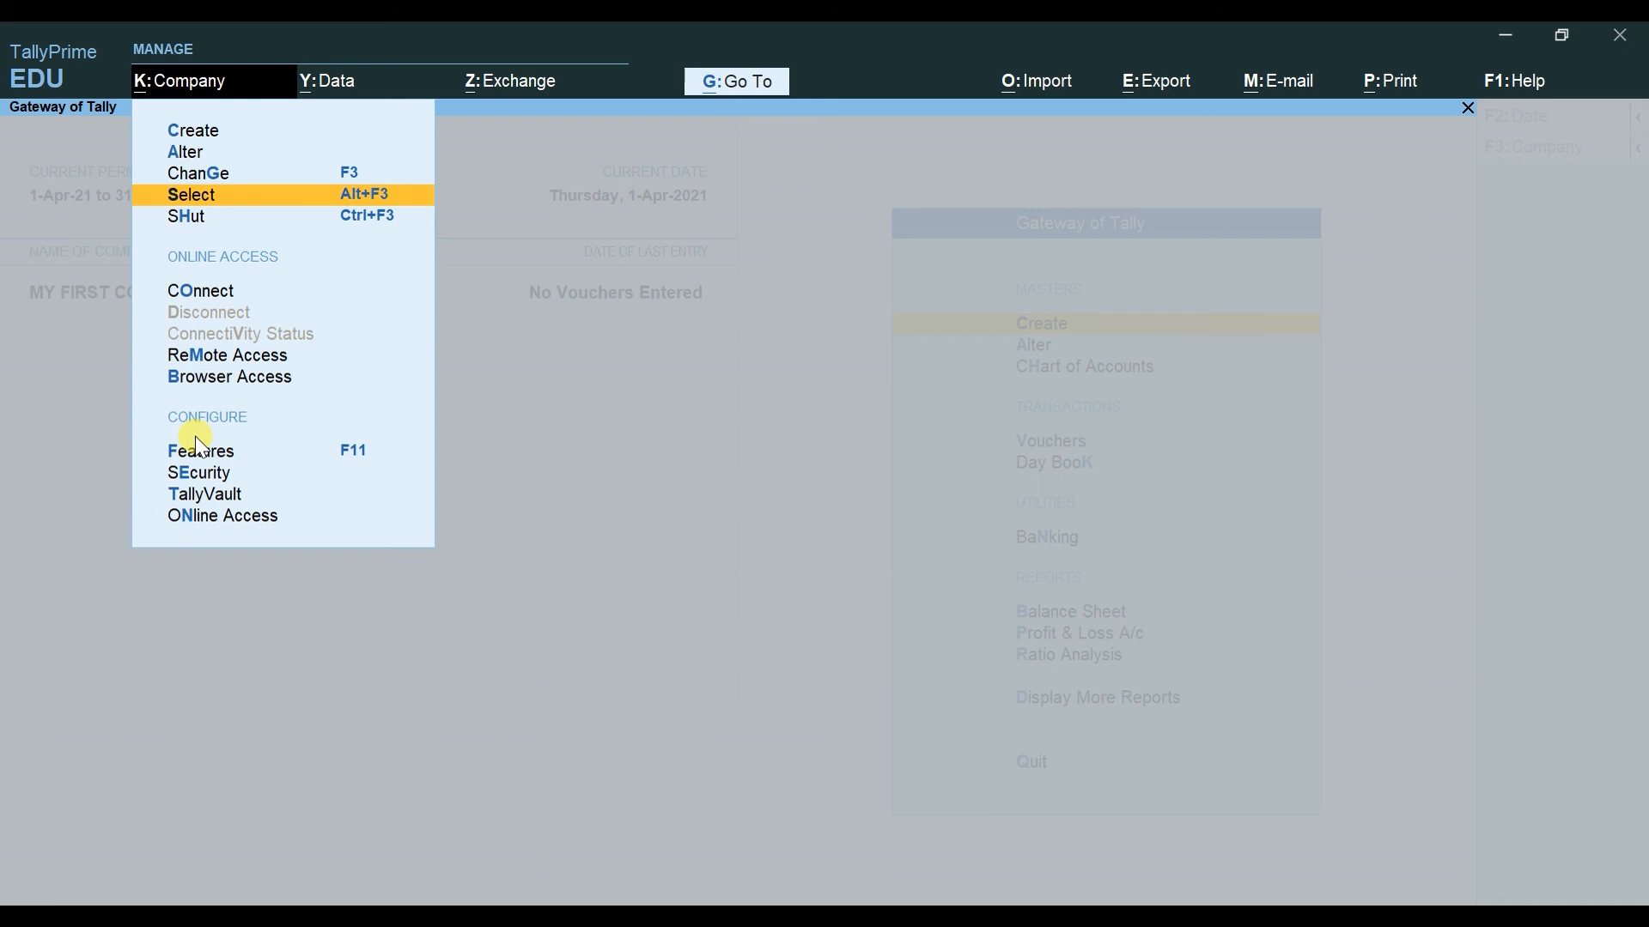
pyautogui.press('Down')
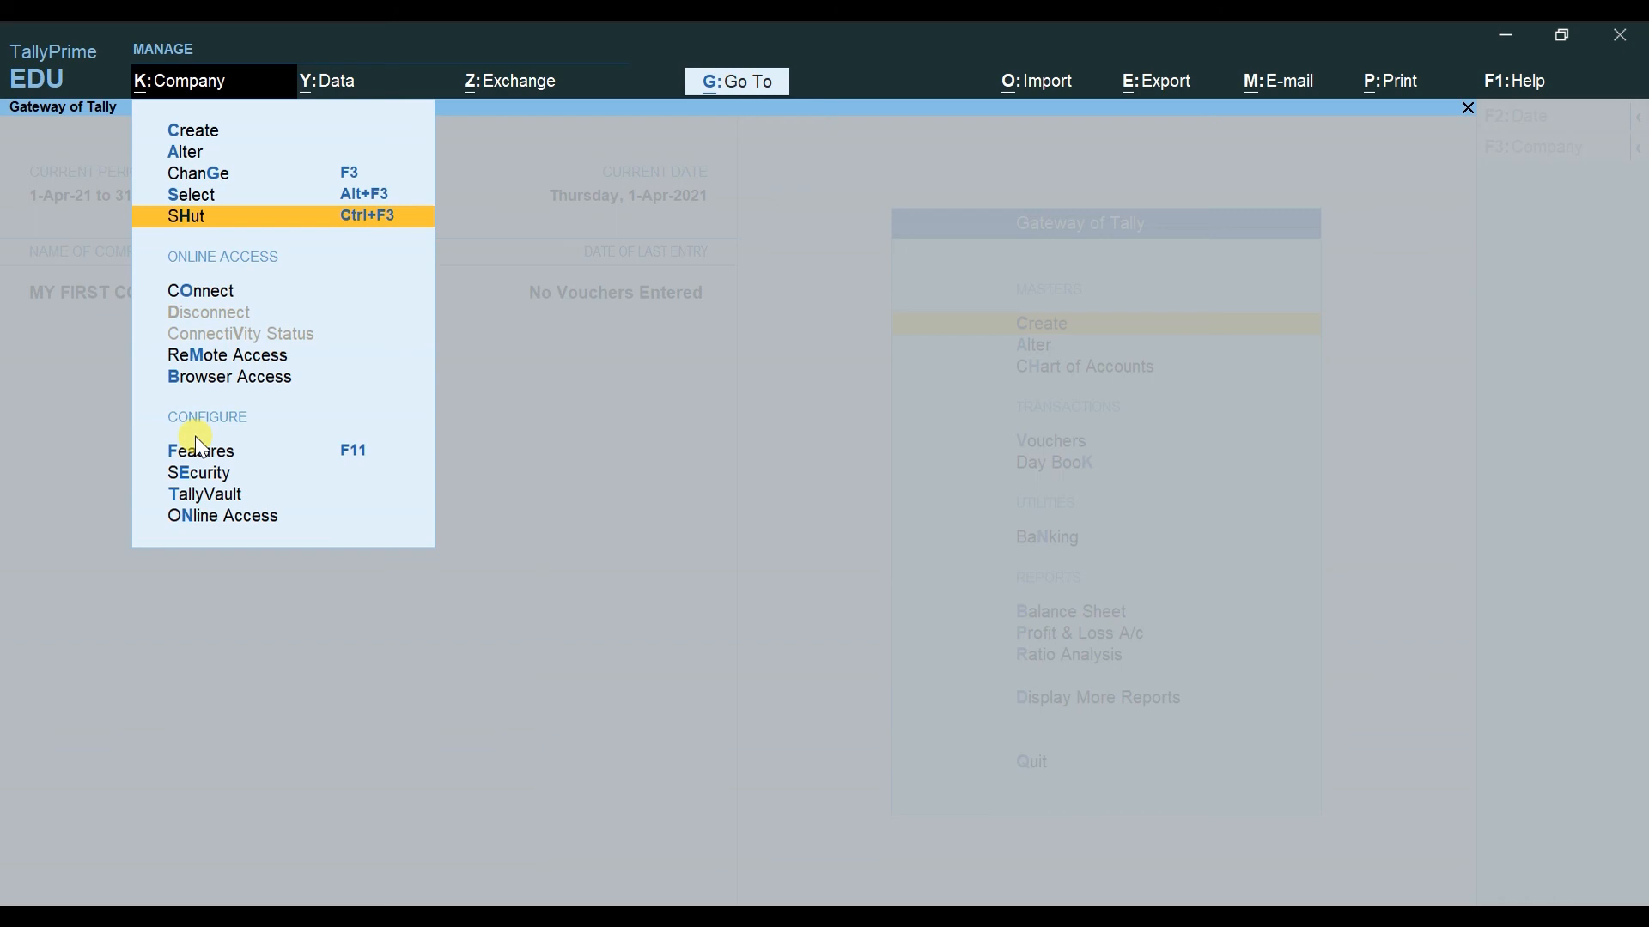
# Step: Move back up to Select and Change Company, then close the K: Company menu
pyautogui.press('Up')
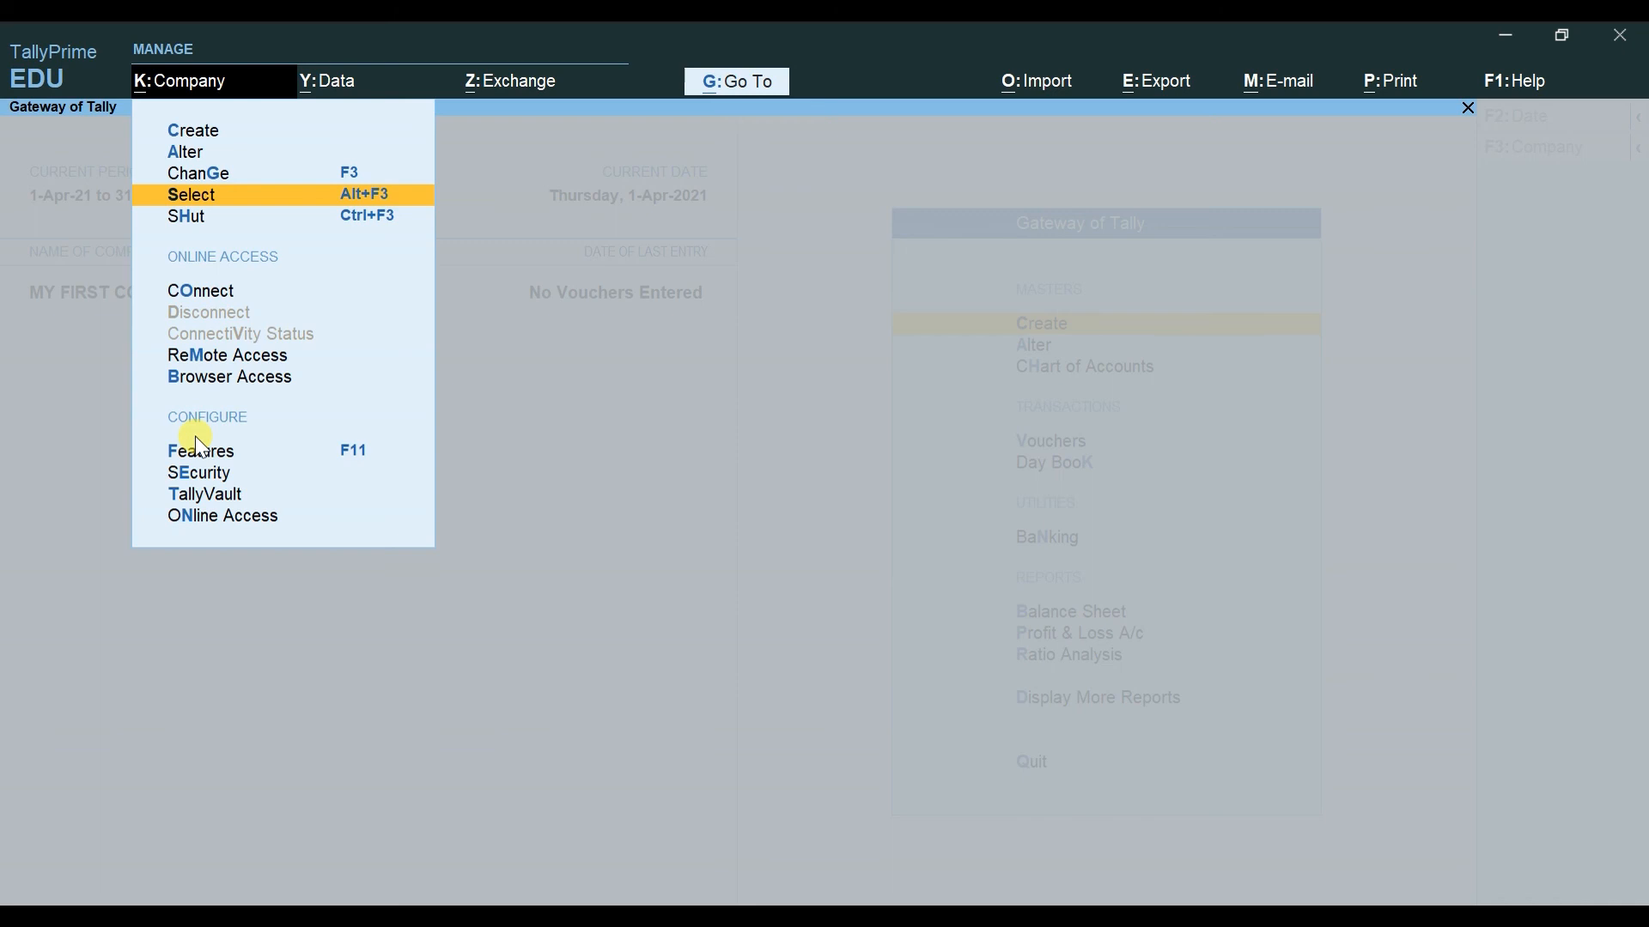
pyautogui.press('Up')
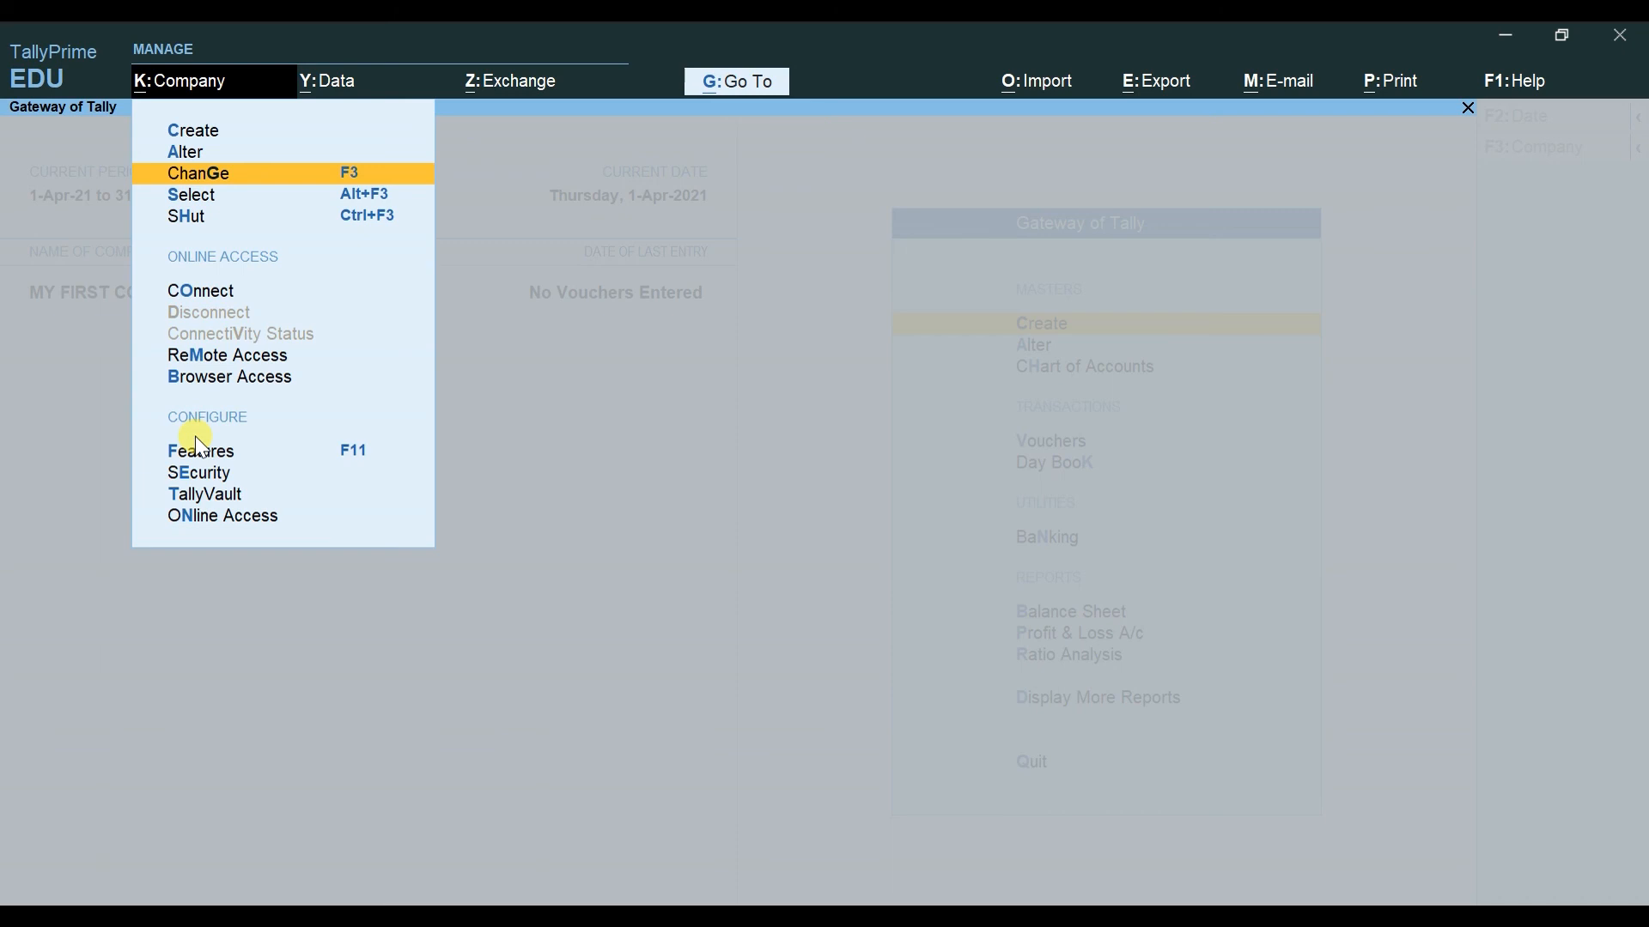
pyautogui.press('Escape')
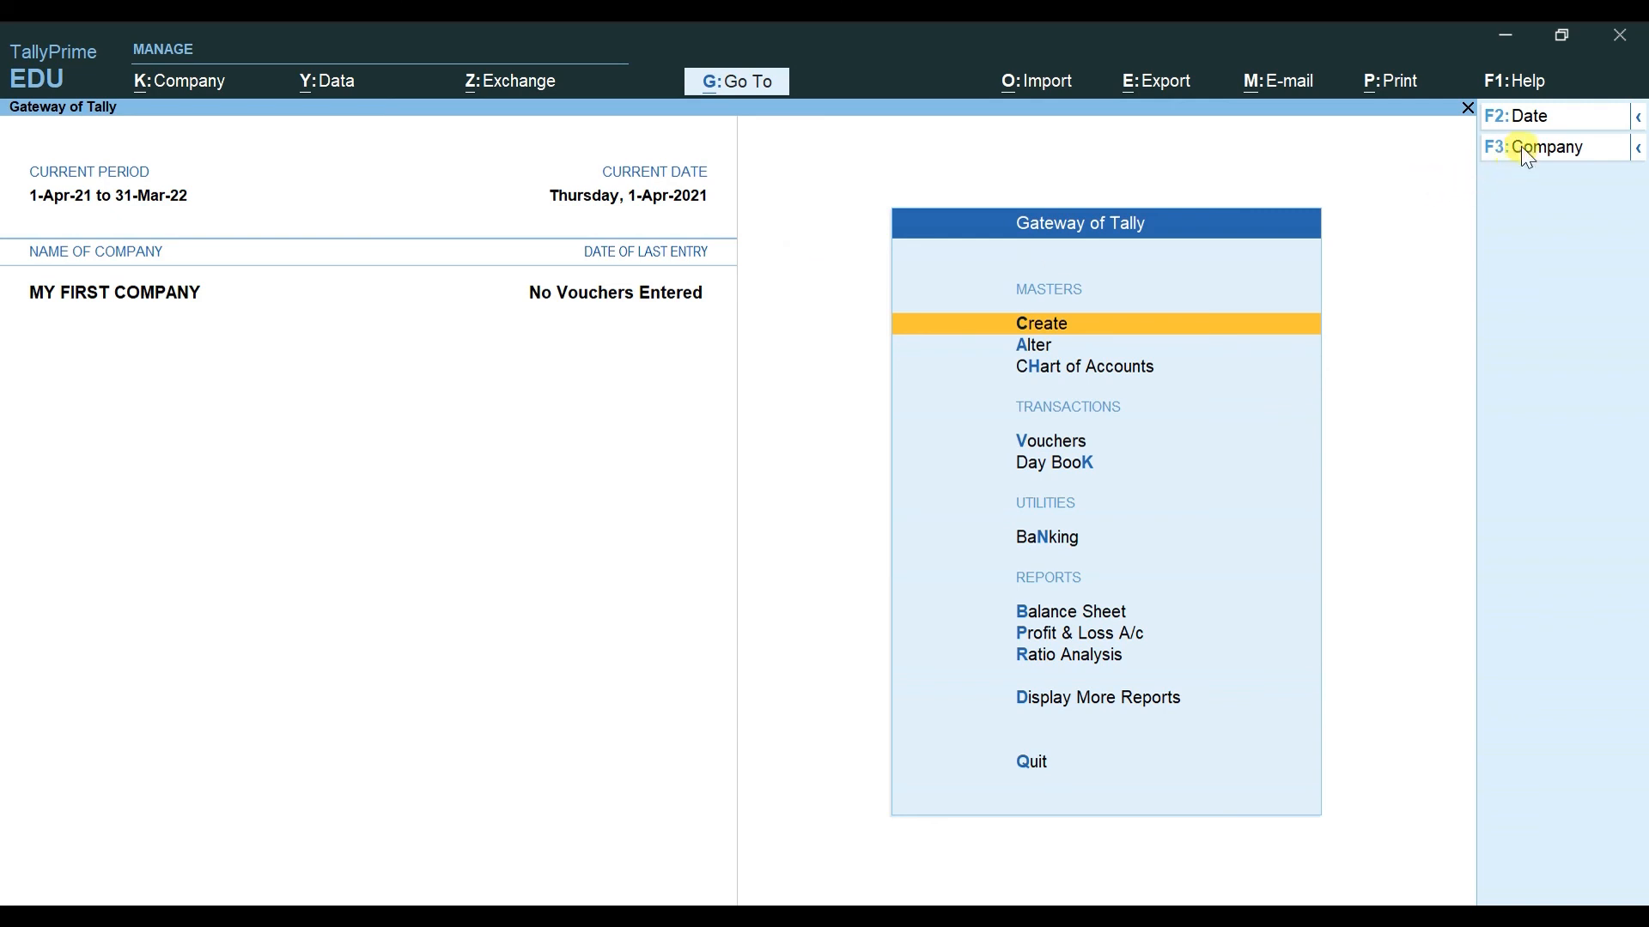
pyautogui.click(1638, 152)
pyautogui.moveTo(1626, 117)
pyautogui.click(172, 82)
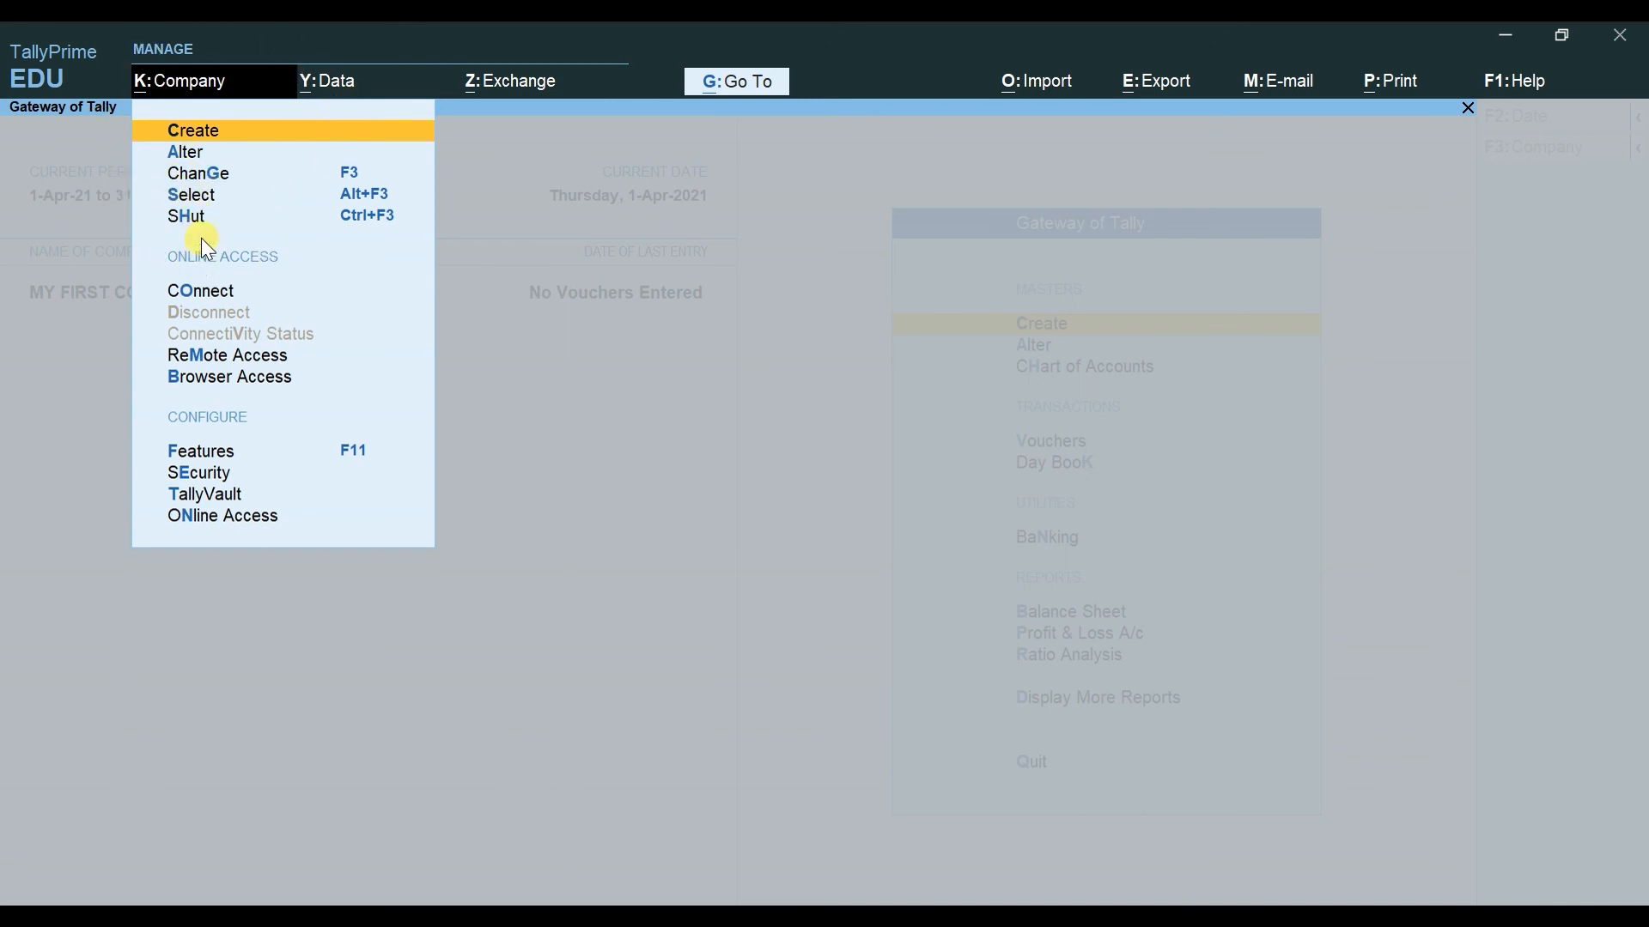
pyautogui.press('Escape')
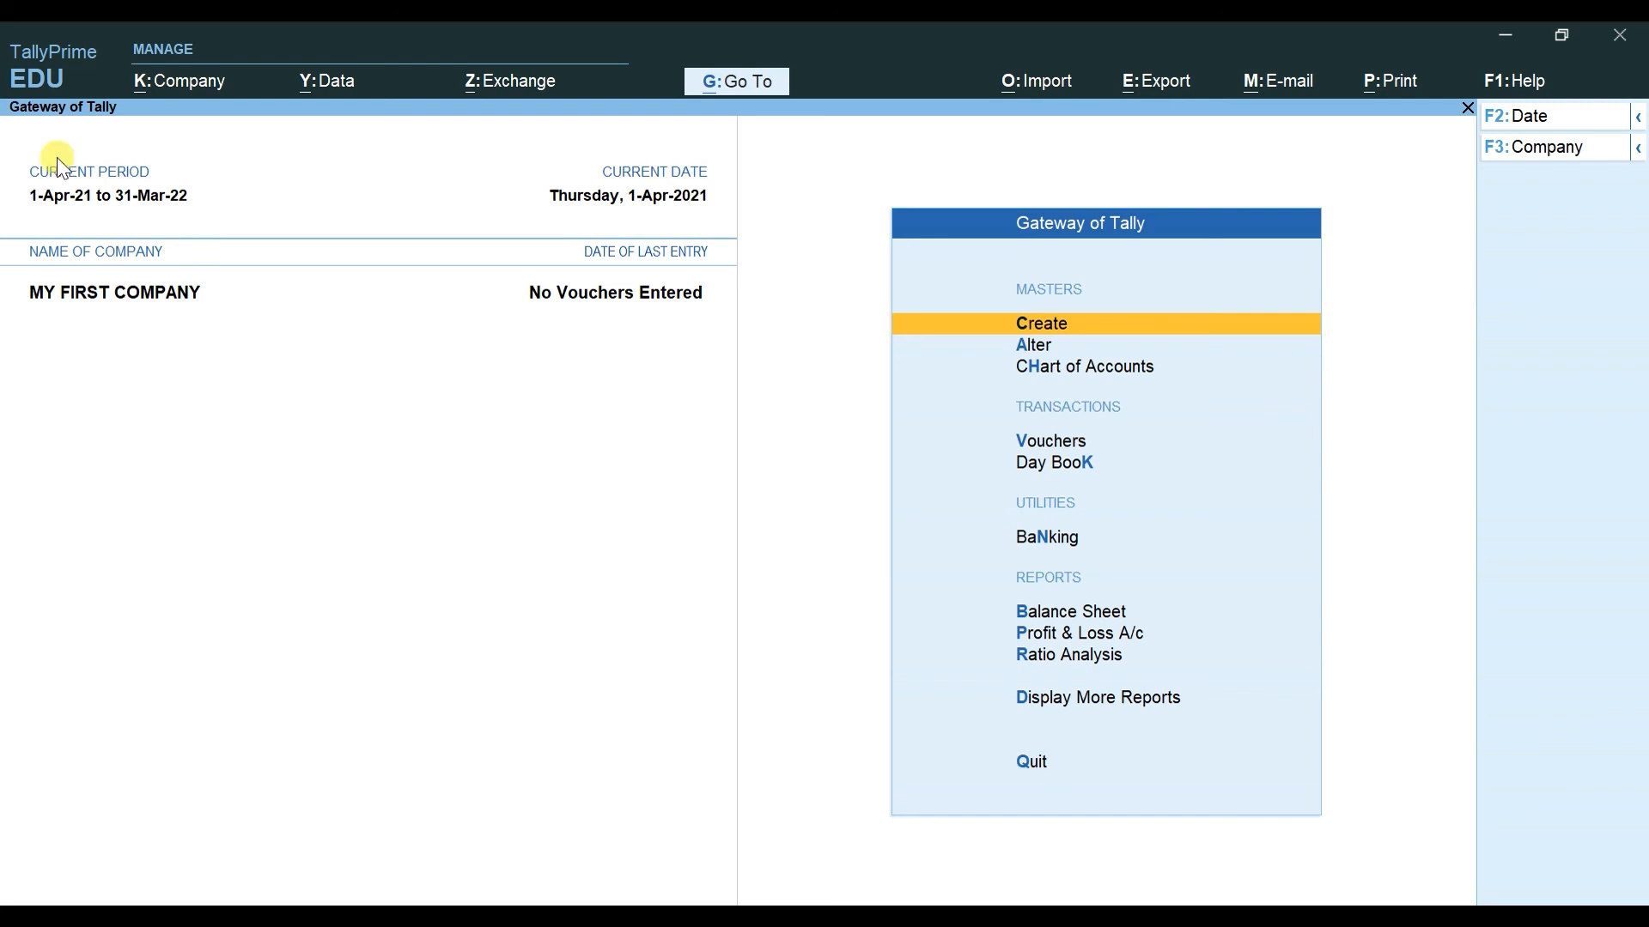
pyautogui.click(323, 79)
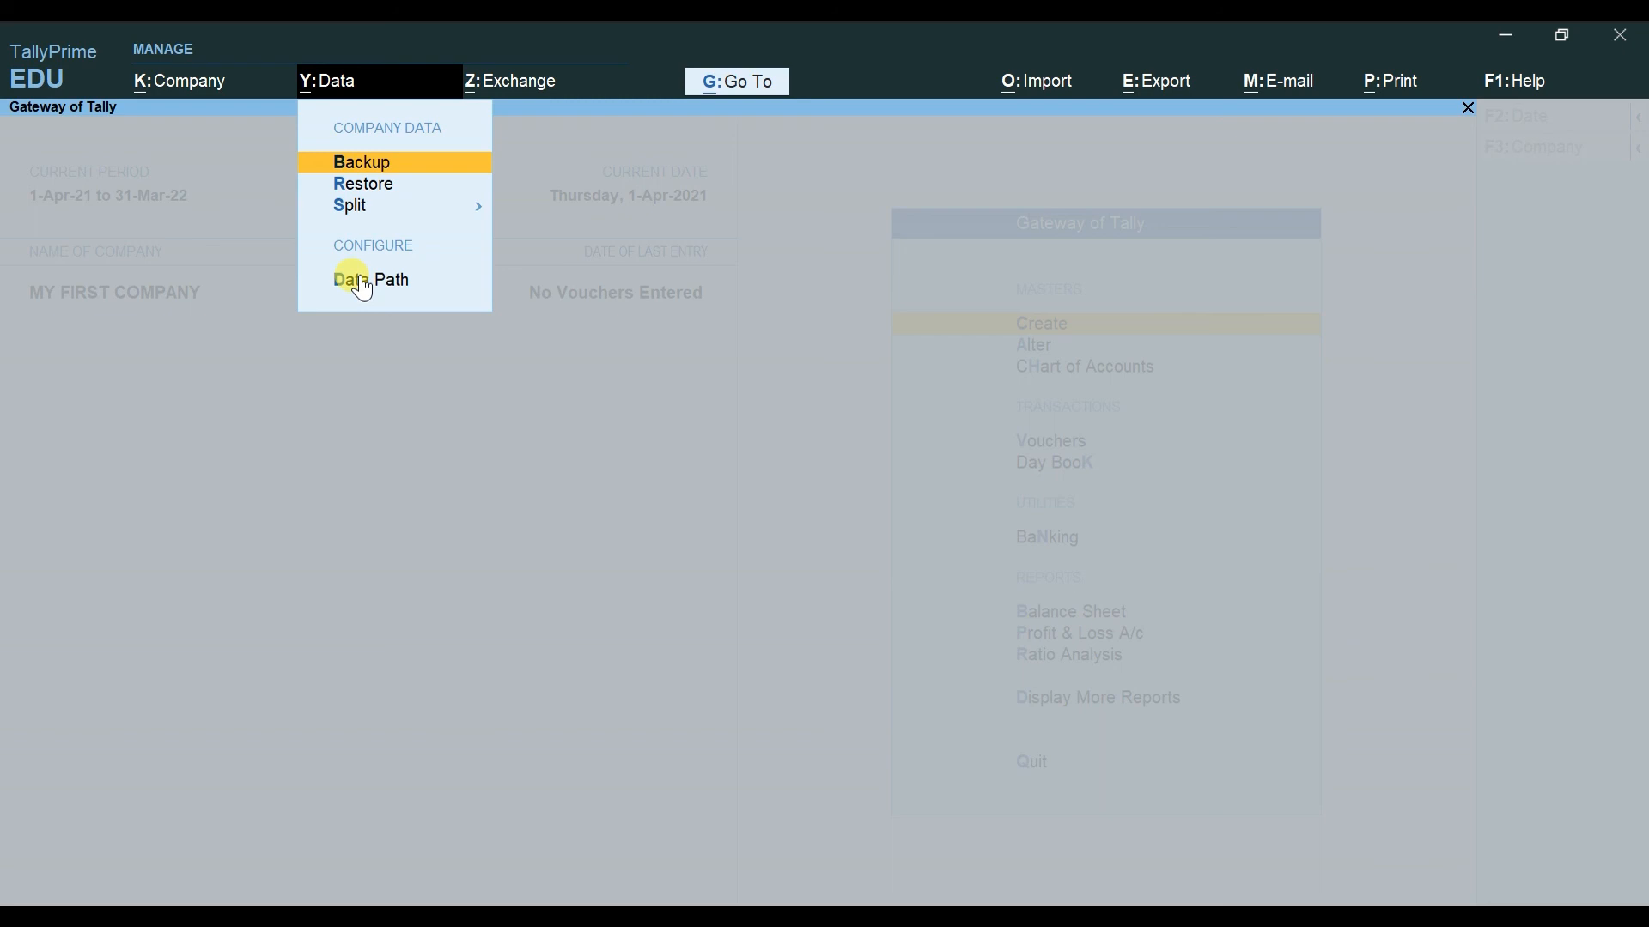
pyautogui.press('Escape')
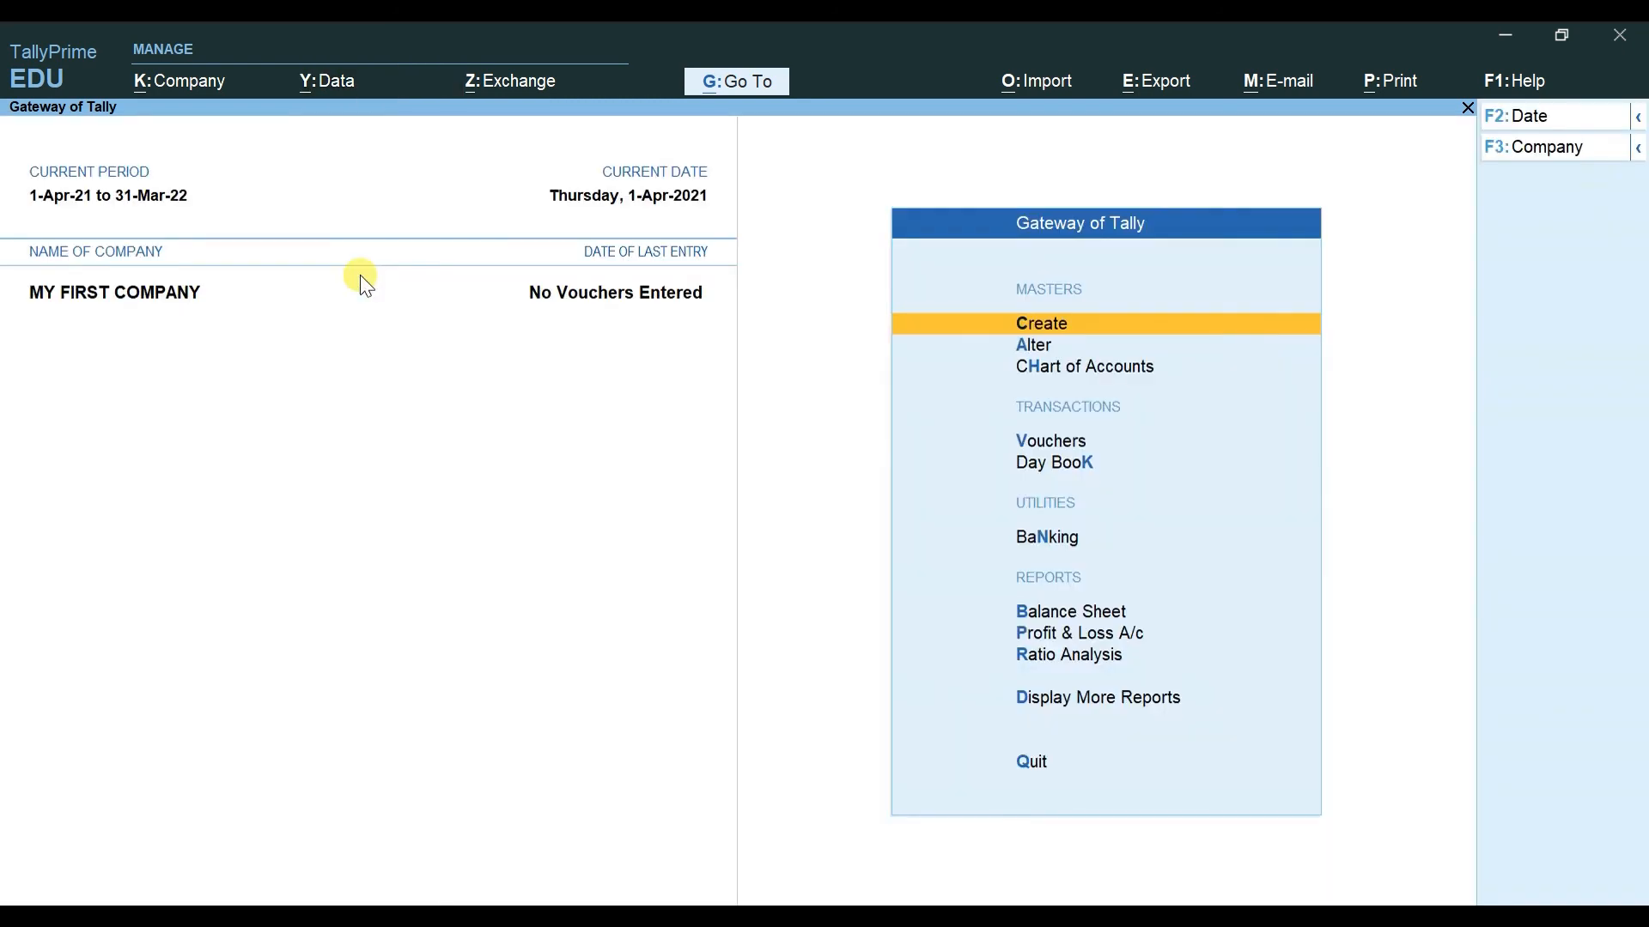
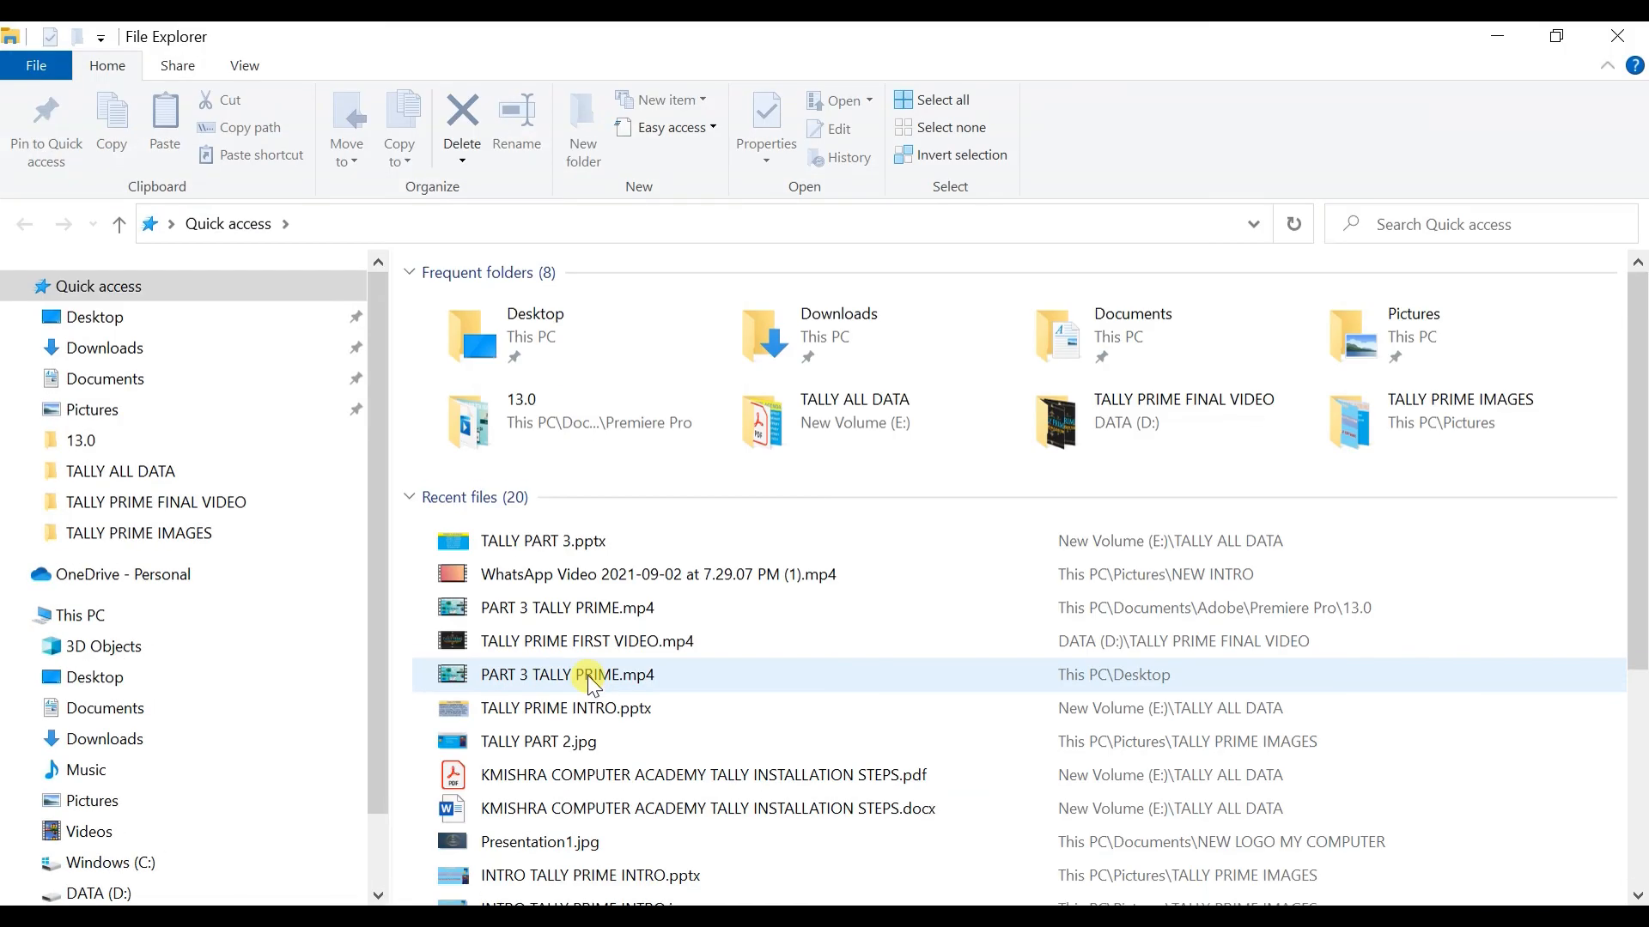
# Step: Inspect company folders 10000 and 10001 in E:\TALLY COMPANY DATA, then close File Explorer
pyautogui.click(184, 618)
pyautogui.doubleClick(1151, 557)
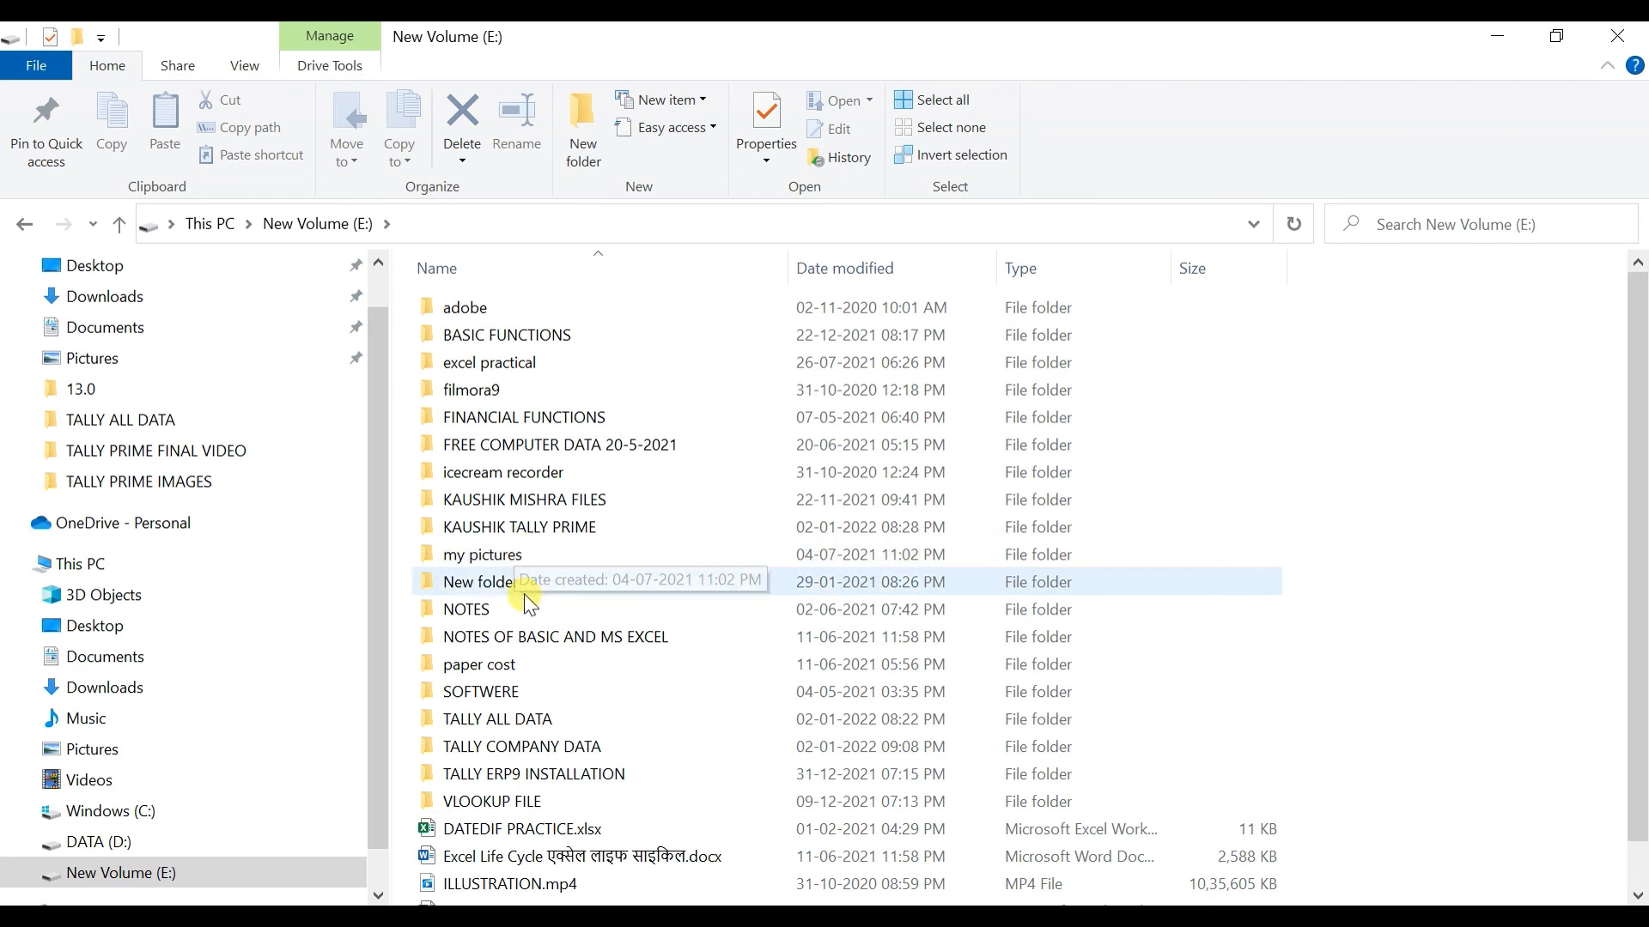
pyautogui.doubleClick(539, 743)
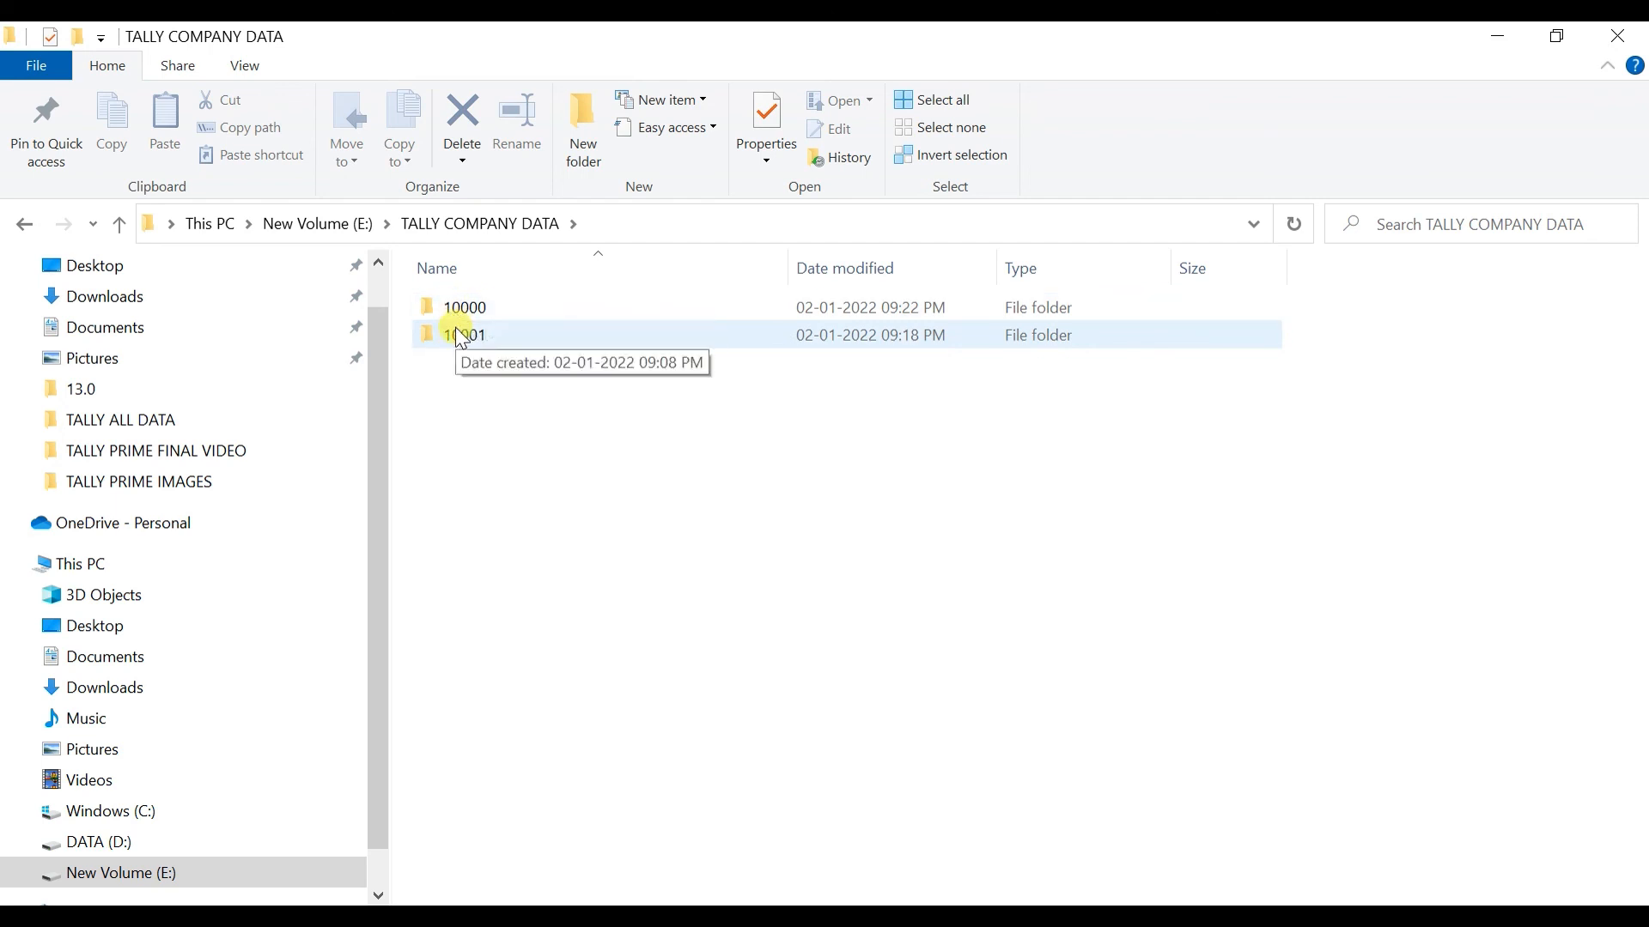
pyautogui.click(460, 335)
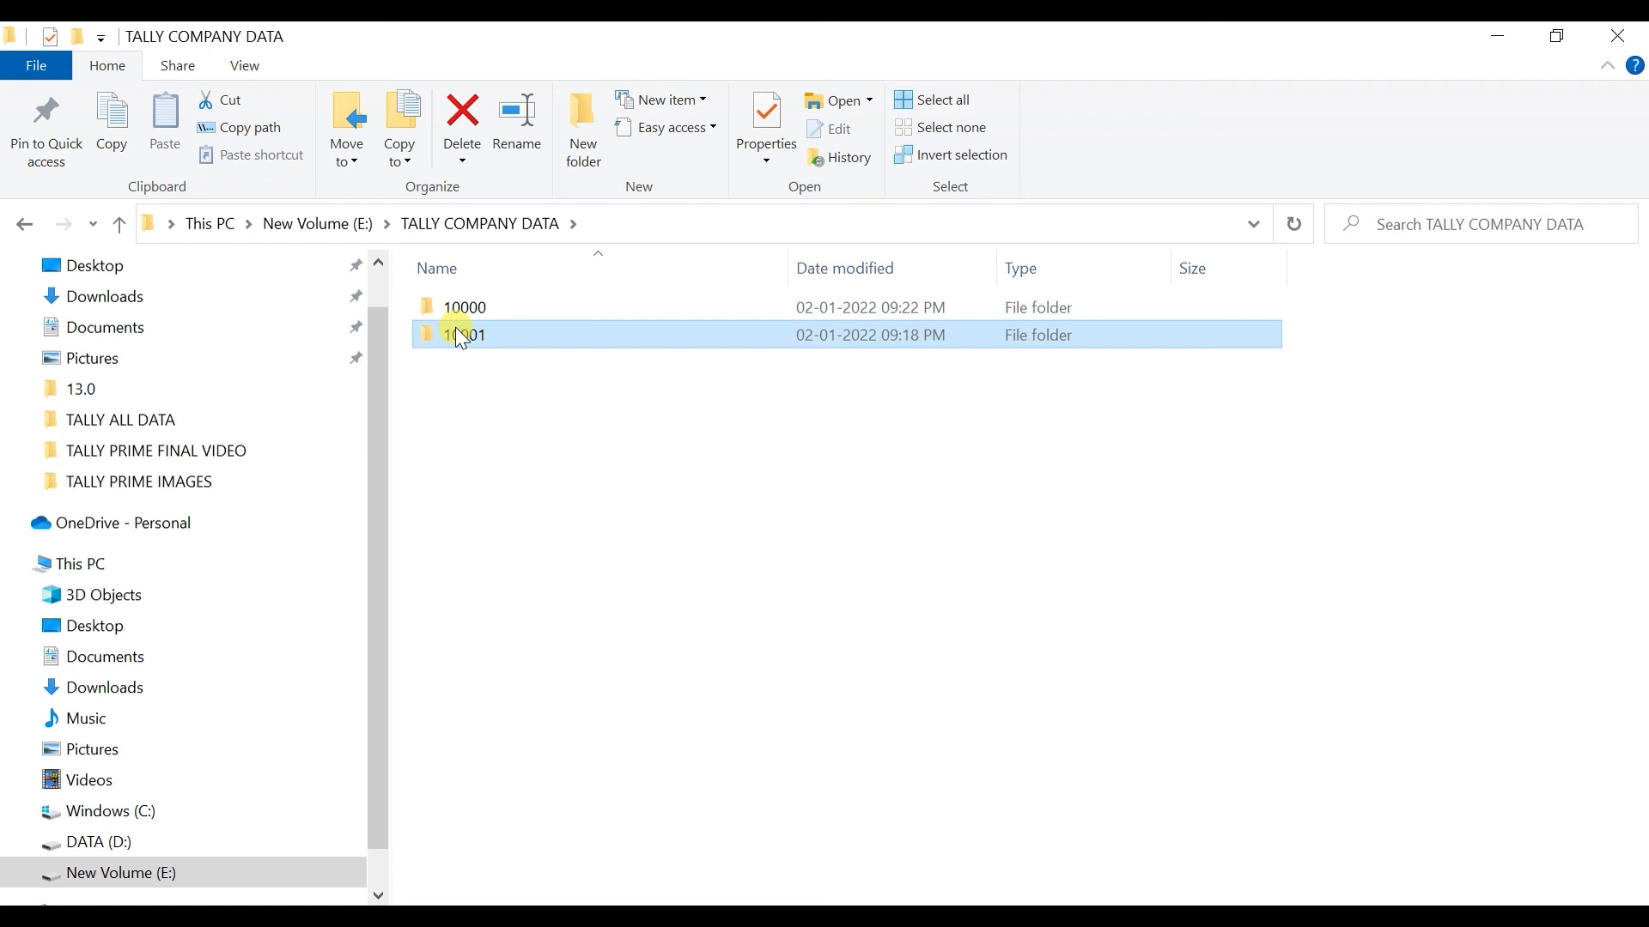
pyautogui.click(1627, 35)
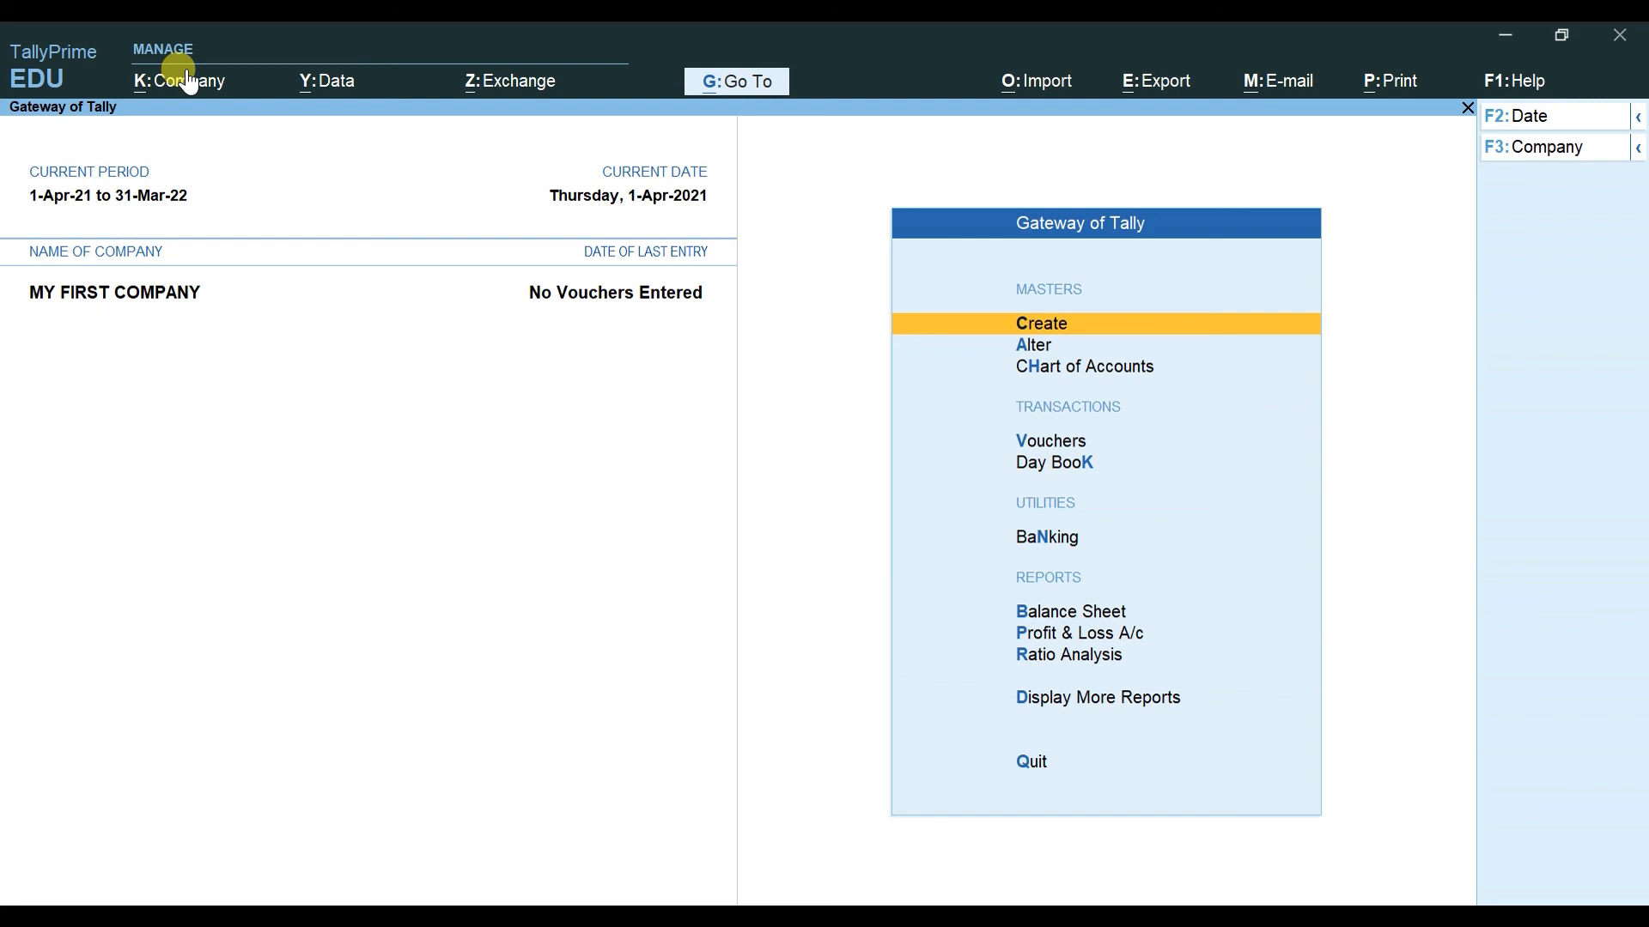
# Step: Delete MY FIRST COMPANY through Company > Alter, confirming Yes to the delete prompt
pyautogui.press('alt')
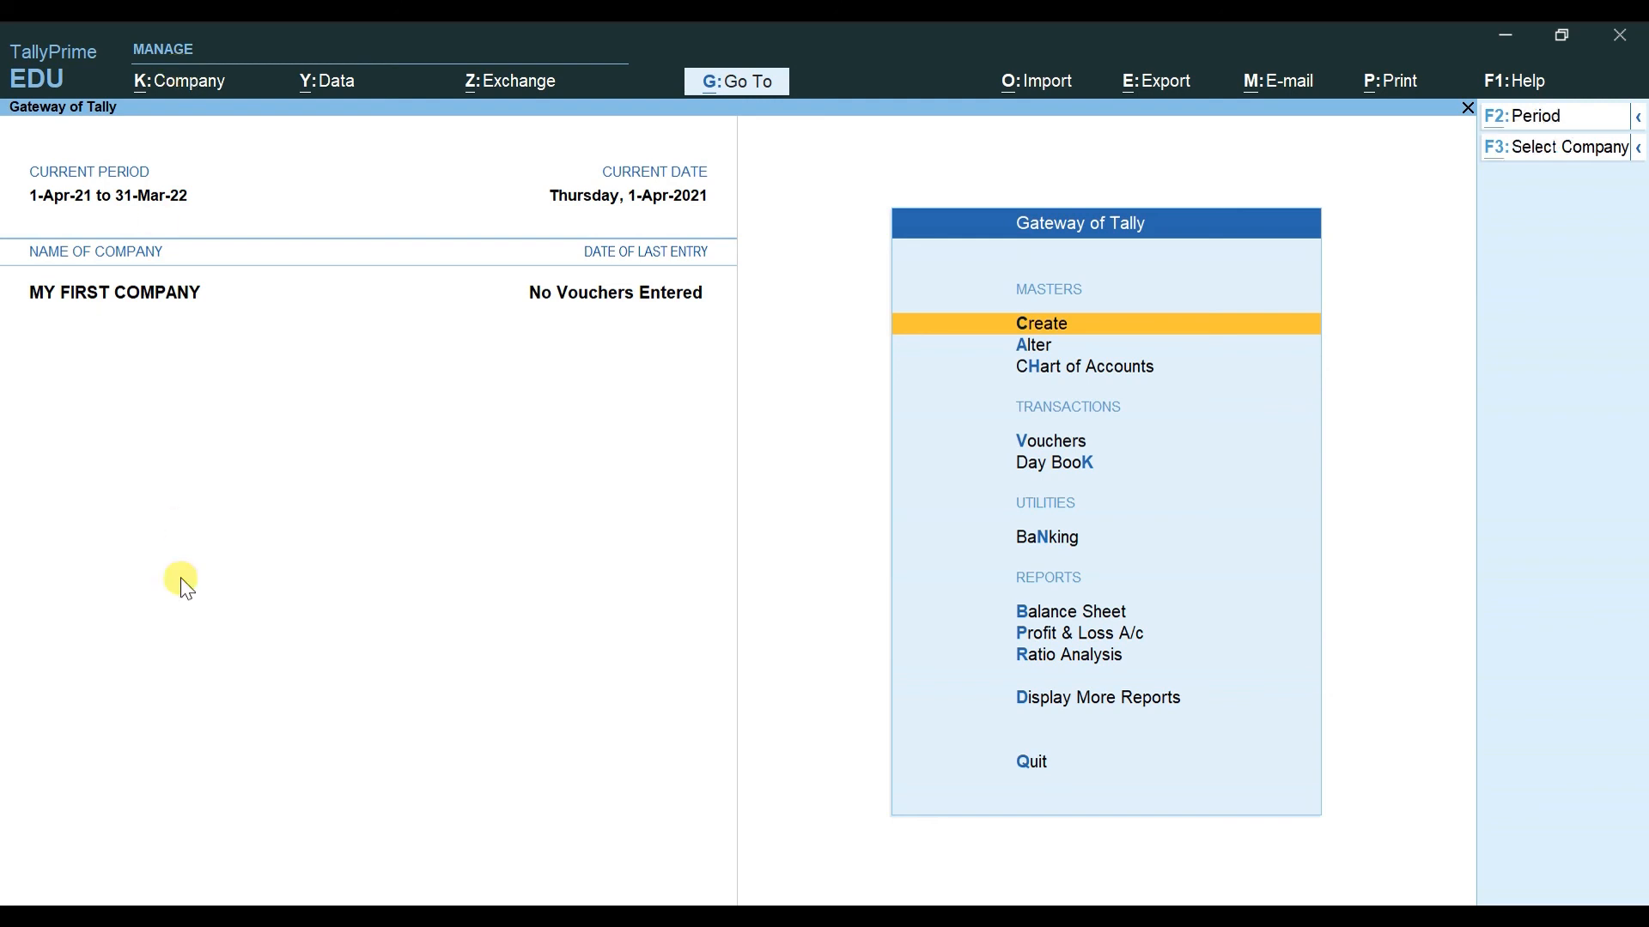
pyautogui.hotkey('alt', 'k')
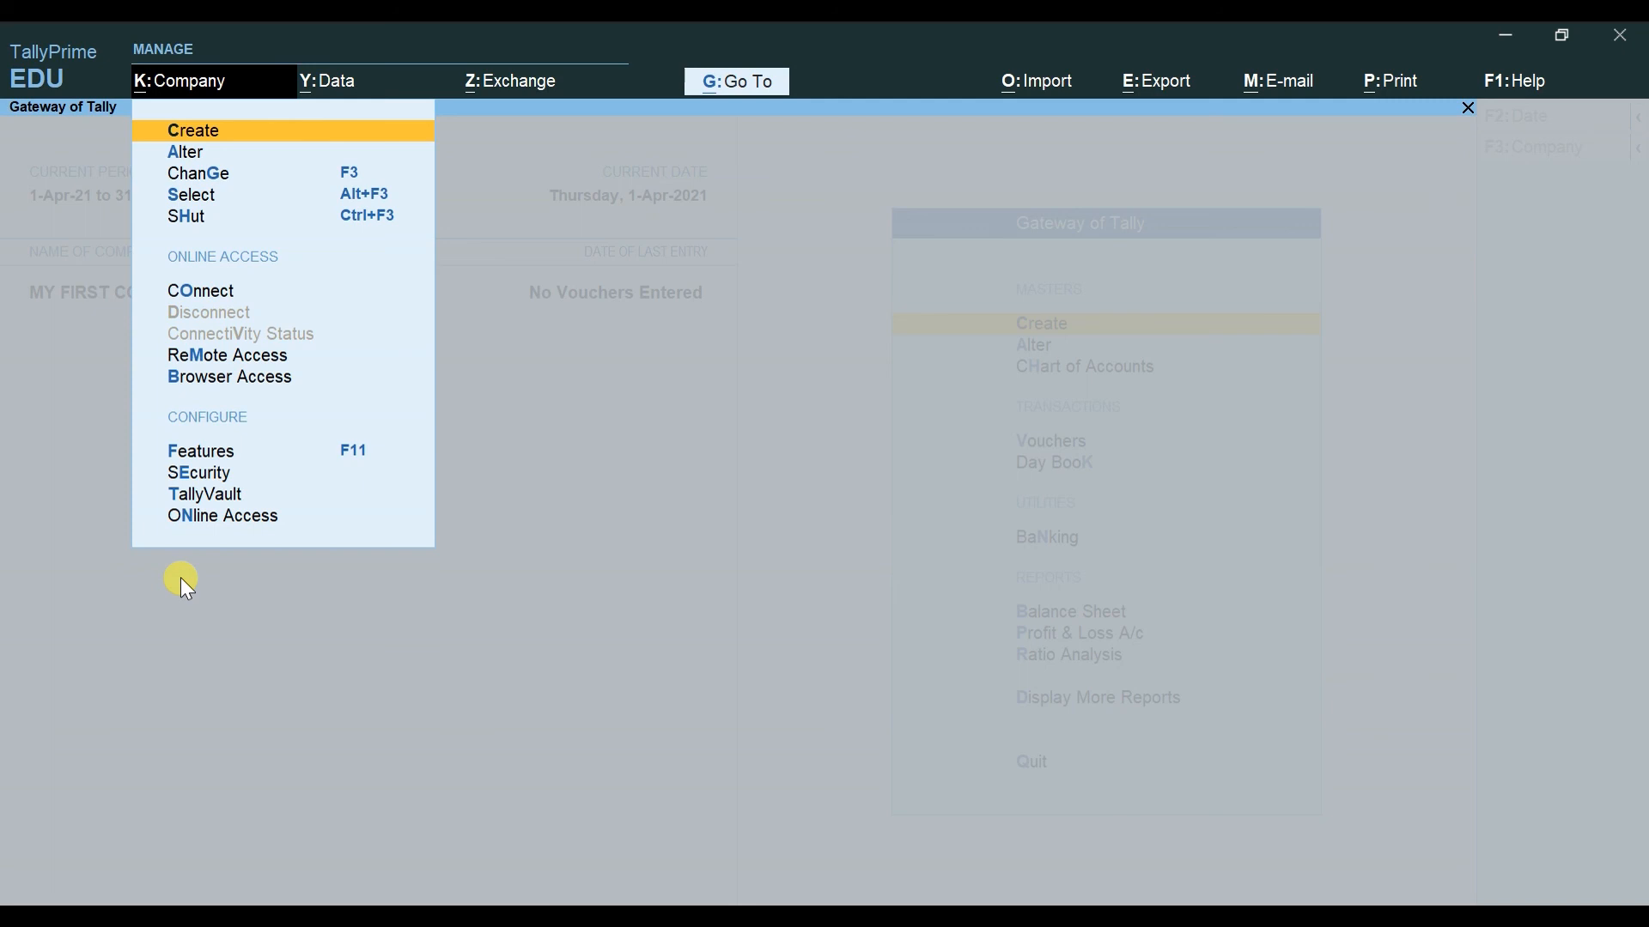
pyautogui.press('Down')
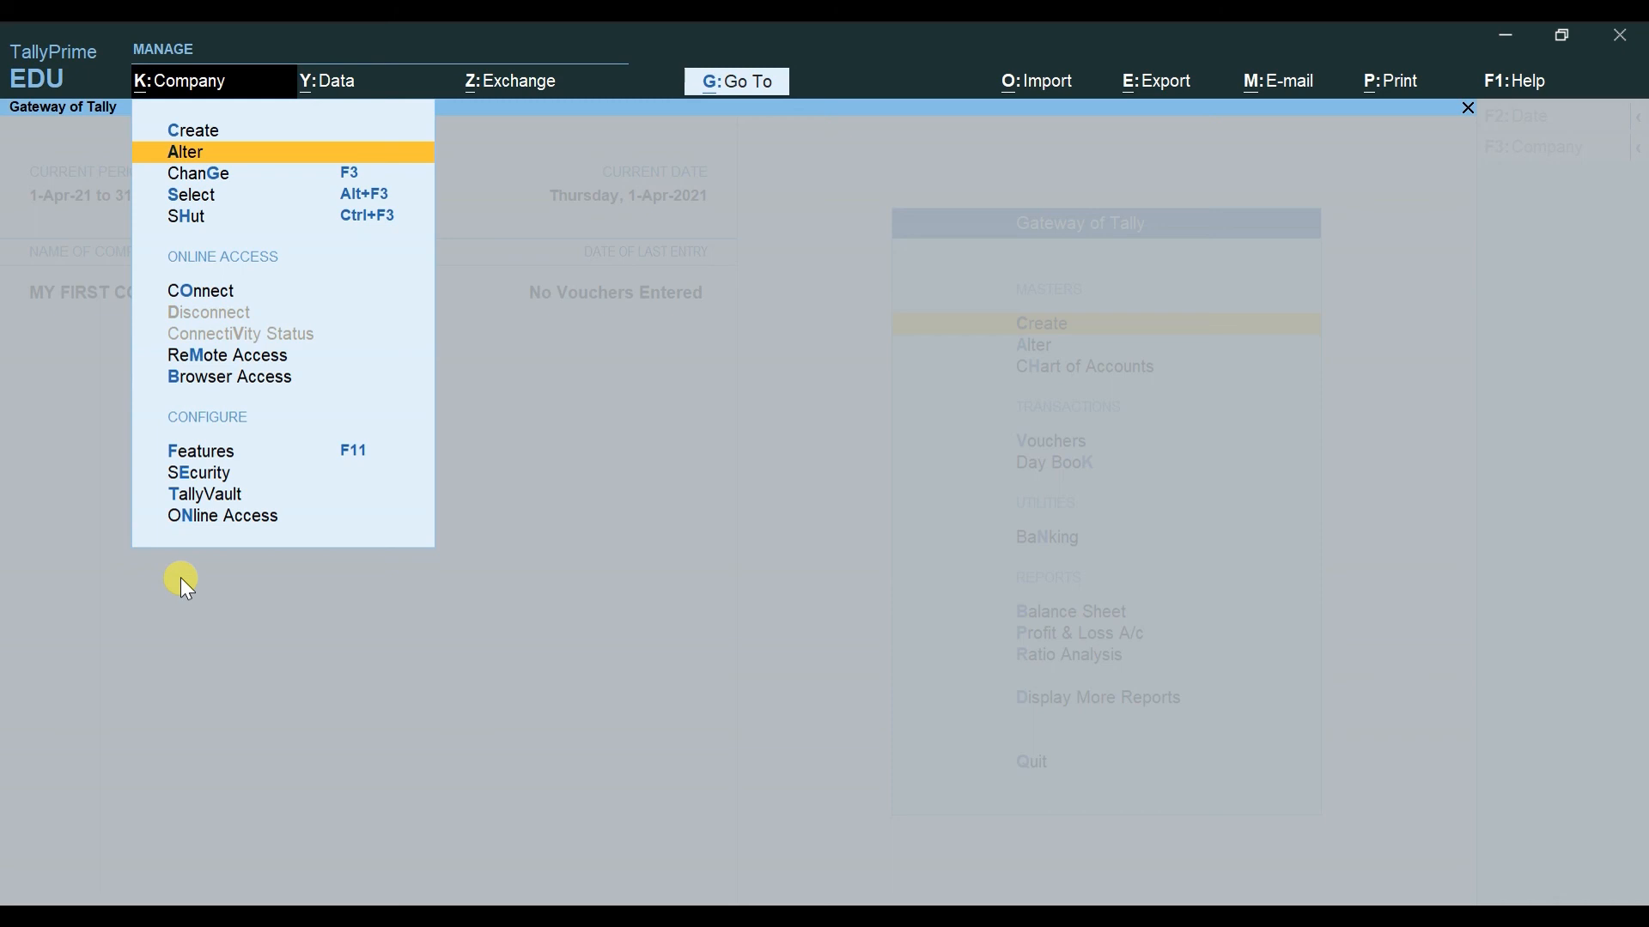
pyautogui.press('Return')
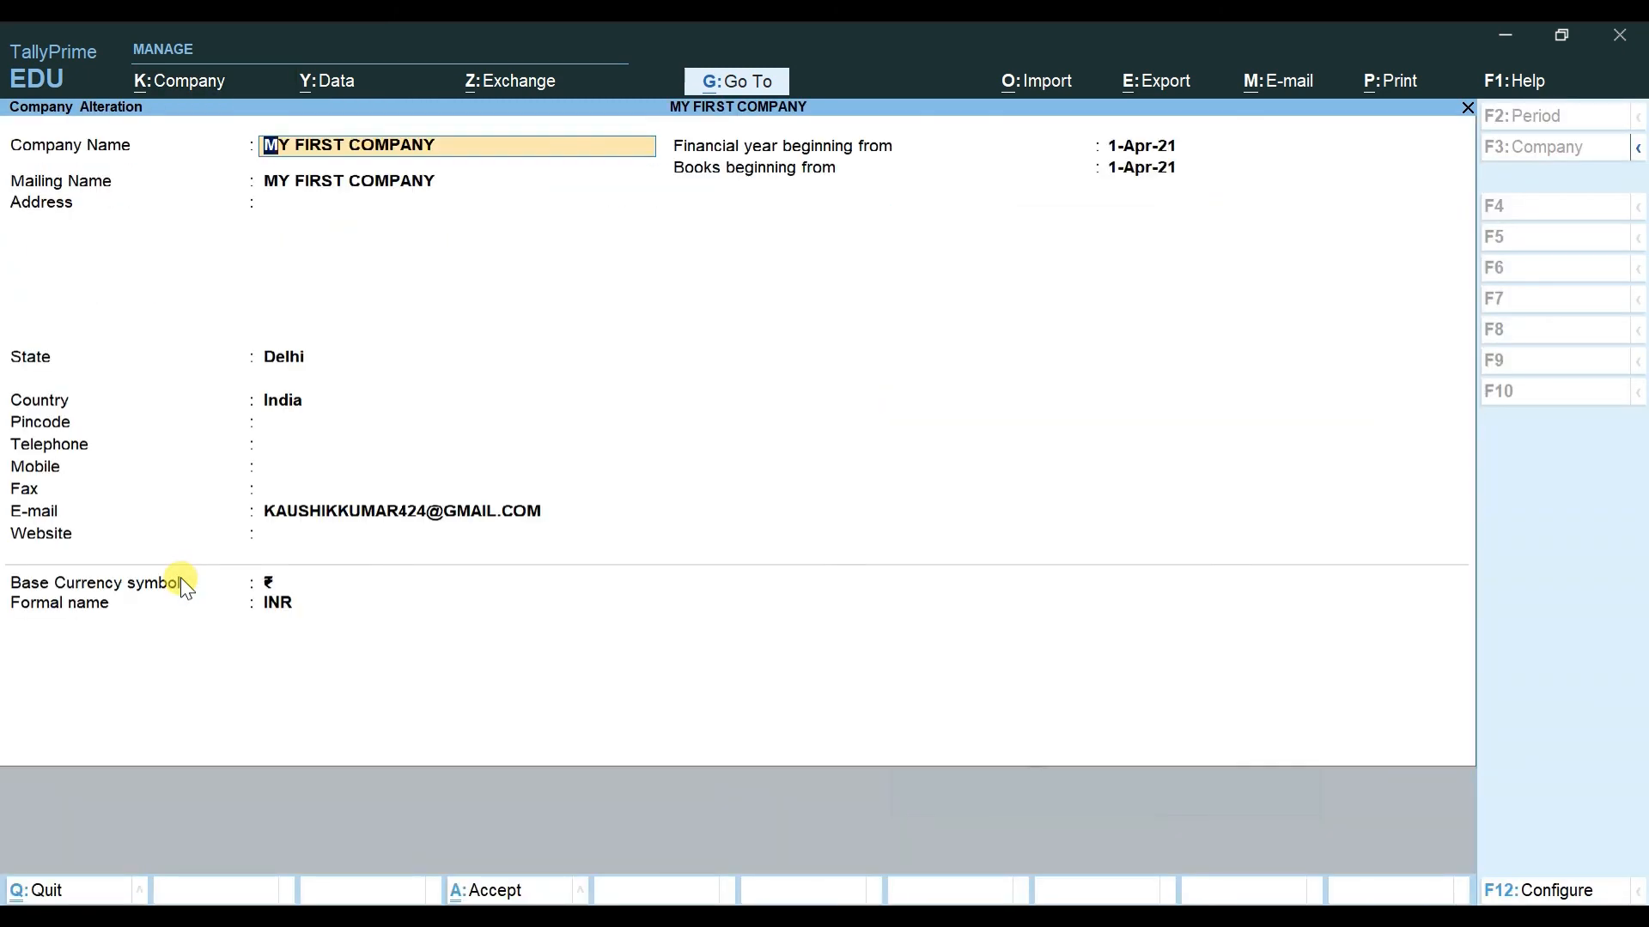
pyautogui.hotkey('alt', 'd')
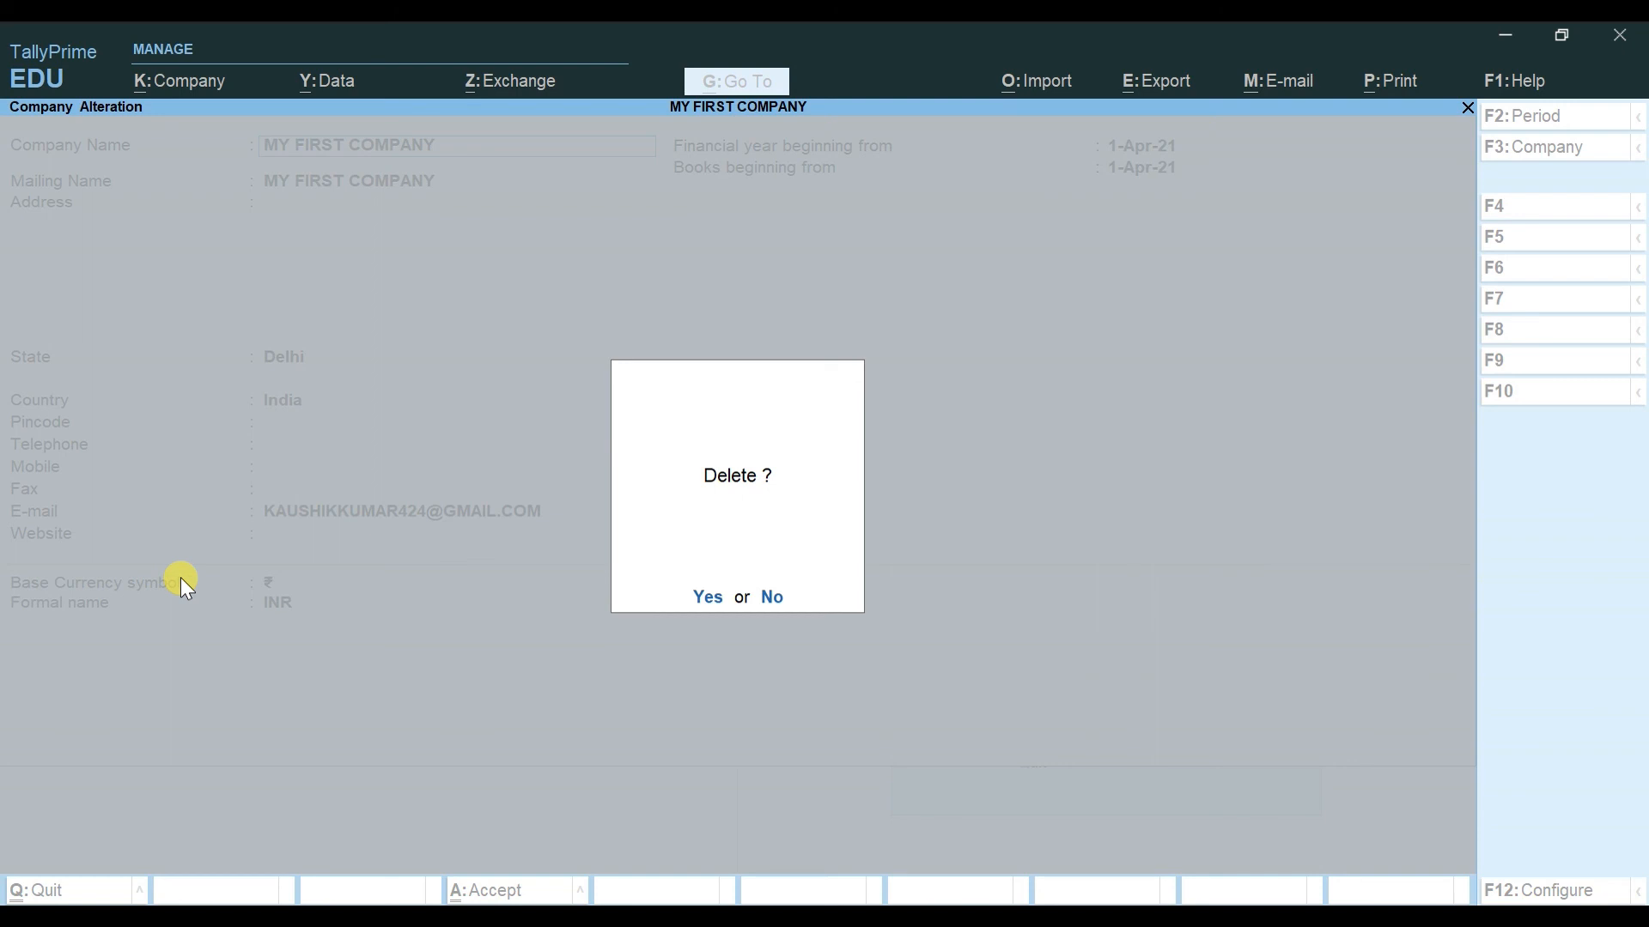
pyautogui.press('y')
pyautogui.press('y')
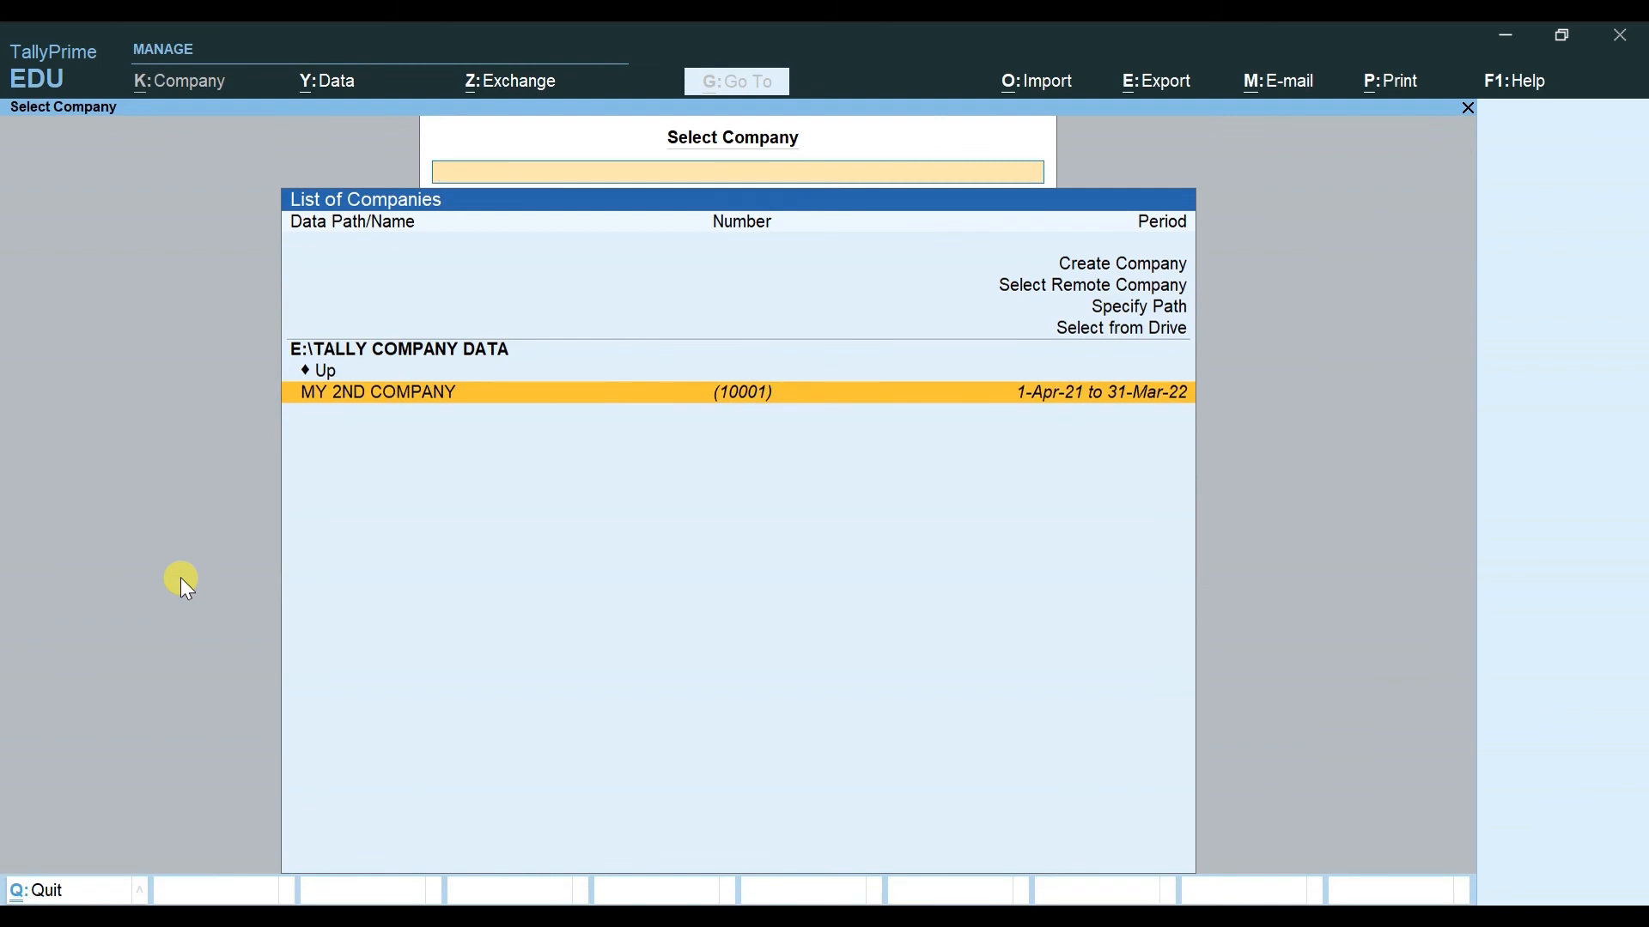
pyautogui.press('super+e')
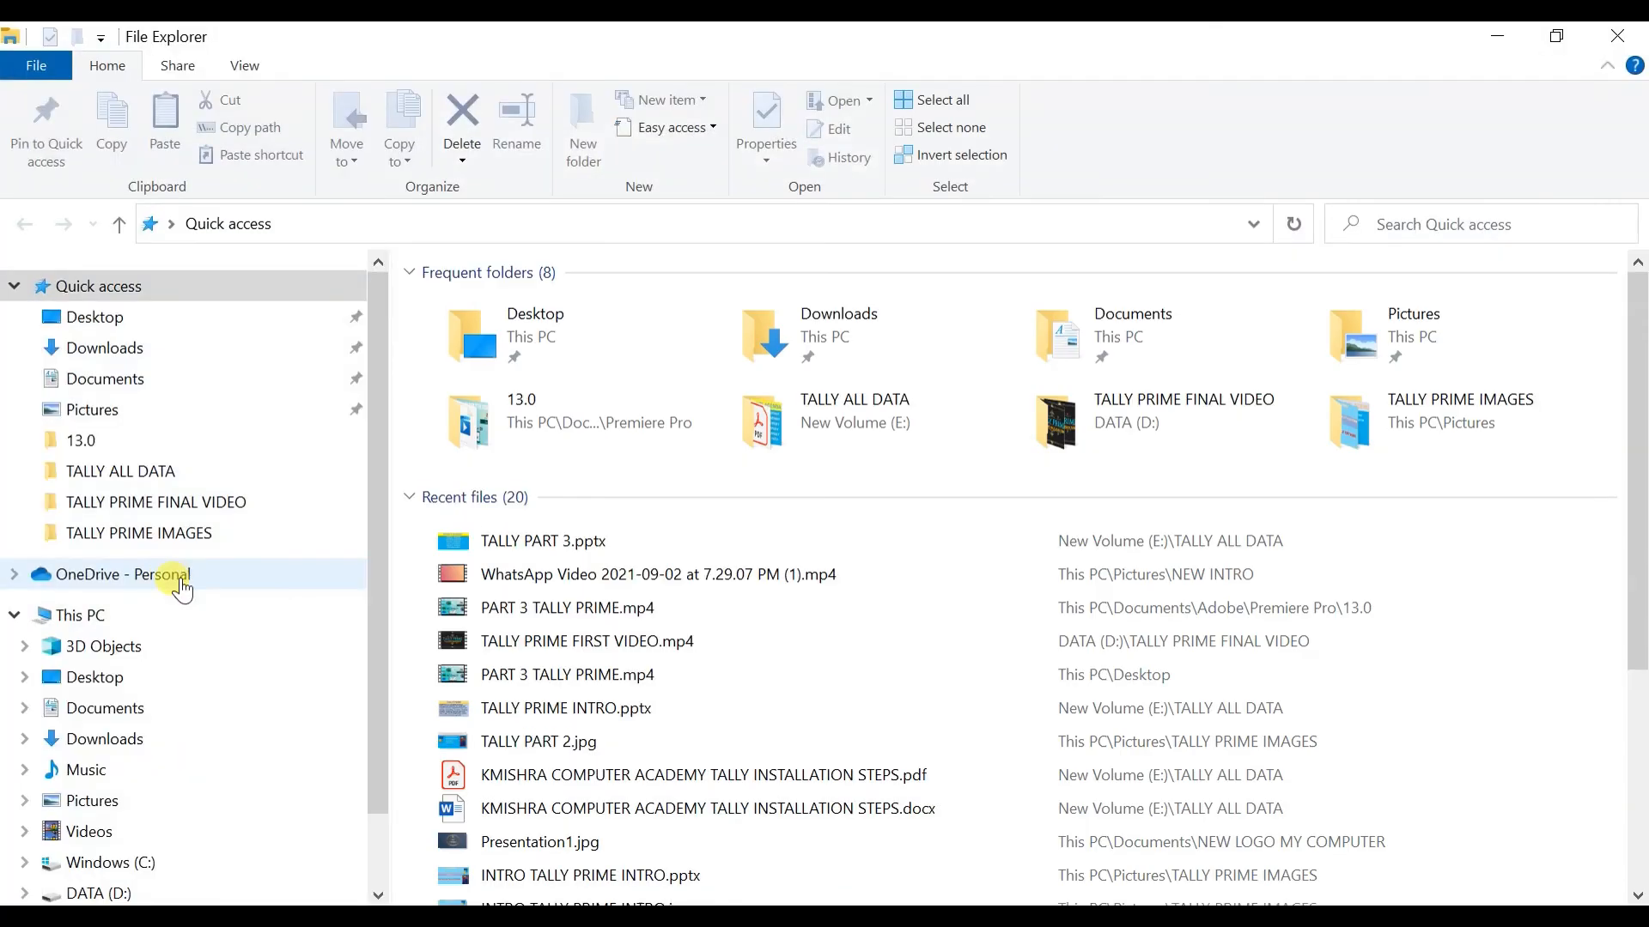
pyautogui.click(180, 617)
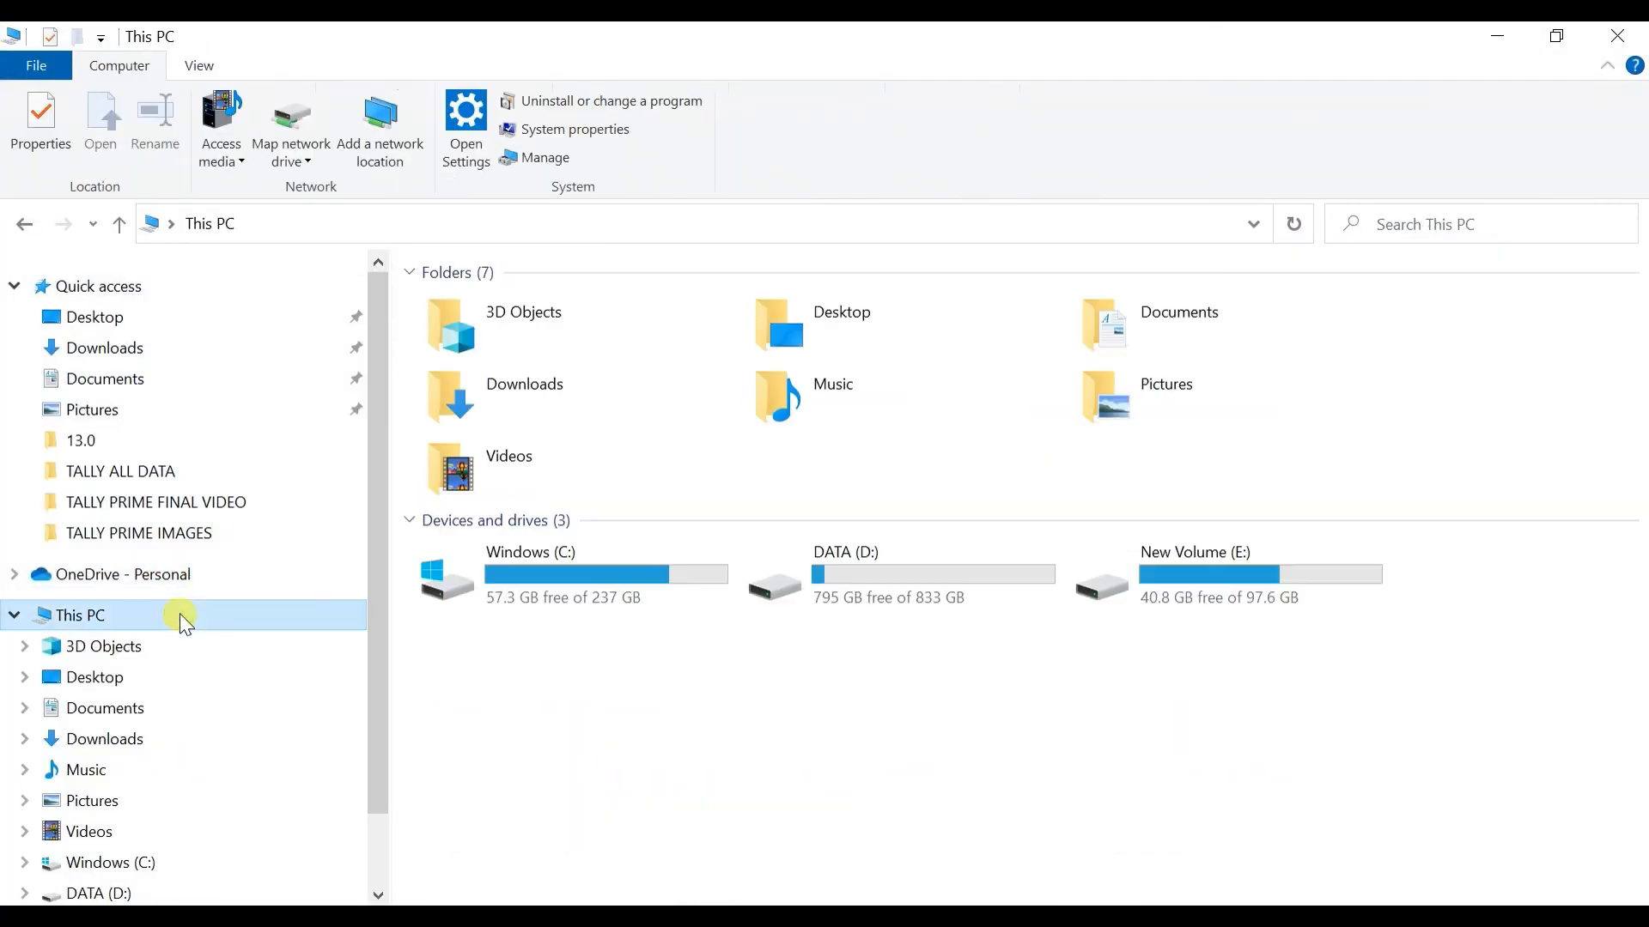
pyautogui.doubleClick(1262, 584)
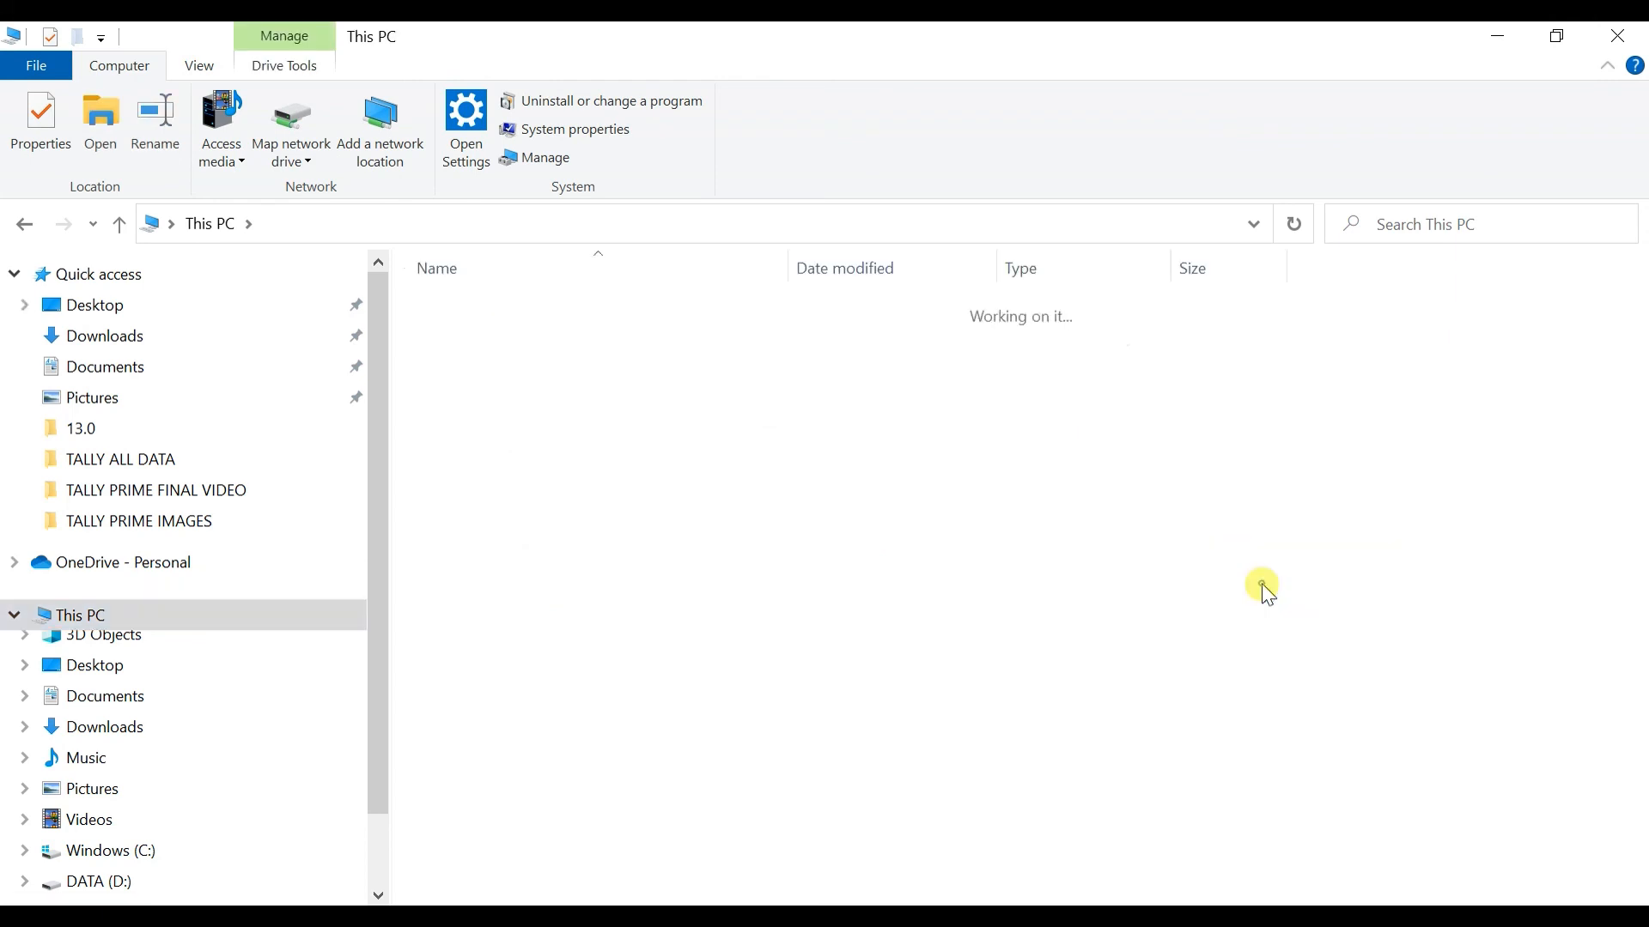
pyautogui.doubleClick(570, 747)
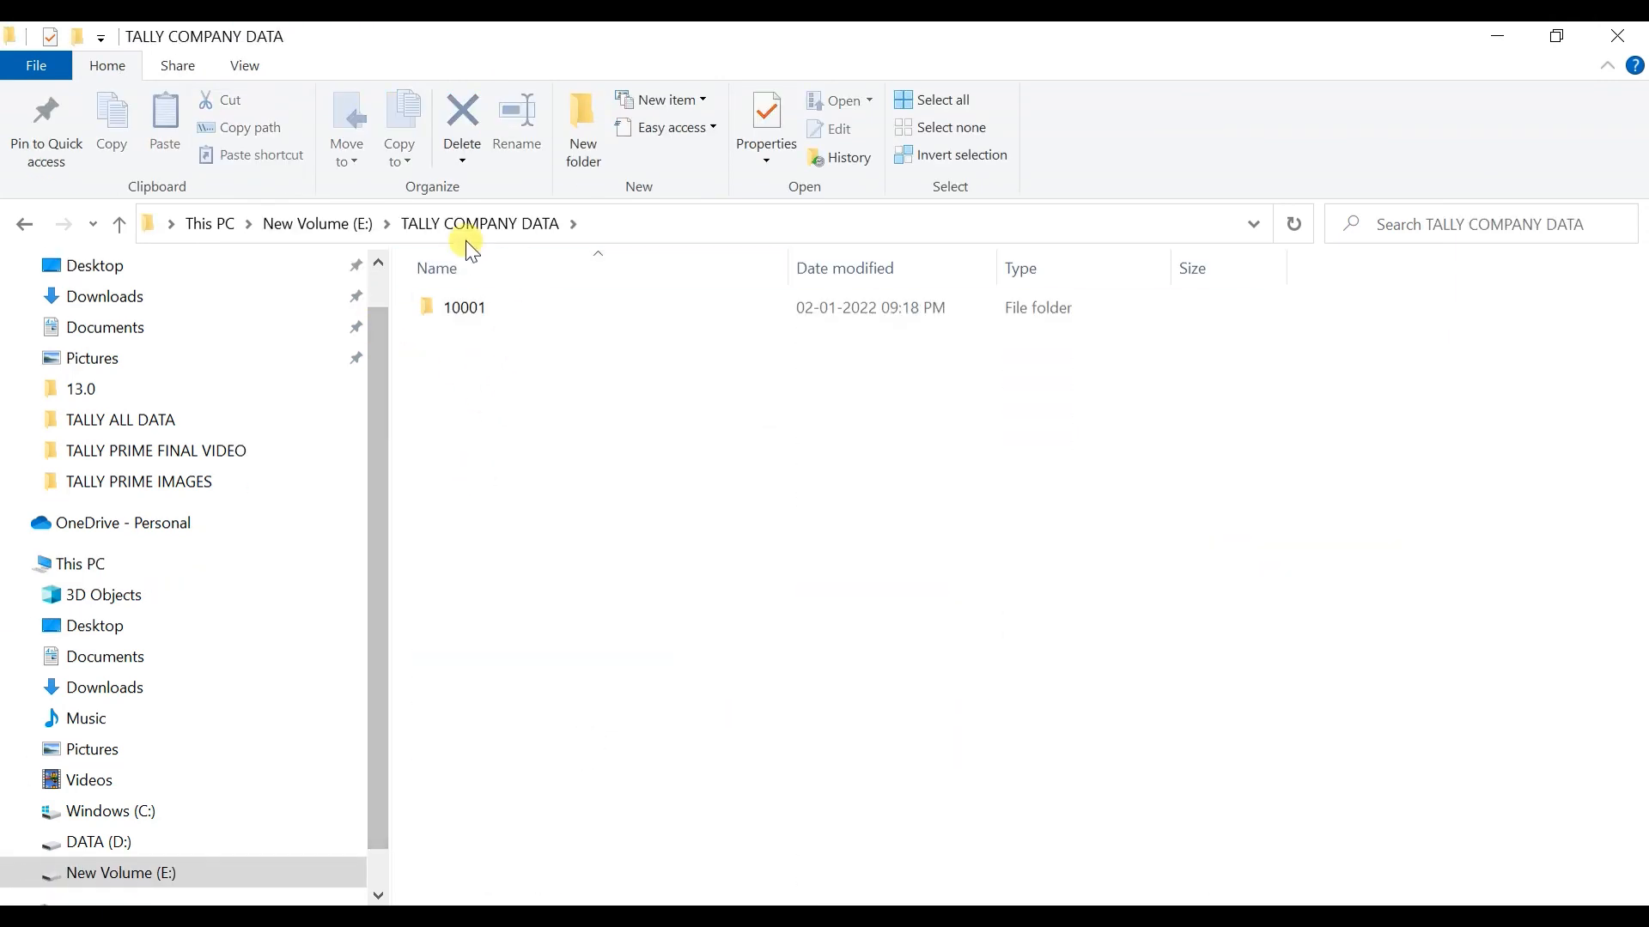
pyautogui.click(476, 321)
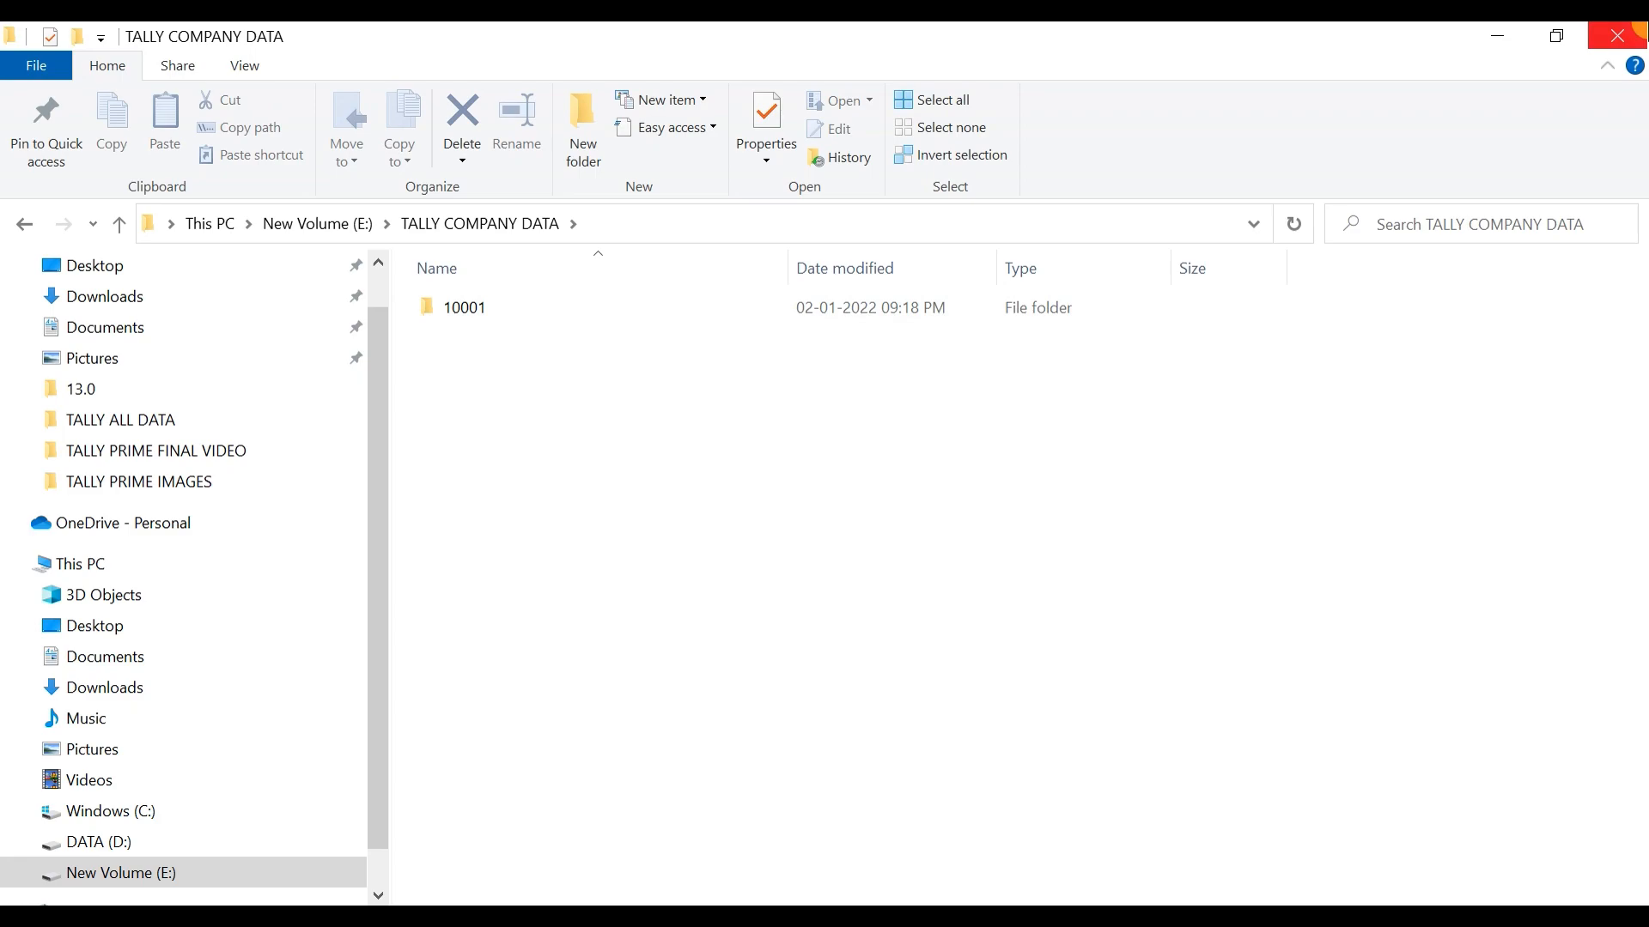
pyautogui.click(1638, 32)
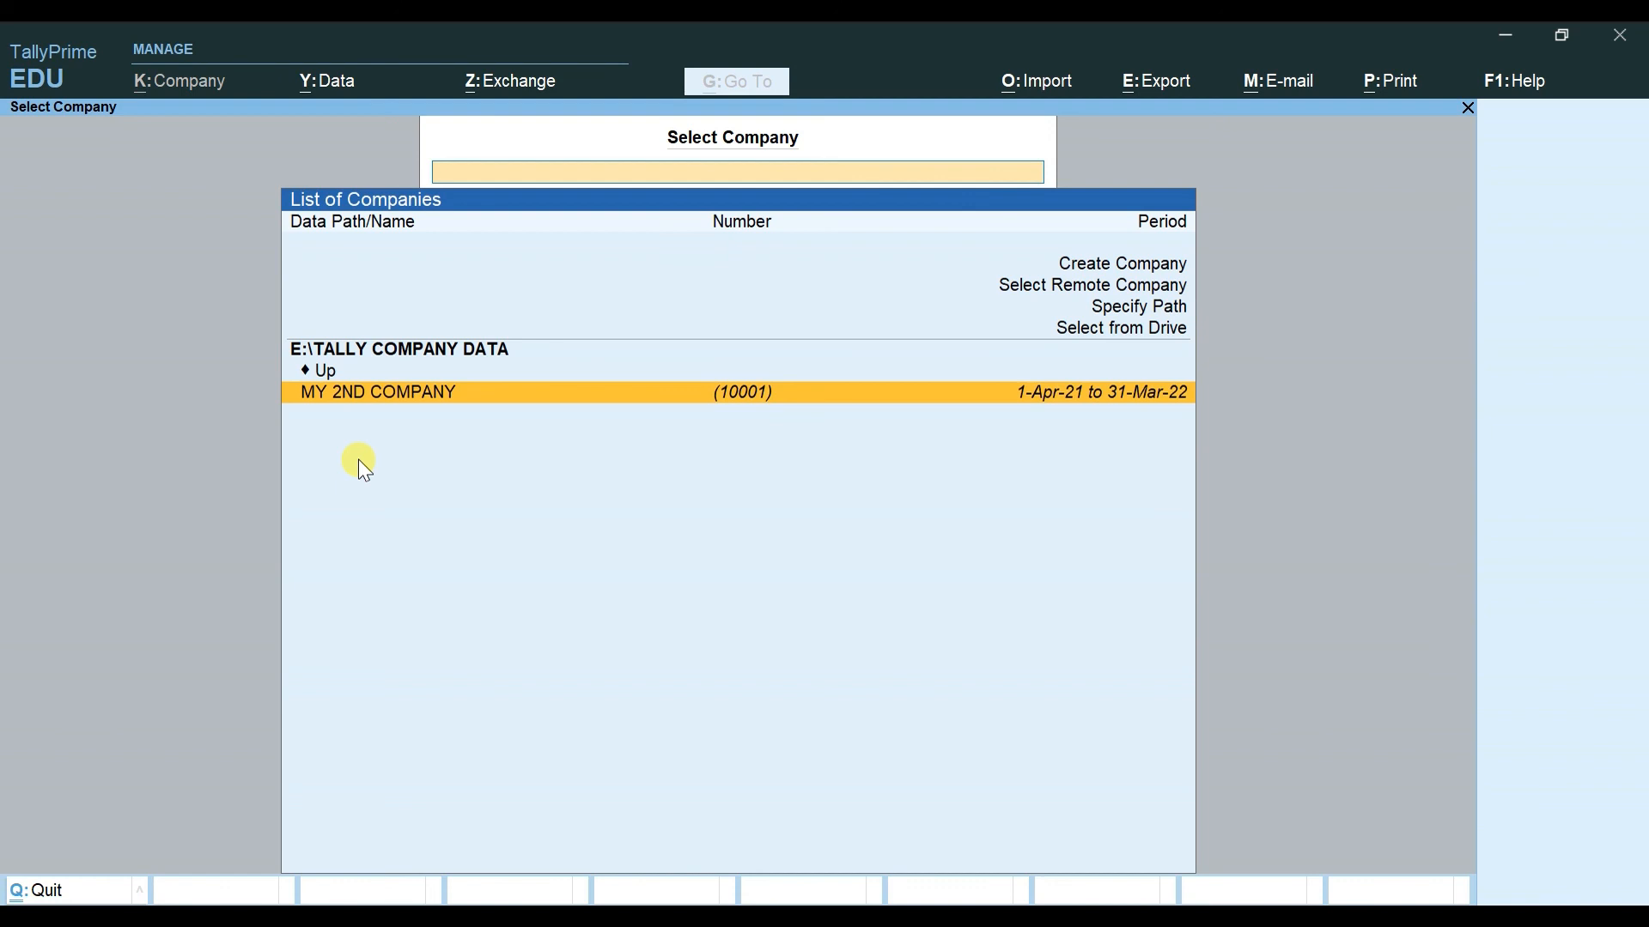
# Step: Load MY 2ND COMPANY and delete it through Company > Alter, confirming Yes
pyautogui.press('Return')
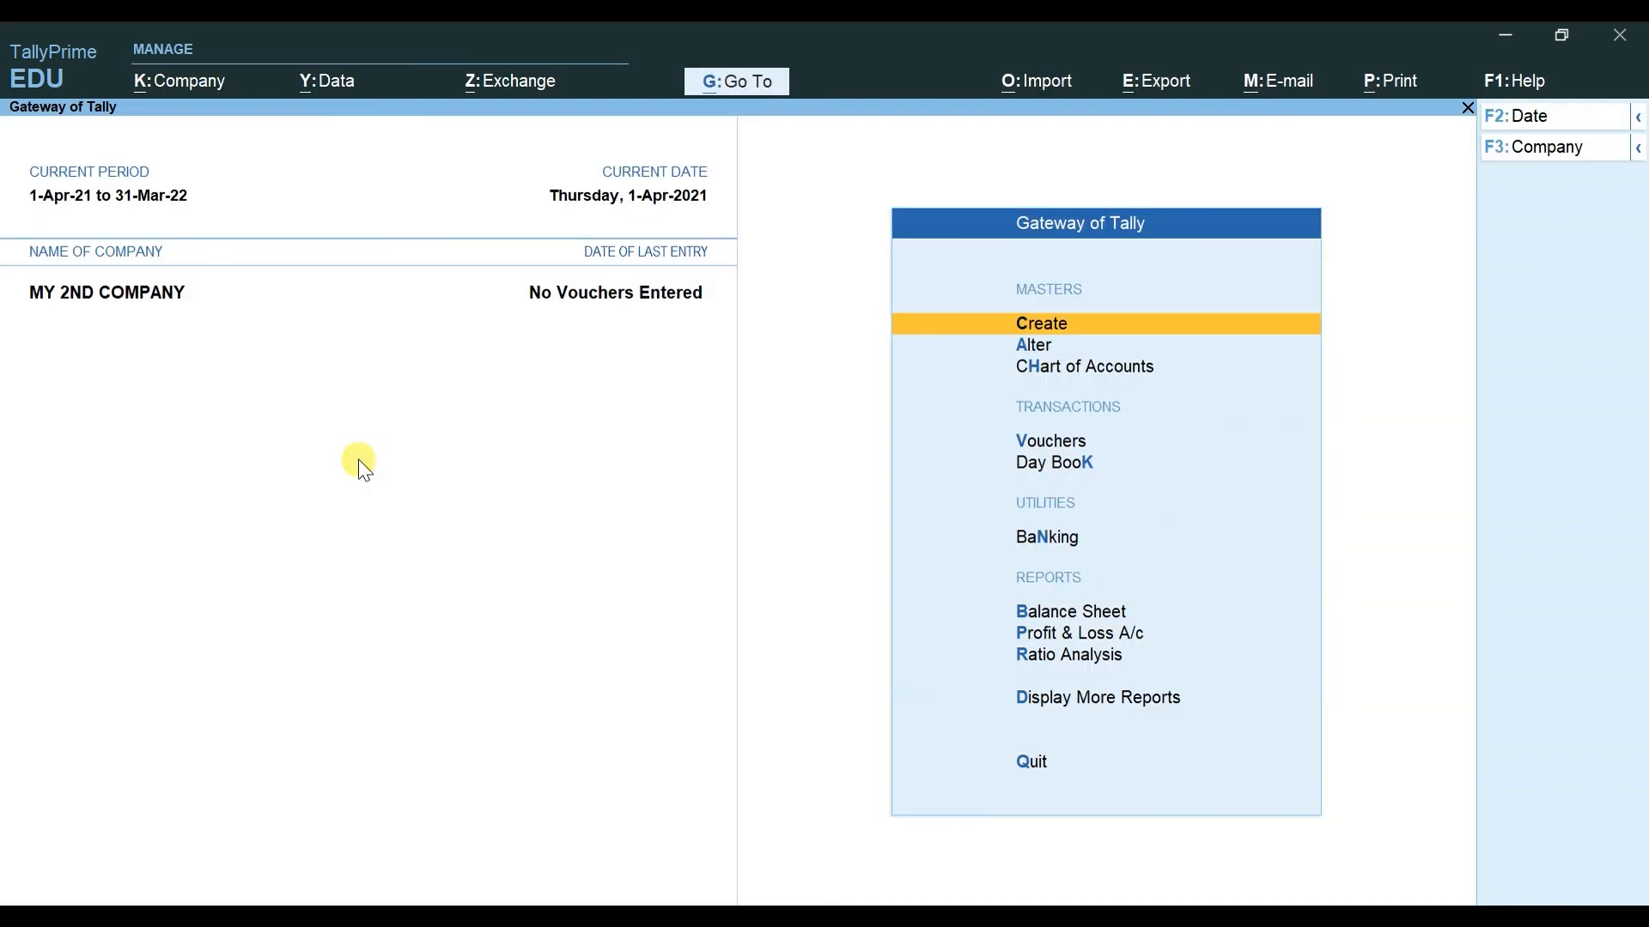
pyautogui.hotkey('alt', 'k')
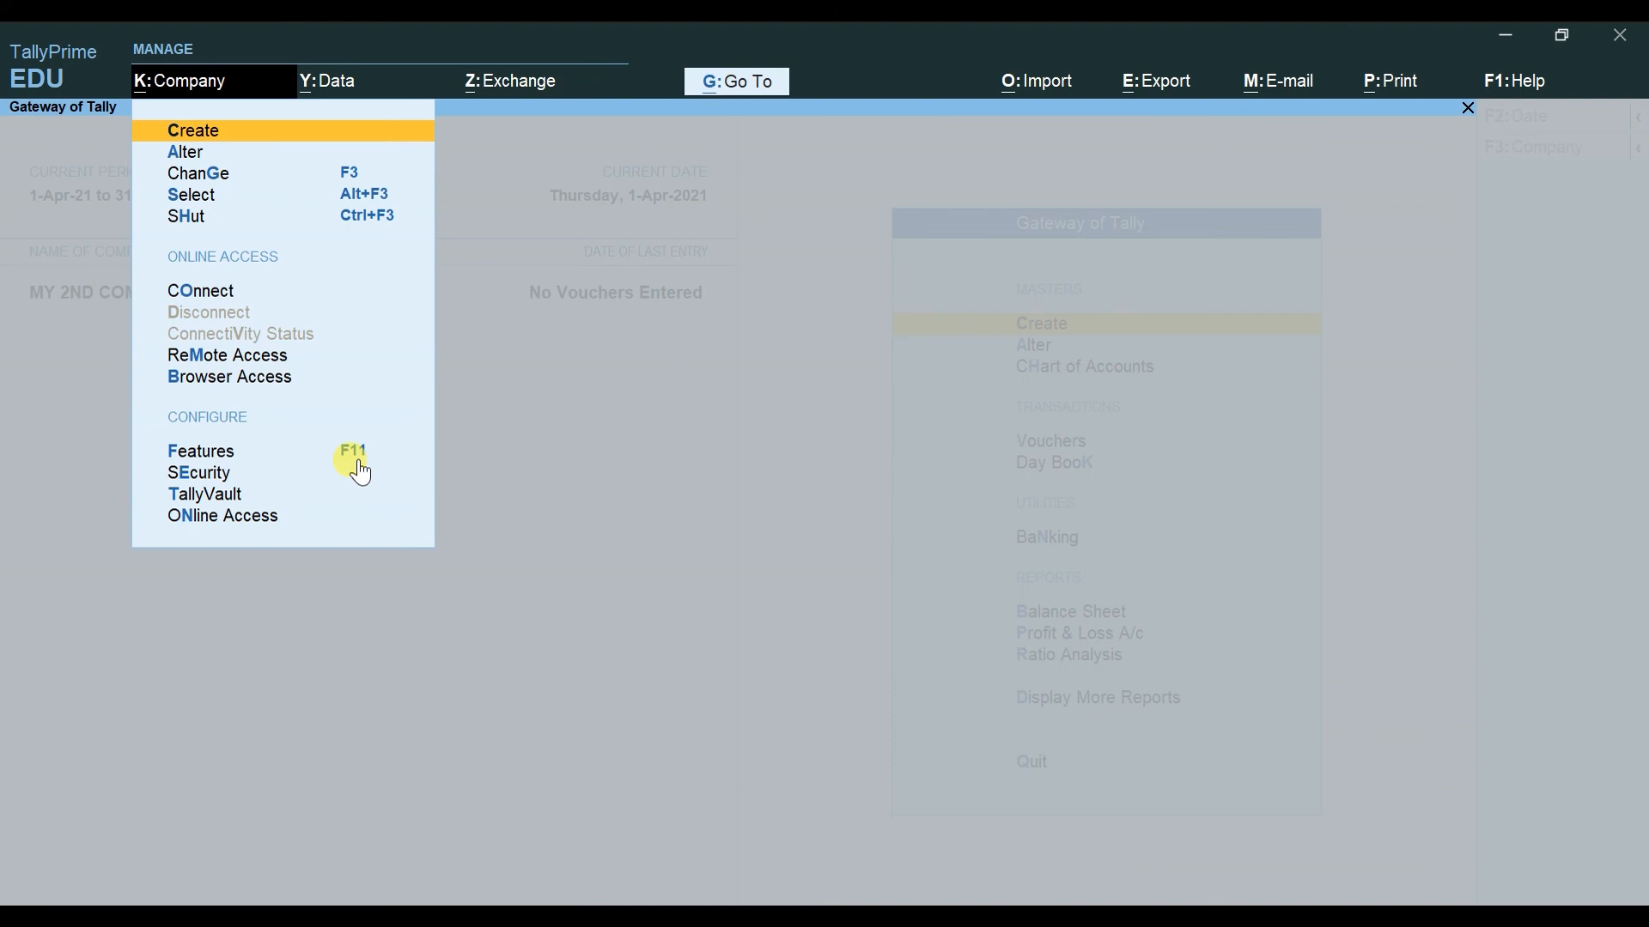
pyautogui.press('Down')
pyautogui.press('Down')
pyautogui.press('Up')
pyautogui.press('Up')
pyautogui.press('Down')
pyautogui.press('Return')
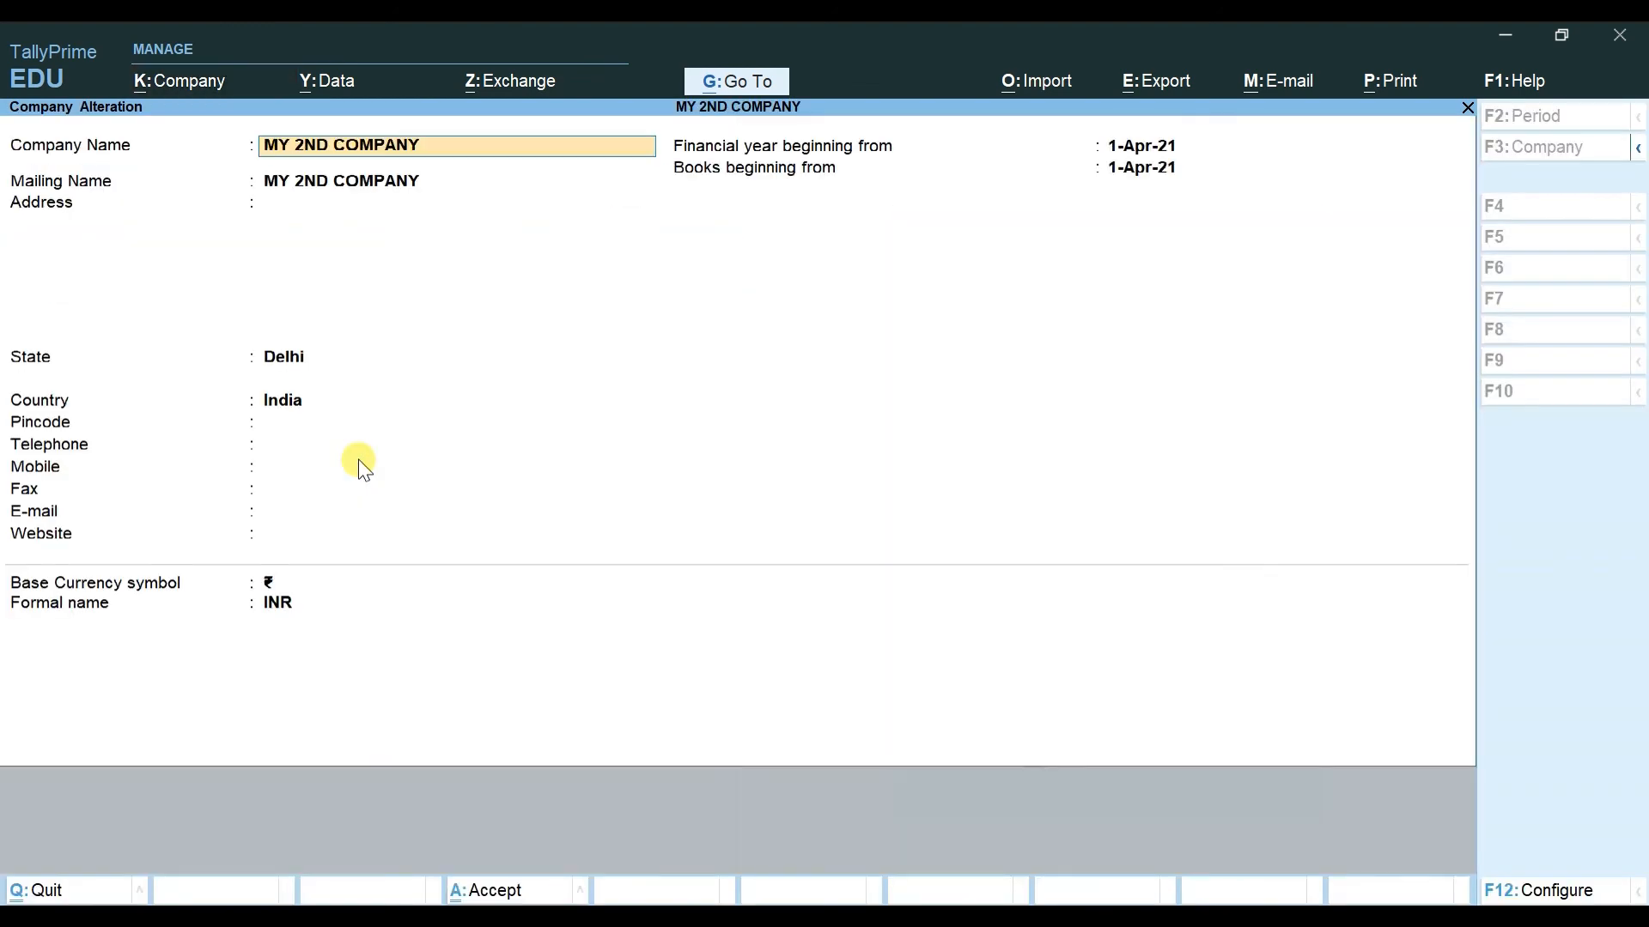
pyautogui.hotkey('alt', 'd')
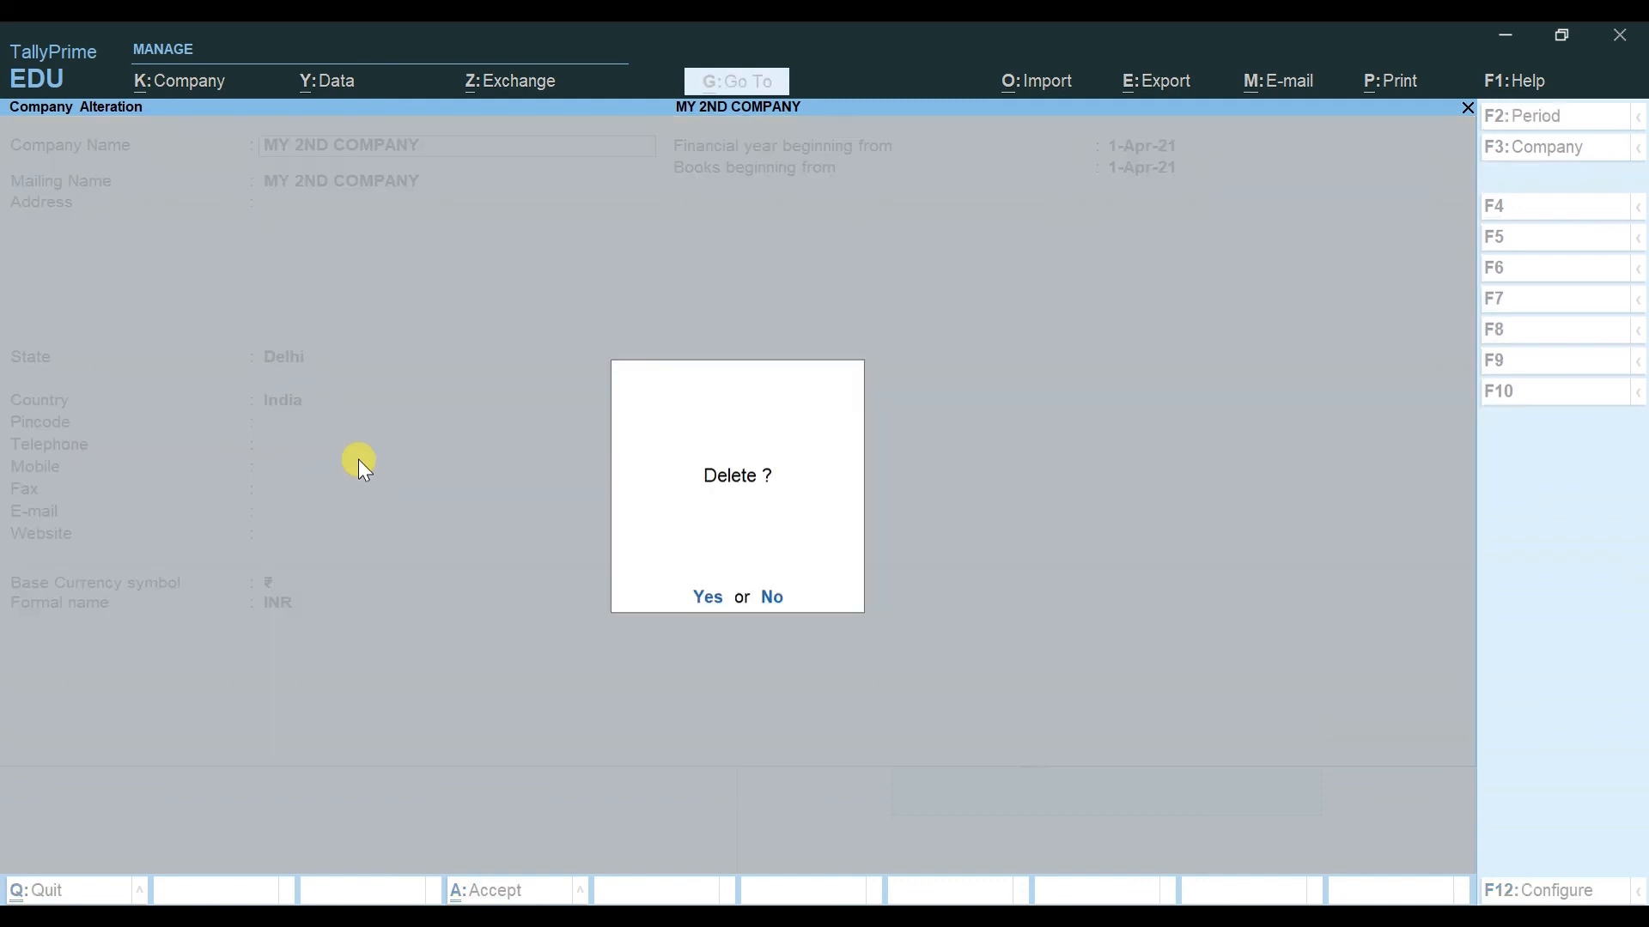
pyautogui.press('y')
pyautogui.press('y')
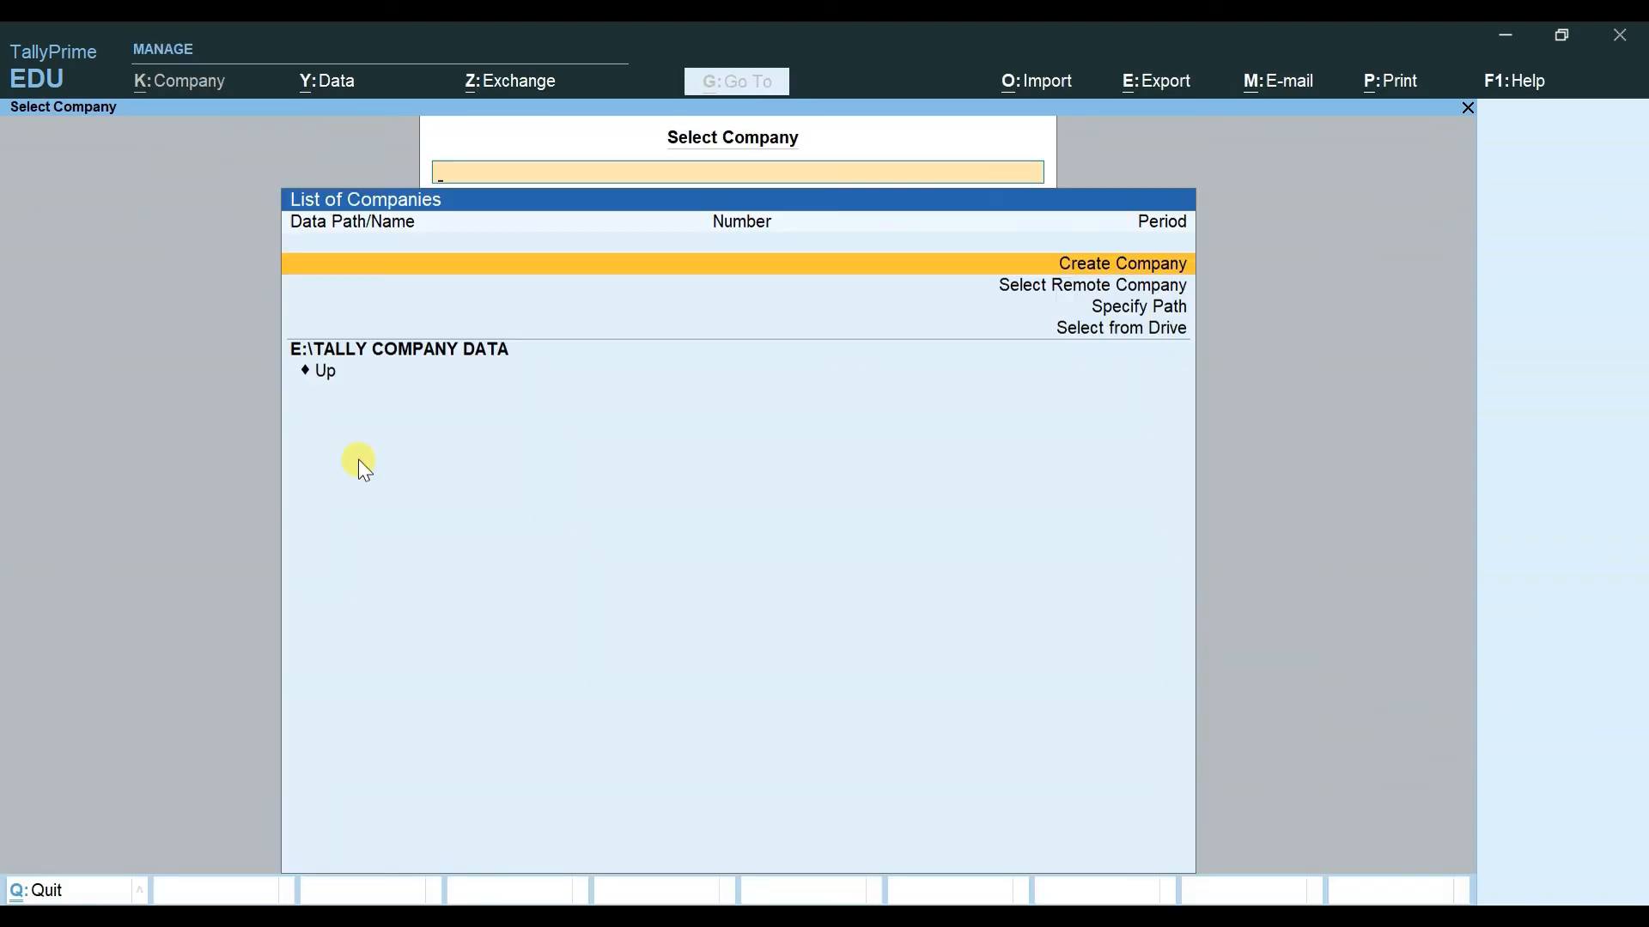
pyautogui.press('Down')
pyautogui.press('Down')
pyautogui.press('Down')
pyautogui.press('Down')
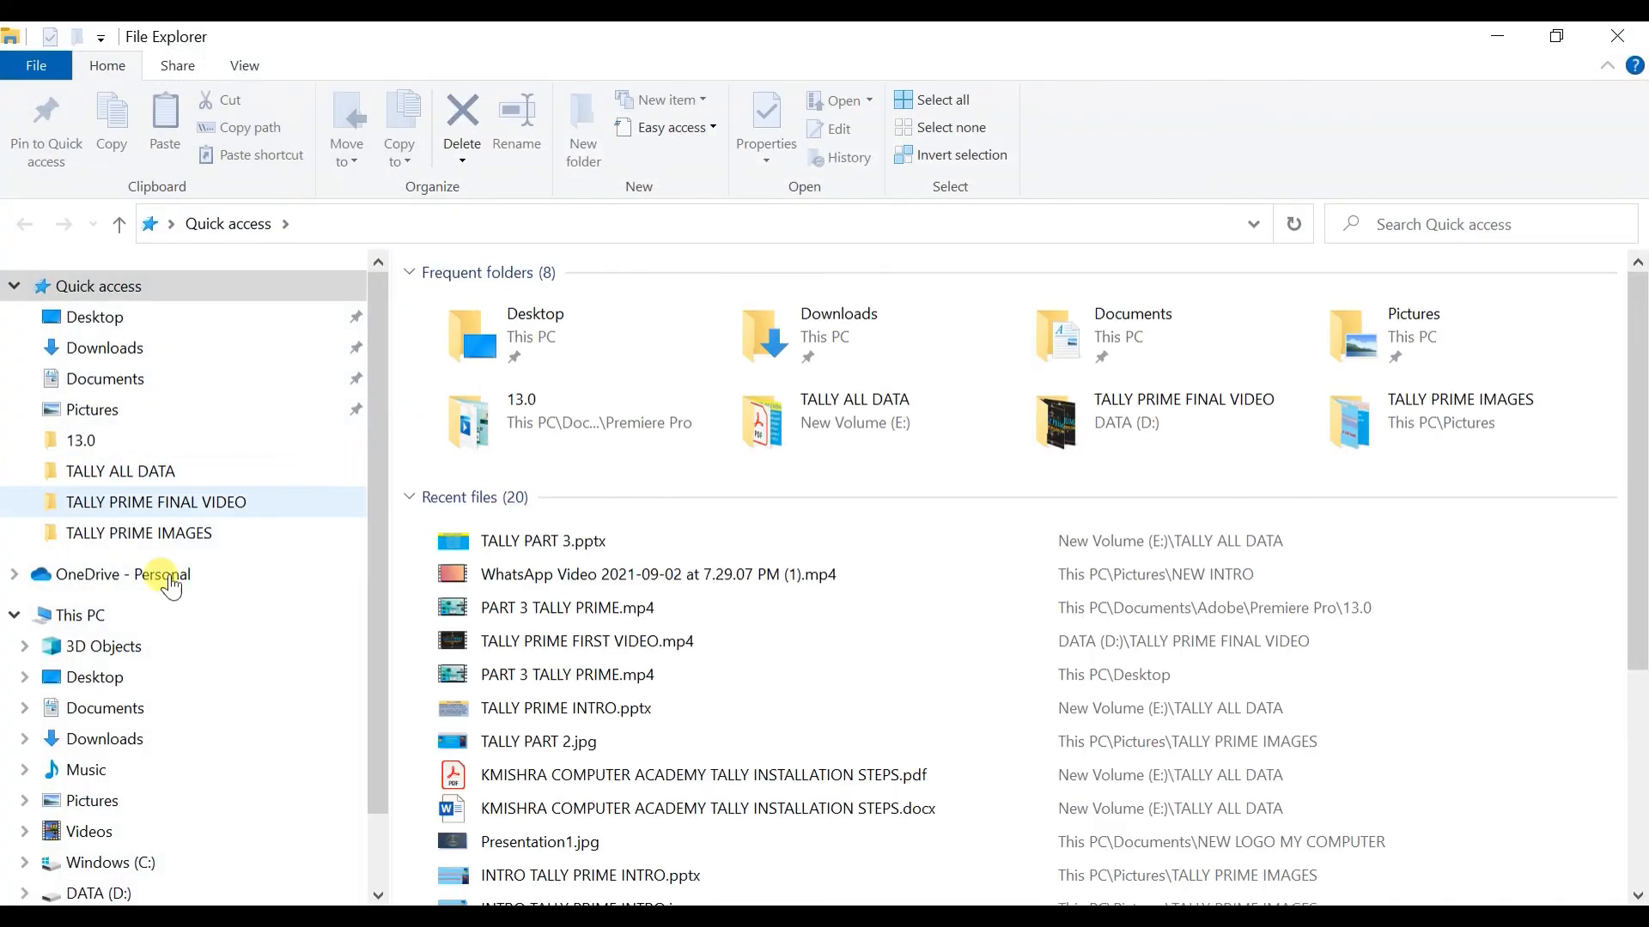
# Step: Verify E:\TALLY COMPANY DATA is empty, then close Explorer and switch to TALLY PART 3.pptx
pyautogui.click(148, 617)
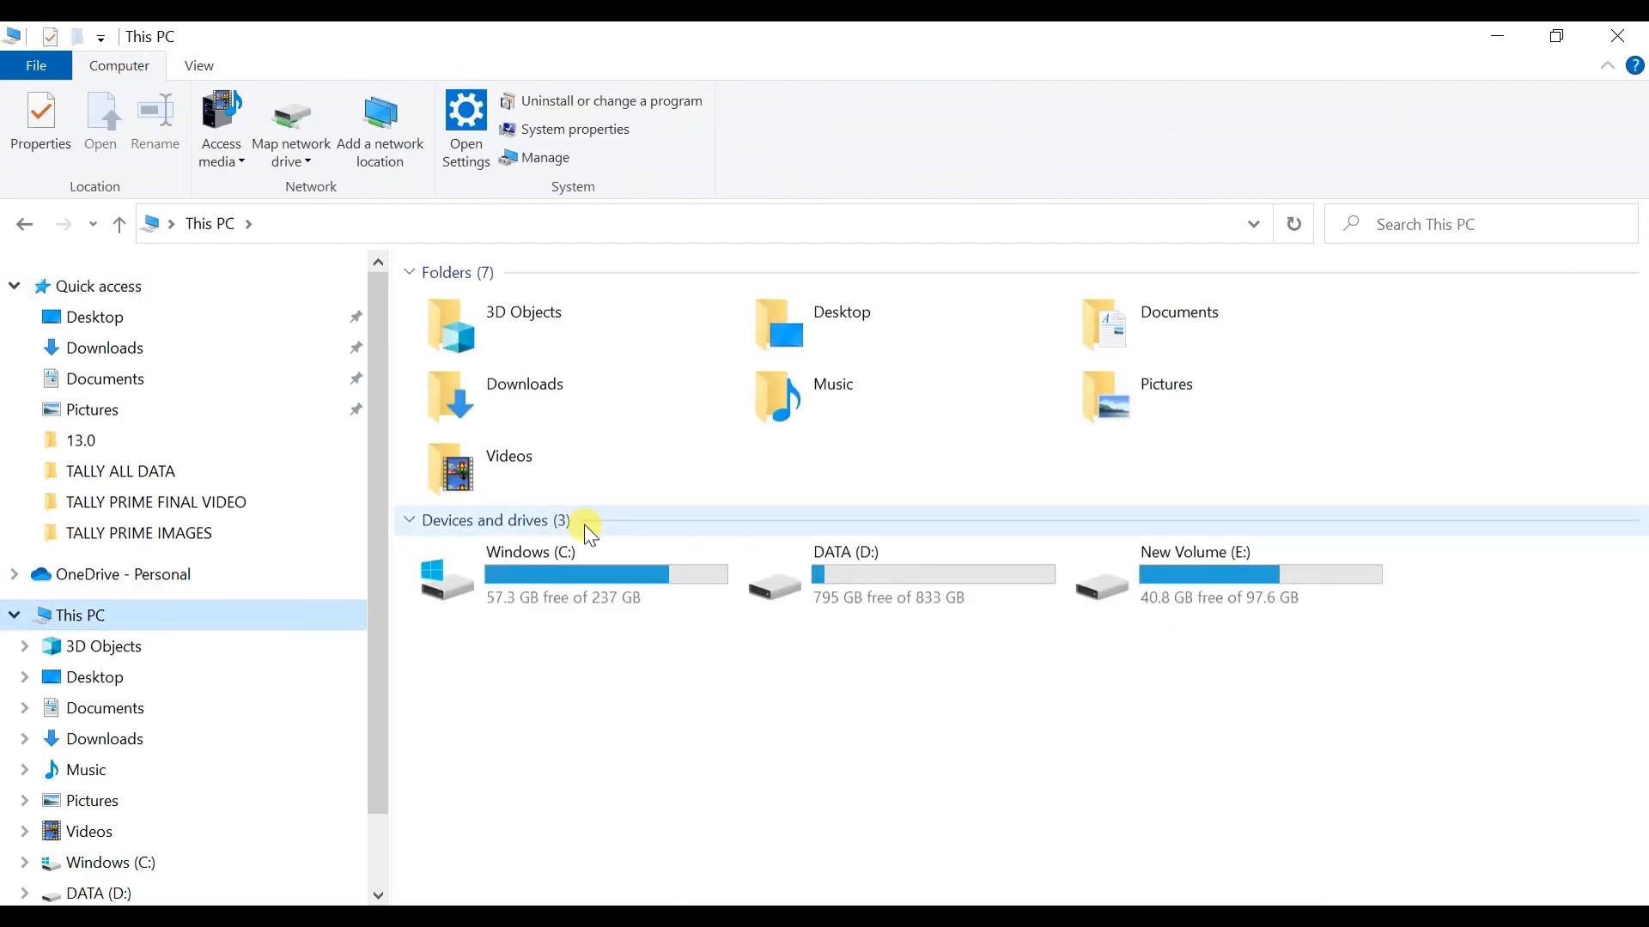
pyautogui.doubleClick(1235, 548)
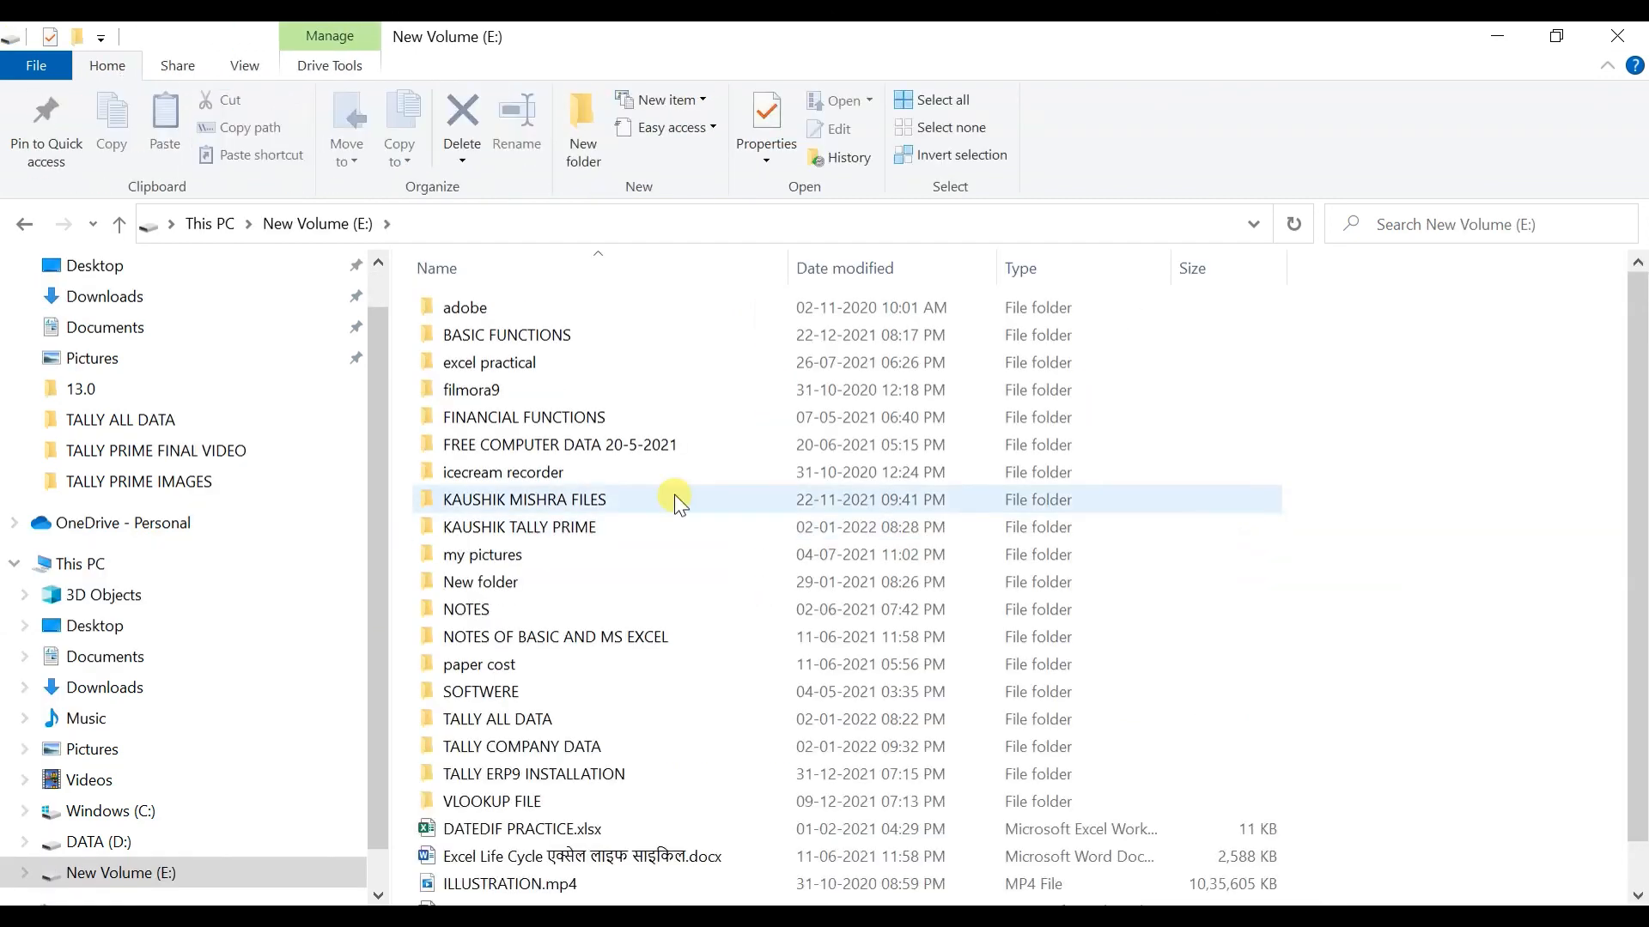
pyautogui.doubleClick(555, 754)
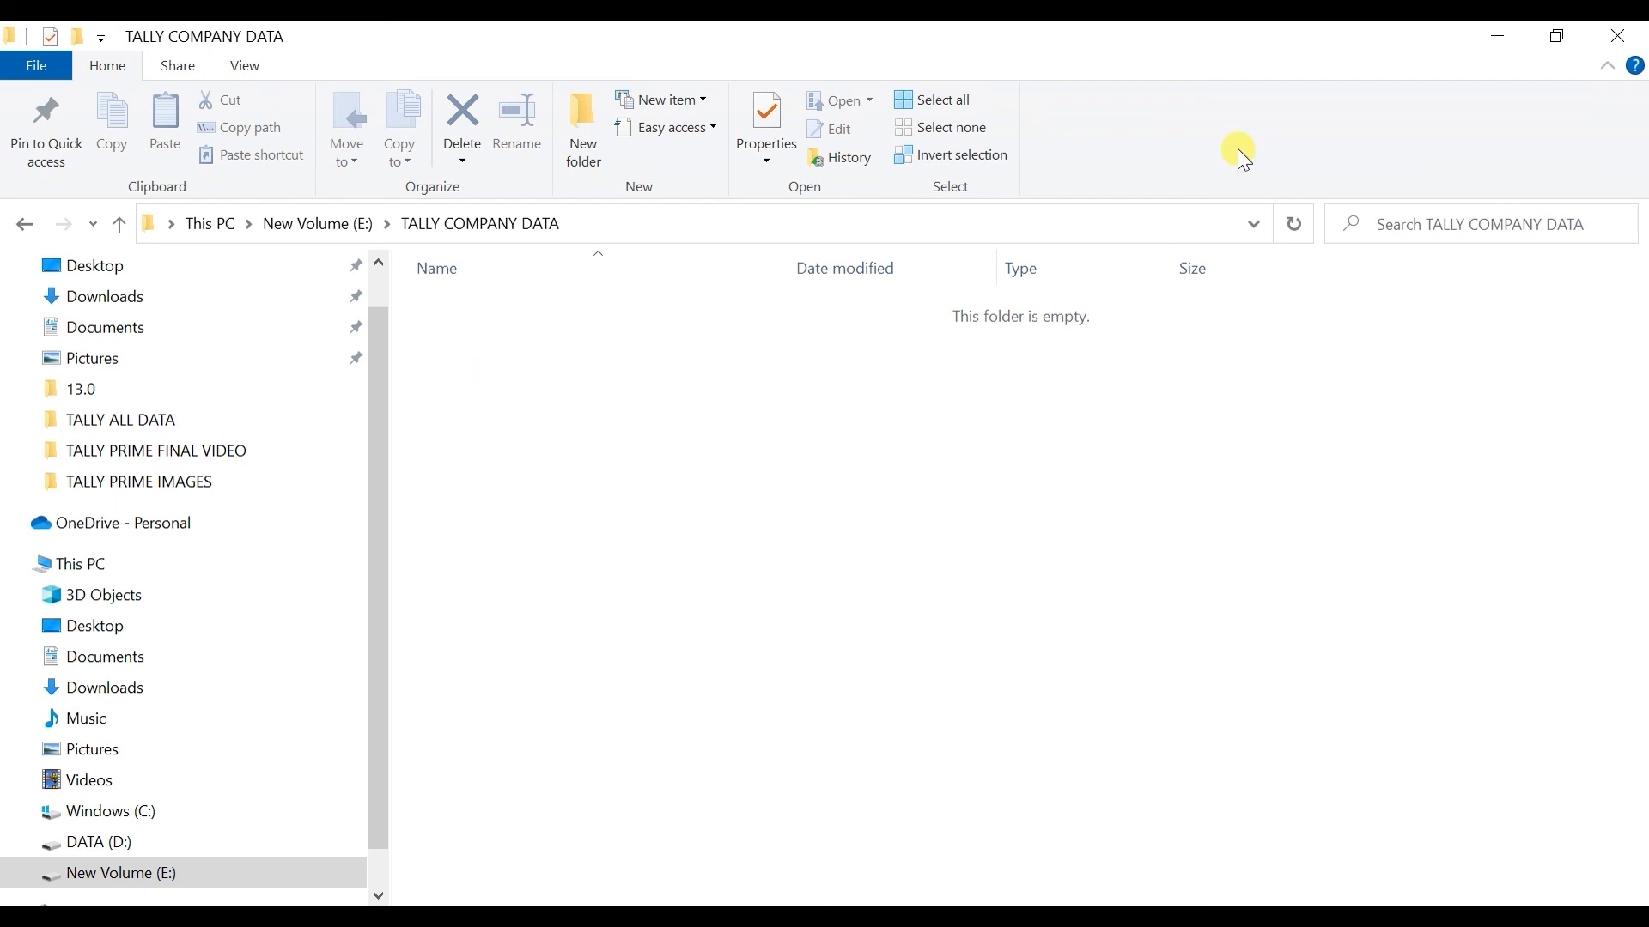
pyautogui.click(1622, 32)
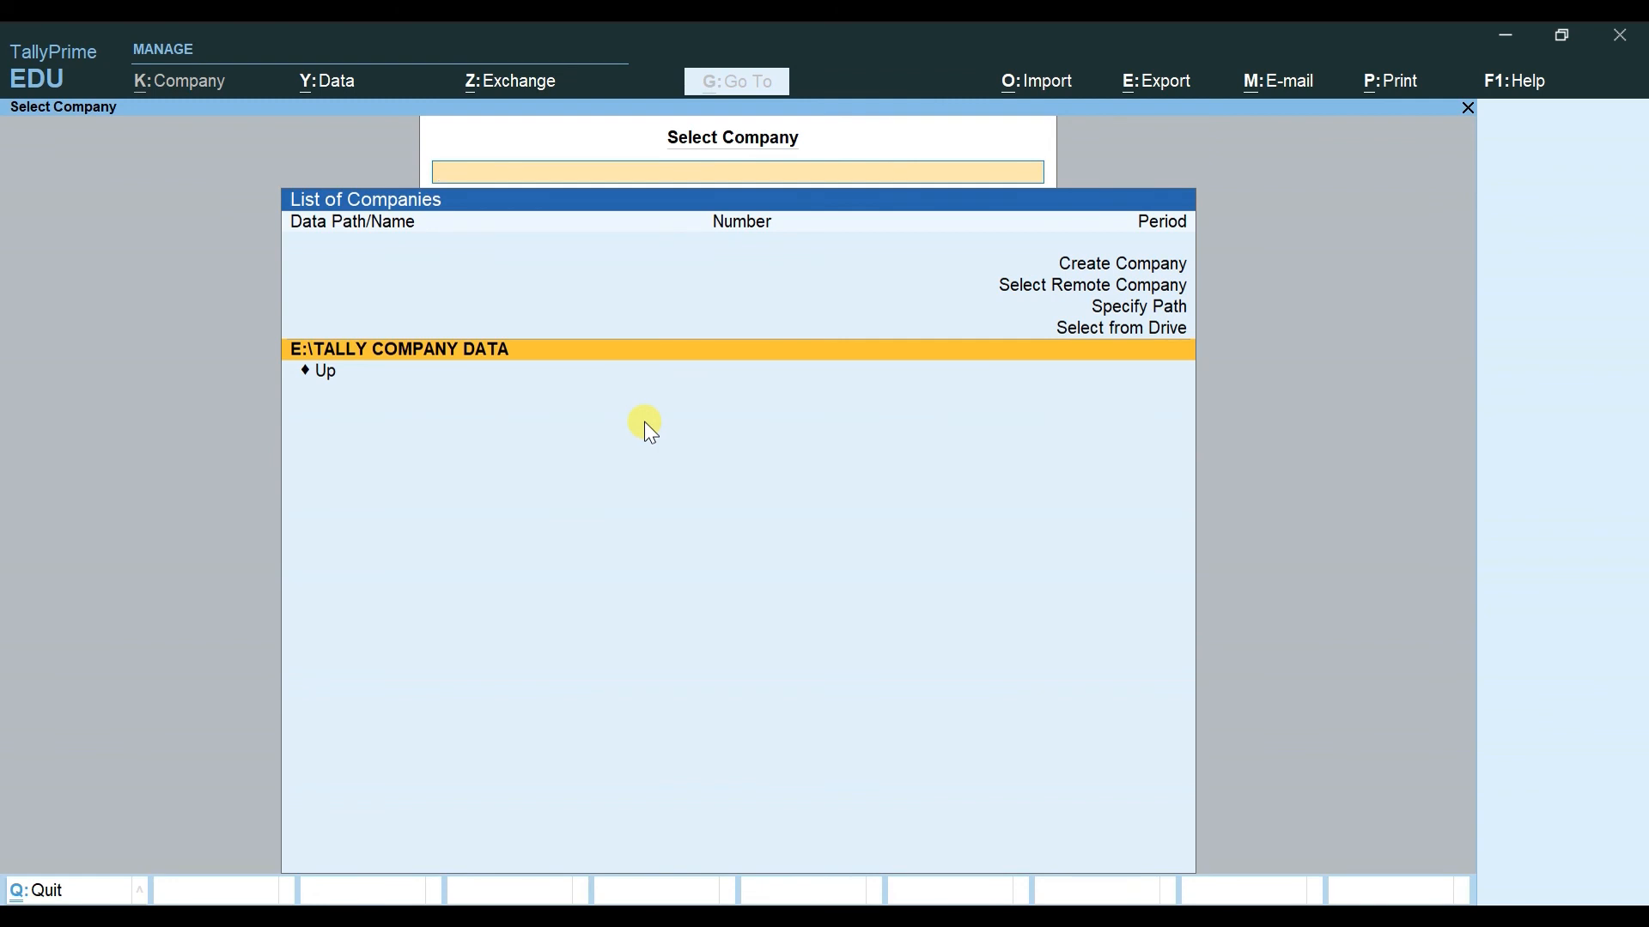
pyautogui.hotkey('alt', 'Tab')
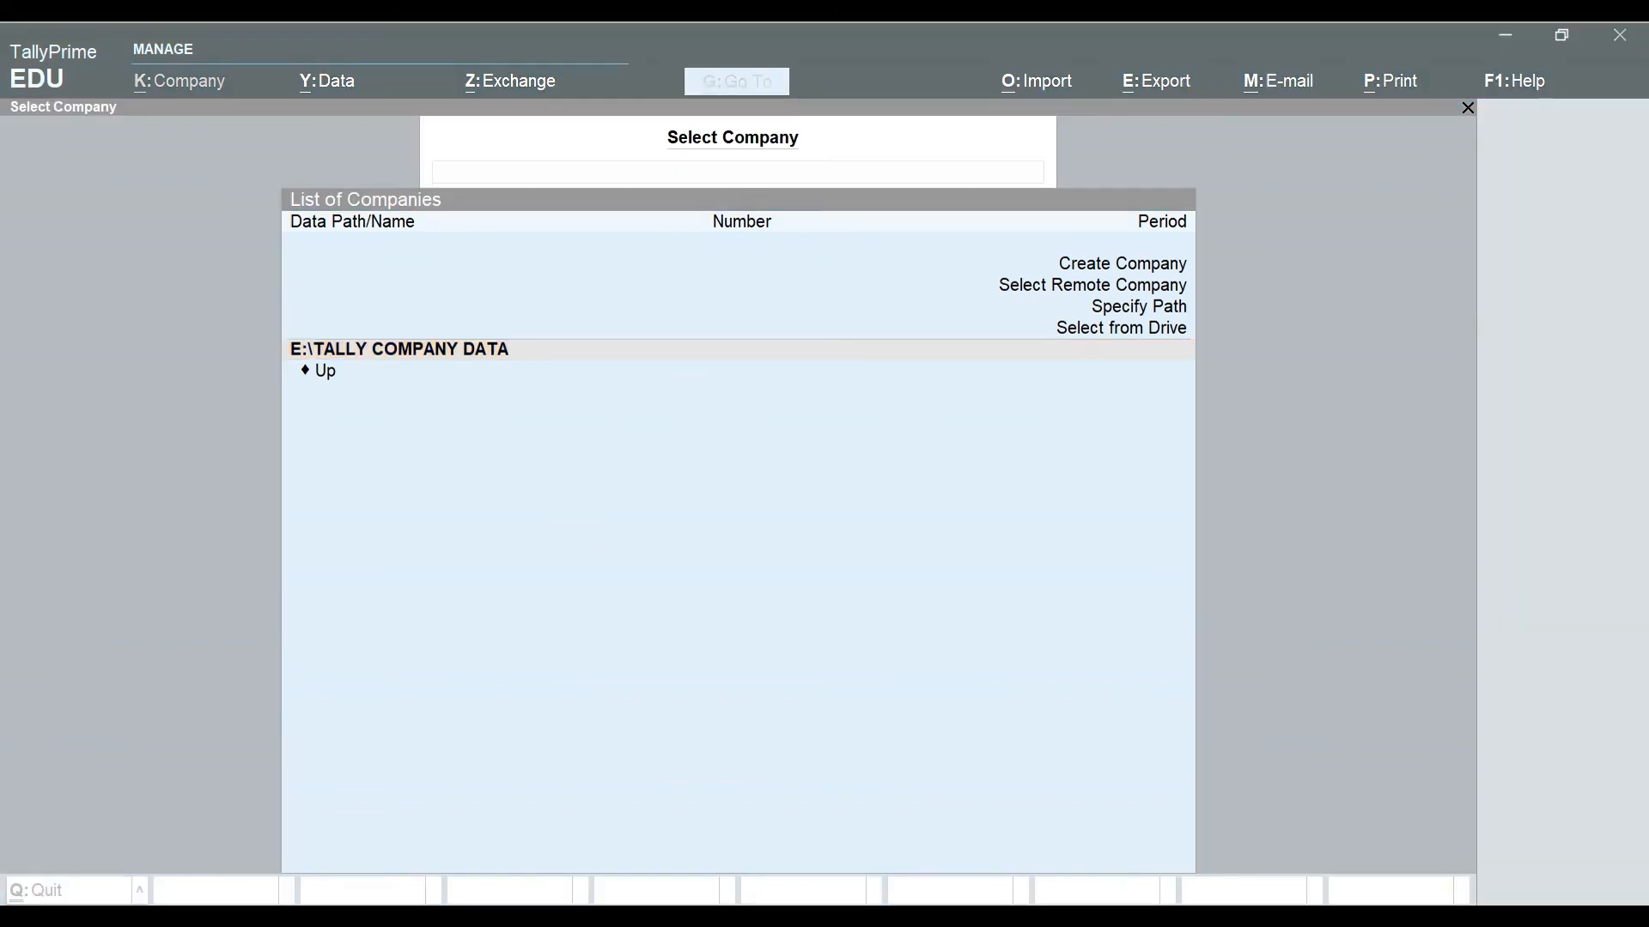